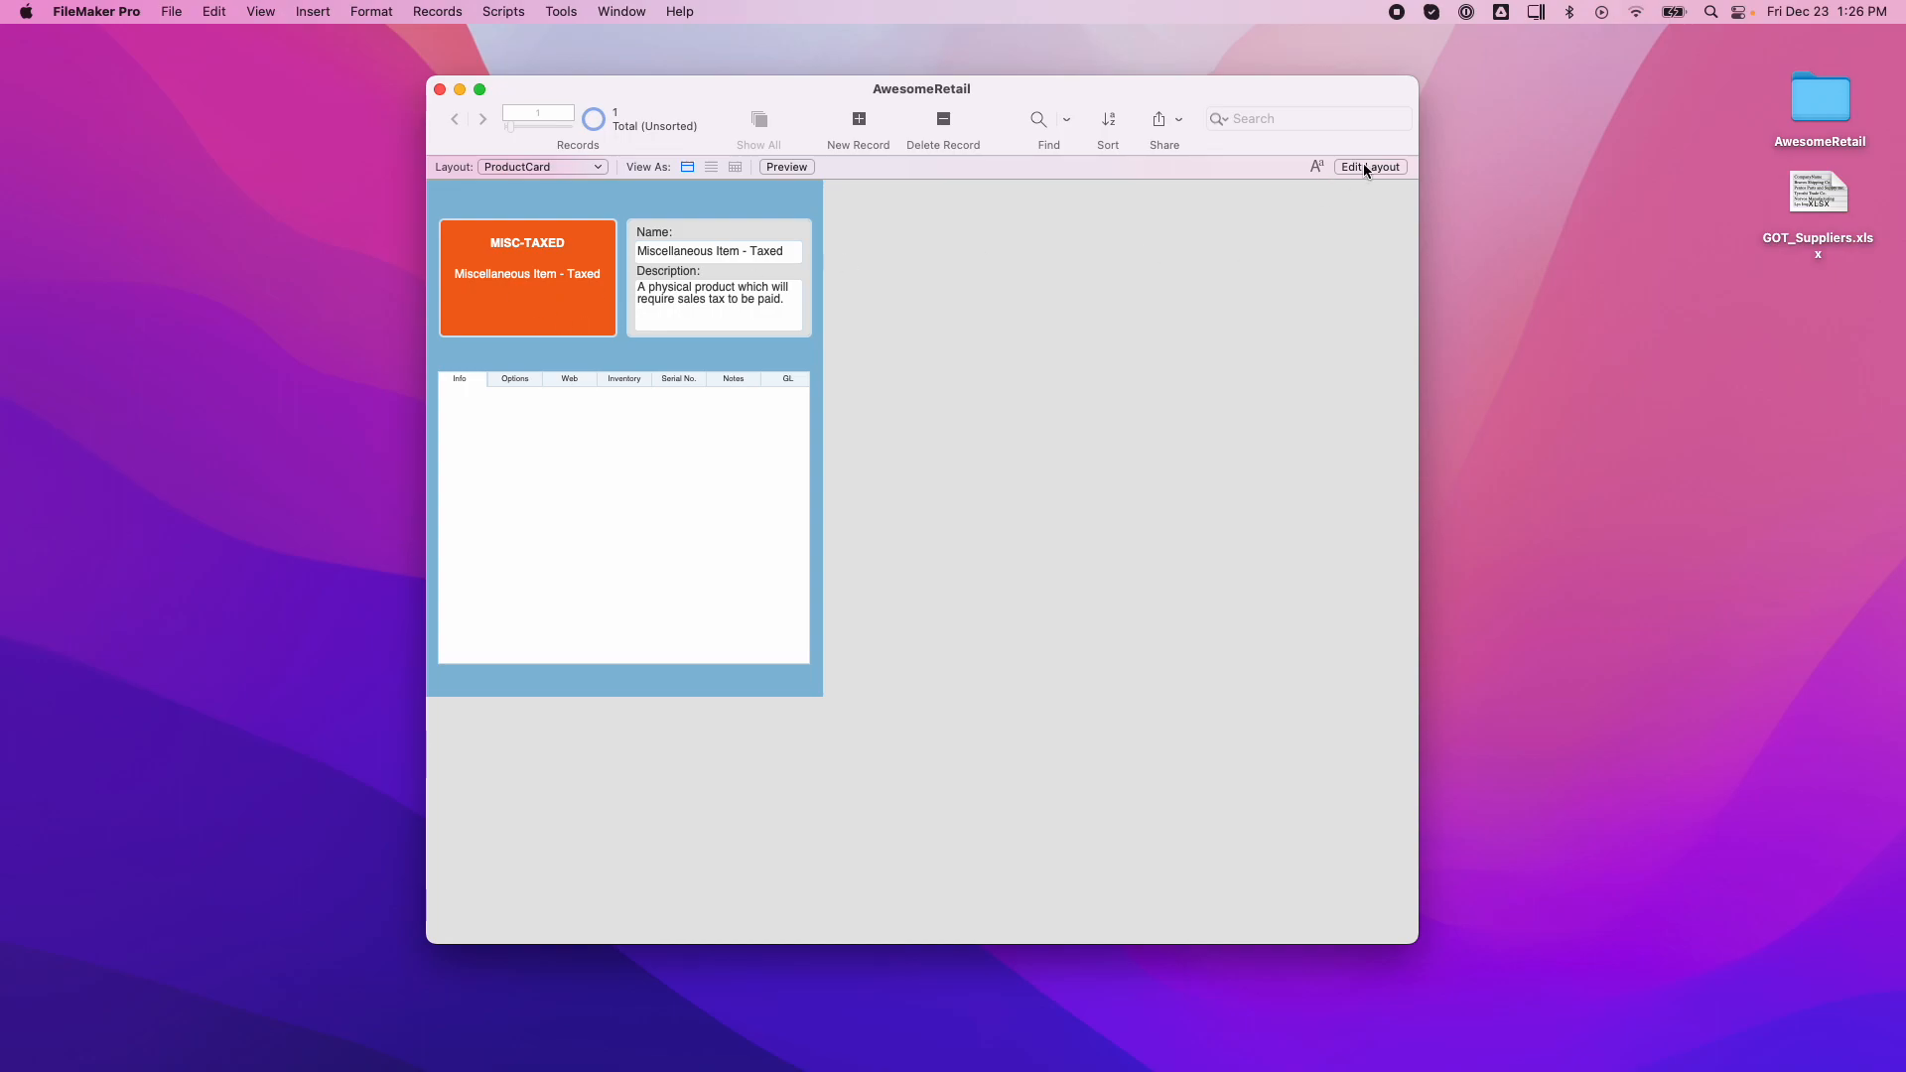
Open the database's field definitions for the Products table and review the CreationDate calculation.
key("super+shift+d")
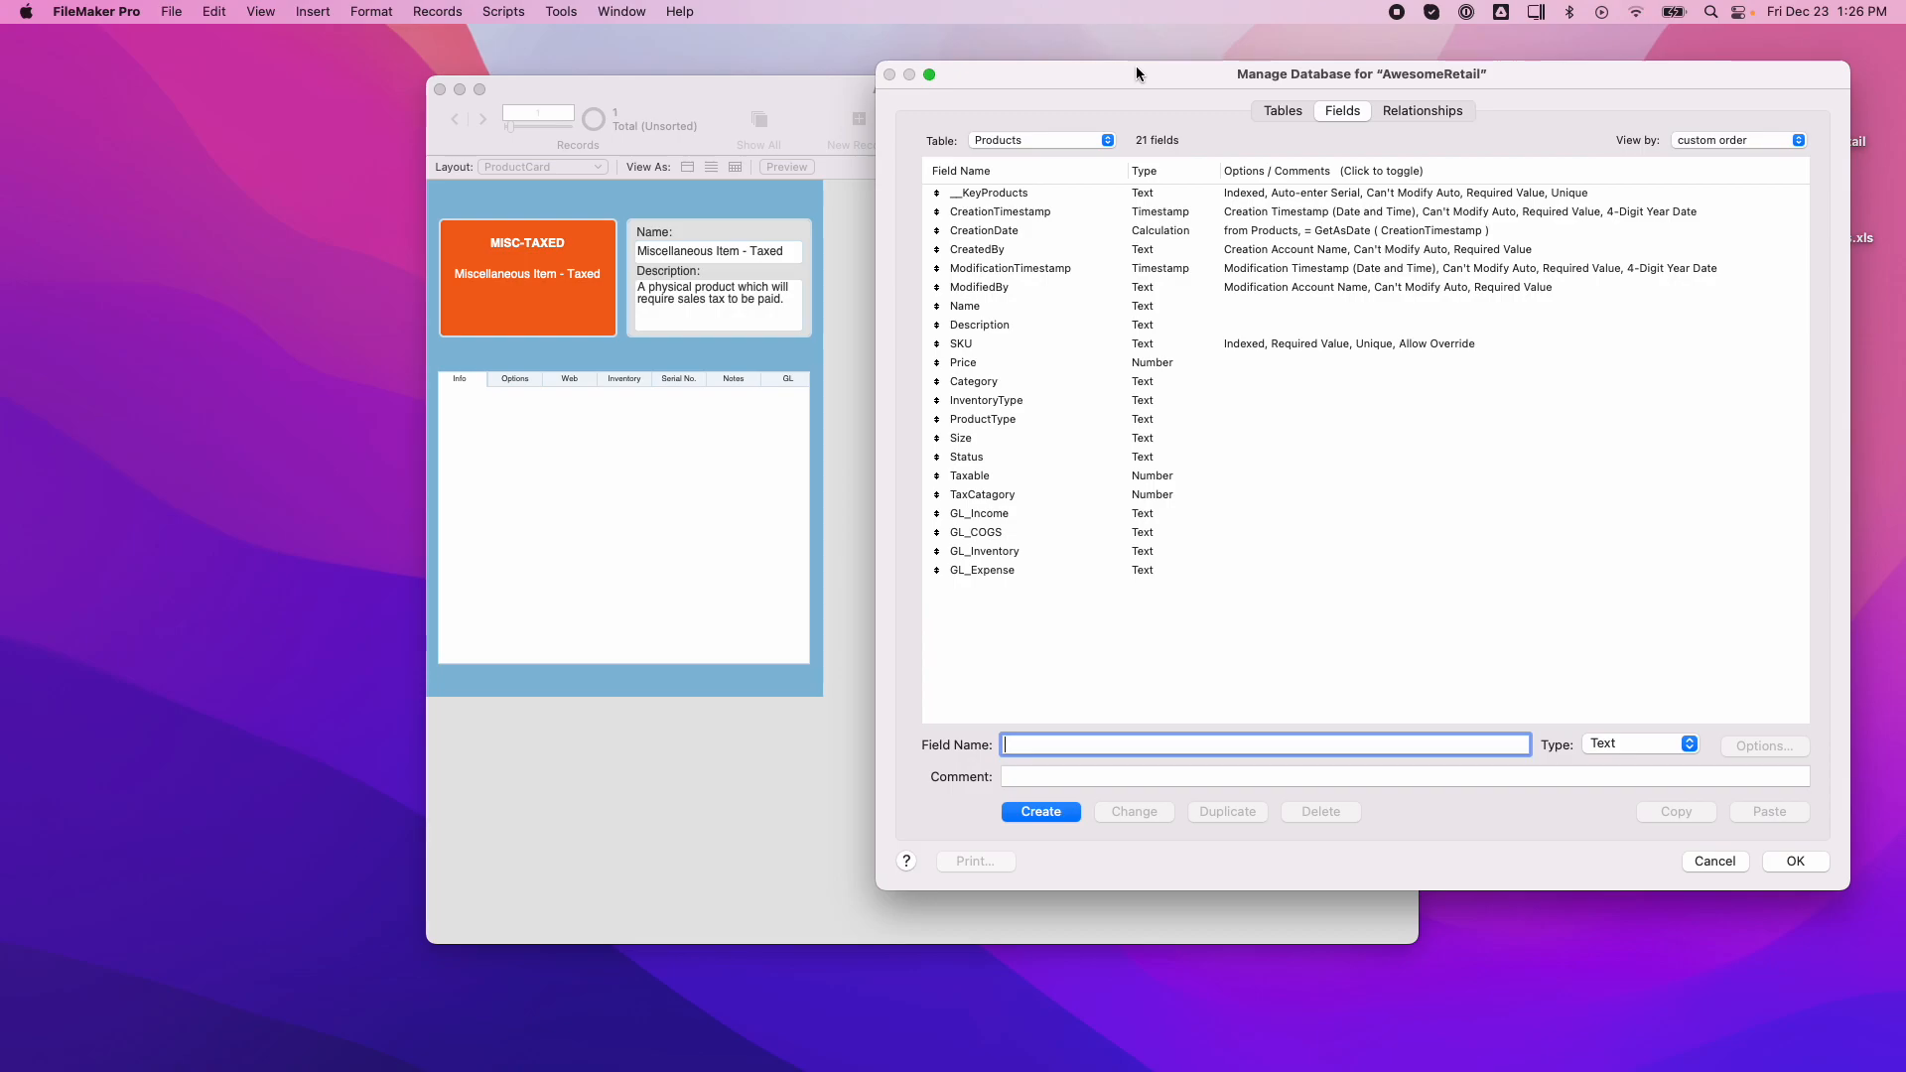
left_click_drag(1136, 70, 810, 28)
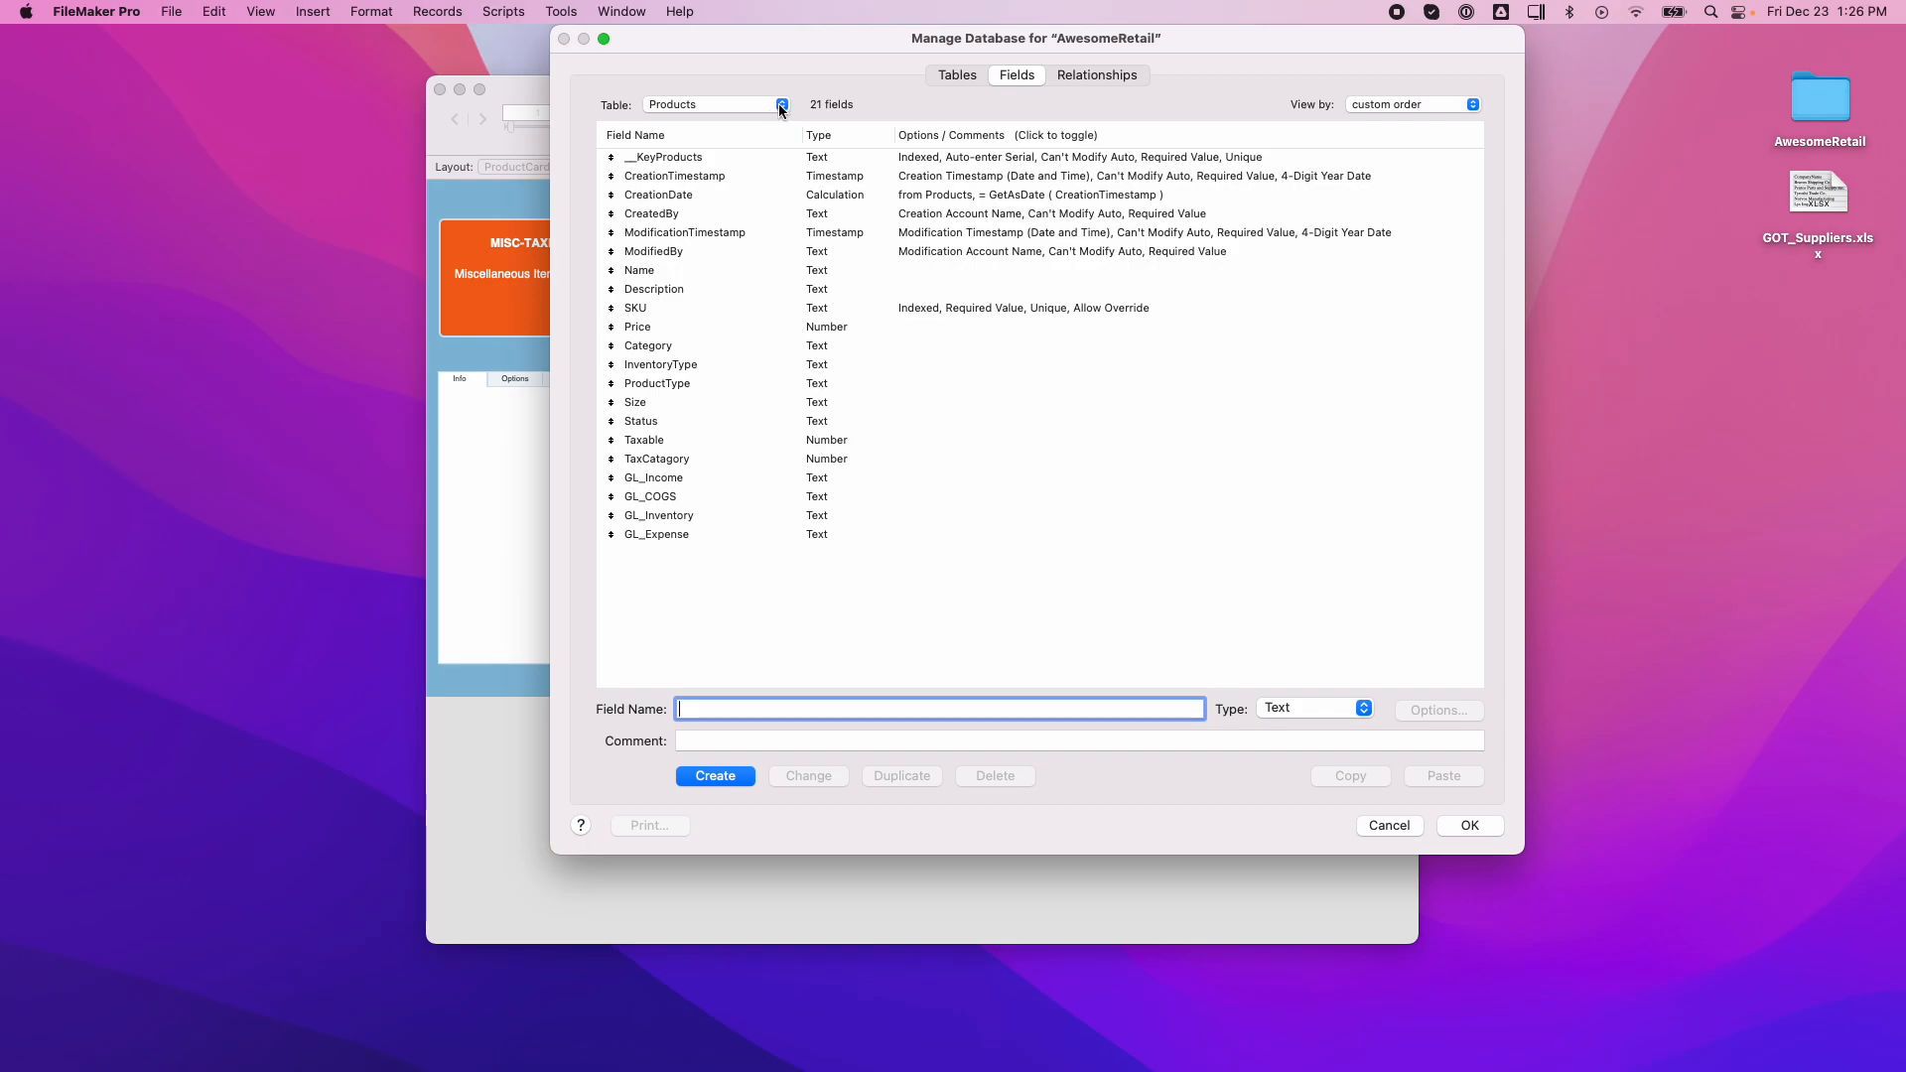
left_click(699, 192)
double_click(708, 197)
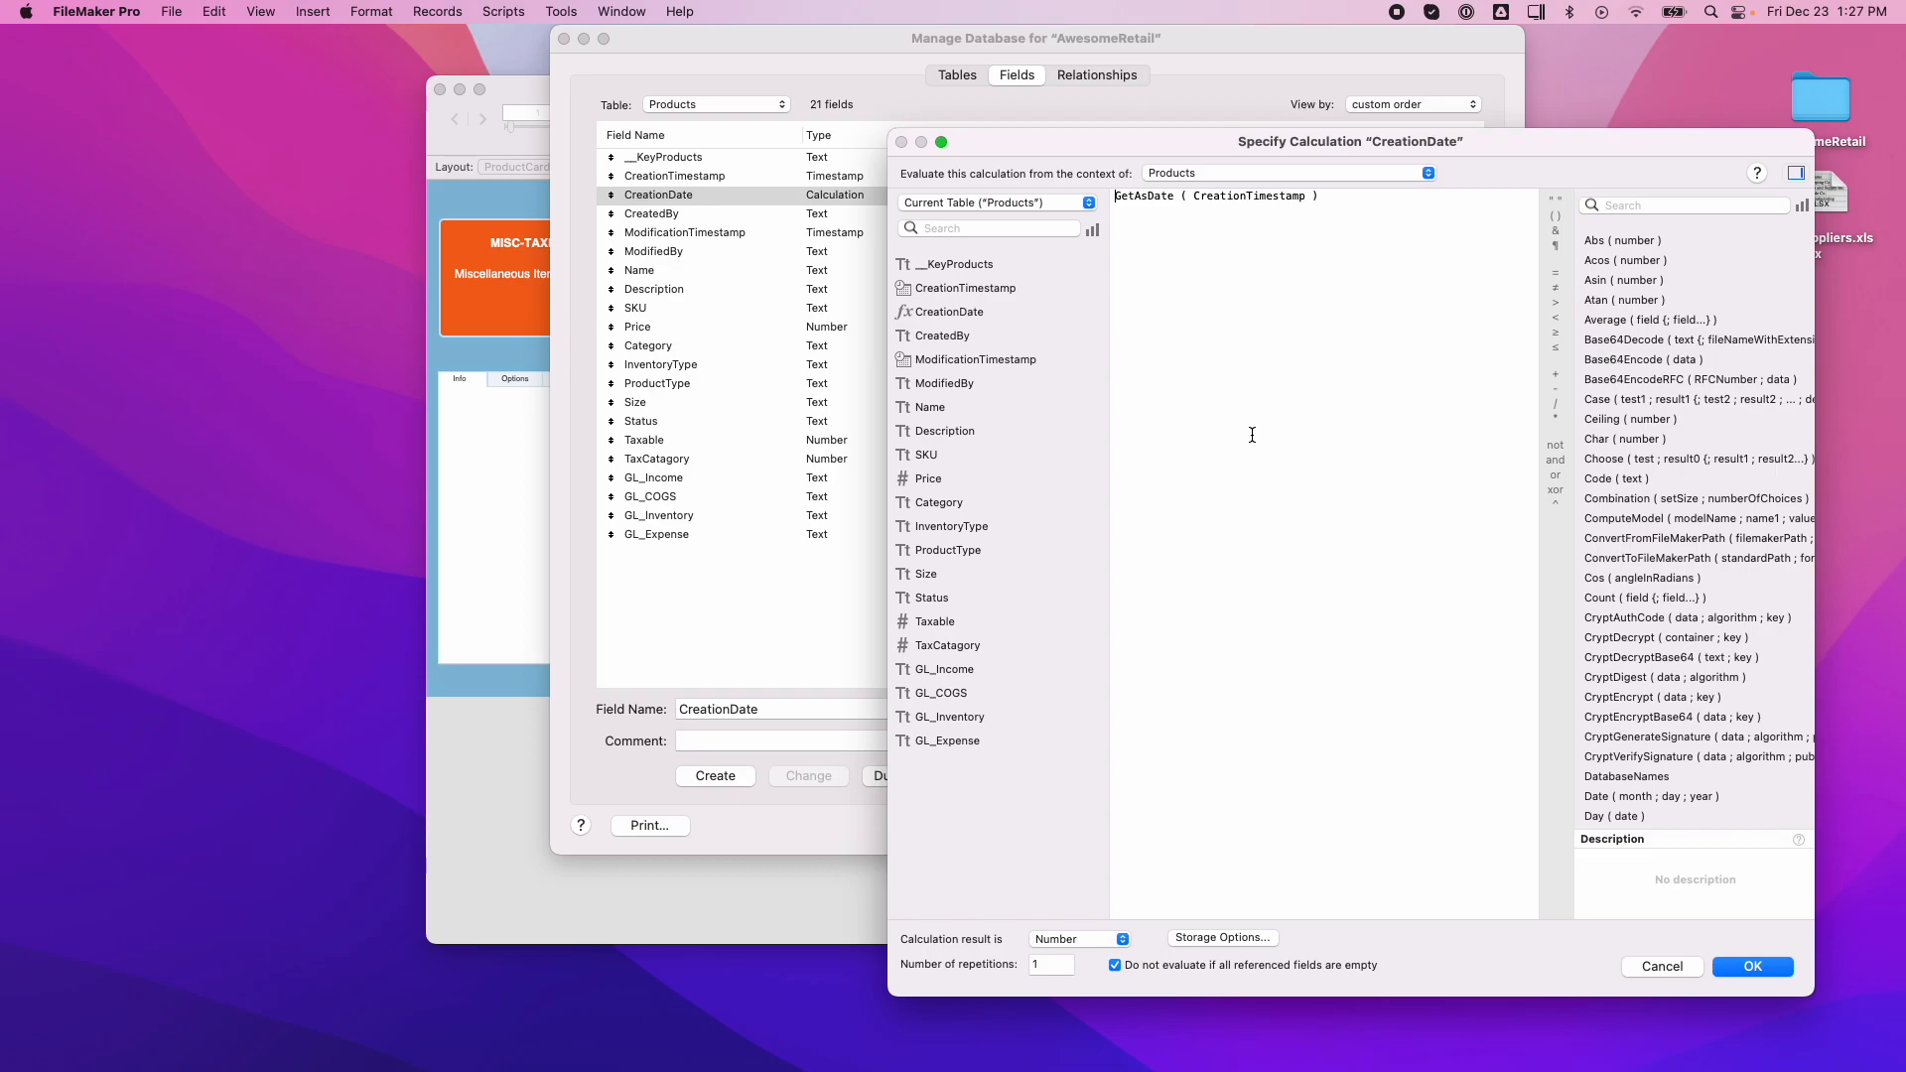
left_click(1756, 967)
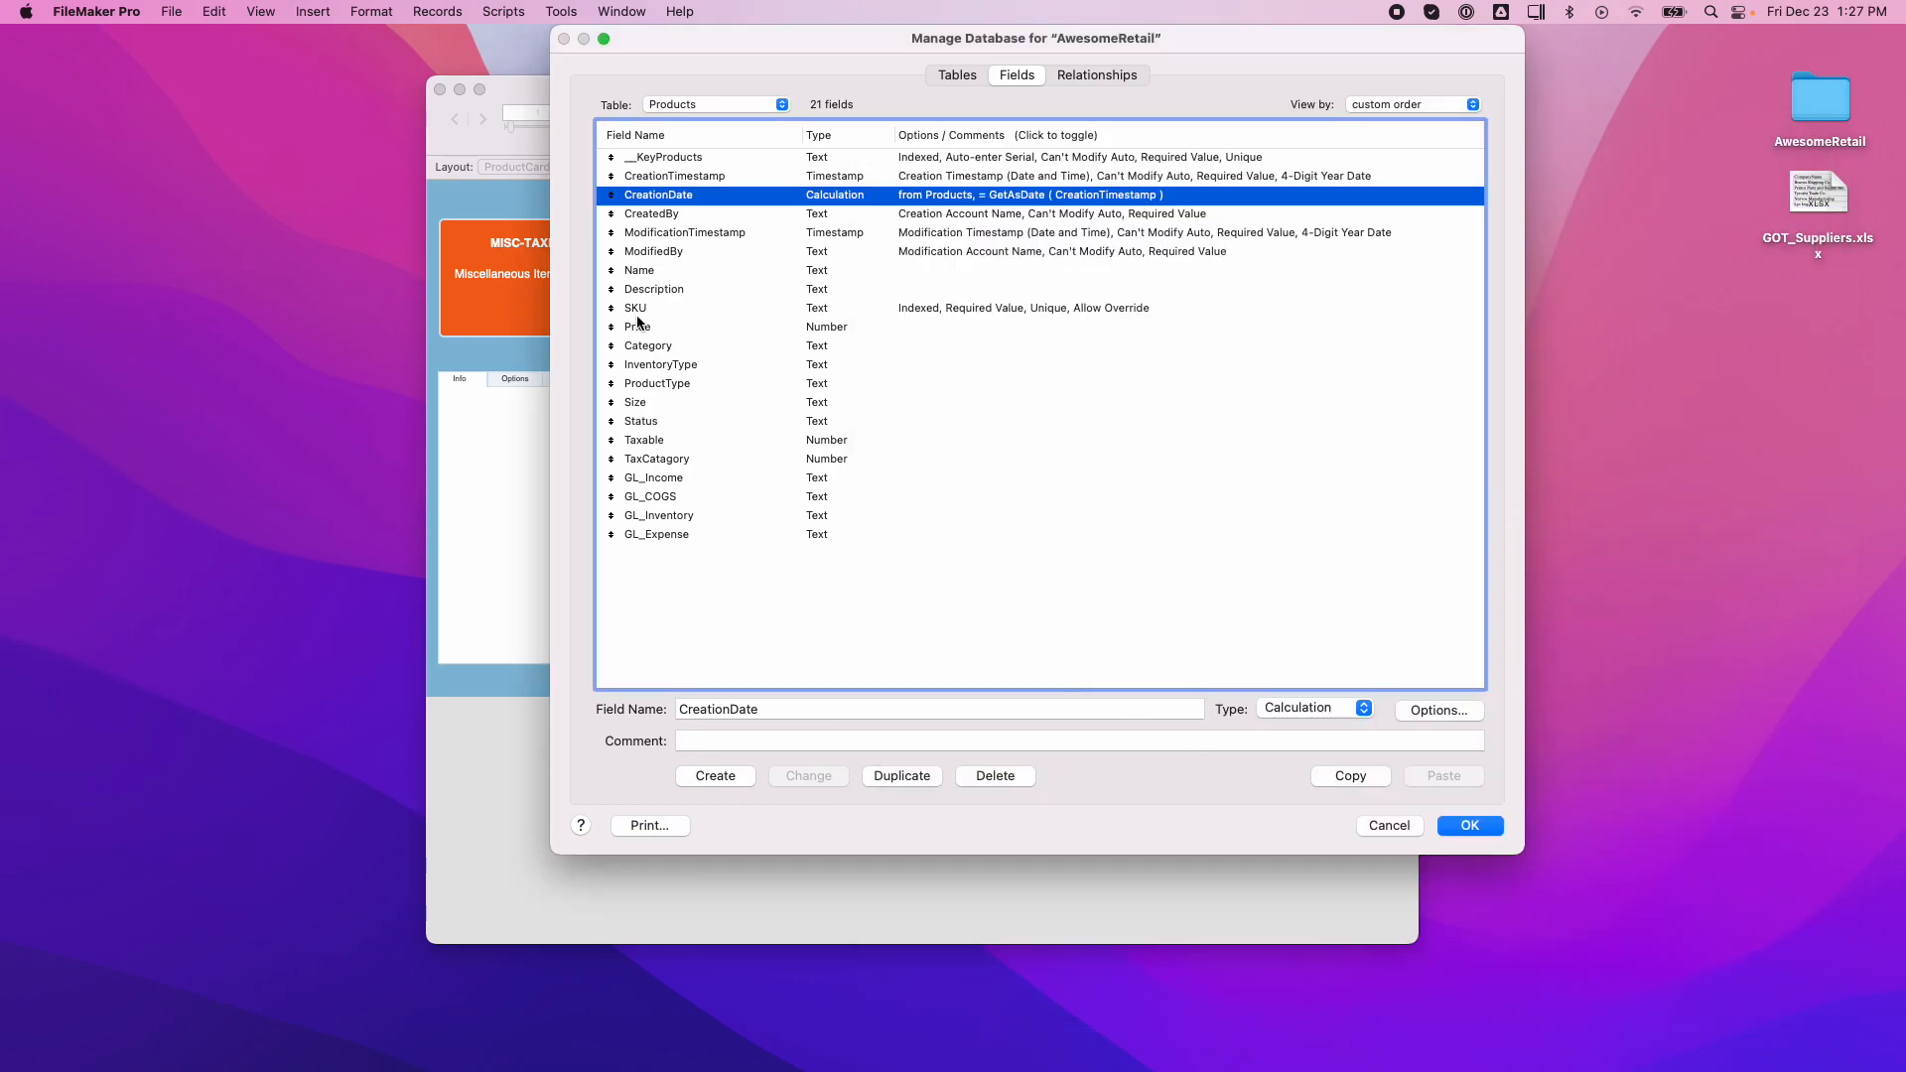
Set the calculation result type of the CreationDate field to Date.
double_click(664, 196)
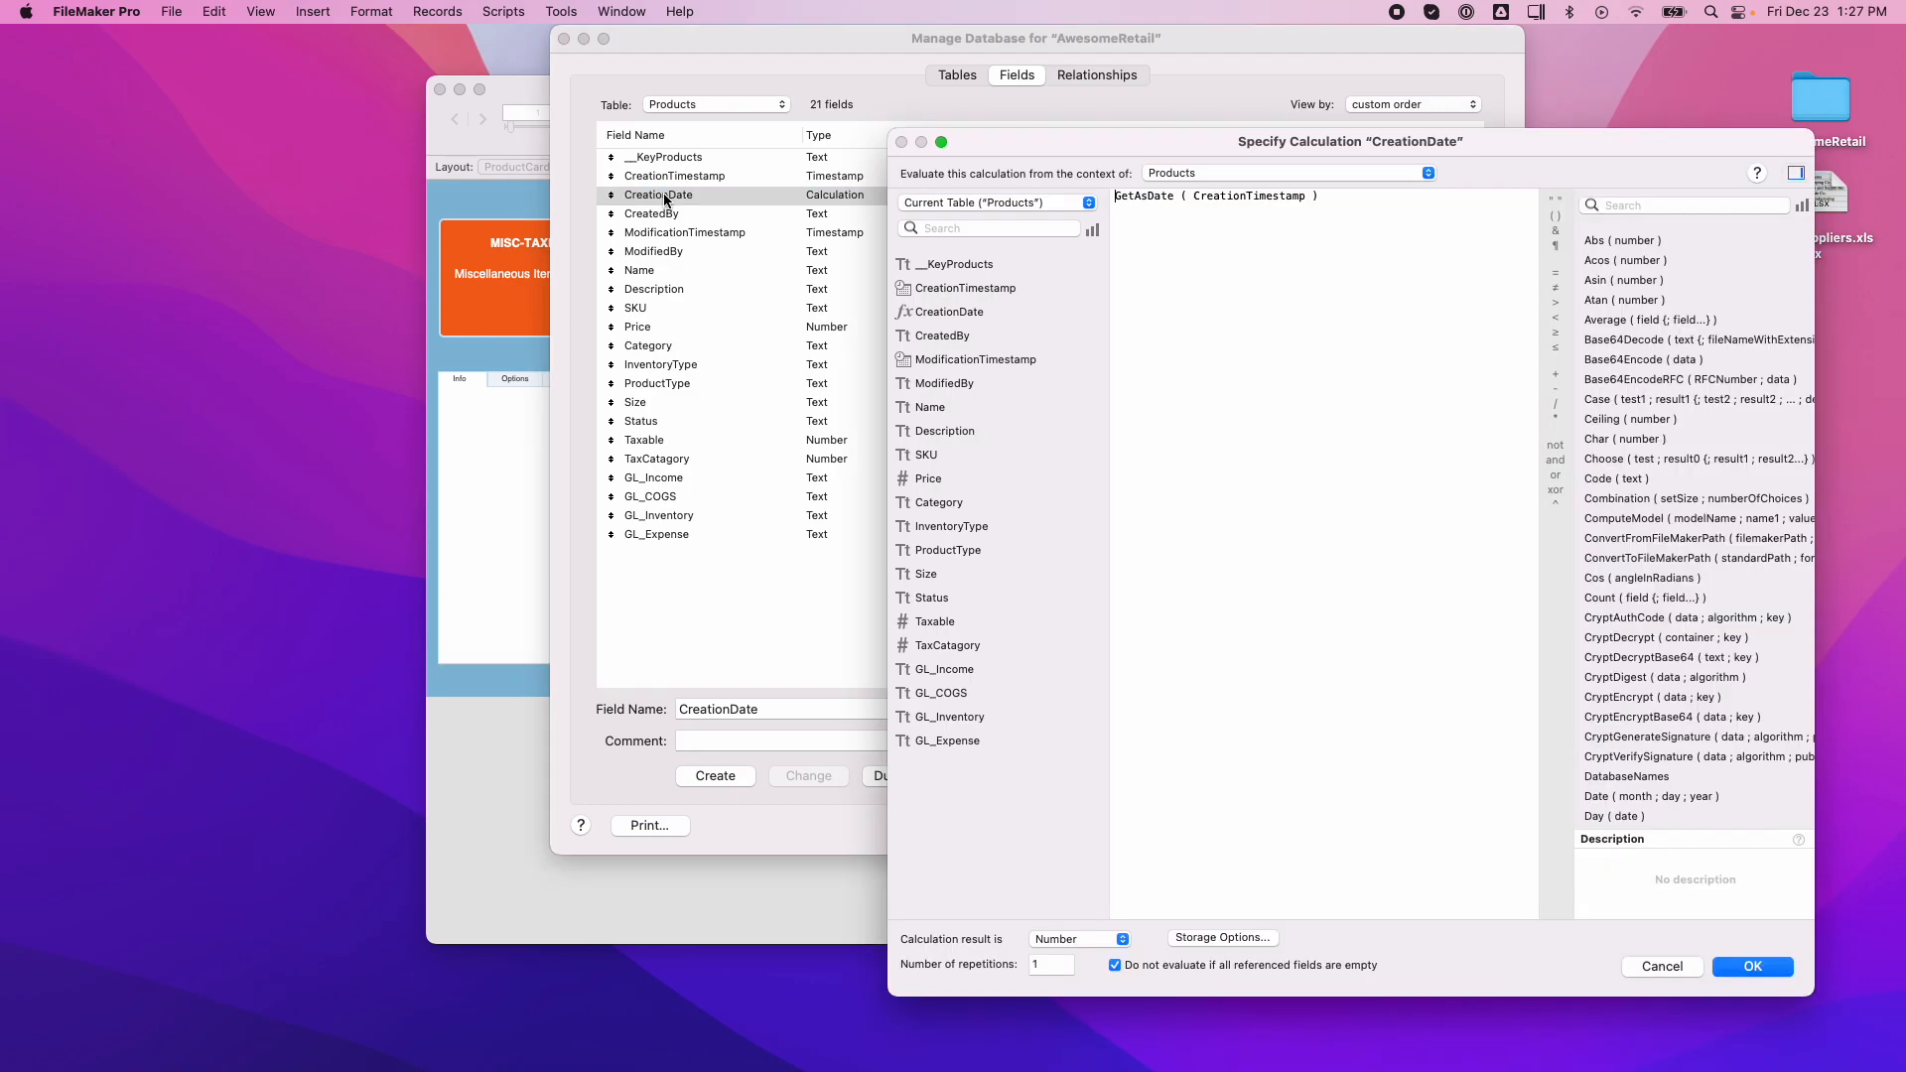
left_click_drag(1069, 146, 996, 43)
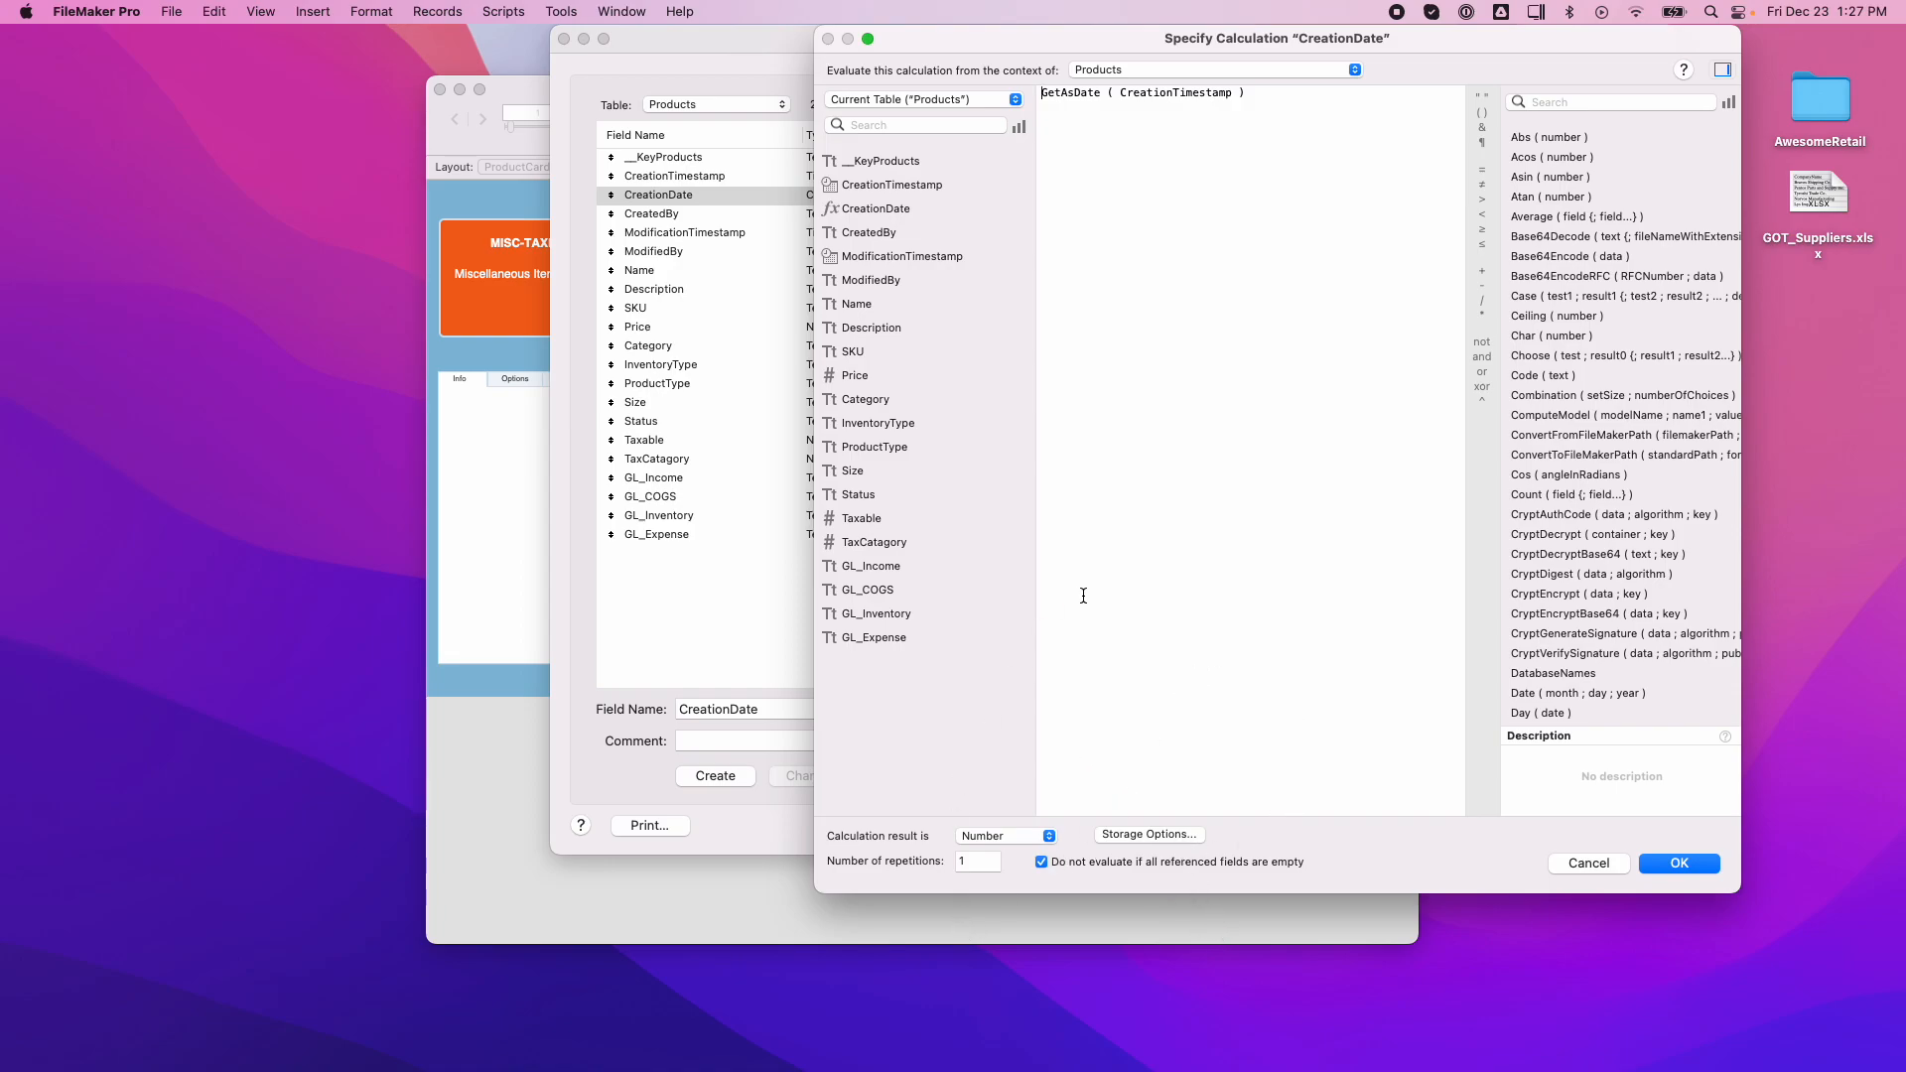
left_click(1049, 841)
left_click(1010, 860)
left_click(1693, 863)
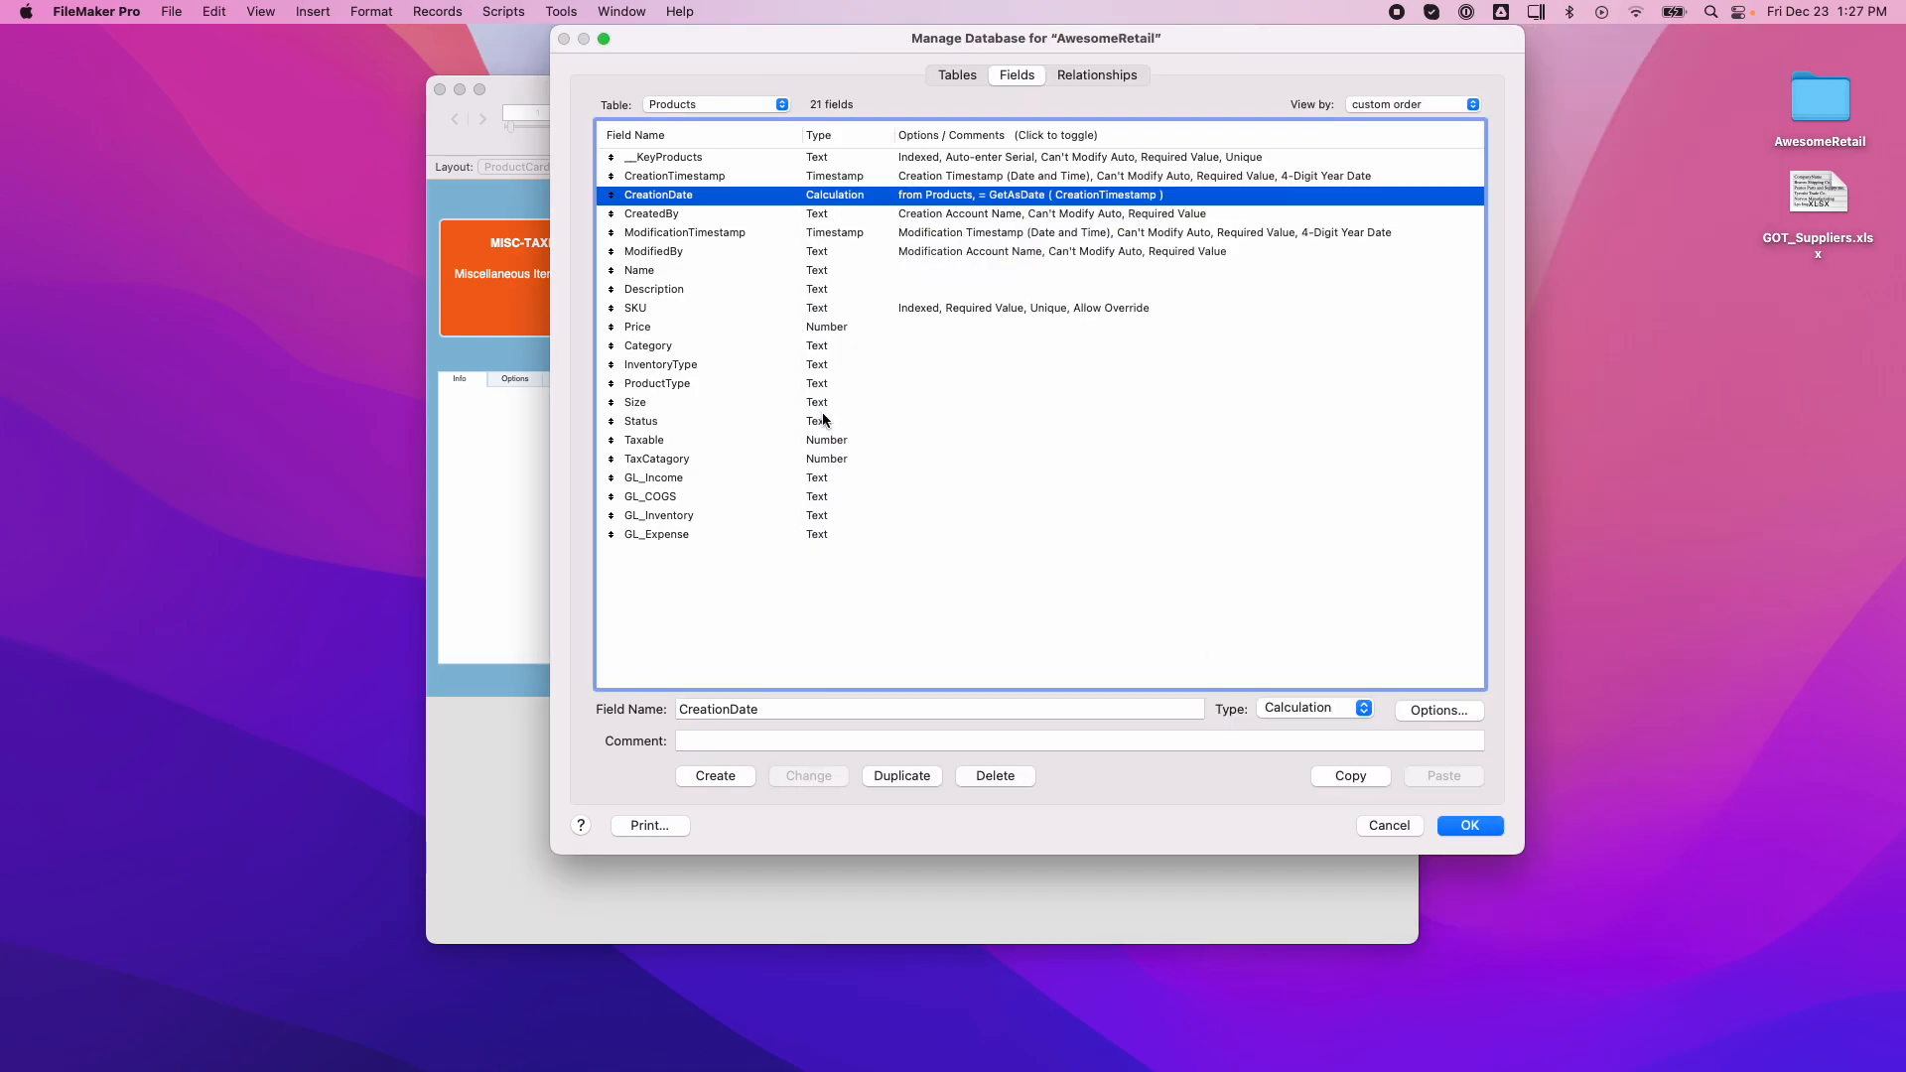
Create a Timestamp field named ModificationDate based on ModificationTimestamp, with the comment "Date each record was last modified".
left_click(708, 235)
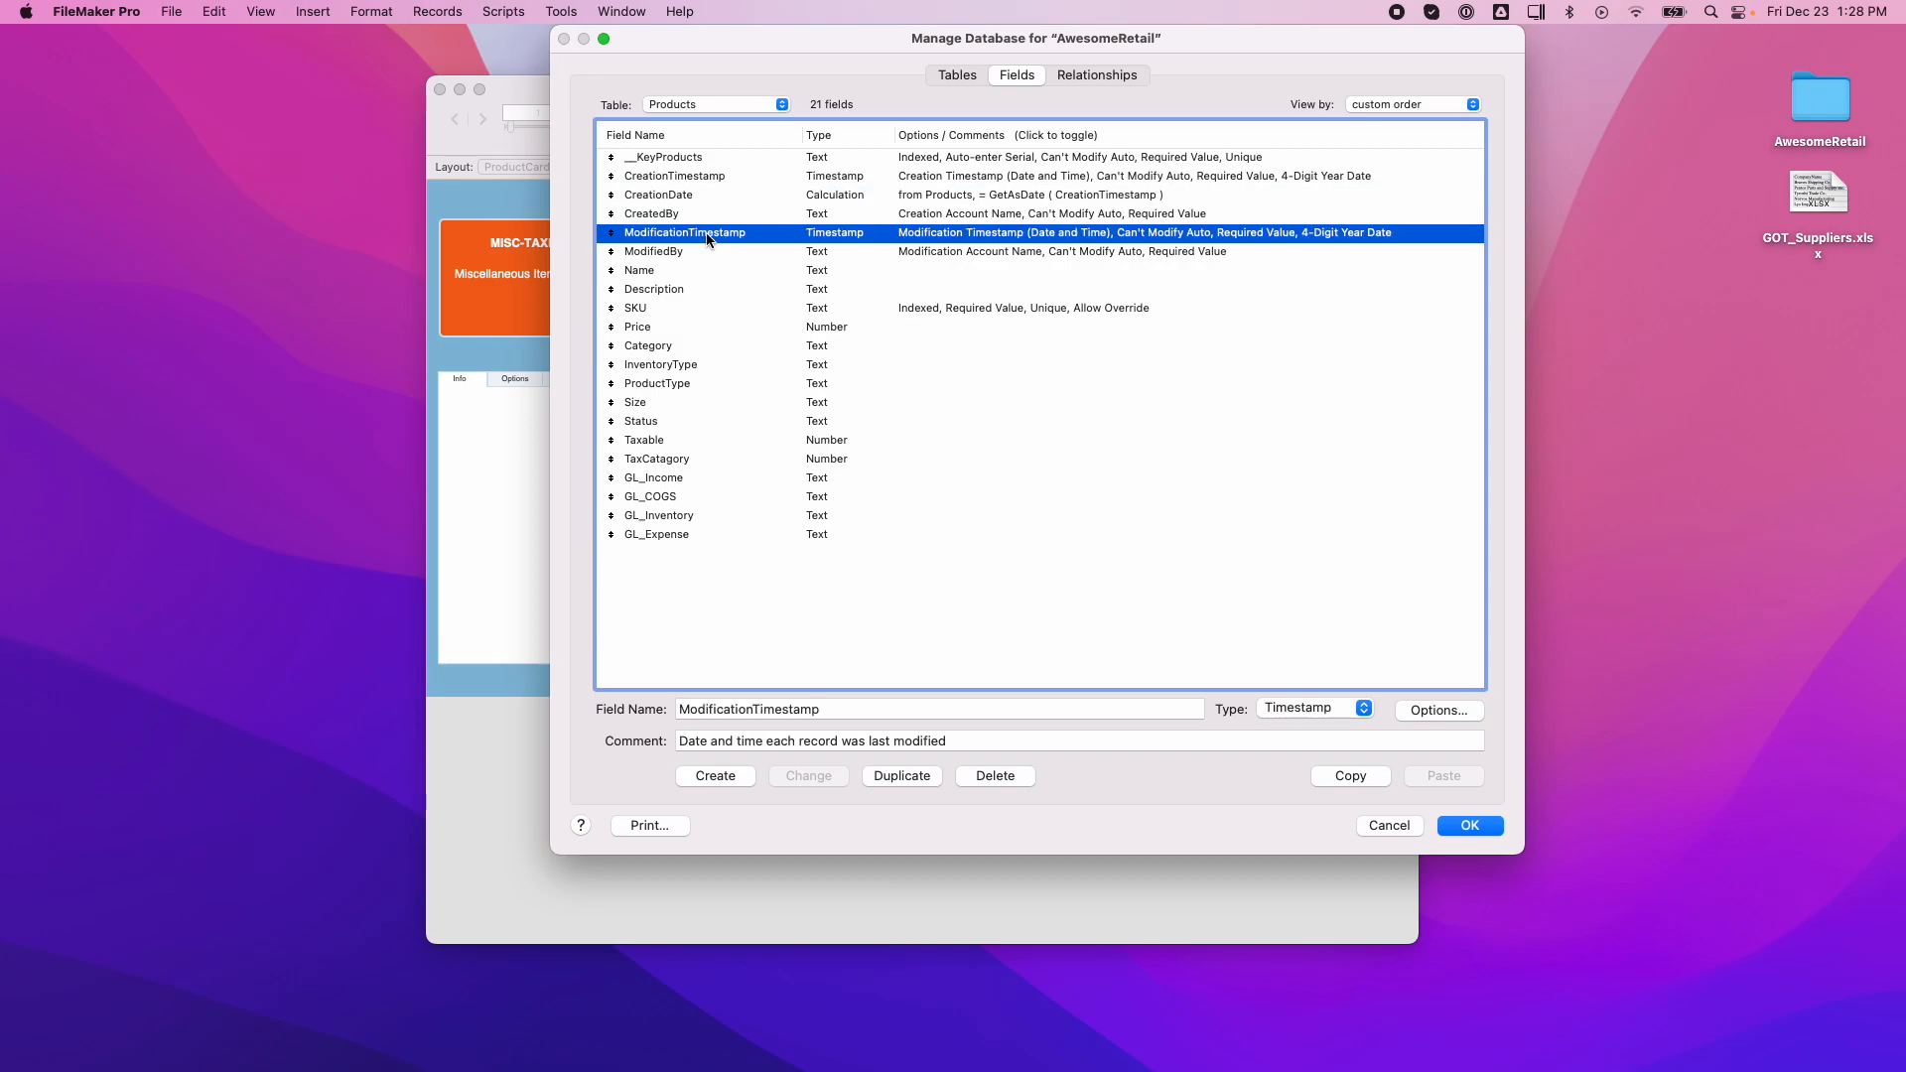
left_click_drag(844, 700, 755, 710)
type("Date")
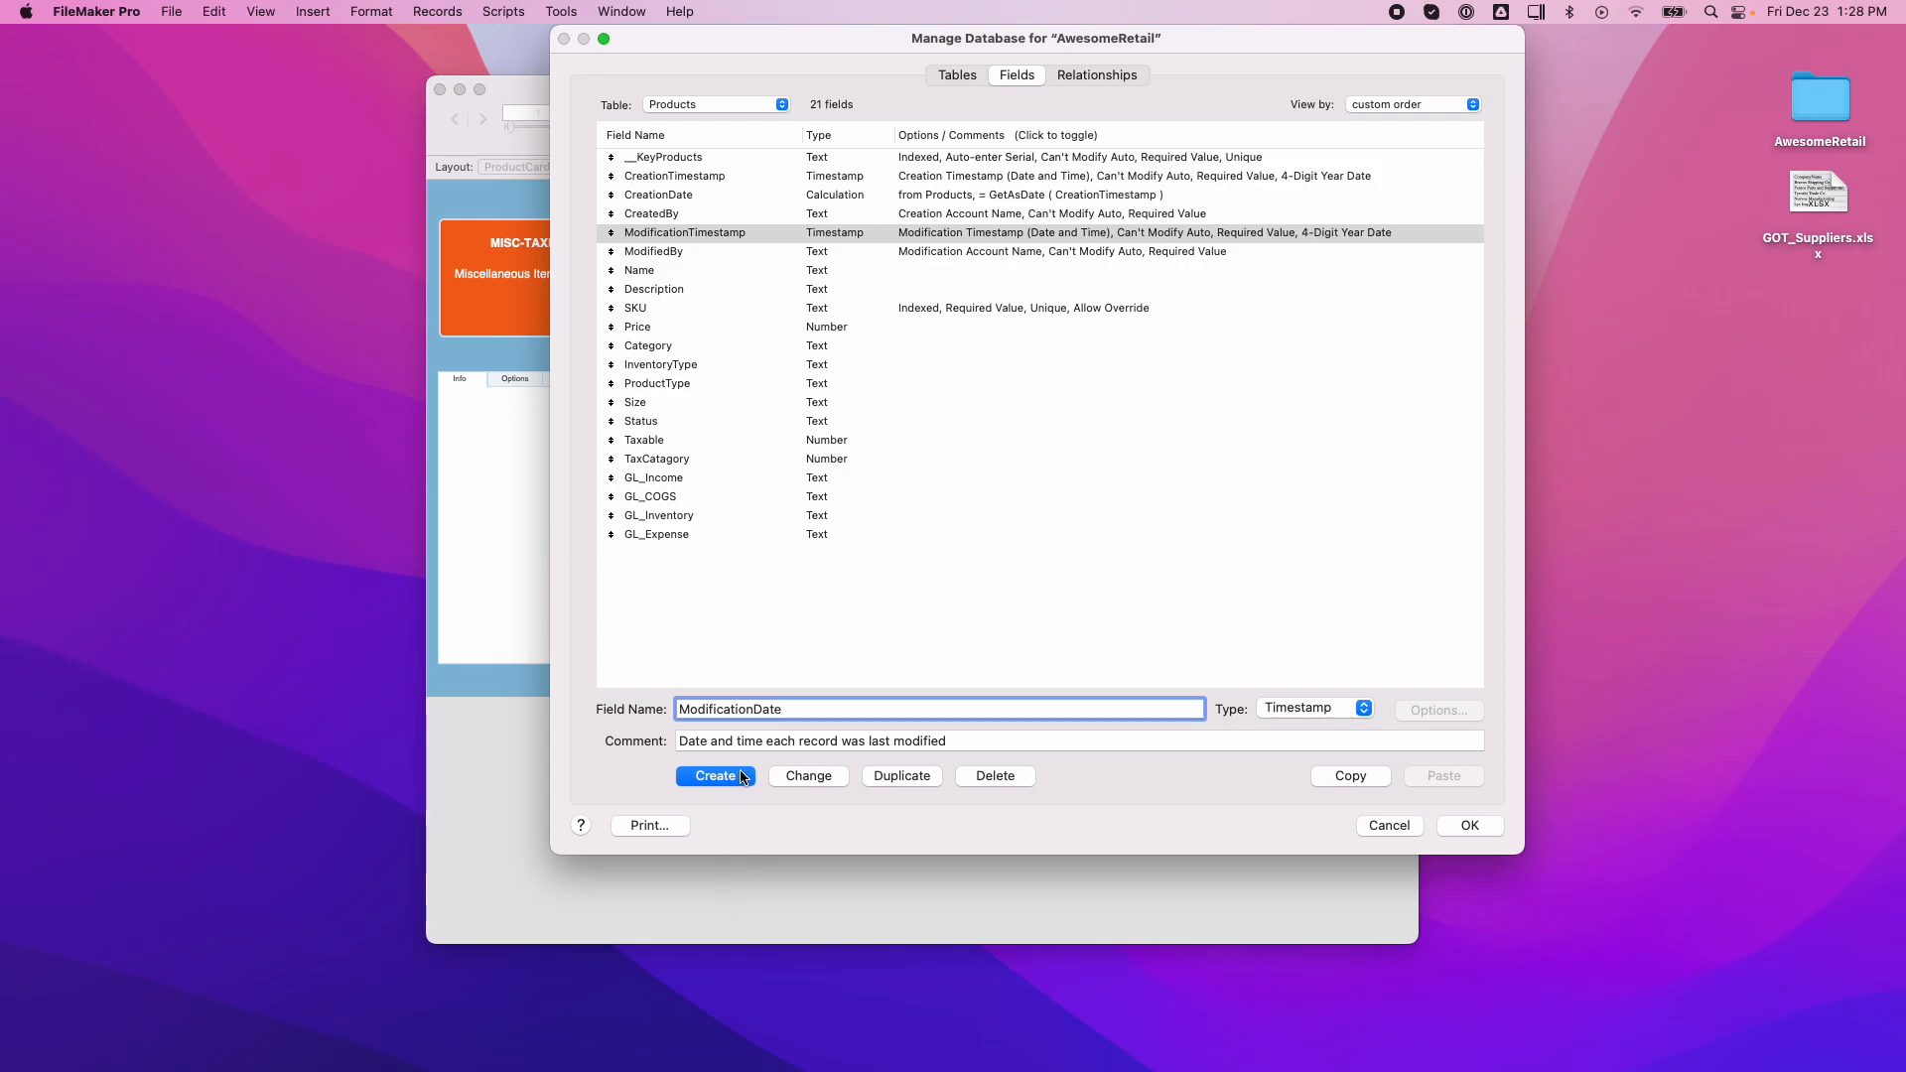
left_click_drag(711, 744, 764, 744)
key("BackSpace")
key("BackSpace")
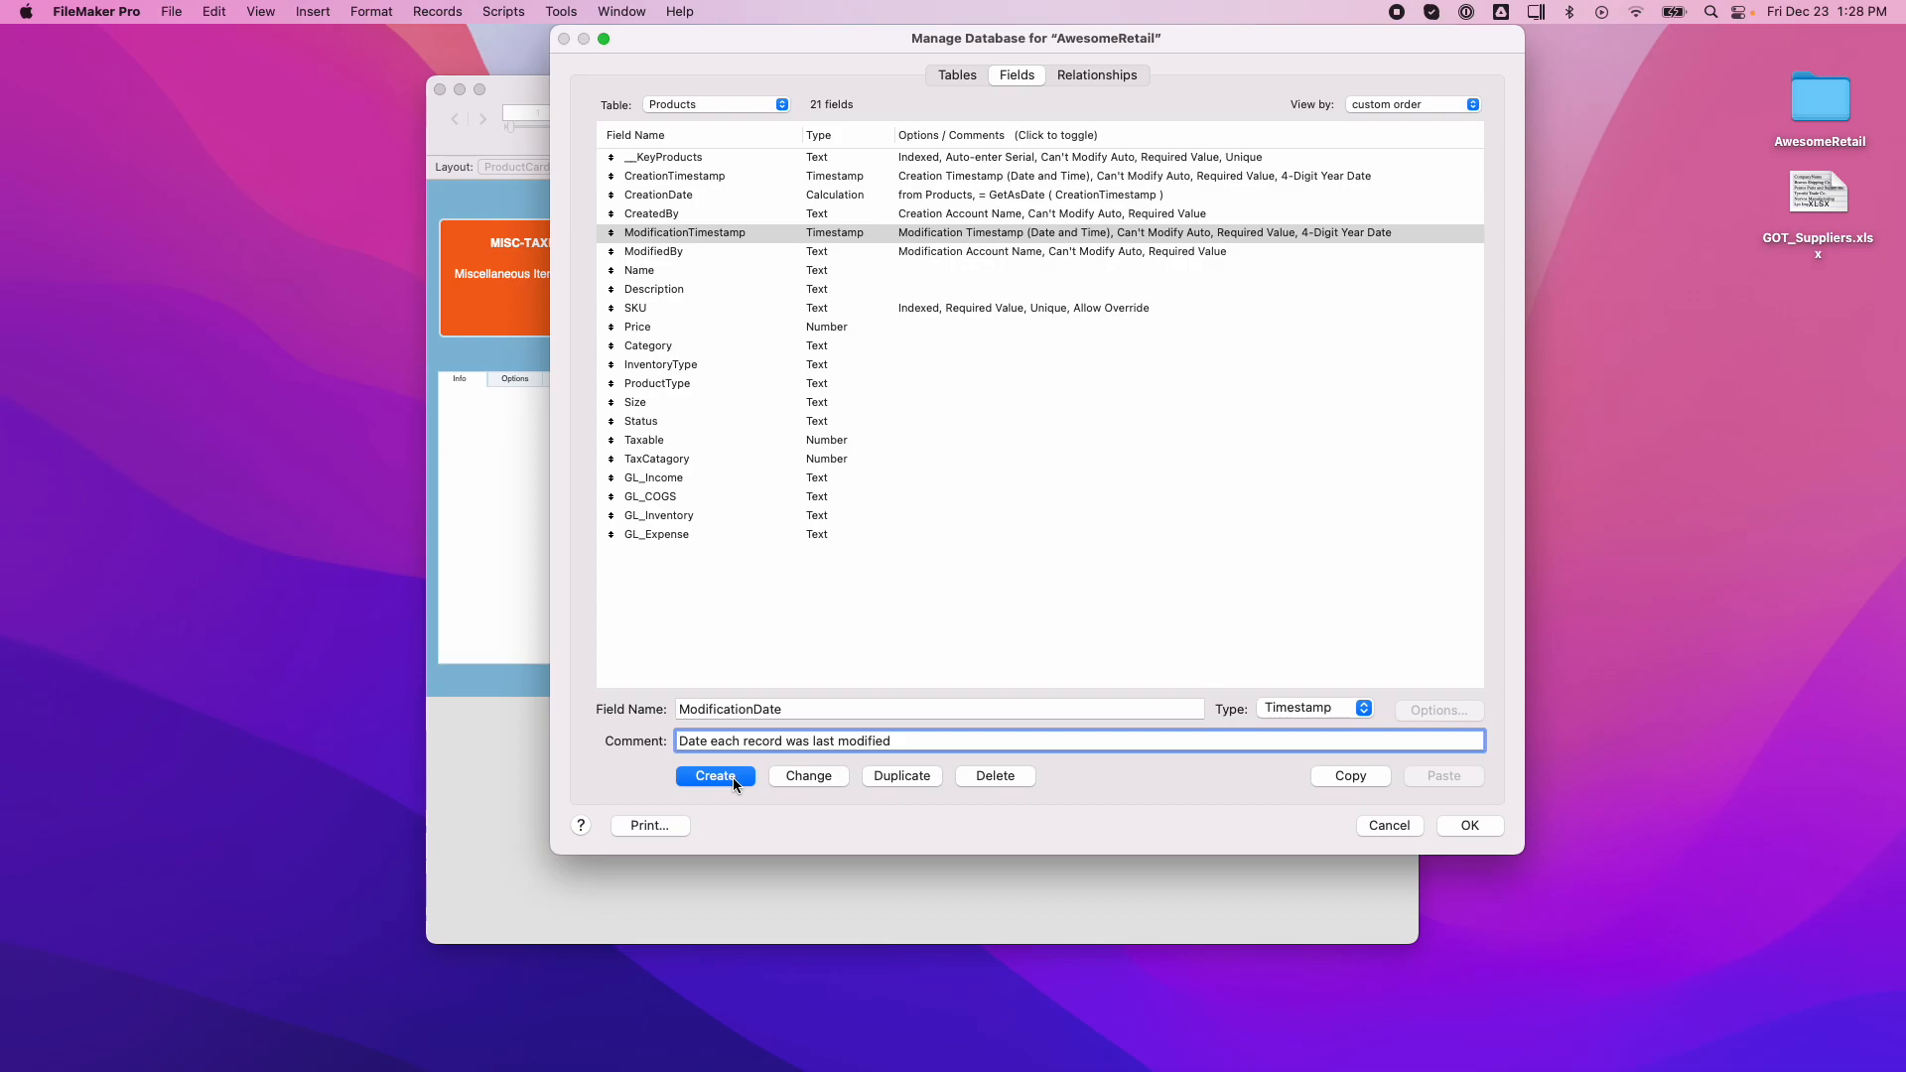
left_click(733, 776)
Try to give ModificationDate an auto-enter calculated value of GetAsDate ( ModificationTimestamp ).
double_click(755, 554)
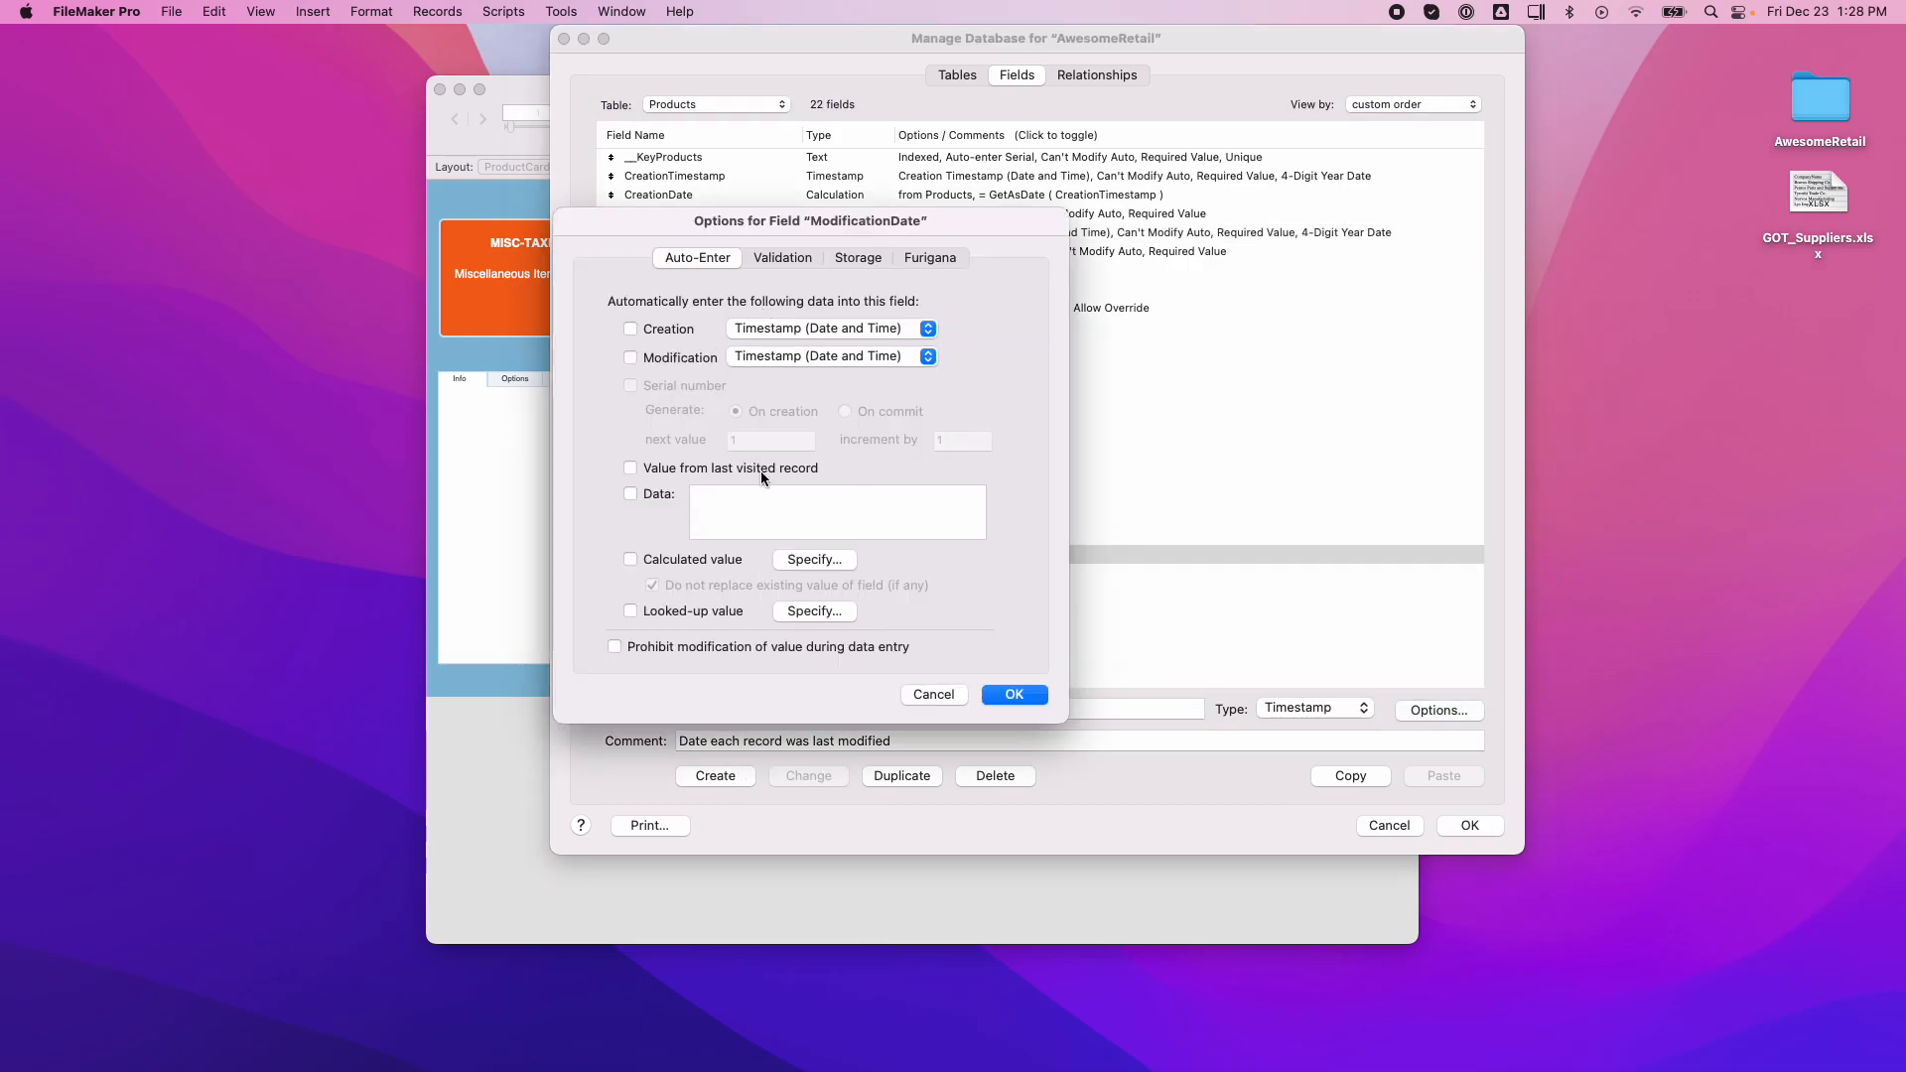
left_click(629, 559)
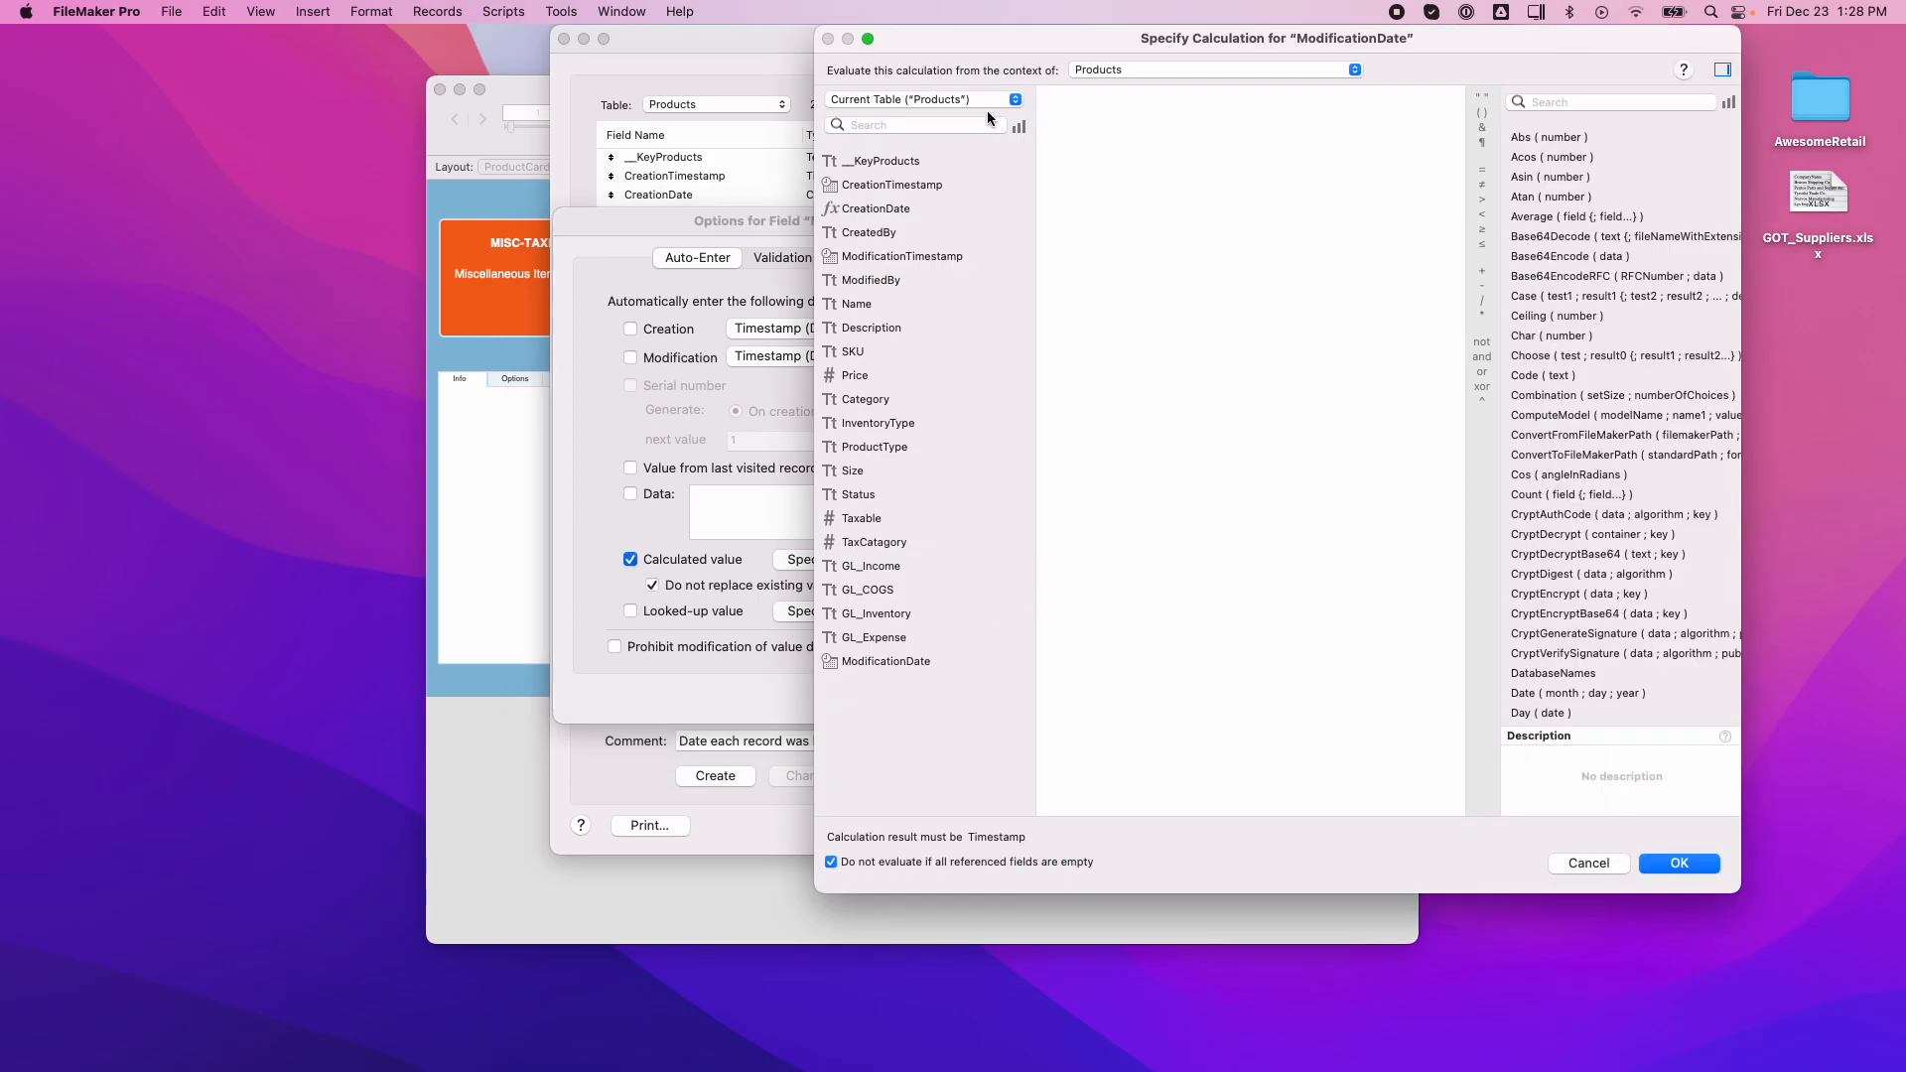
double_click(914, 256)
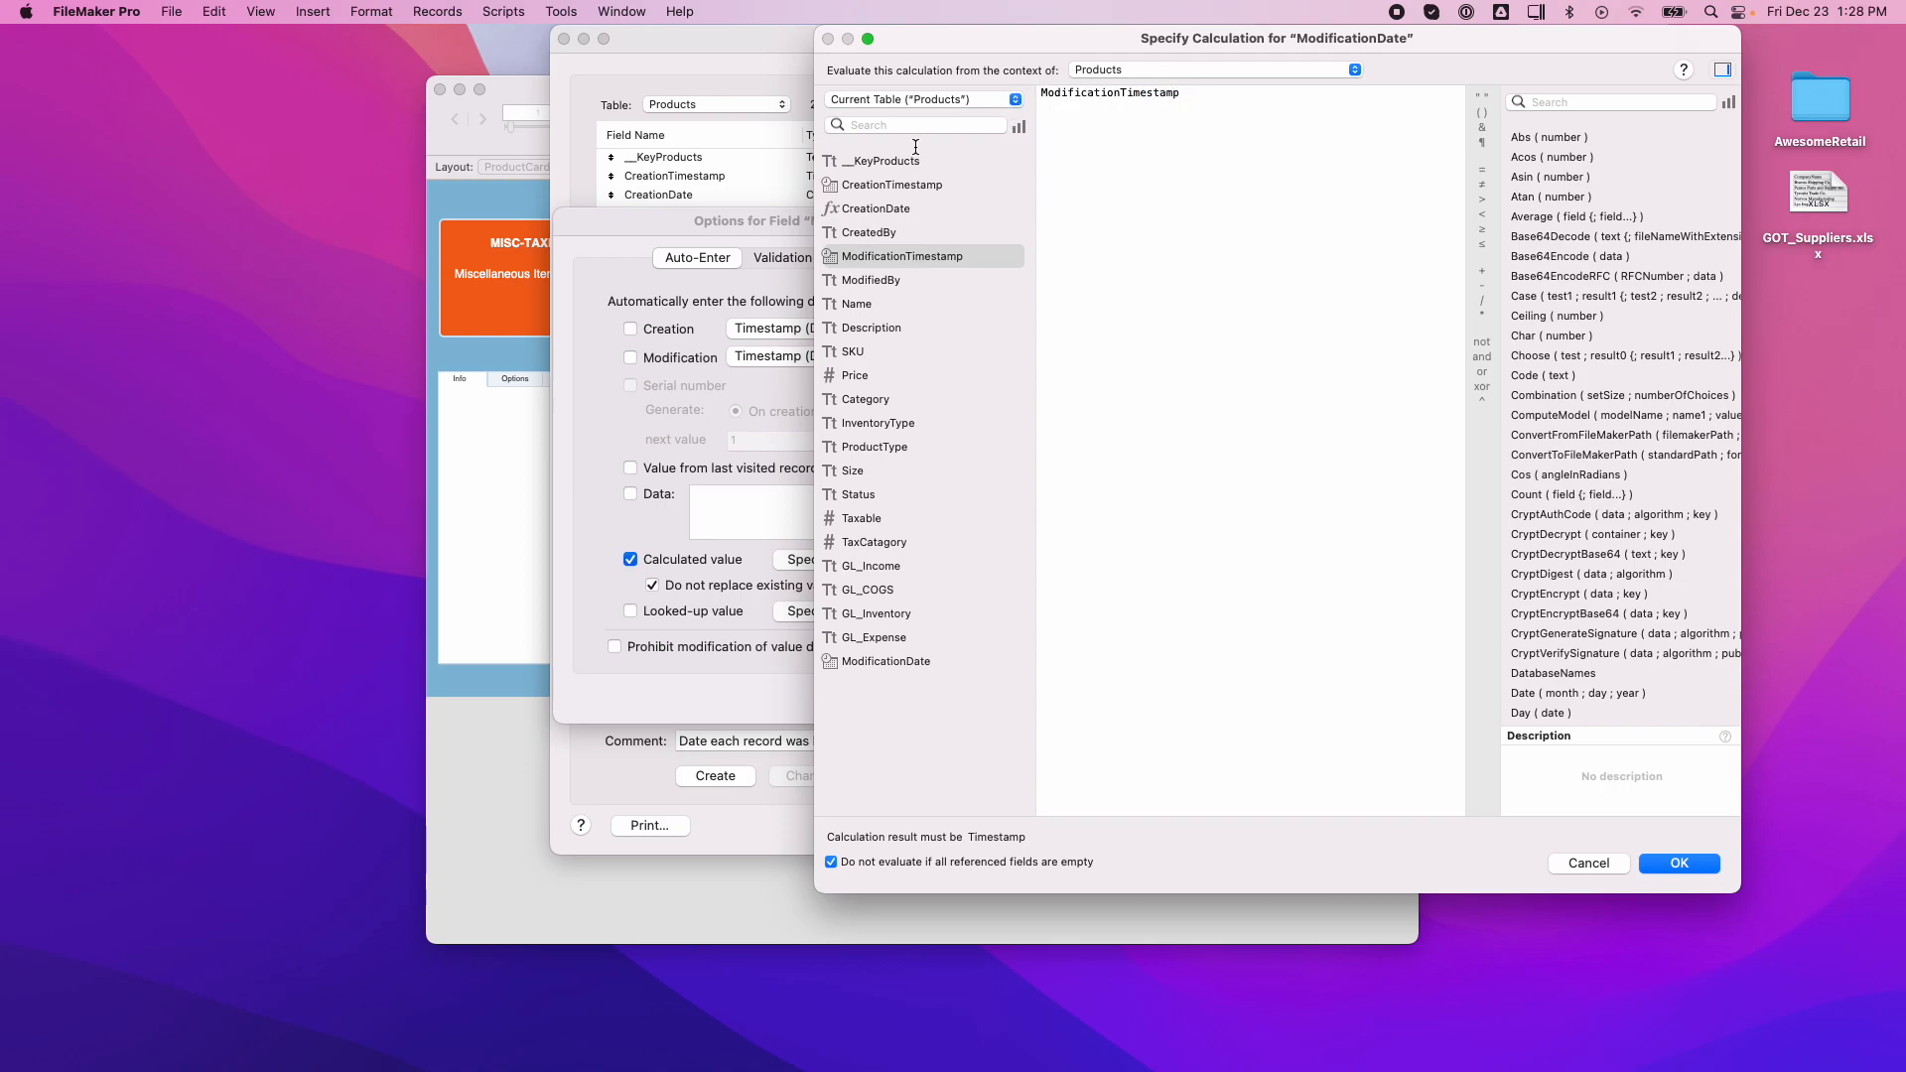
left_click_drag(1222, 97, 979, 100)
type("G")
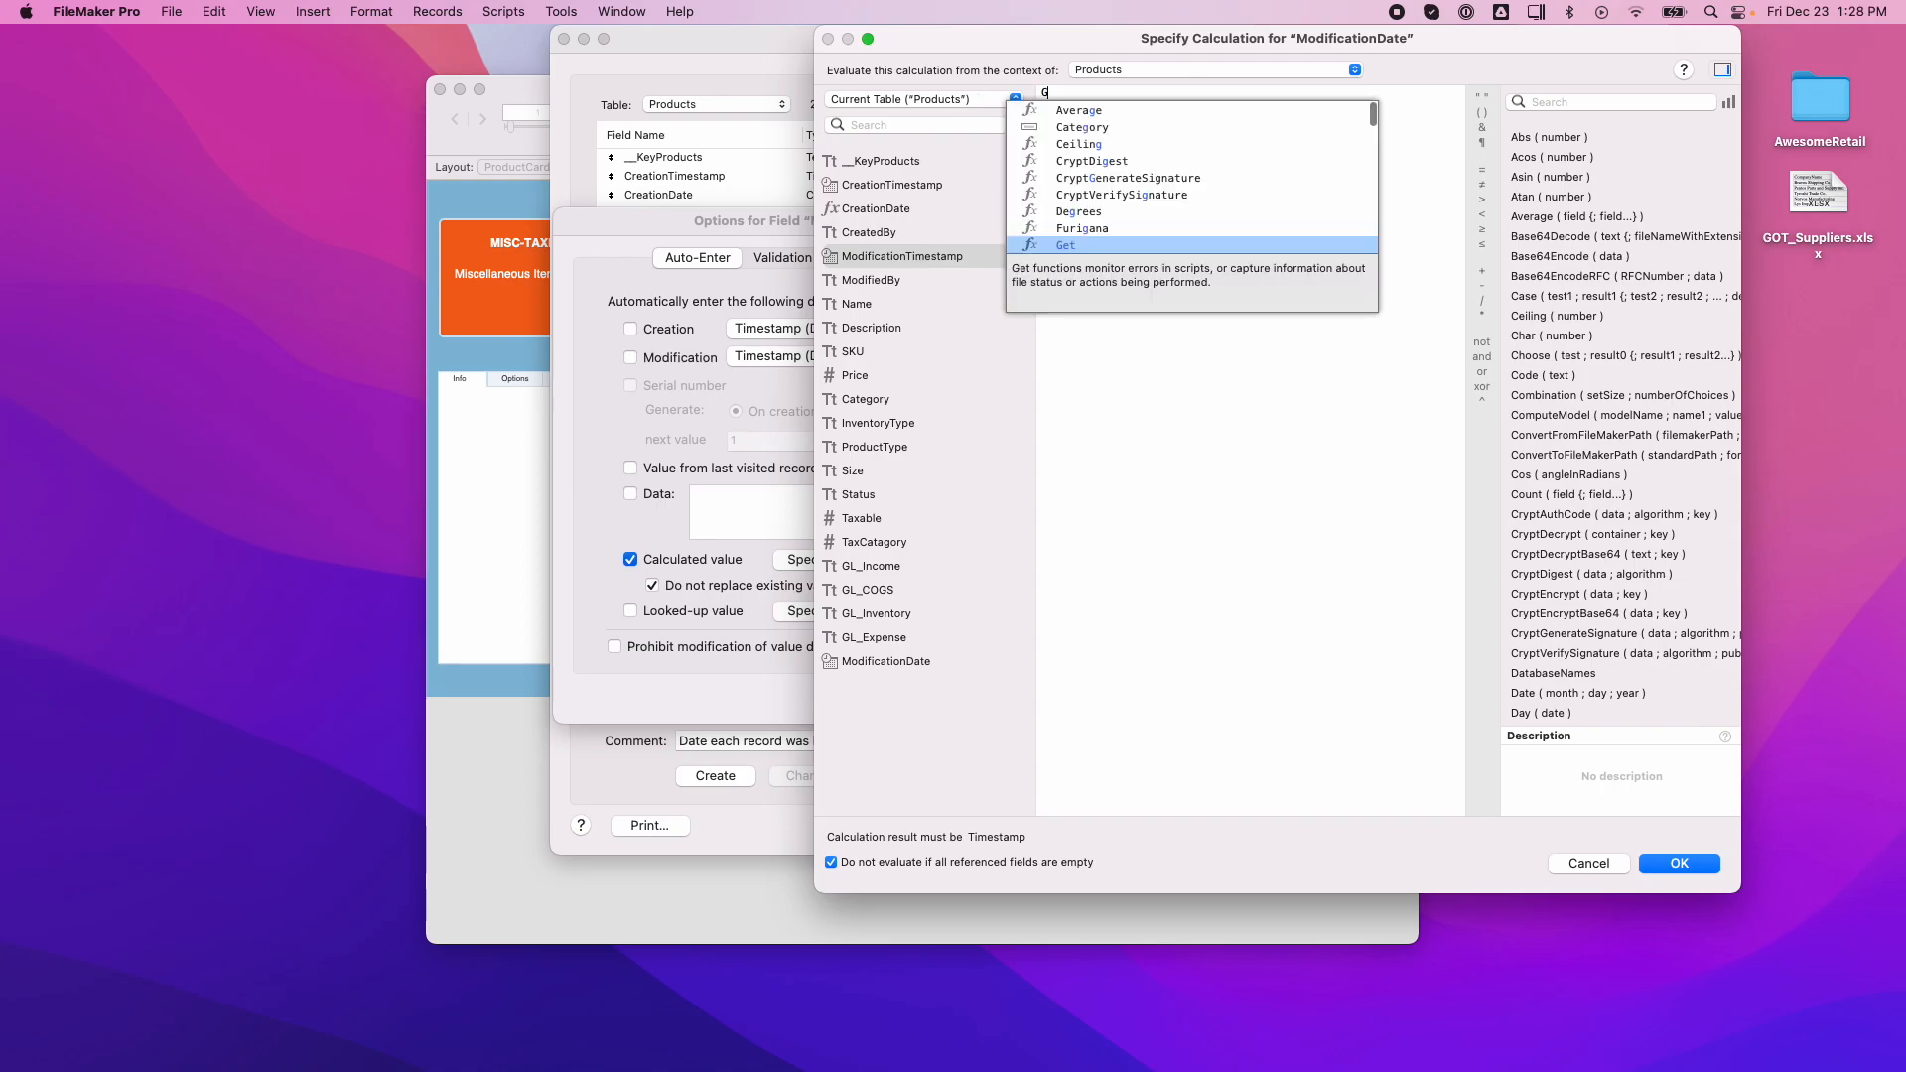
type("etAsDate")
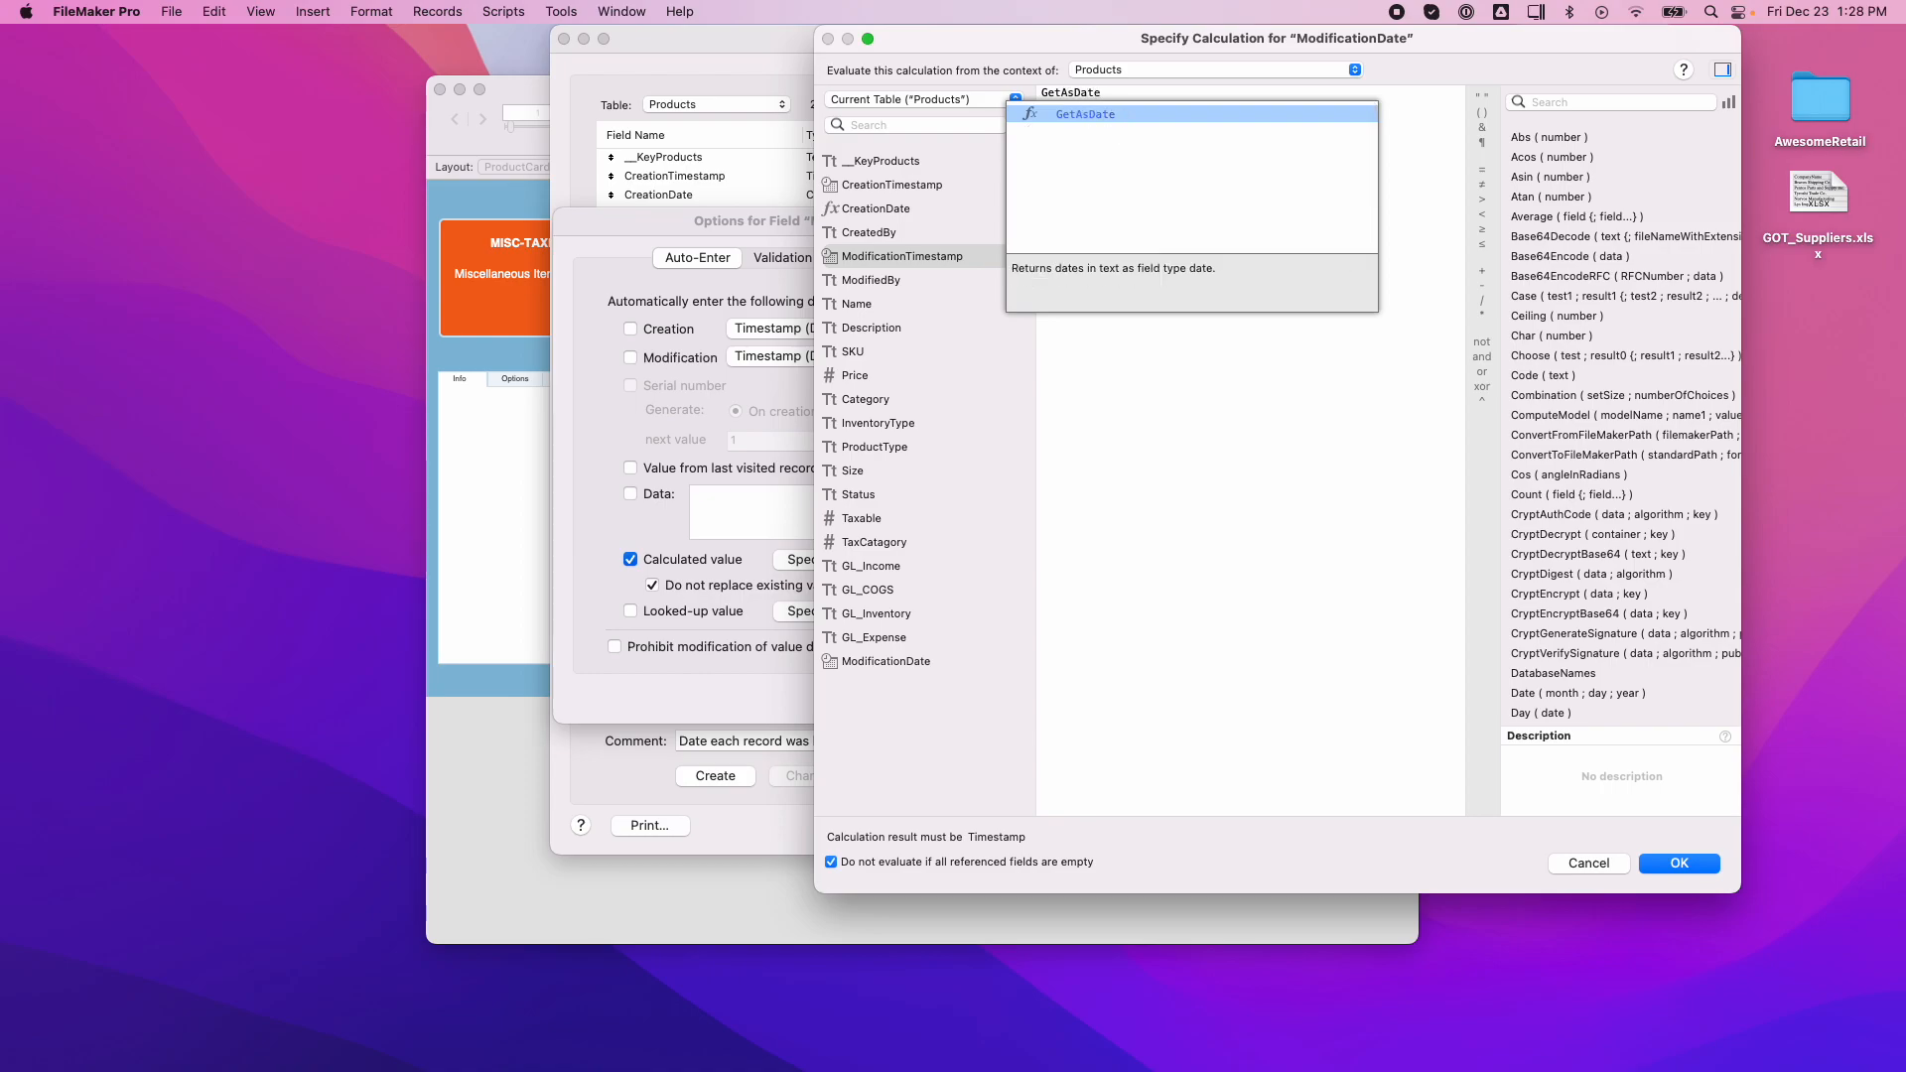
key("Return")
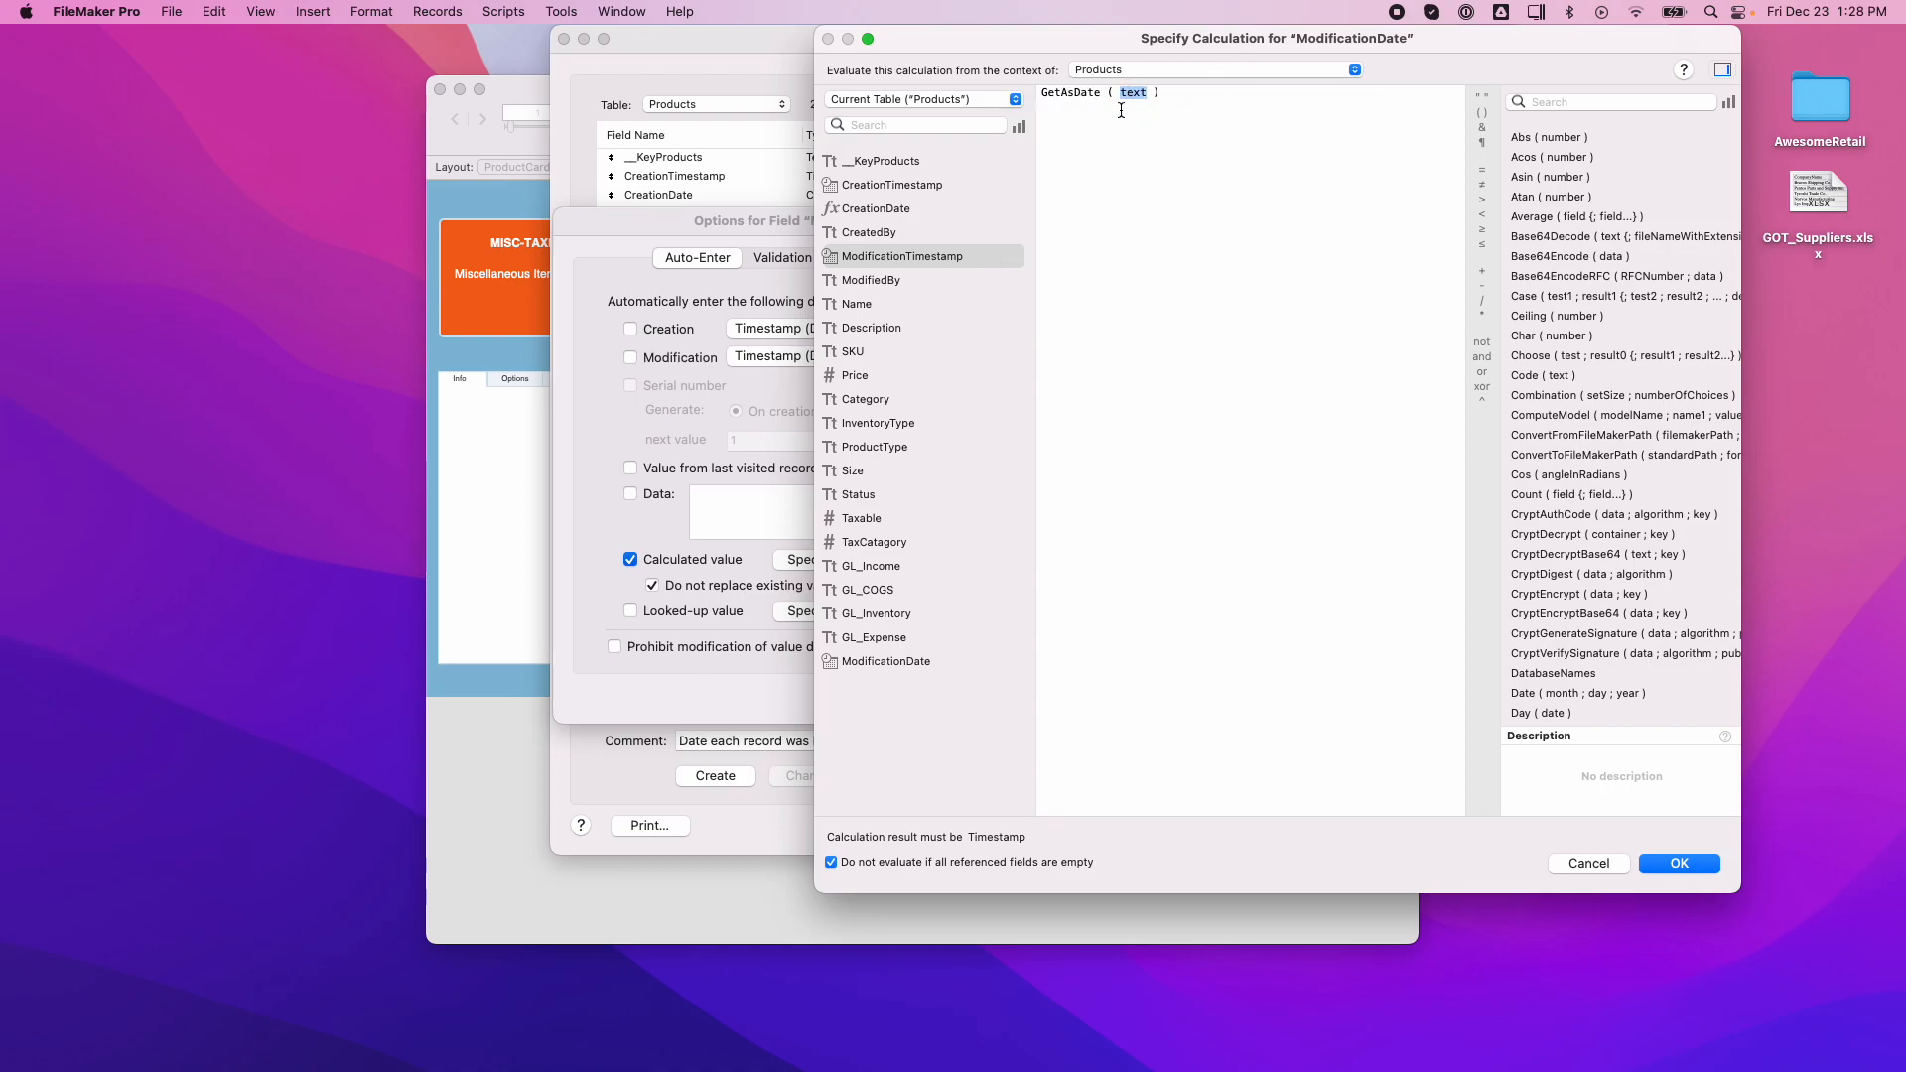
double_click(909, 254)
left_click(1670, 863)
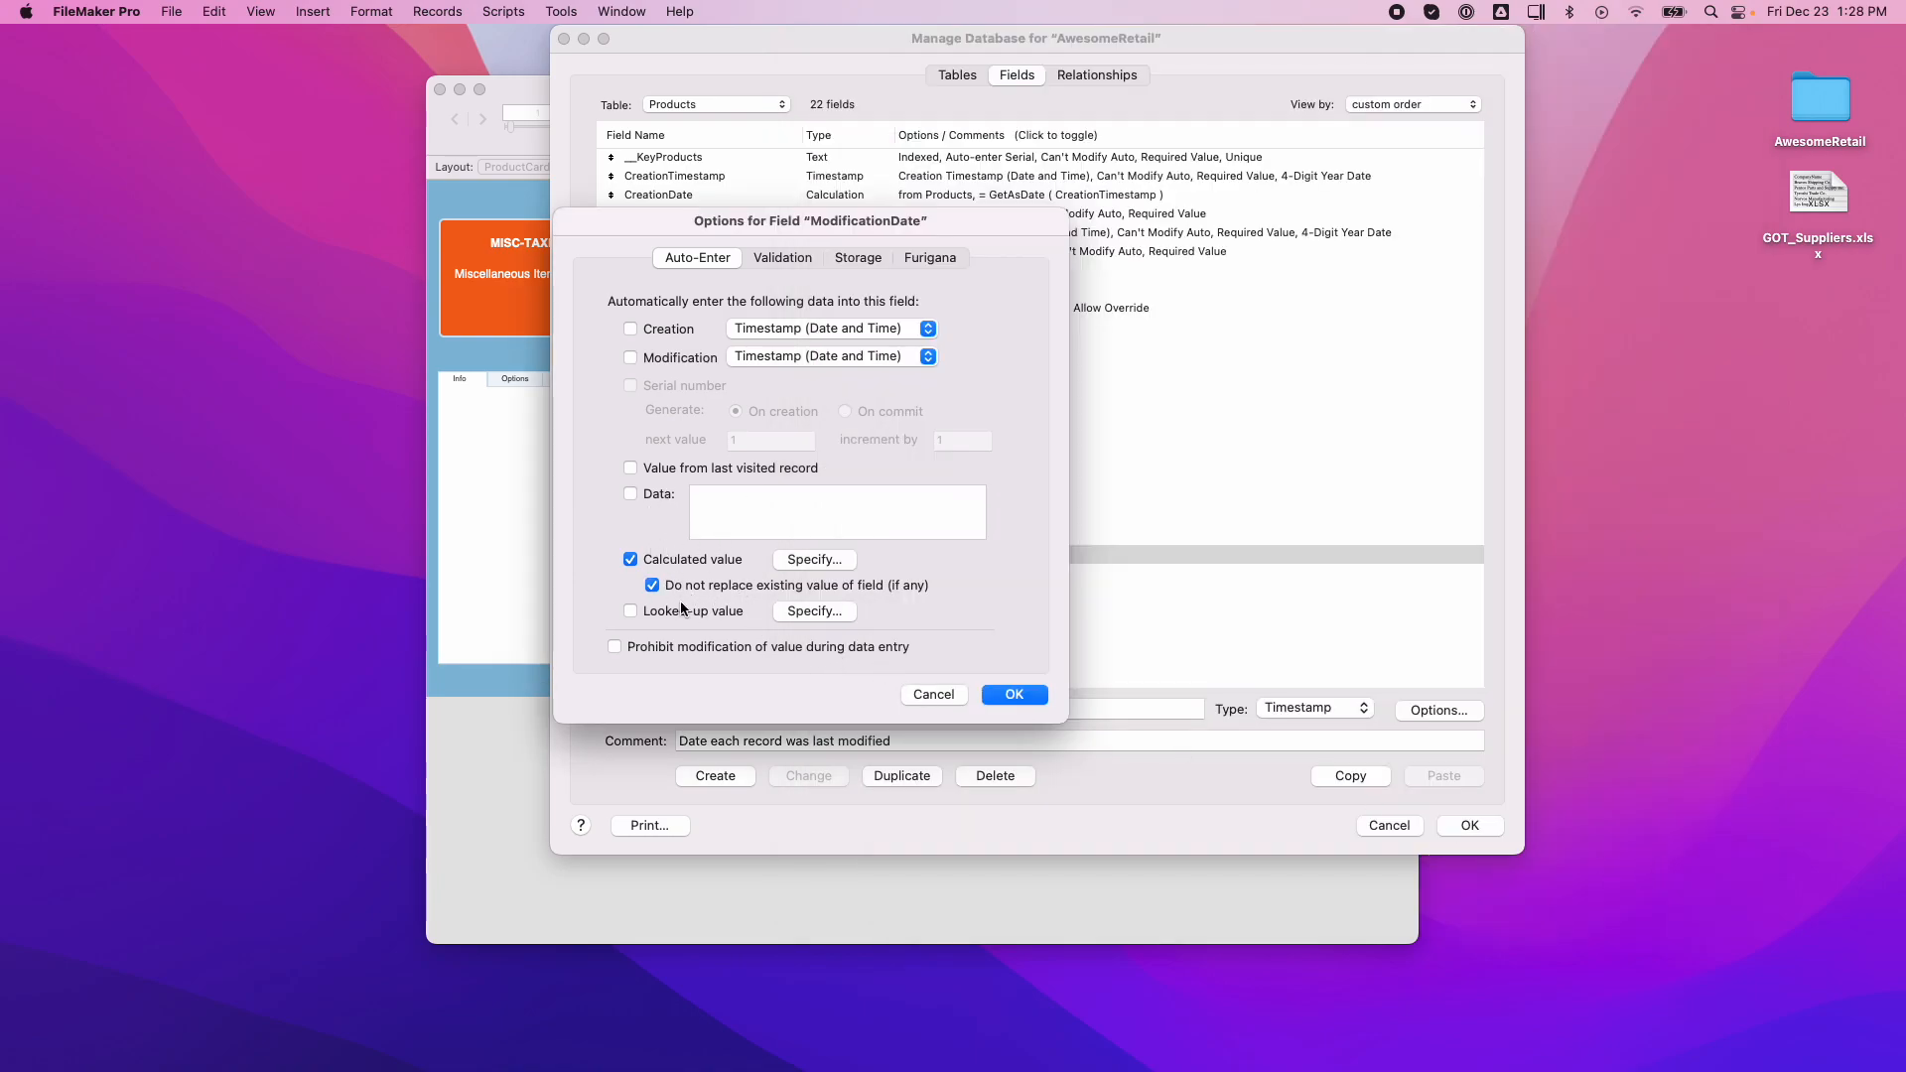
left_click(944, 695)
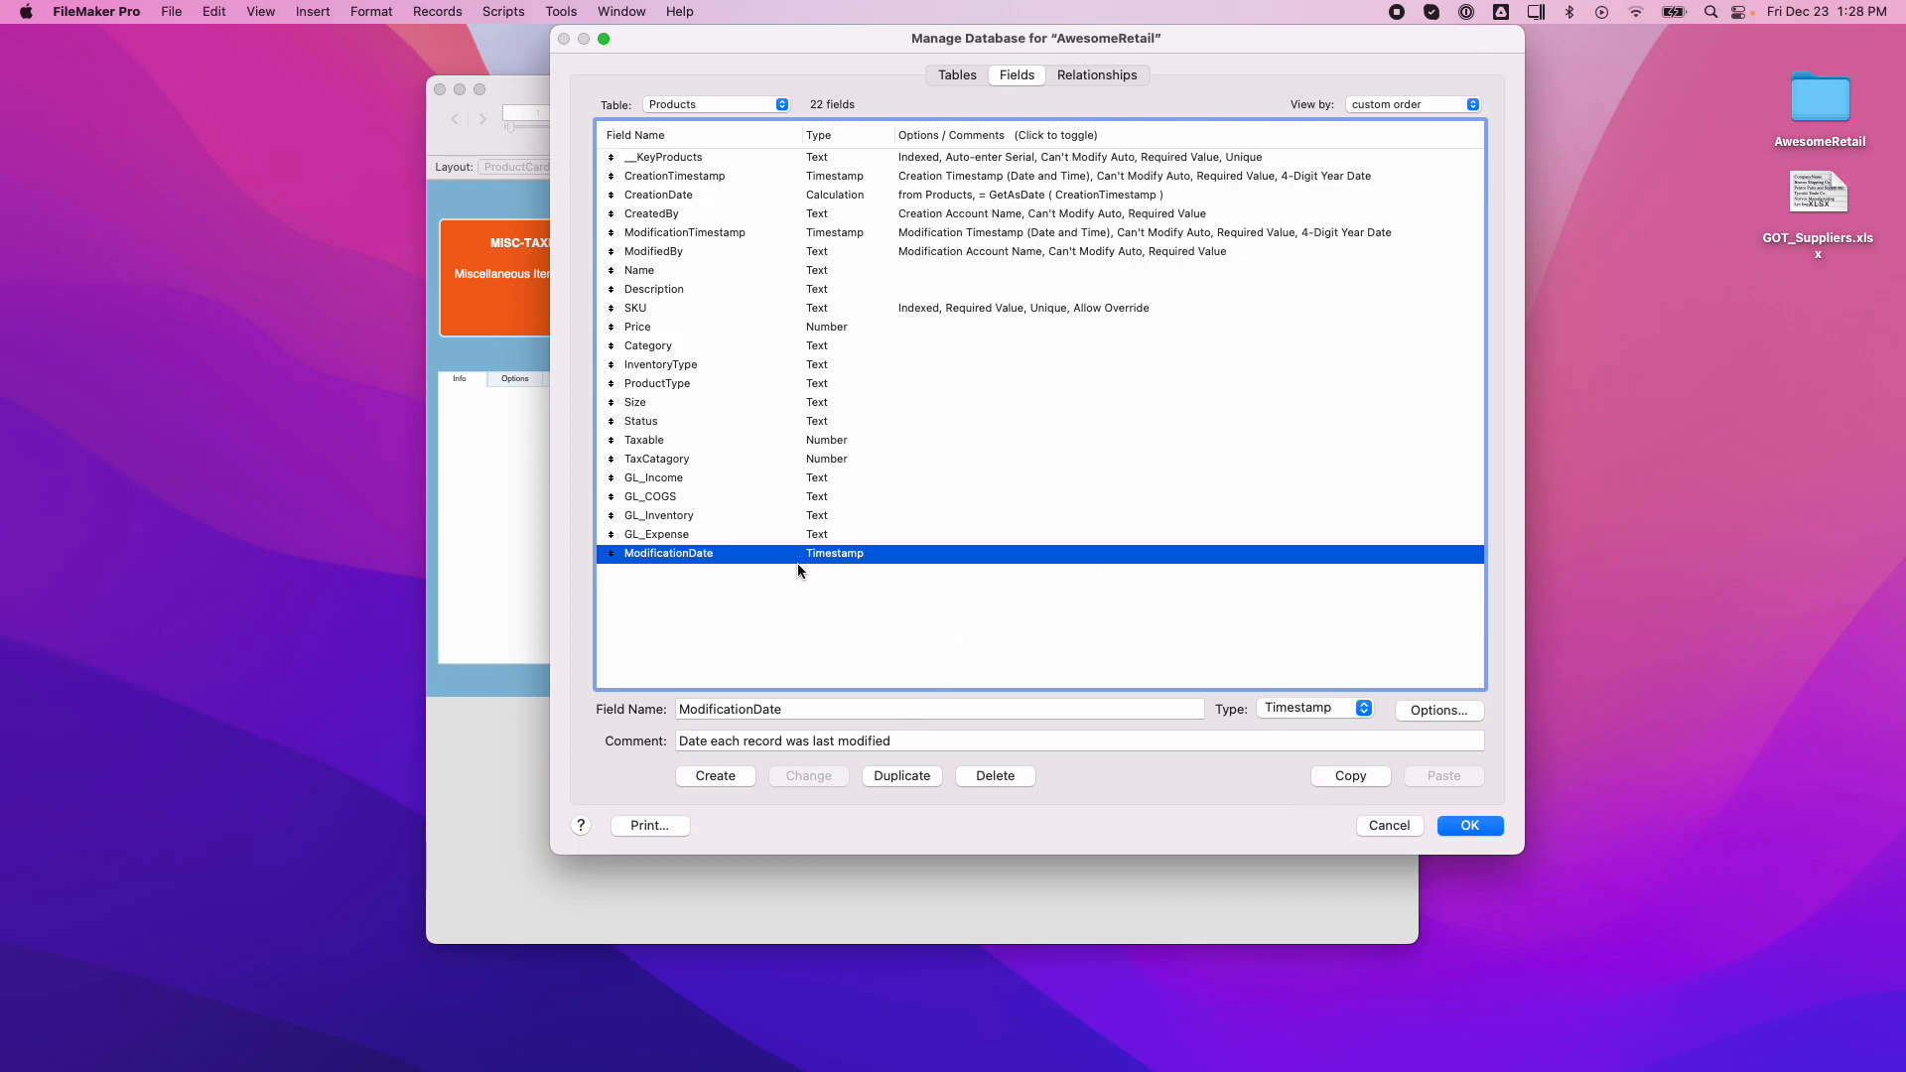
Delete the ModificationDate field and discard all changes made to the database definition.
left_click(996, 777)
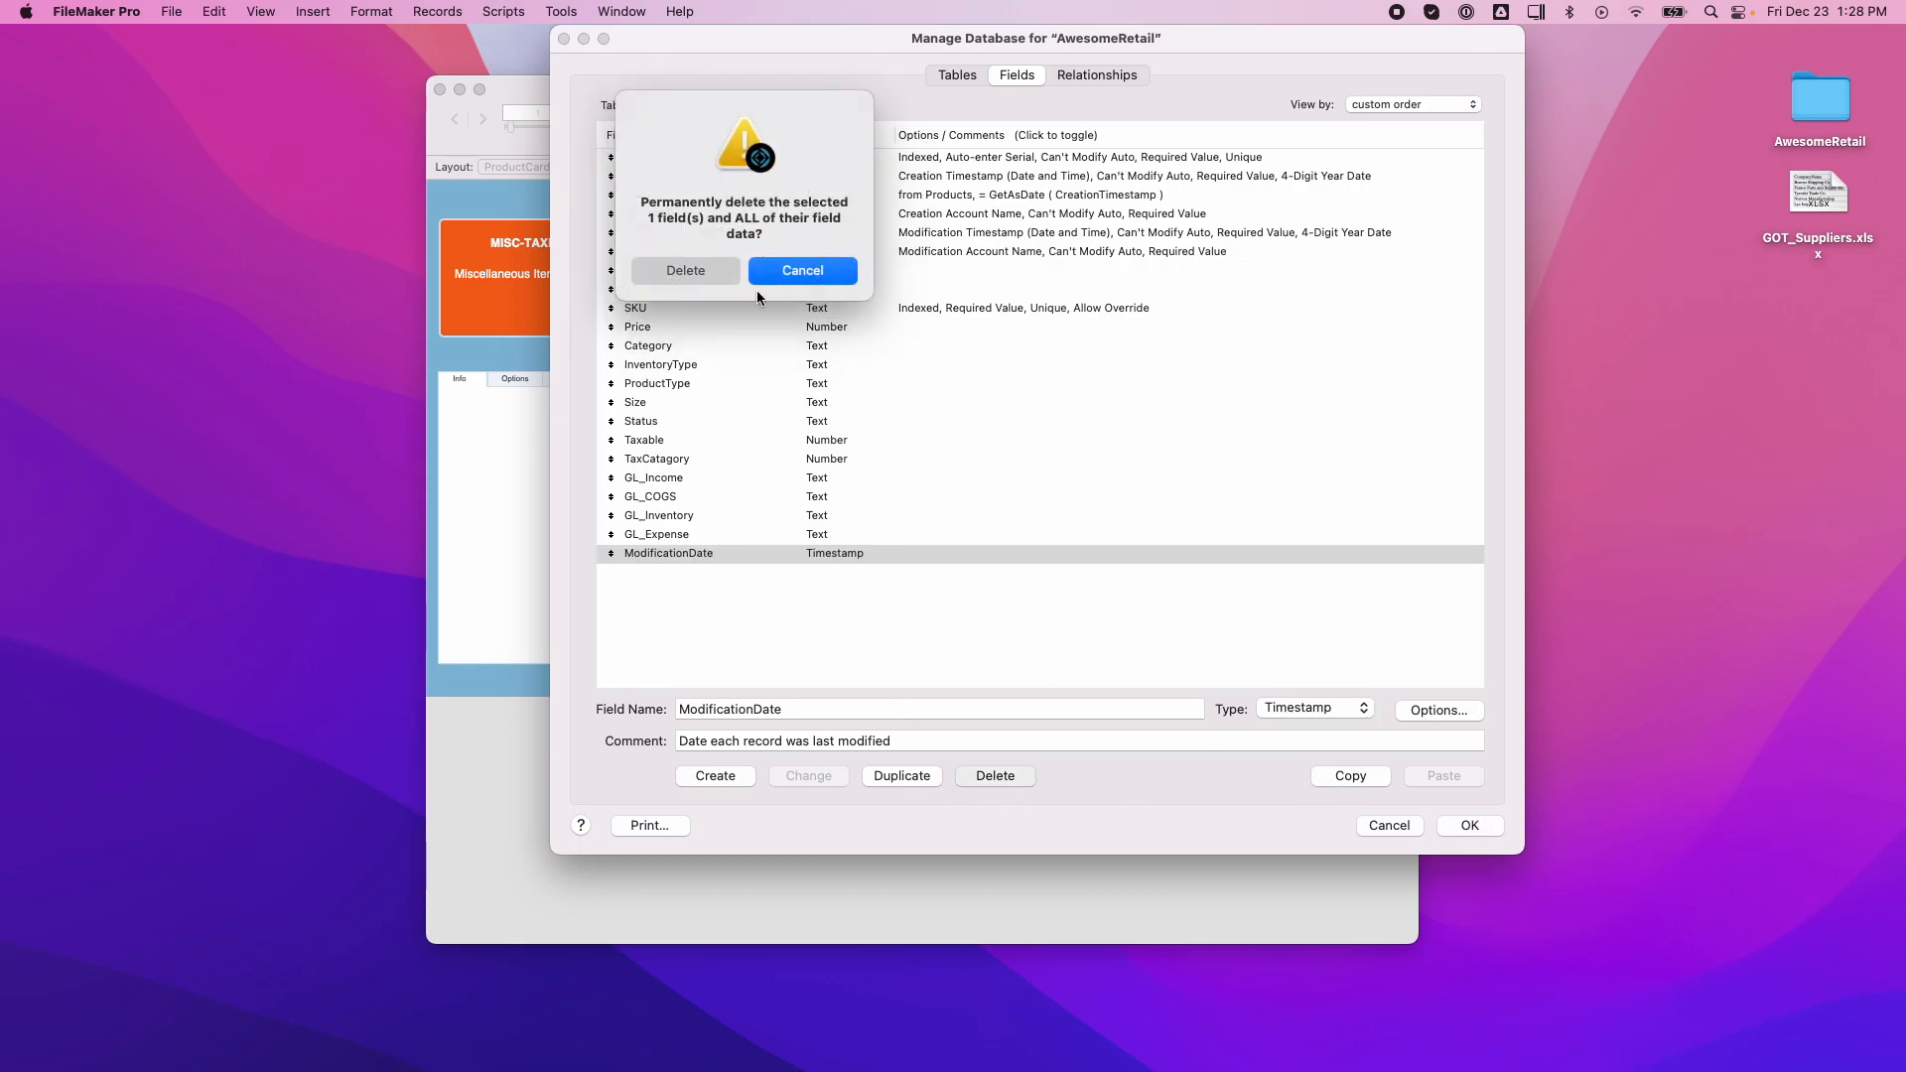
left_click(674, 280)
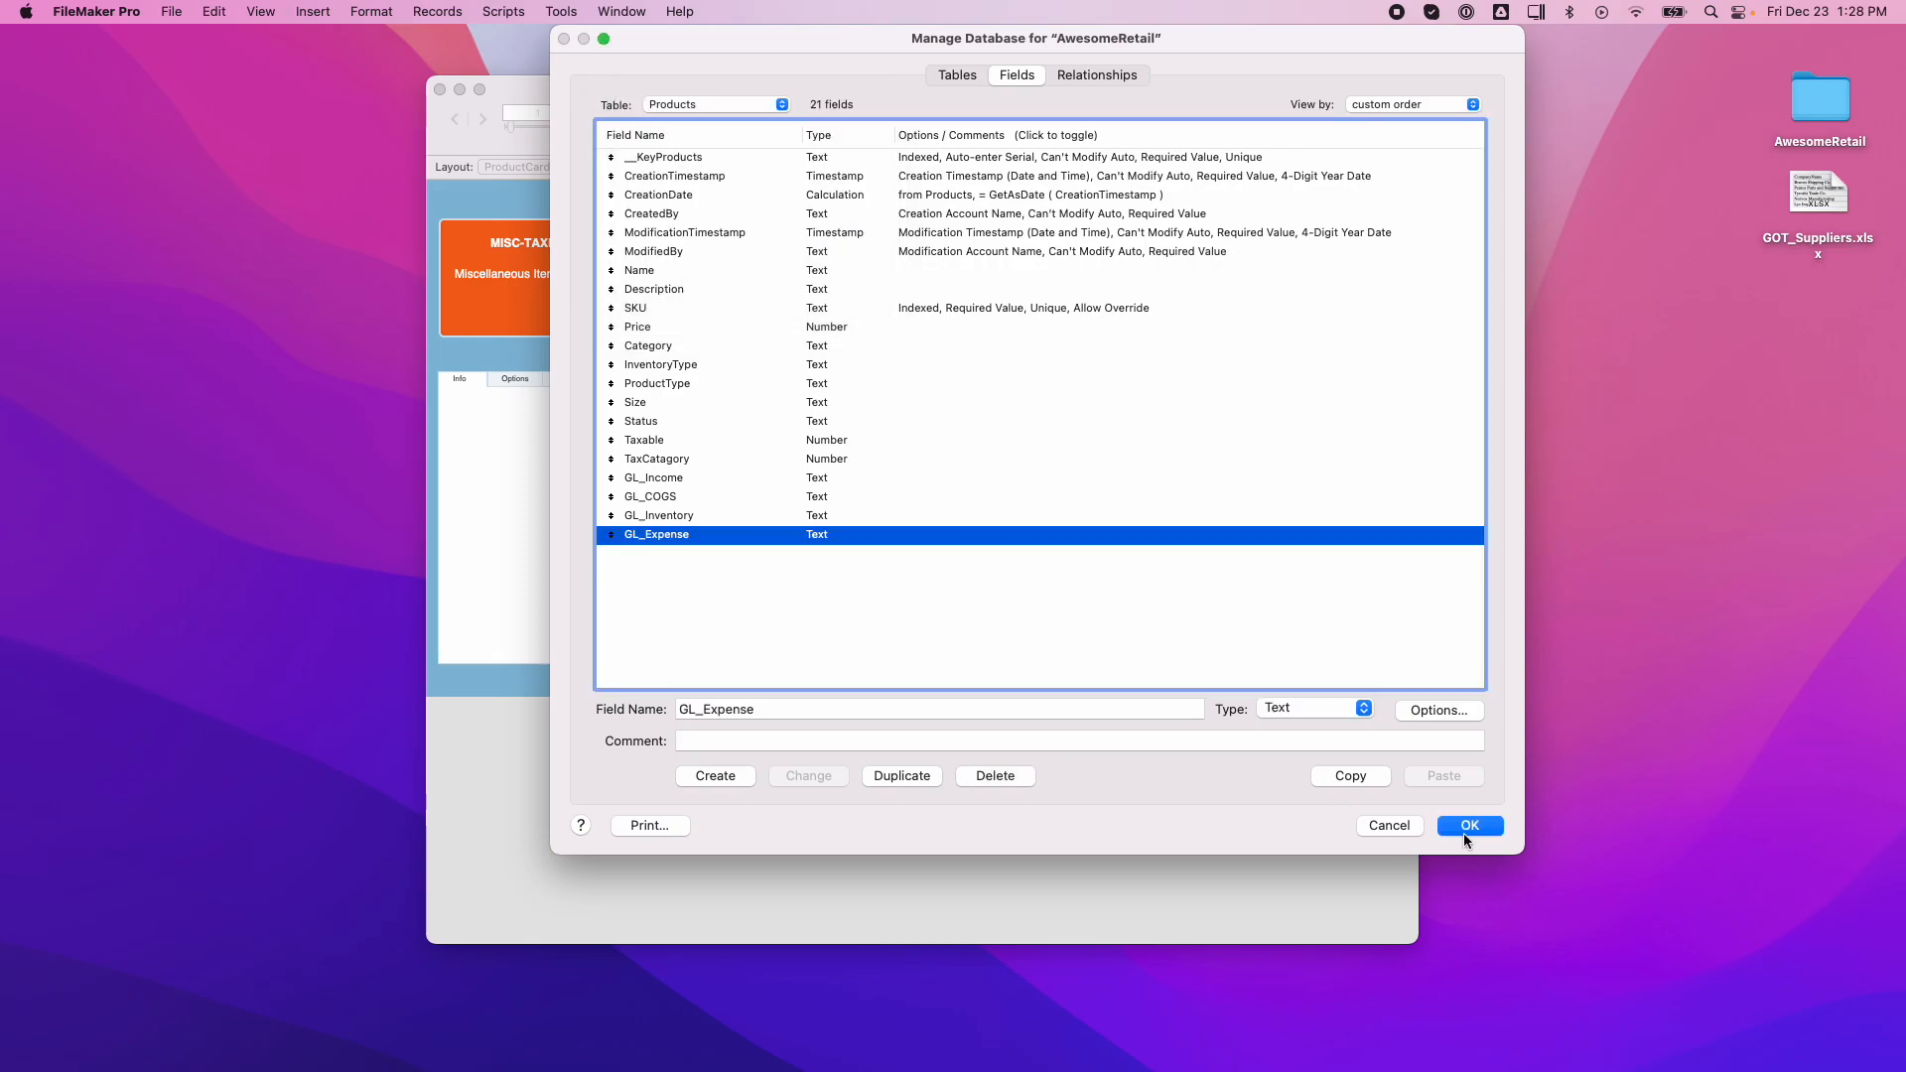
left_click(1387, 826)
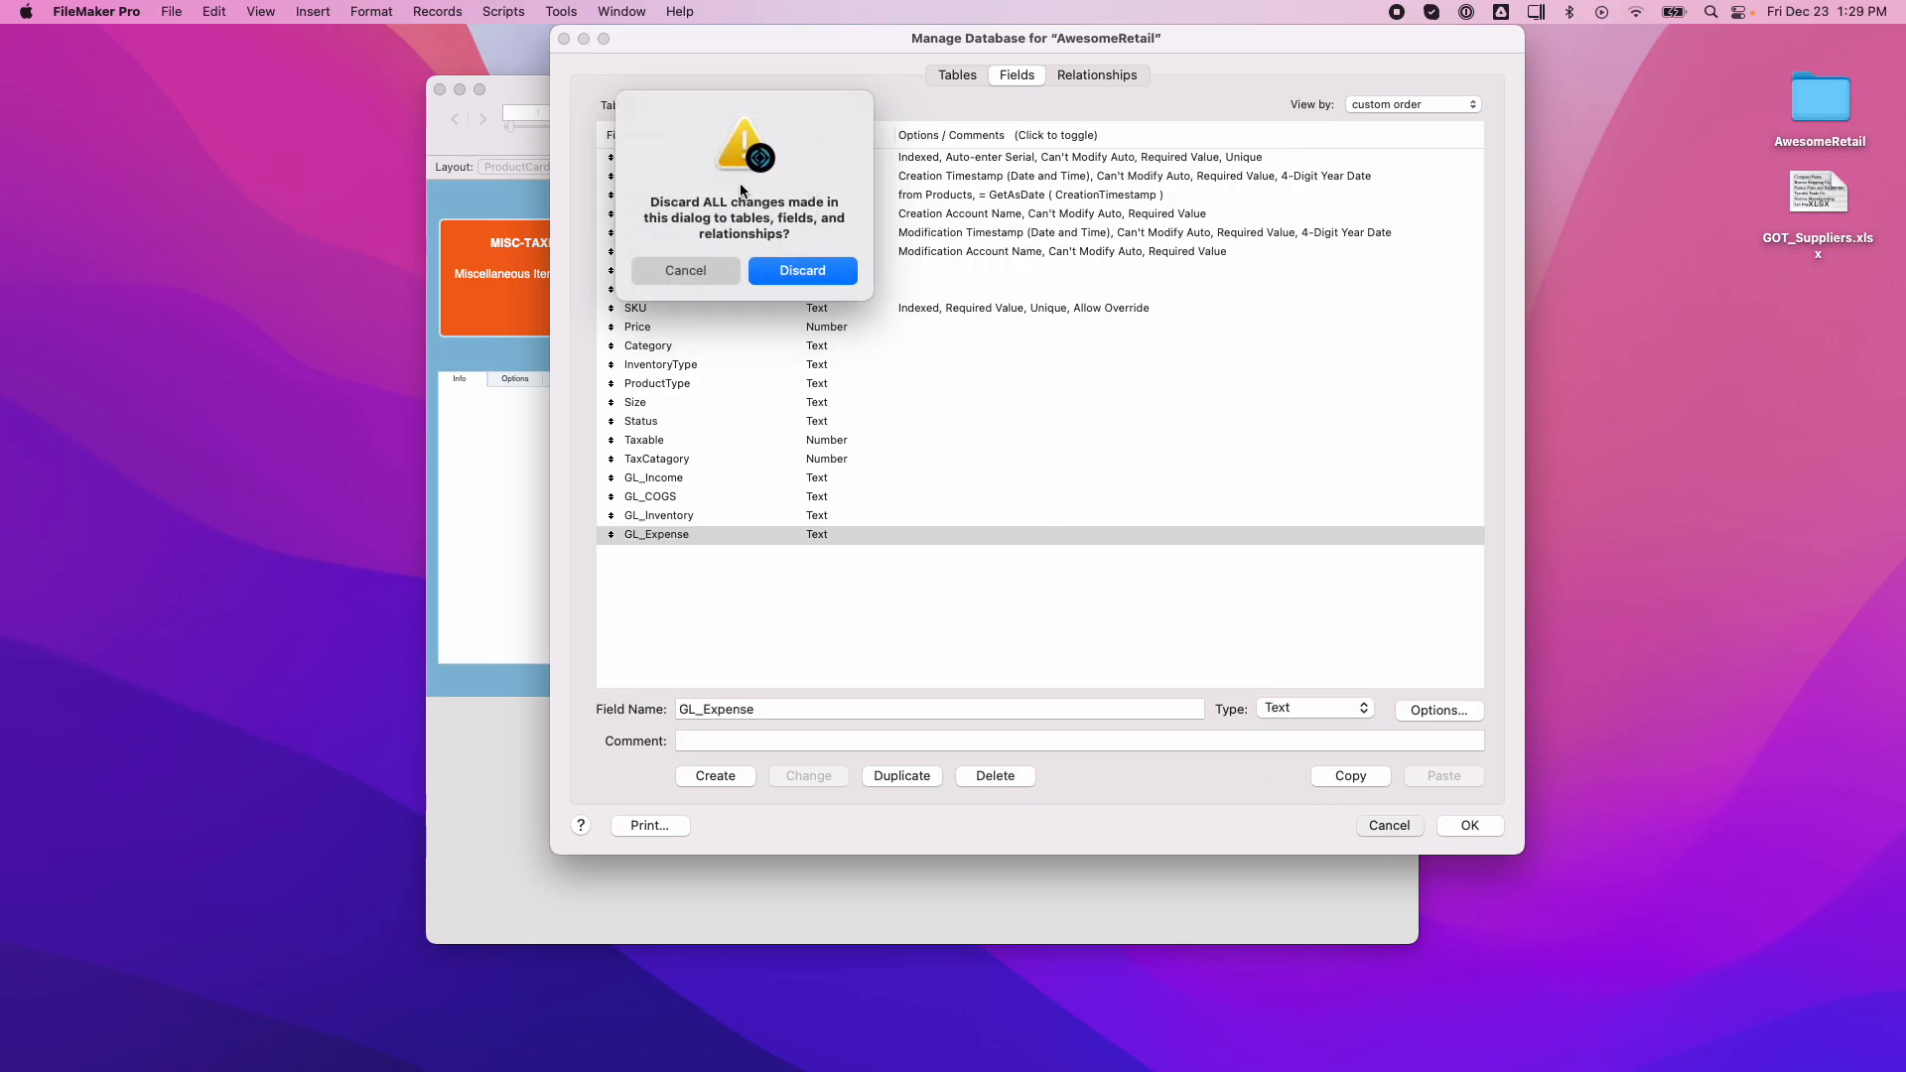
left_click(785, 276)
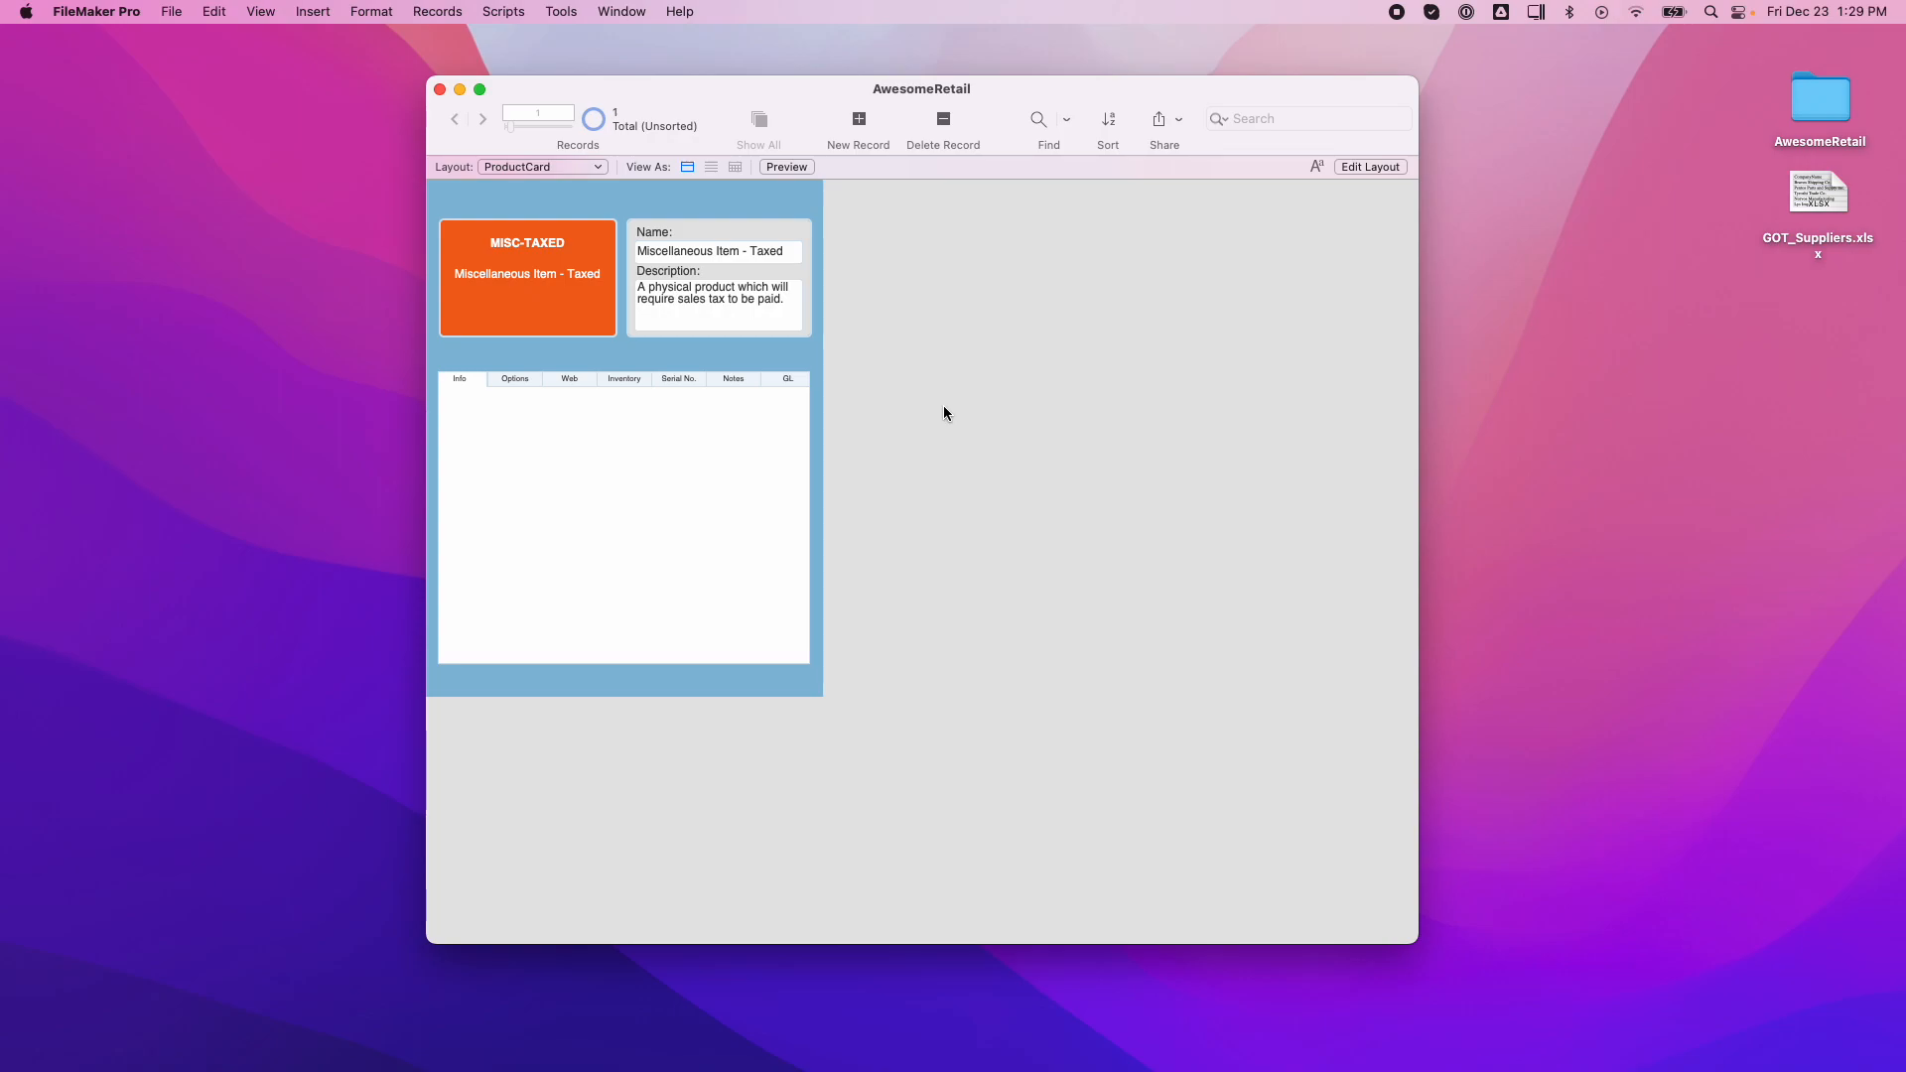
Reopen the Products field definitions and specify a new field of type Calculation named ModificationDate.
key("super+shift+d")
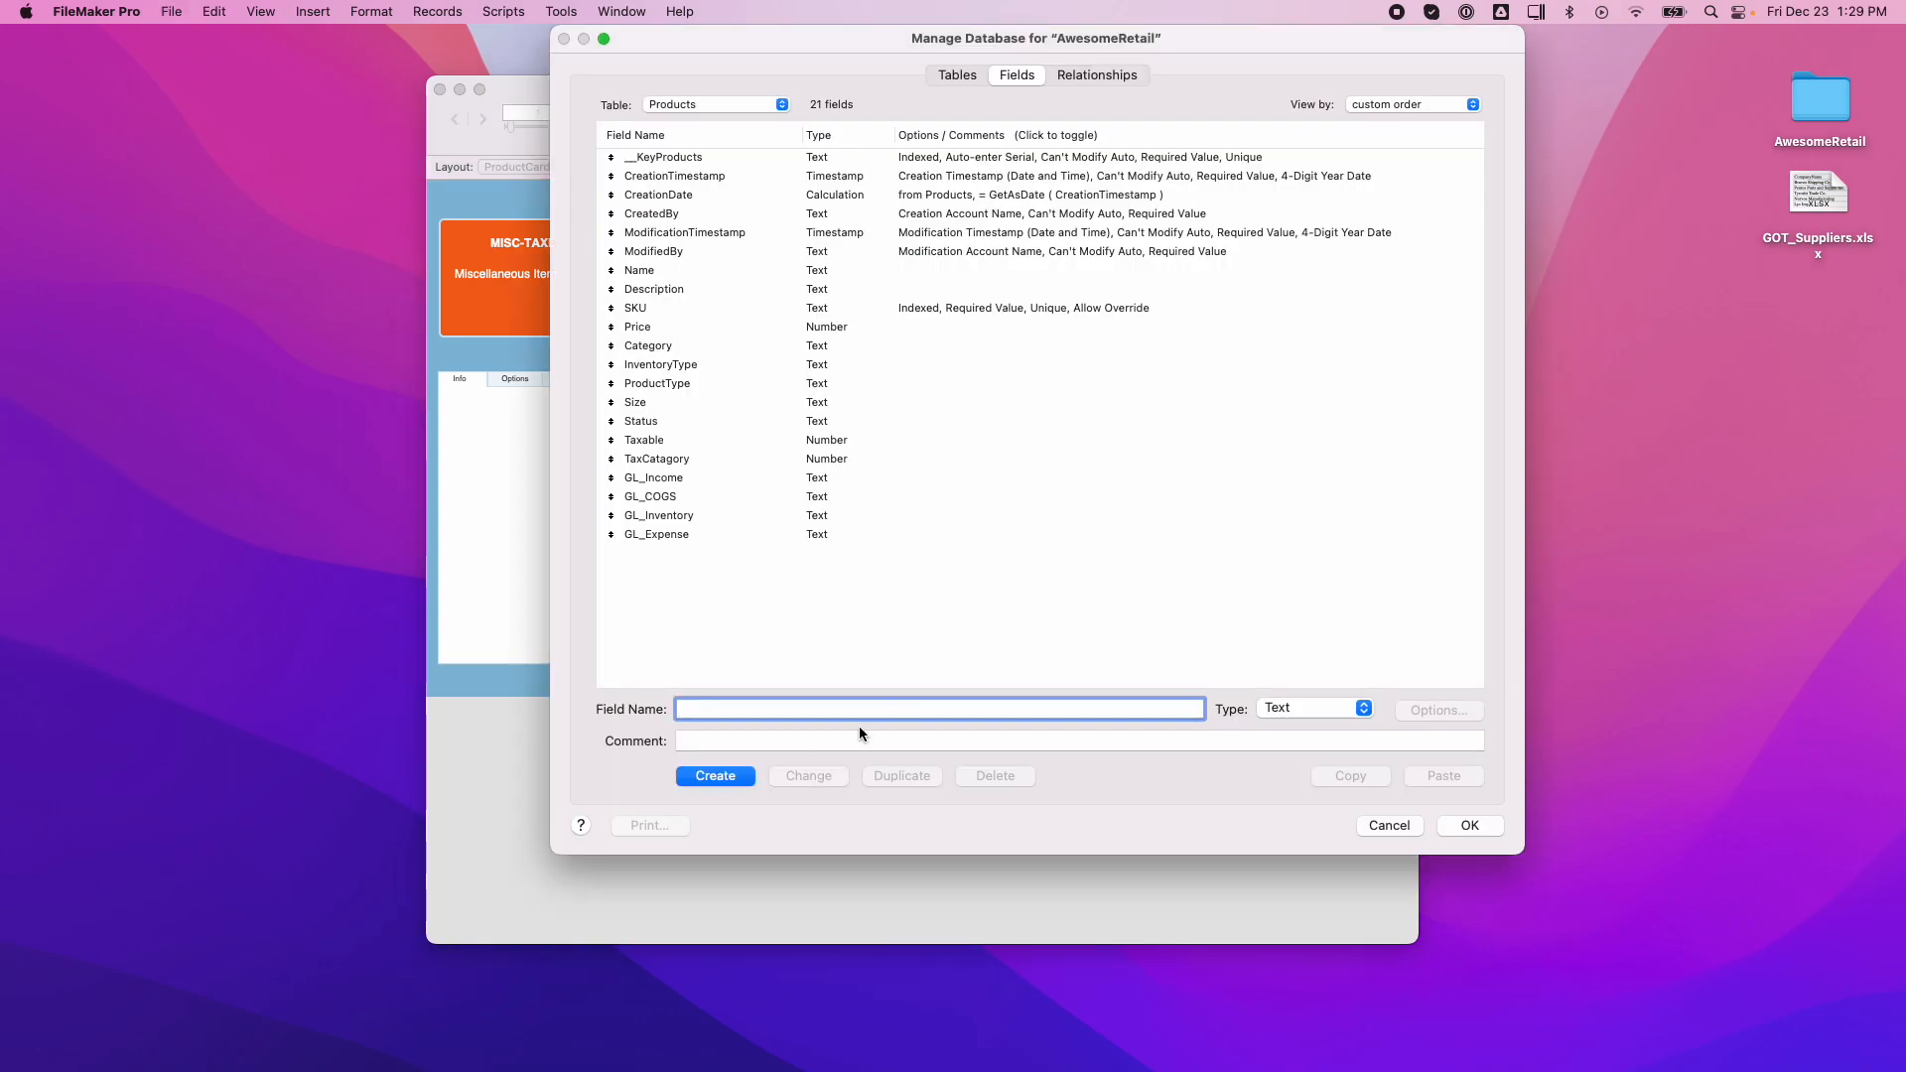
left_click(1331, 708)
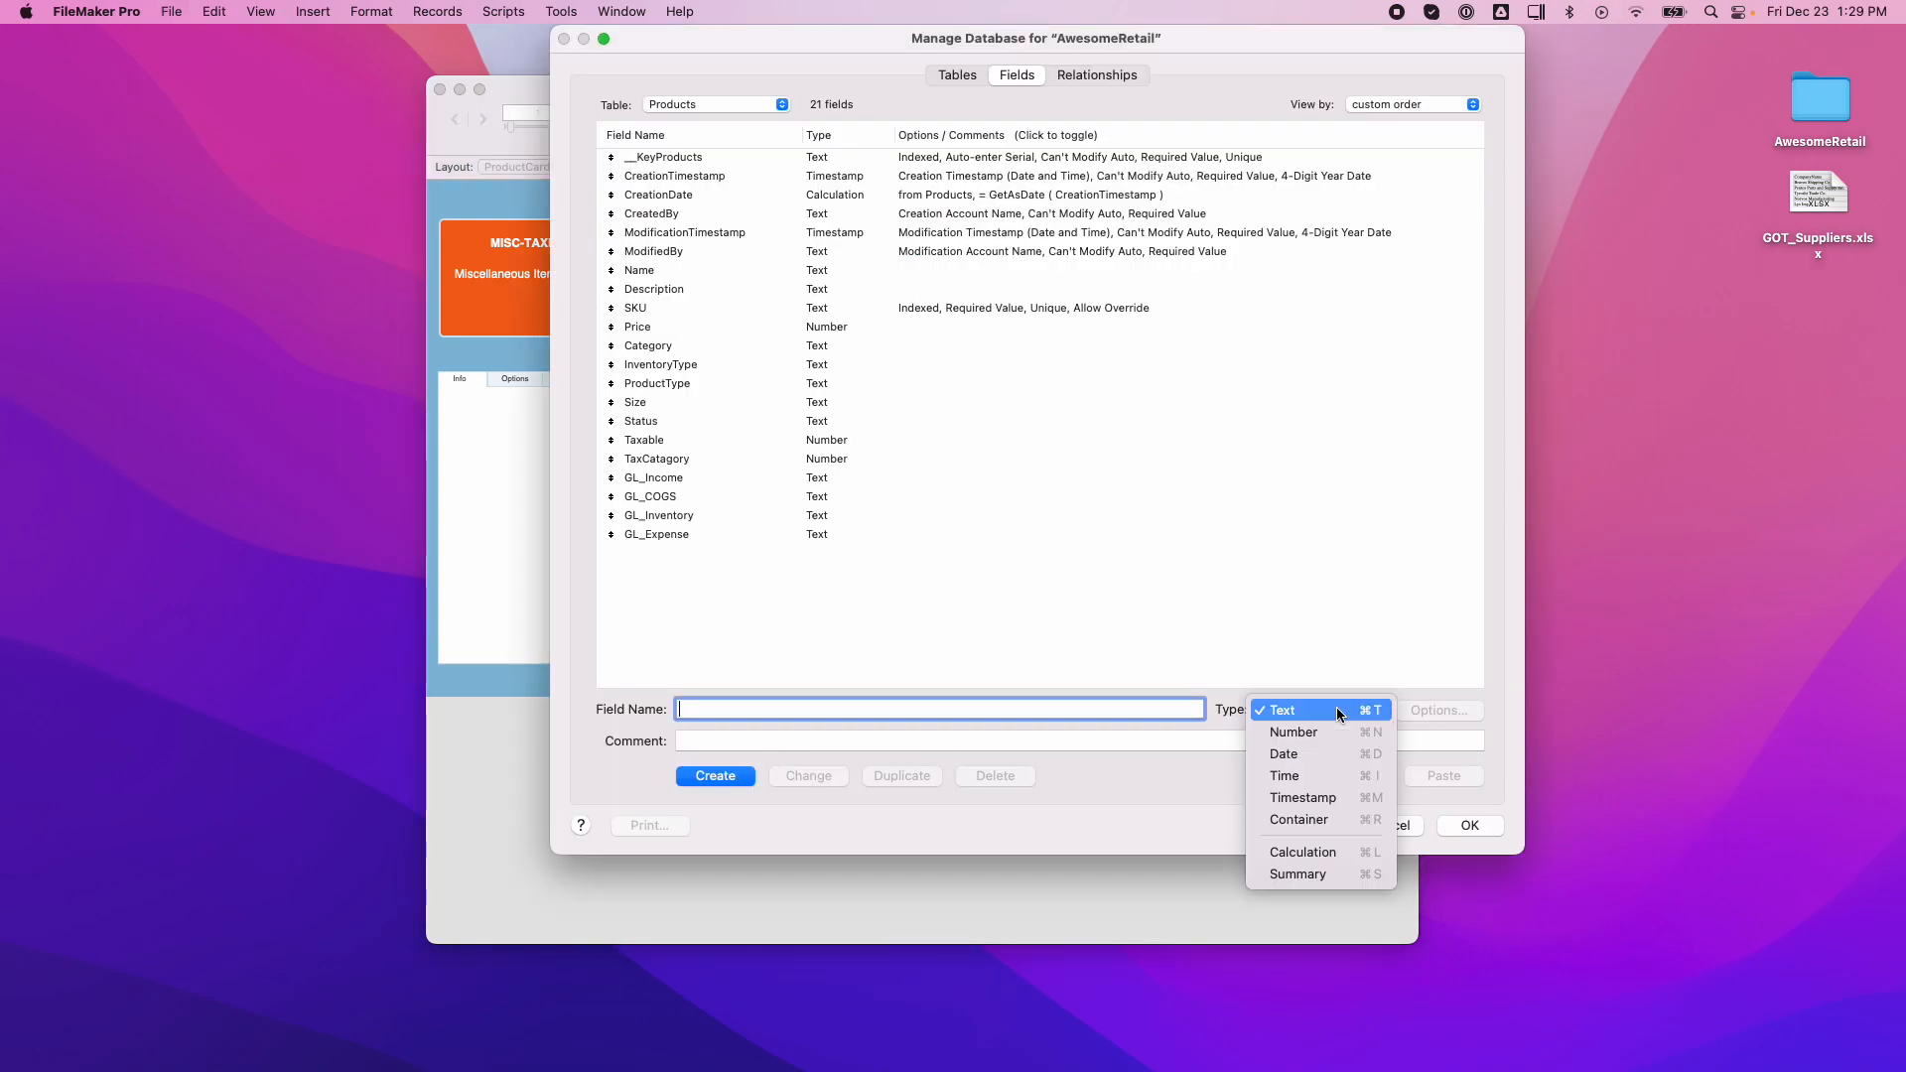
left_click(1305, 851)
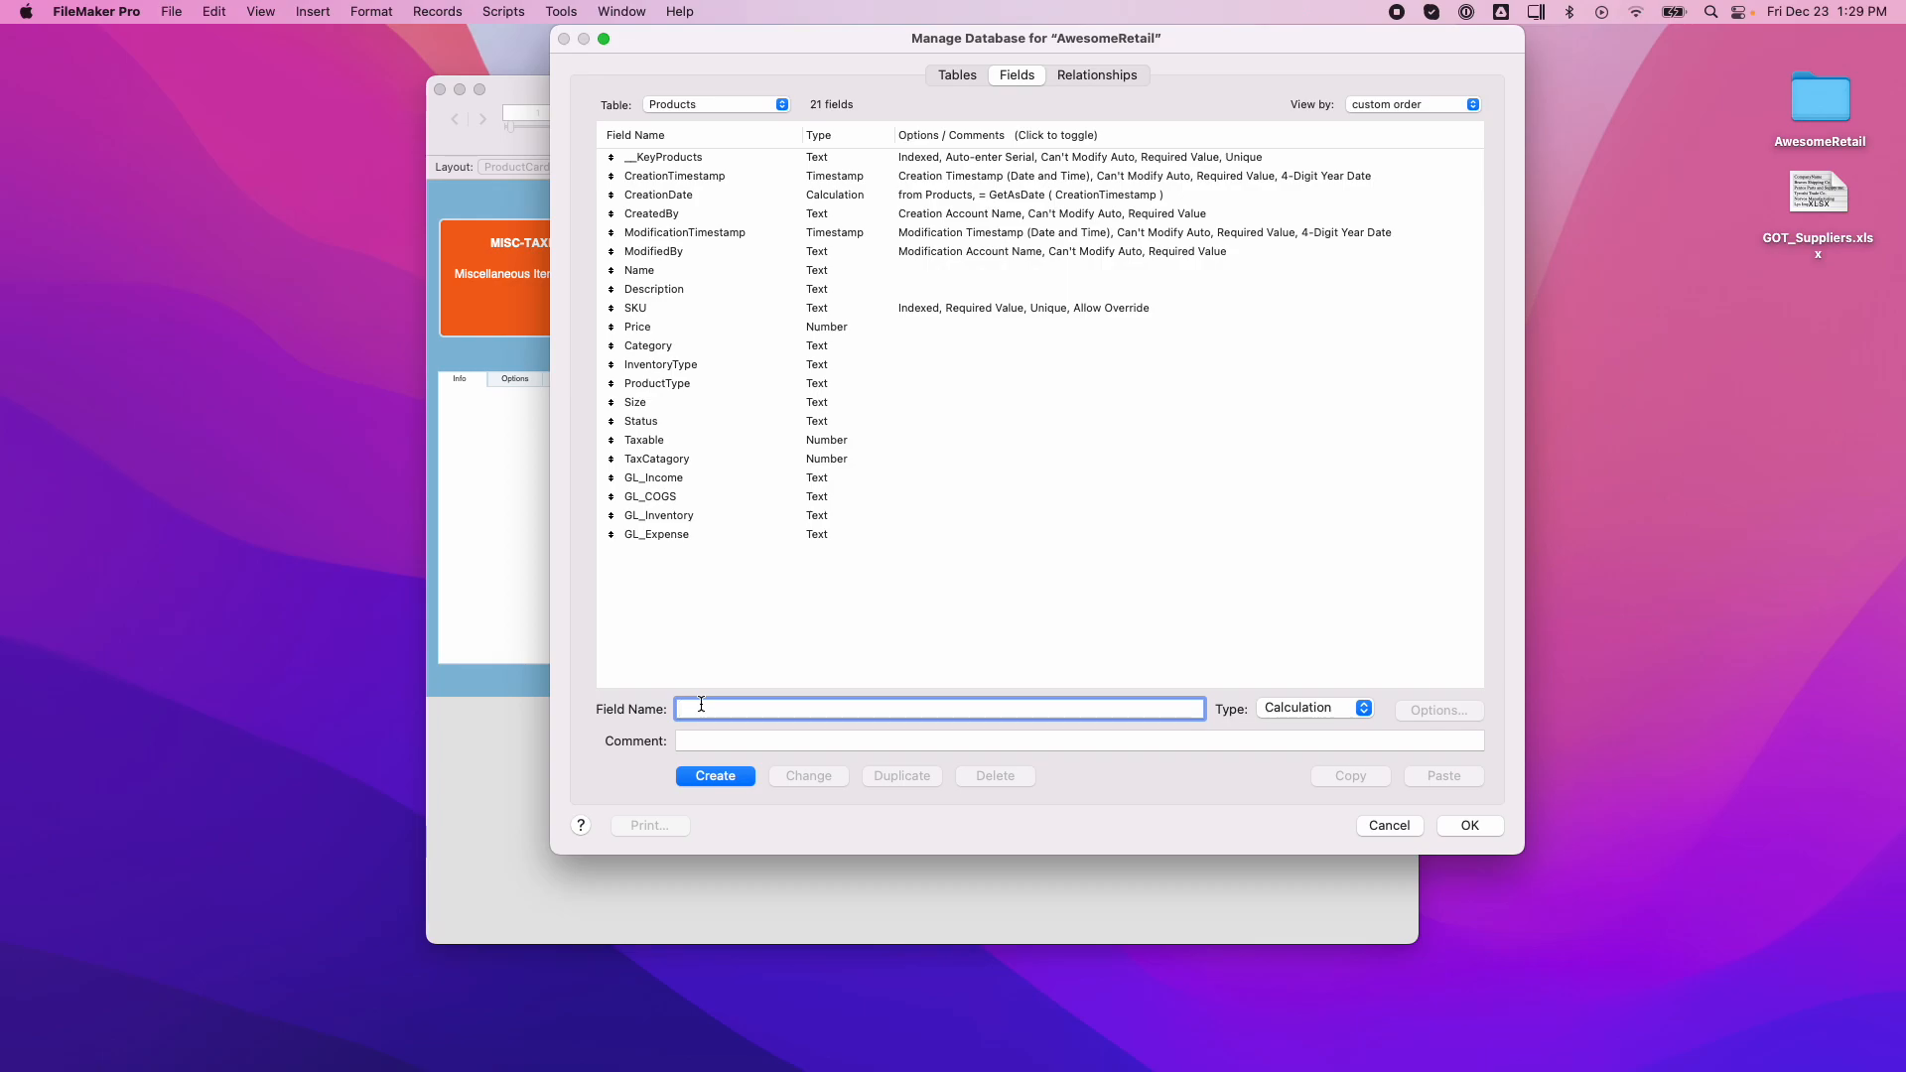
type("MidificationDate")
left_click(751, 739)
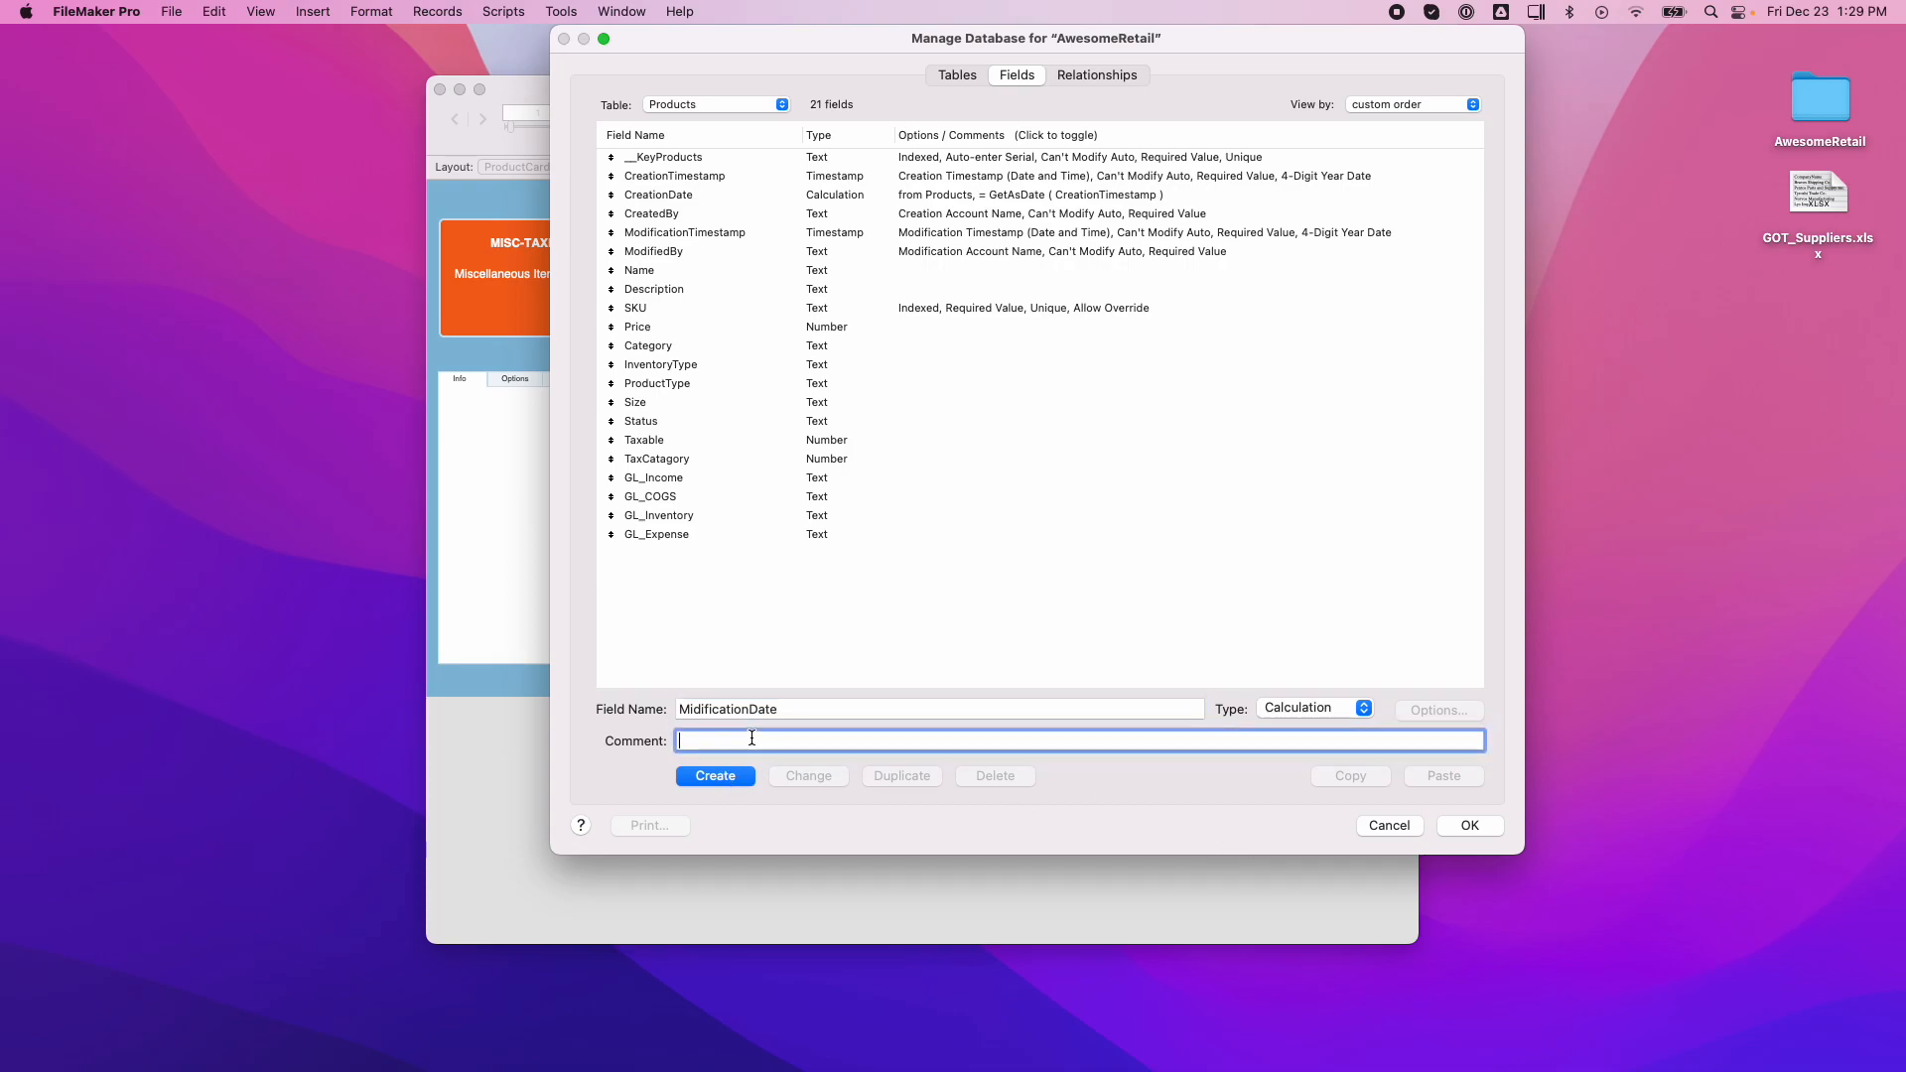
left_click(692, 709)
key("BackSpace")
type("o")
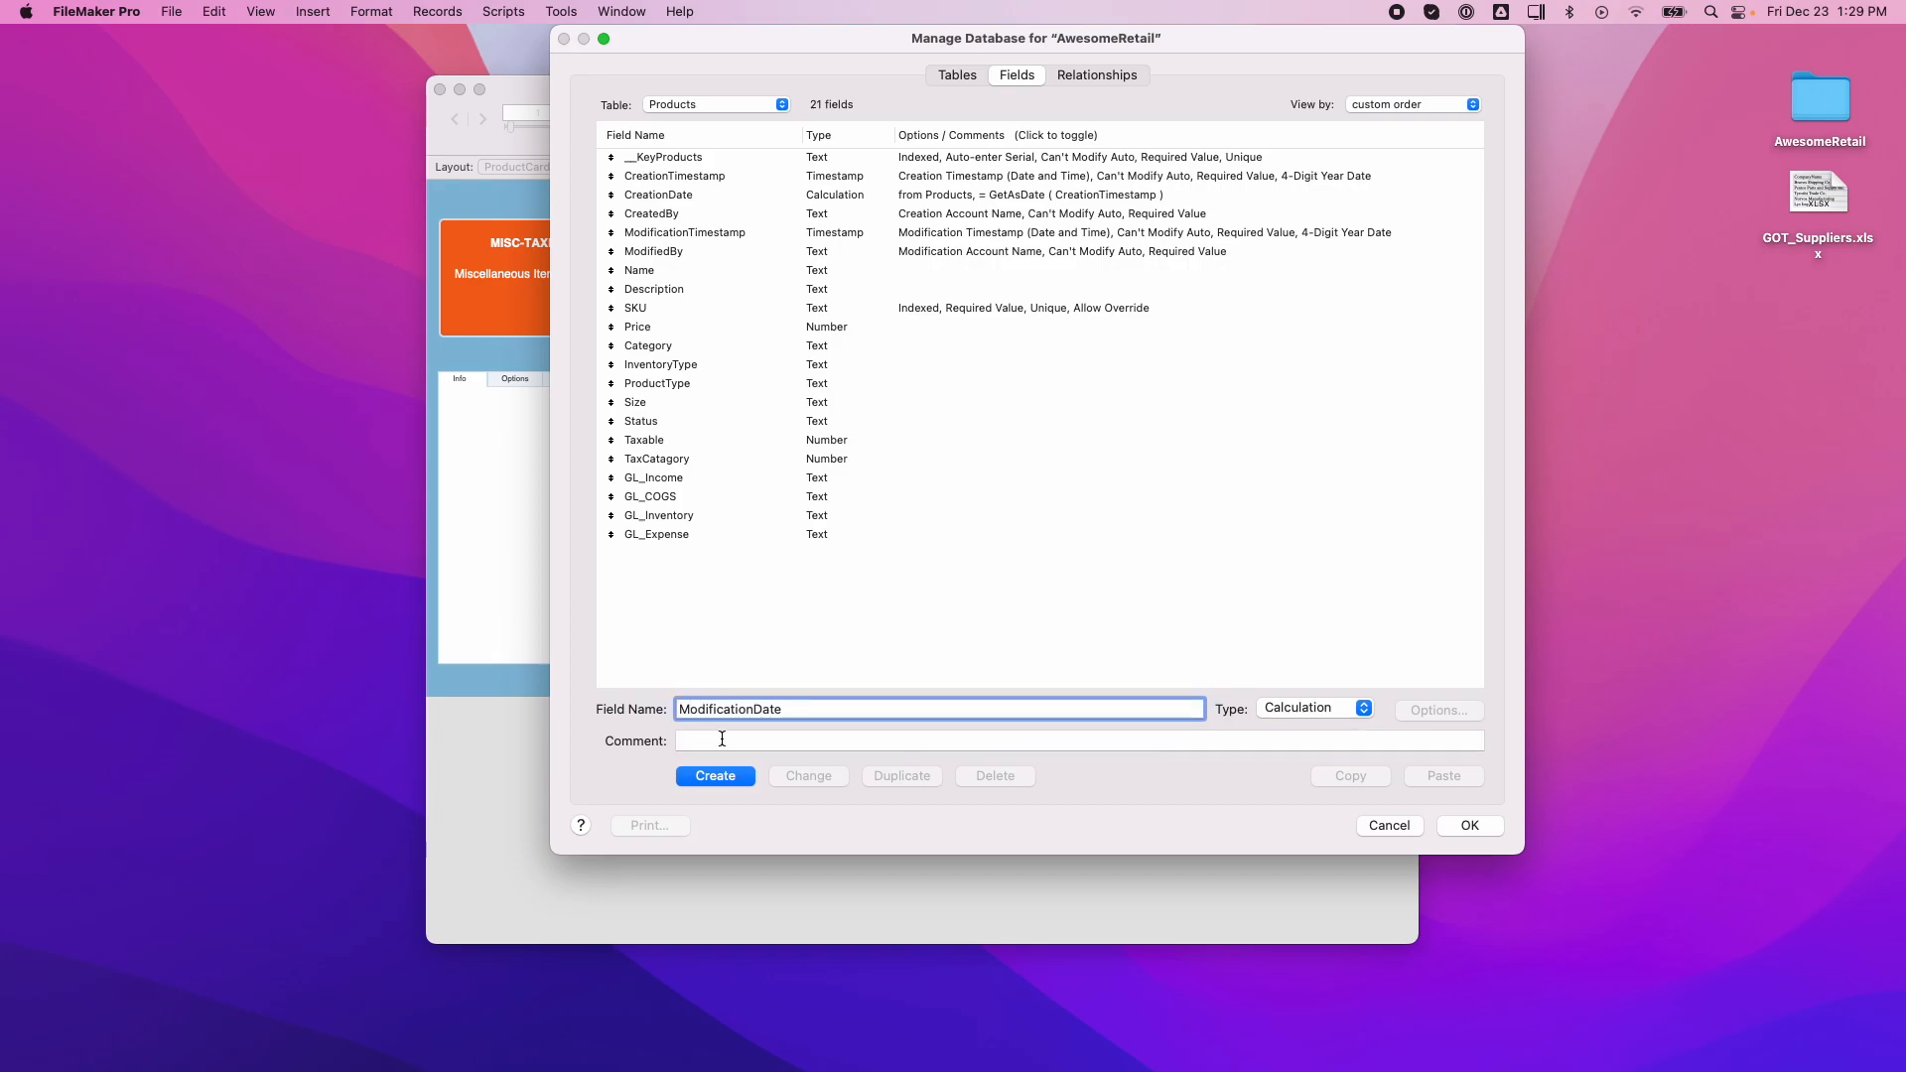
Enter the comment "Last Date the field was modified." for the ModificationDate field and save it.
left_click(722, 739)
type("Last ")
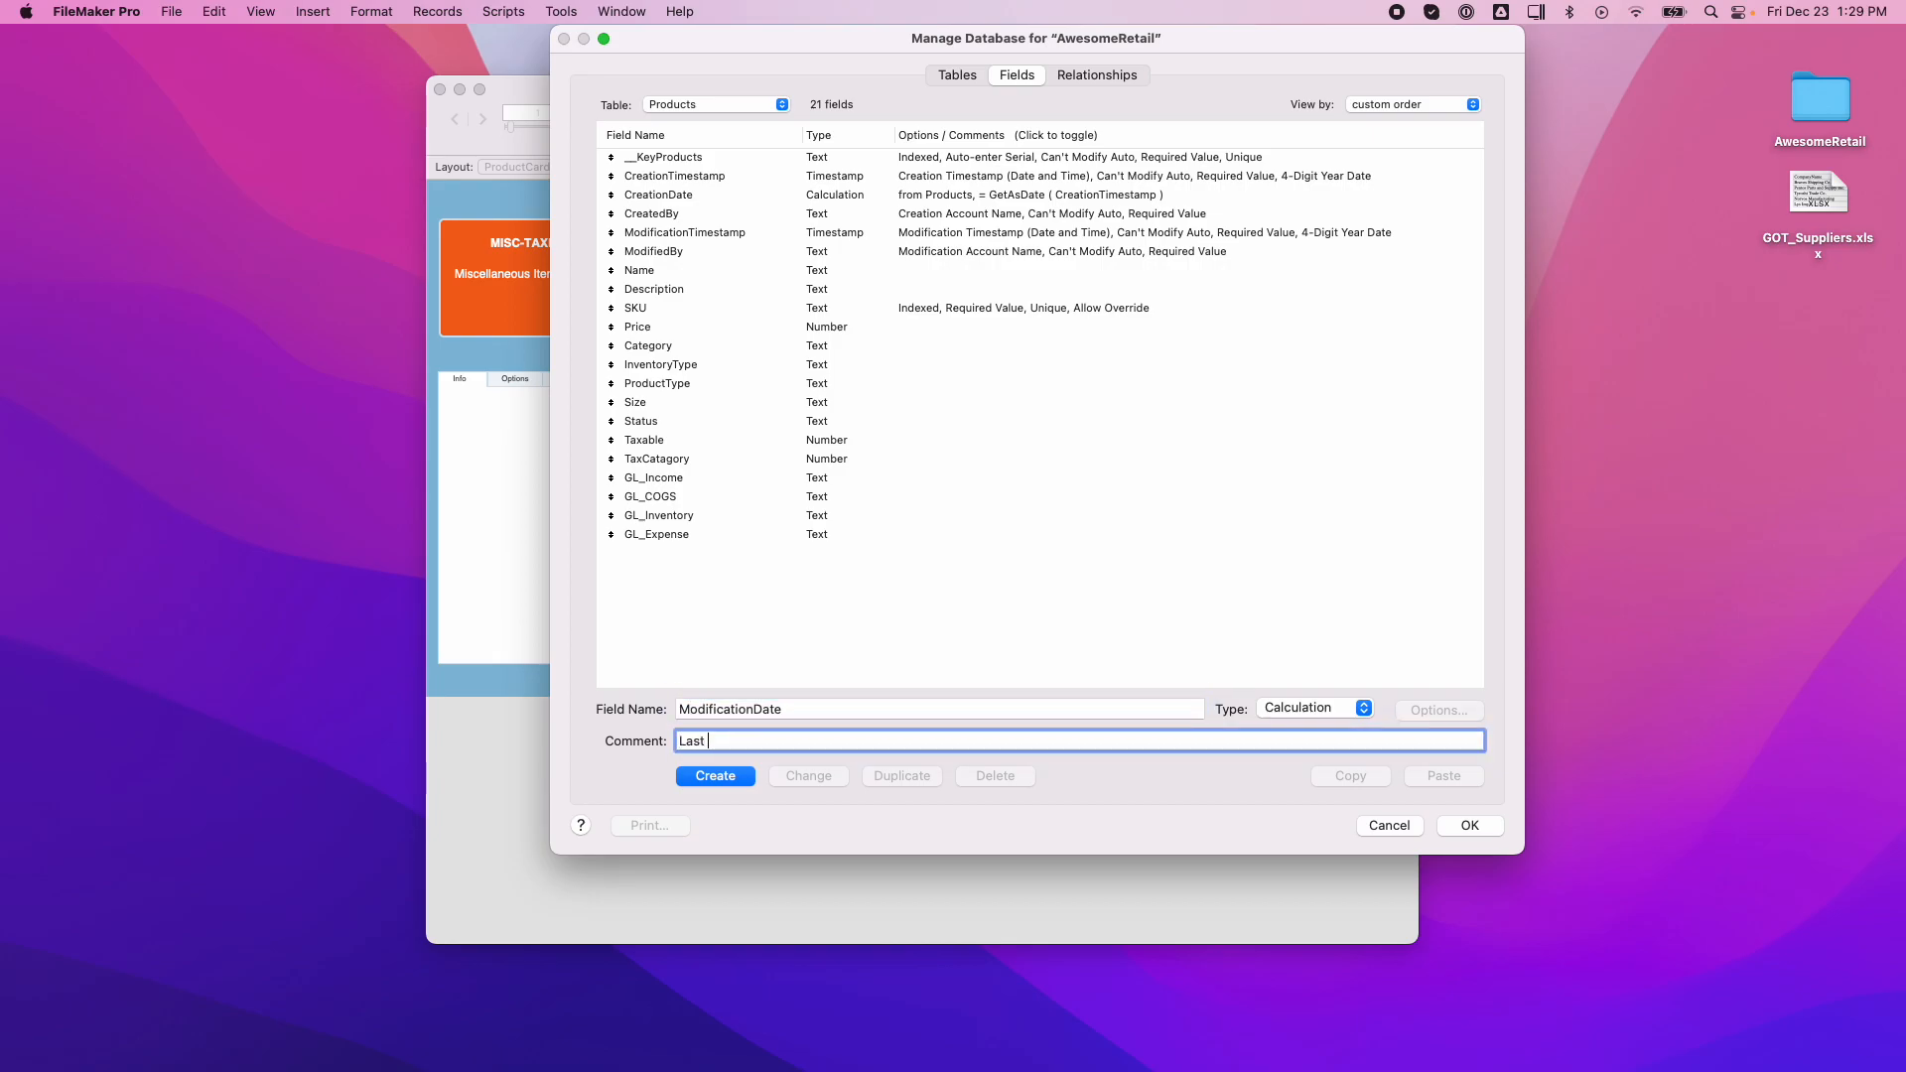
type("Date the field was modified.")
left_click(1481, 831)
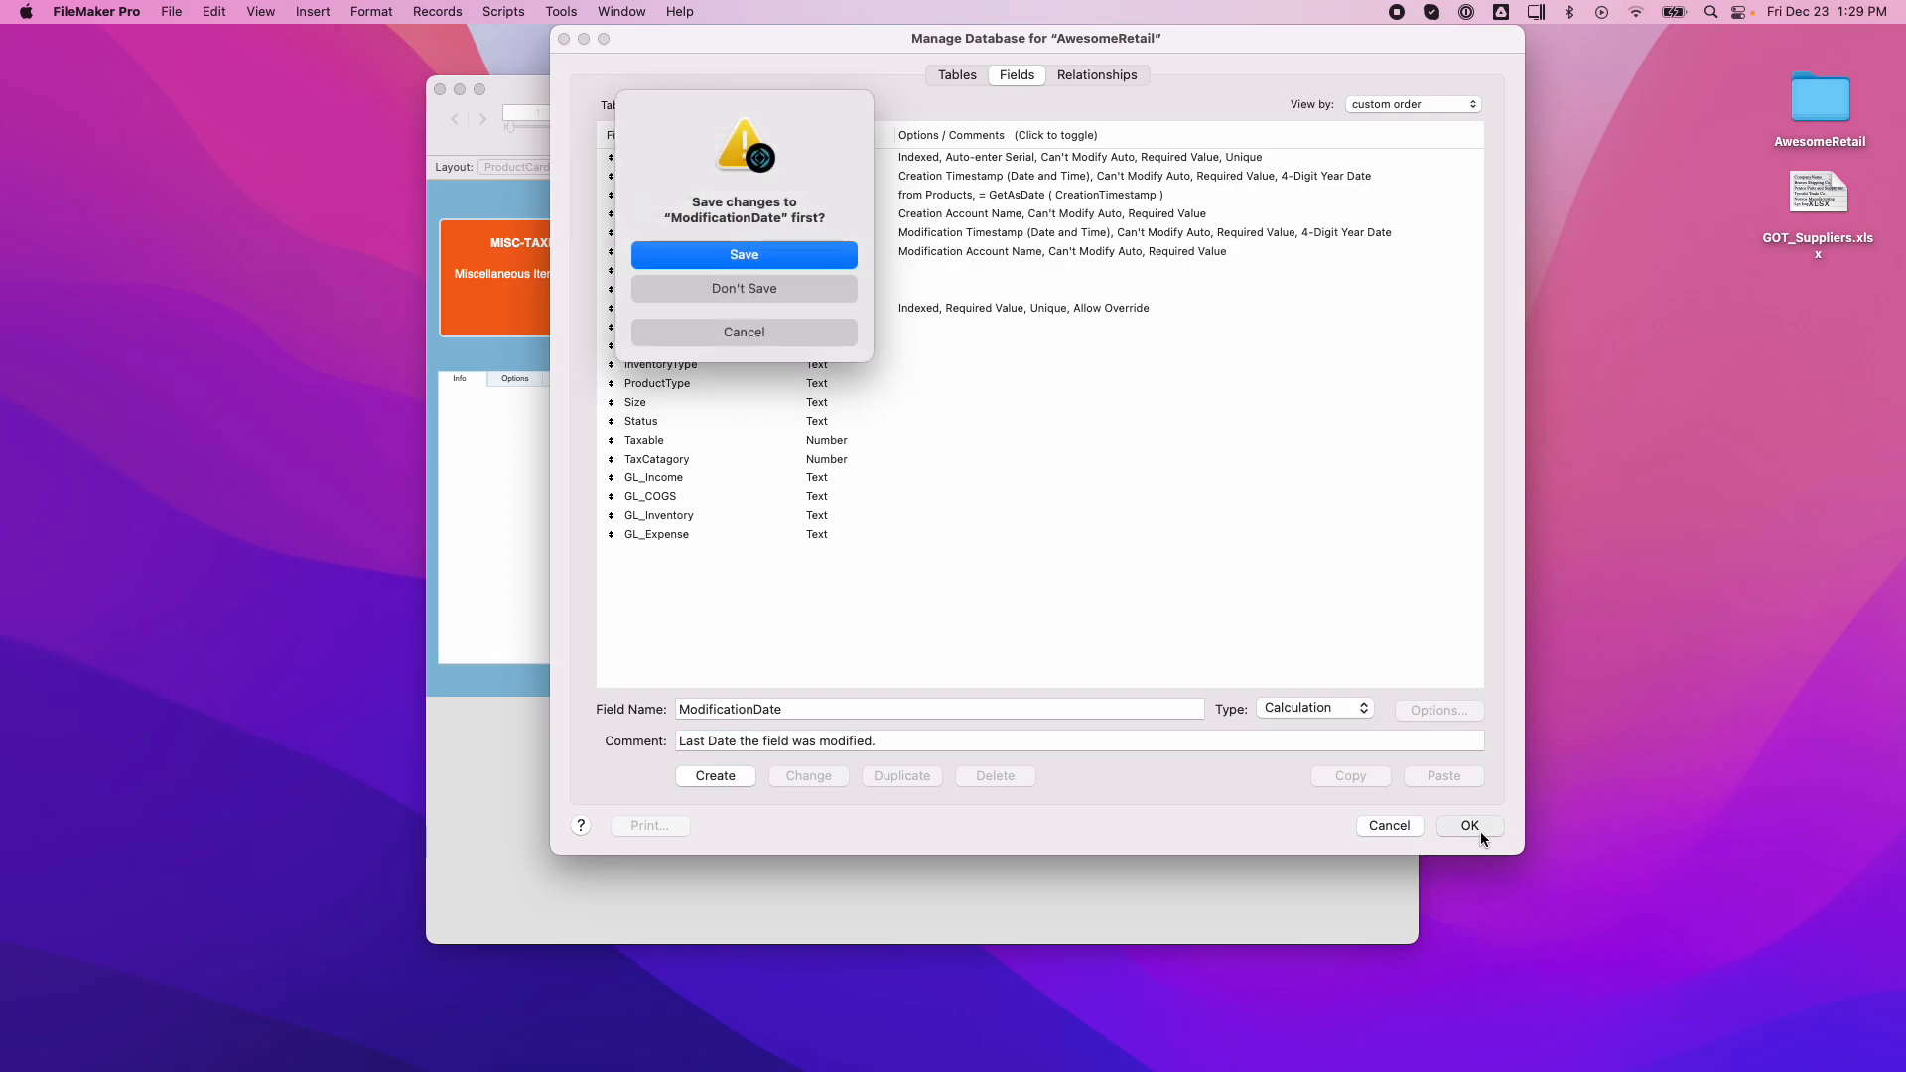
left_click(753, 256)
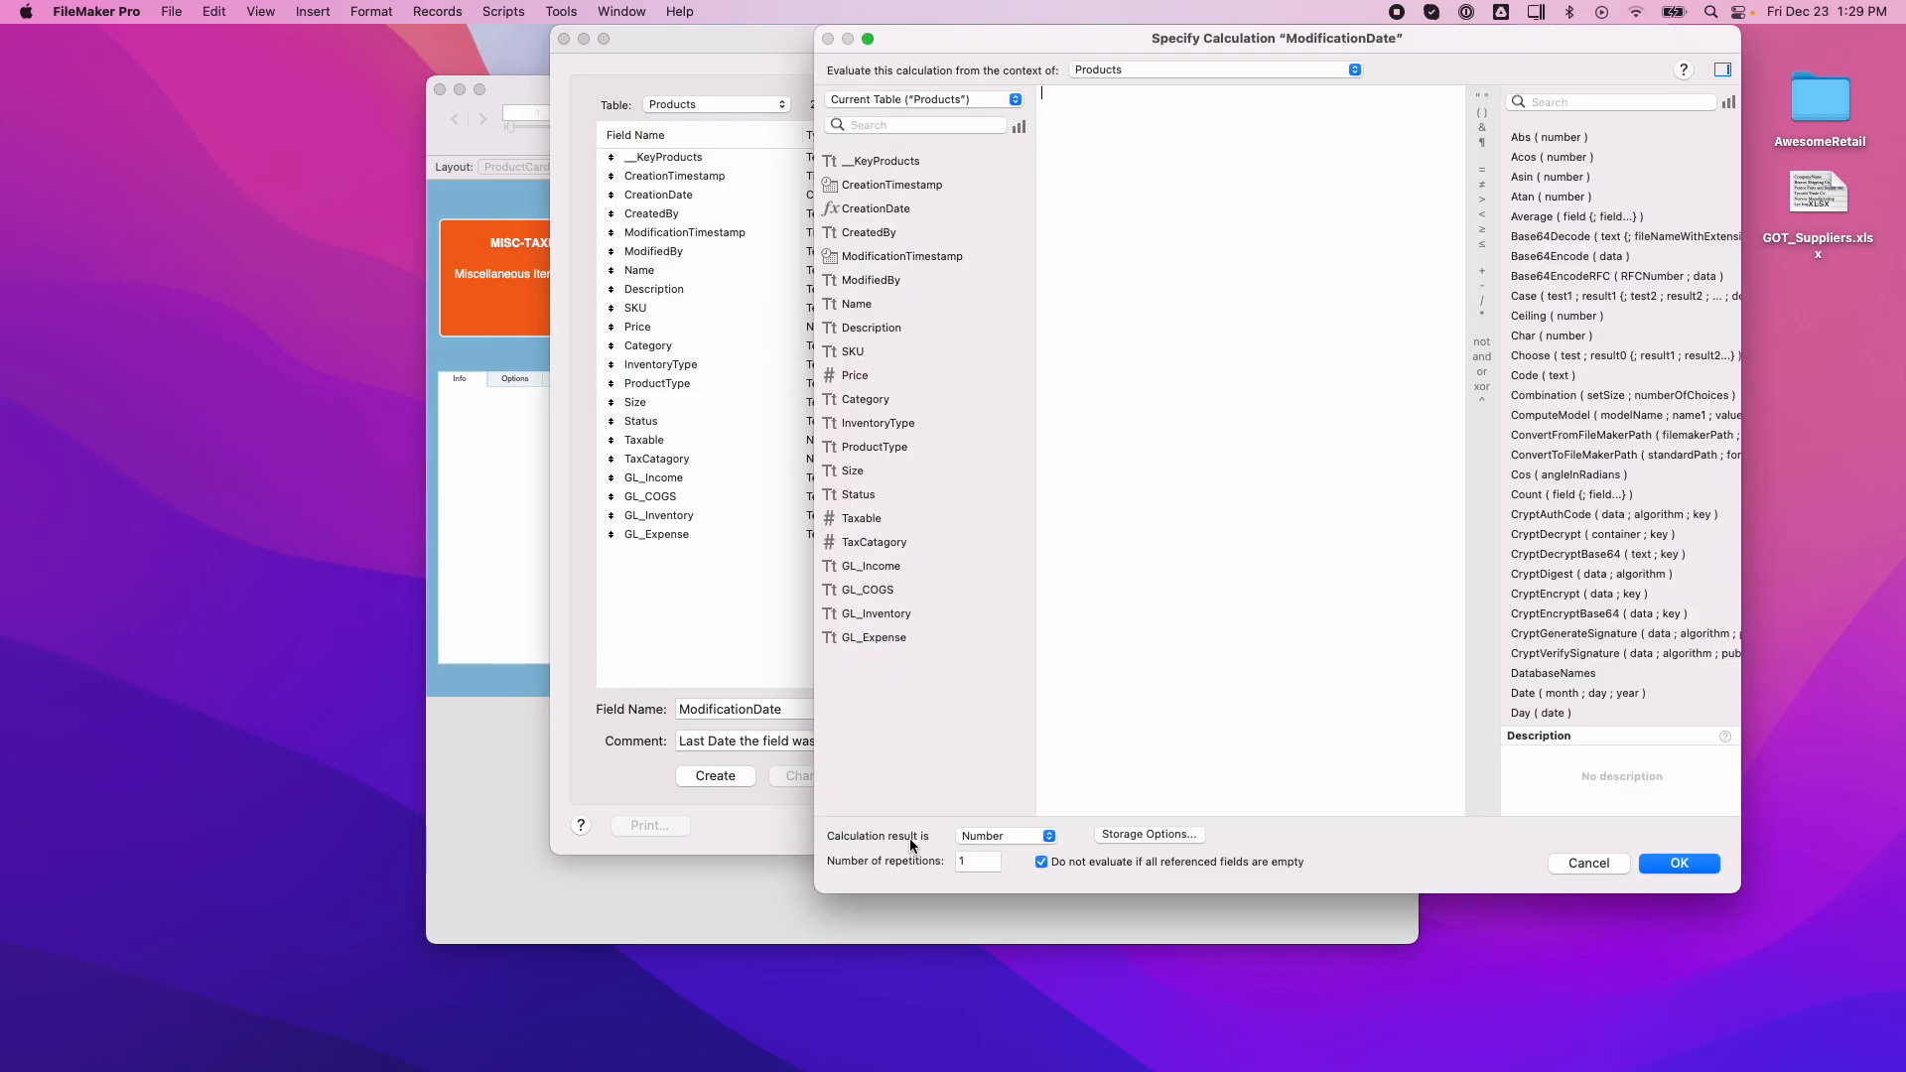
Define the ModificationDate calculation as GetAsDate ( ModificationTimestamp ) with a Date result and save the database changes.
left_click(1020, 832)
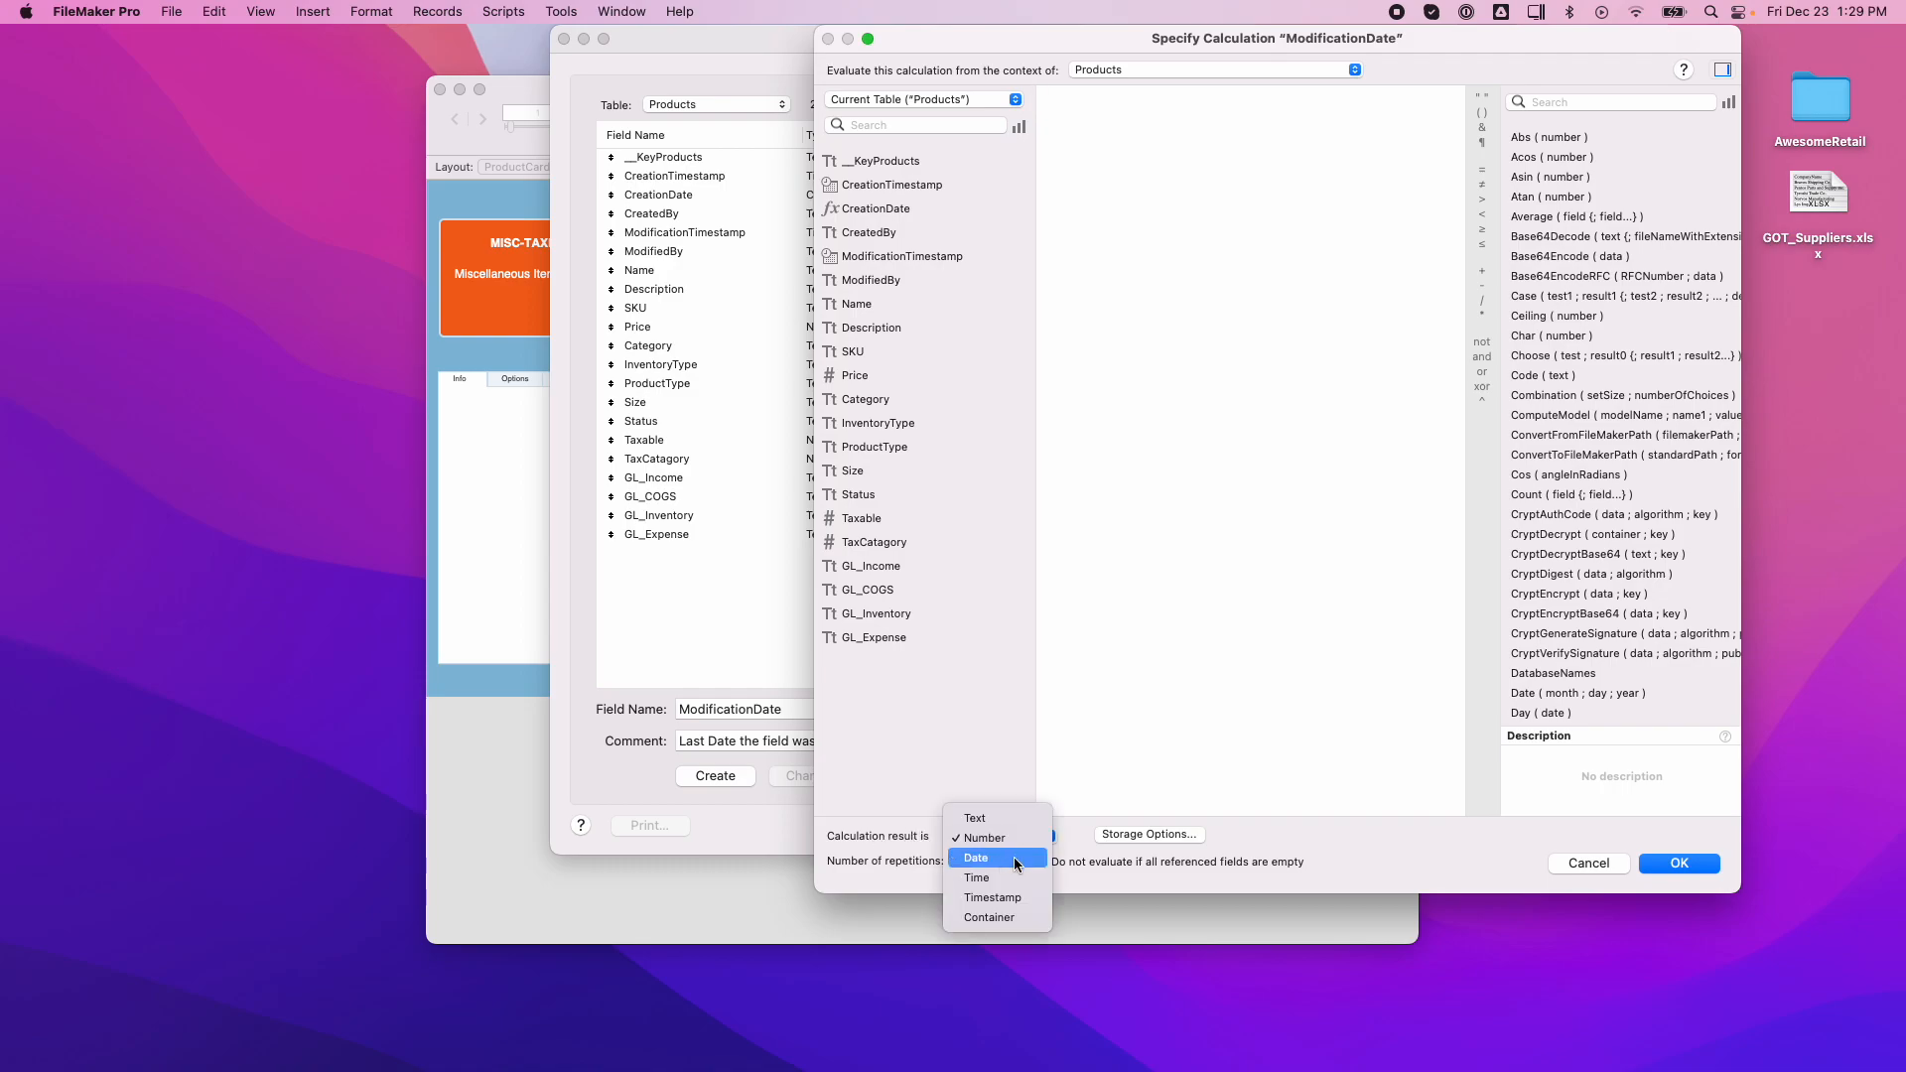
left_click(1016, 860)
type("GetAsDate ( text")
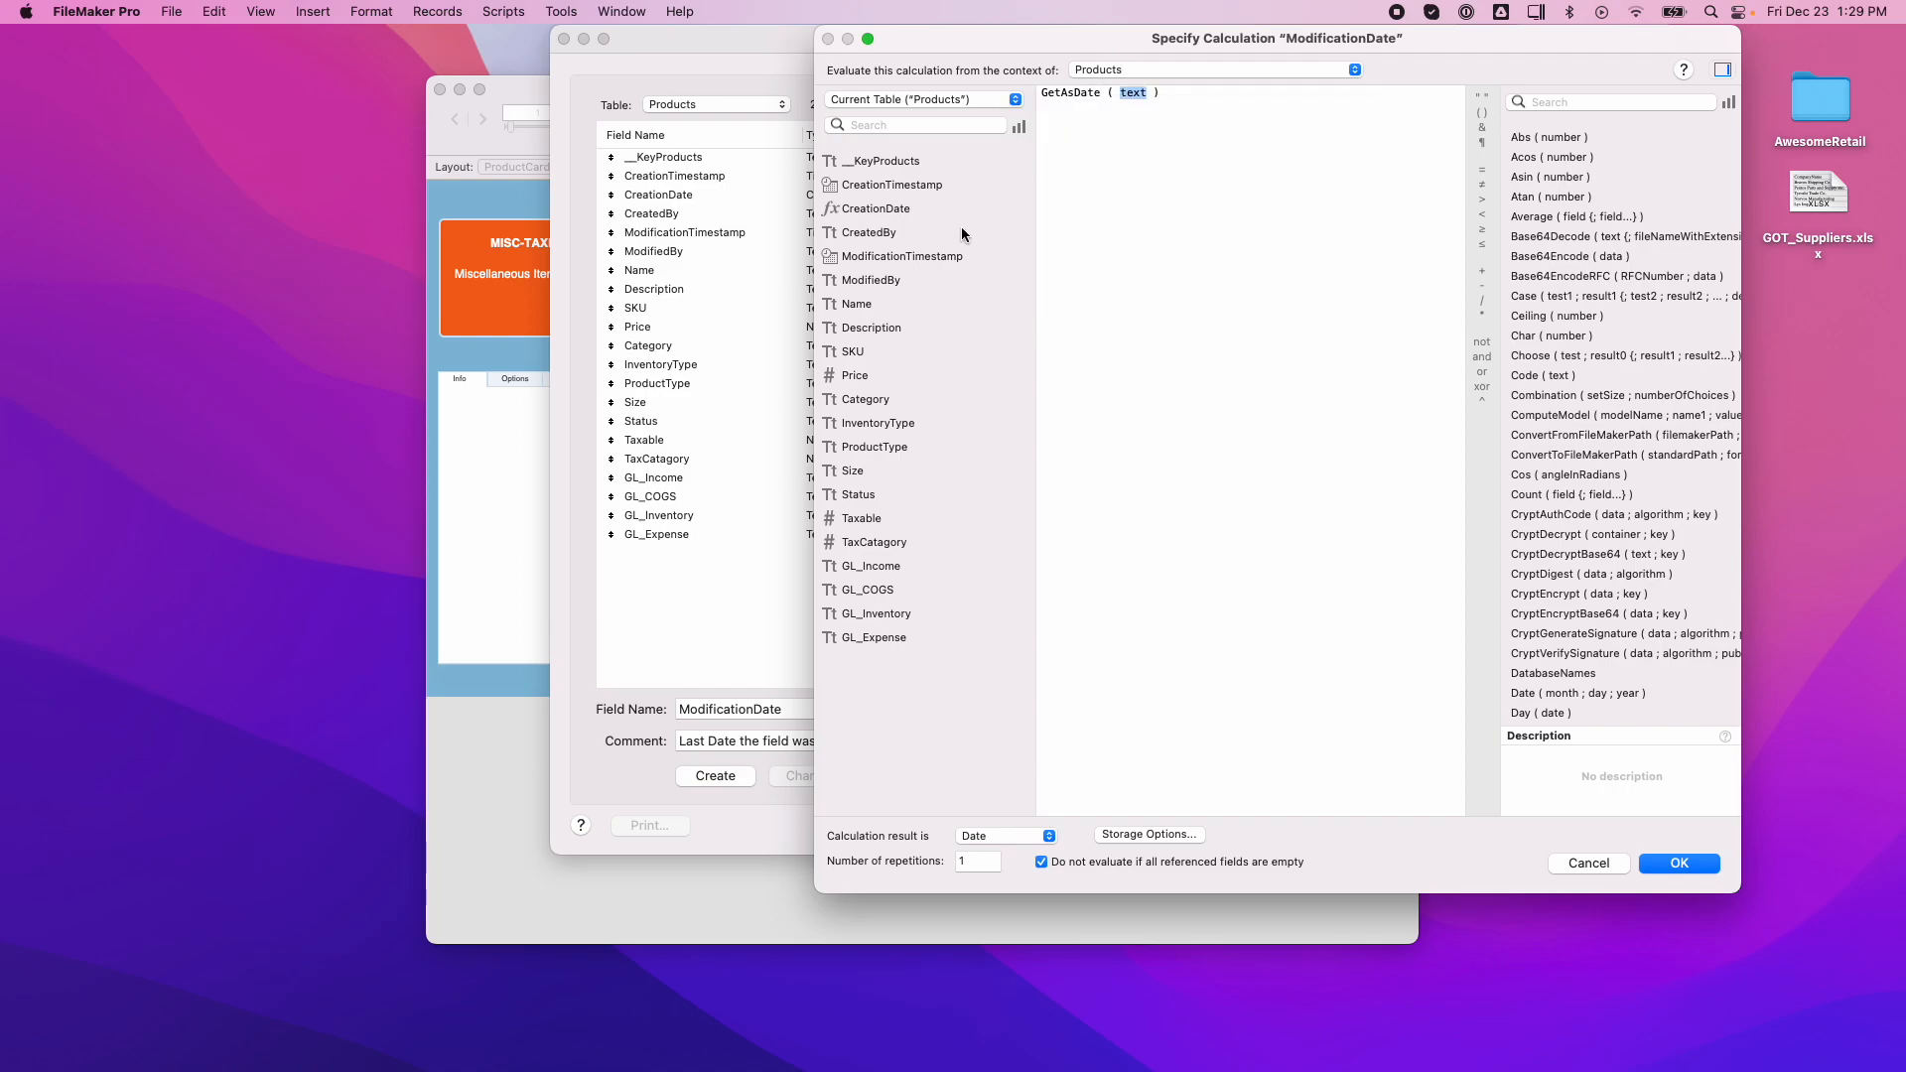
left_click(891, 260)
double_click(892, 260)
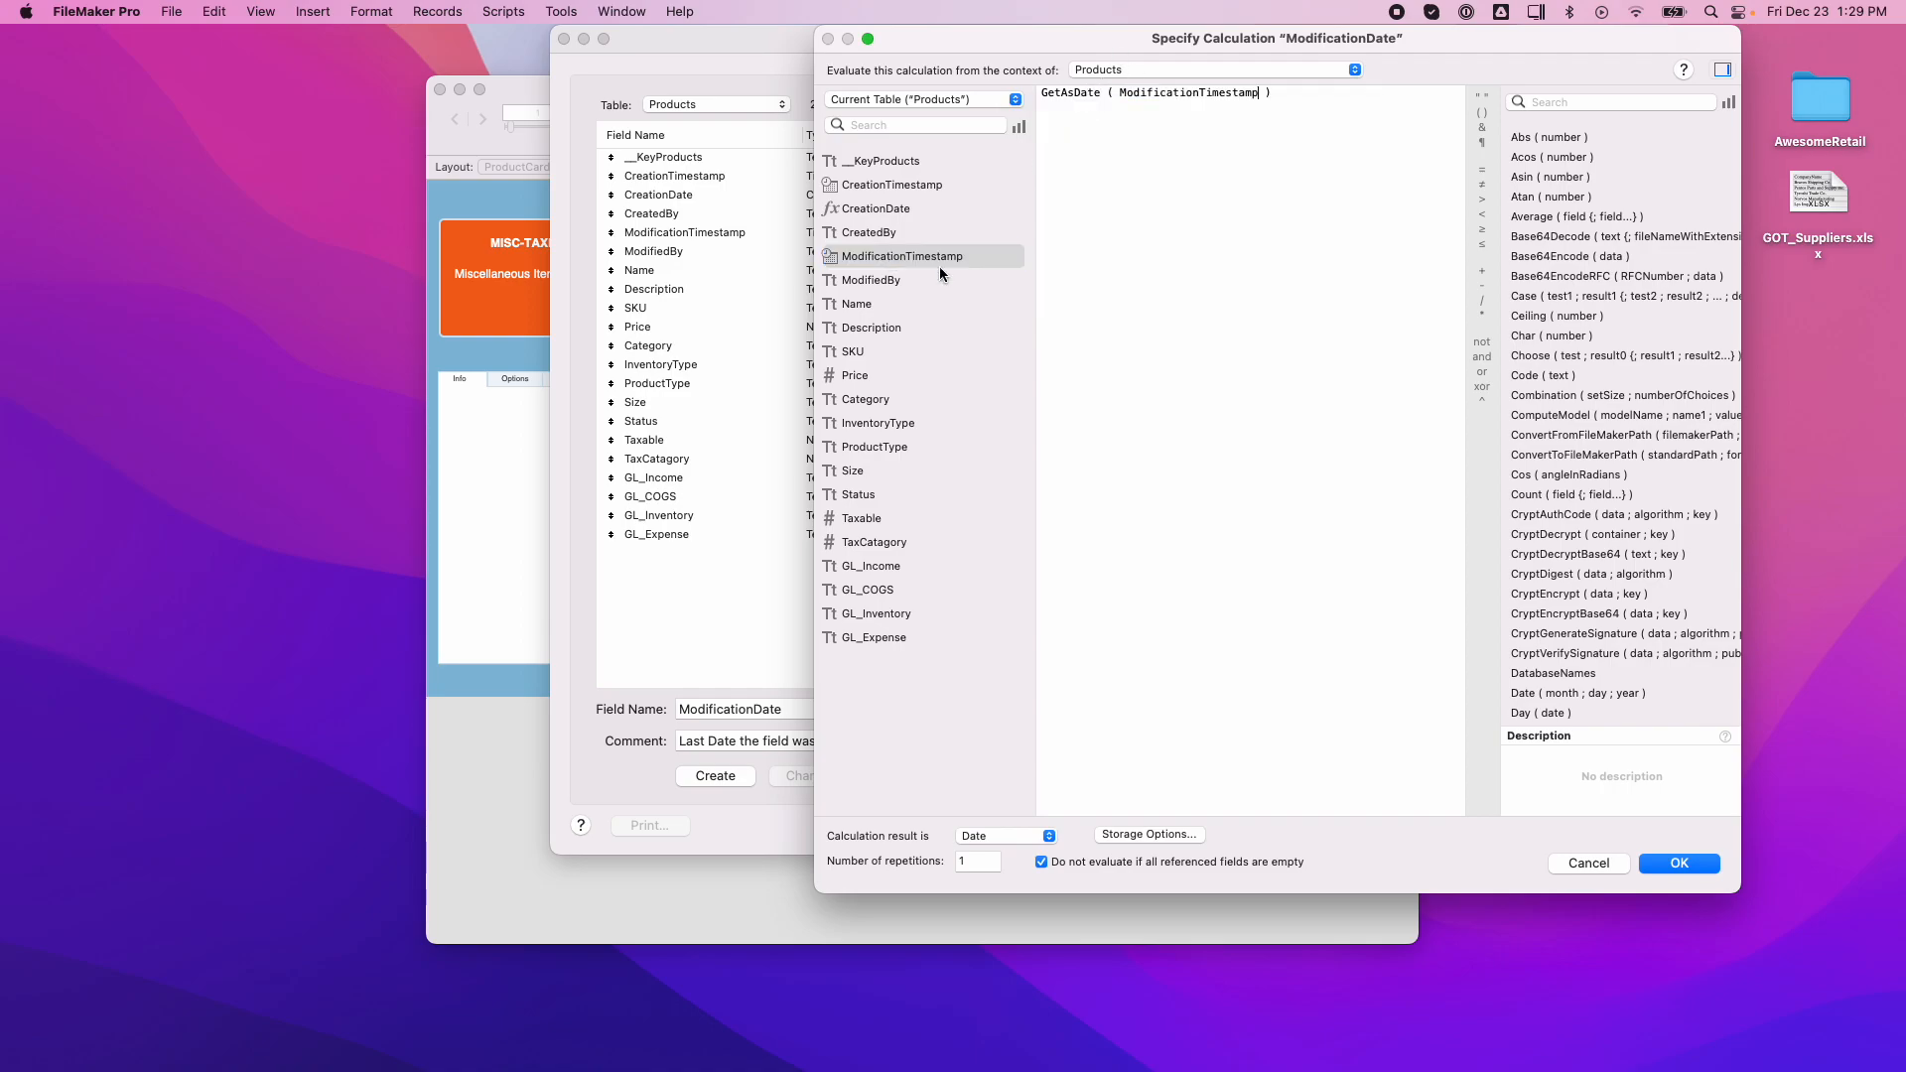
left_click(1679, 863)
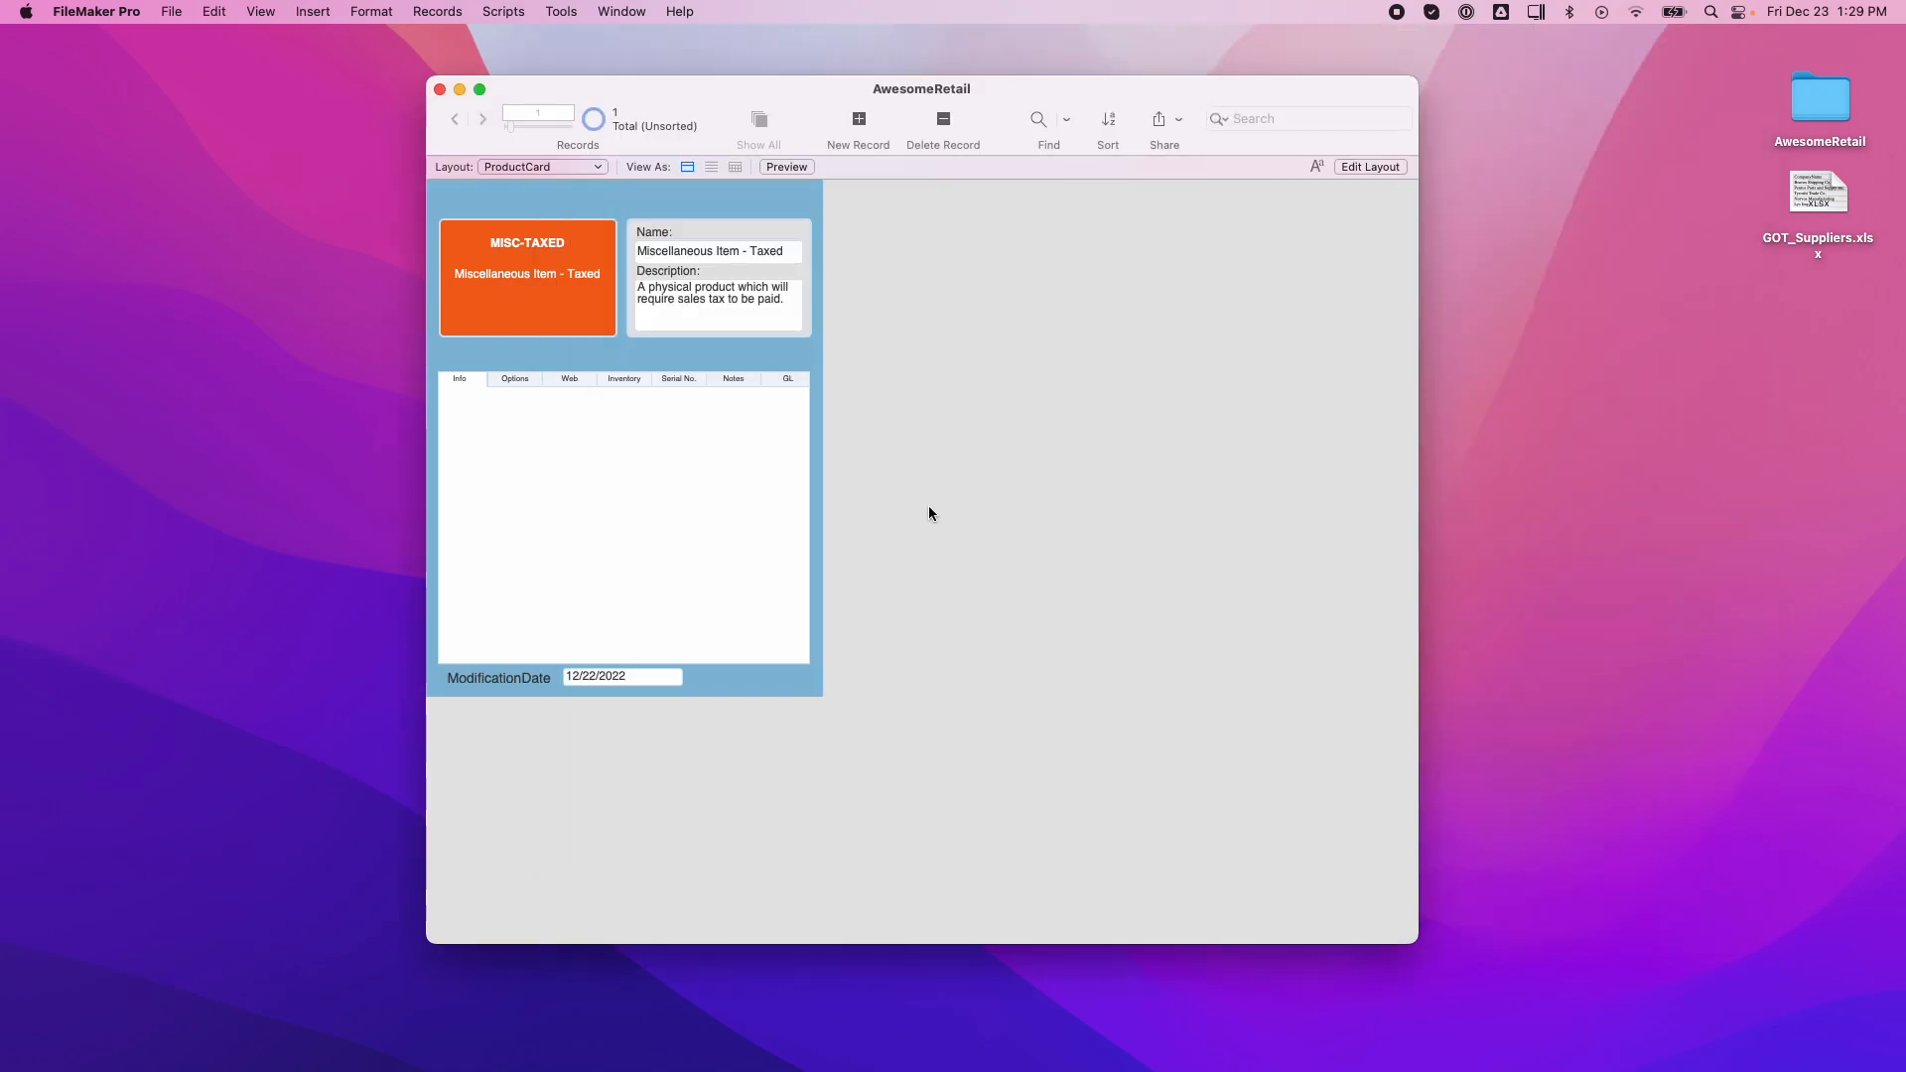
Place the CreationDate and ModificationDate fields with their labels over the lower part of the orange box and view the record.
left_click(1371, 167)
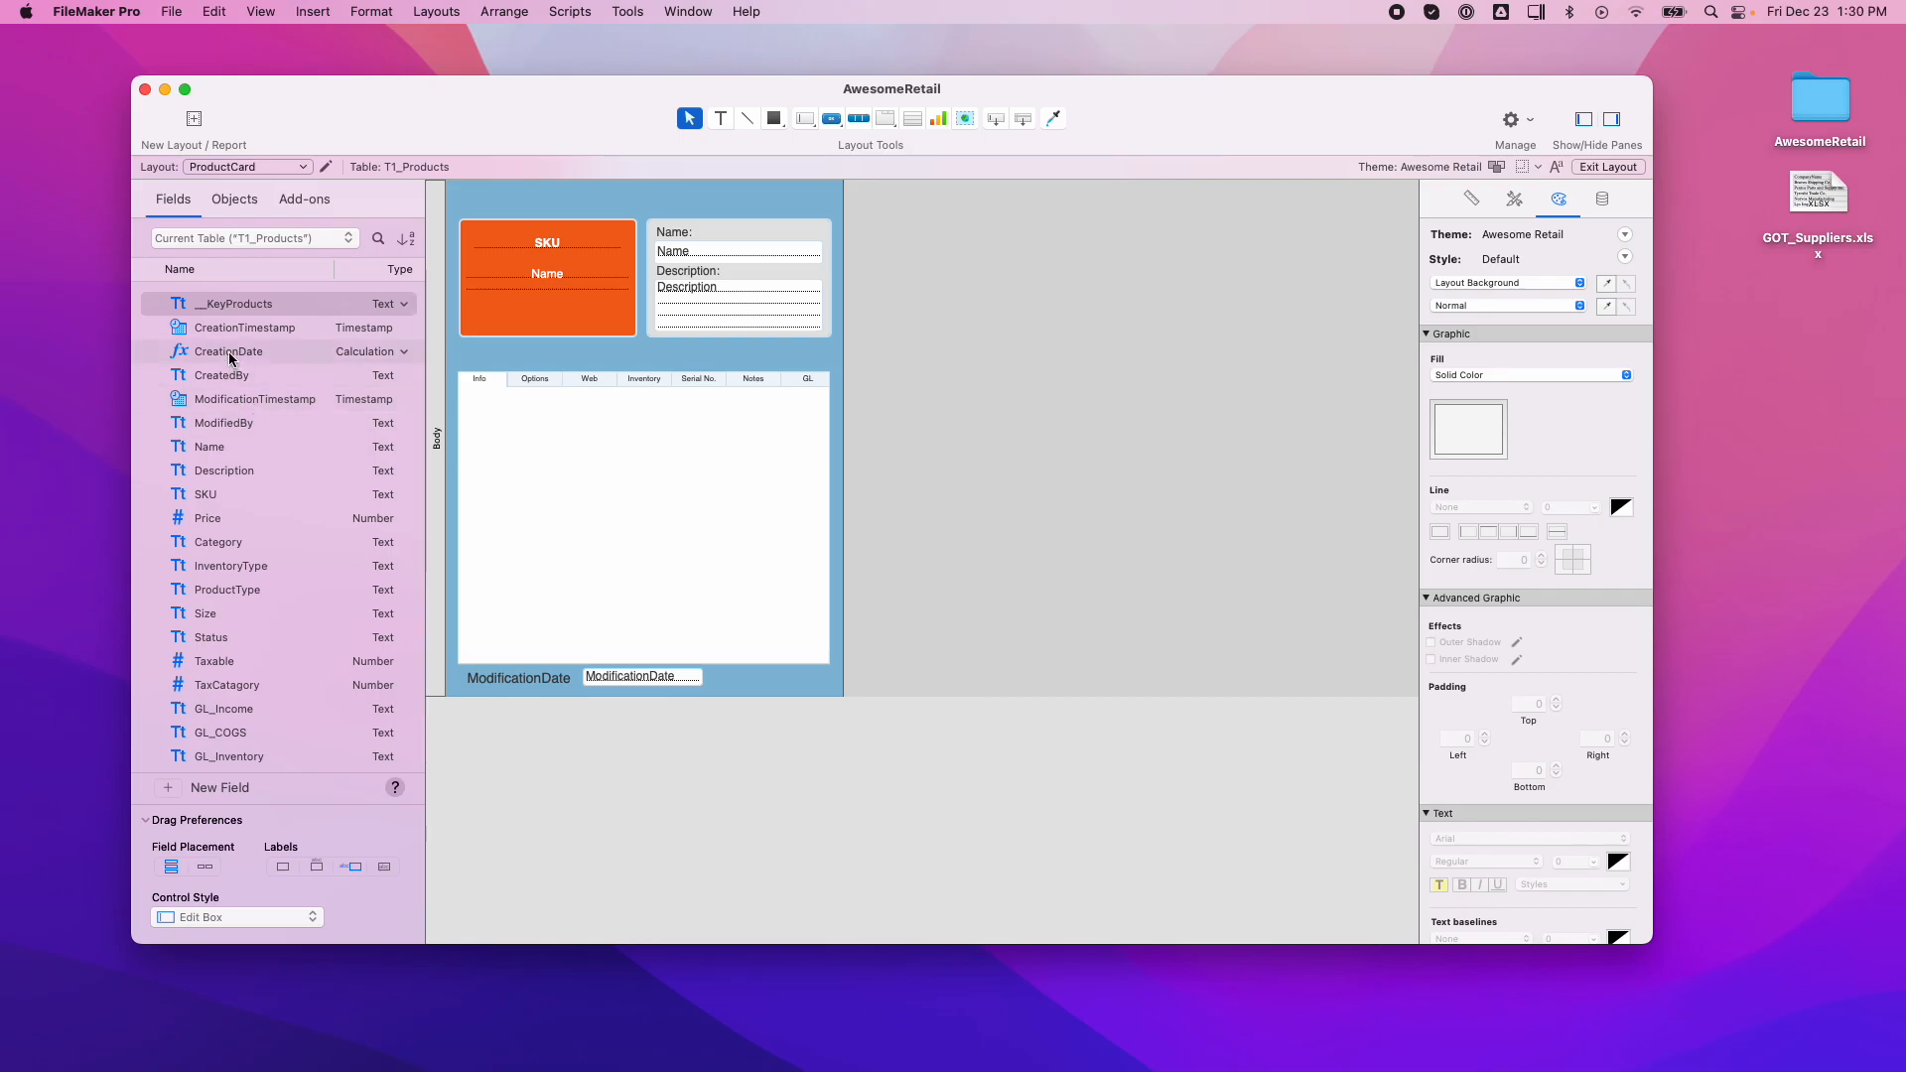
left_click_drag(227, 359, 607, 309)
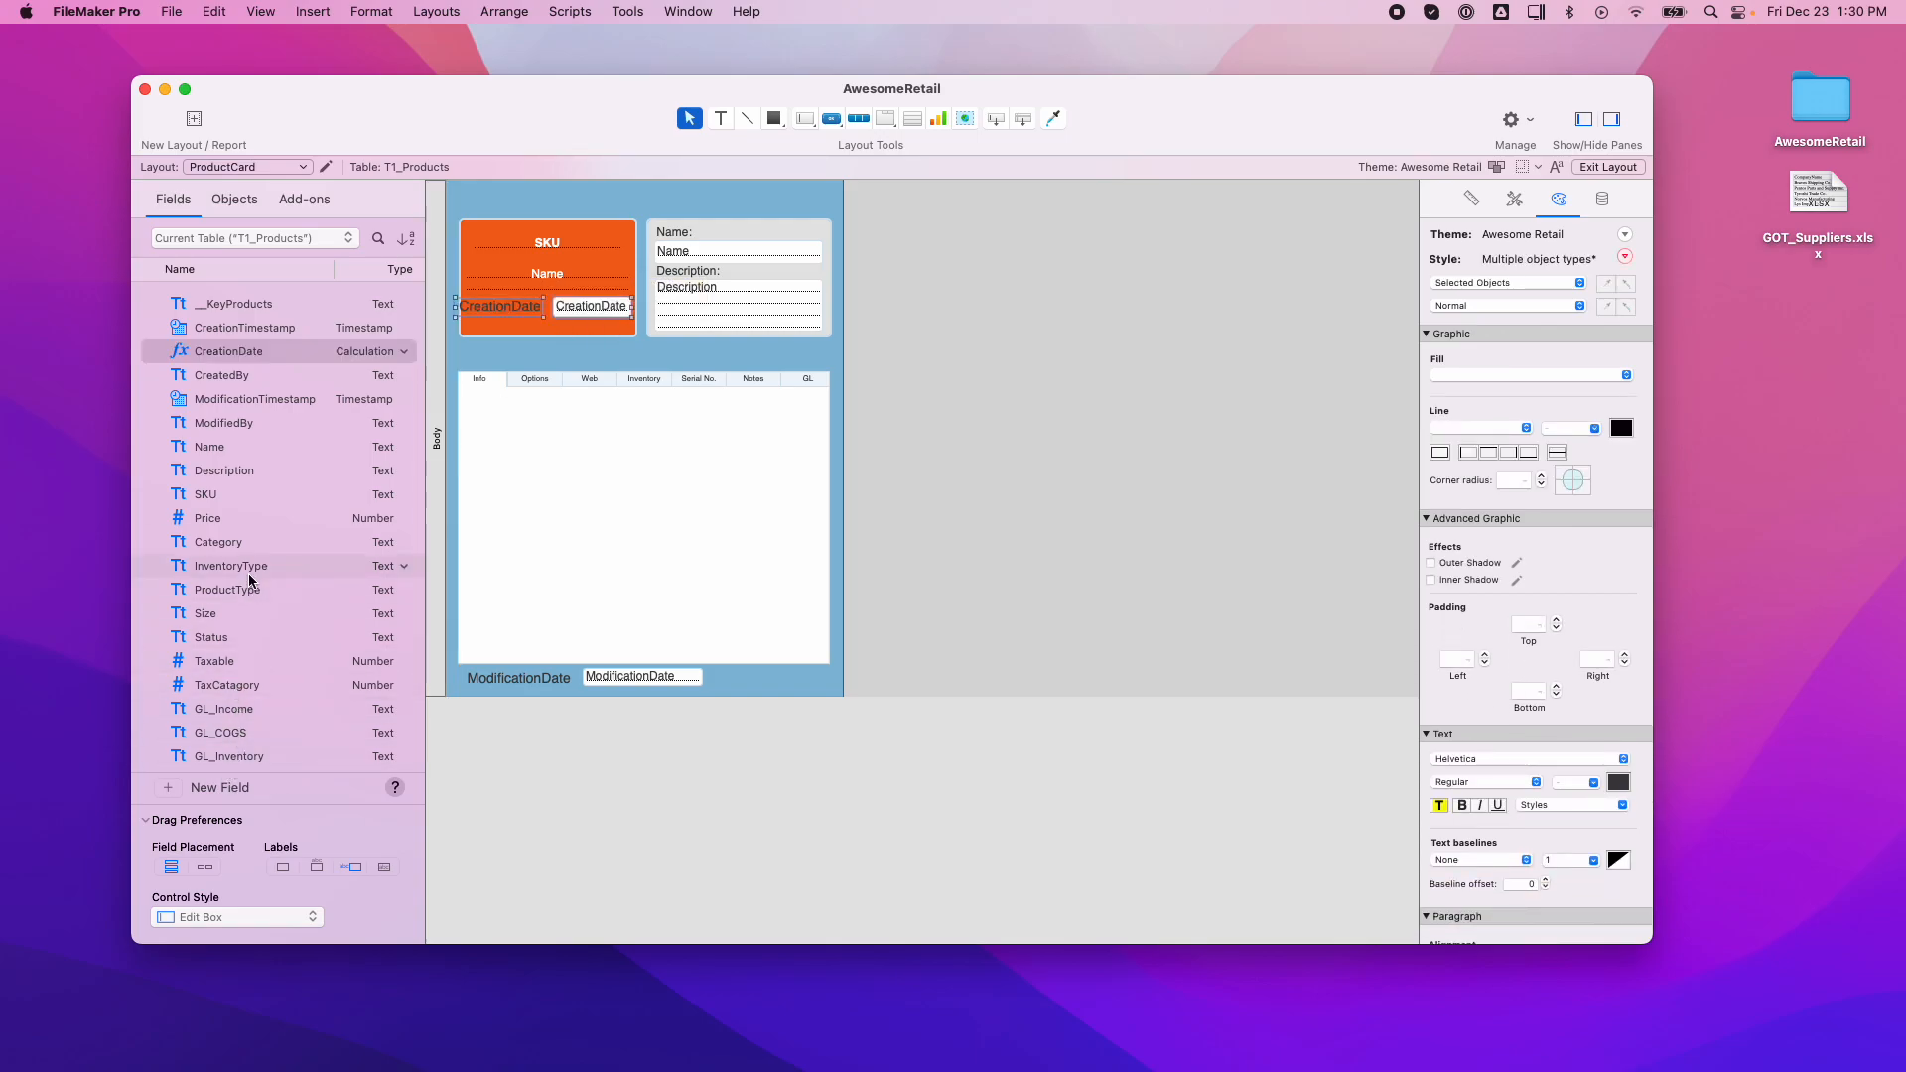
scroll(268, 645, "down", 2)
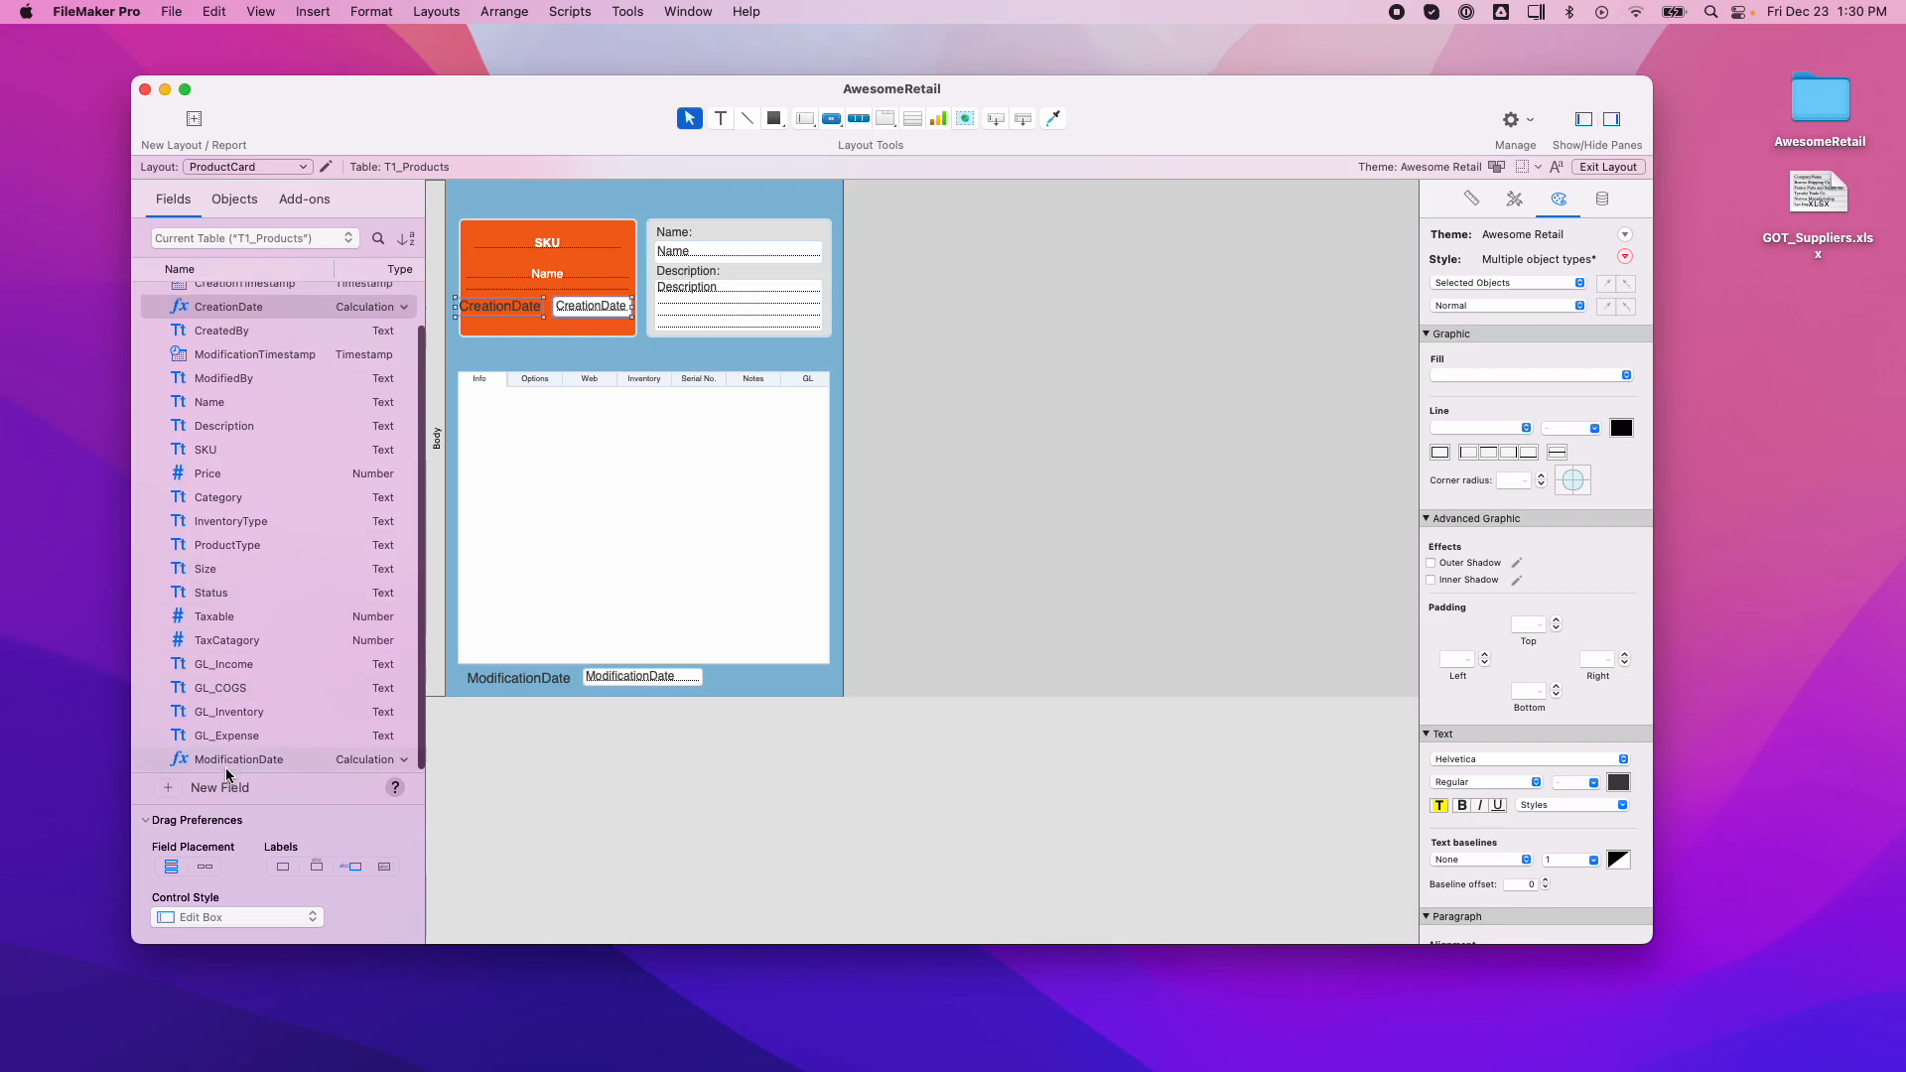
left_click_drag(227, 766, 561, 345)
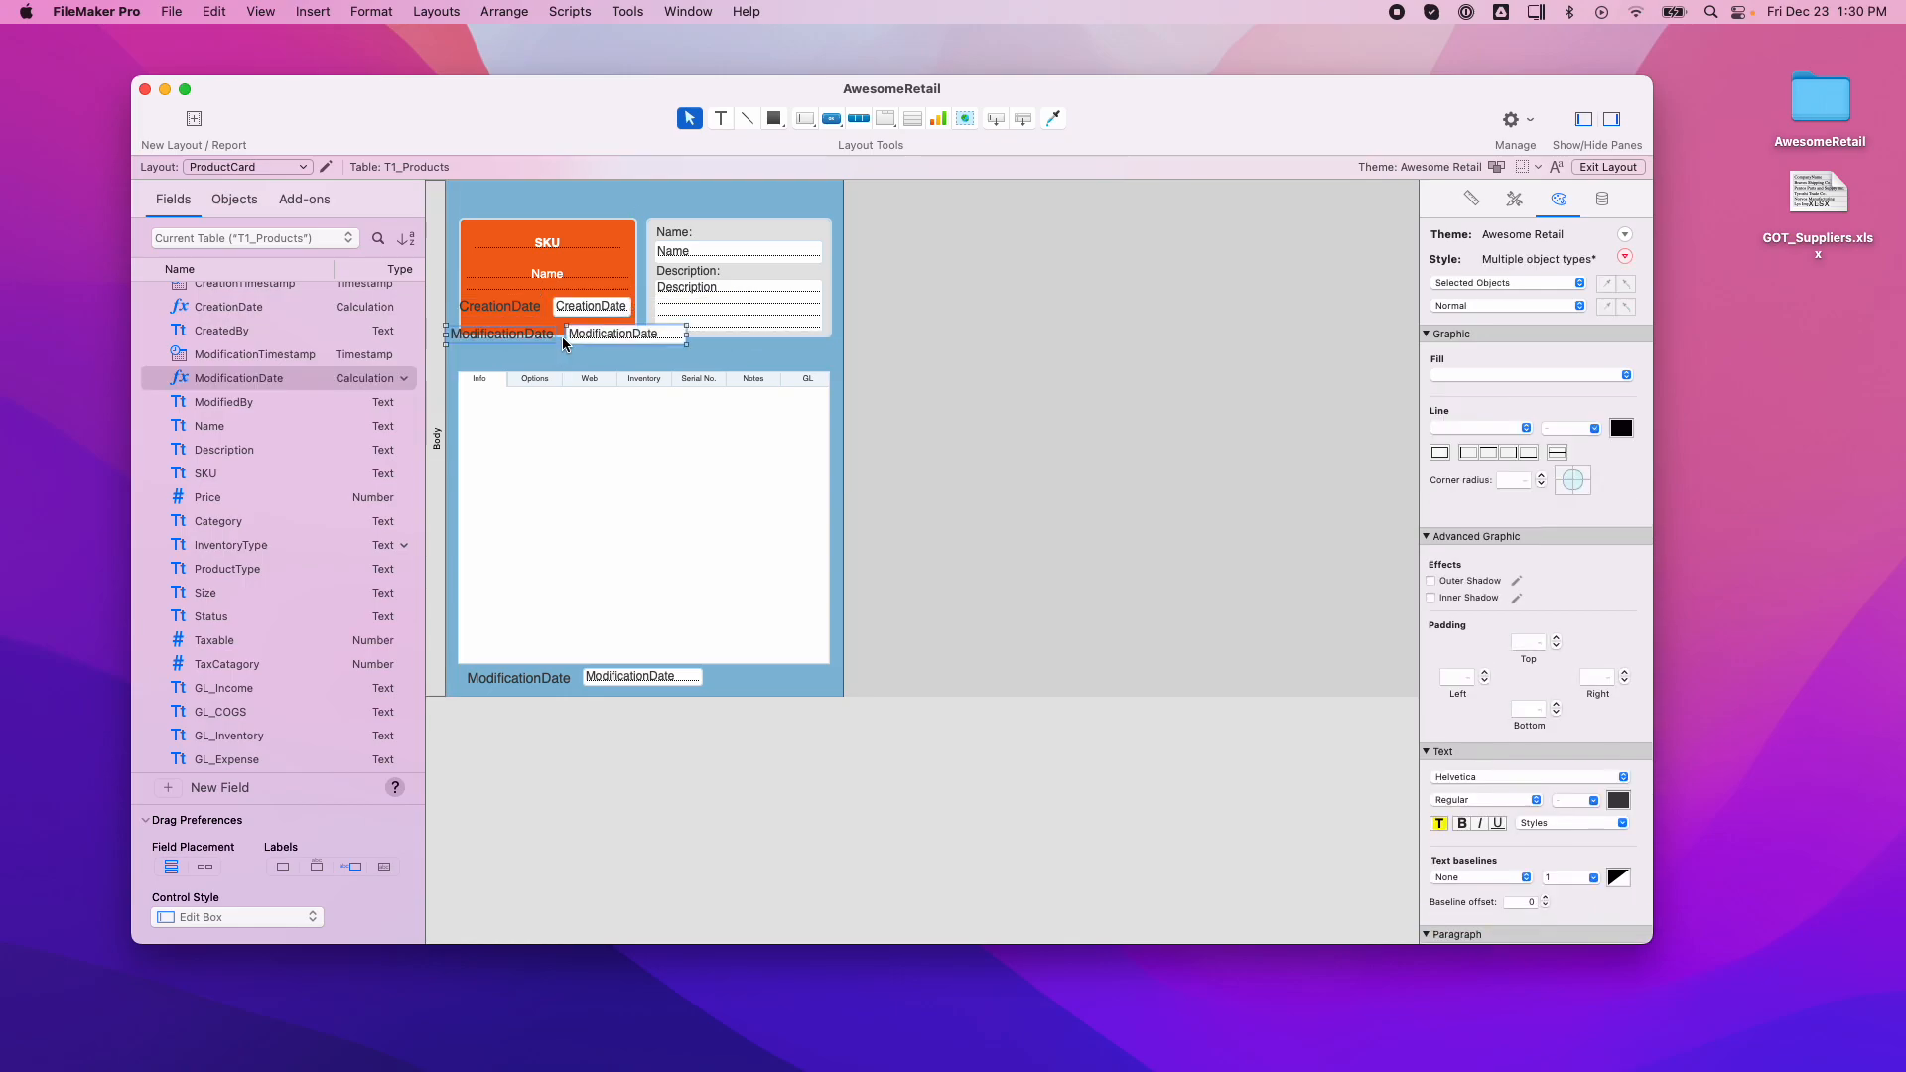
left_click(1605, 167)
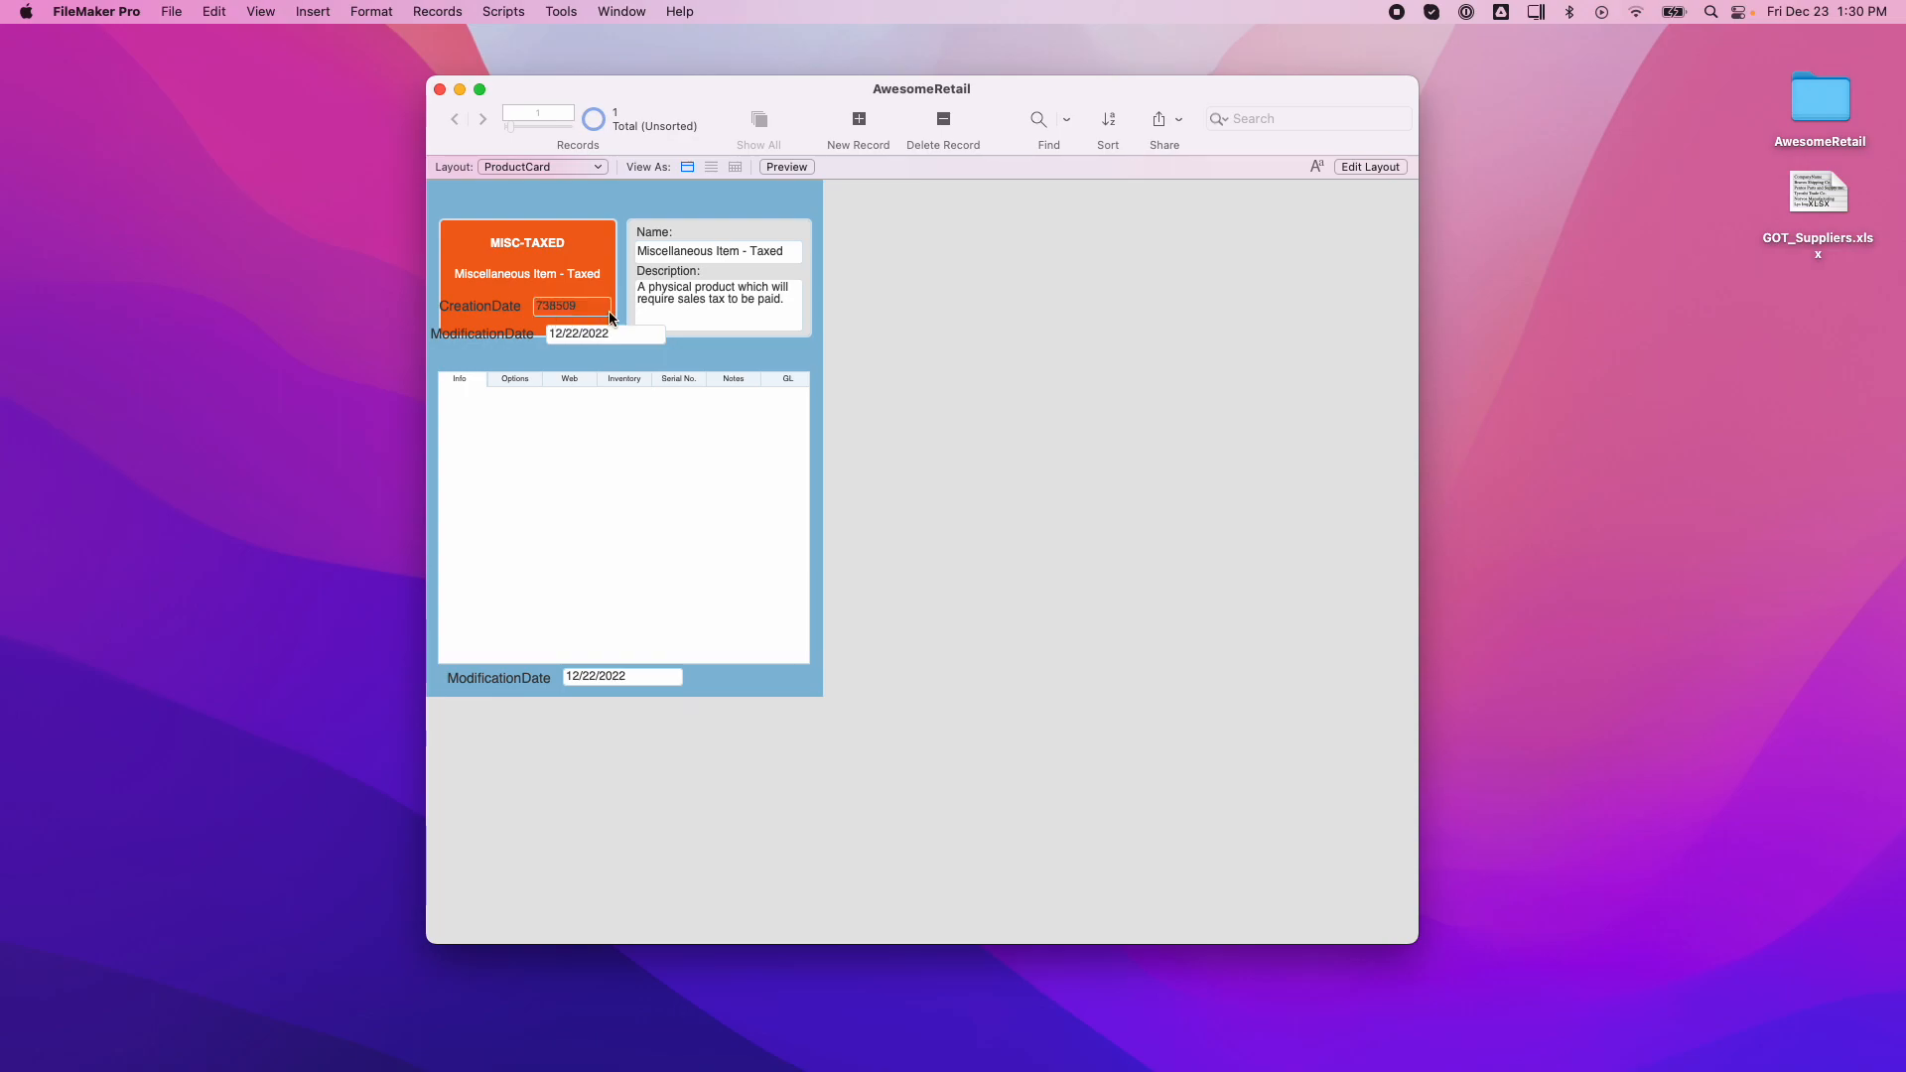
Change the CreationDate field's calculation result to Date, save the database changes and view the record.
left_click(1370, 166)
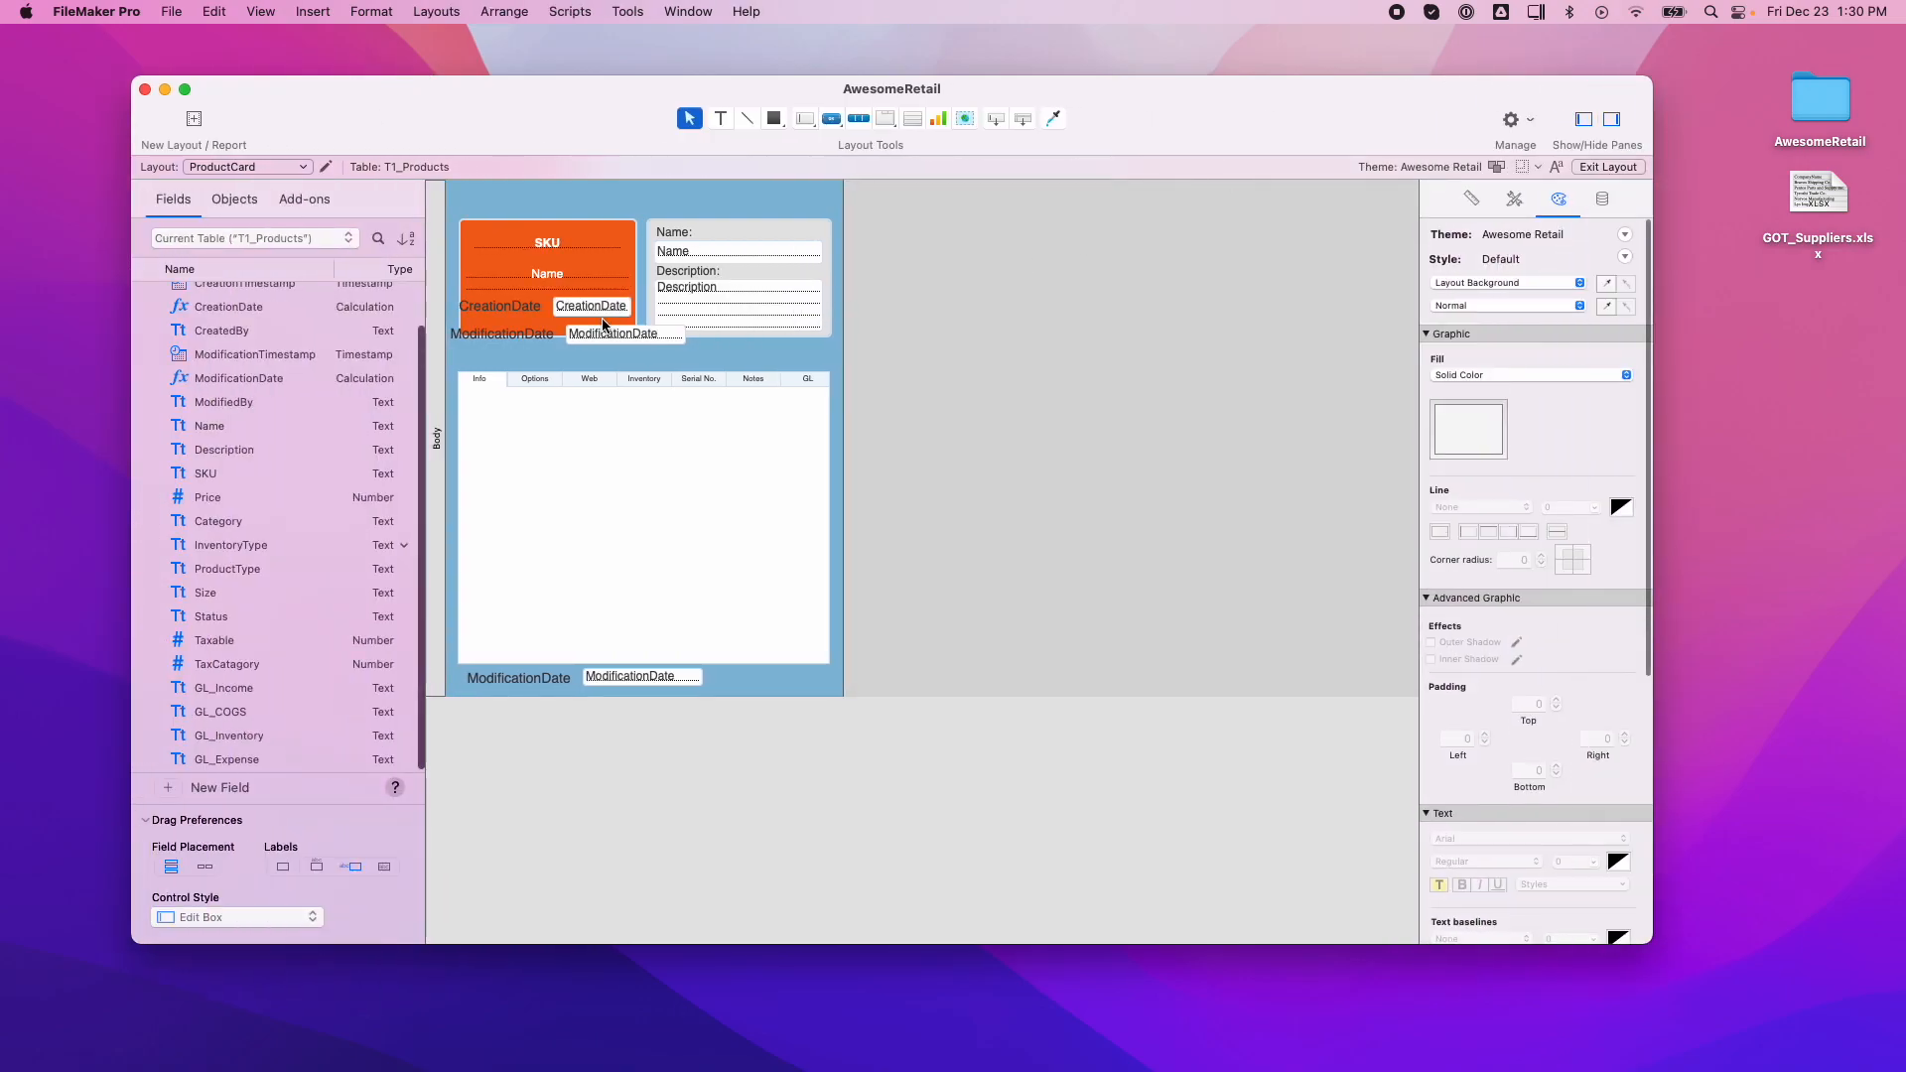
key("super+shift+d")
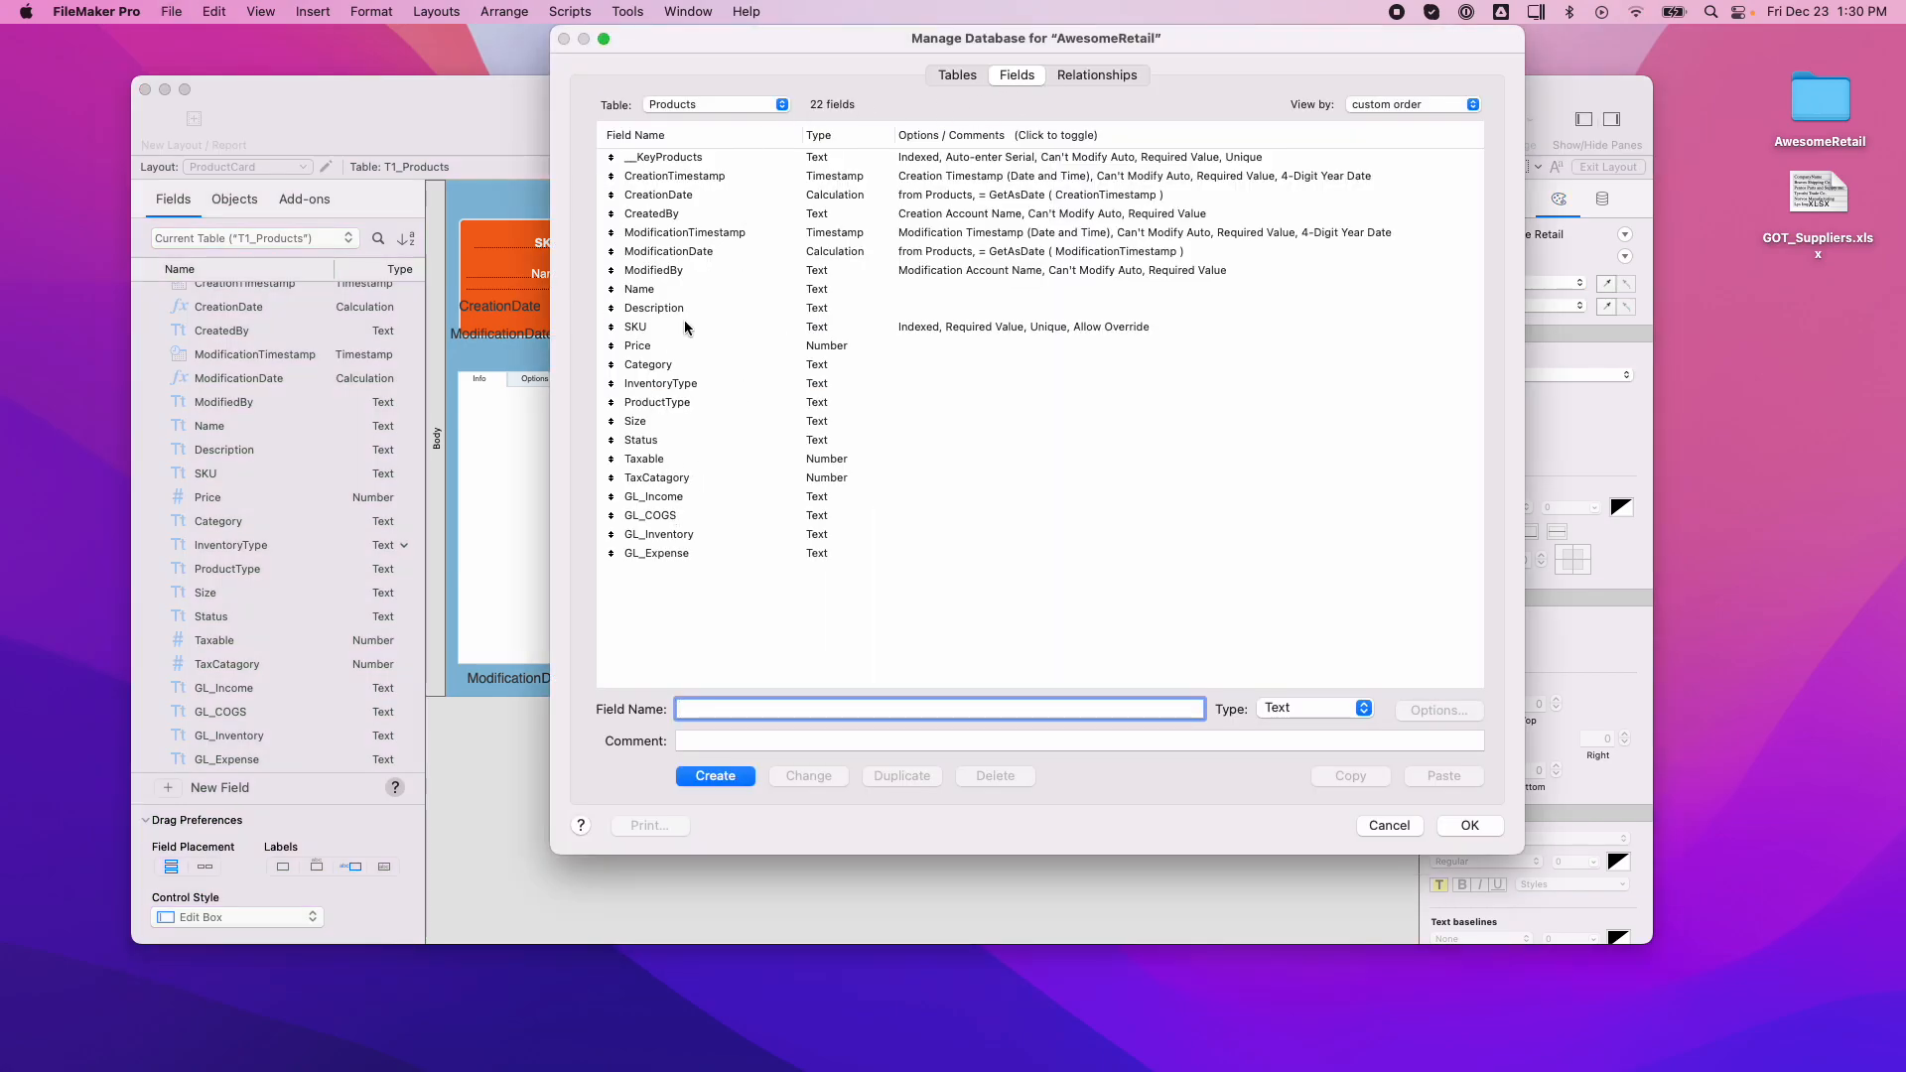
left_click(678, 197)
double_click(679, 197)
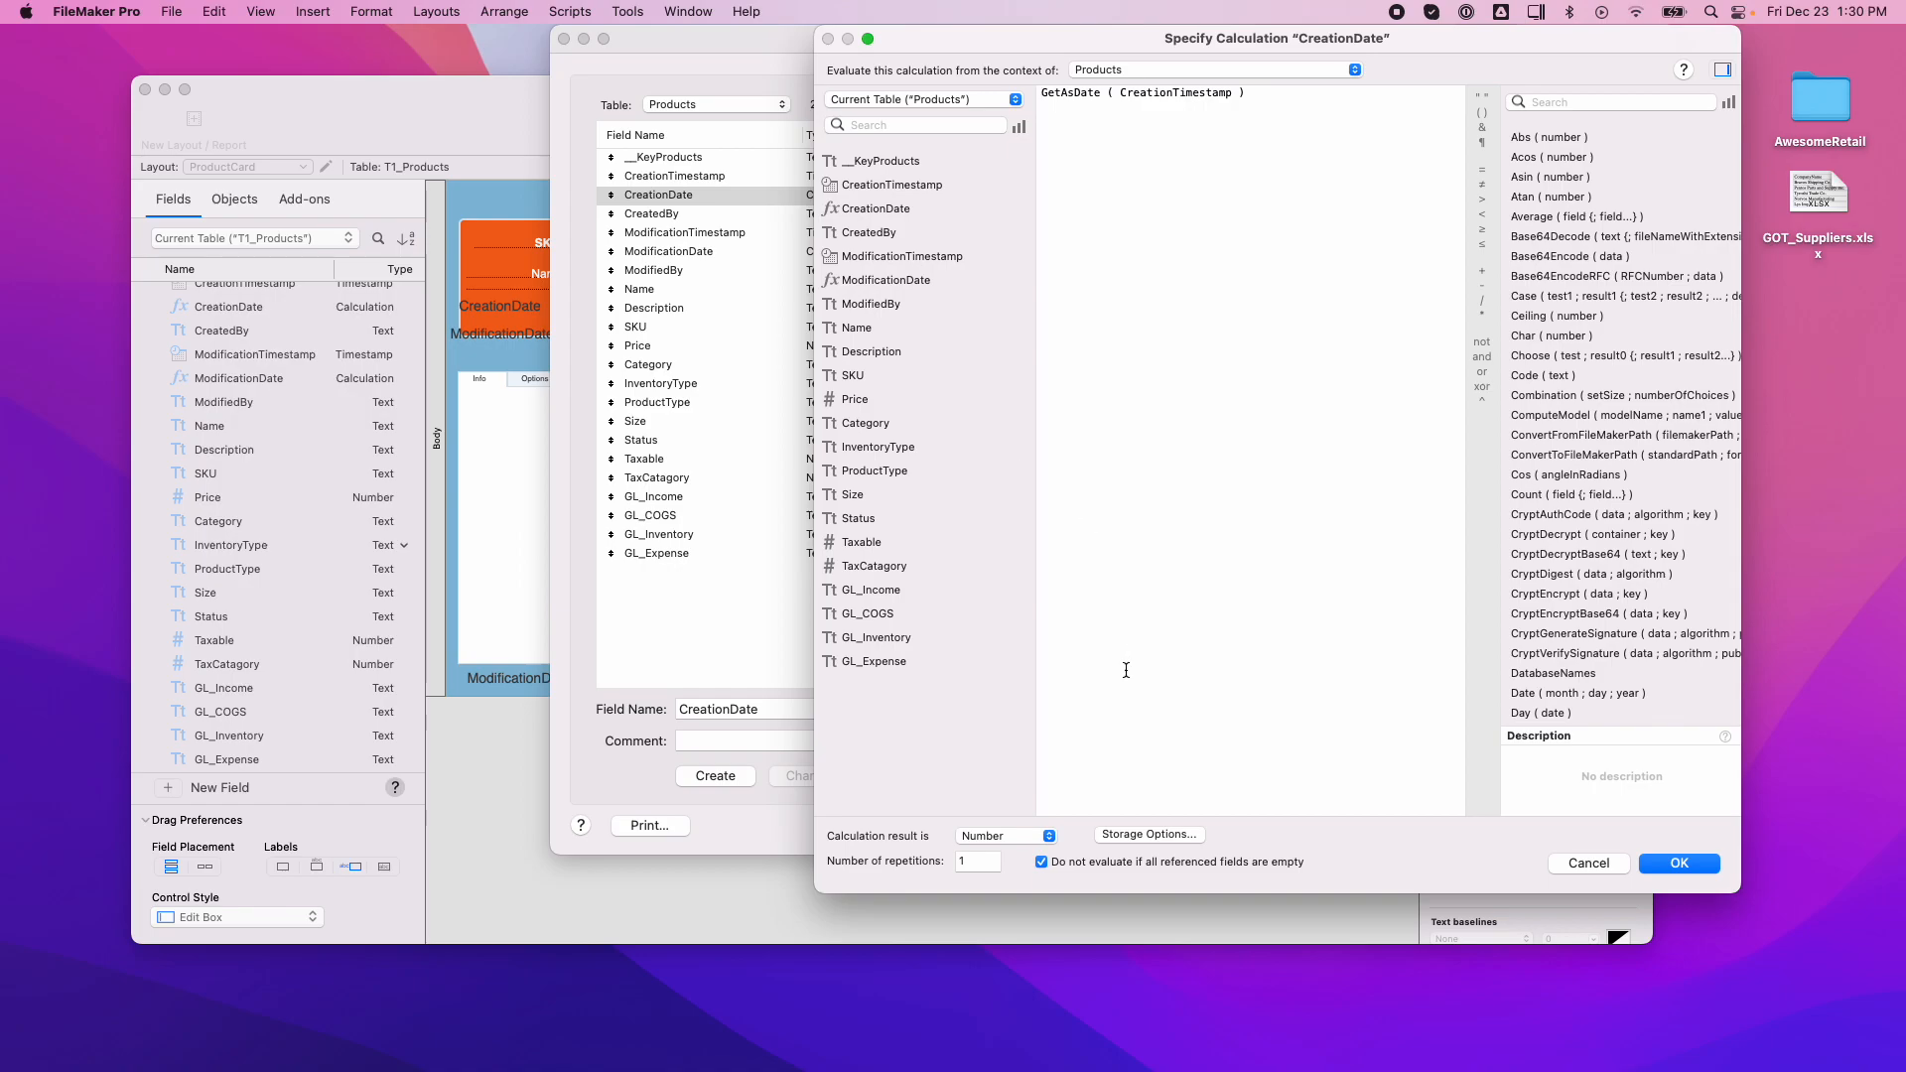
left_click(1012, 840)
left_click(1016, 856)
left_click(1678, 863)
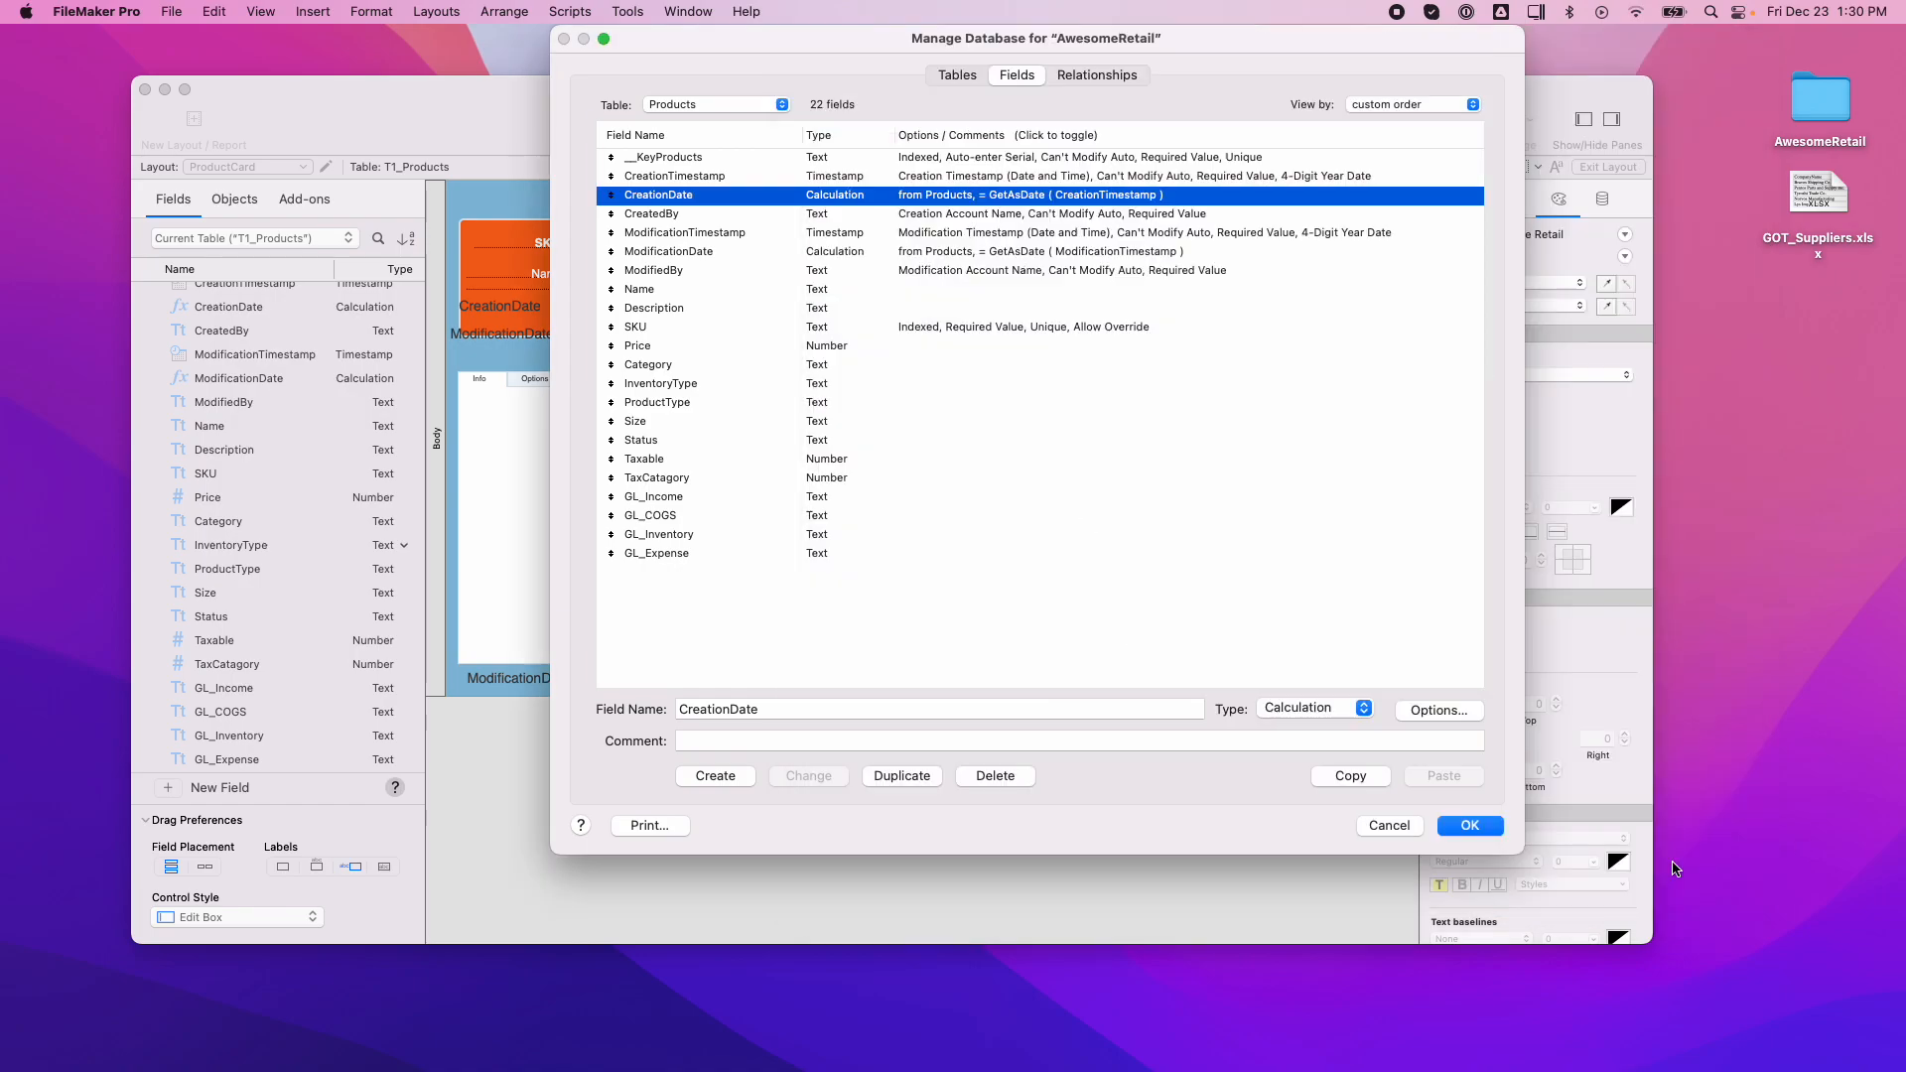
key("Return")
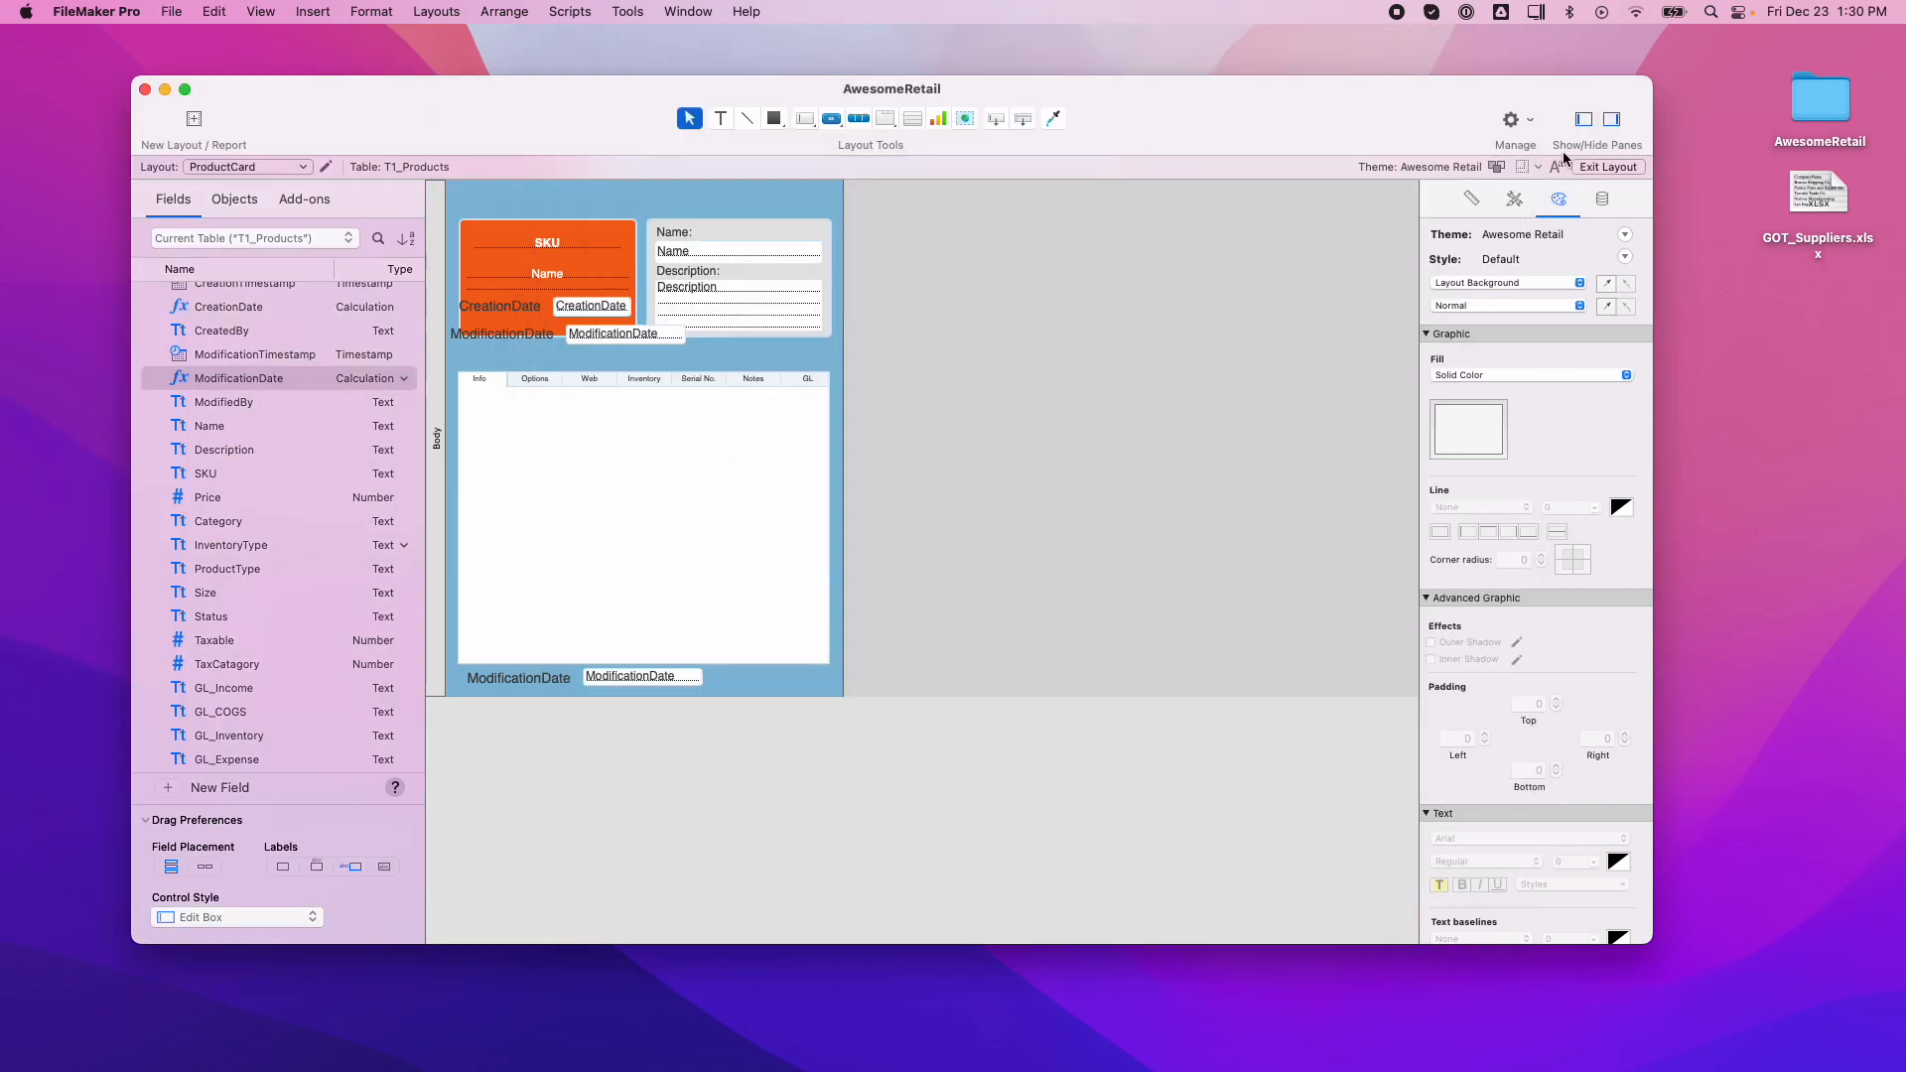
left_click(1609, 167)
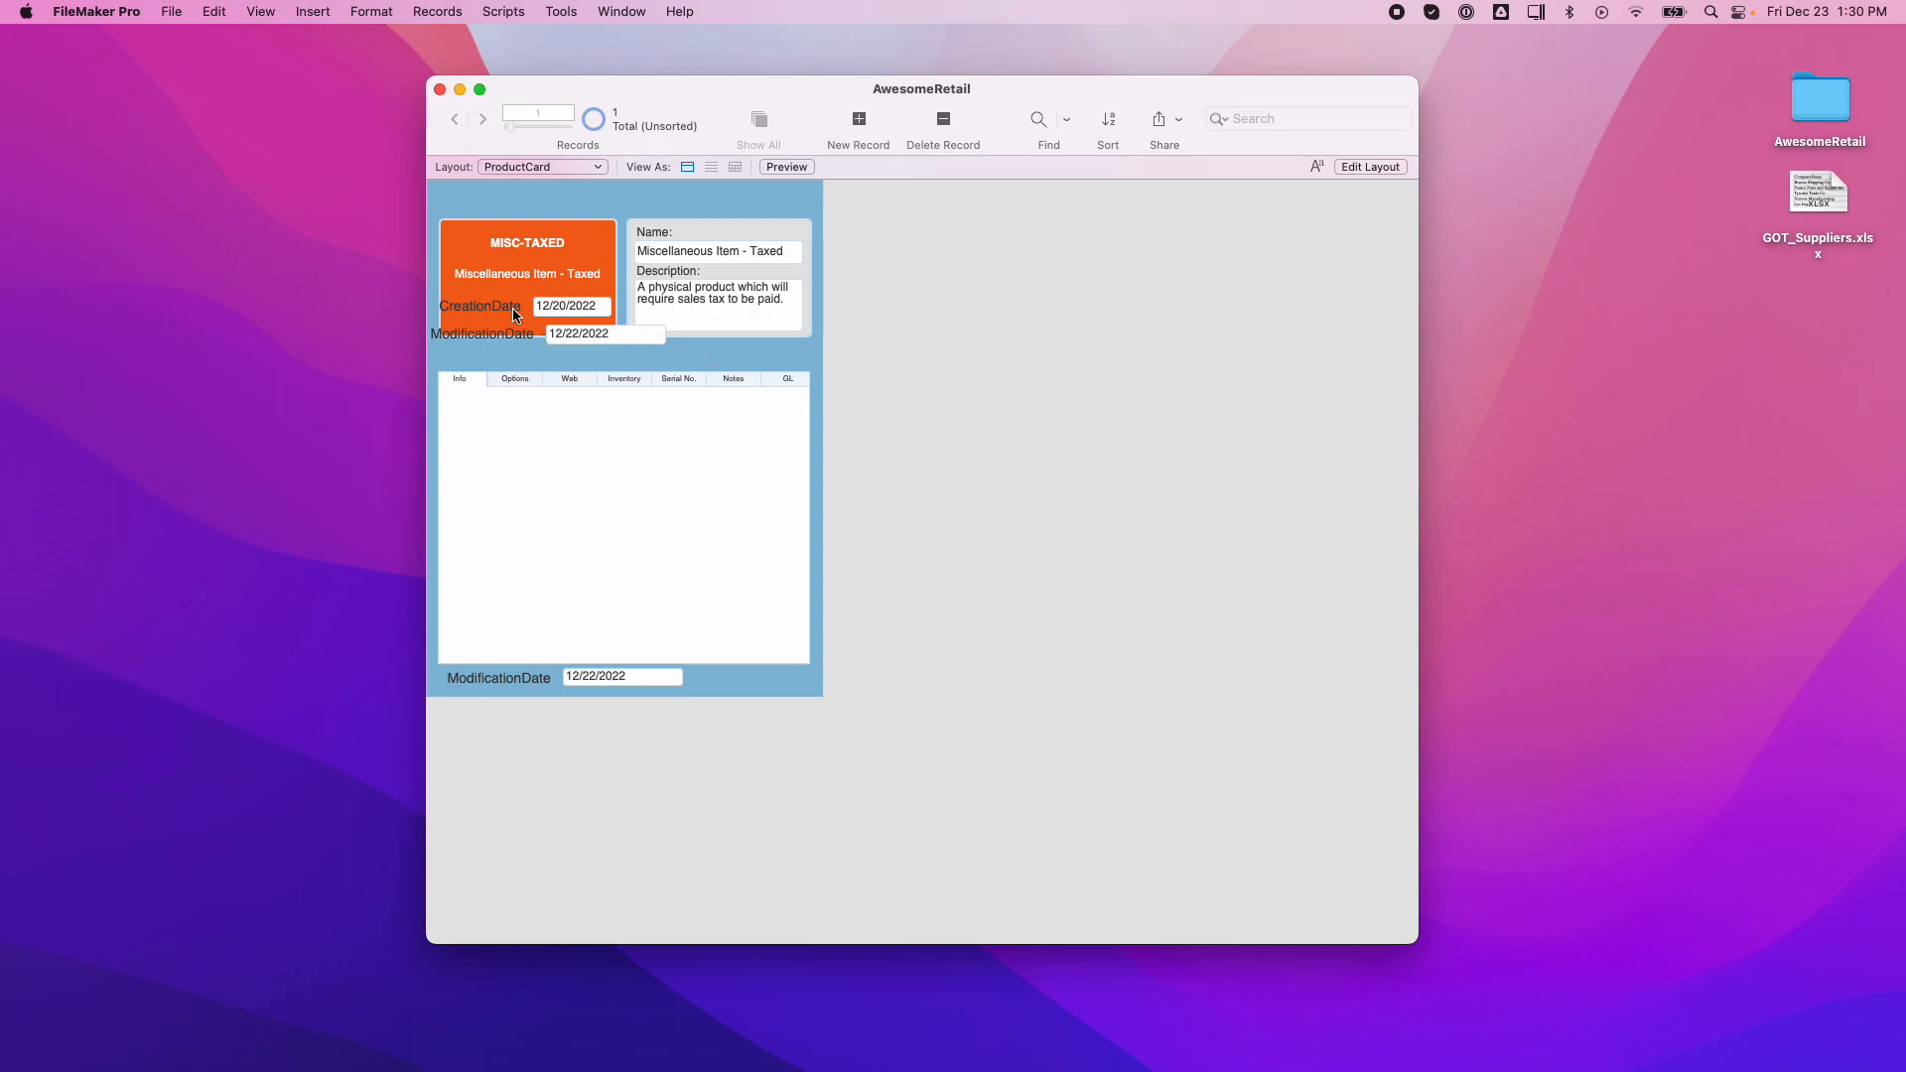
Change the CreationDate field's label in the orange box to "Created".
left_click(1374, 167)
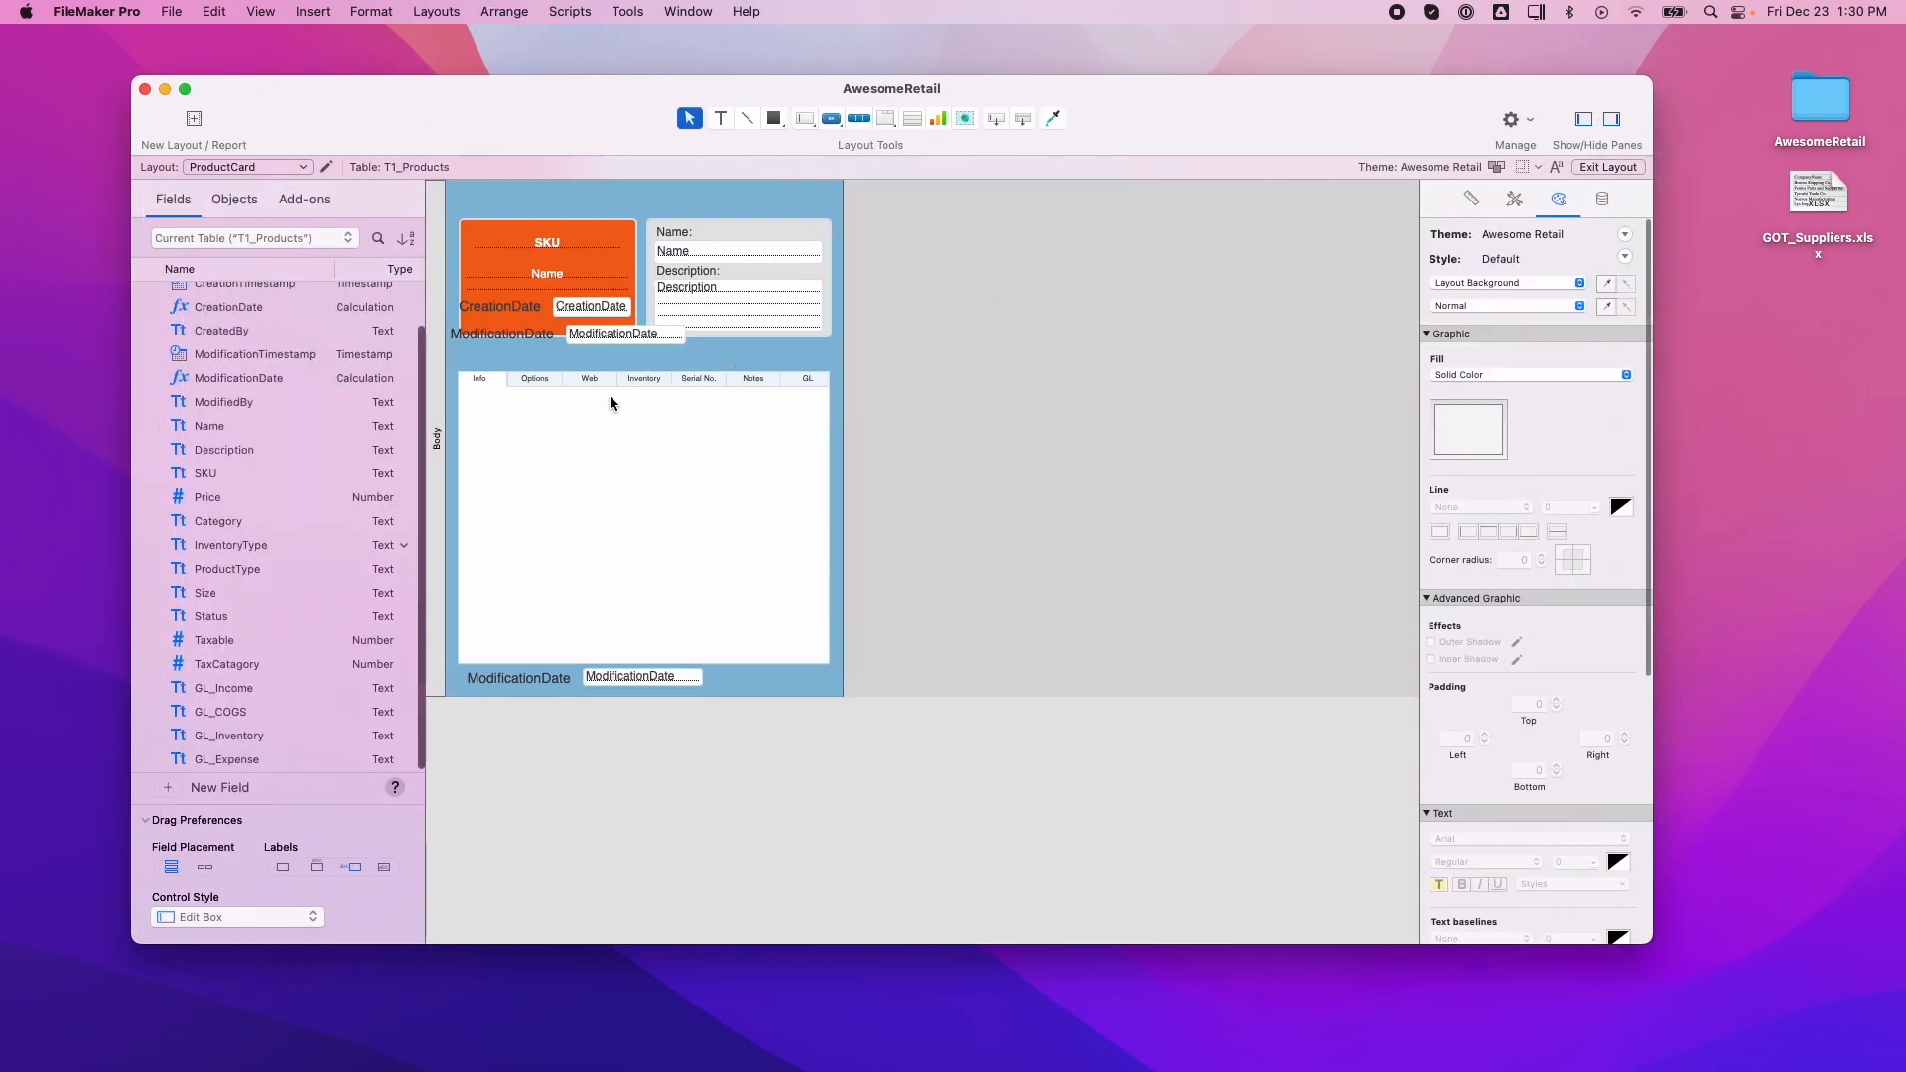
left_click(518, 310)
left_click(599, 313)
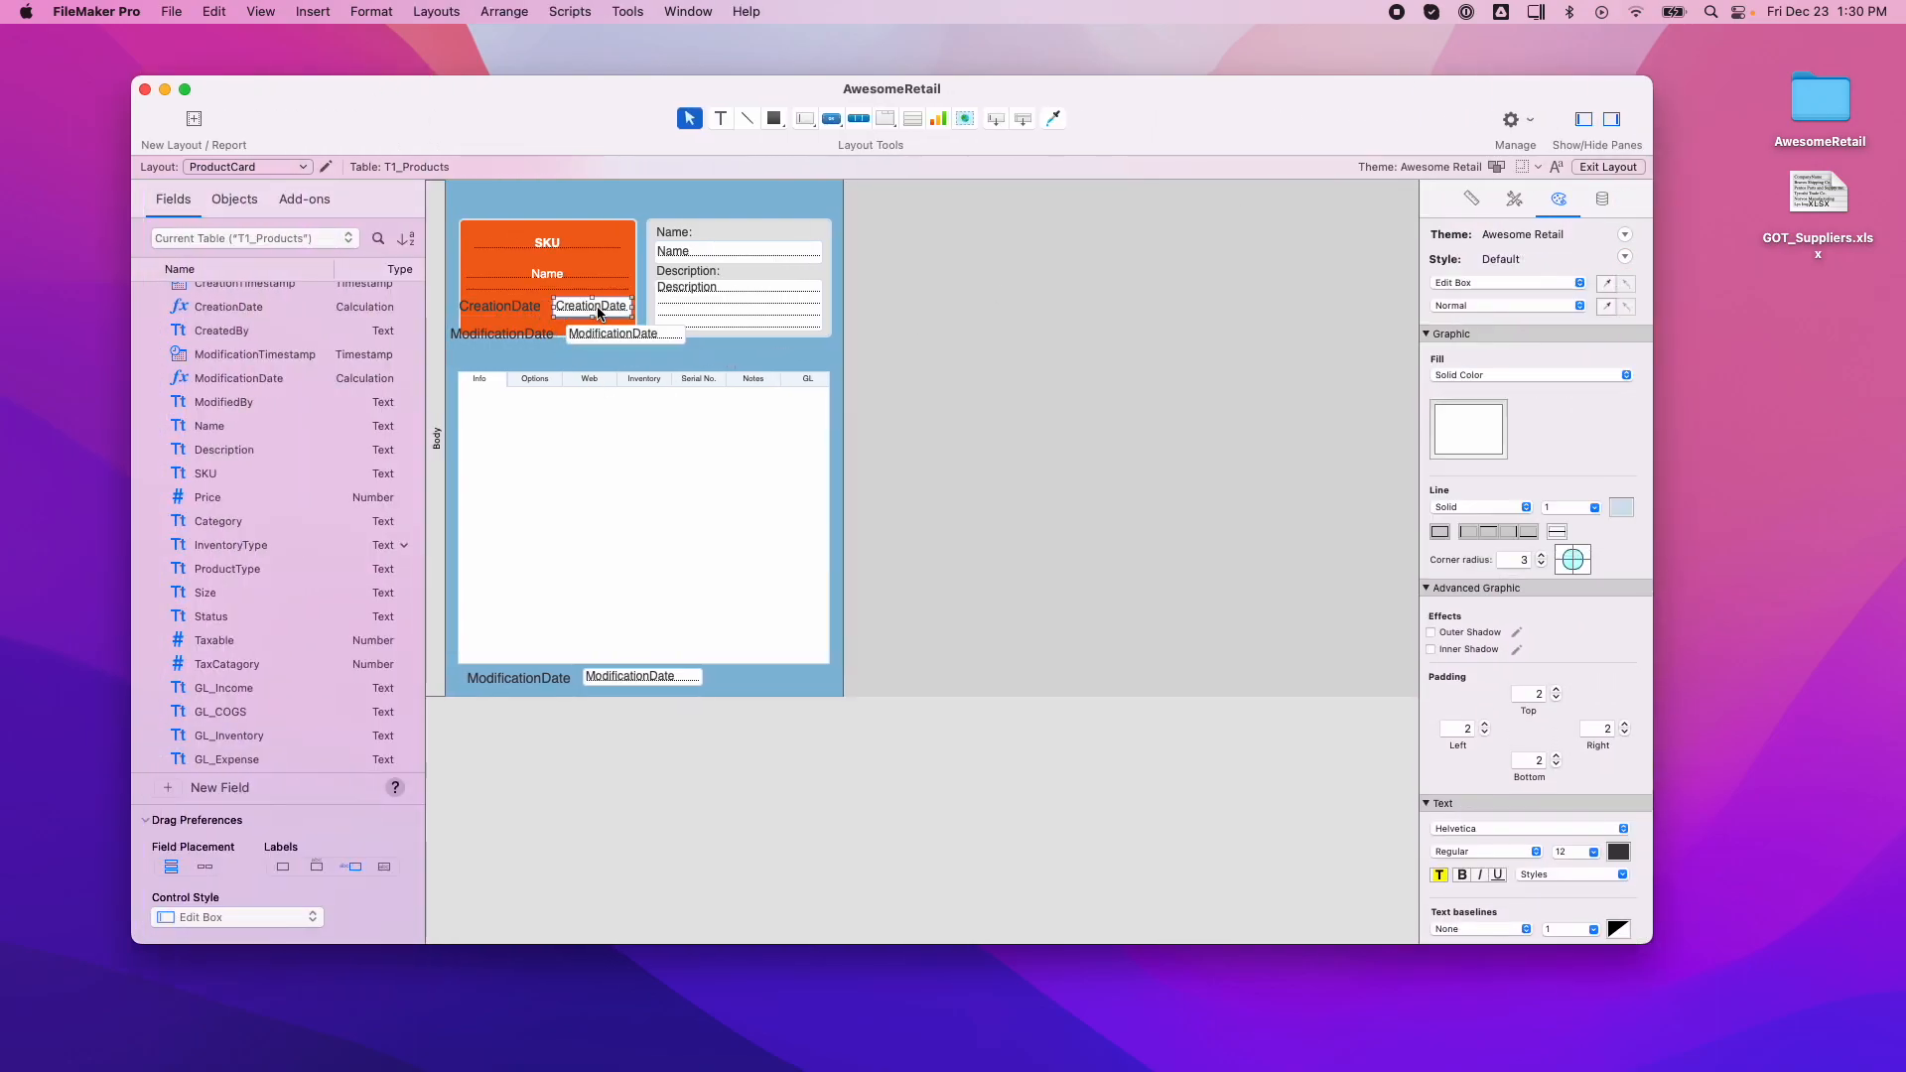
double_click(533, 312)
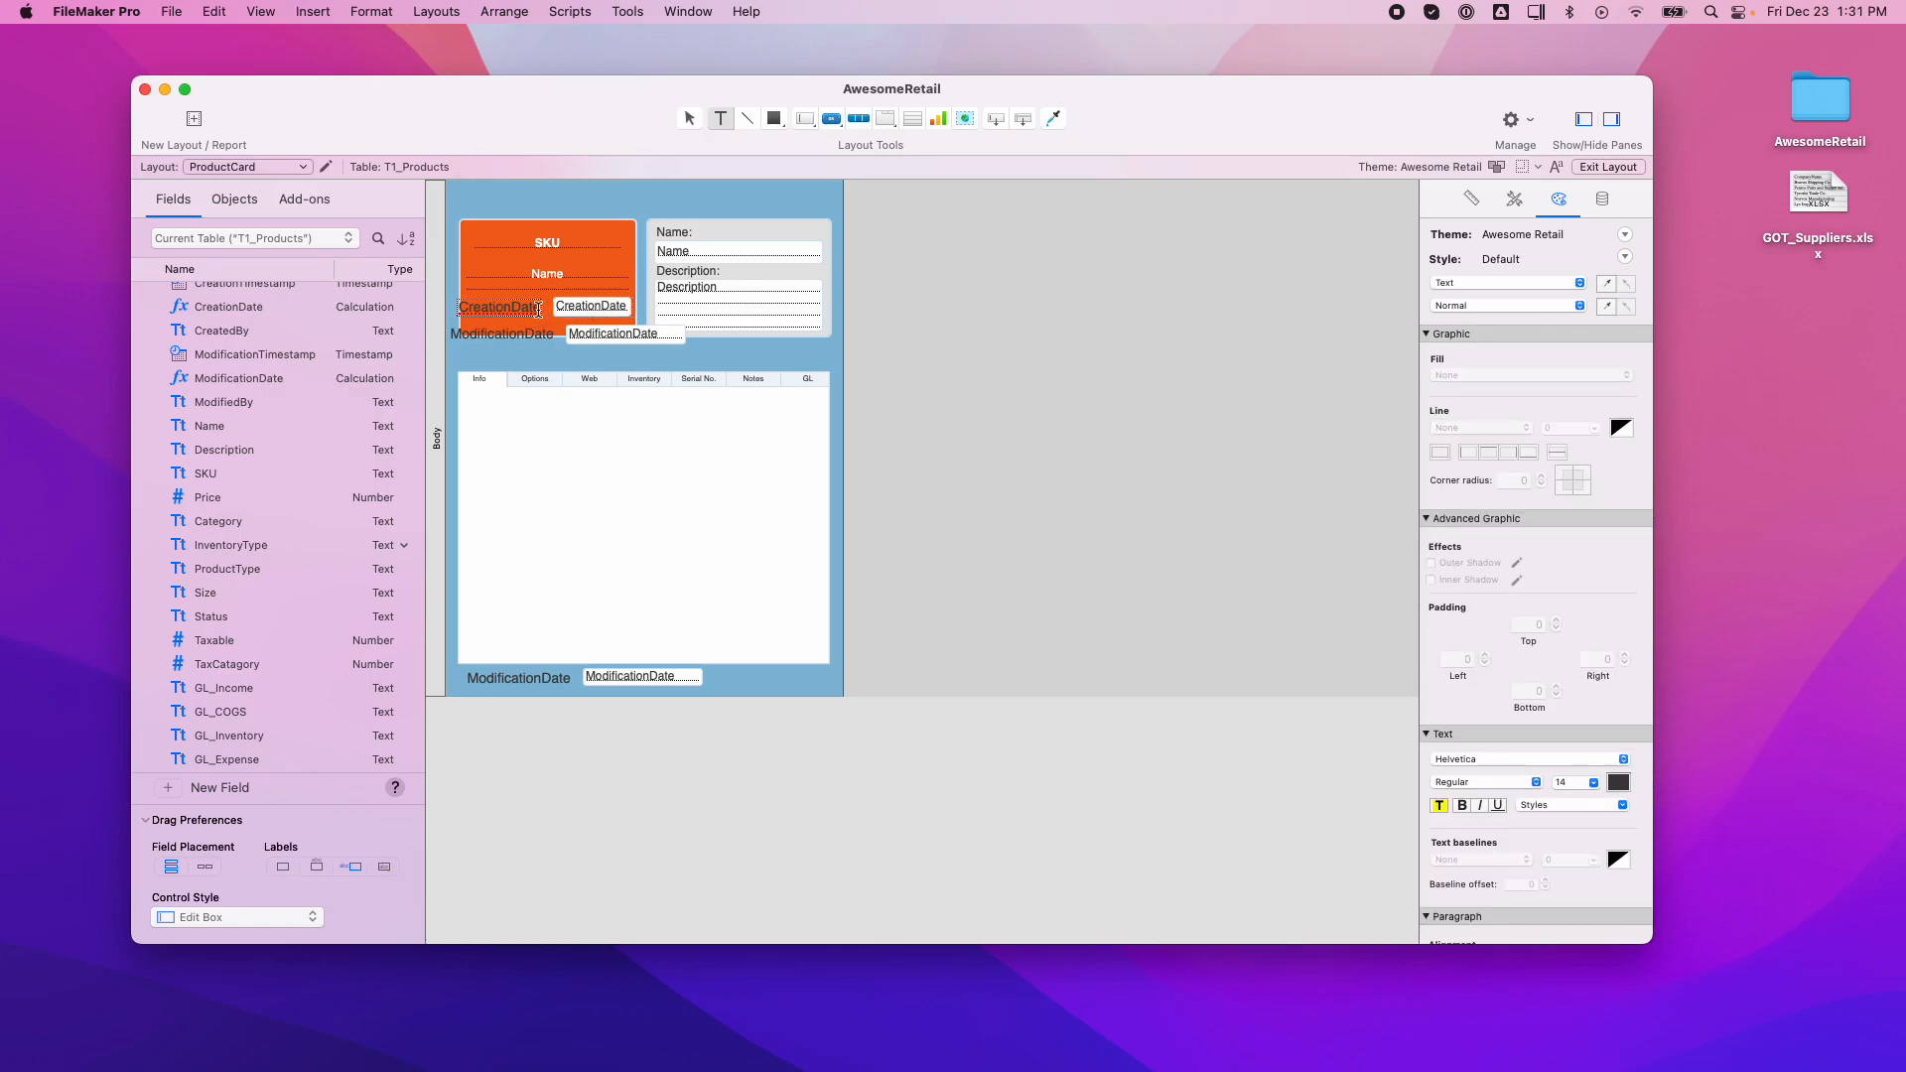
key("BackSpace")
key("BackSpace")
key("BackSpace")
key("BackSpace")
type(":")
key("BackSpace")
key("BackSpace")
key("BackSpace")
key("BackSpace")
key("BackSpace")
type("ed")
Change the label of the ModificationDate field in the orange box to "Modified:" and add a colon after "Created".
left_click(547, 336)
left_click_drag(554, 335, 512, 336)
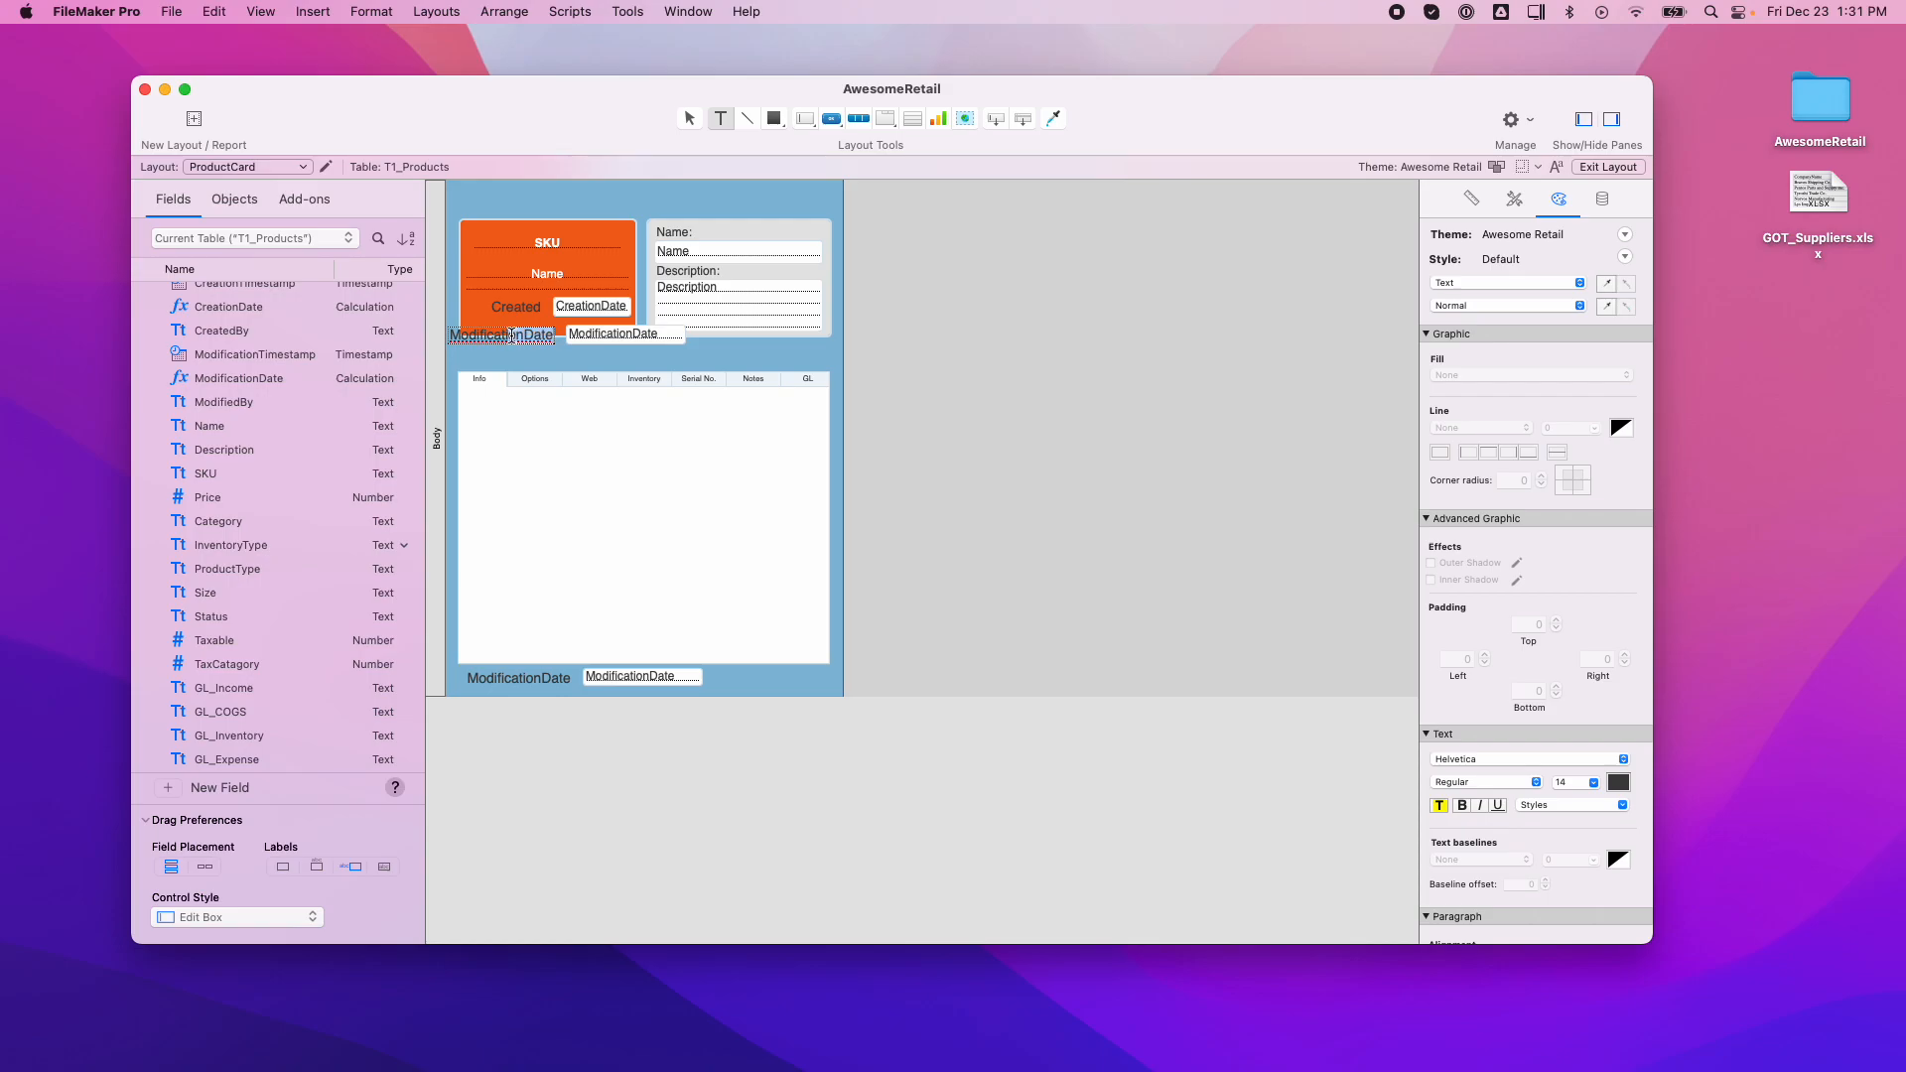
type("Modified:")
left_click(537, 312)
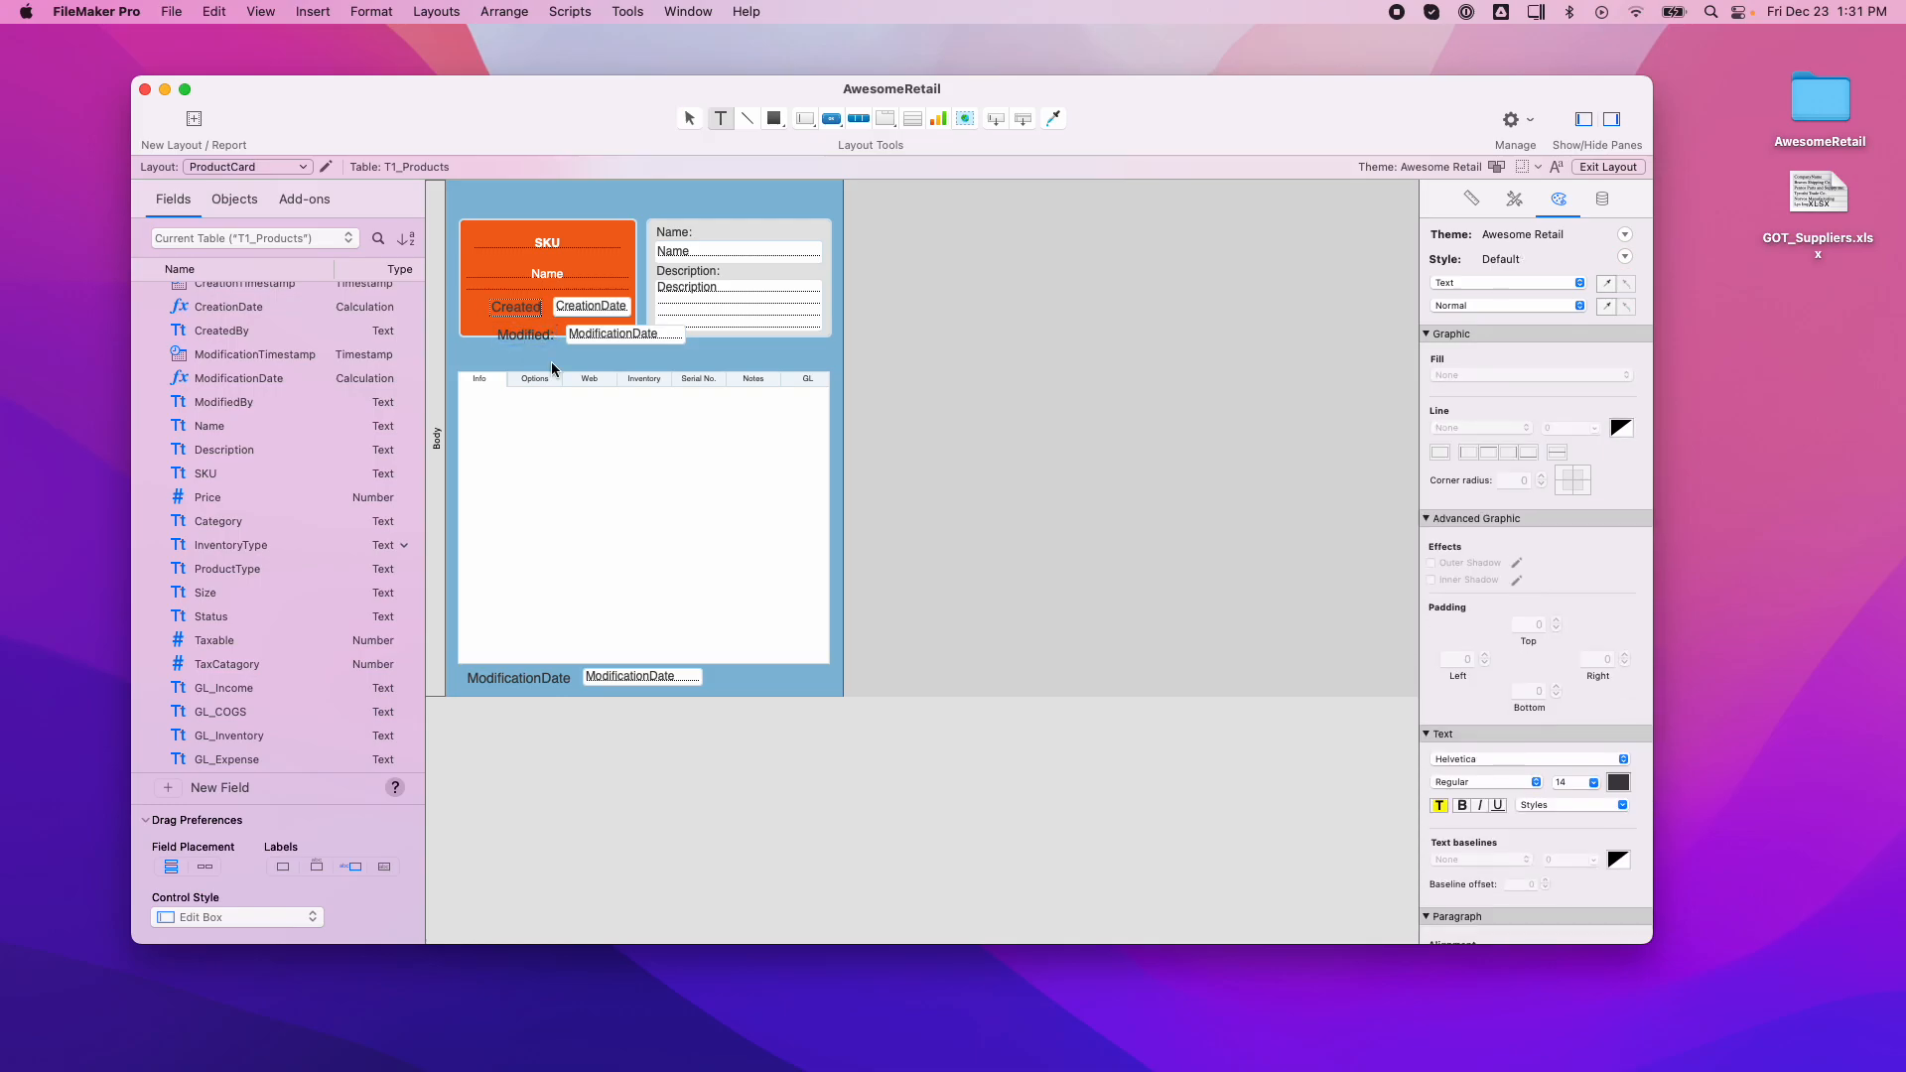
left_click(529, 381)
Apply the TransparentInfoBox_Info_White style to the CreationDate and ModificationDate fields in the orange box.
left_click(582, 309)
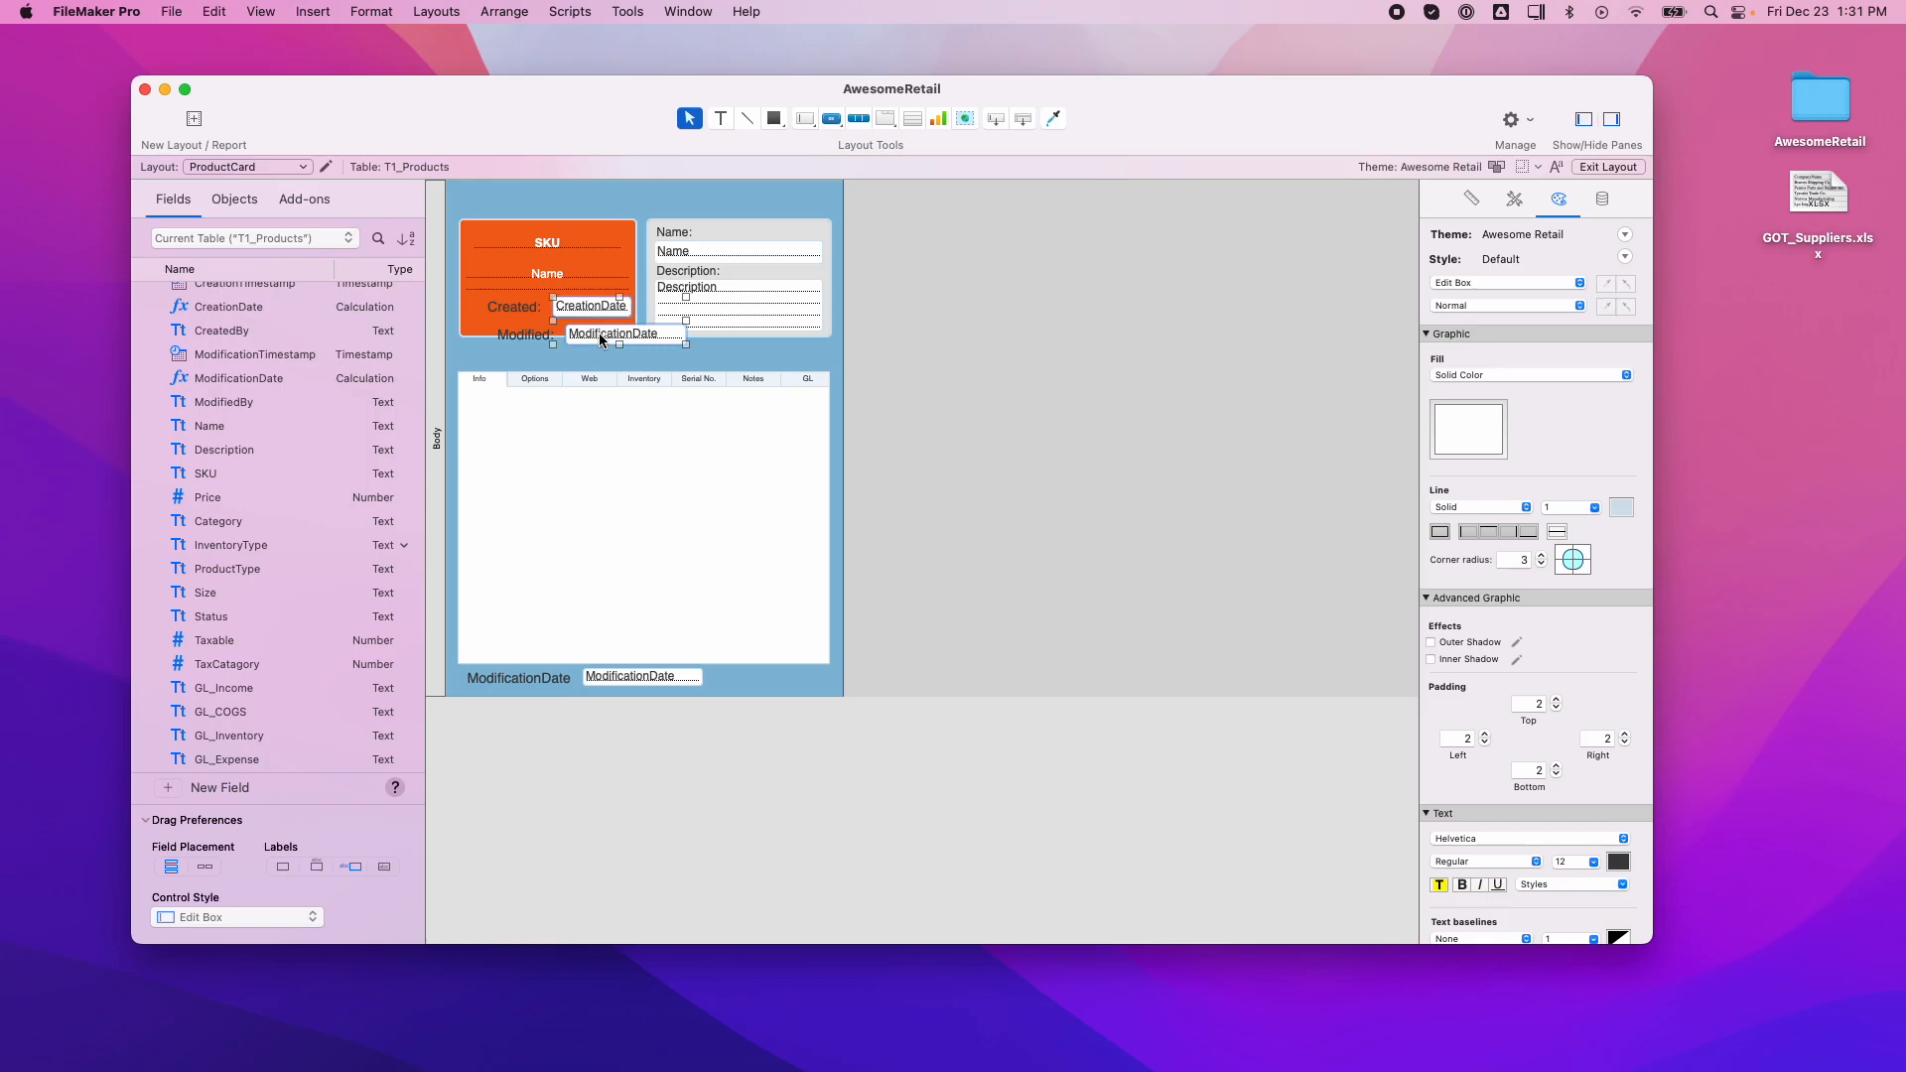
left_click(1514, 199)
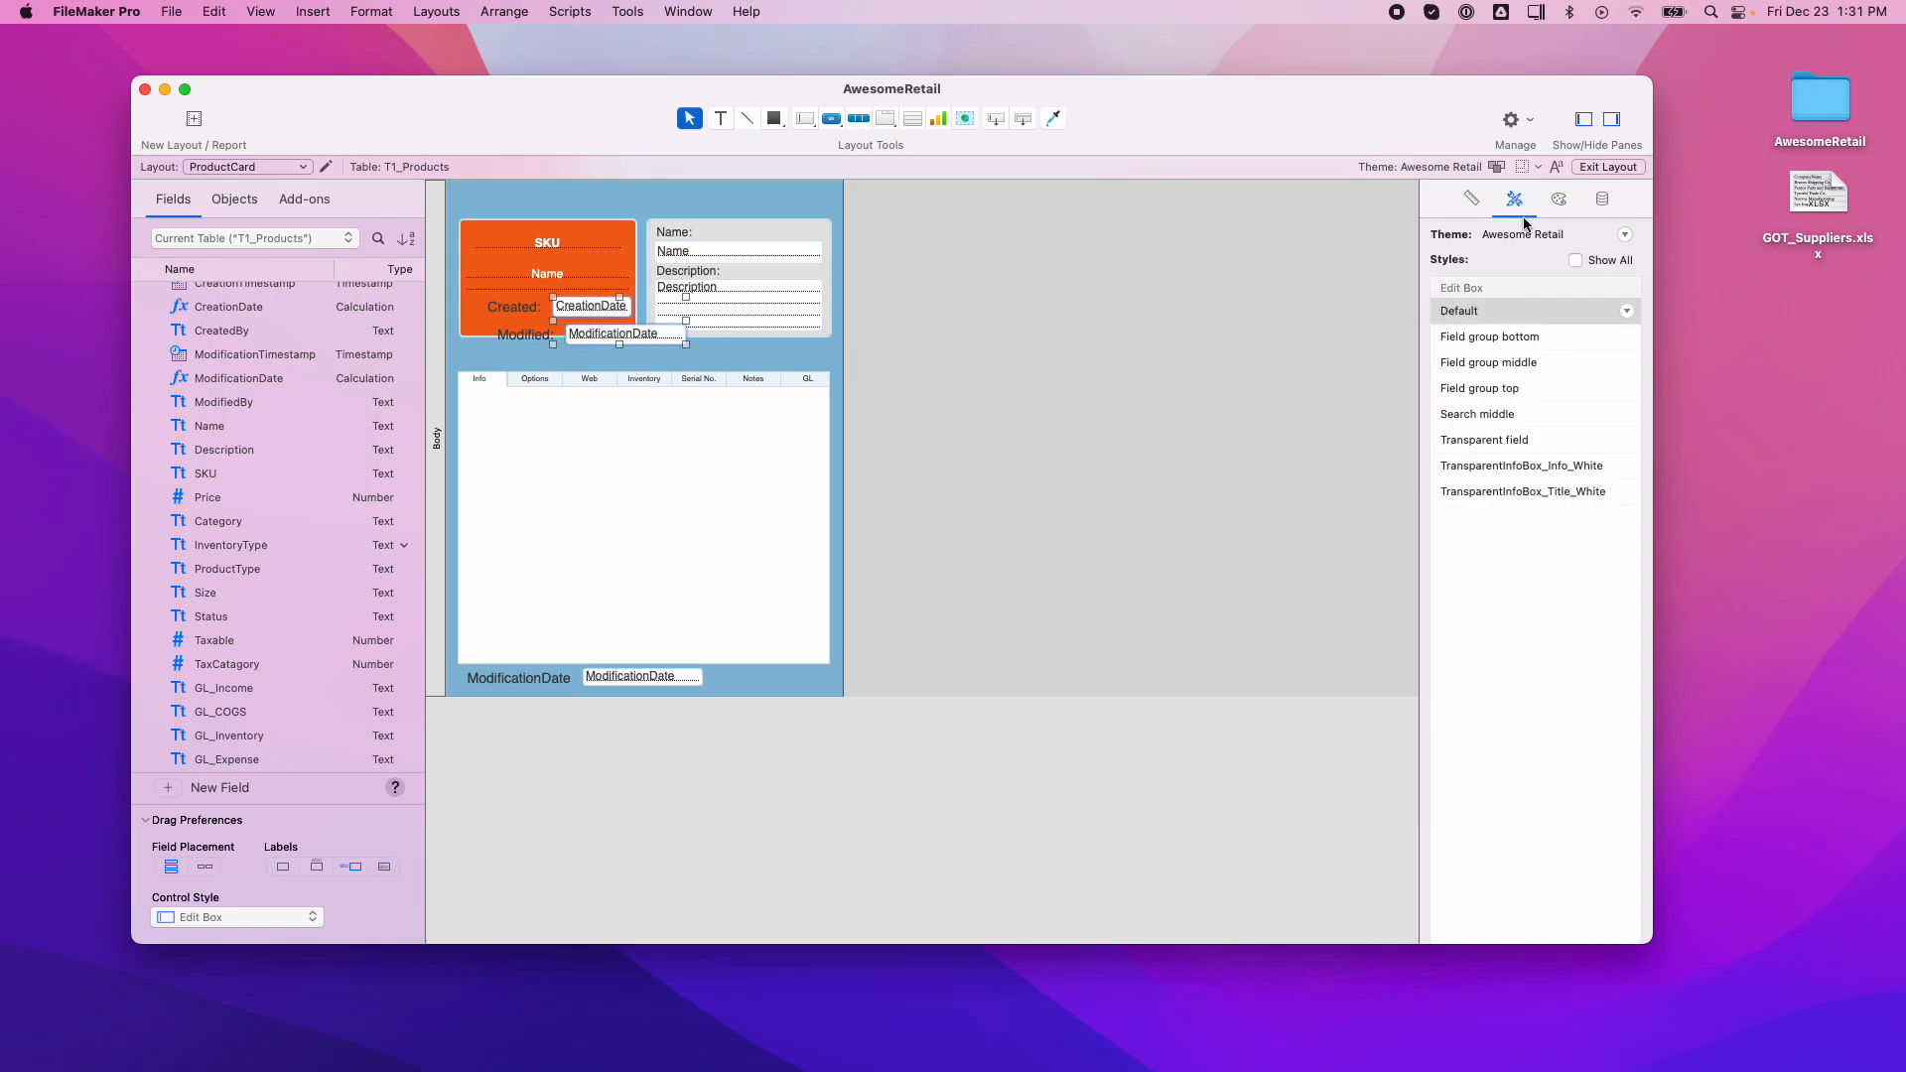
left_click(1547, 468)
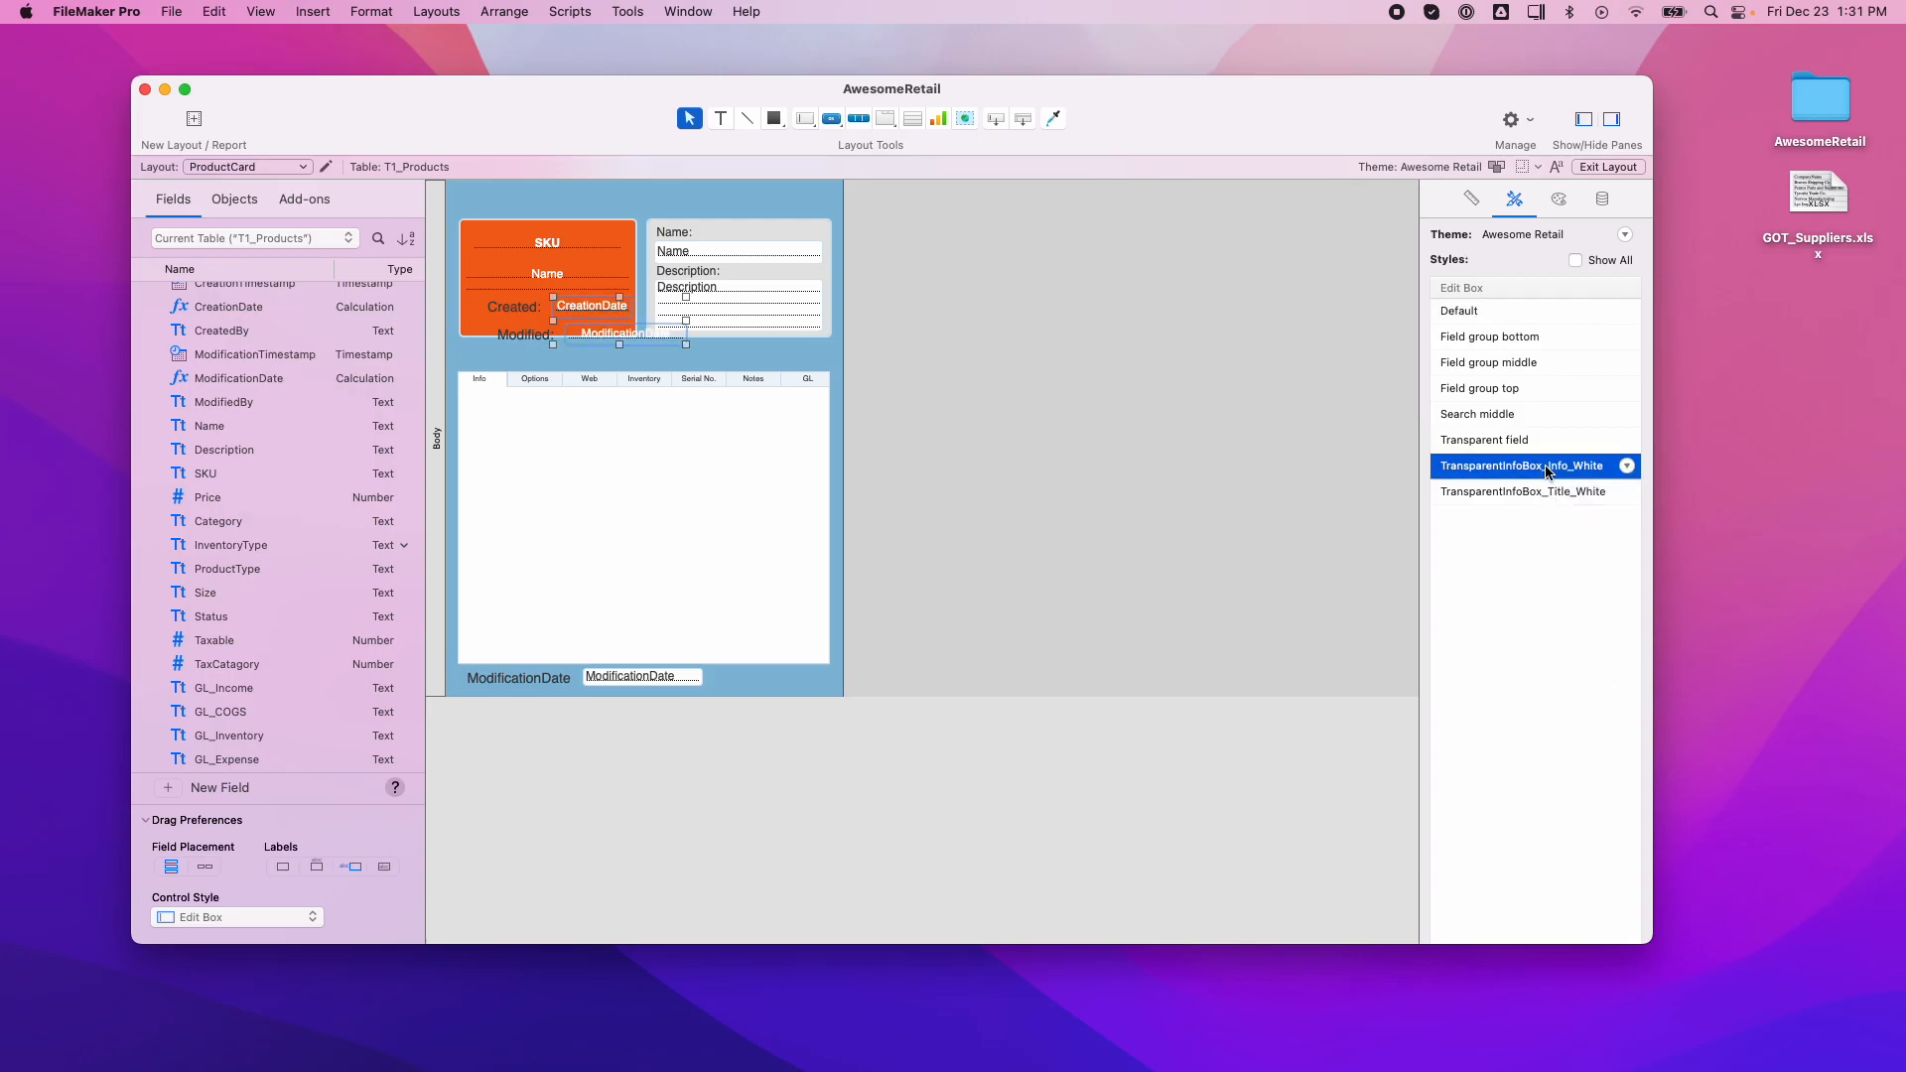
Set the text color of the "Created:" and "Modified:" labels to white.
left_click(524, 309)
left_click(533, 340, "shift")
left_click(1558, 200)
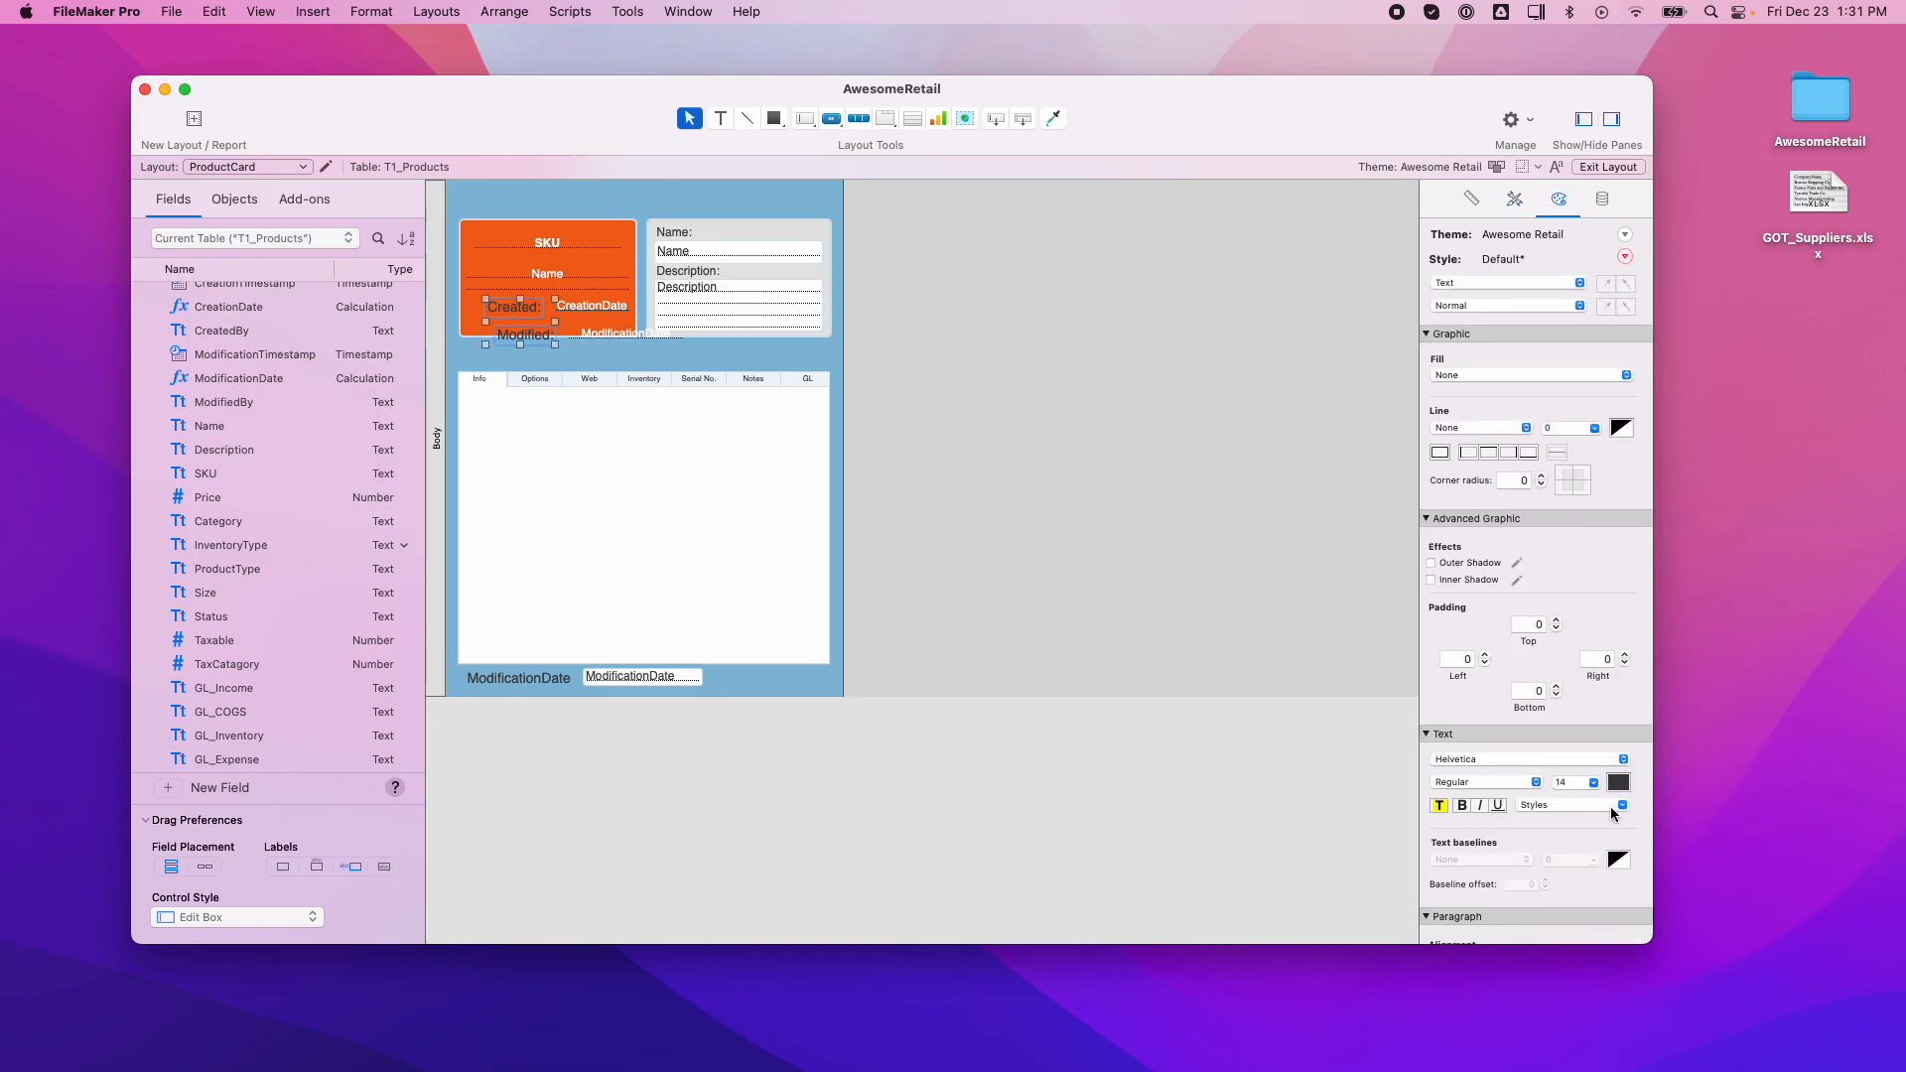
left_click(1615, 789)
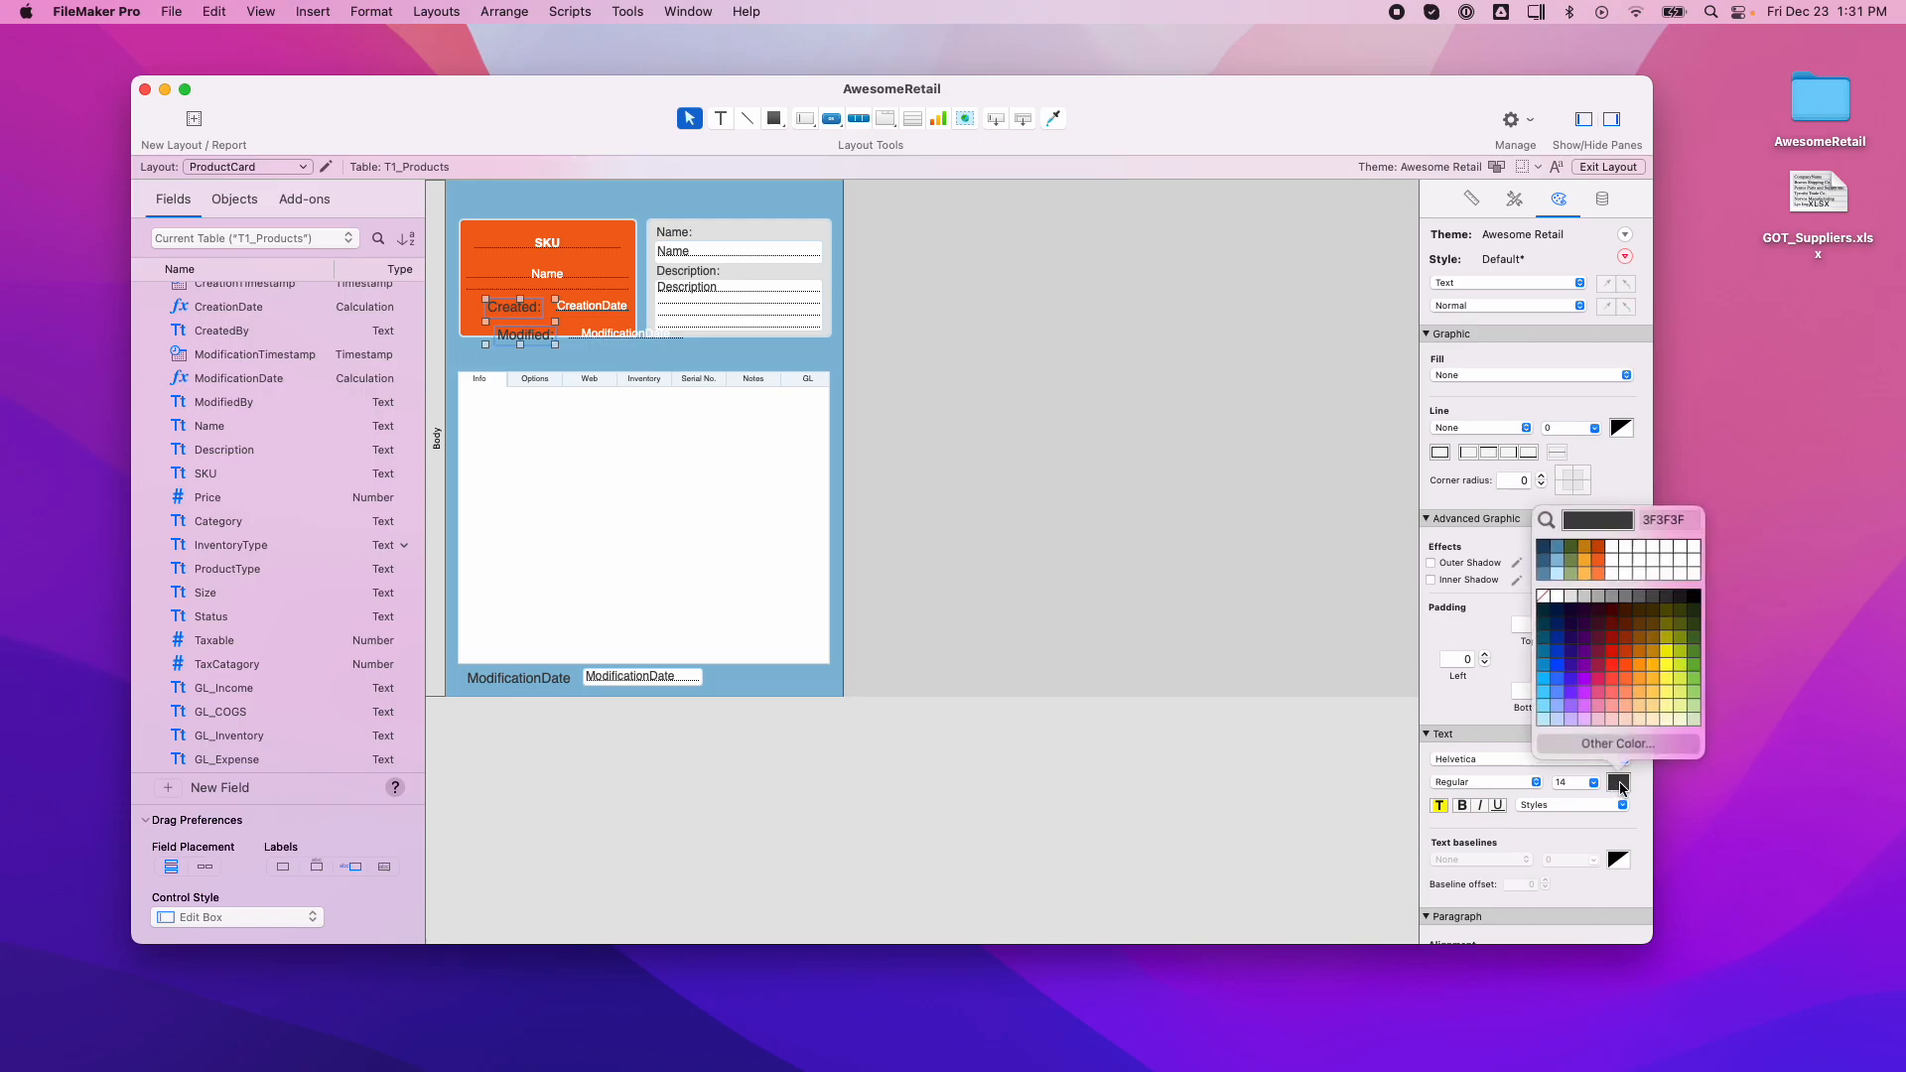
left_click(1616, 539)
left_click(1092, 481)
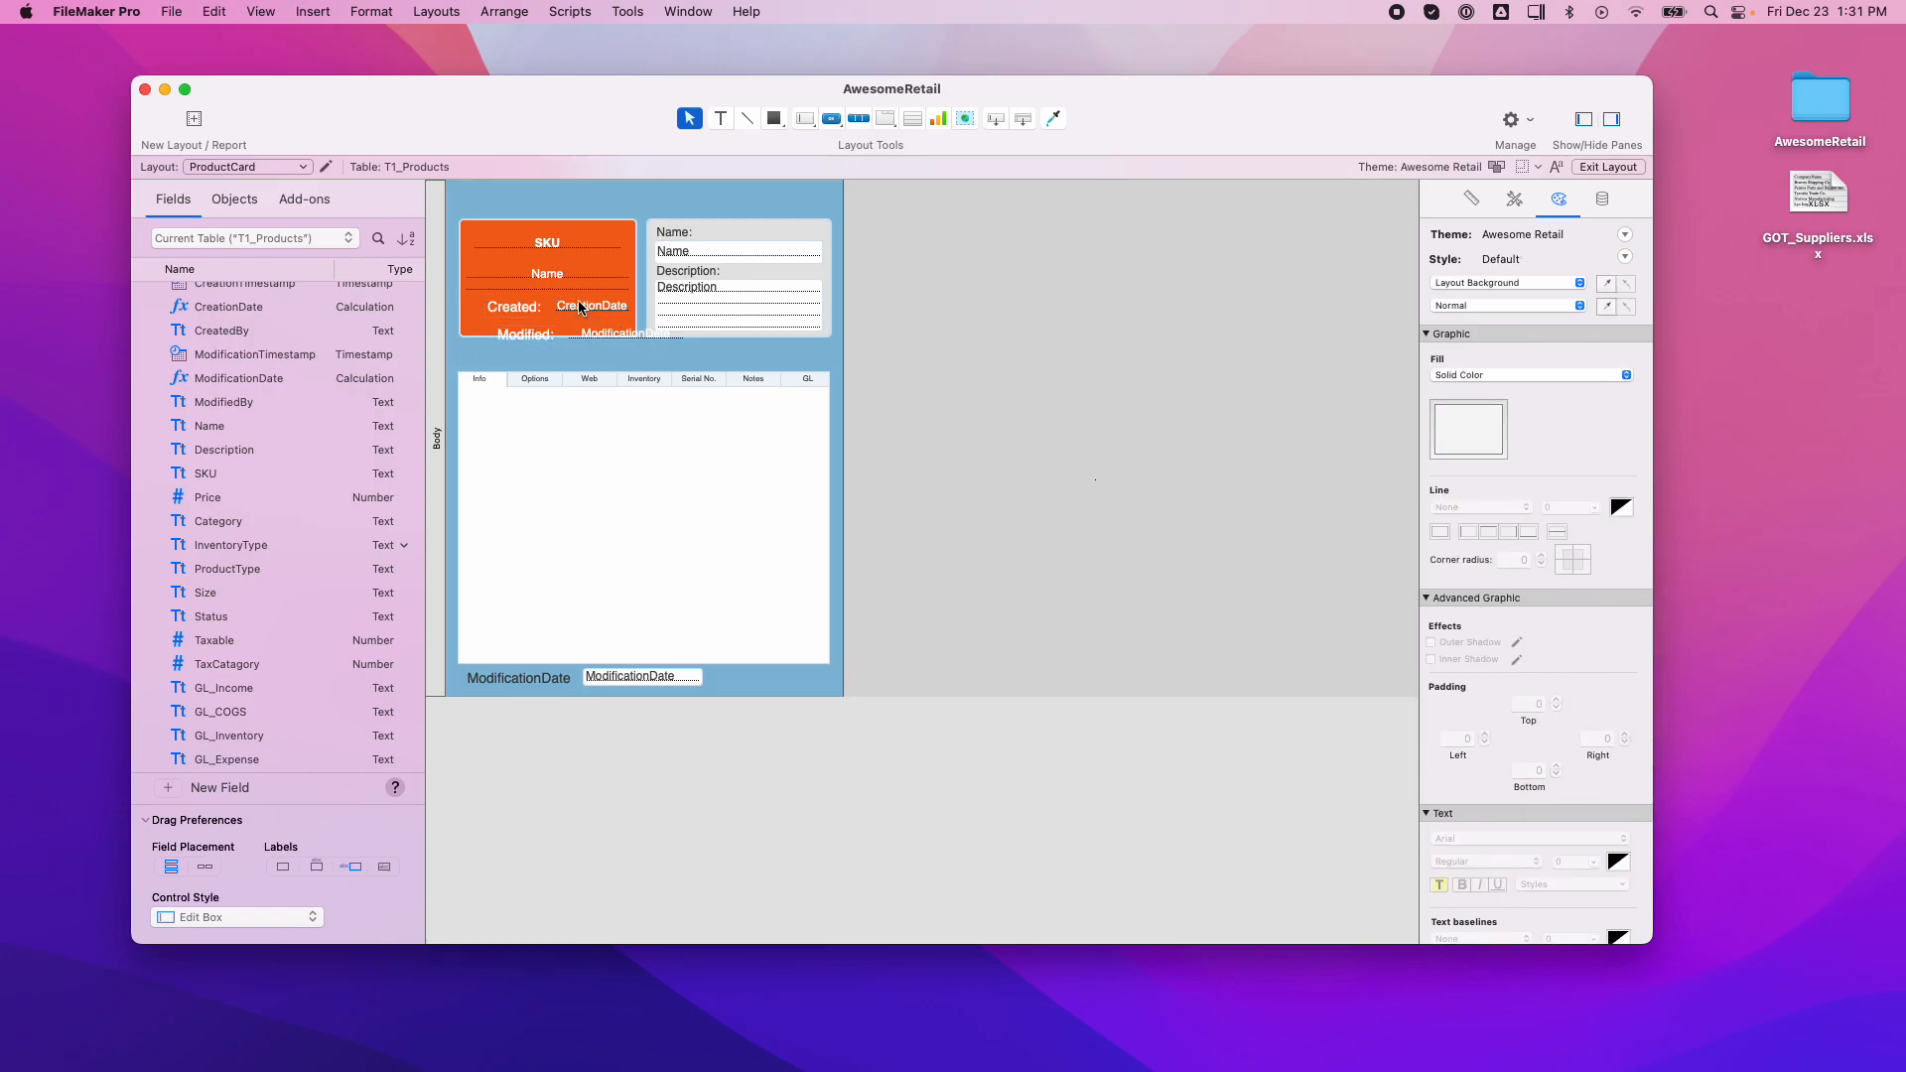
Line up the CreationDate and ModificationDate fields beneath each other in the orange box and left-align their text.
left_click_drag(580, 311, 595, 313)
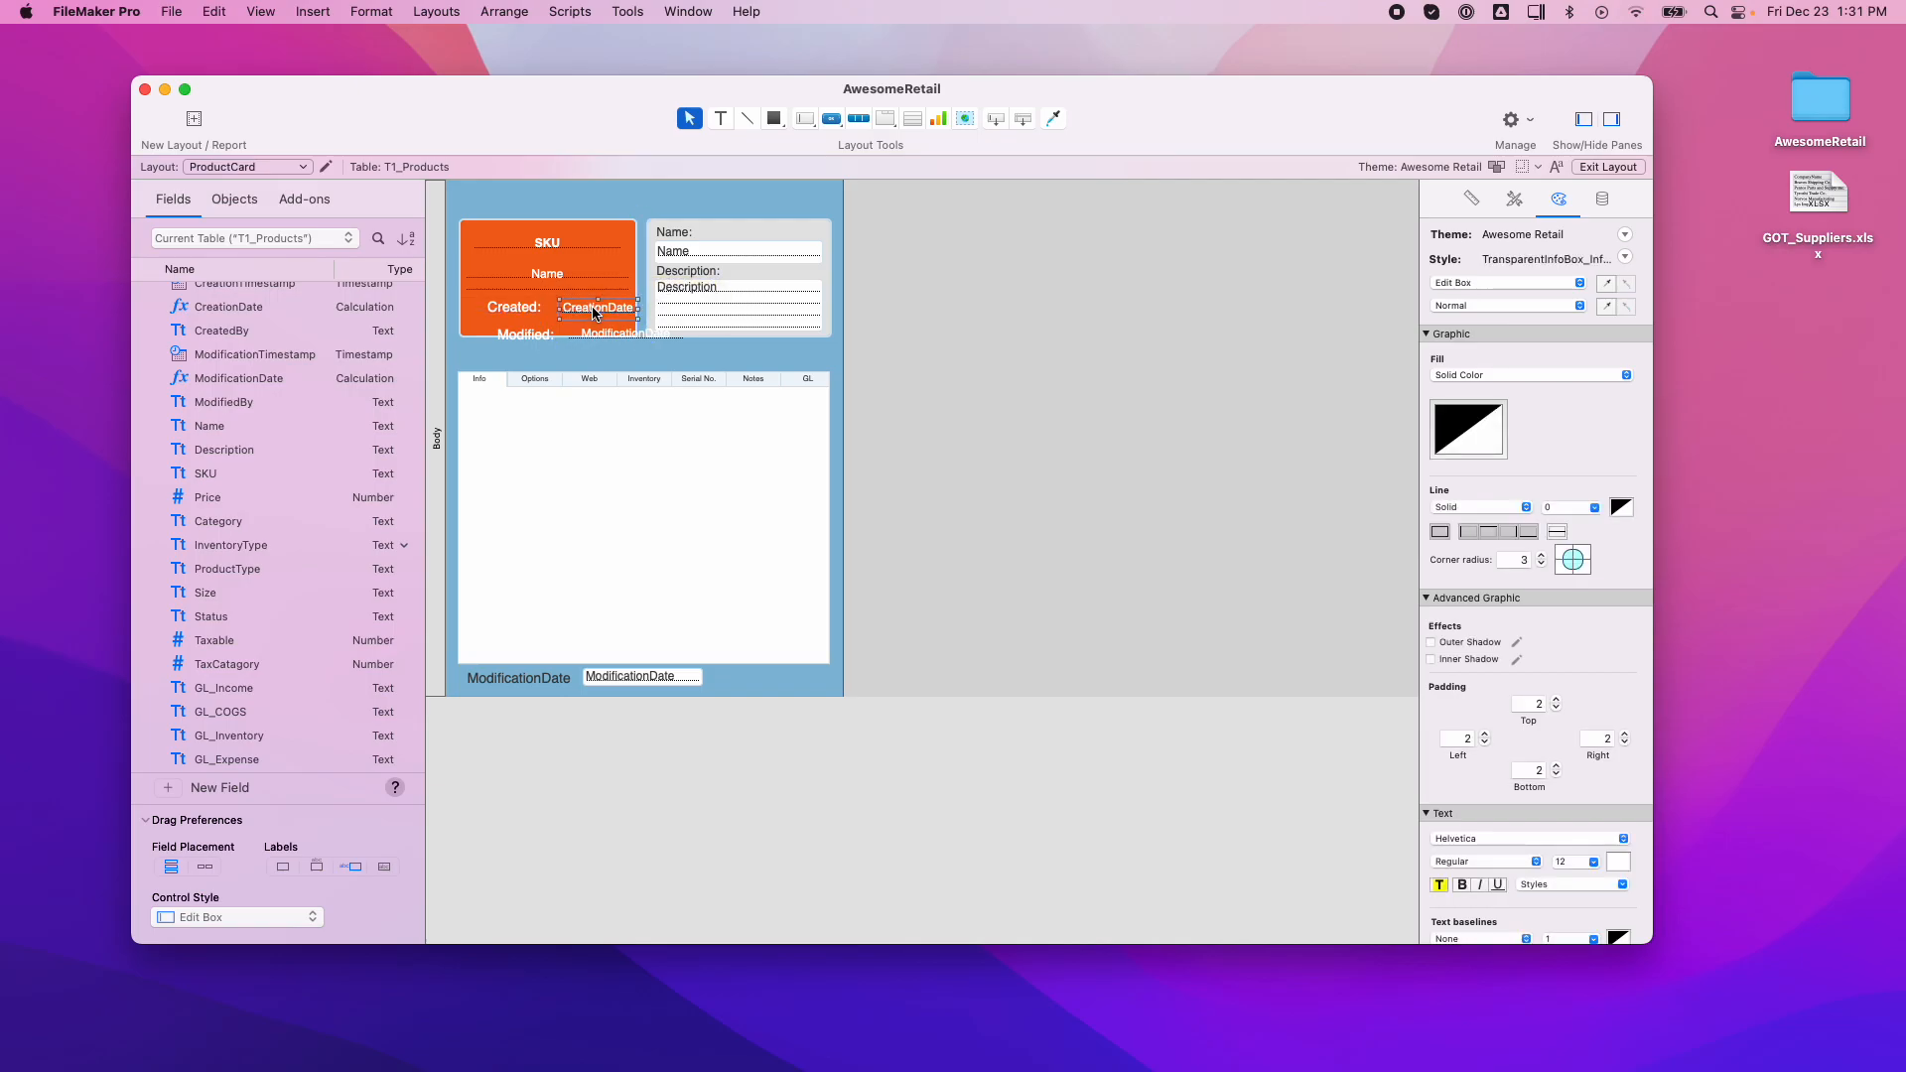
scroll(1552, 802, "down", 5)
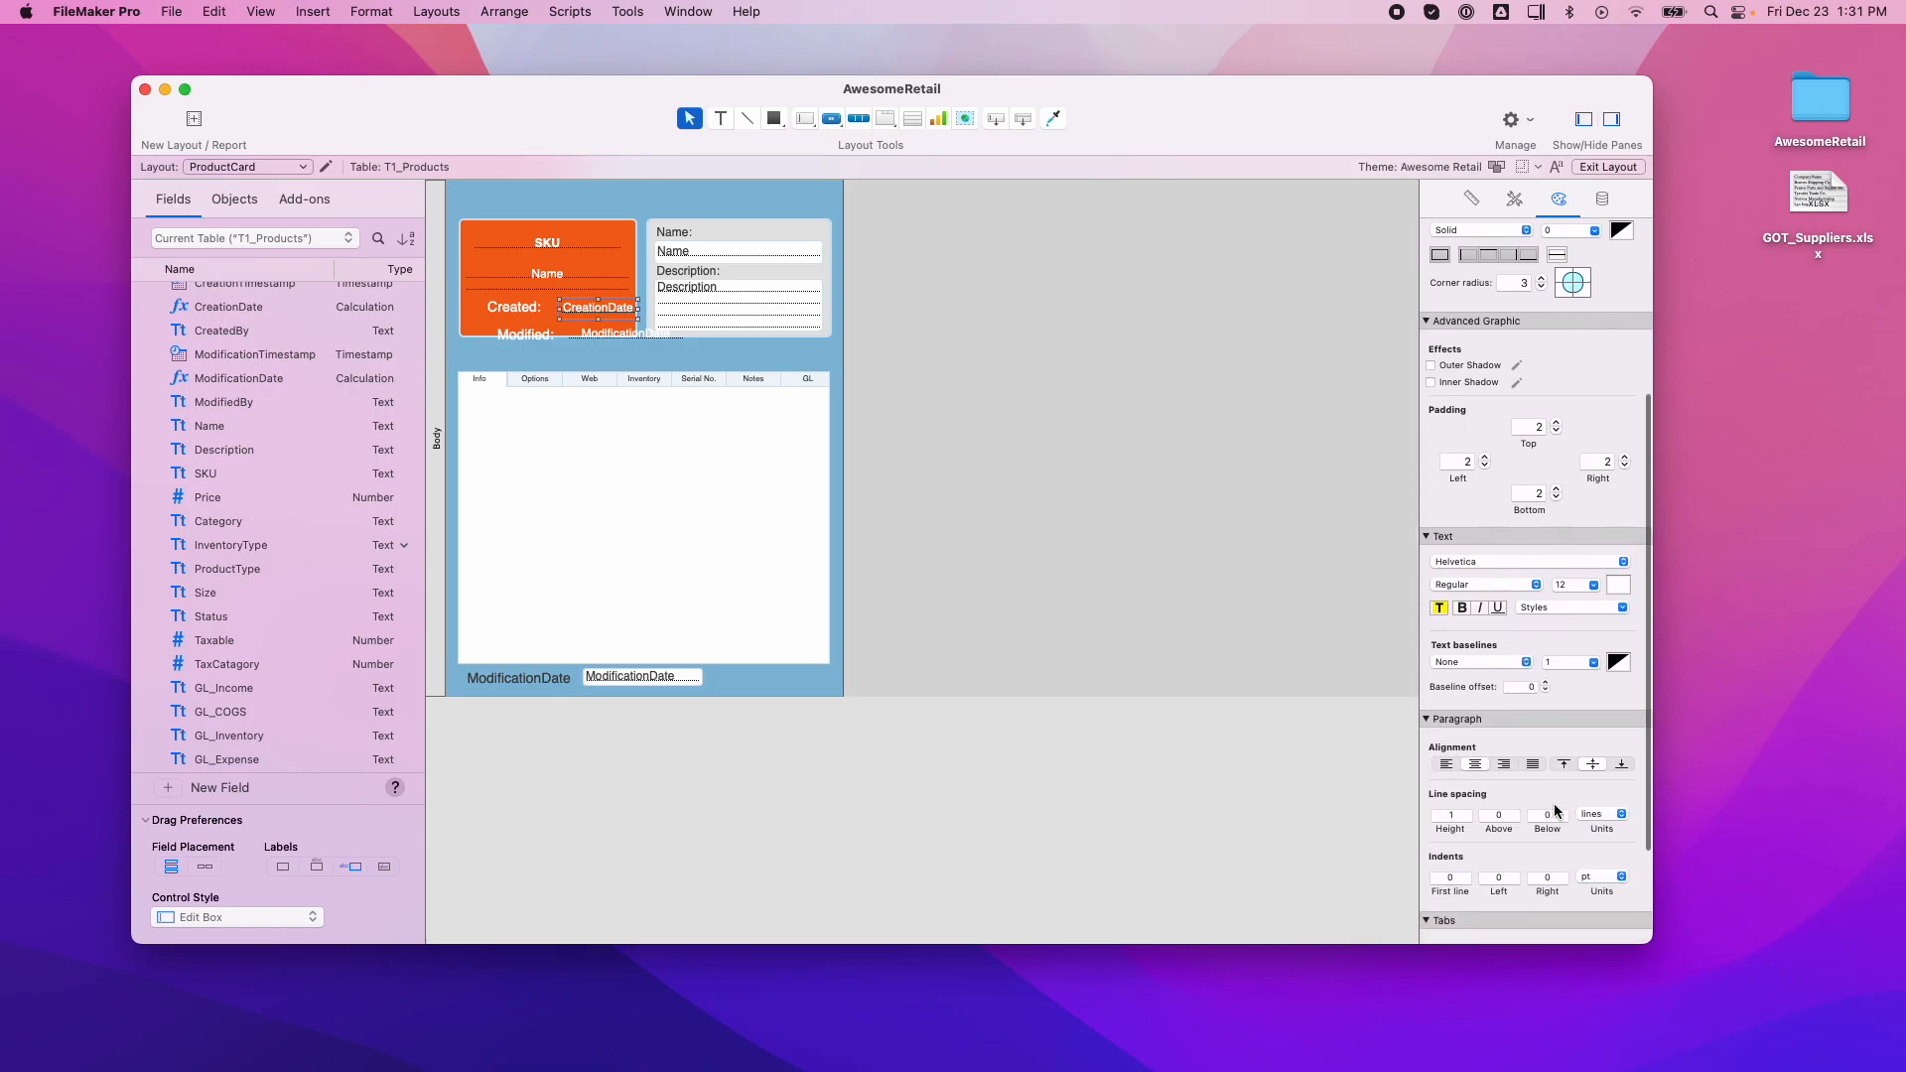
left_click(1446, 765)
left_click(601, 338)
left_click_drag(611, 337, 604, 331)
left_click(1449, 765)
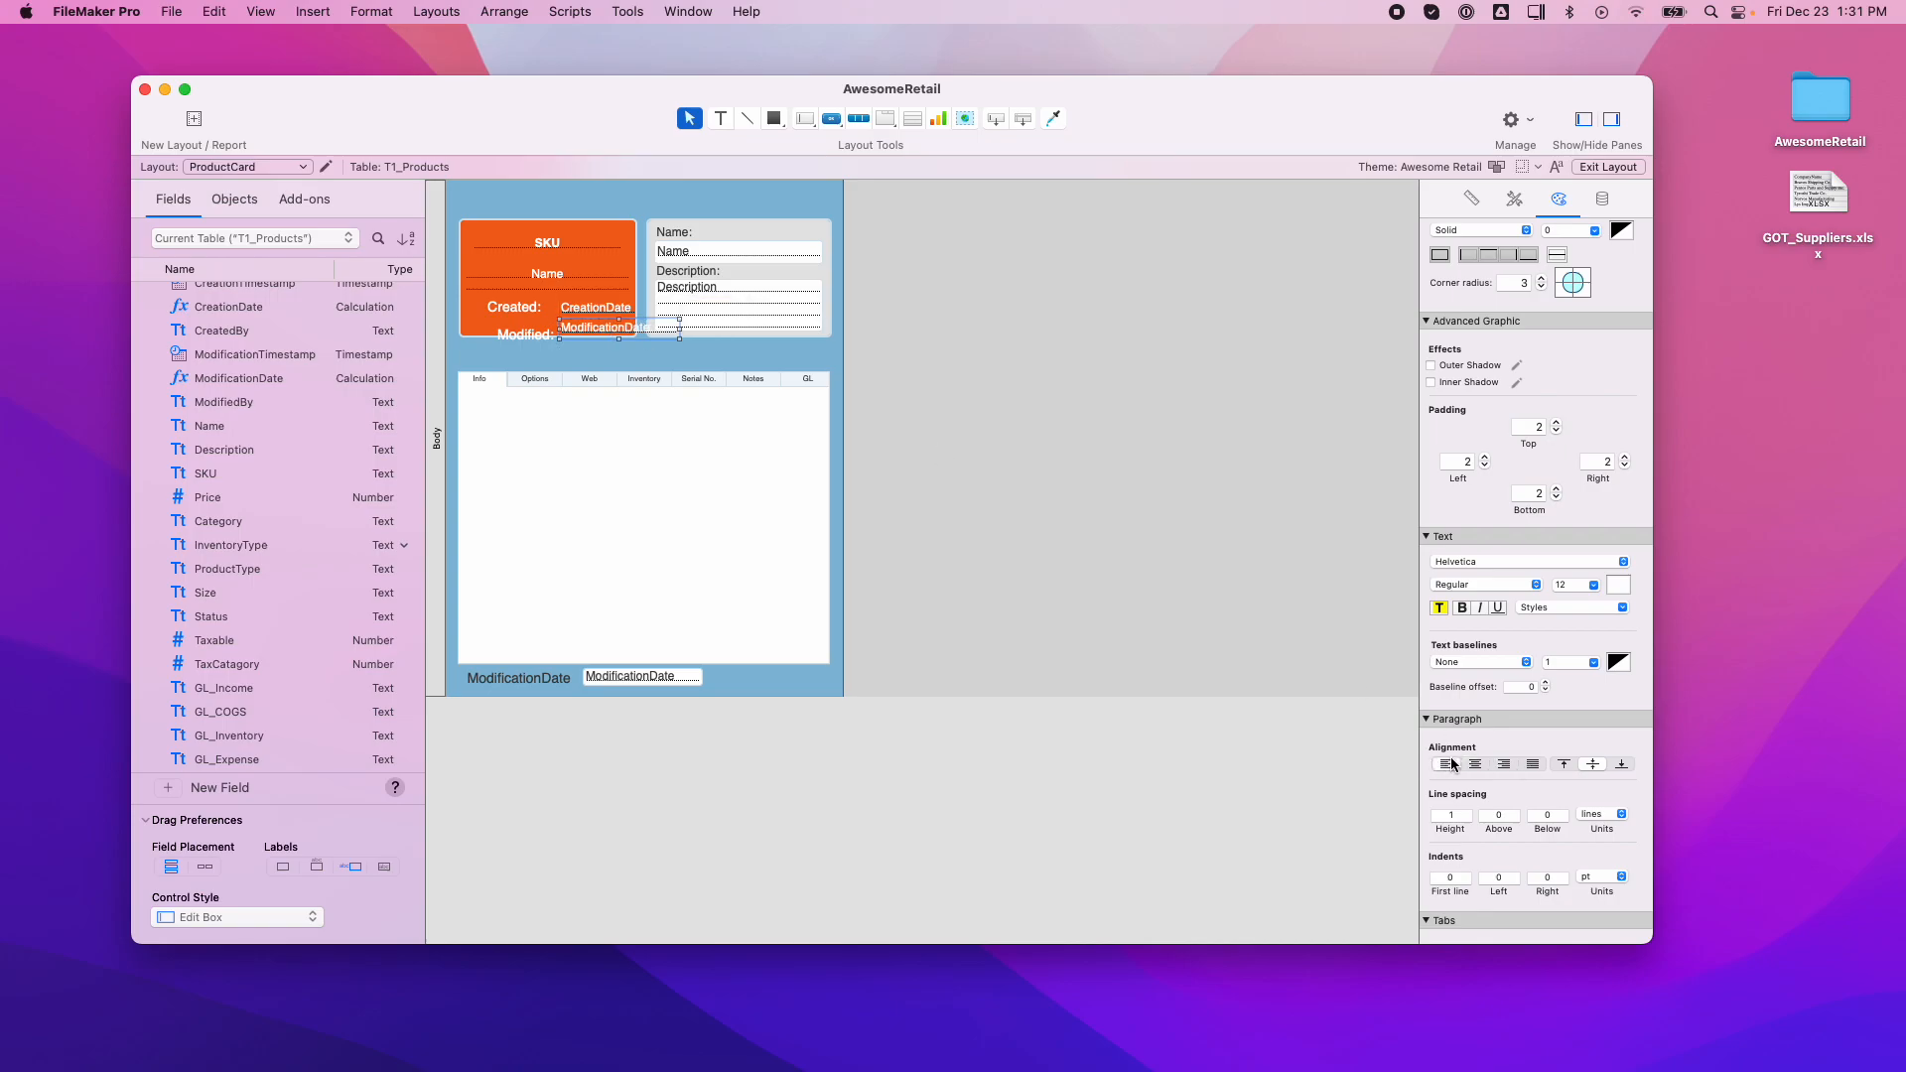
Set the font size to 9 for the CreationDate and ModificationDate fields and their "Created:" and "Modified:" labels.
left_click(1595, 586)
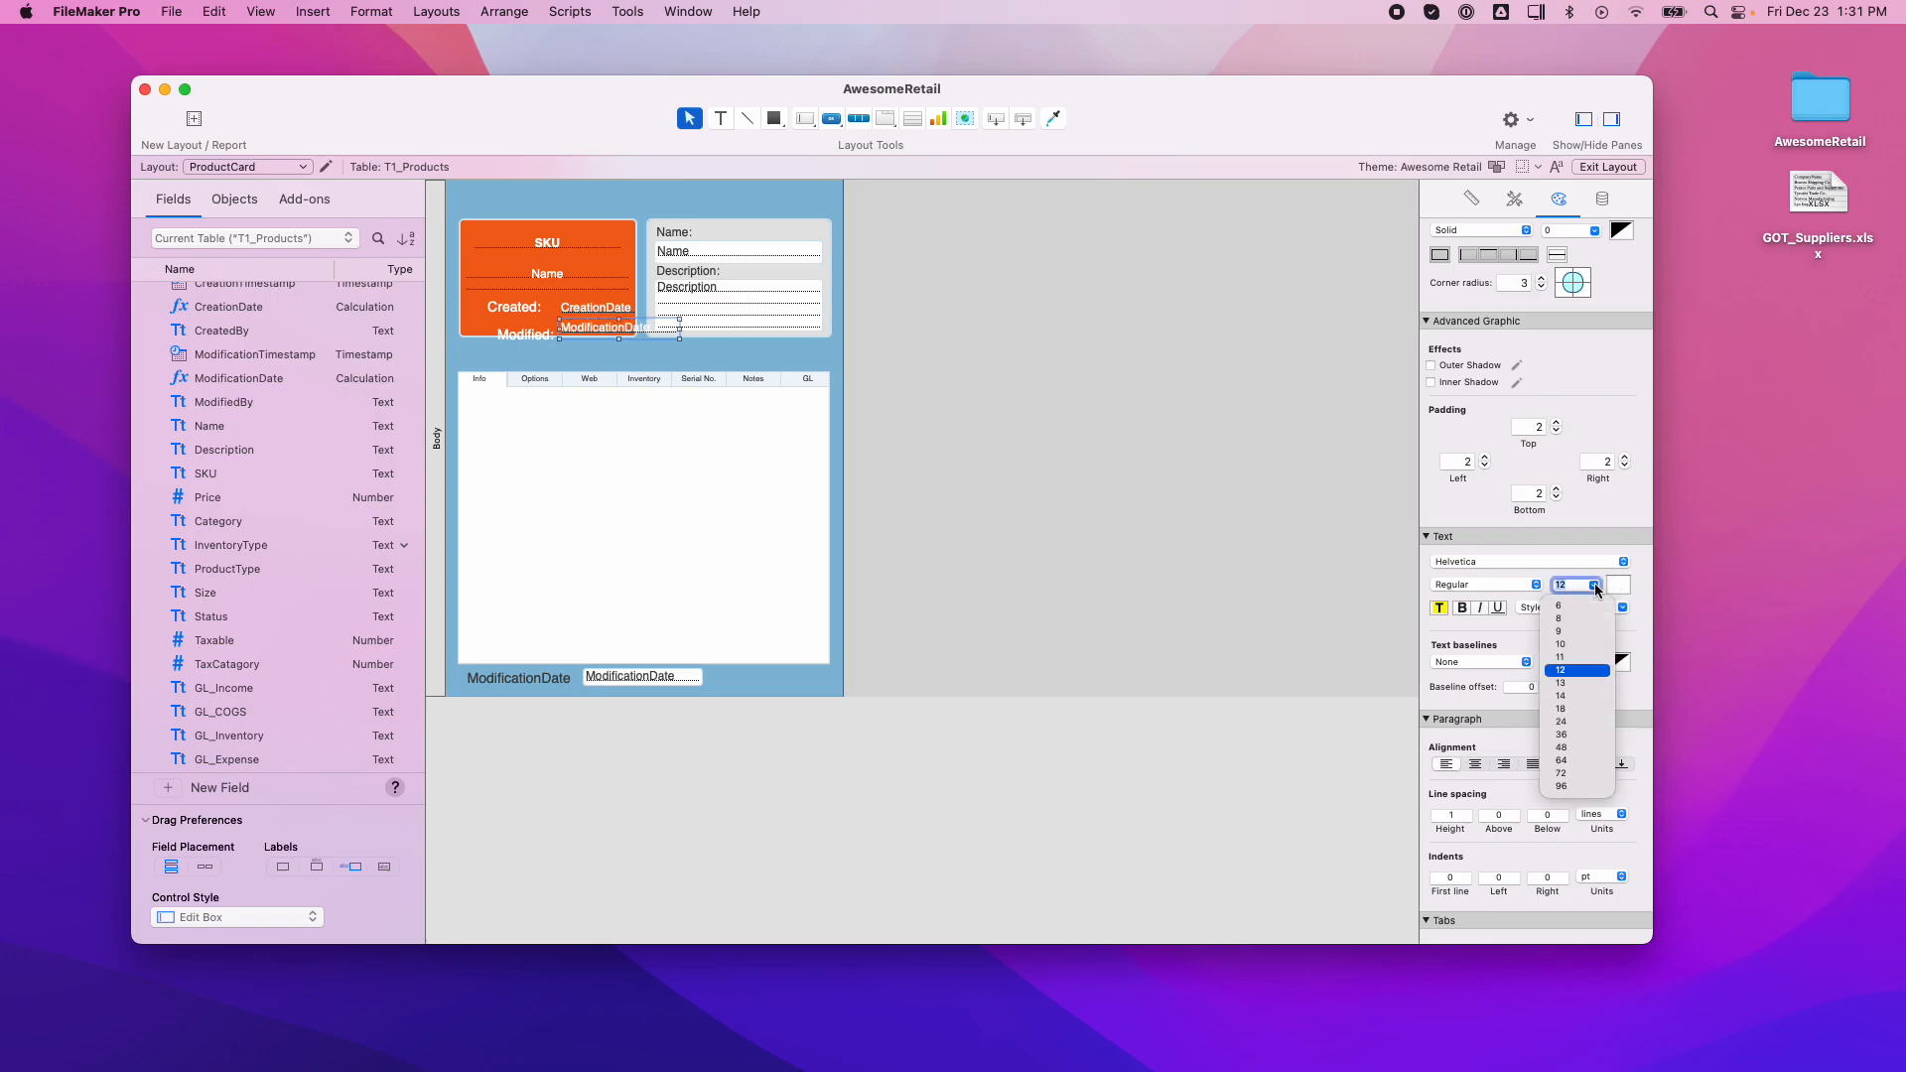
left_click(1562, 631)
left_click(607, 309)
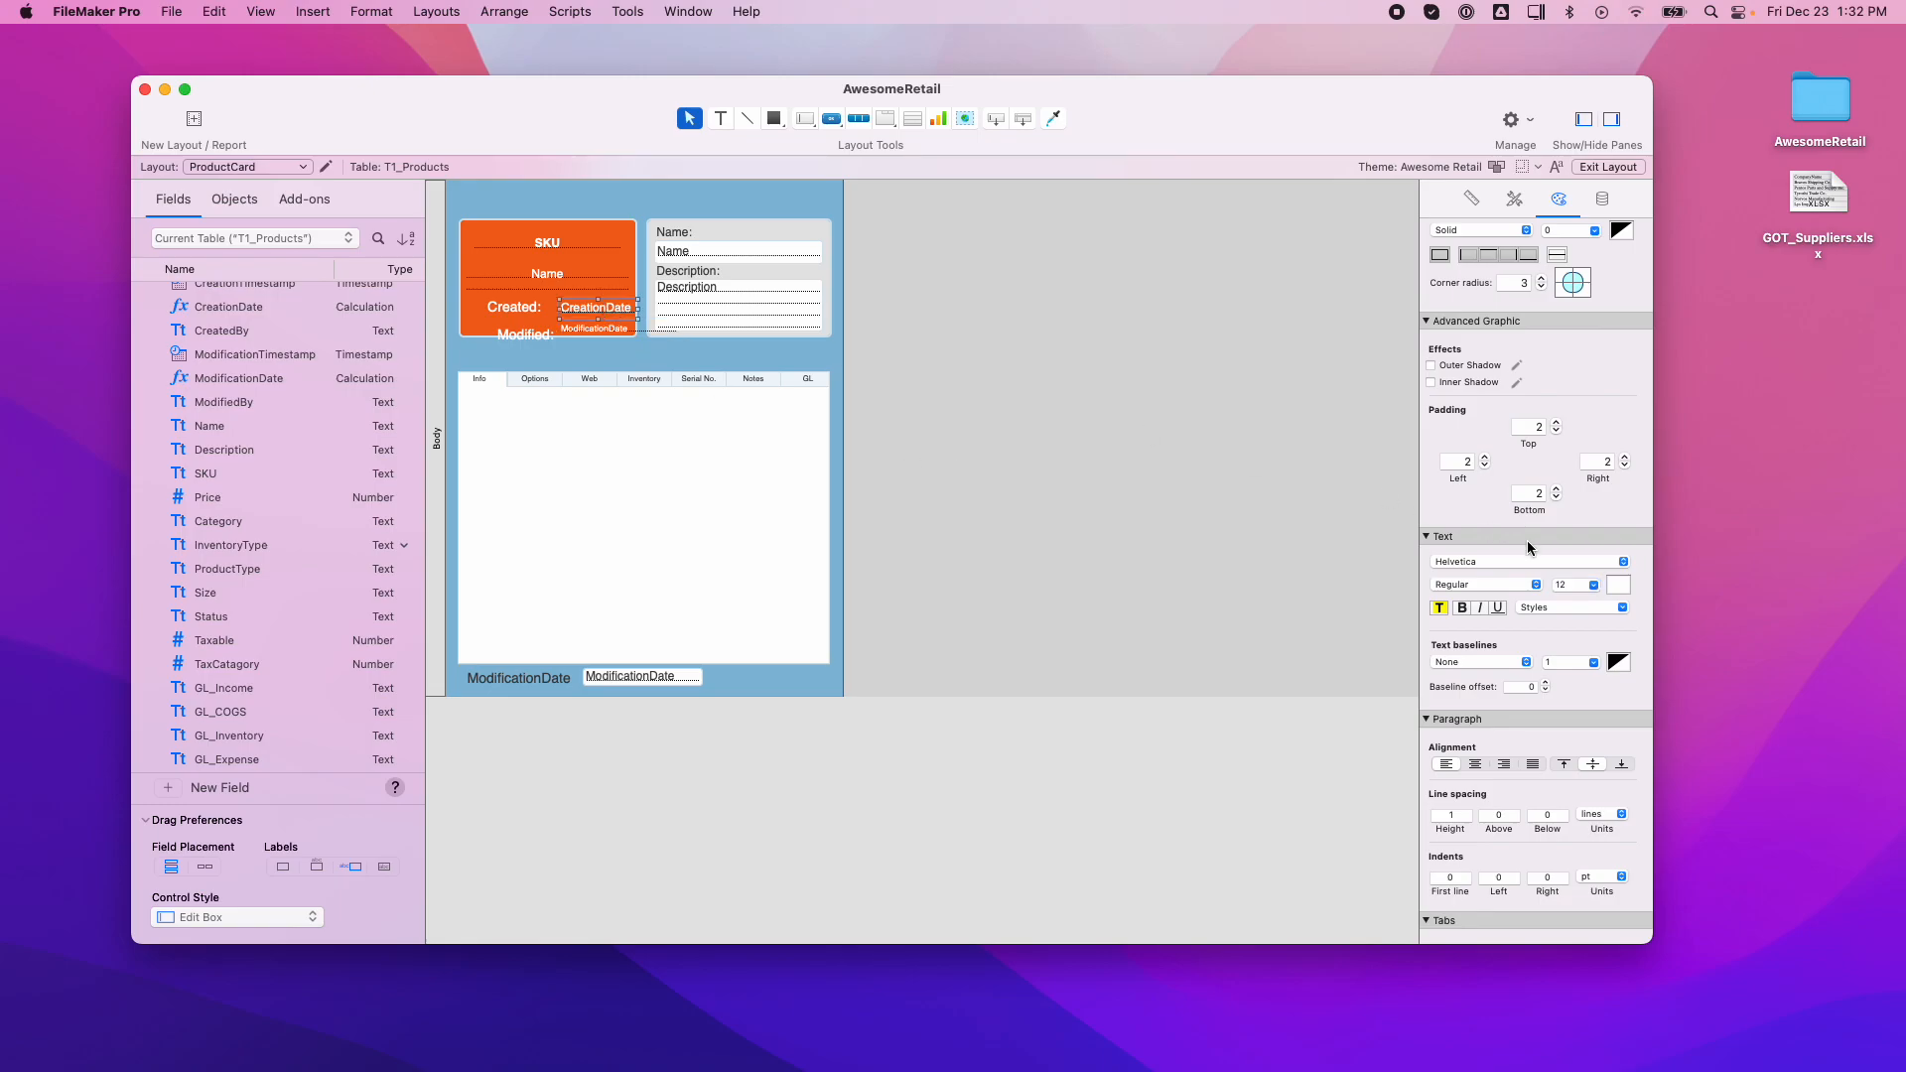
left_click(1591, 586)
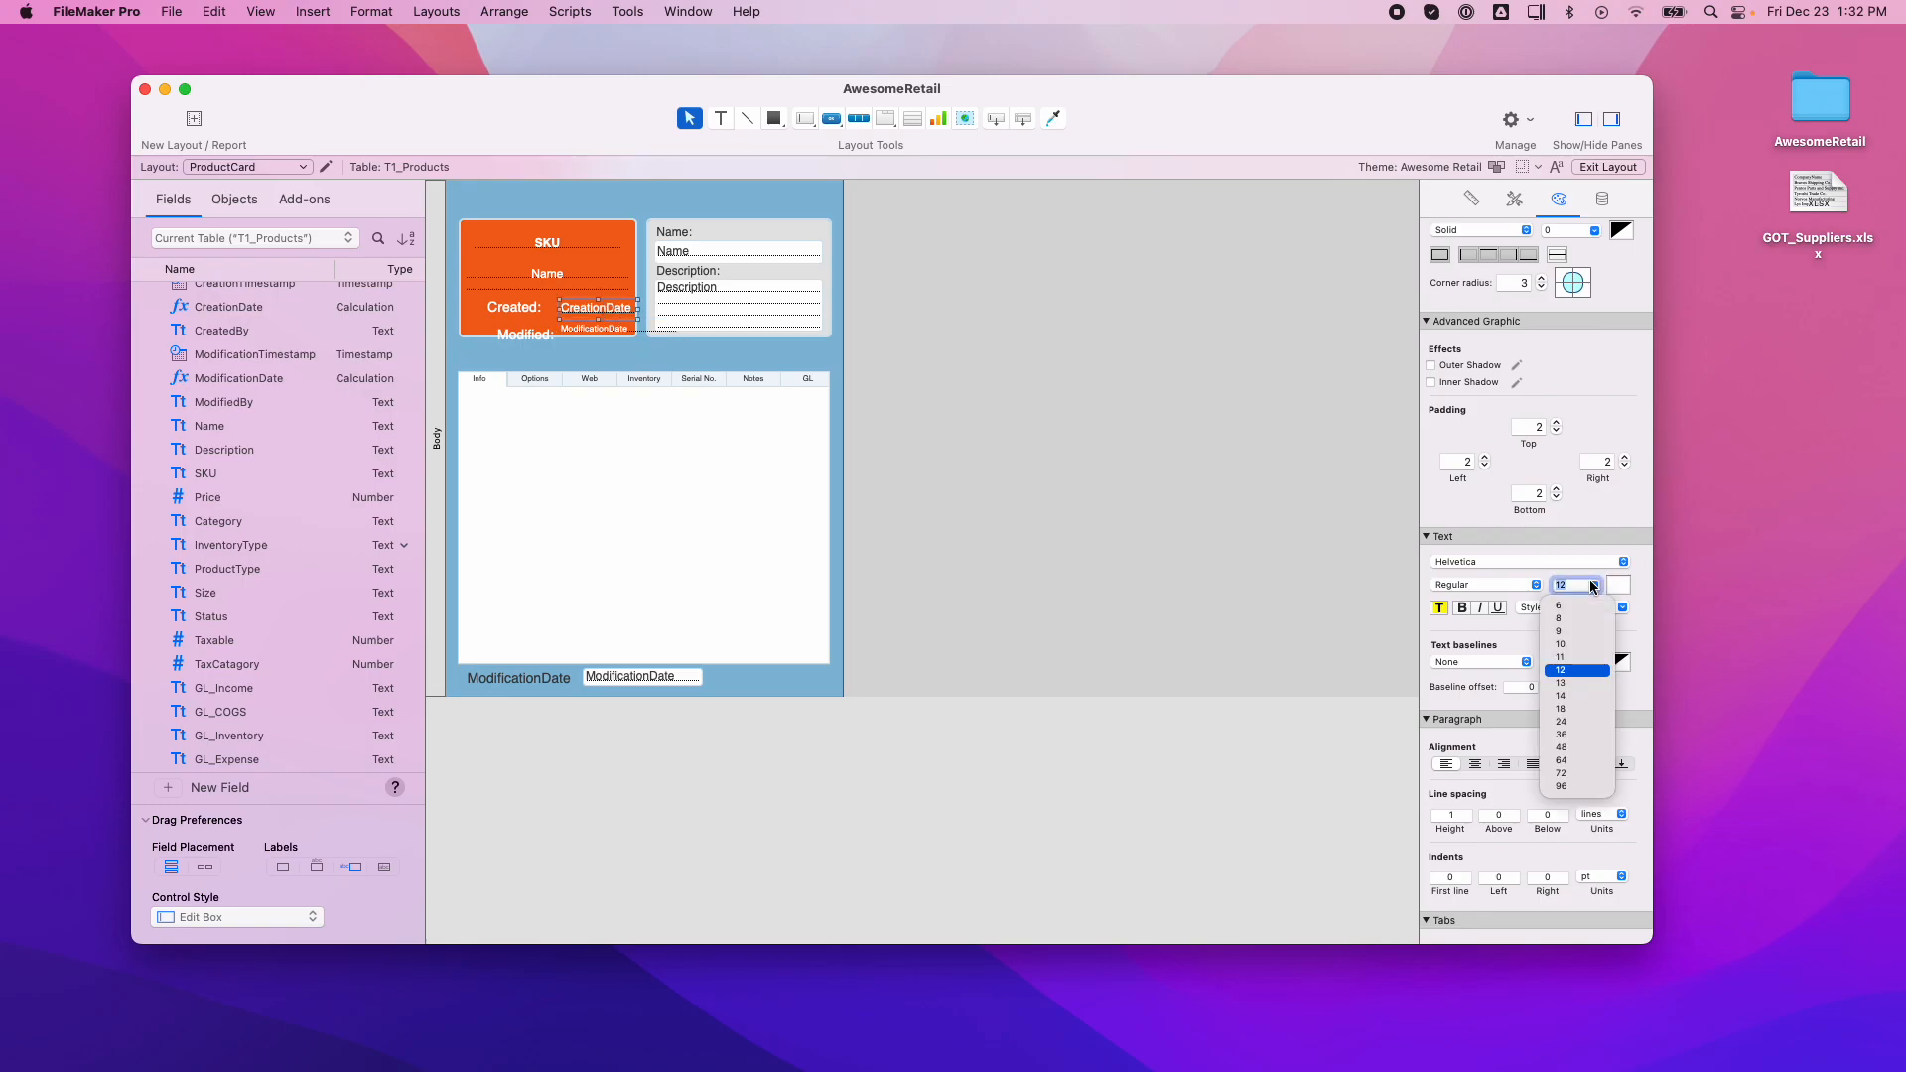
left_click(1565, 633)
left_click(526, 309)
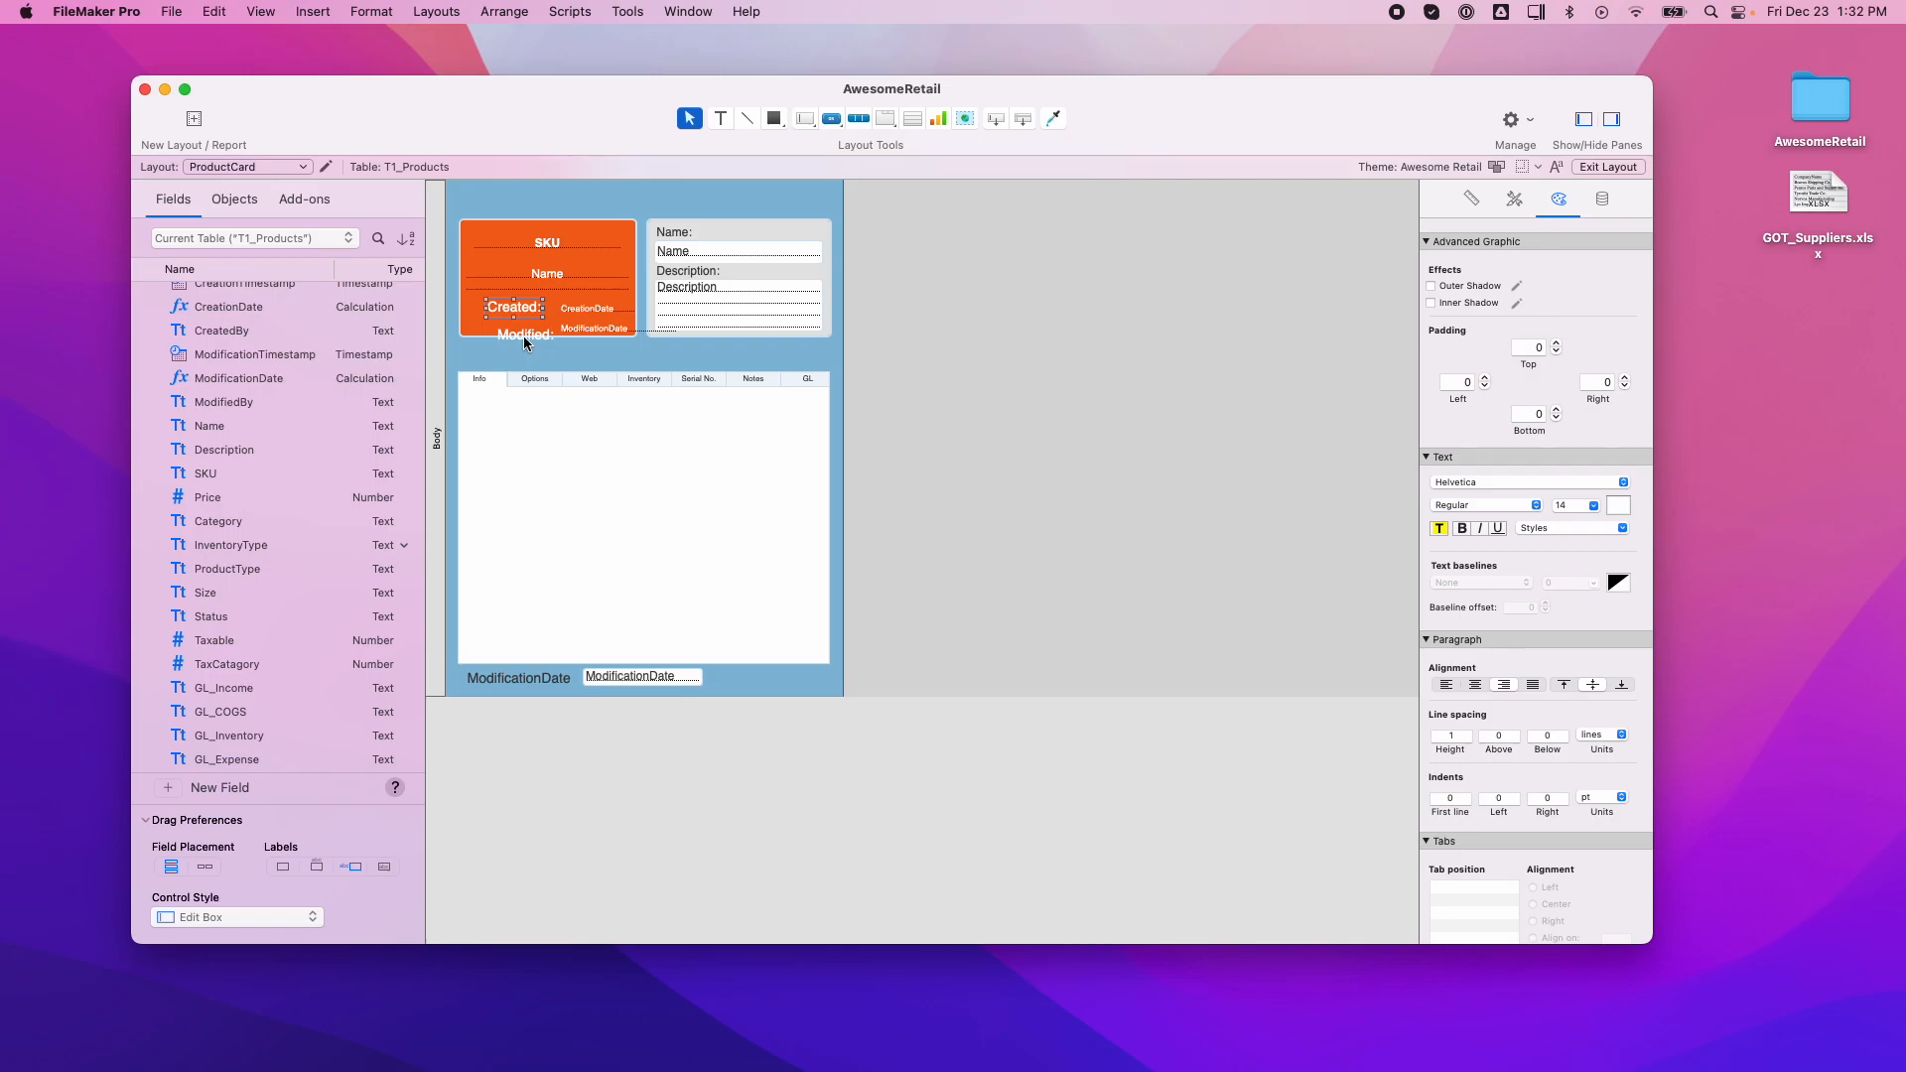
left_click(1592, 504)
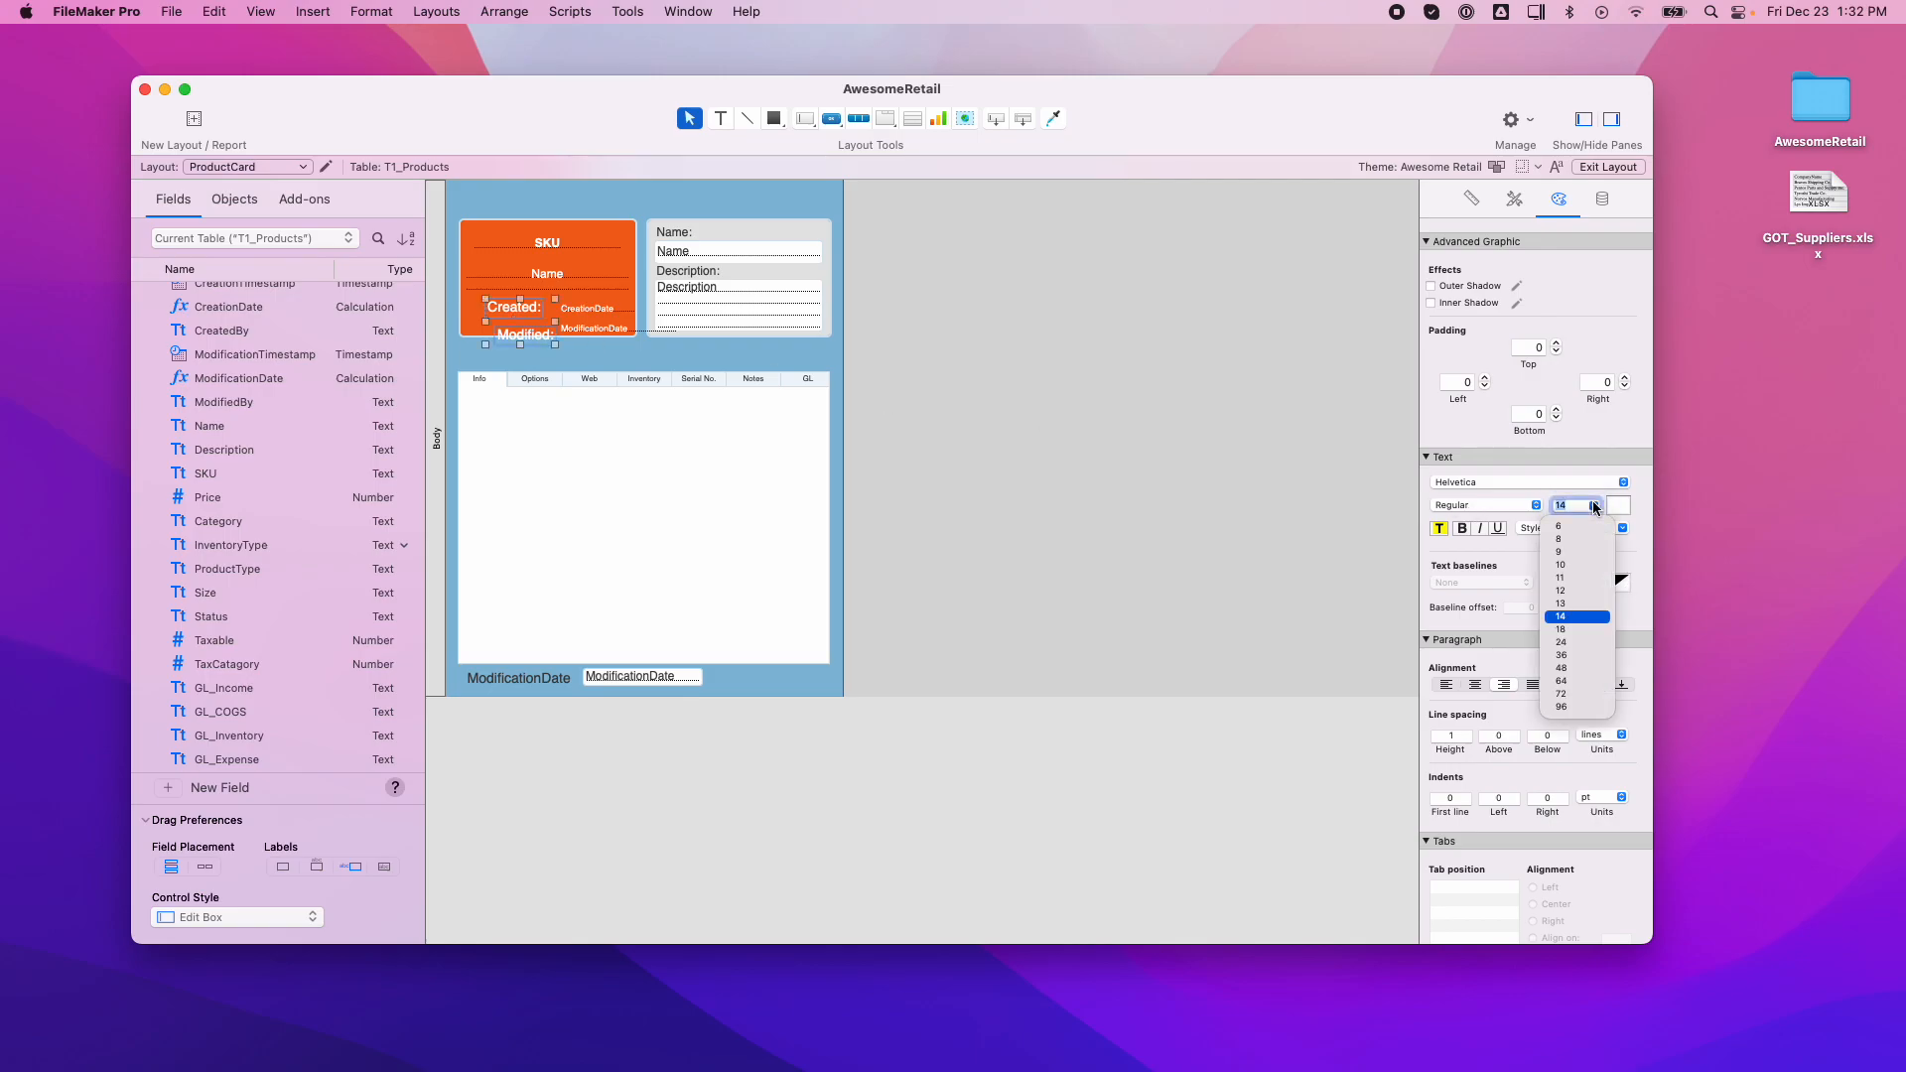
left_click(1559, 550)
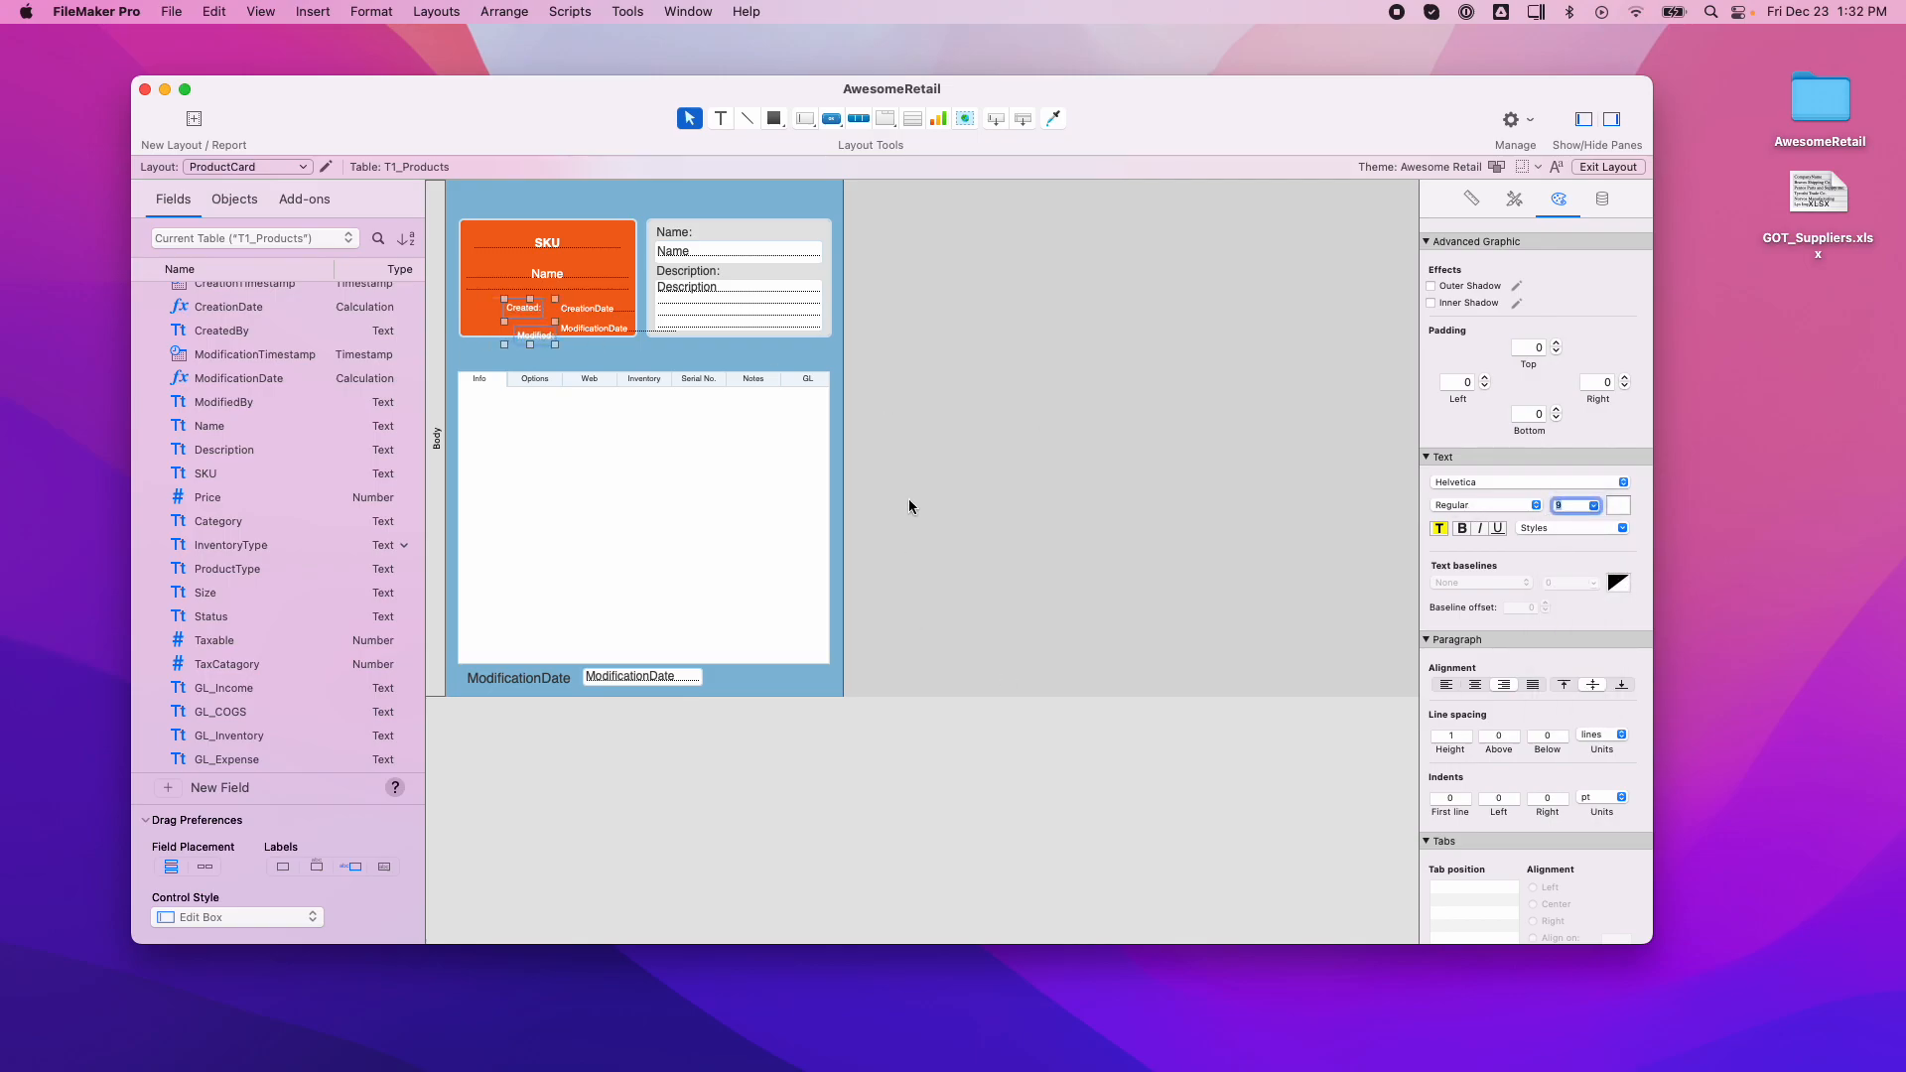
Narrow the ModificationDate field, move the "Created:" and "Modified:" labels close beside their fields, and view the record.
left_click(610, 331)
left_click_drag(662, 336, 551, 337)
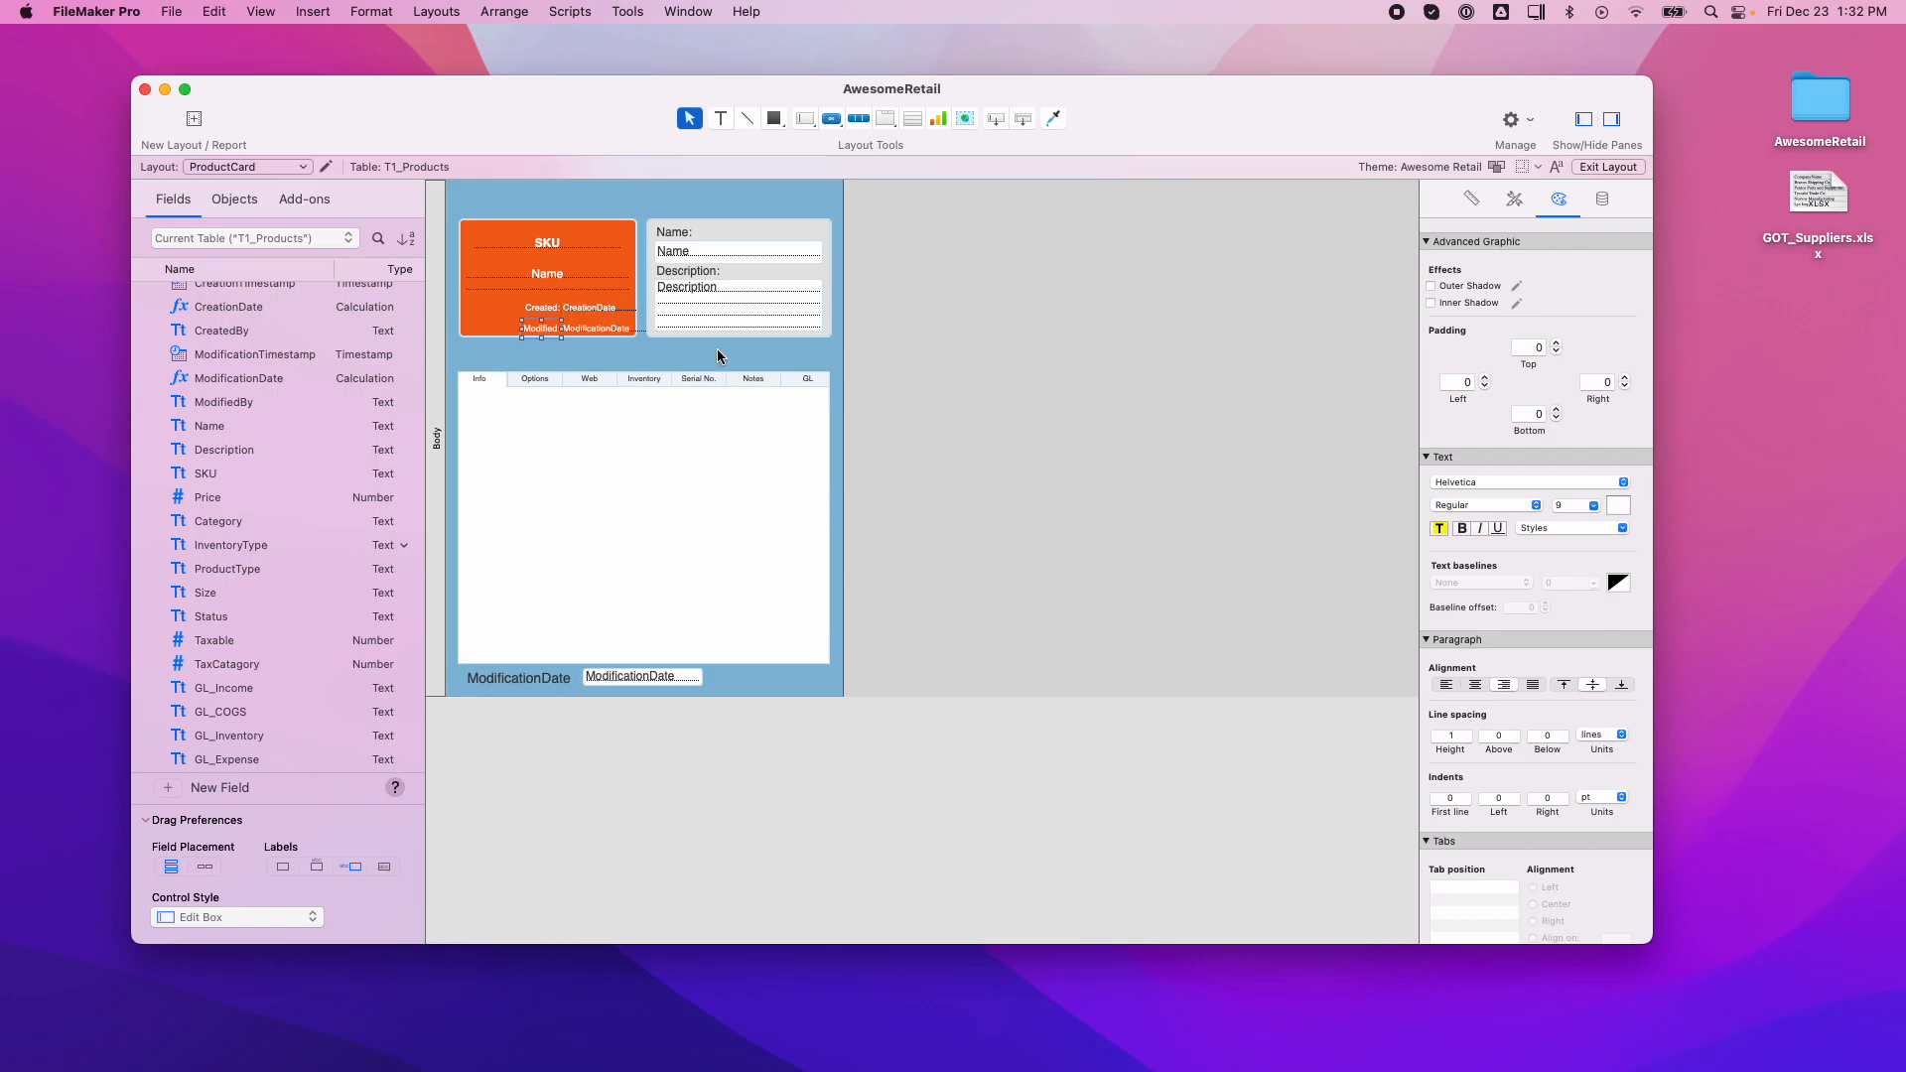
left_click(717, 348)
left_click(1594, 167)
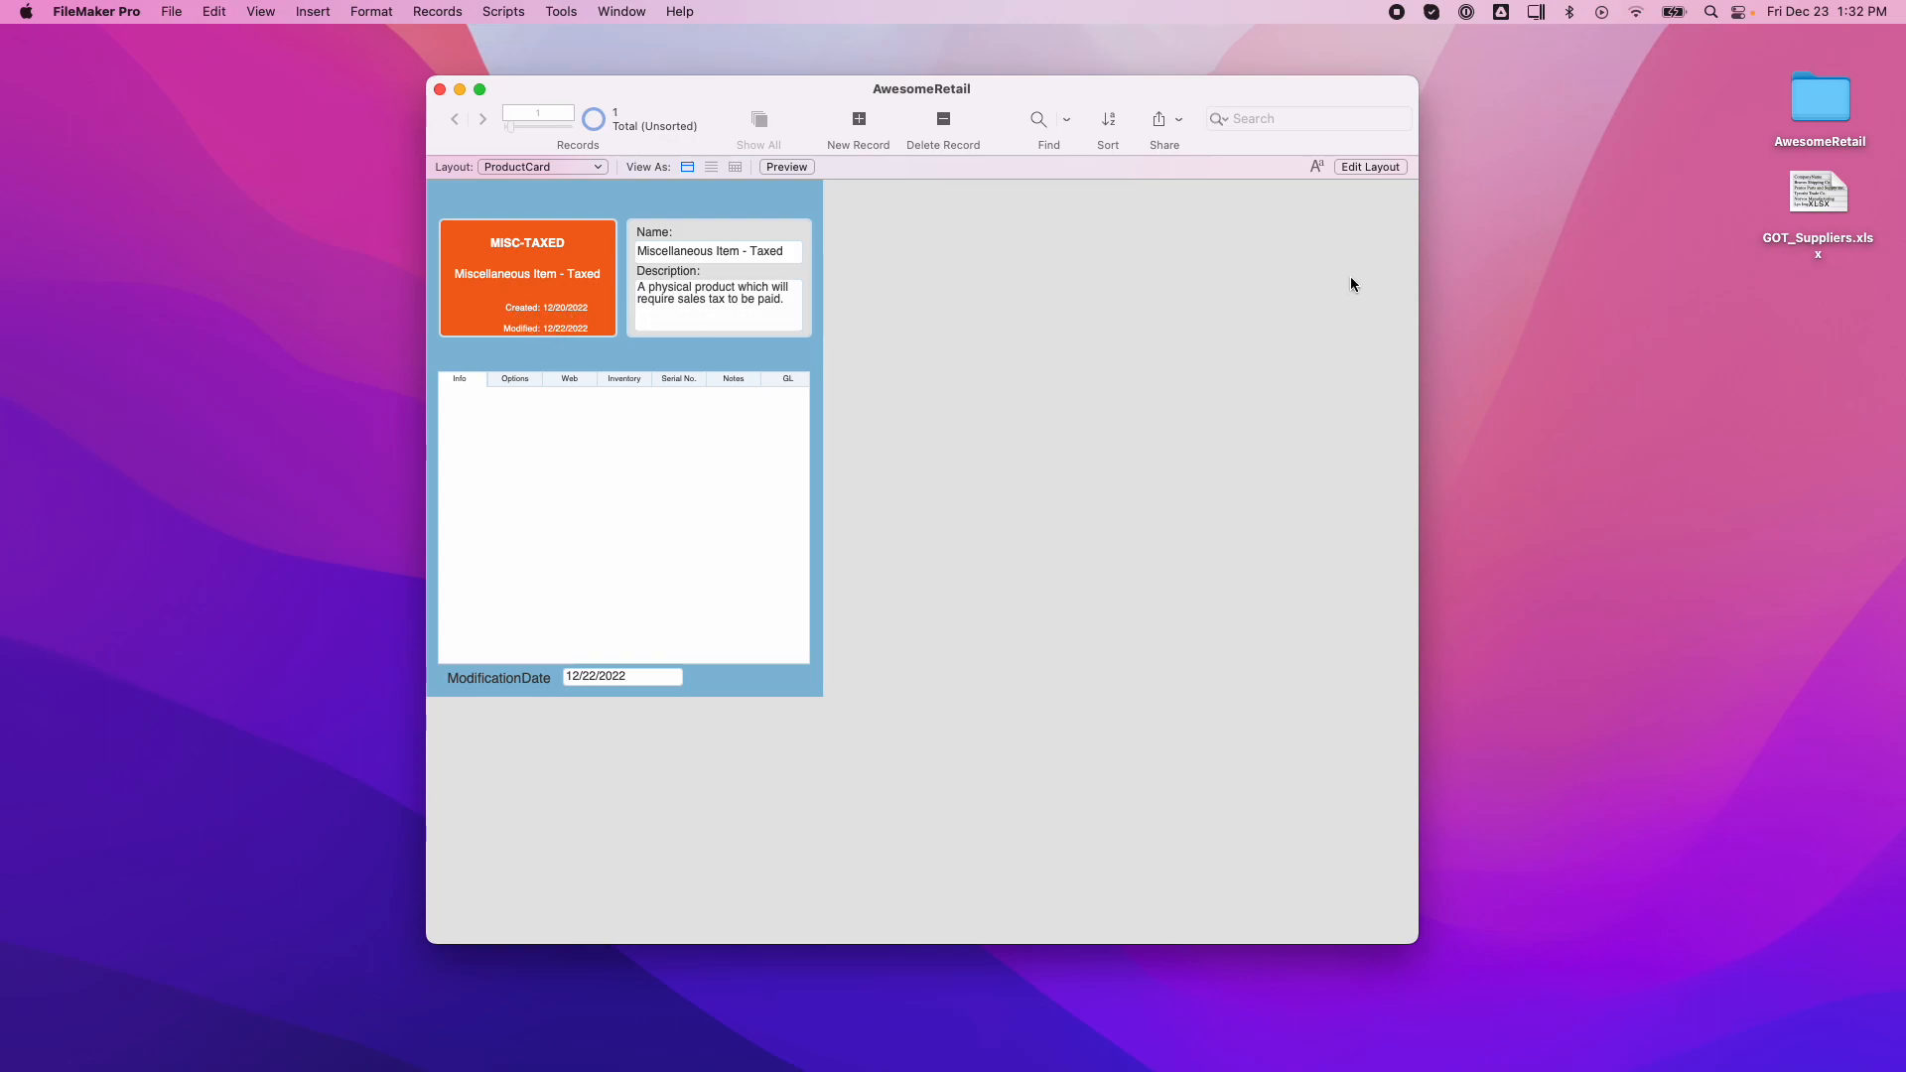
Shift the CreationDate and ModificationDate fields with their "Created:" and "Modified:" labels closer to the right edge of the orange box.
left_click(1370, 167)
left_click(554, 308)
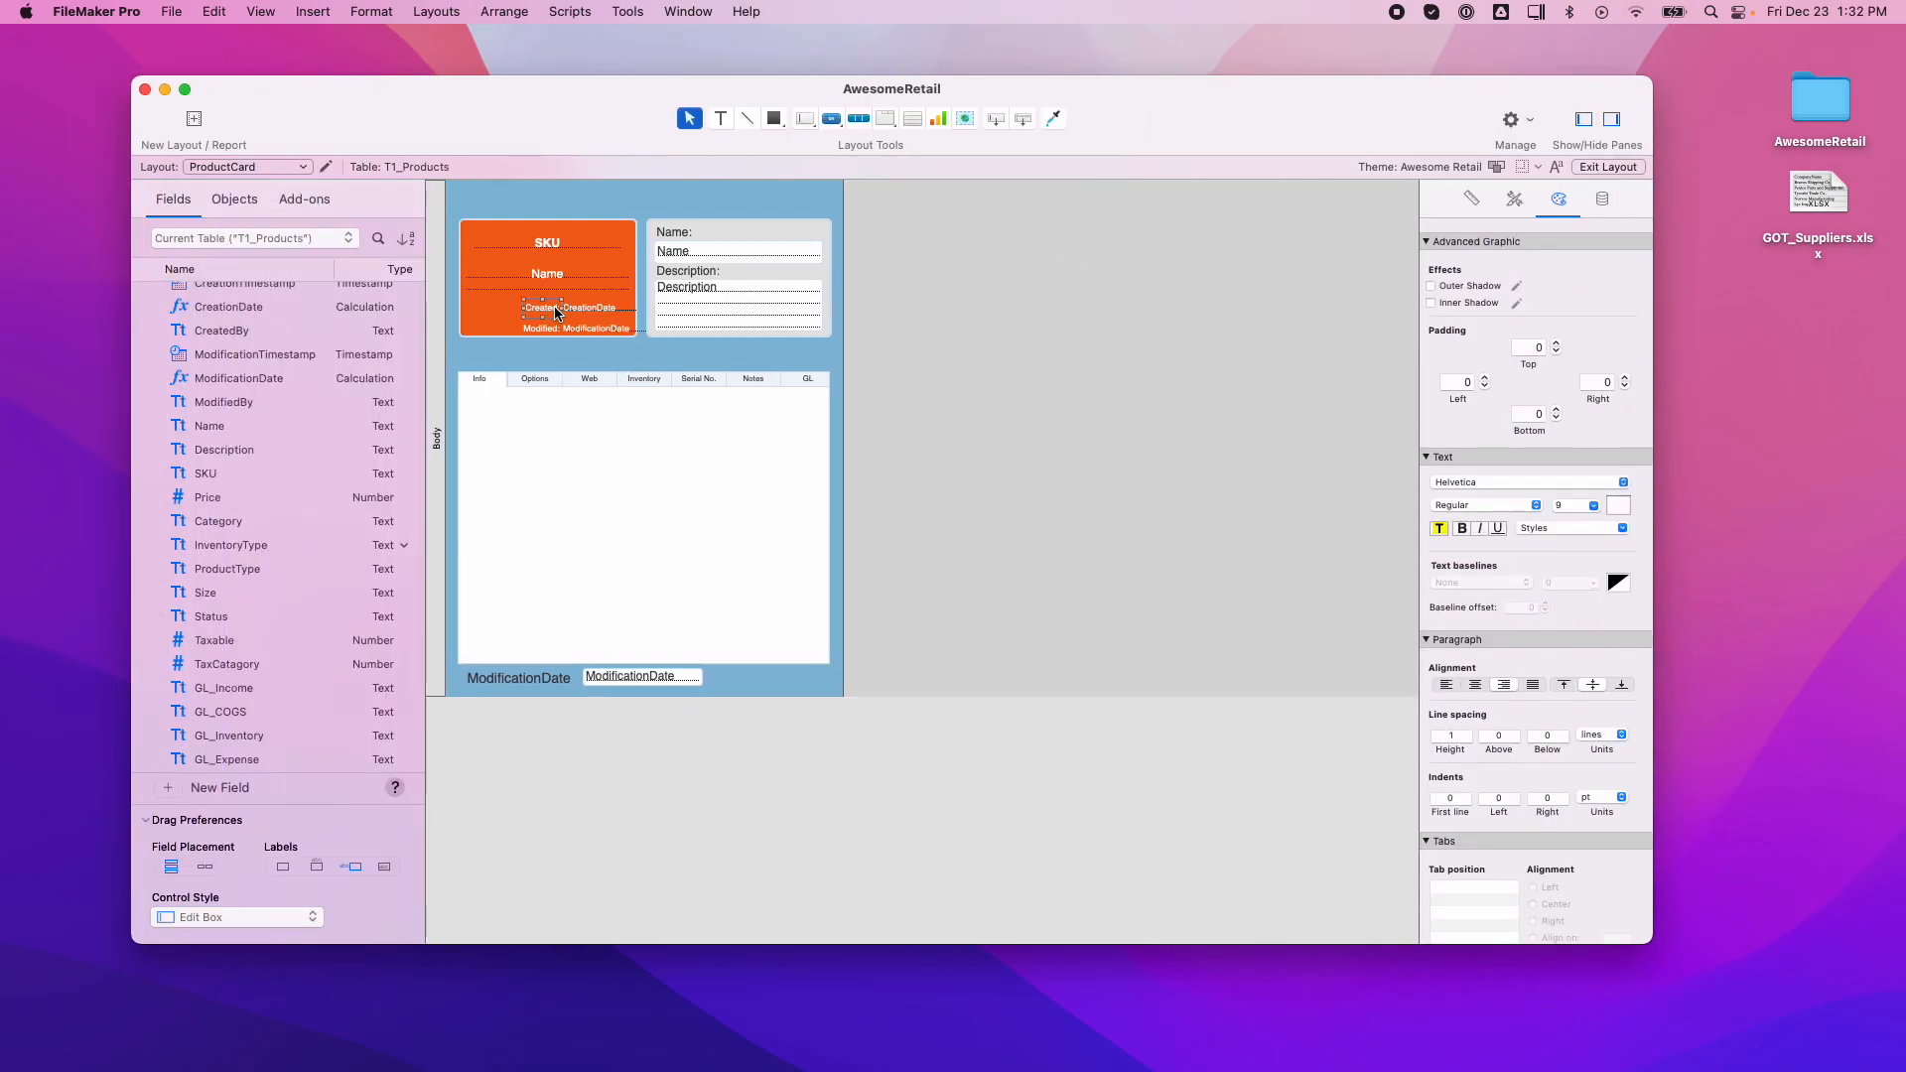
left_click(573, 317, "shift")
left_click(549, 330, "shift")
left_click(585, 331, "shift")
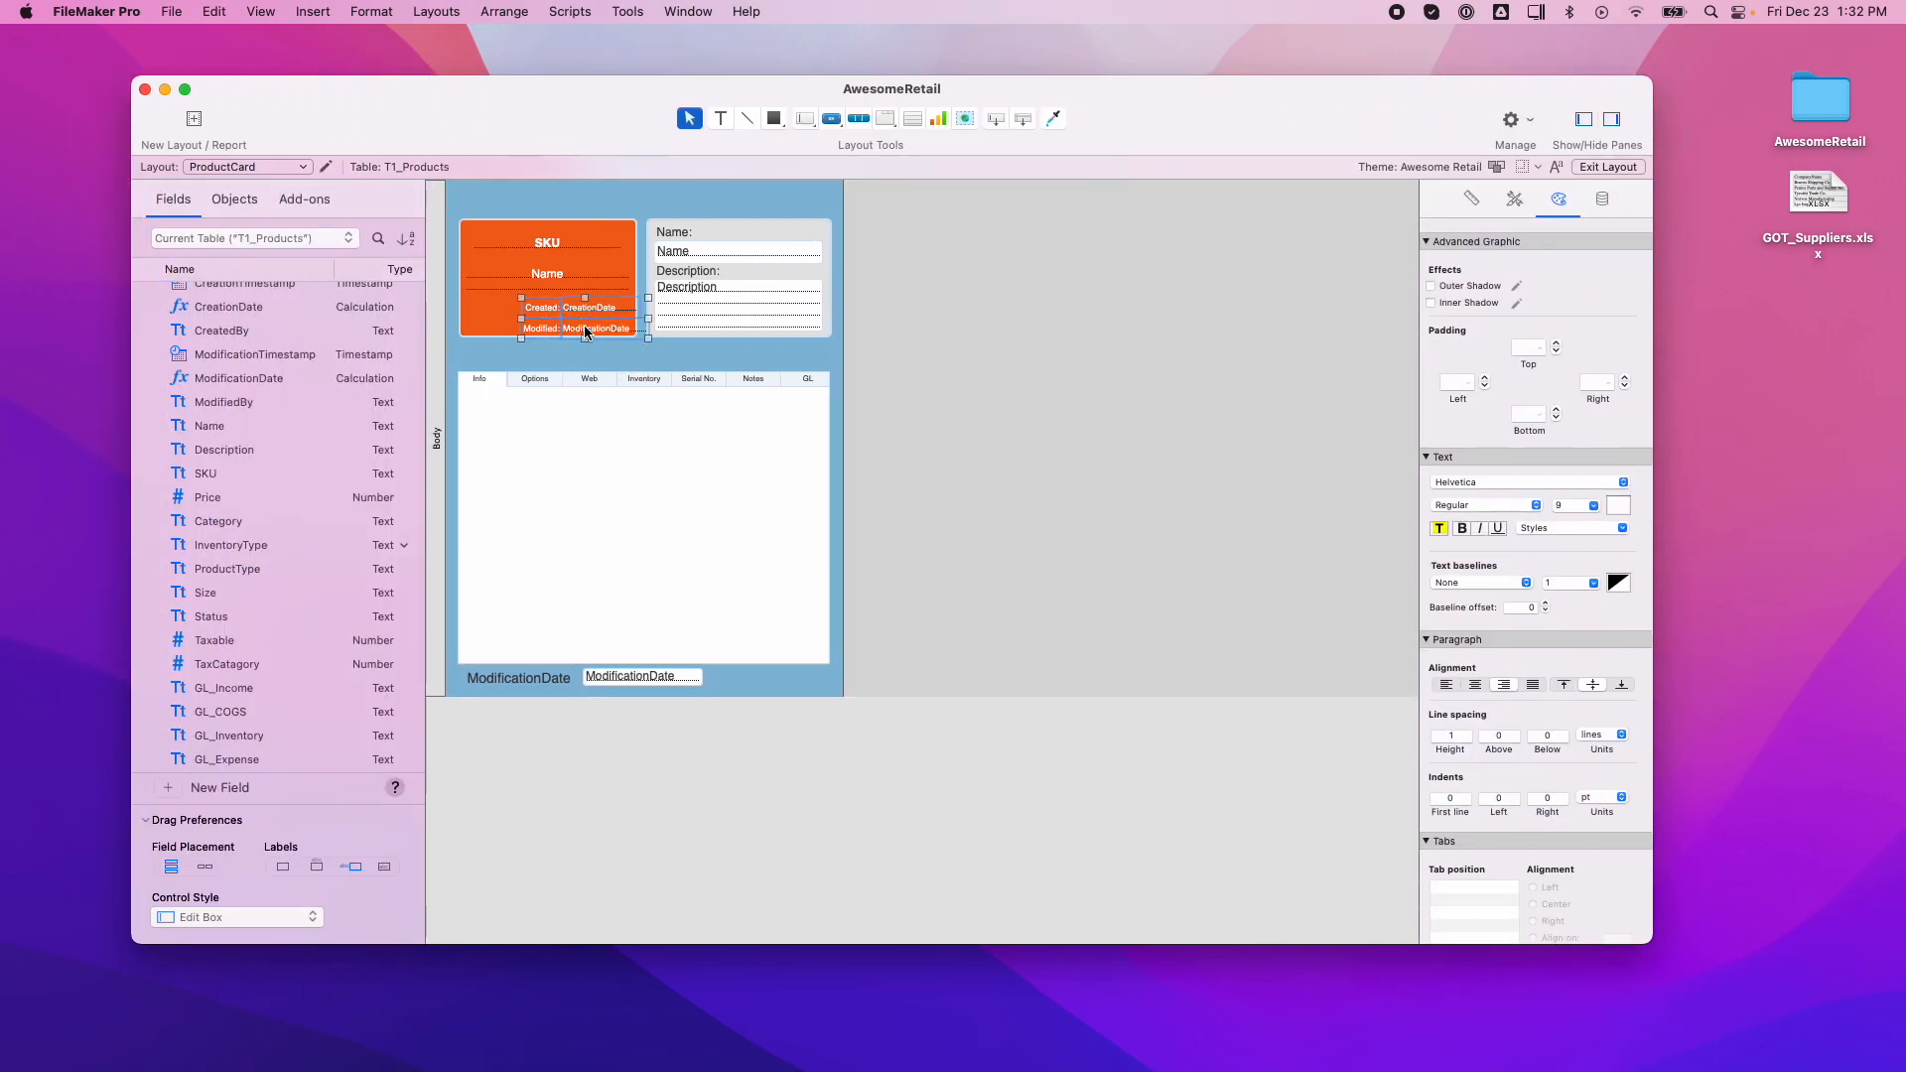
key("Right")
key("Right")
key("Right")
key("Right")
key("Right")
key("Right")
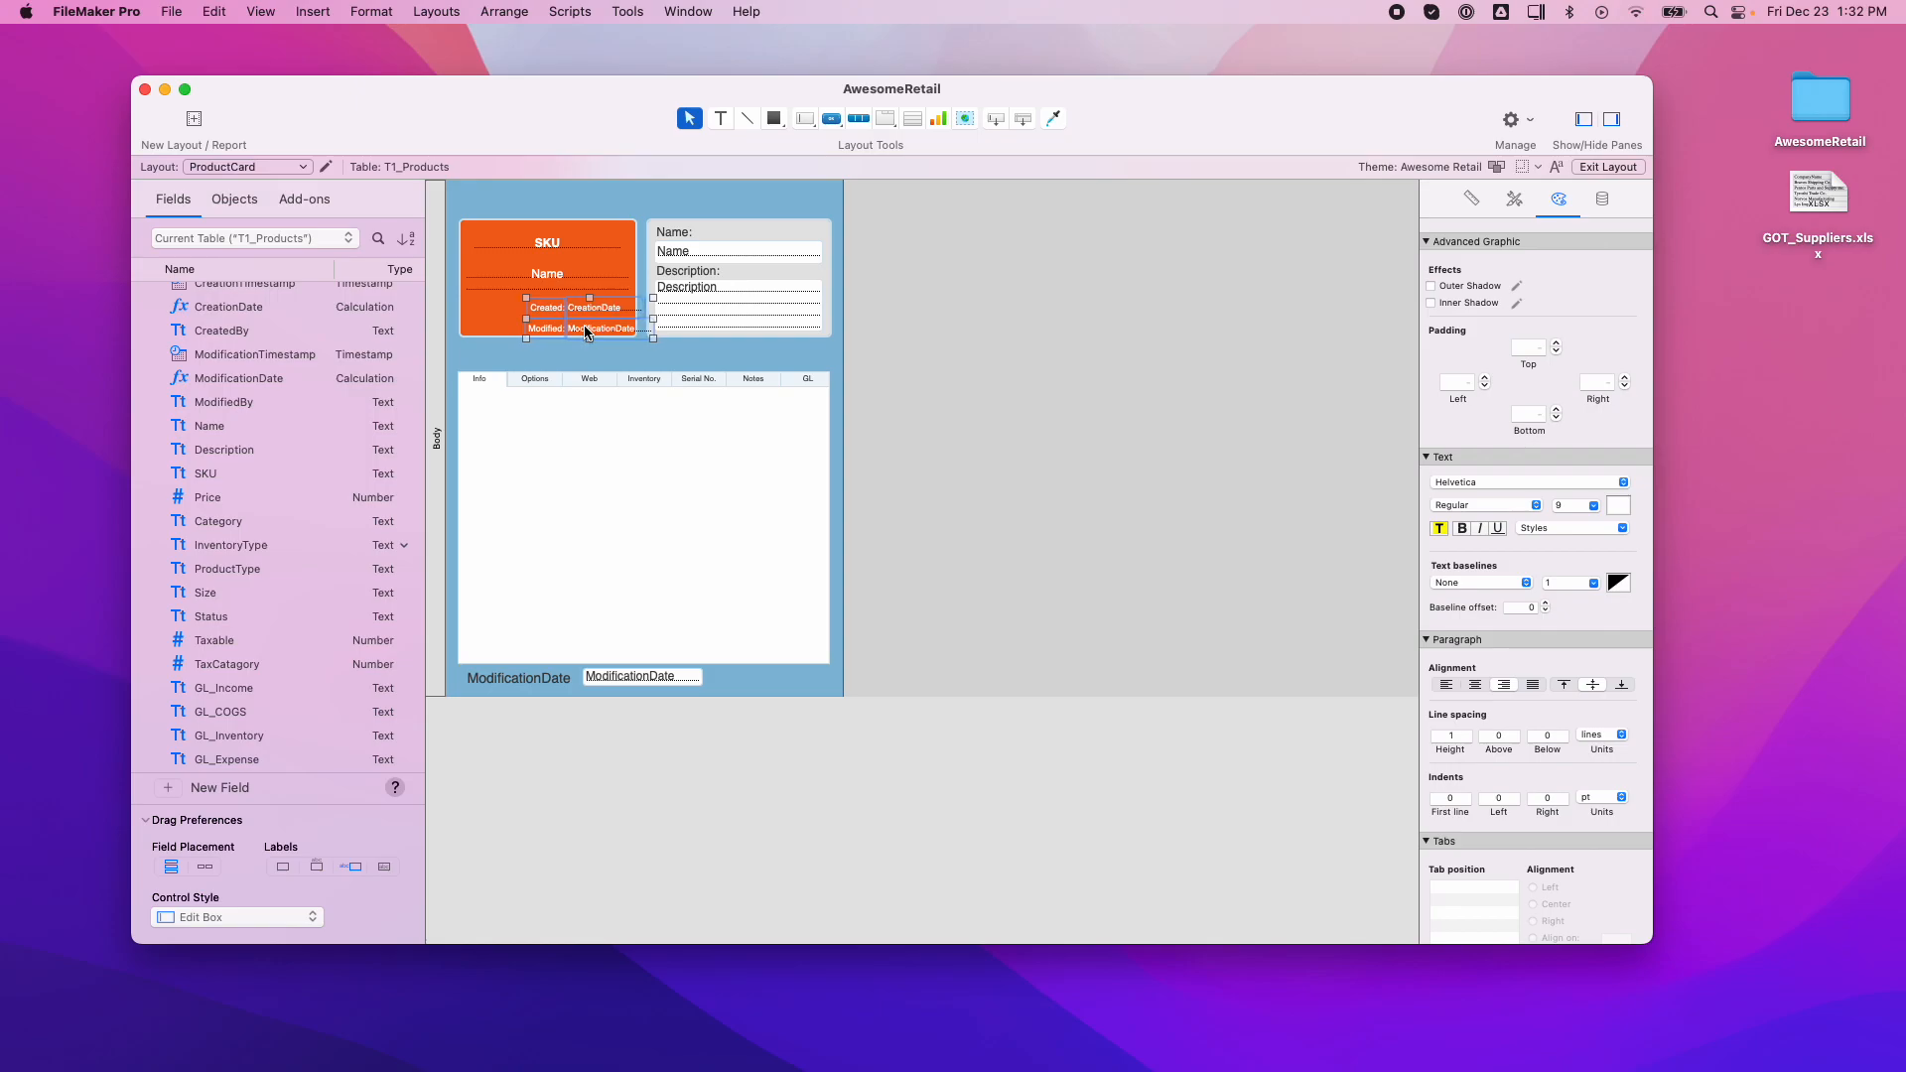
key("Right")
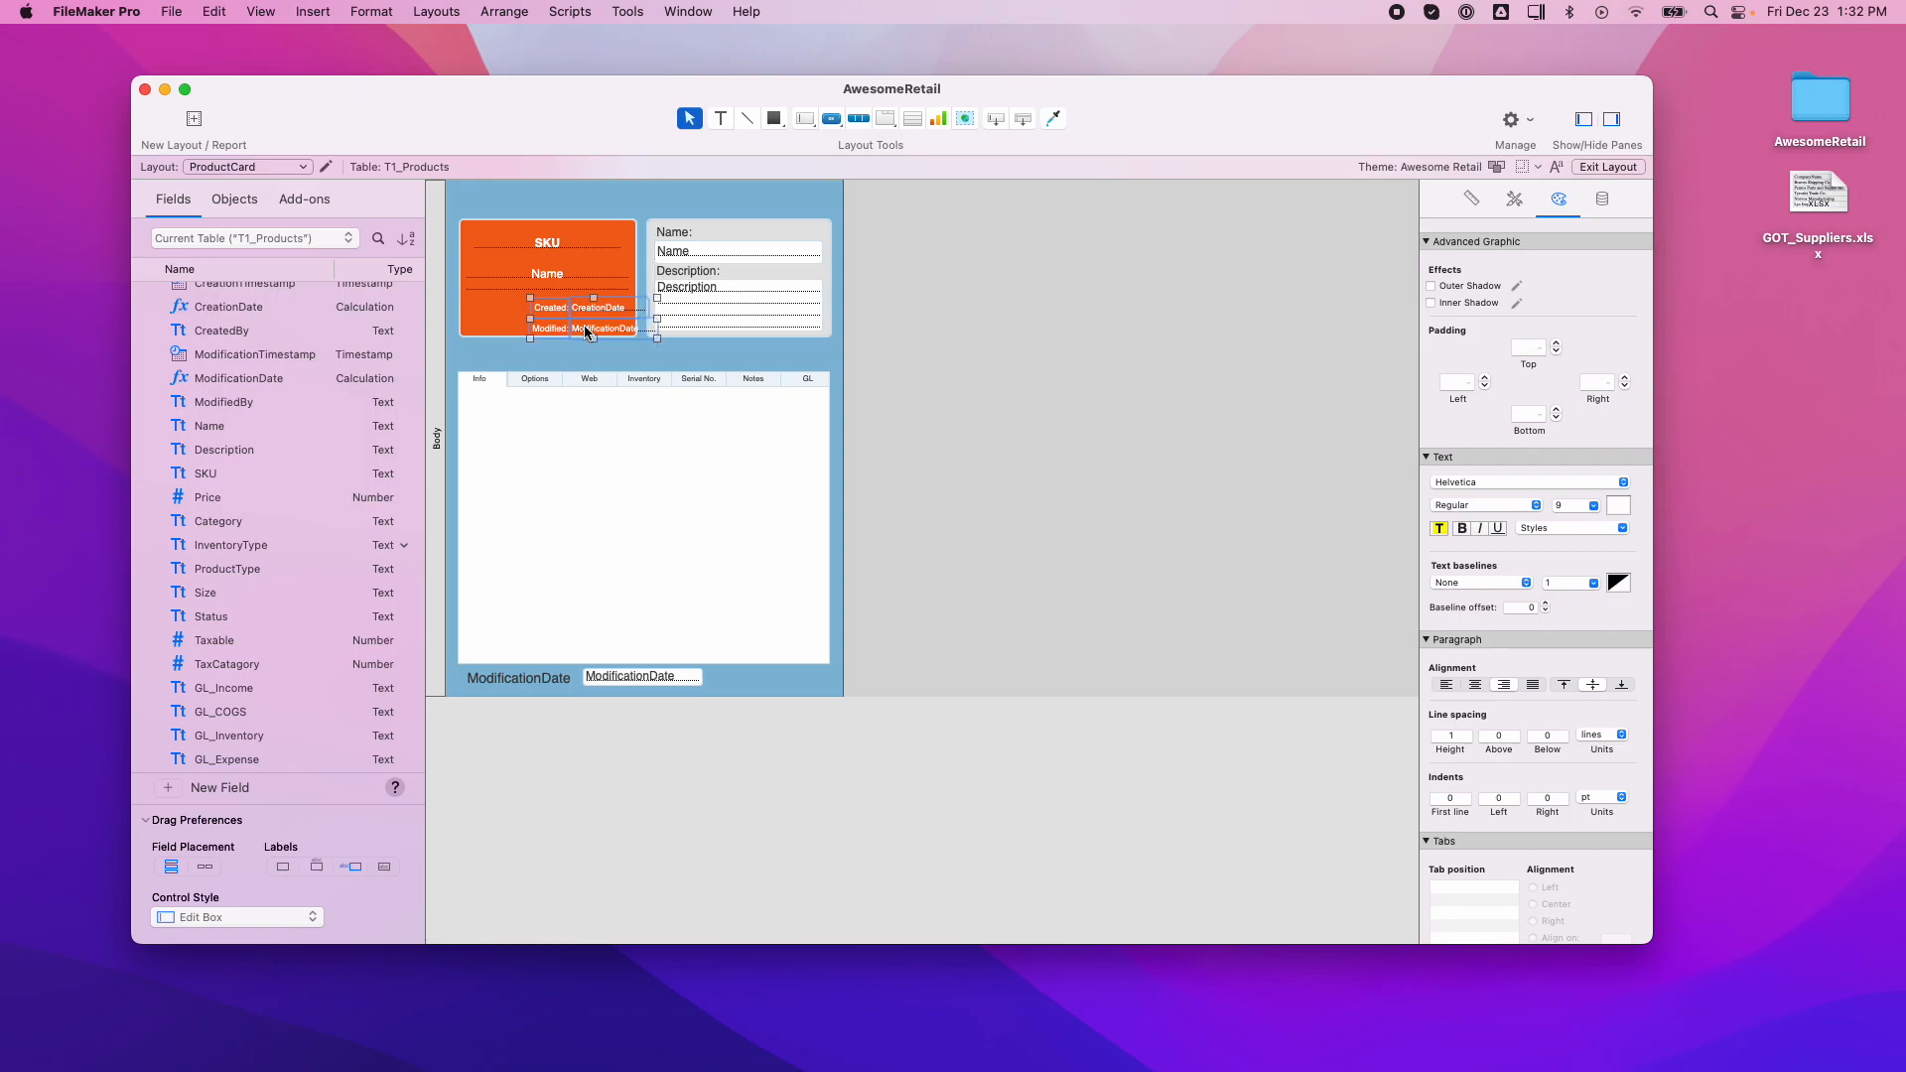
Raise the "Modified:" label and ModificationDate field closer beneath the "Created:" row, and check the record before returning to layout editing.
left_click(489, 325)
left_click(551, 329)
left_click(605, 333, "shift")
key("Up")
key("Up")
key("Up")
key("Up")
key("Up")
key("Up")
key("Up")
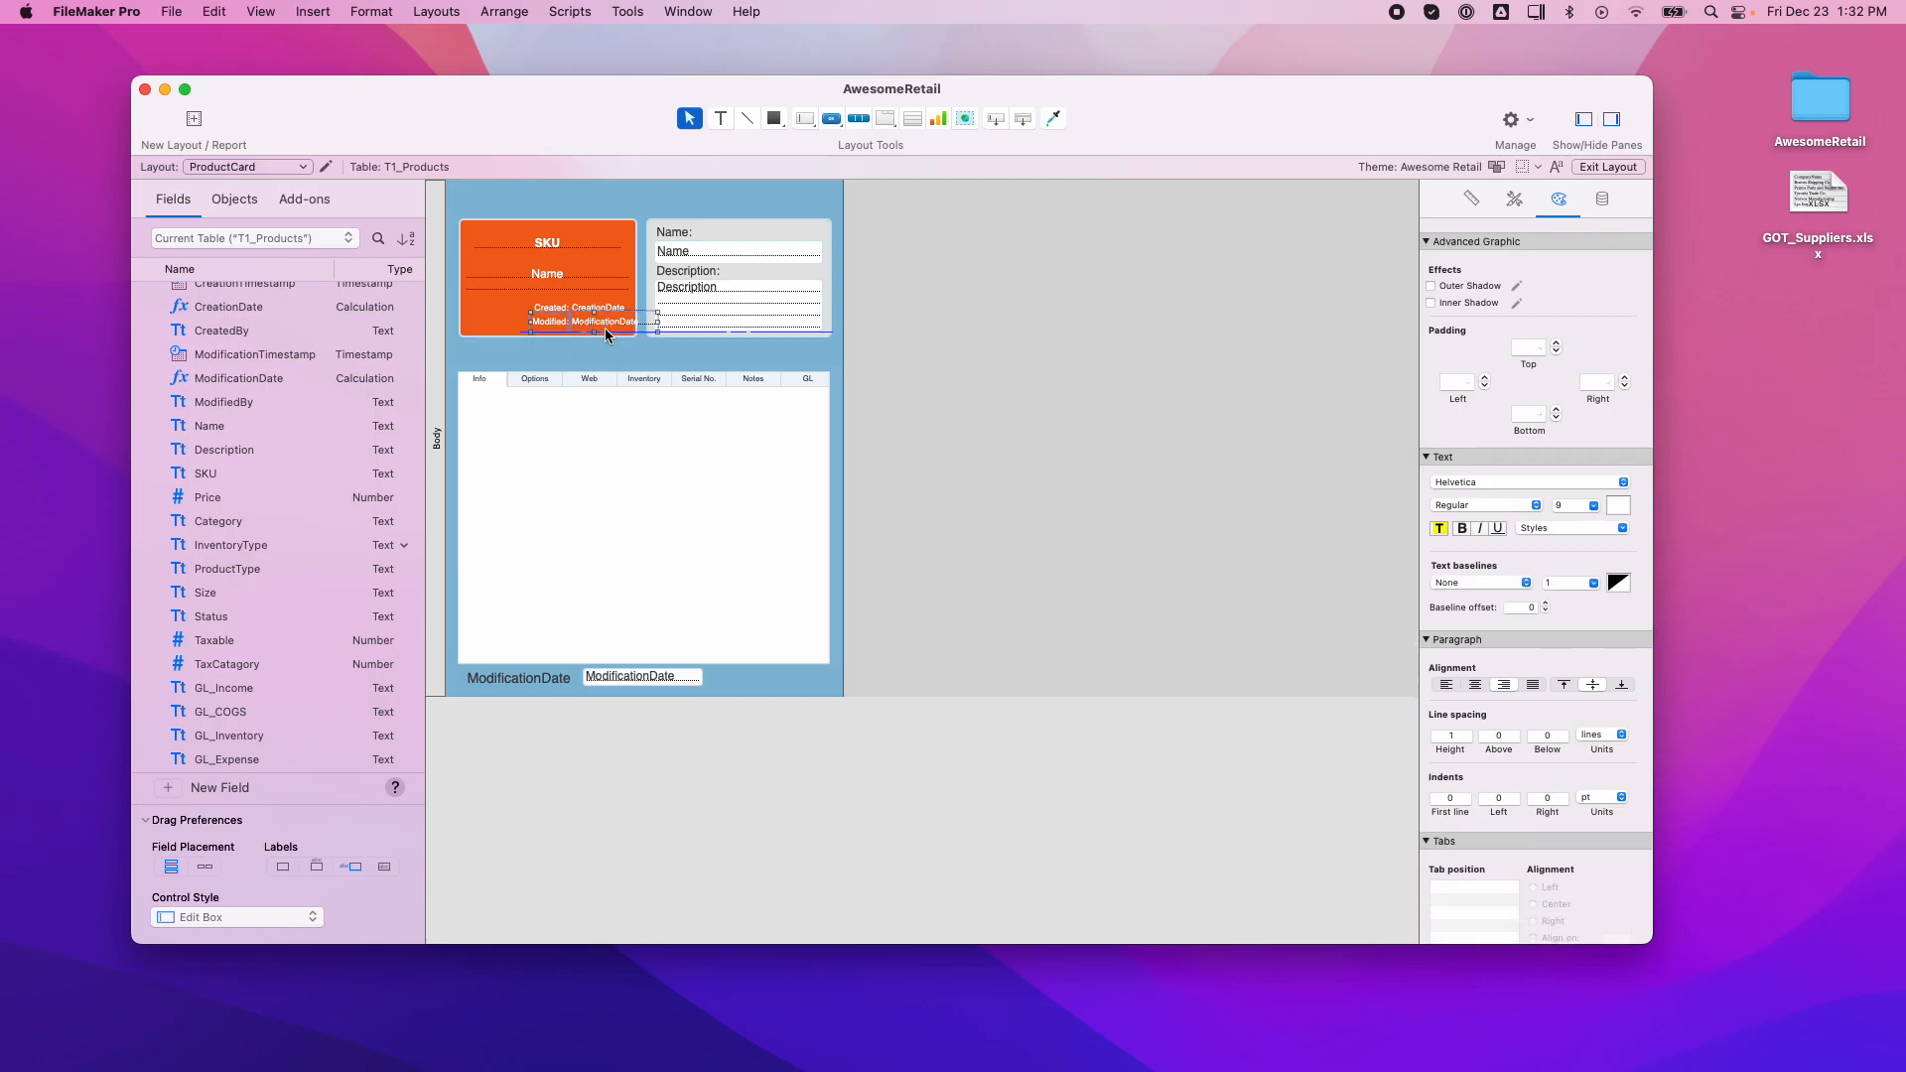
left_click(1605, 167)
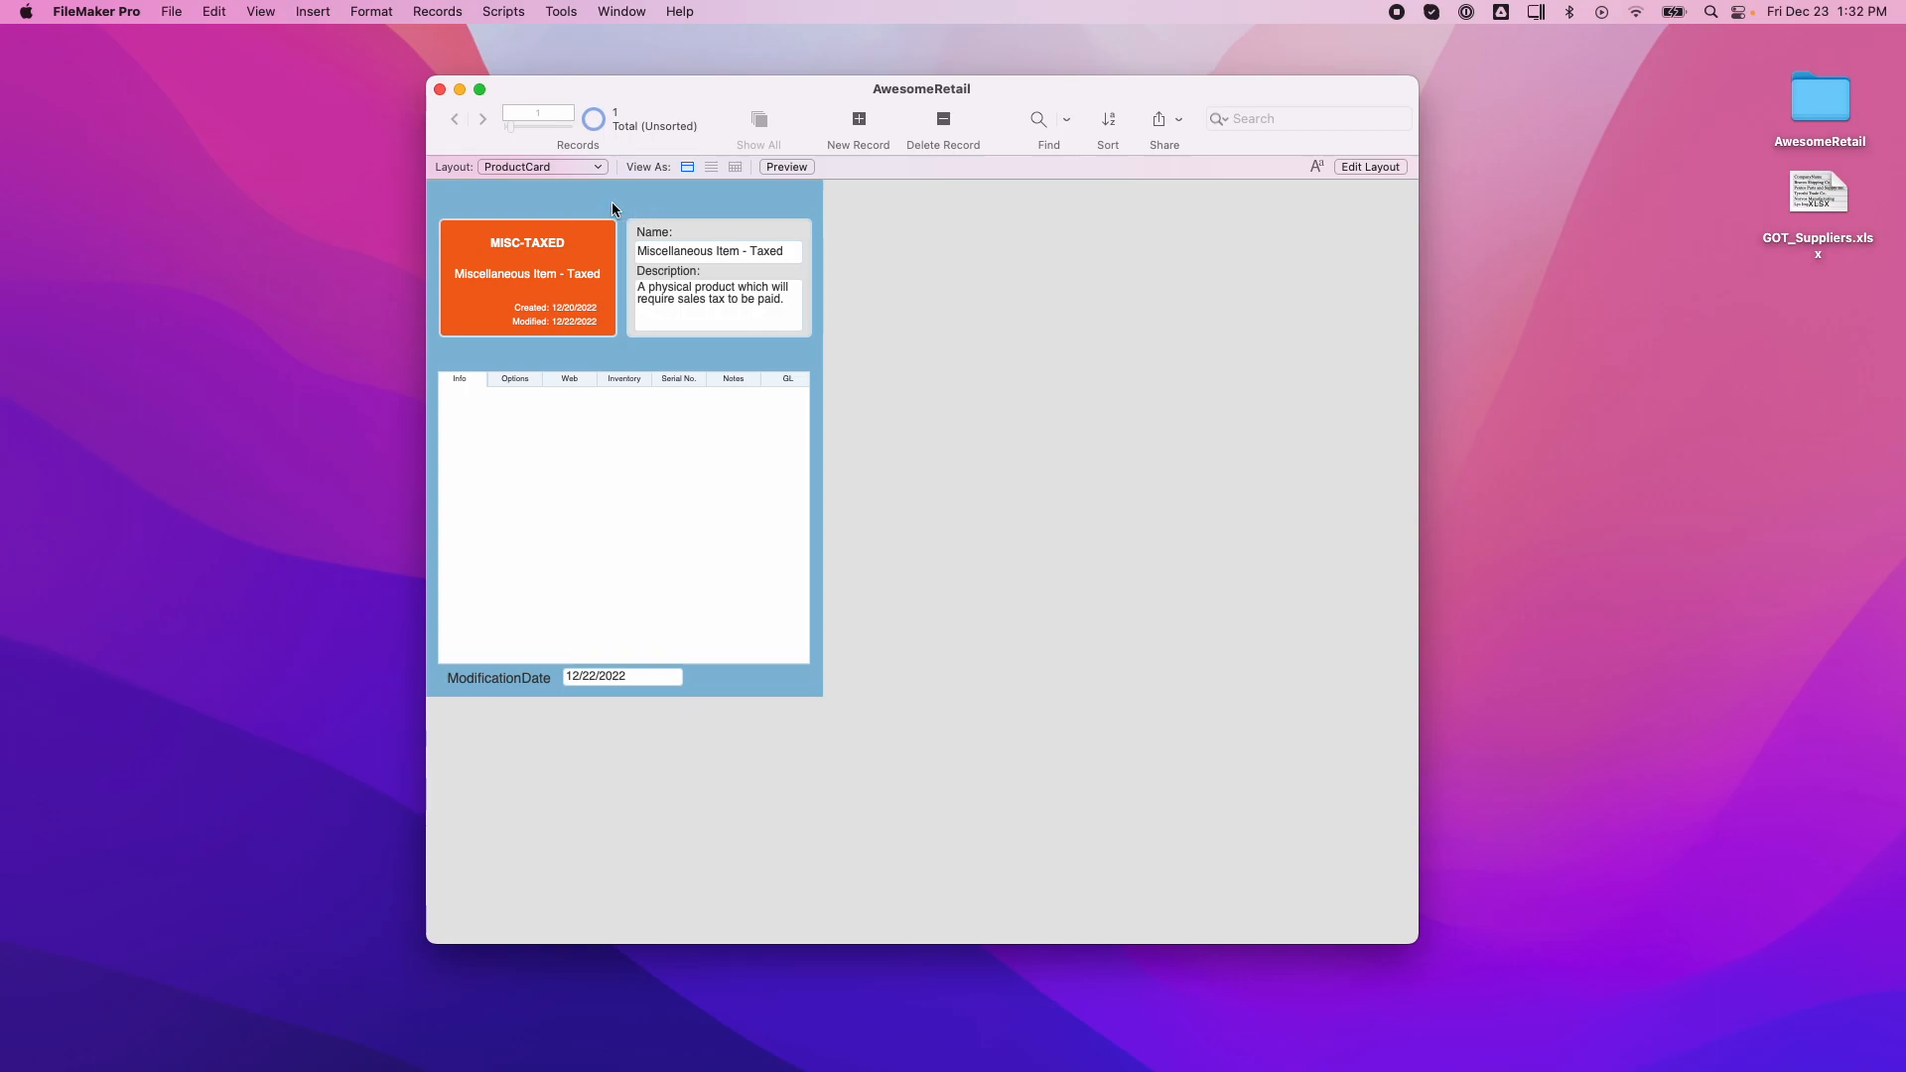
left_click(1370, 169)
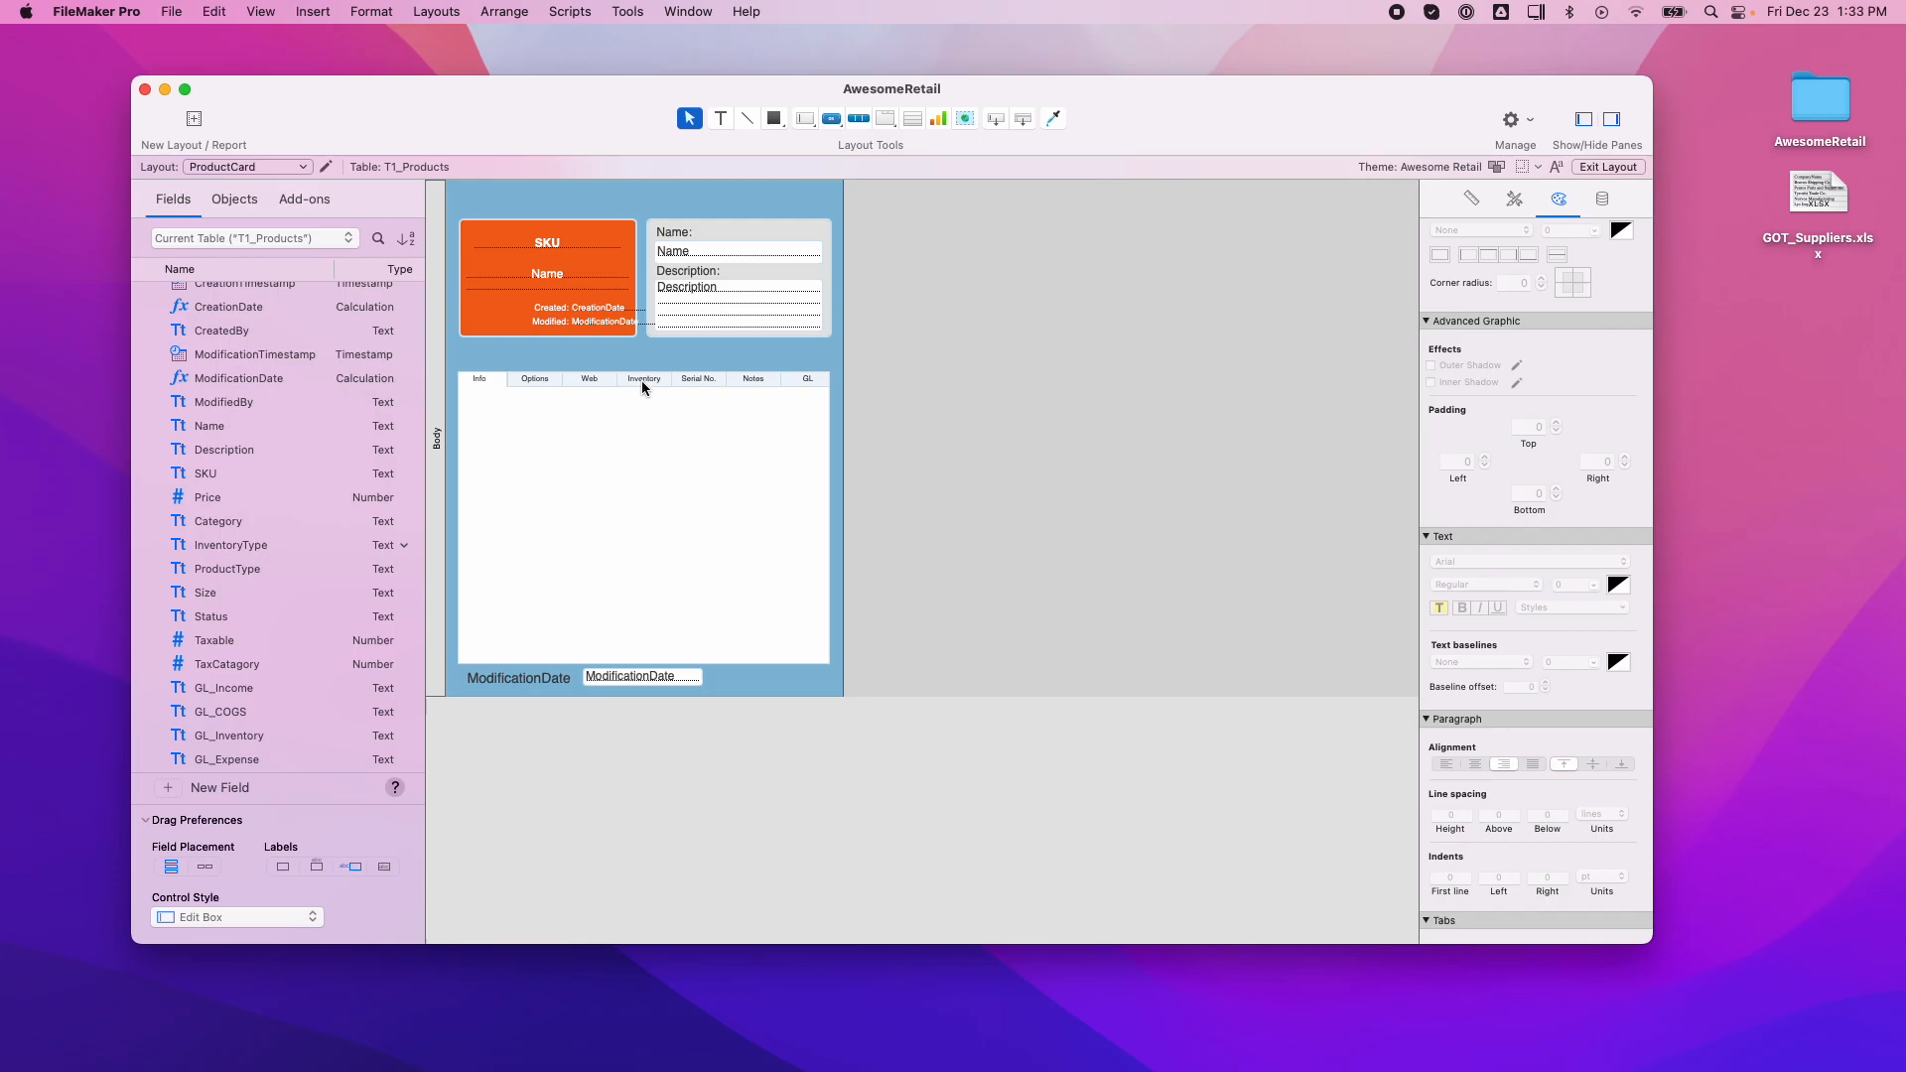
left_click(721, 120)
left_click(581, 199)
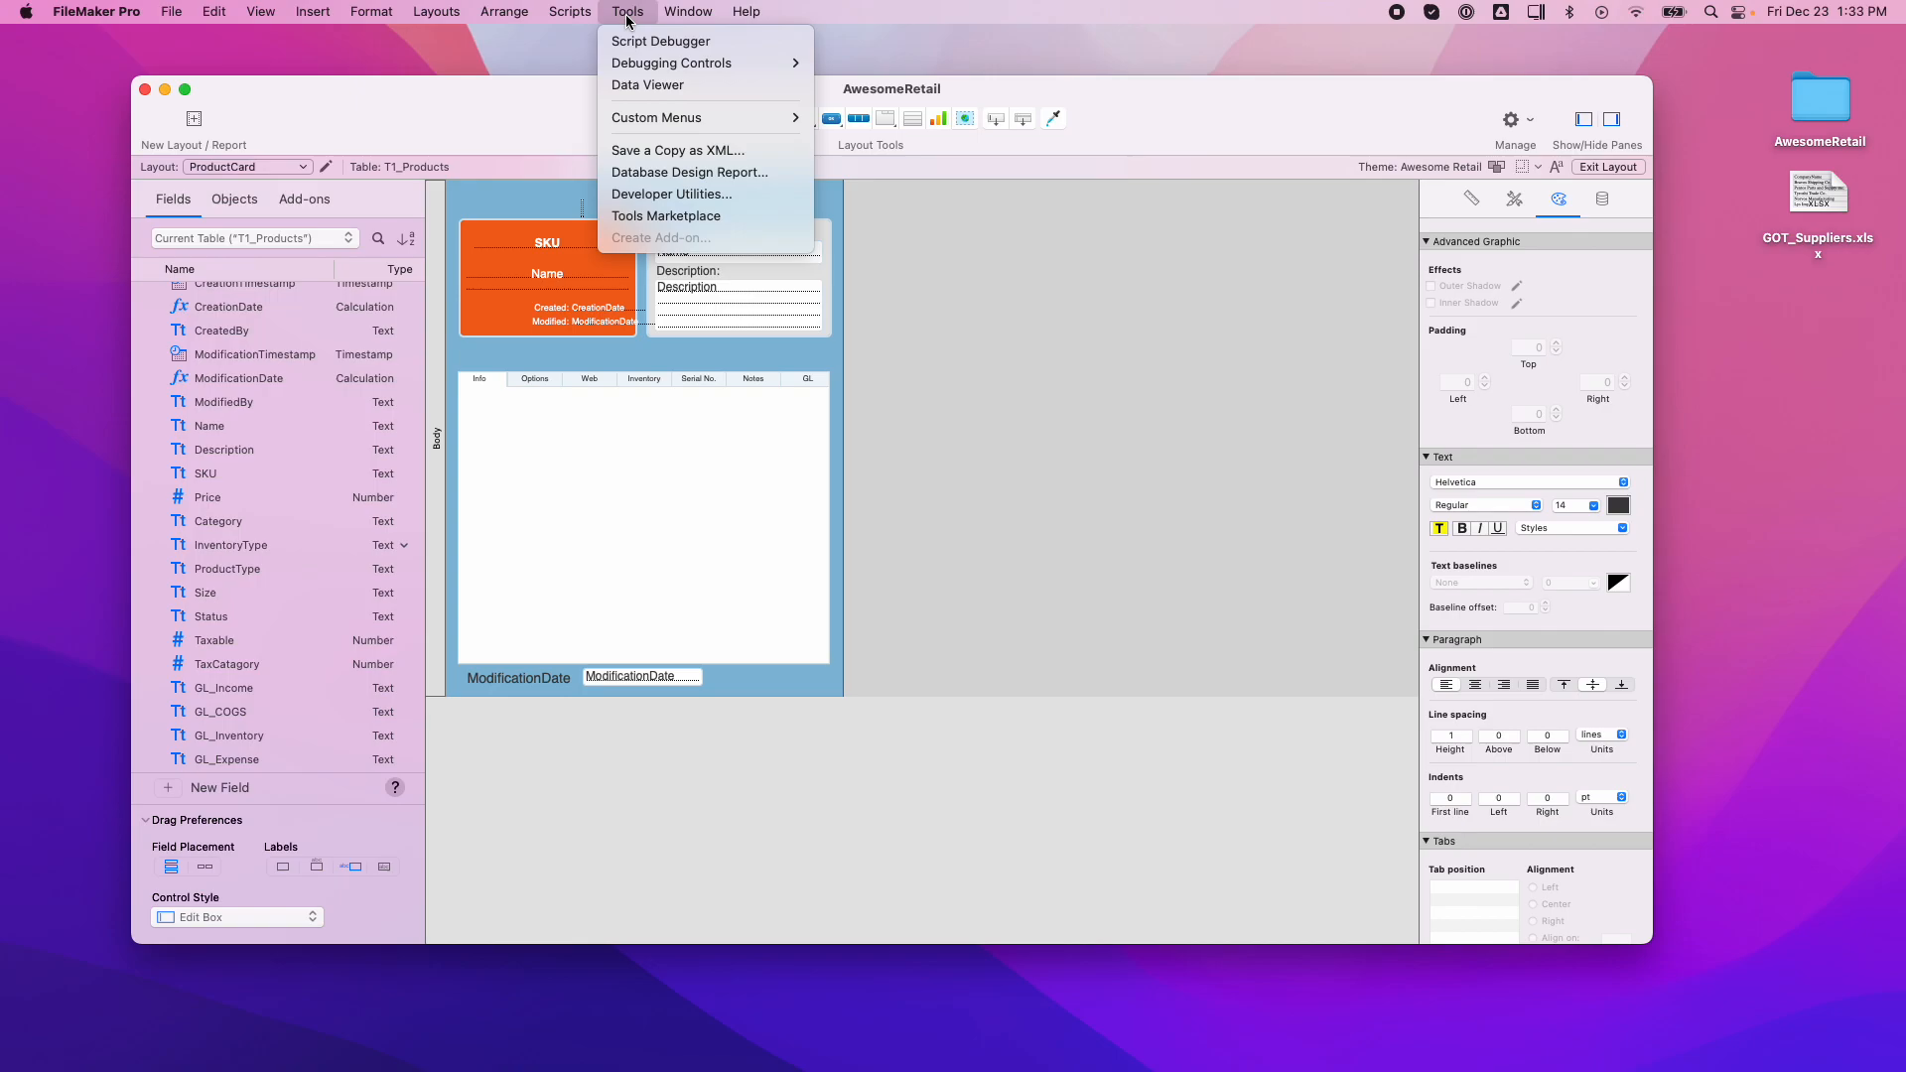
mouse_move(316, 8)
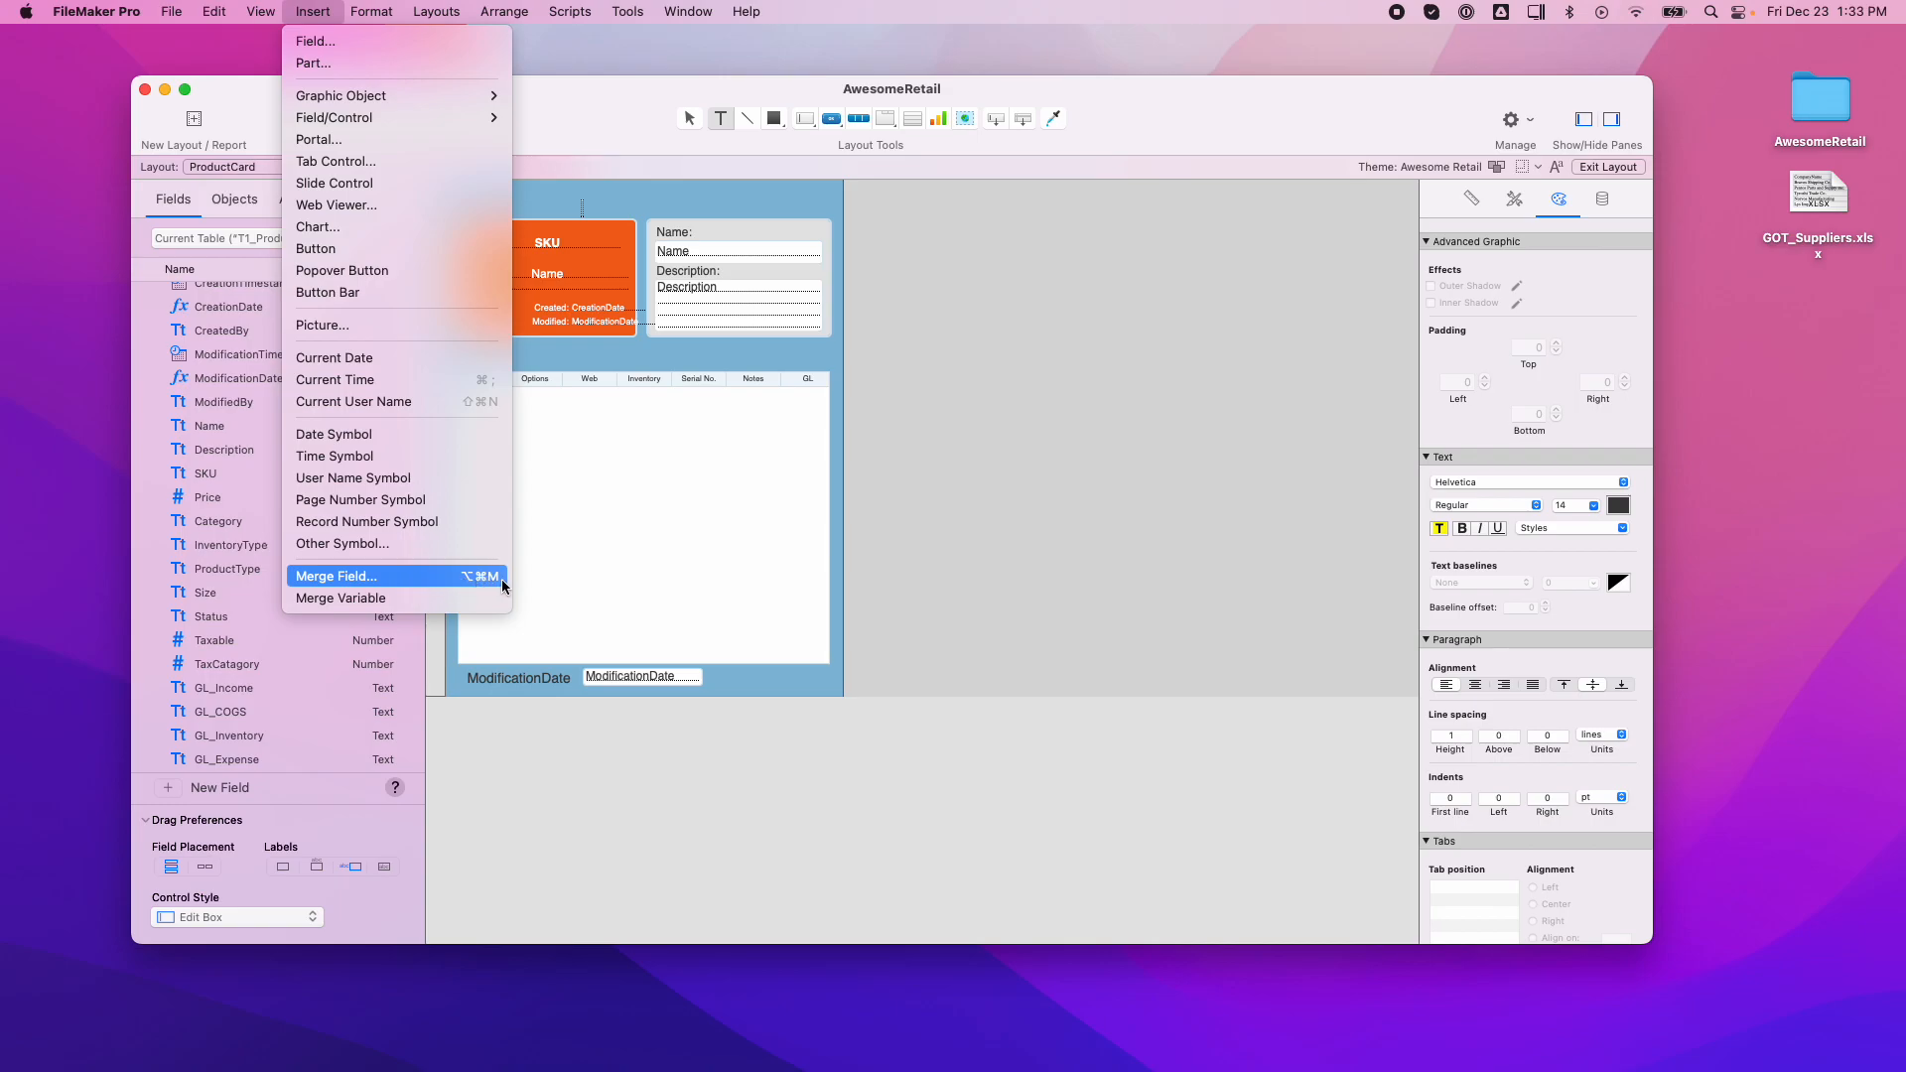
left_click(635, 554)
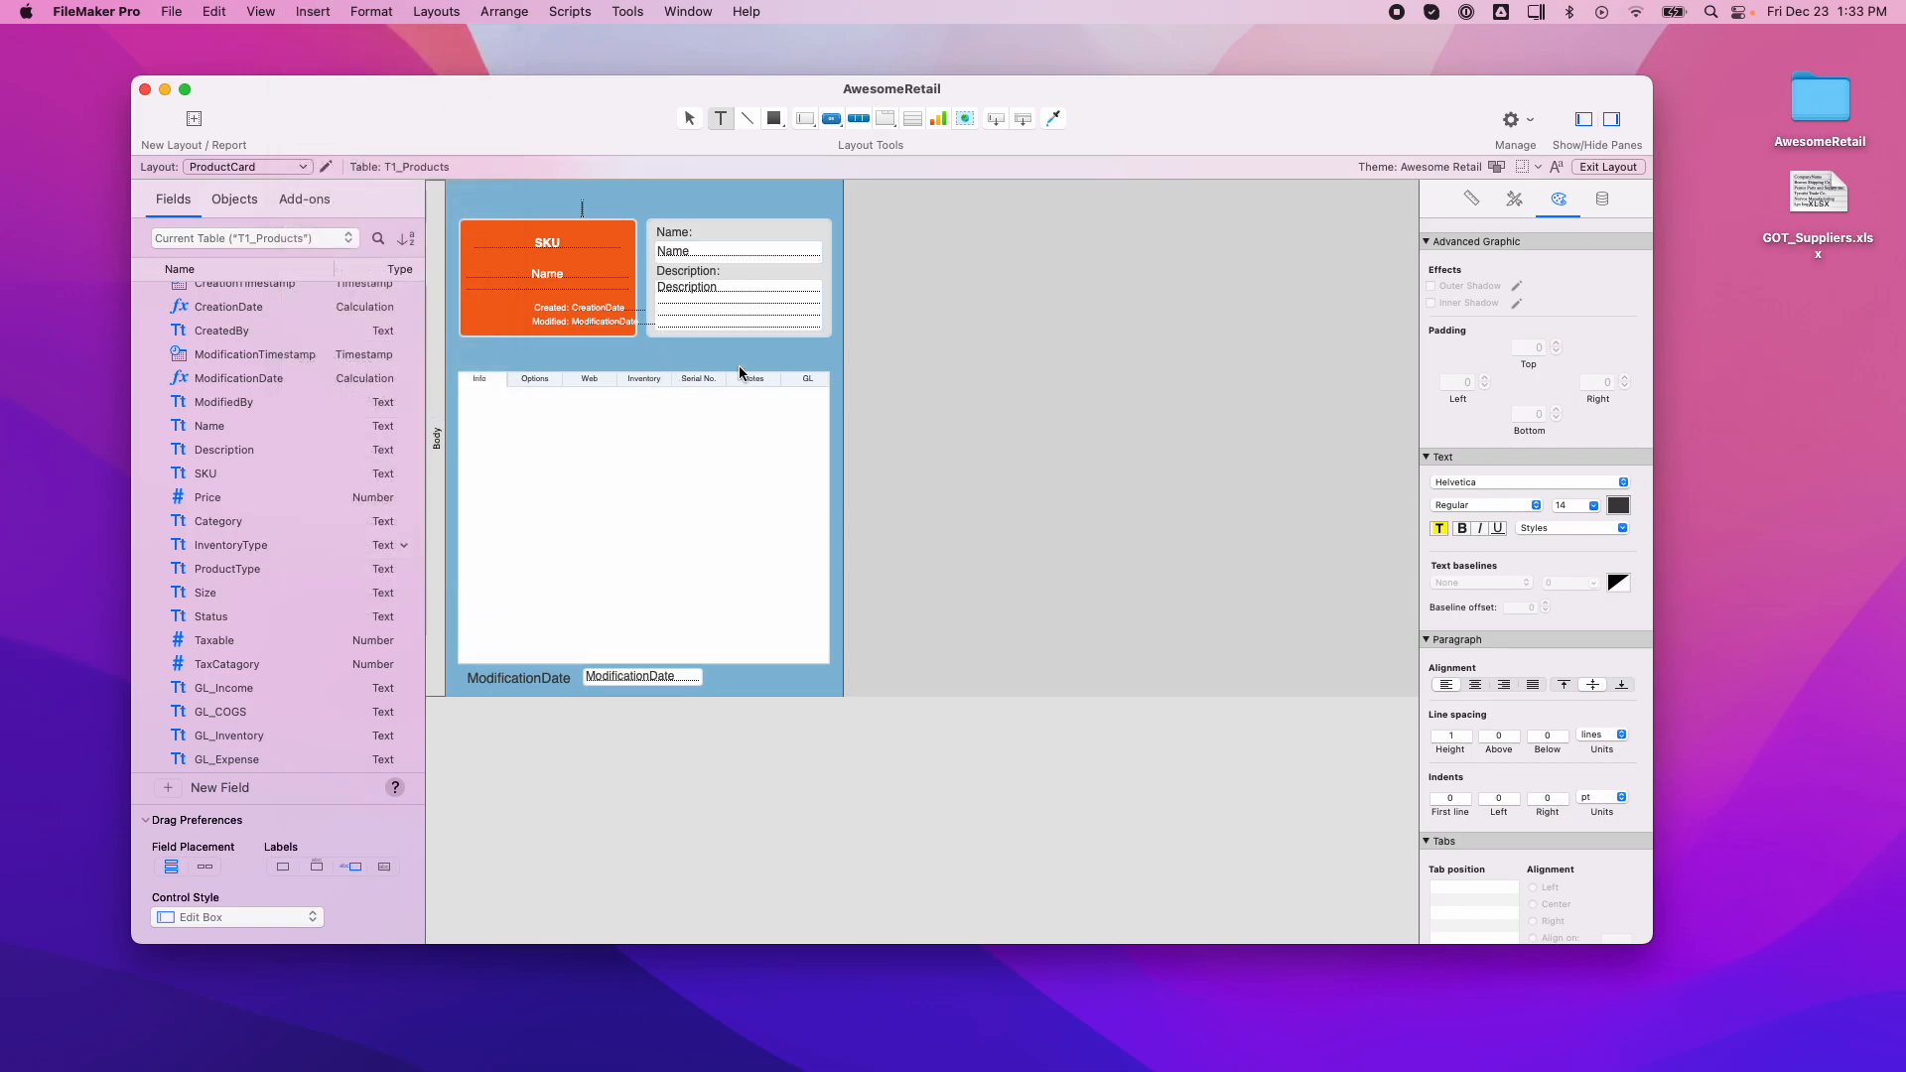
left_click(660, 196)
left_click(721, 121)
left_click(647, 206)
left_click(997, 367)
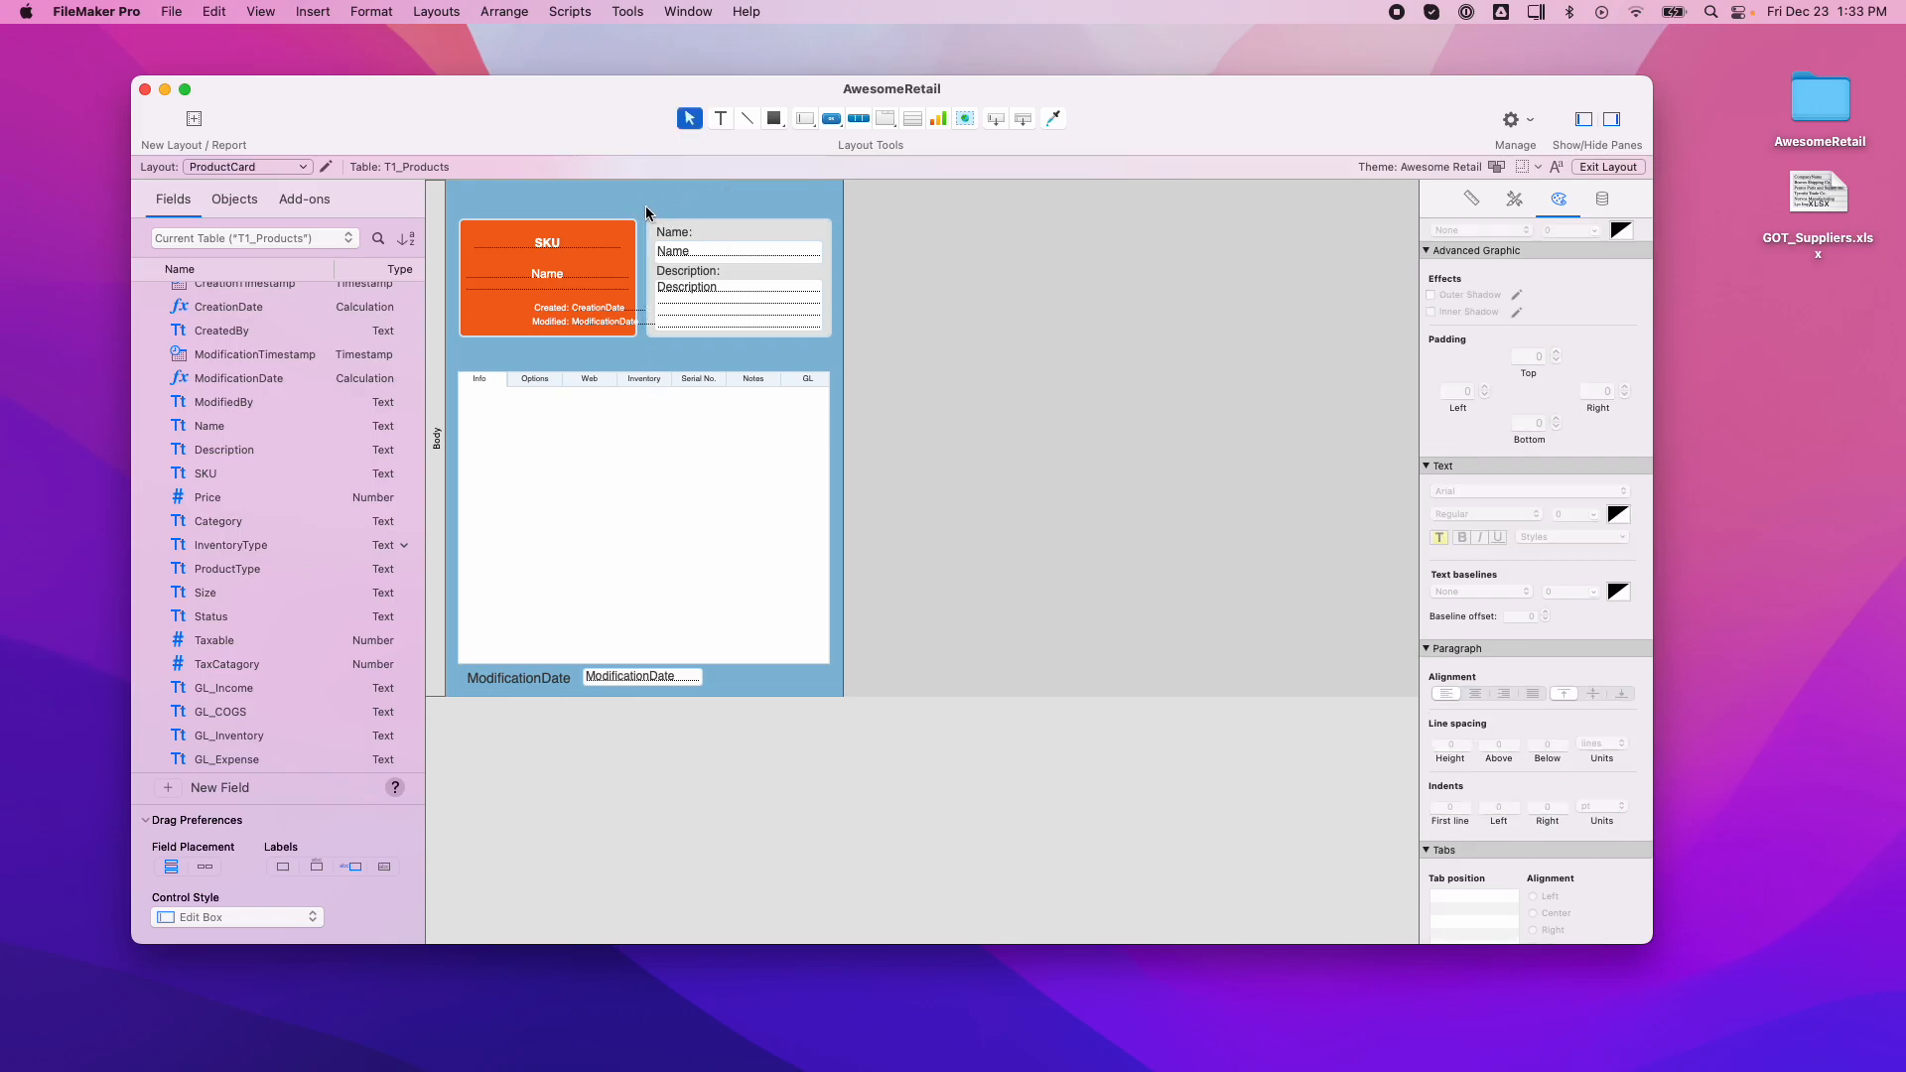
left_click_drag(604, 197, 715, 216)
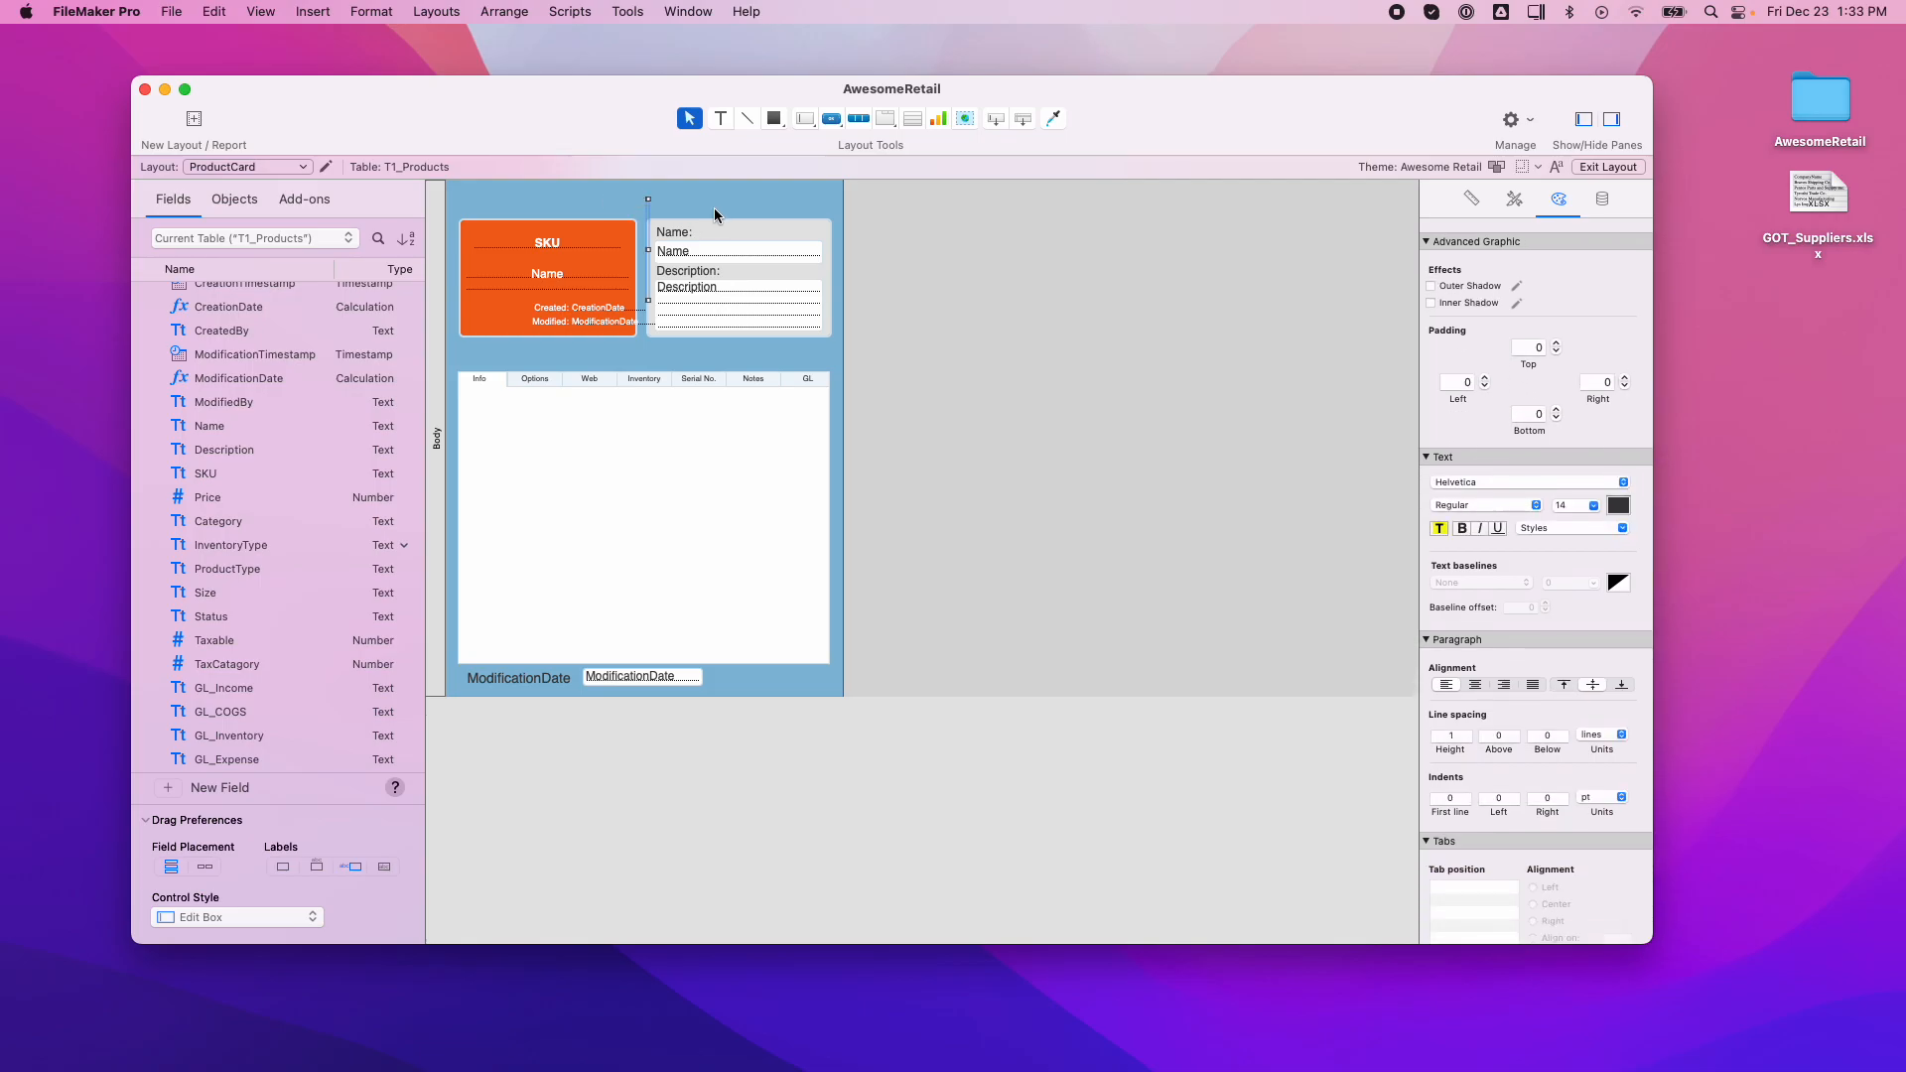
left_click(715, 215)
Add a wide text object reading "Product:" above the two header boxes and insert the __KeyProducts merge field after it.
left_click(722, 119)
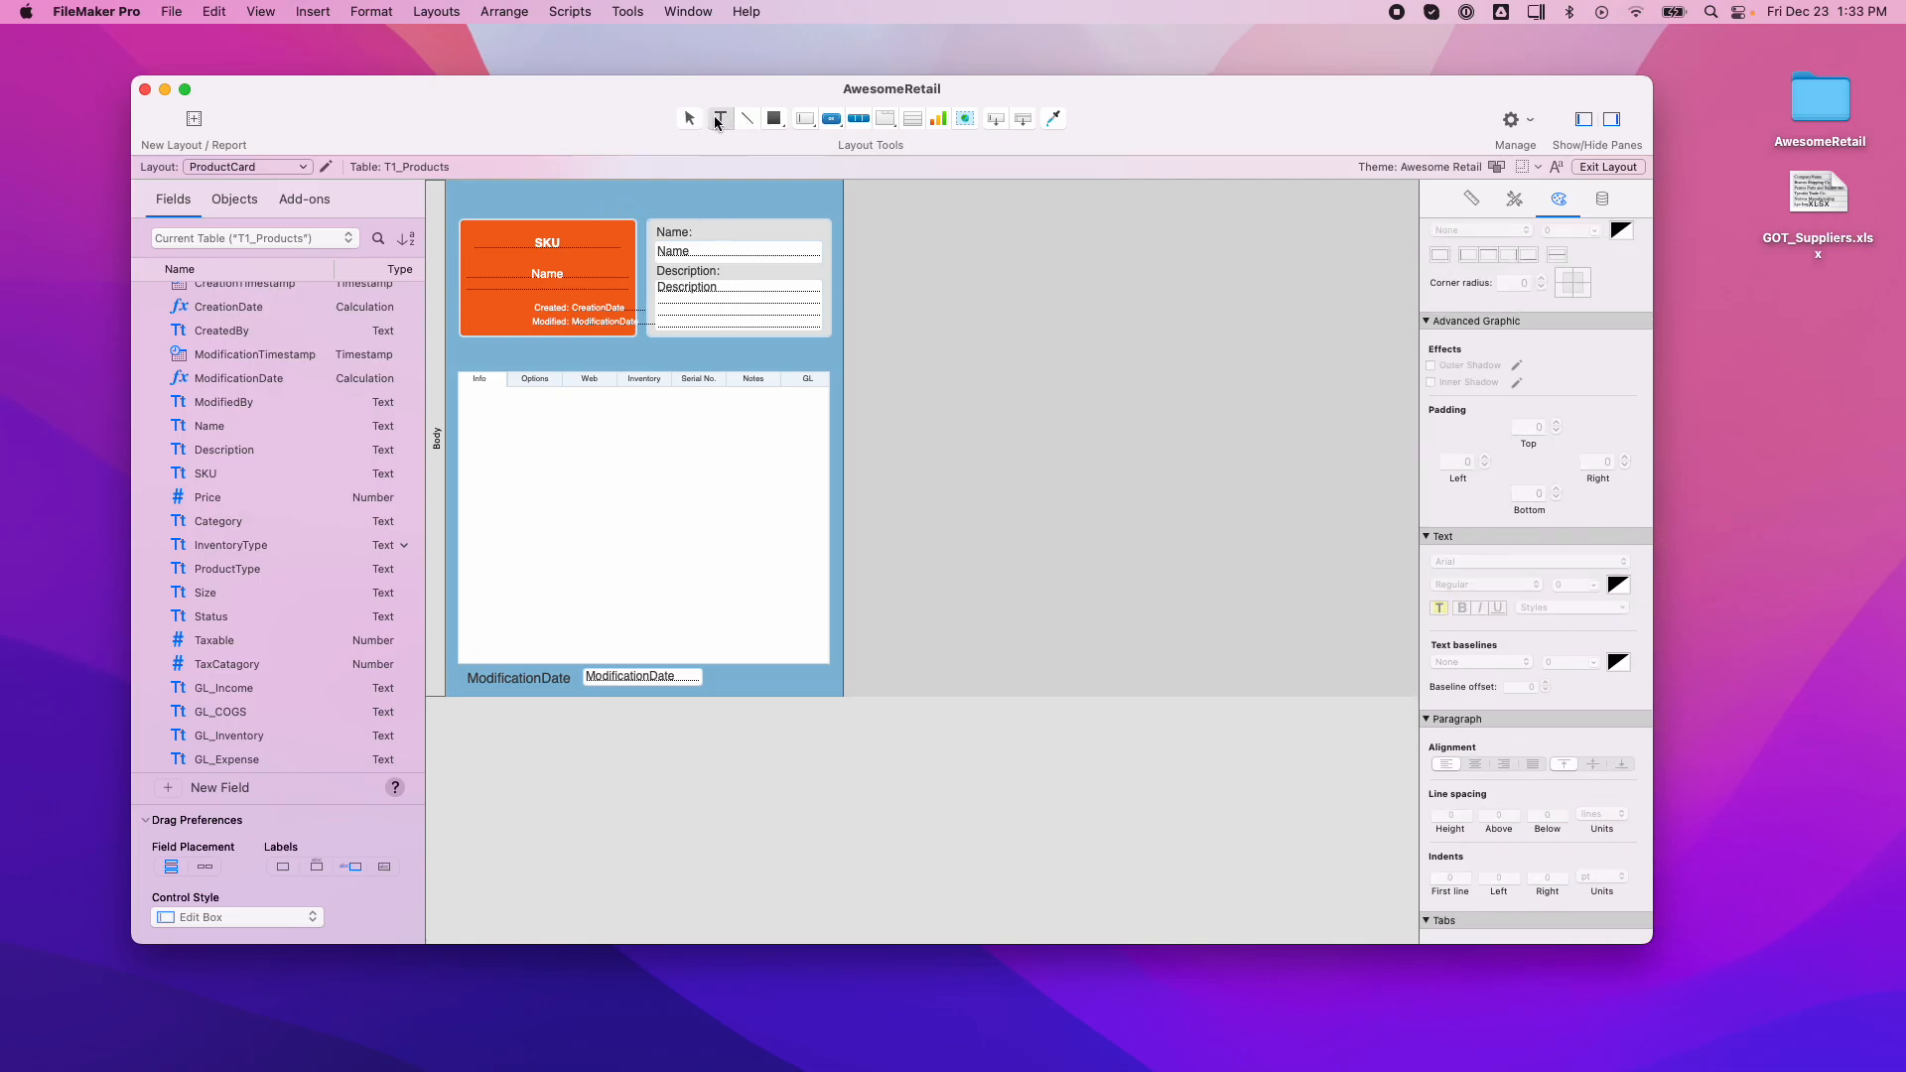
left_click_drag(520, 191, 766, 214)
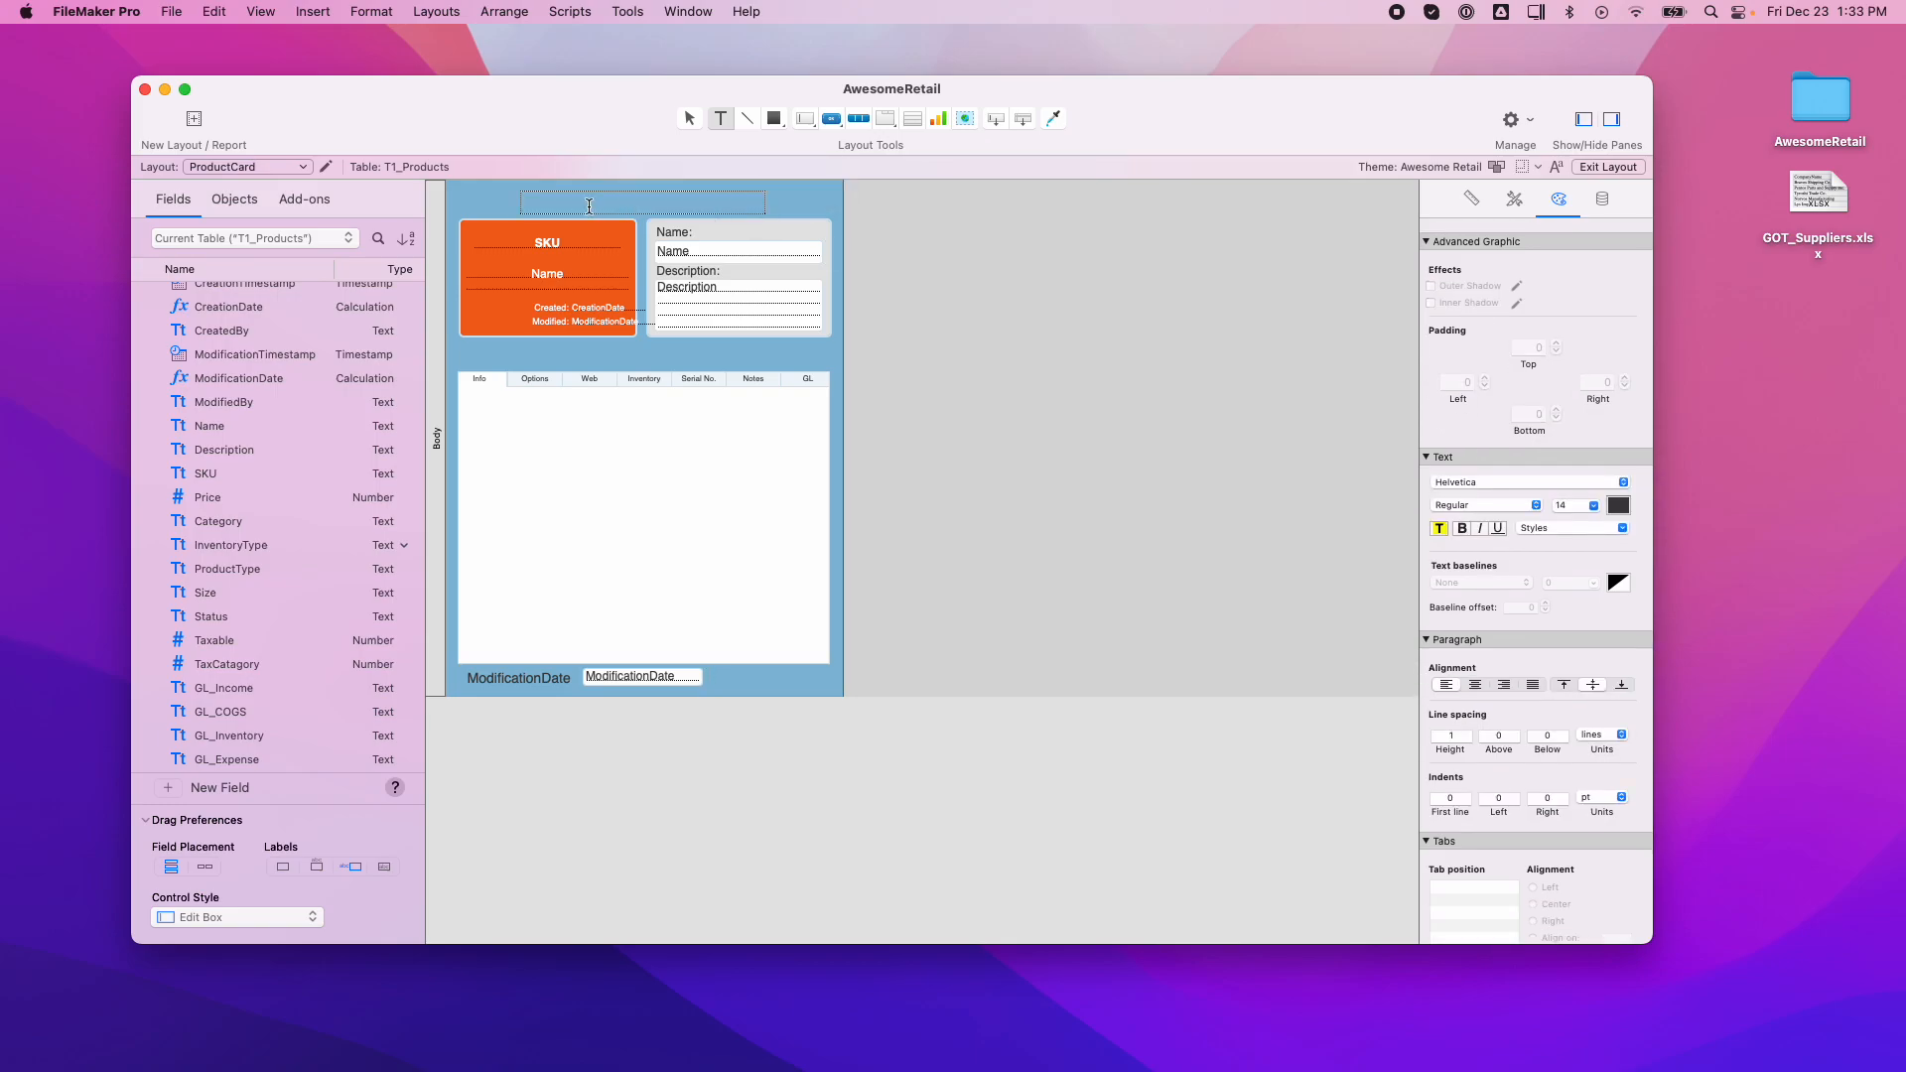
type("Product:")
left_click(312, 11)
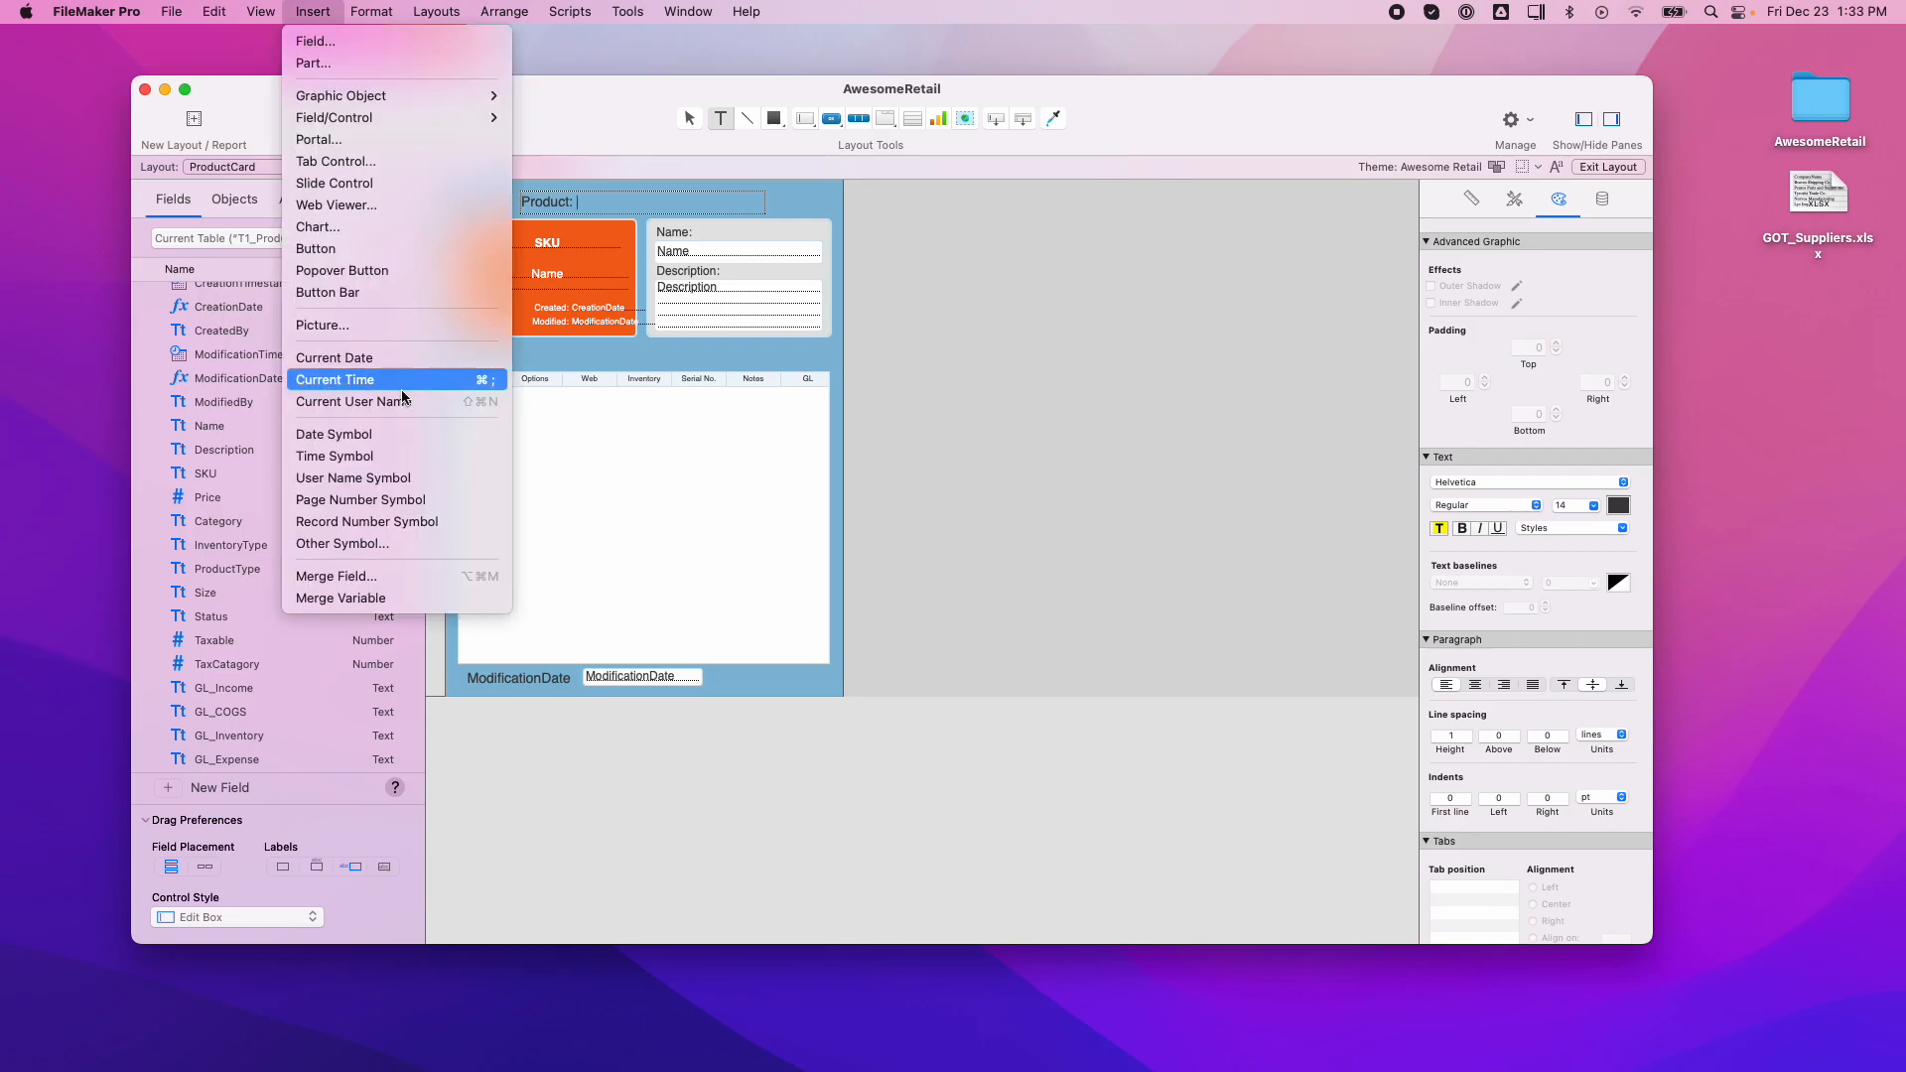
left_click(382, 578)
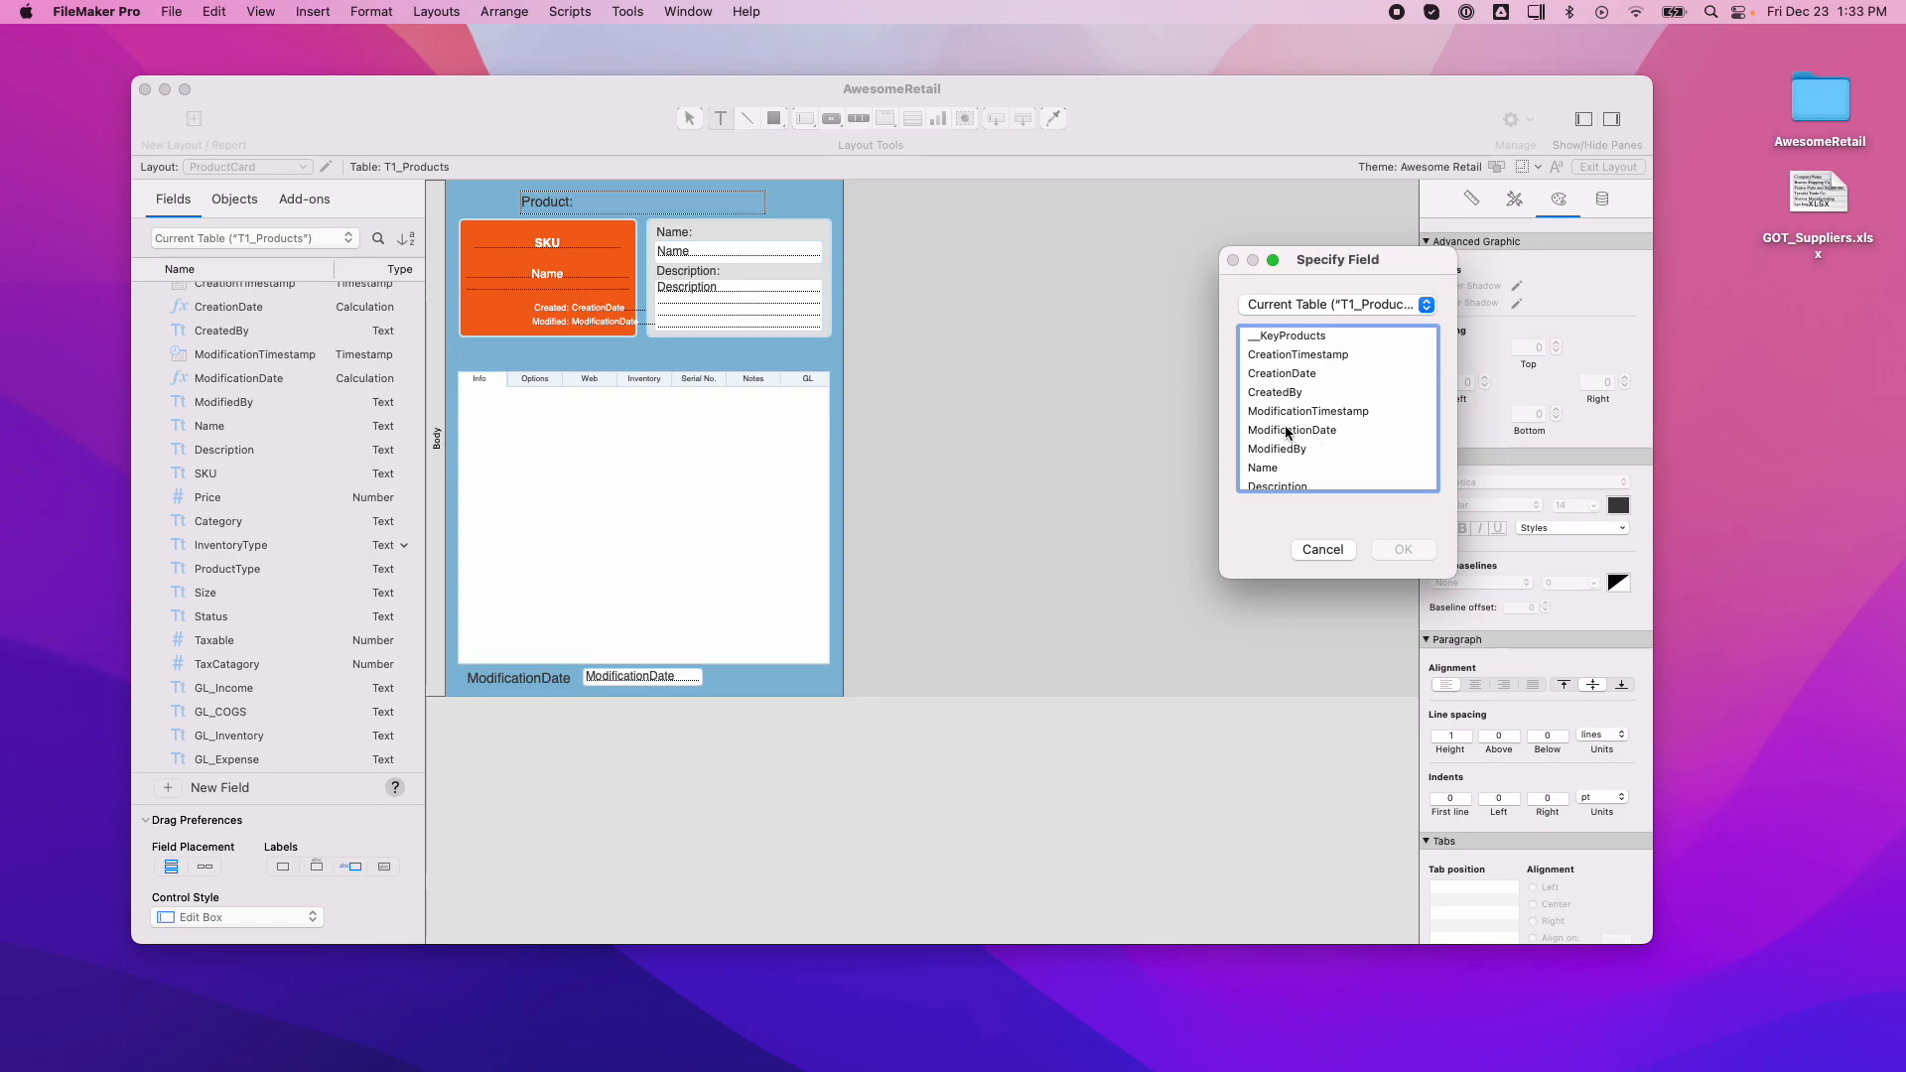
left_click(1299, 338)
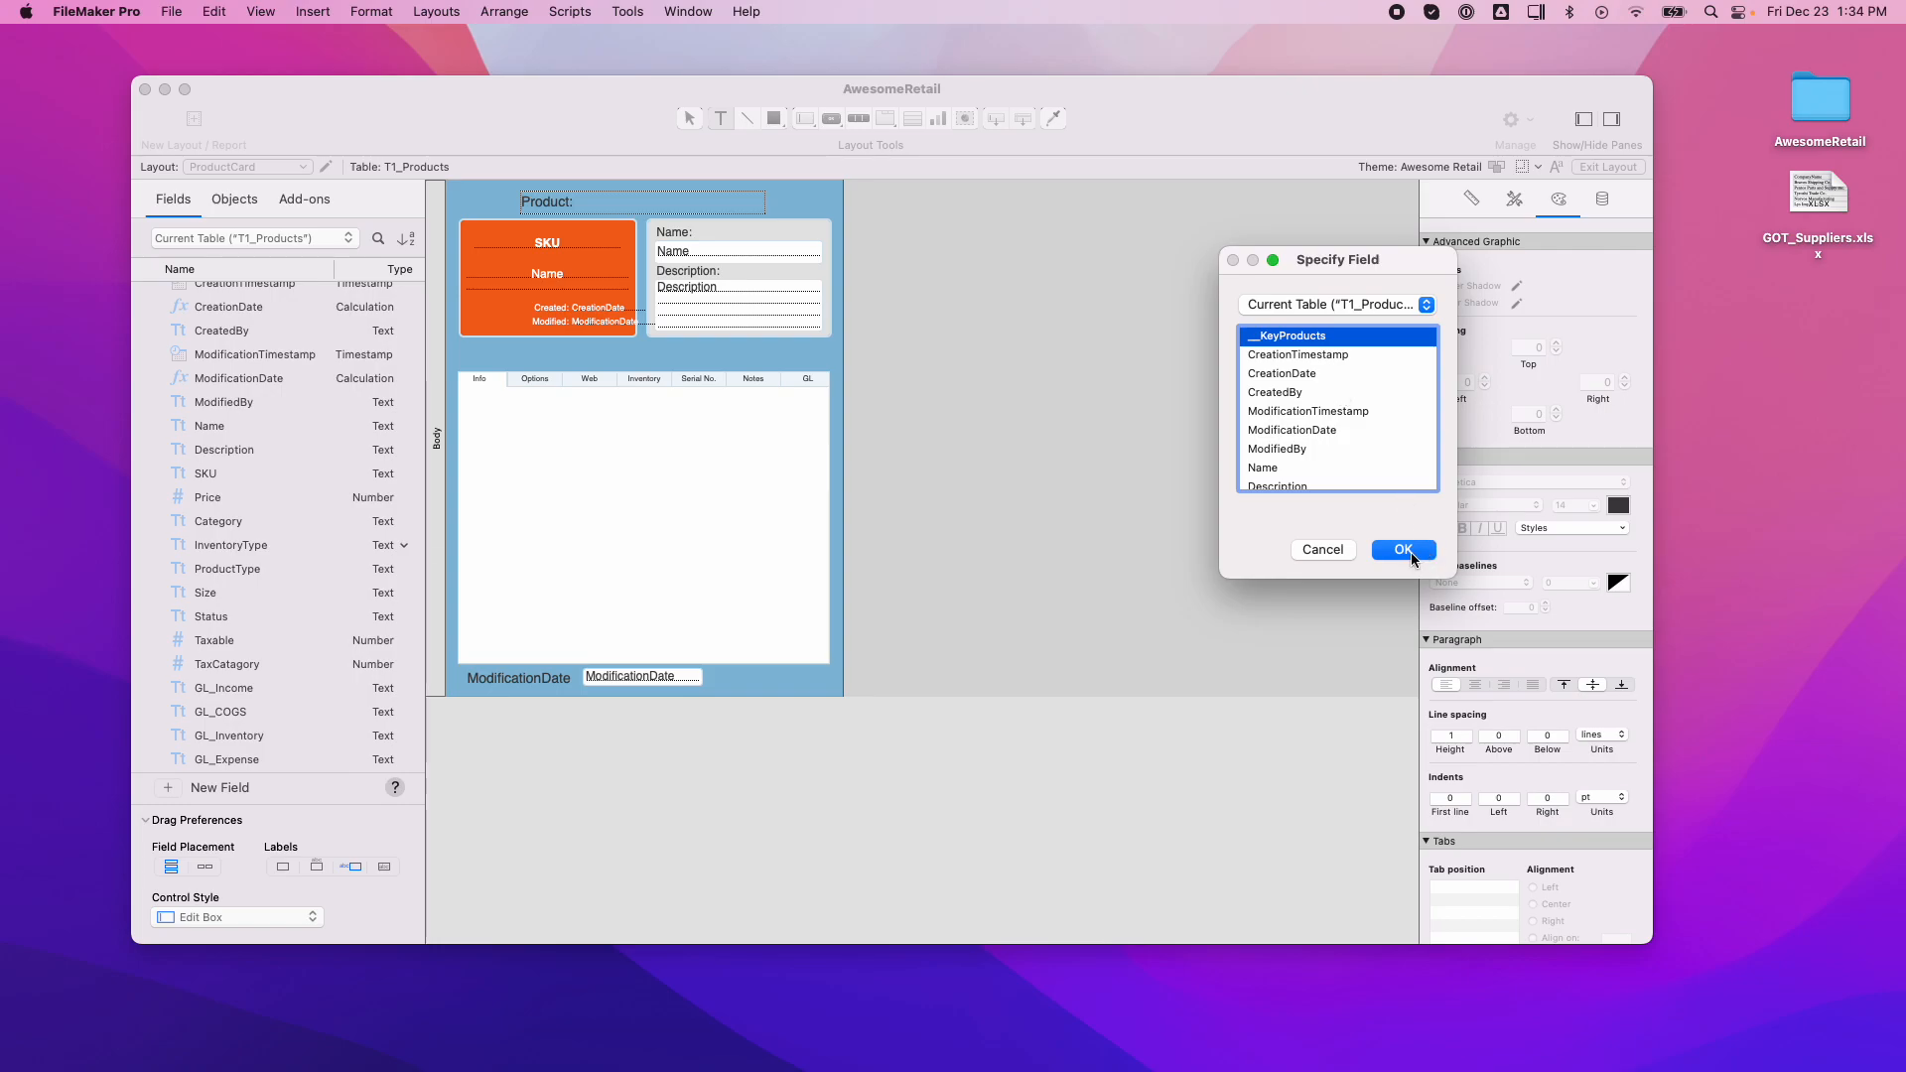
left_click(1380, 553)
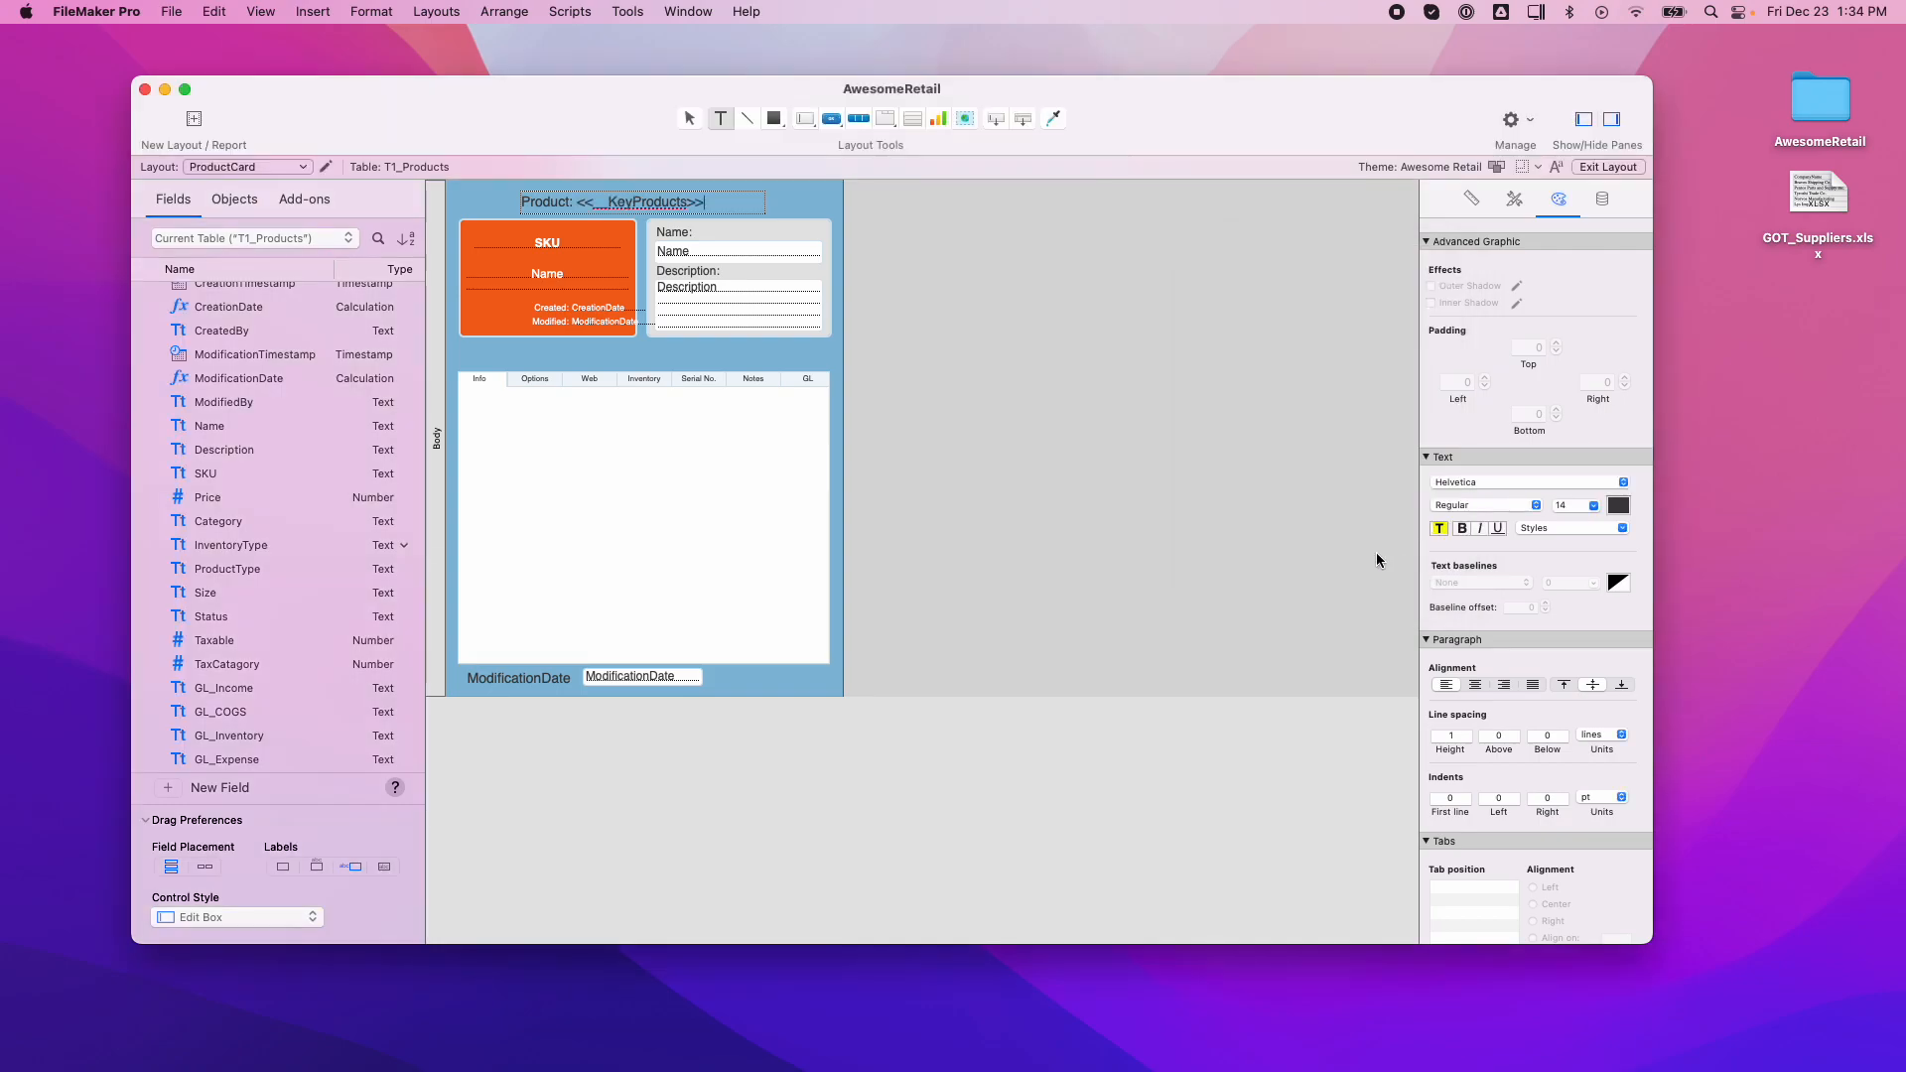
Format the "Product:" heading as centered, bold, size 18 text, widen it to fit on one line, and view the record.
triple_click(561, 206)
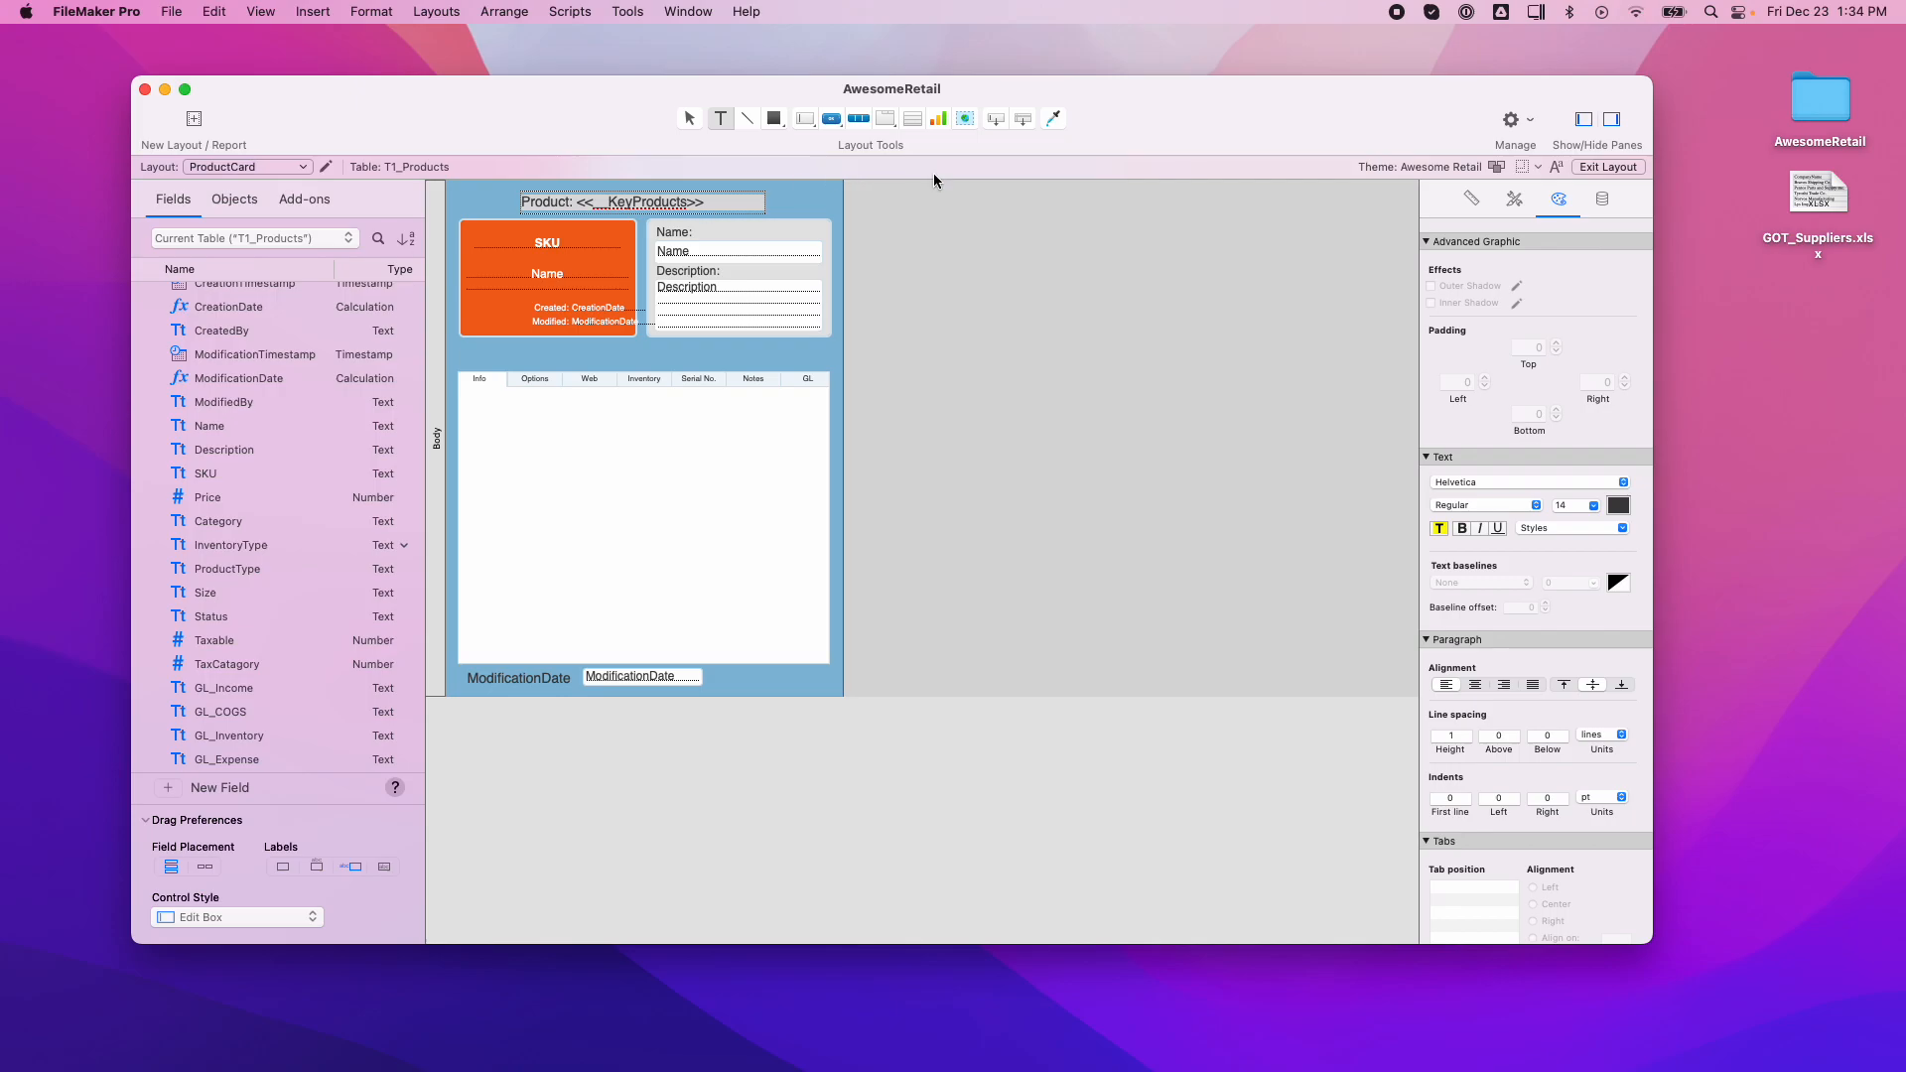
left_click(1475, 685)
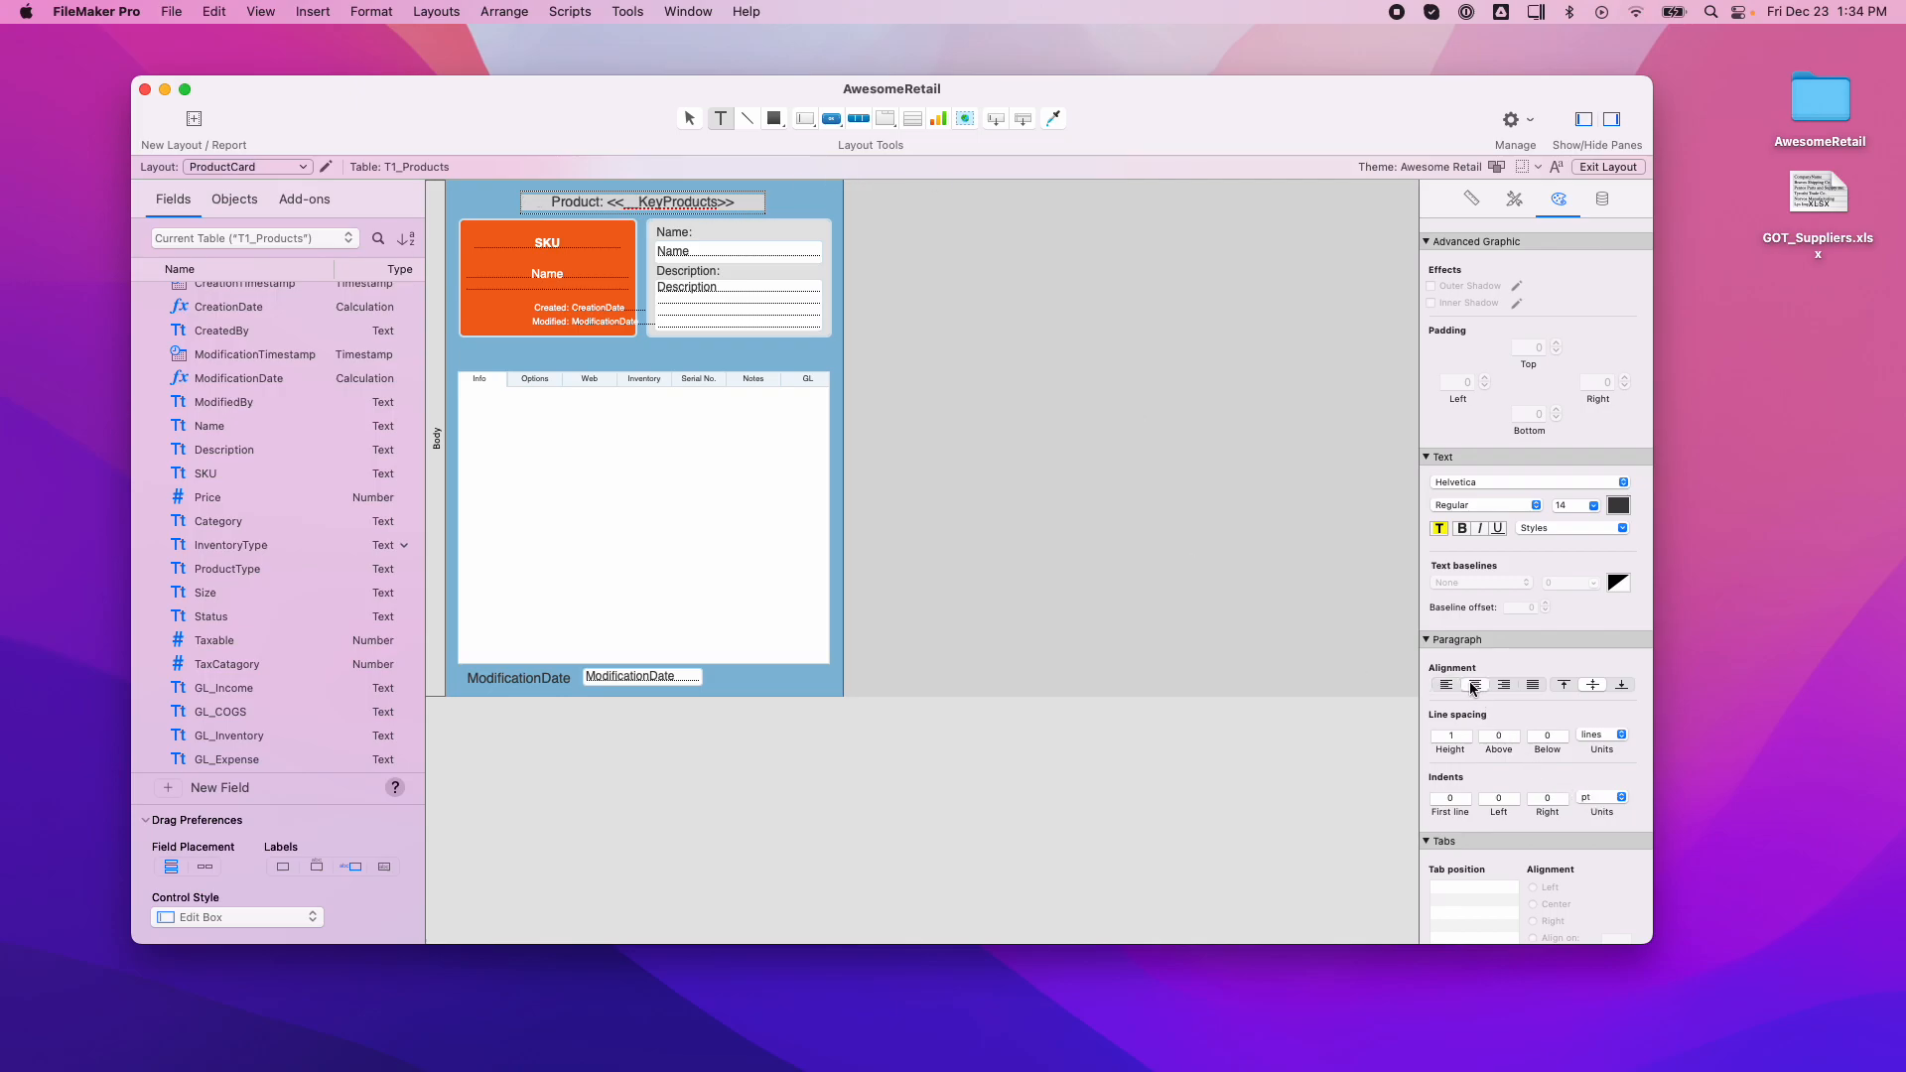
key("Escape")
mouse_move(729, 206)
left_mouse_down()
mouse_move(700, 201)
mouse_move(729, 203)
left_mouse_up()
left_click(1464, 529)
left_click(1594, 505)
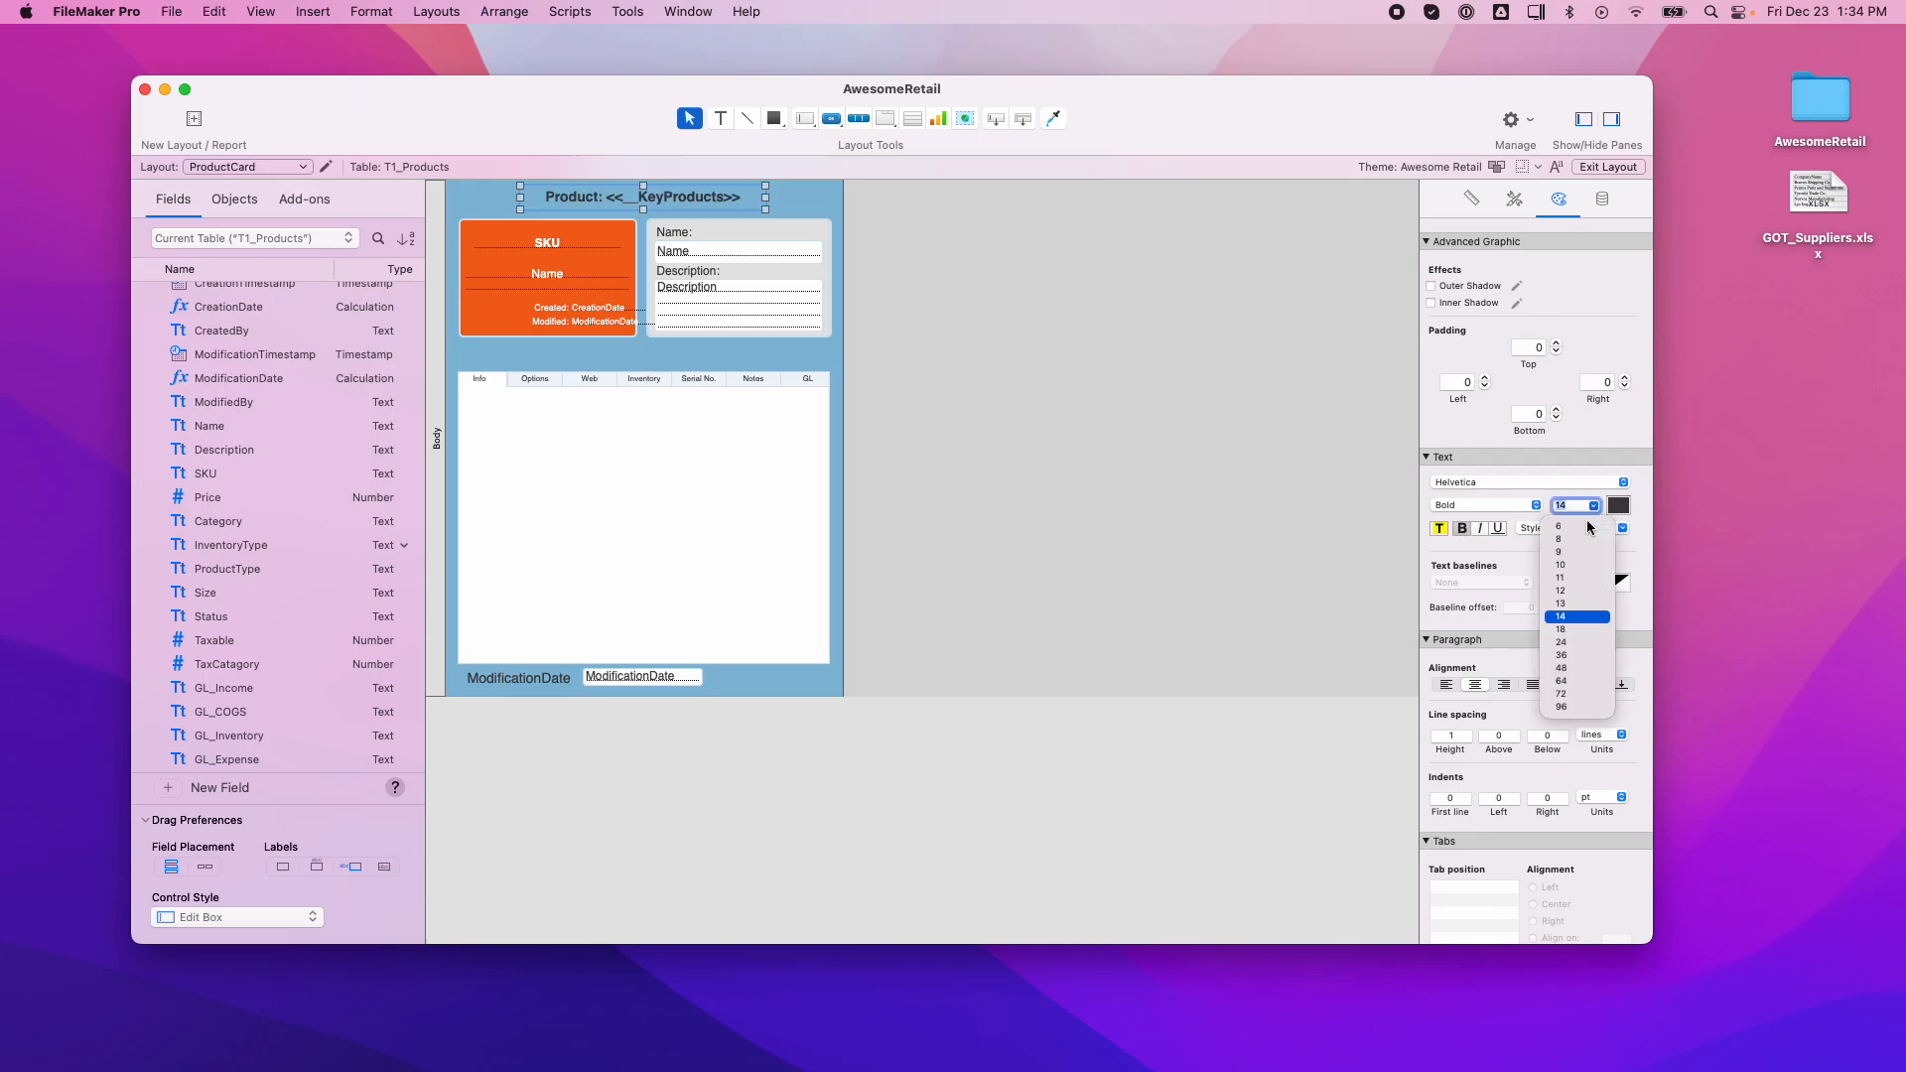
left_click(1569, 630)
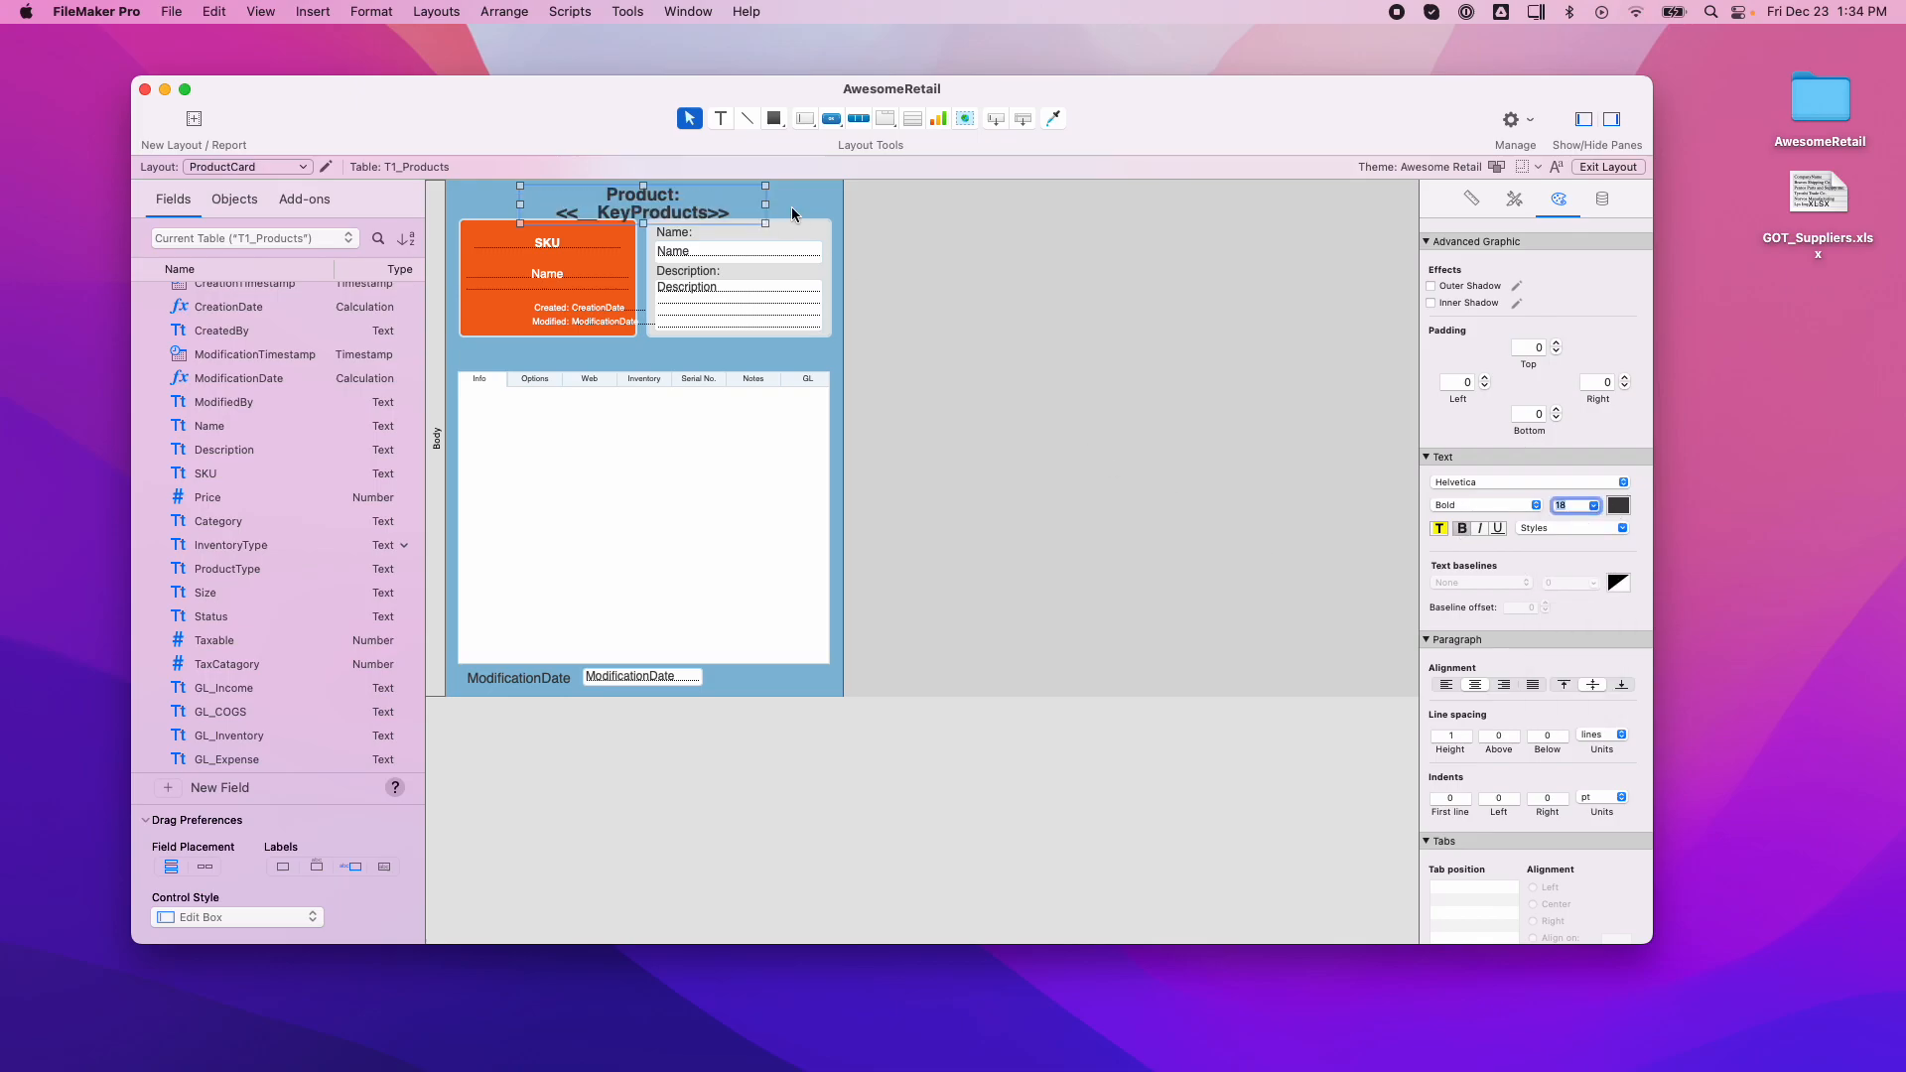
left_click_drag(764, 205, 689, 198)
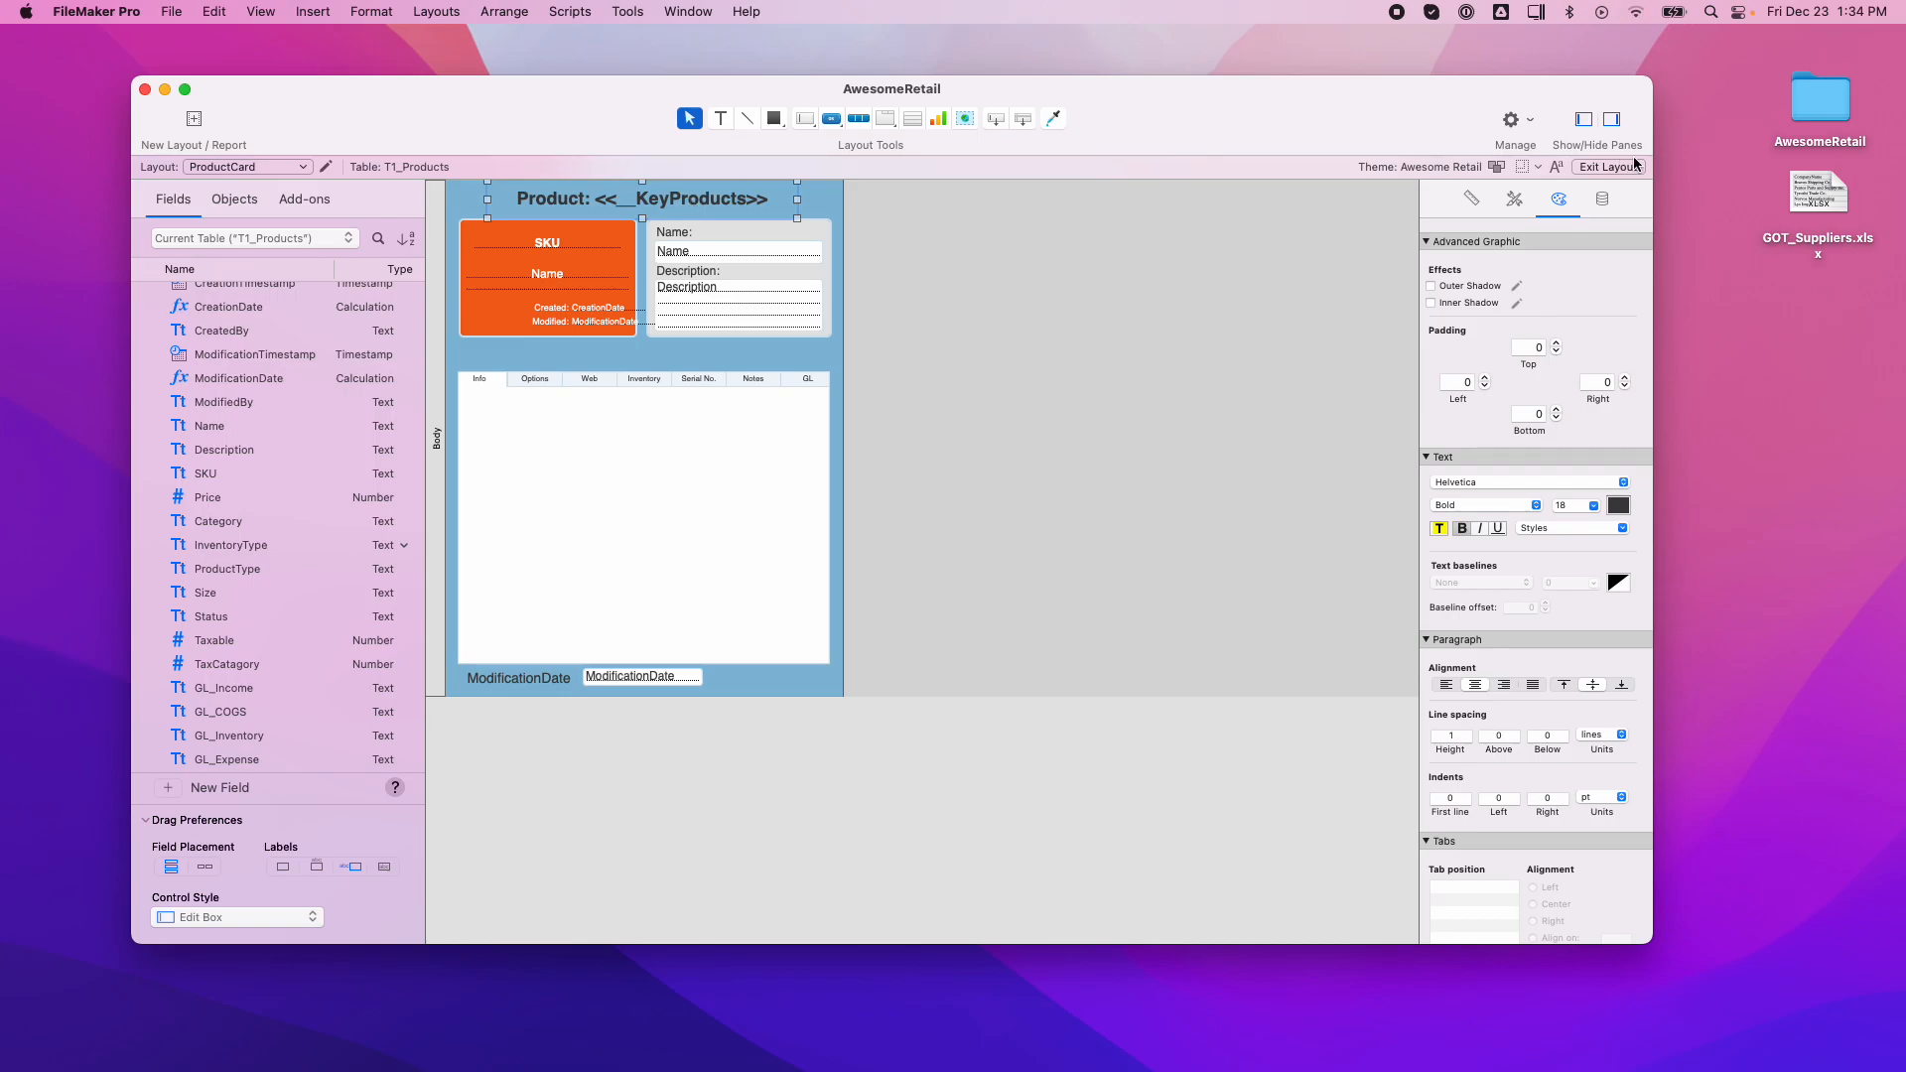
left_click(1630, 167)
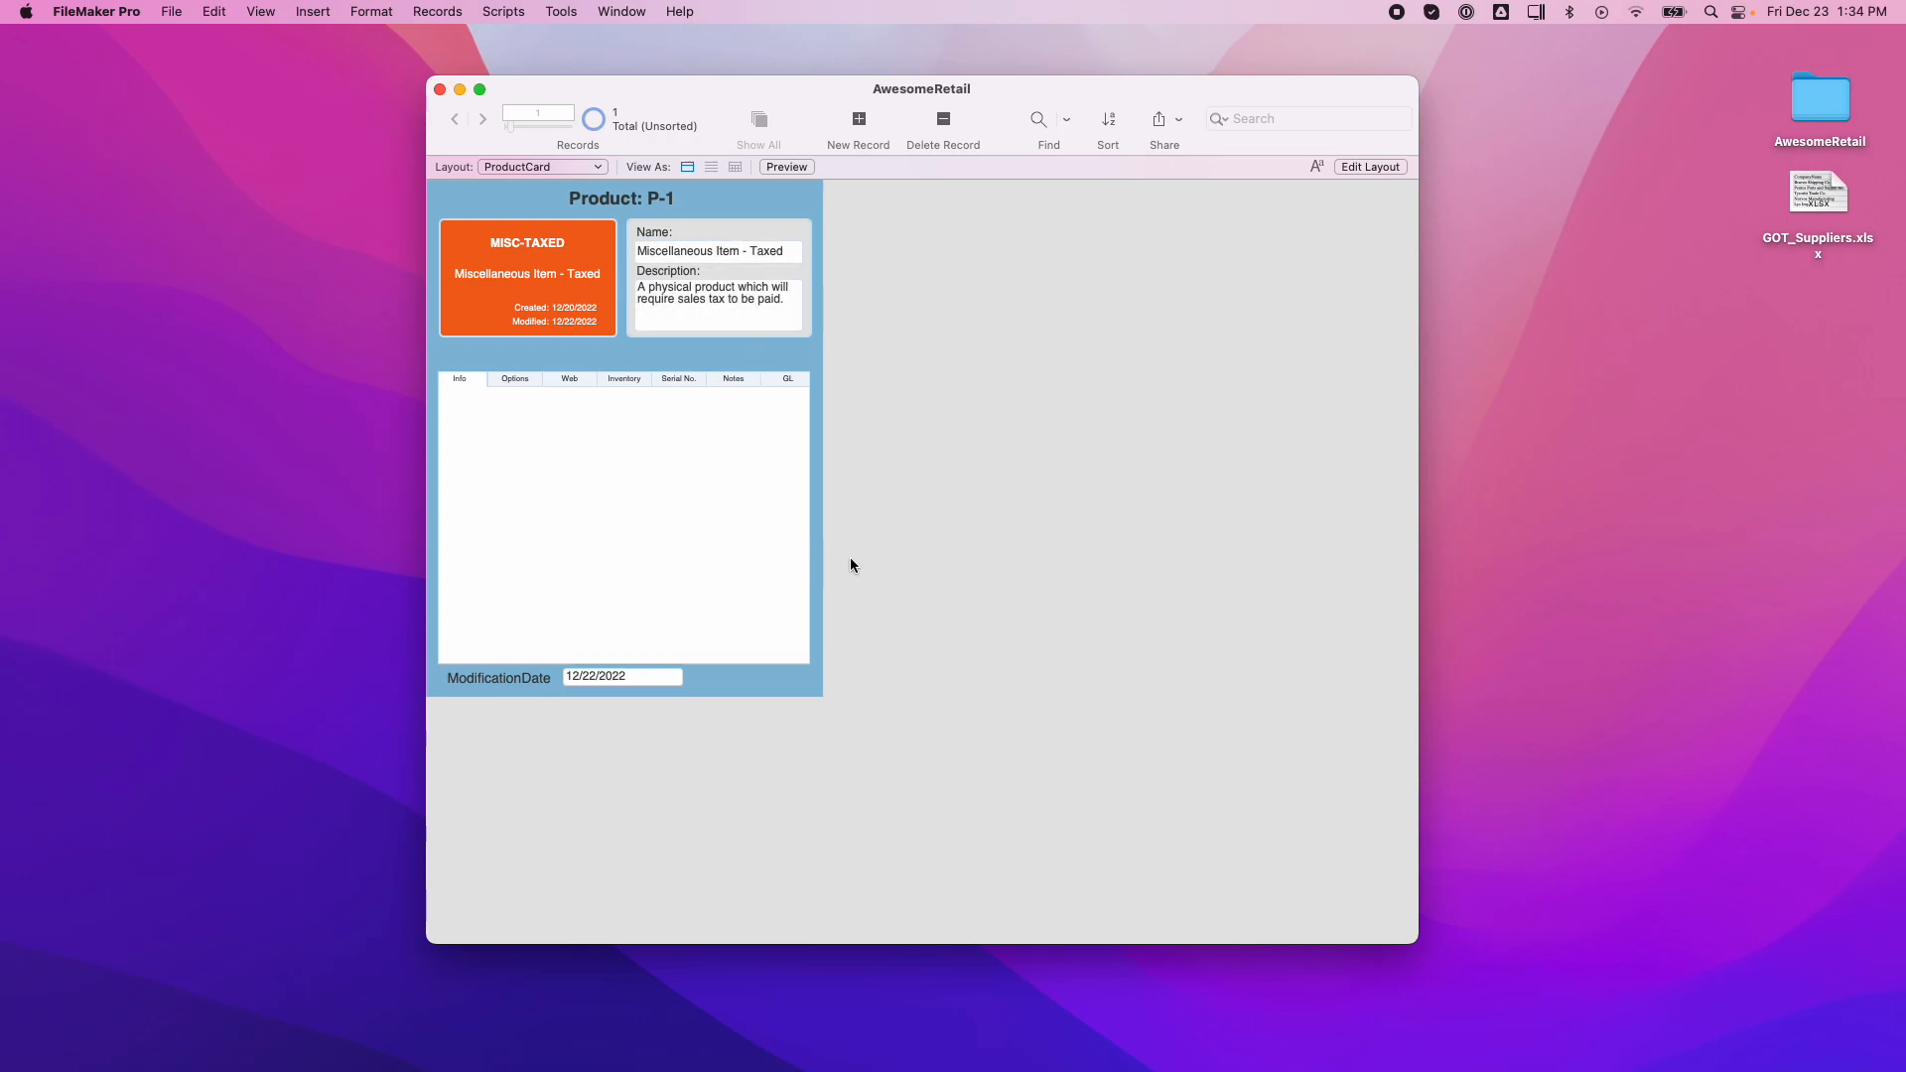
Place the InventoryType, Status and Category fields with their labels beneath each other in the upper part of the Info tab.
left_click(1391, 166)
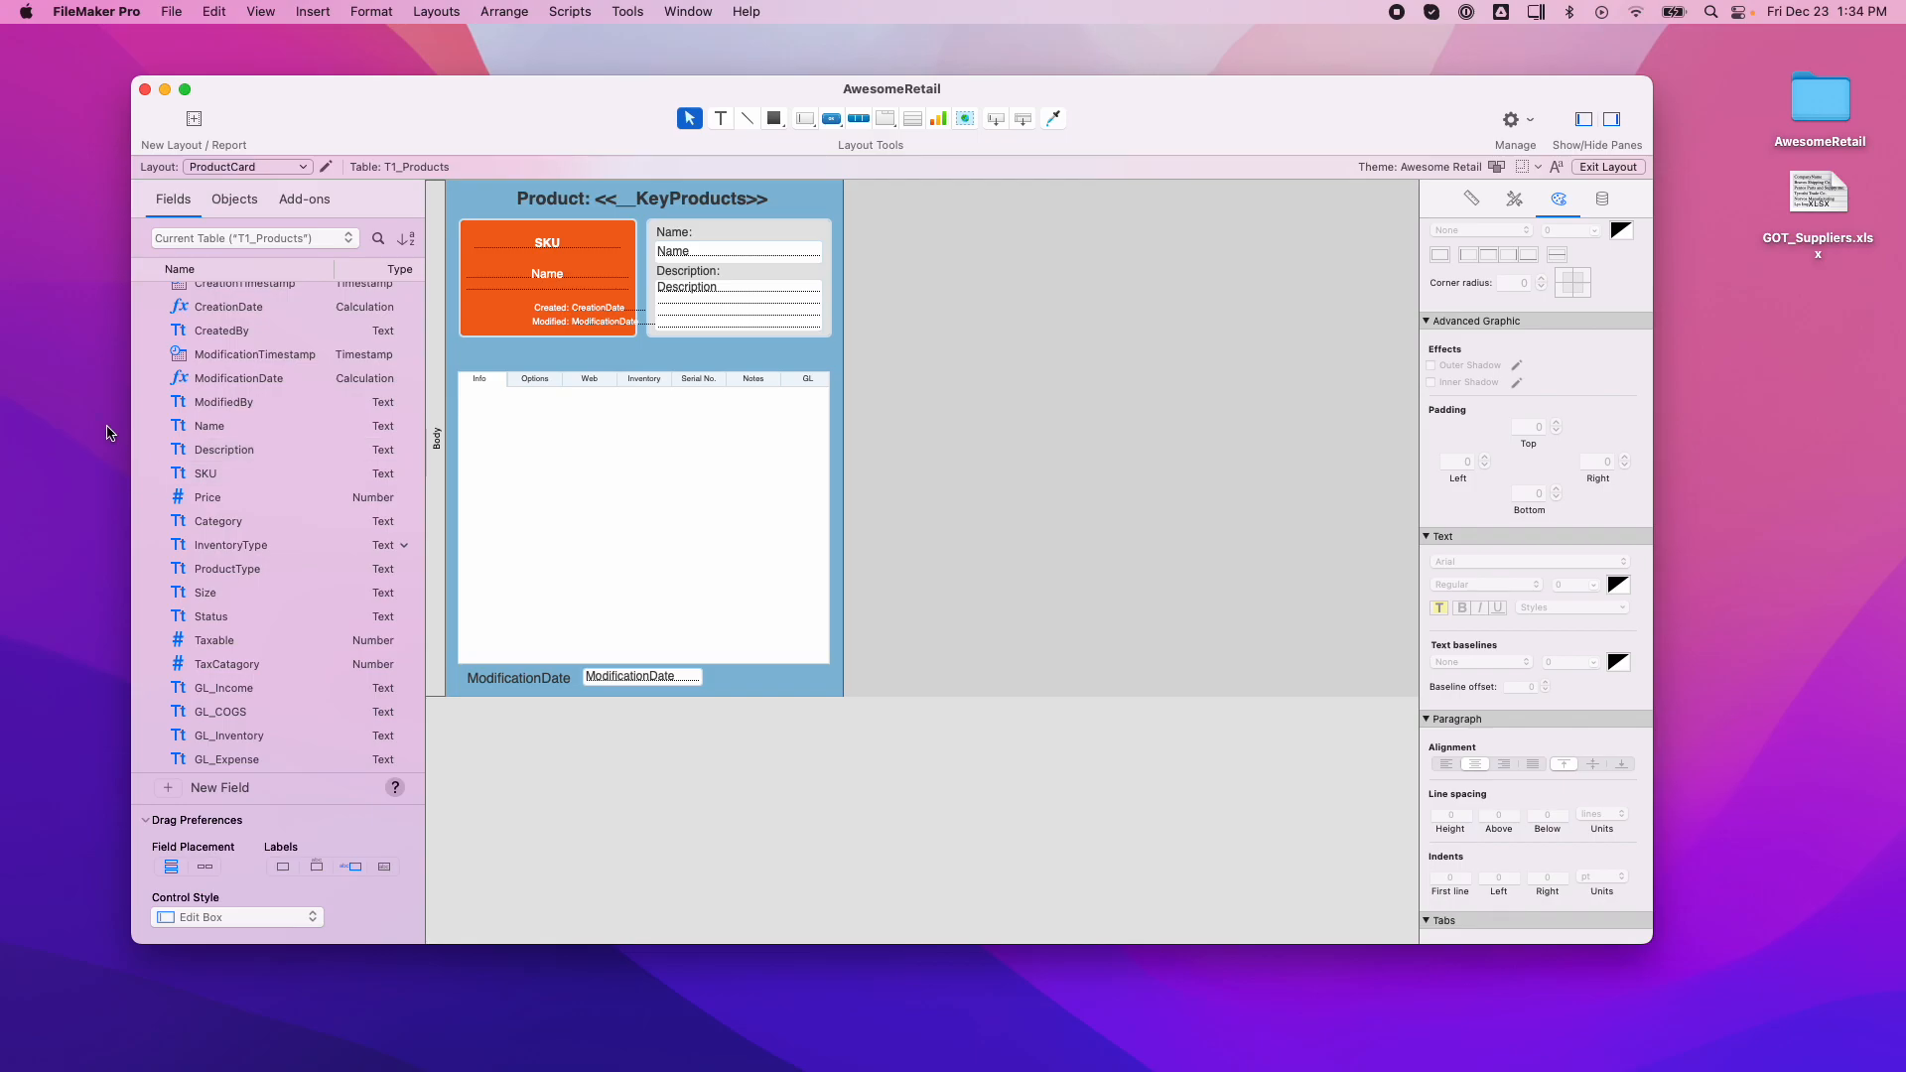
scroll(255, 461, "up", 2)
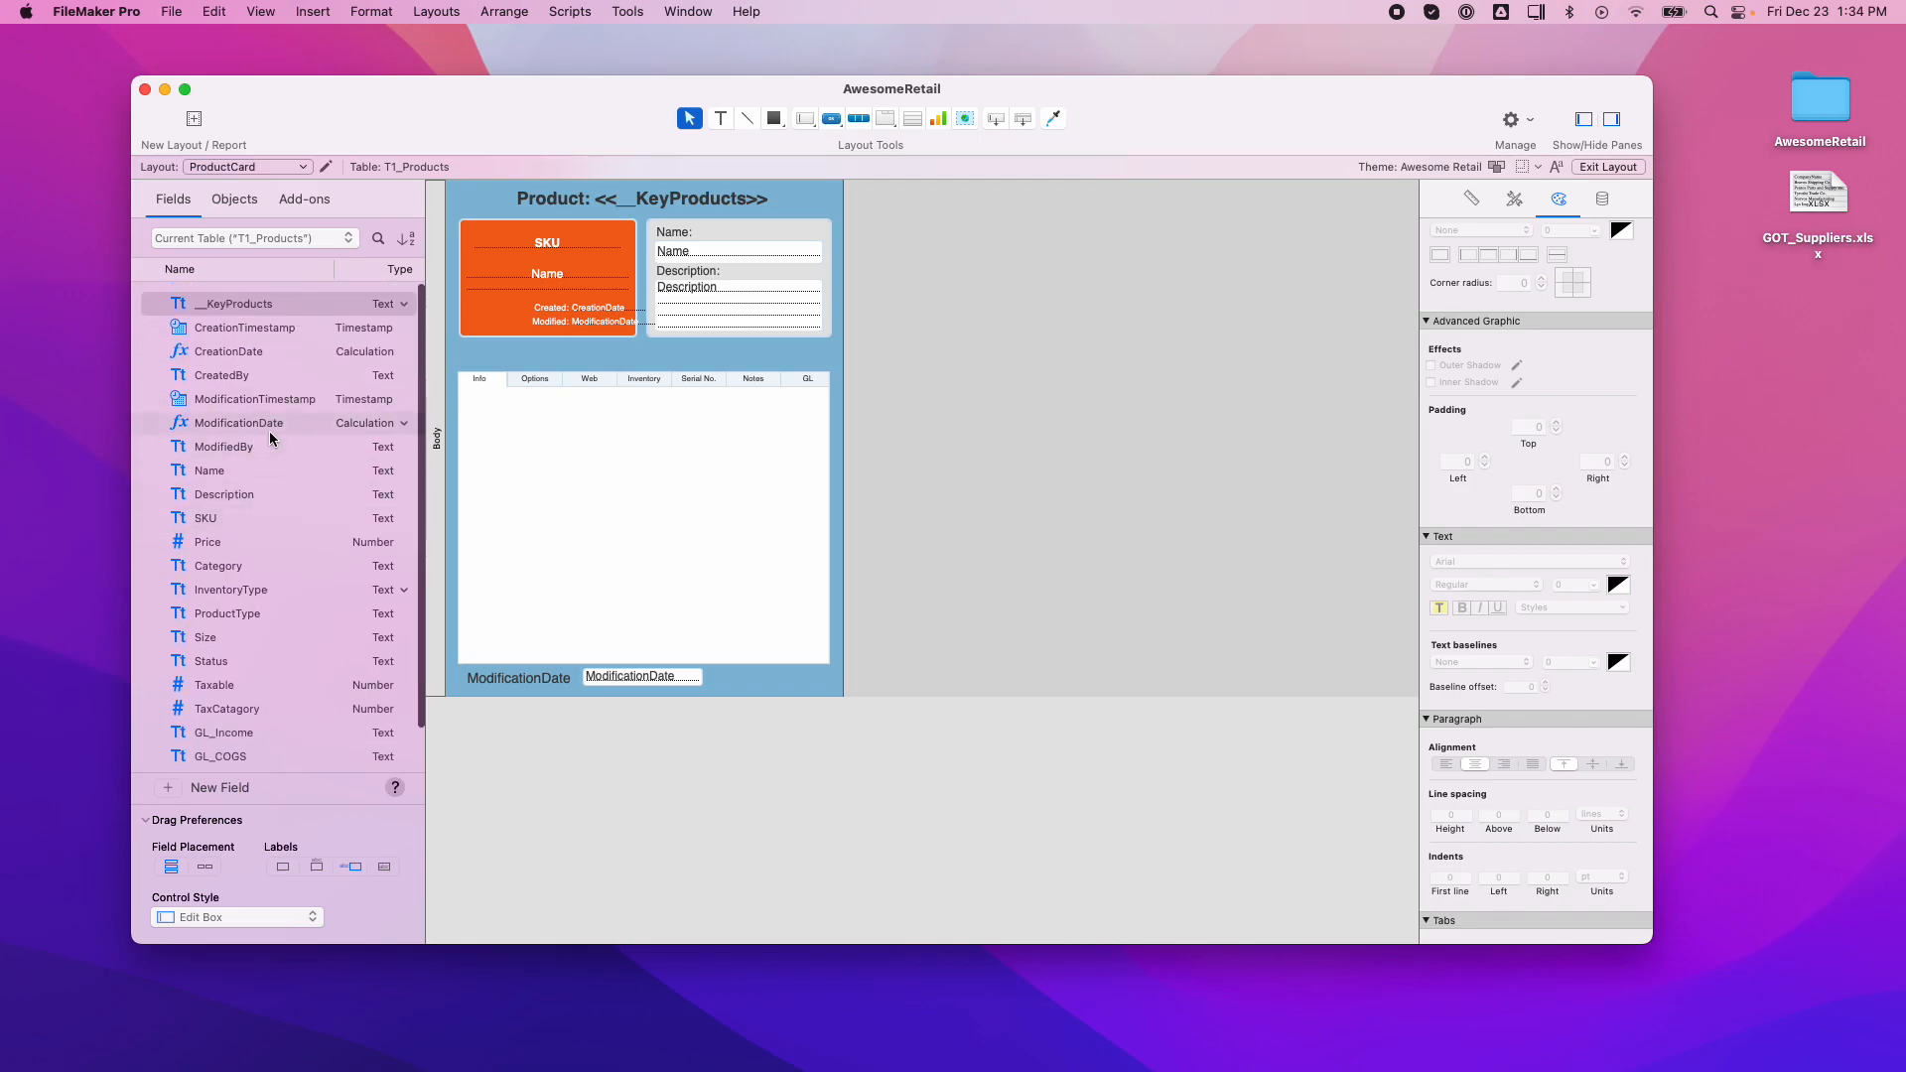
scroll(281, 736, "down", 2)
left_click_drag(231, 554, 537, 409)
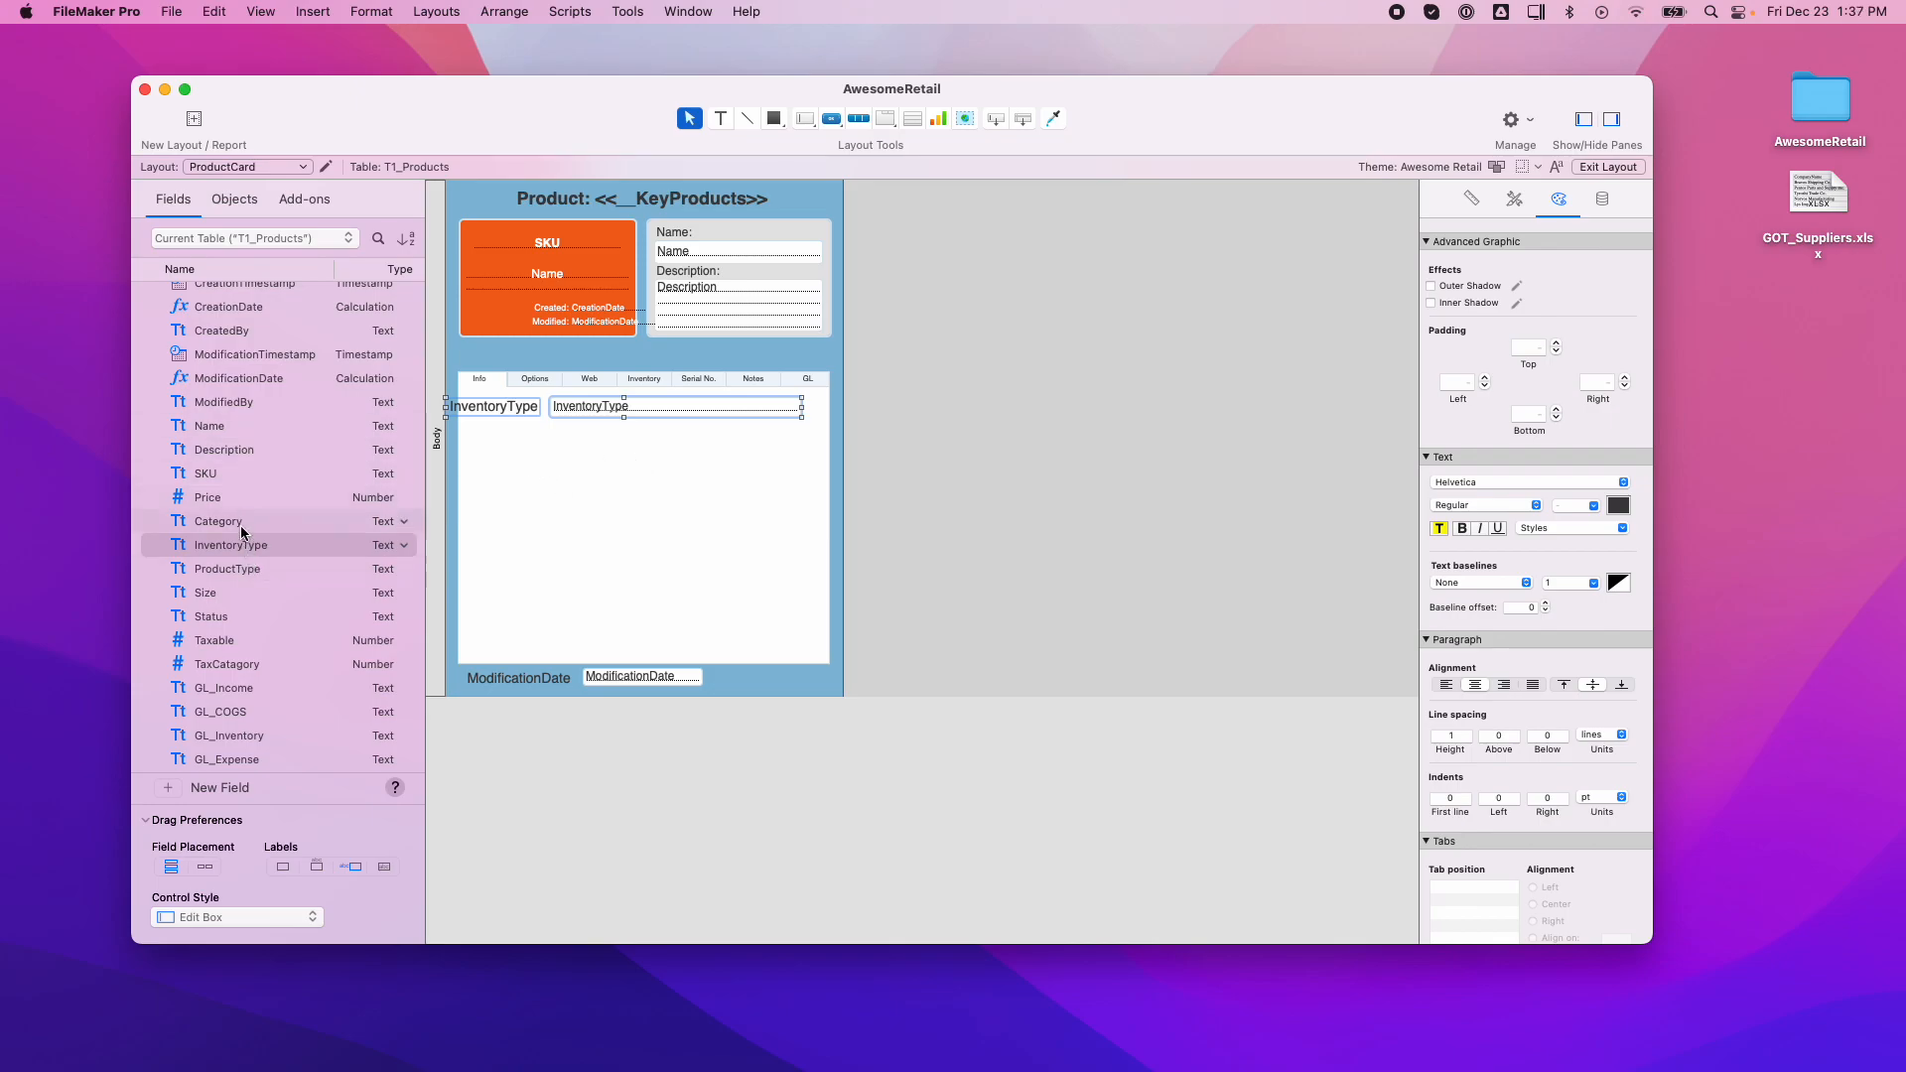
left_click_drag(243, 613, 605, 445)
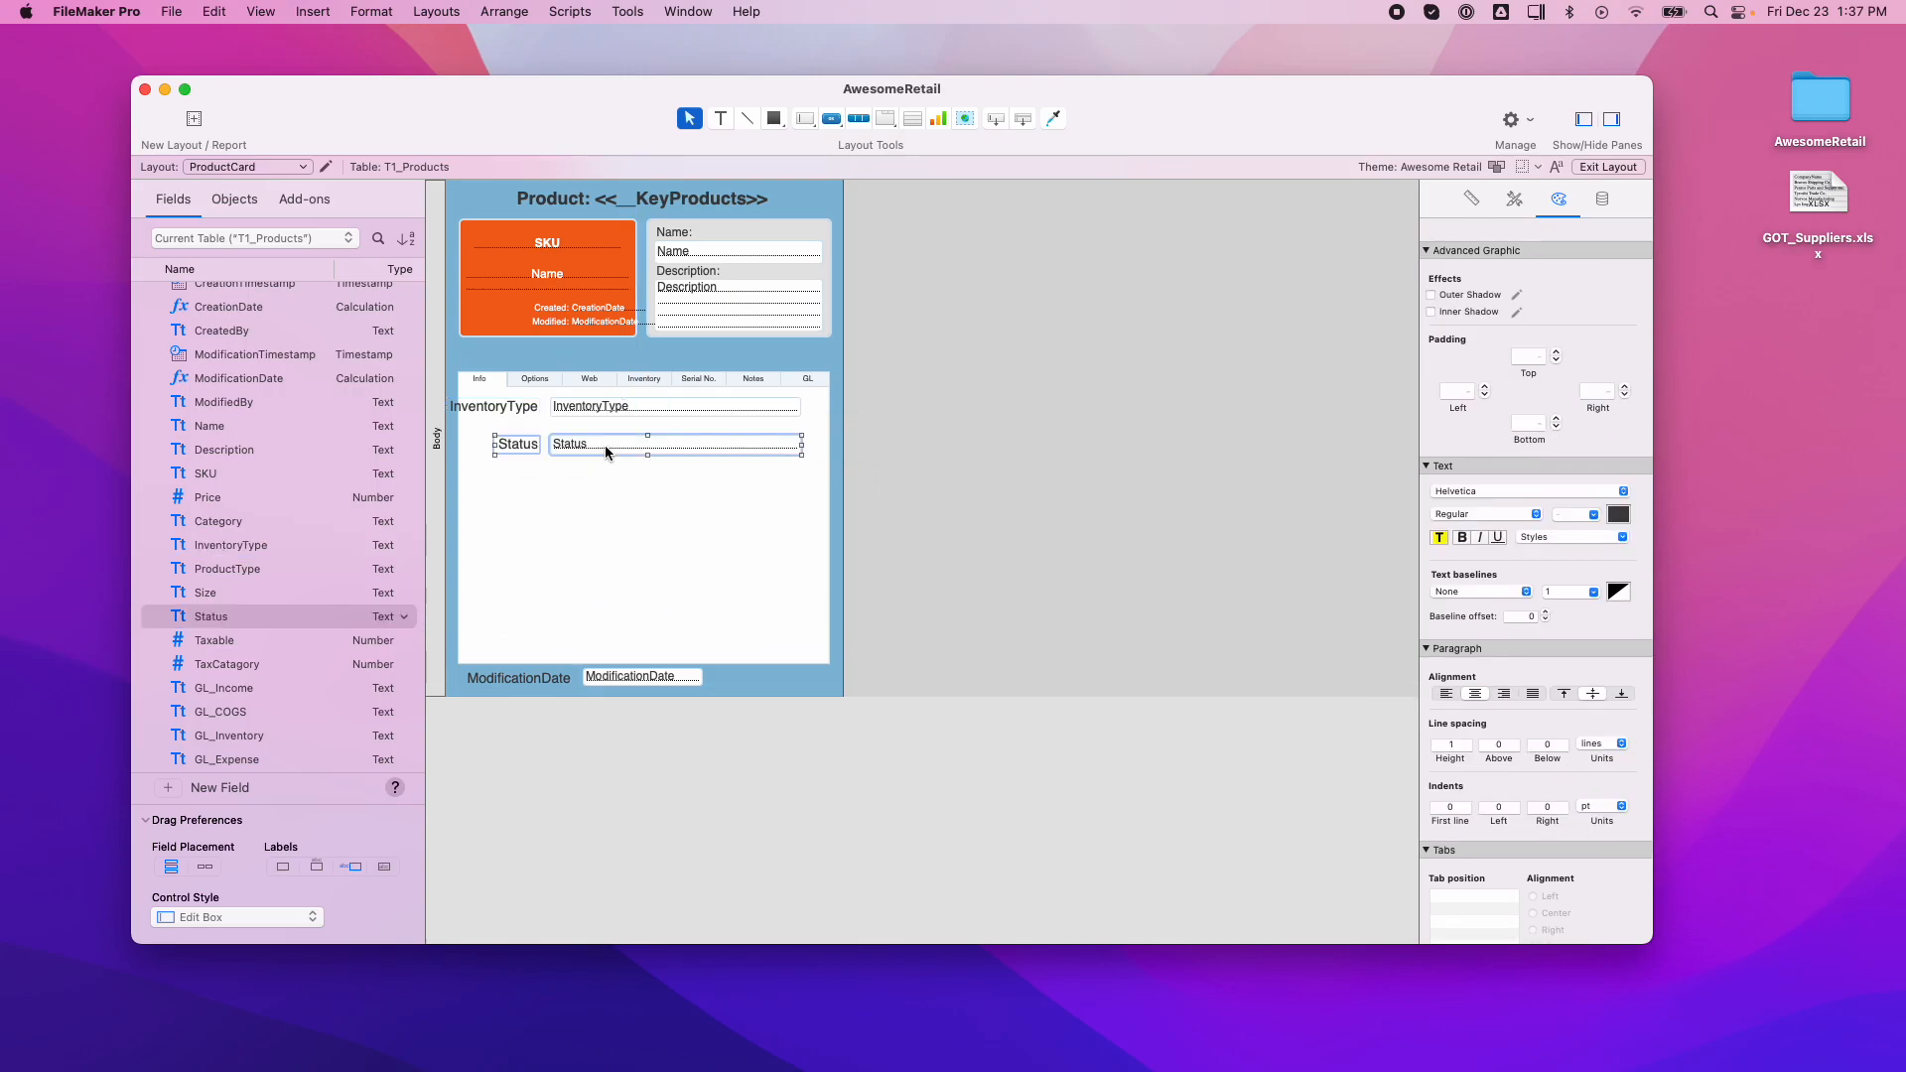
left_click(220, 526)
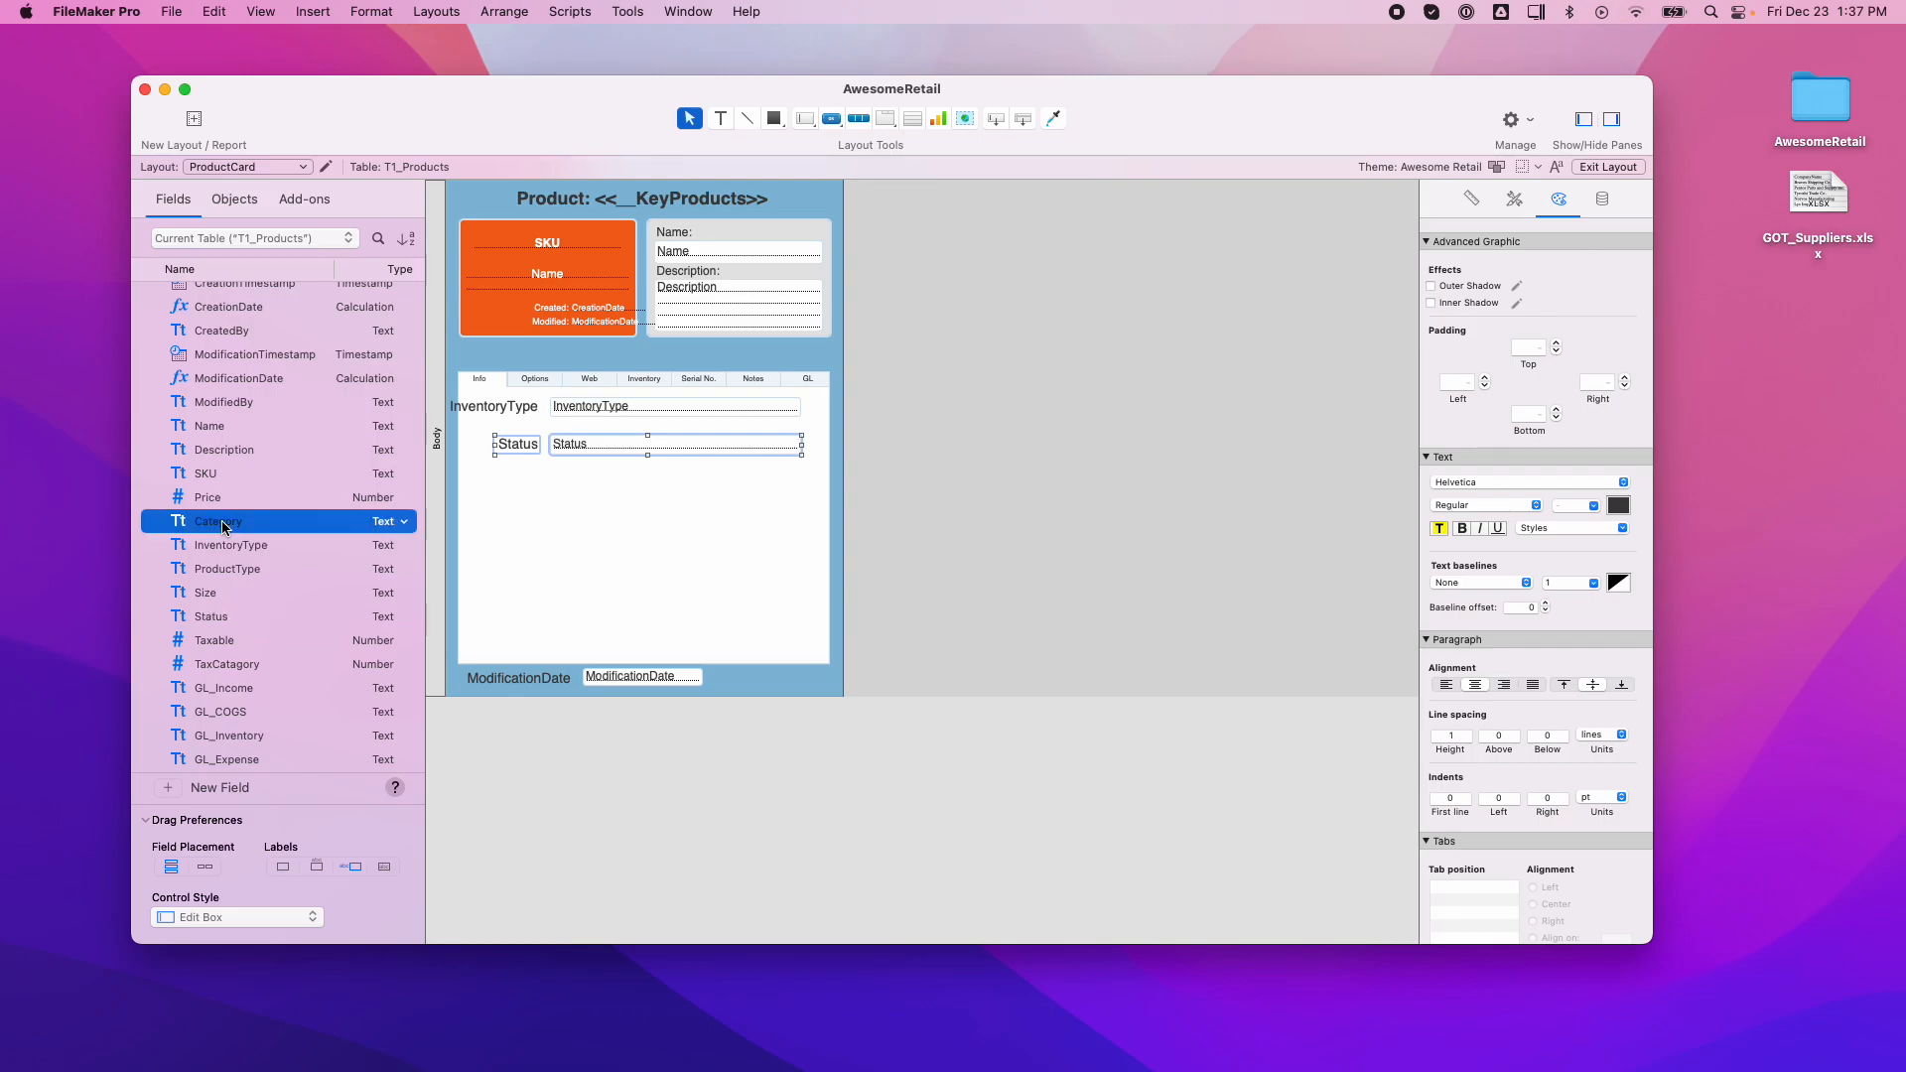
left_click_drag(219, 526, 609, 479)
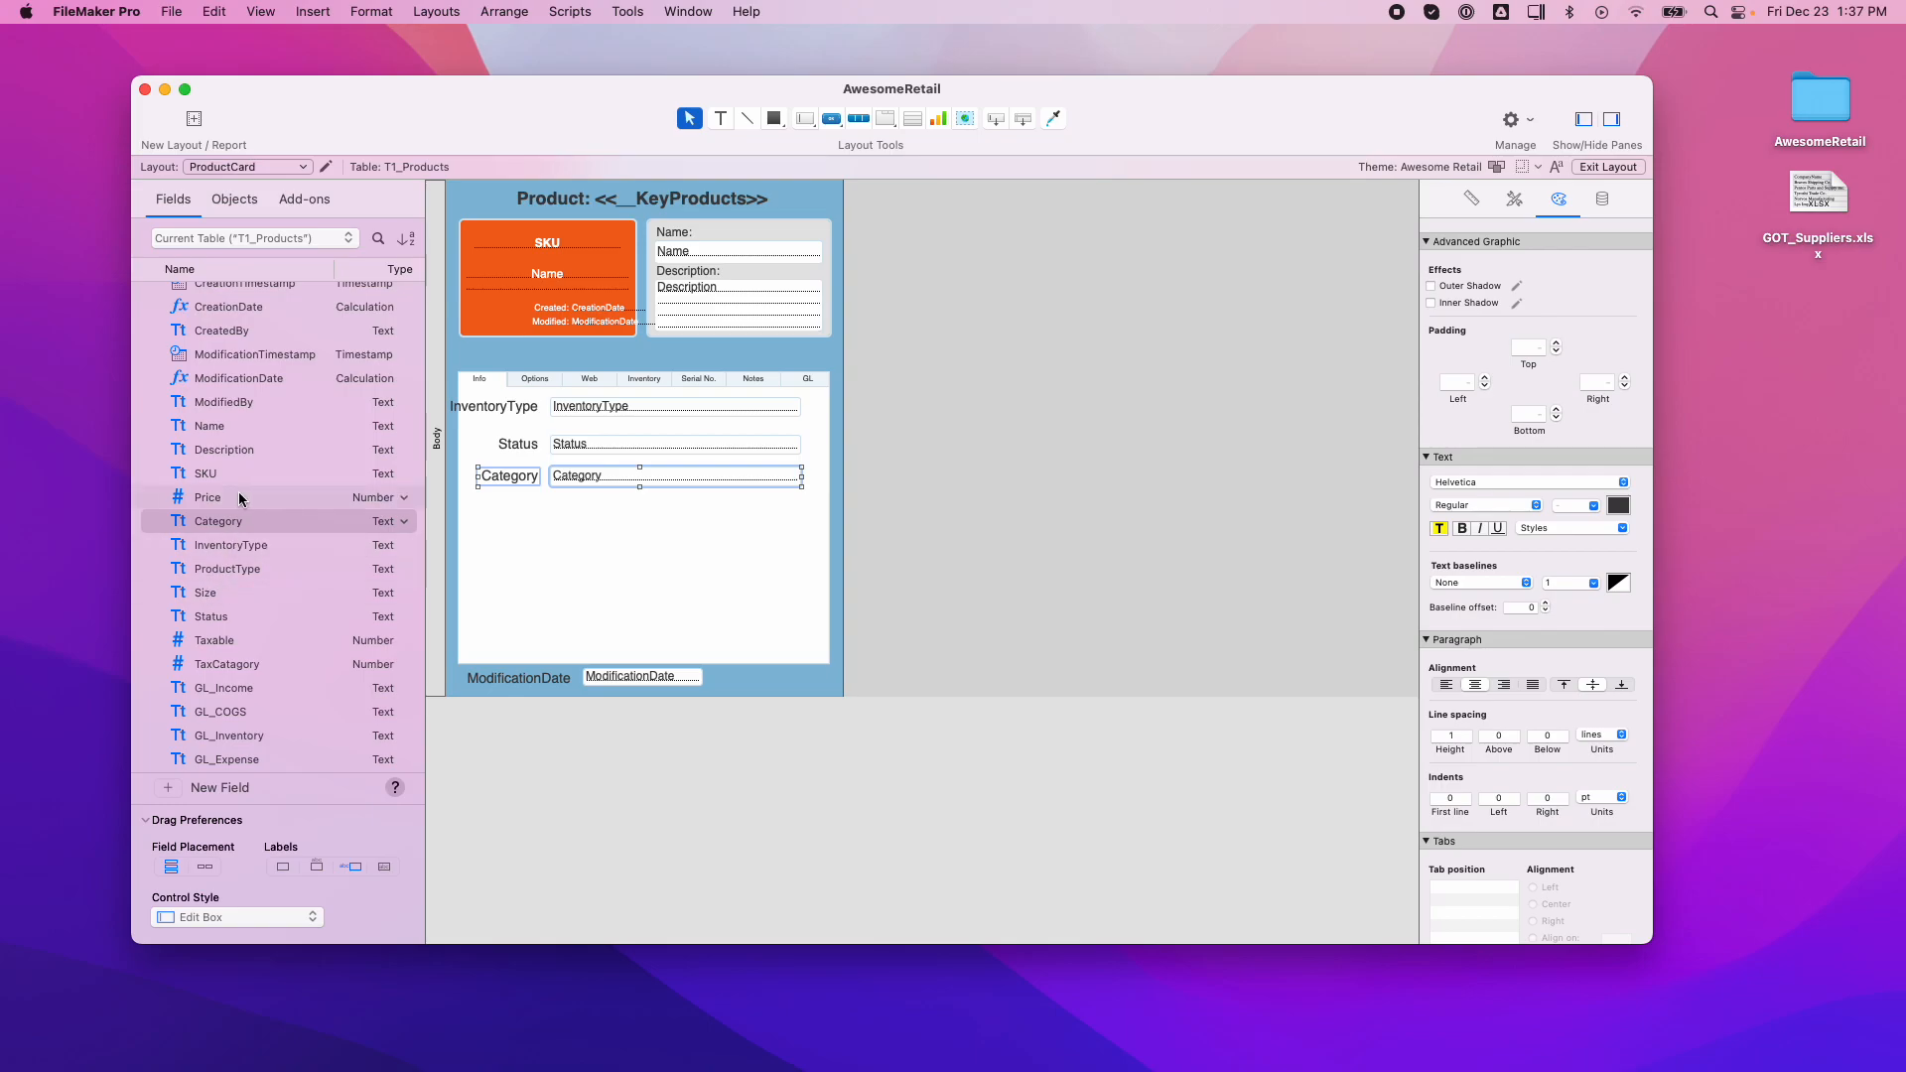
Place the SKU, Size and ProductType fields with their labels below the Category field on the Info tab.
left_click_drag(206, 474, 619, 541)
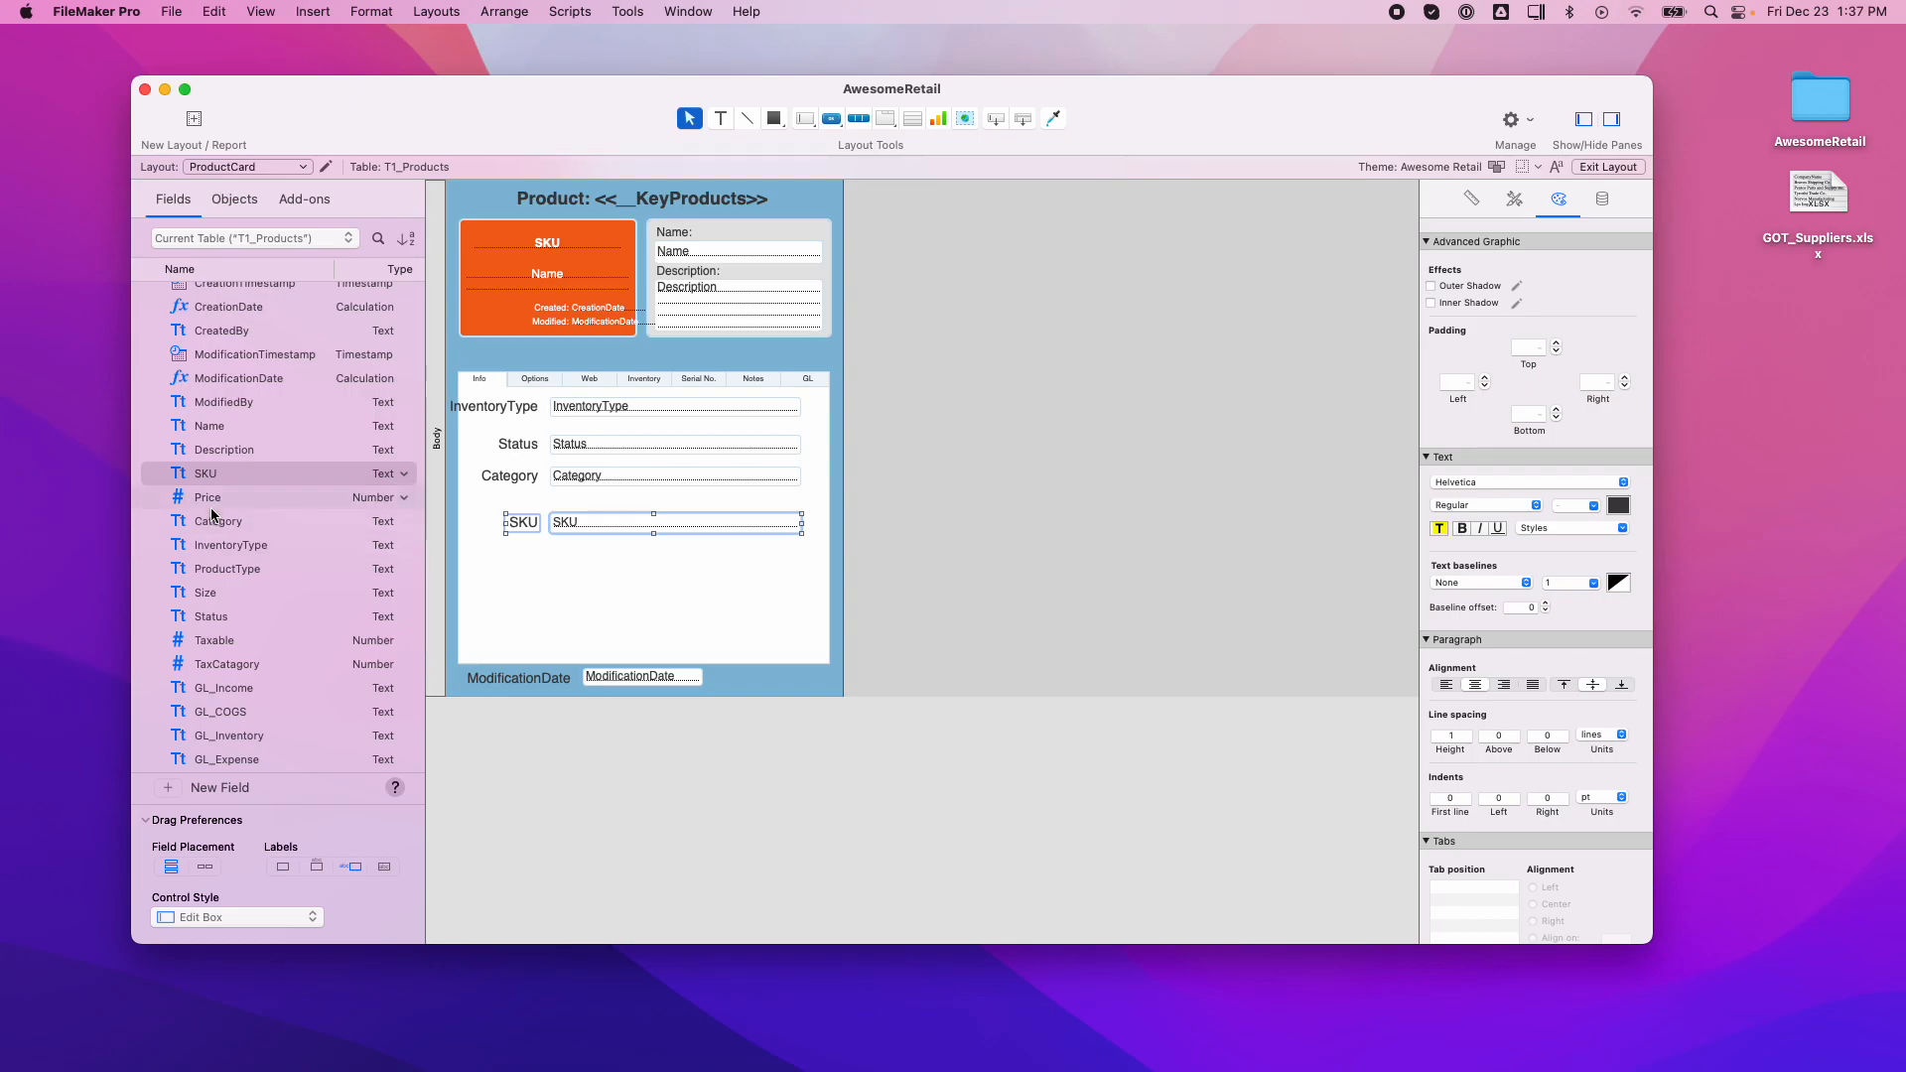
left_click(216, 594)
left_click_drag(216, 598, 603, 566)
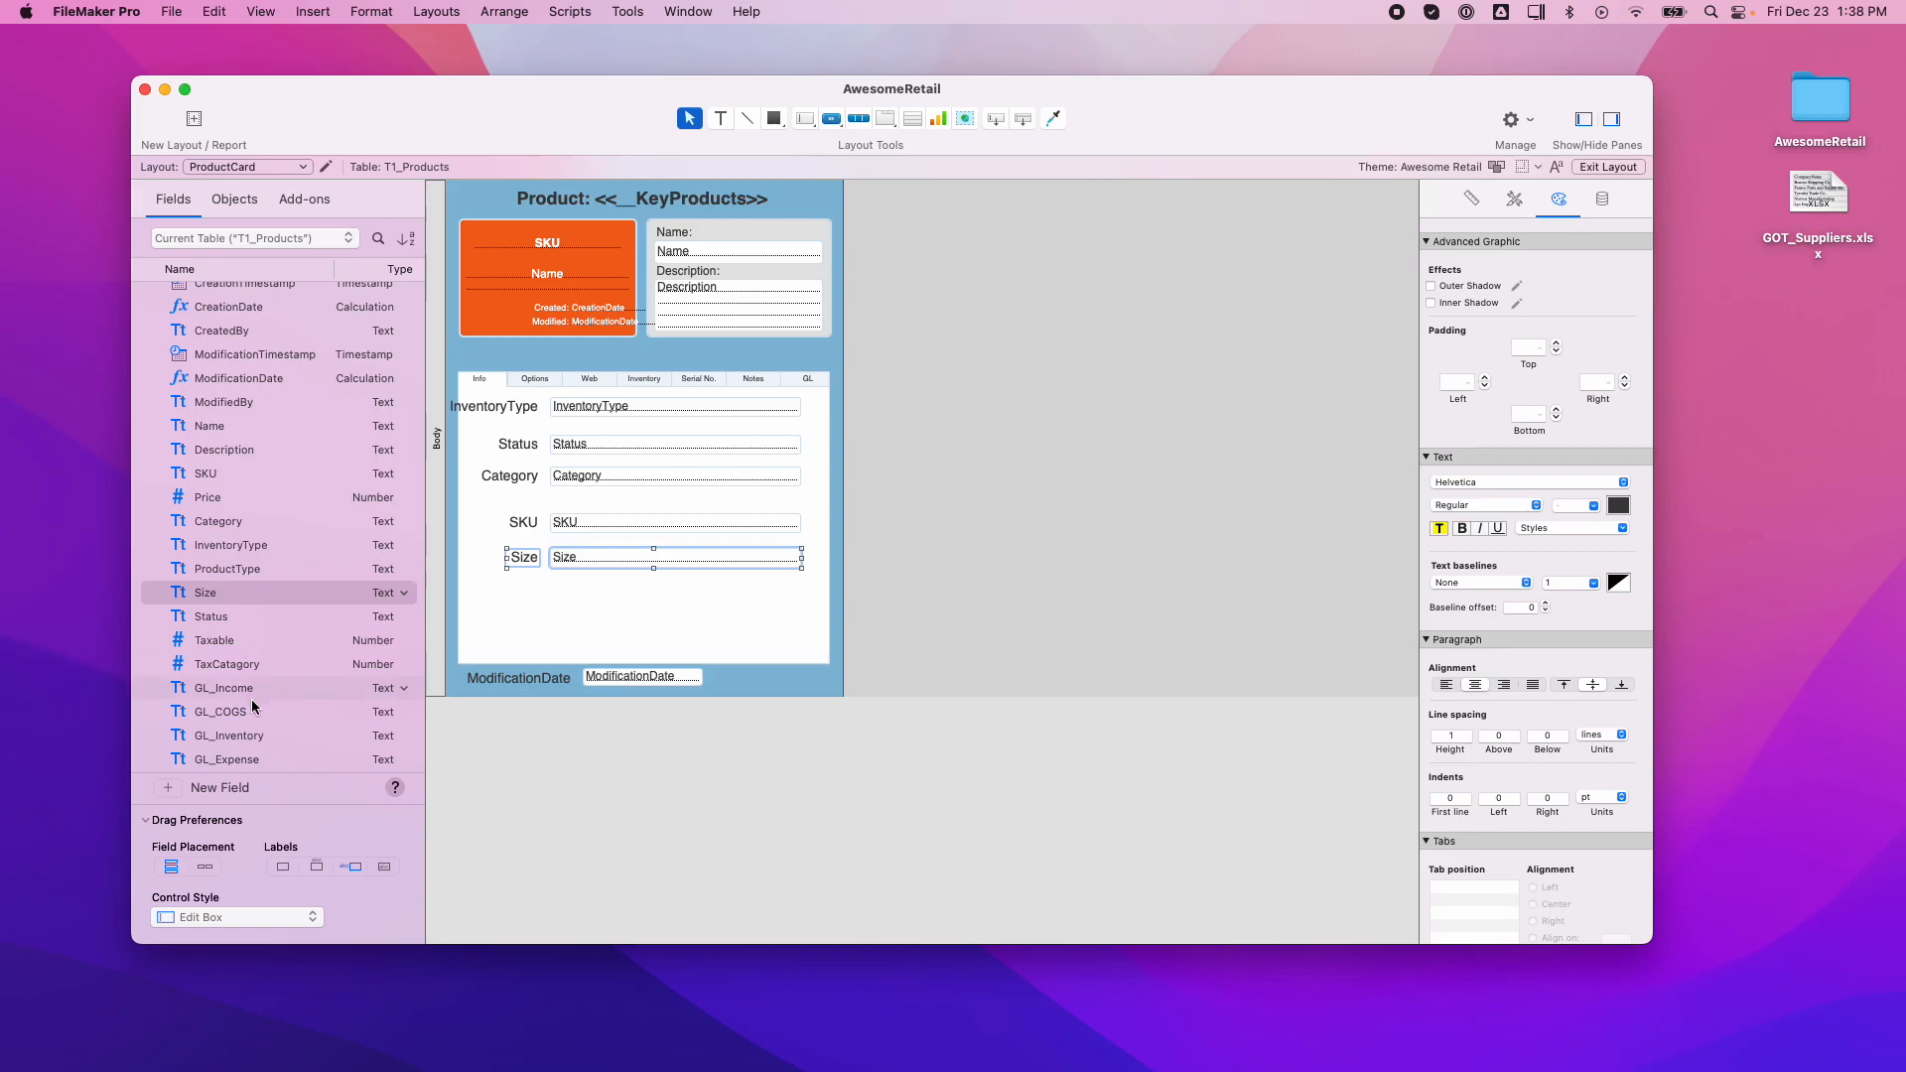
scroll(255, 543, "up", 2)
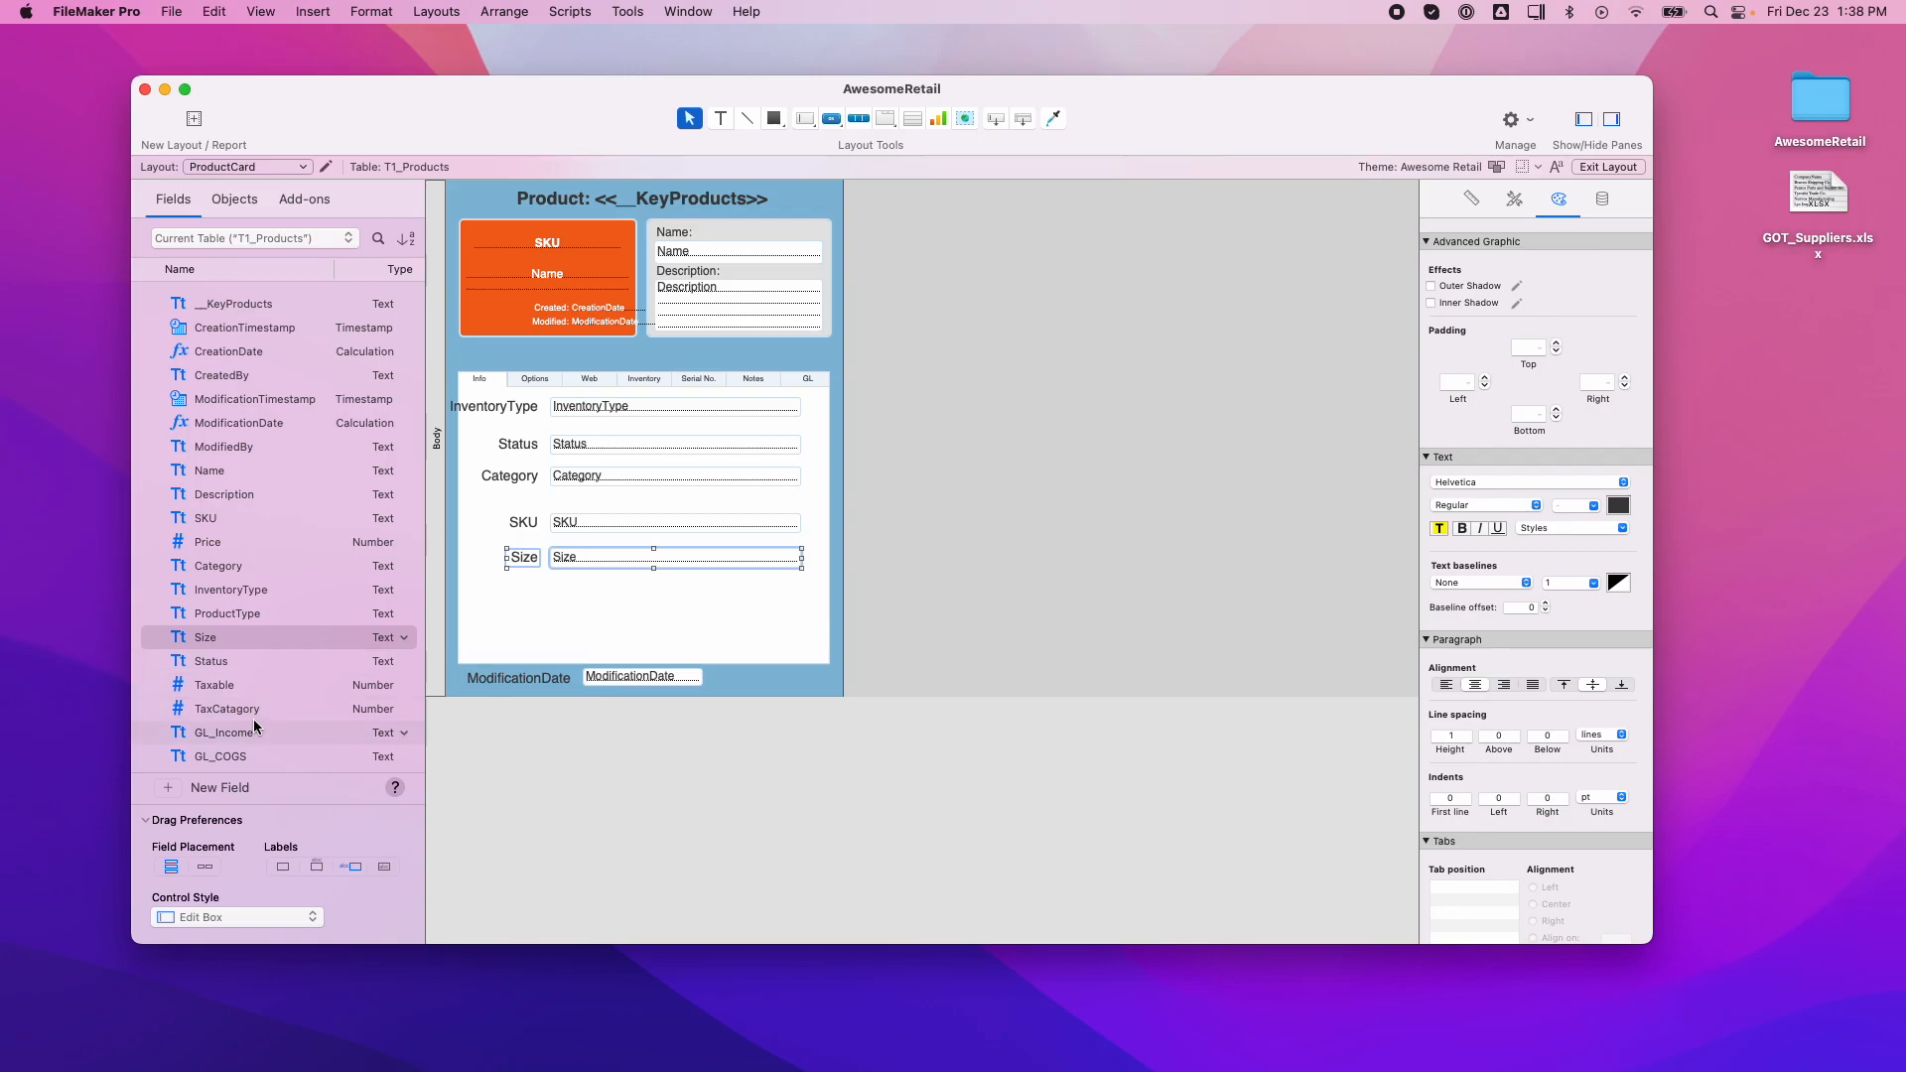
scroll(249, 692, "down", 2)
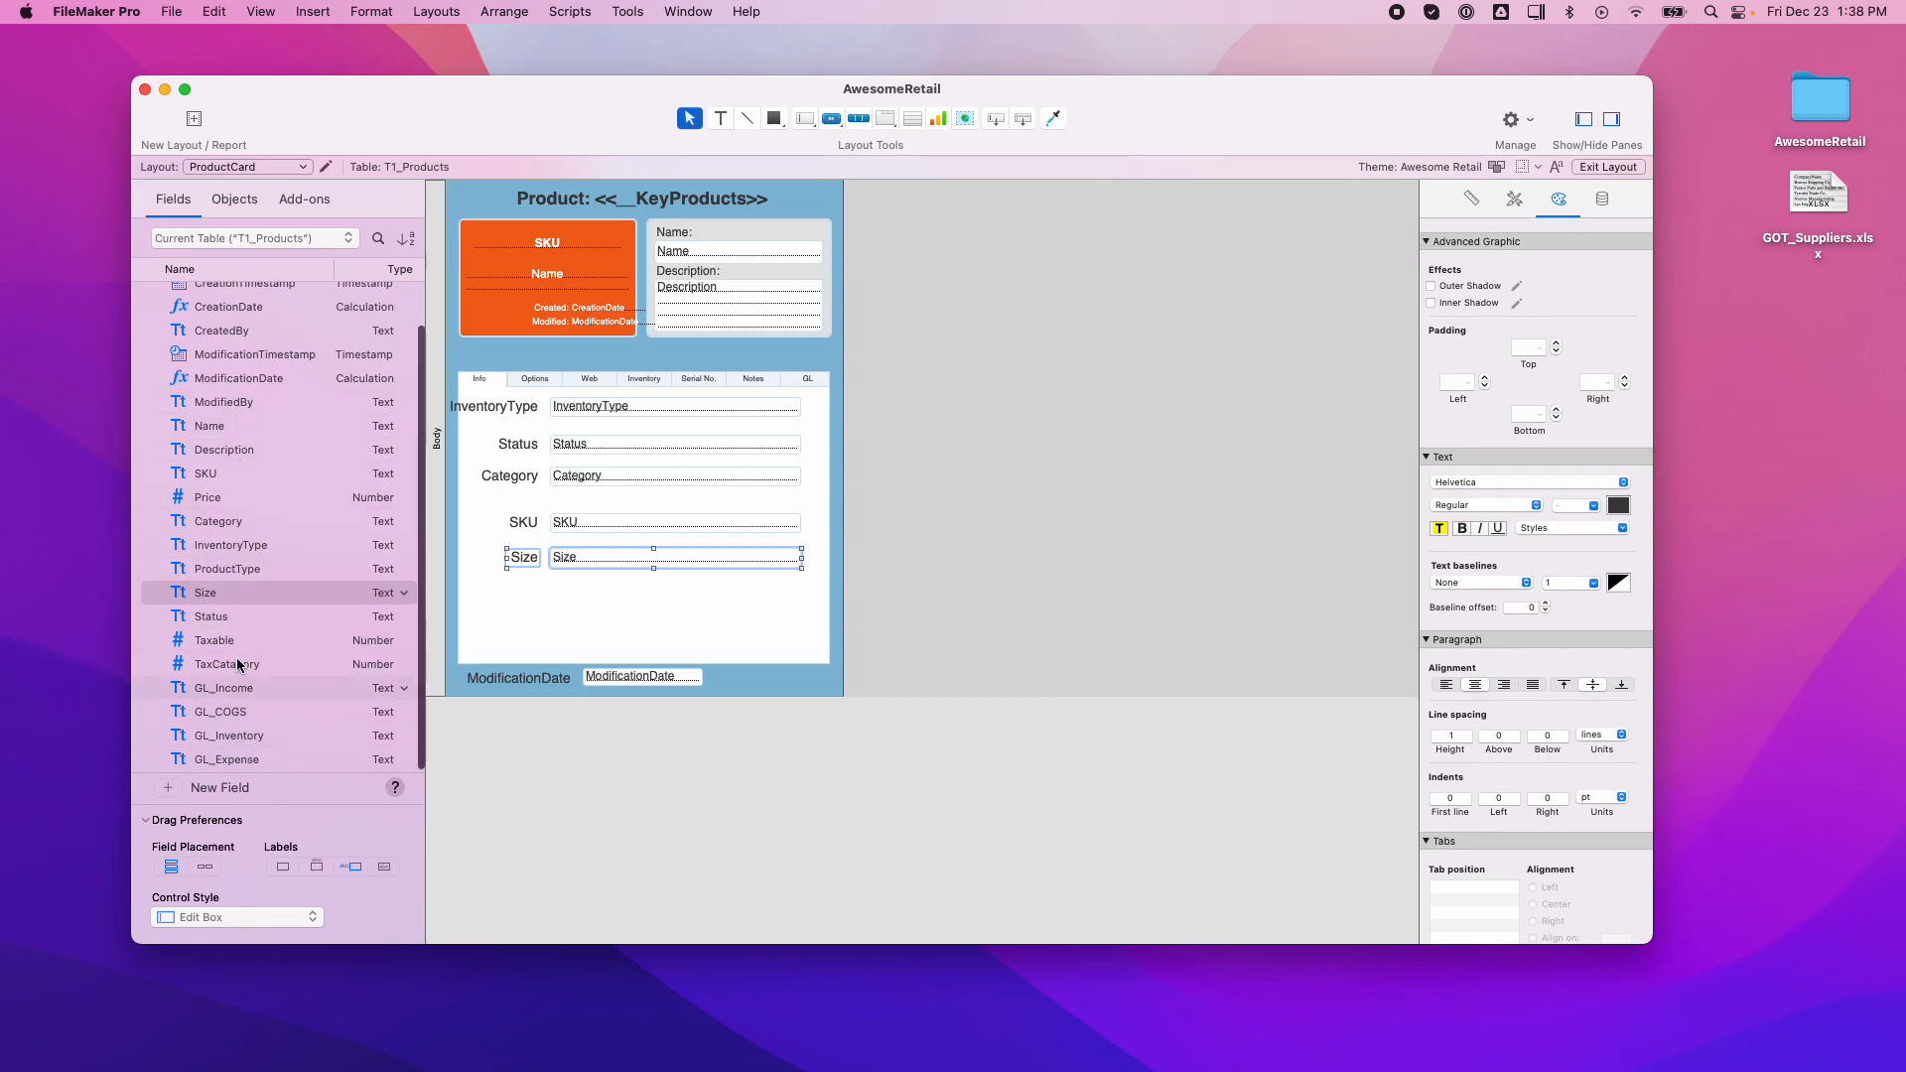
left_click(222, 572)
left_click_drag(222, 572, 606, 599)
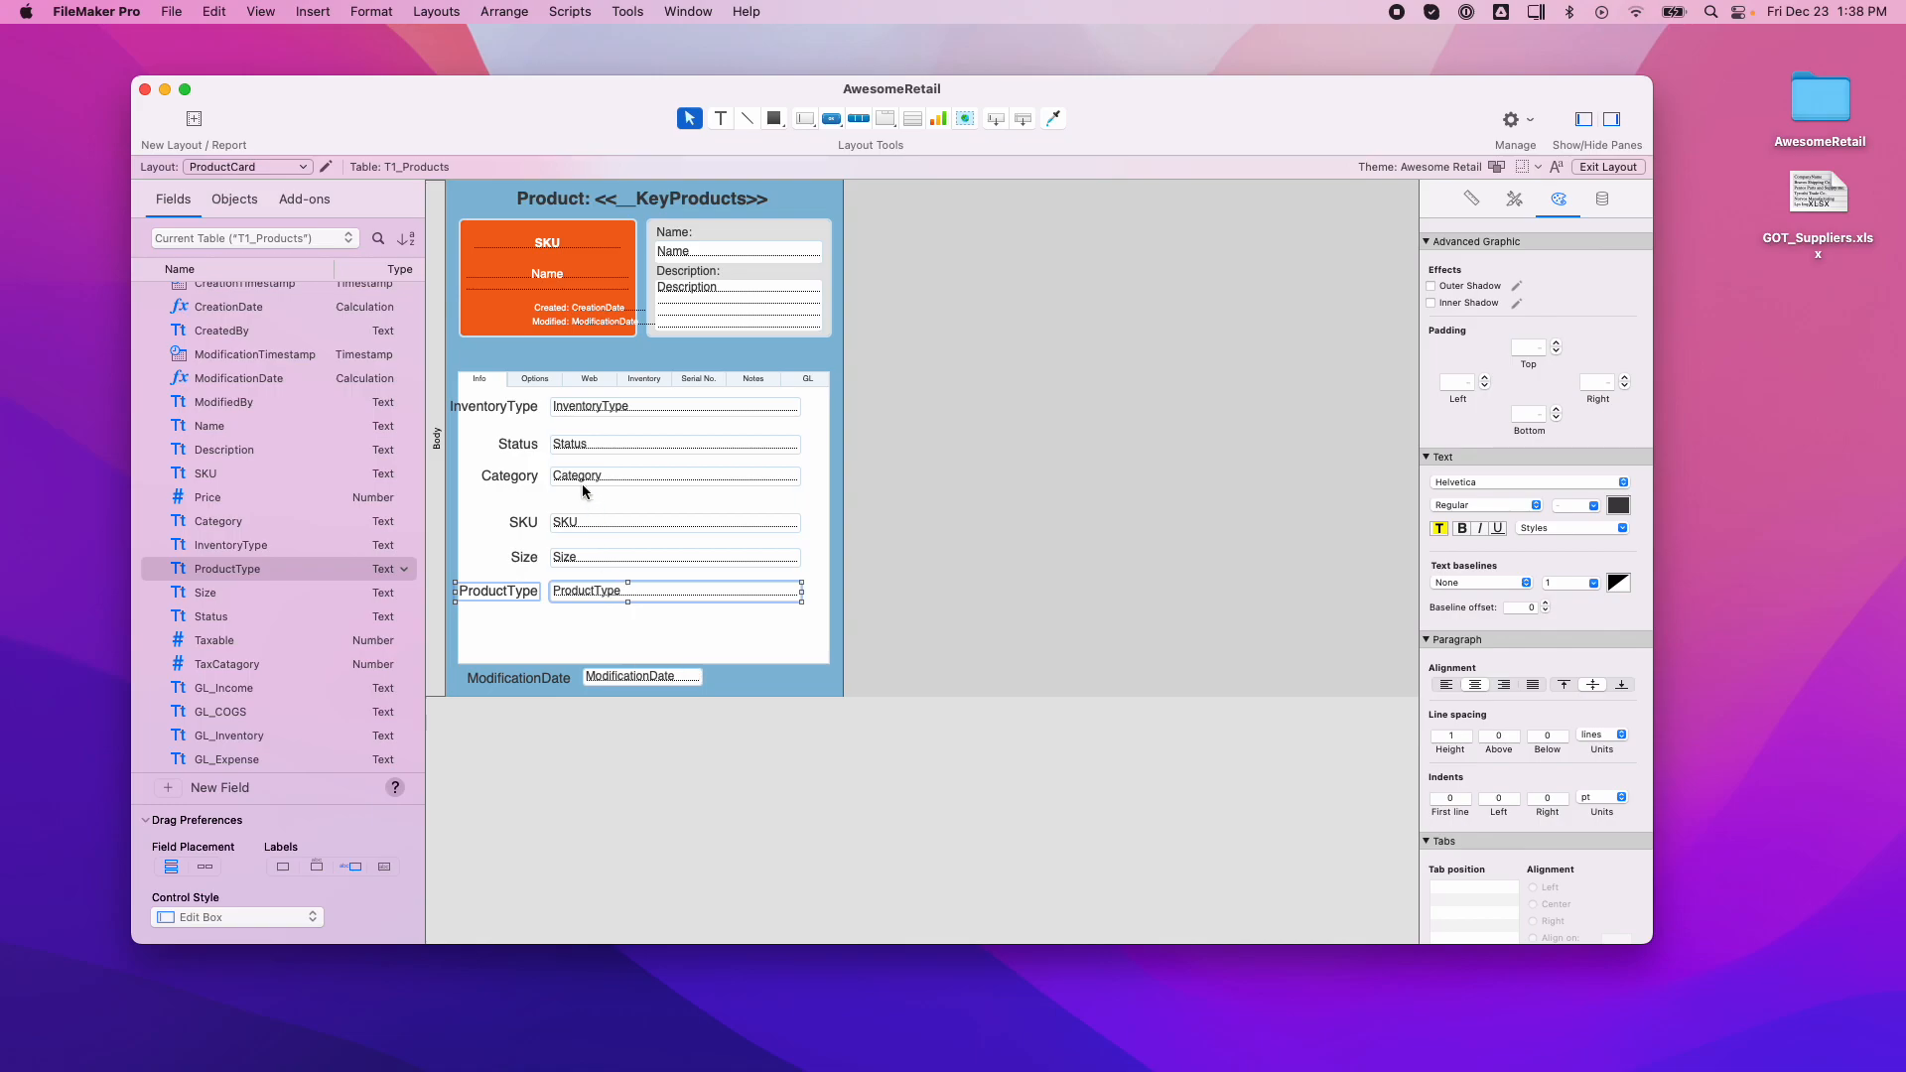
Set the six field labels on the Info tab, from InventoryType down to ProductType, to font size 10.
left_click(507, 410)
double_click(506, 411)
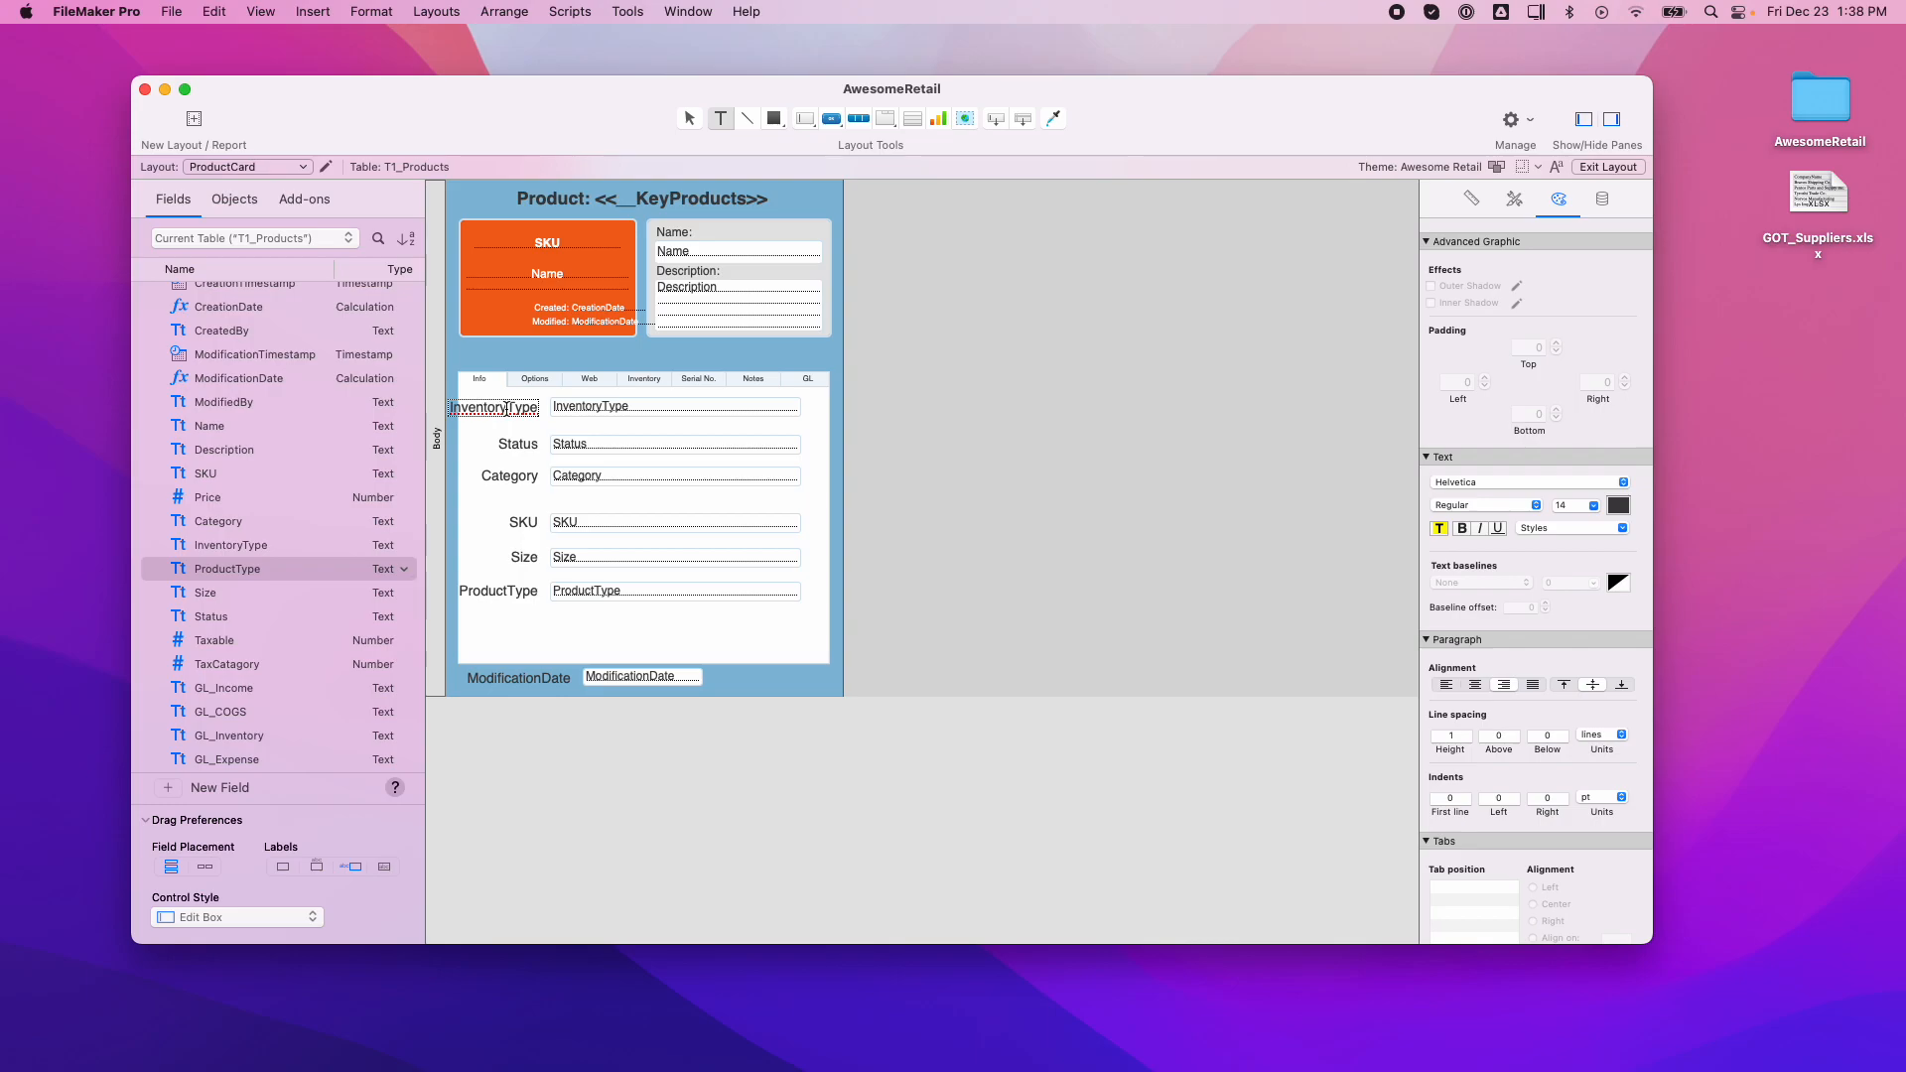
key("Escape")
left_click(518, 444, "shift")
left_click(529, 478, "shift")
left_click(529, 527, "shift")
left_click(531, 562, "shift")
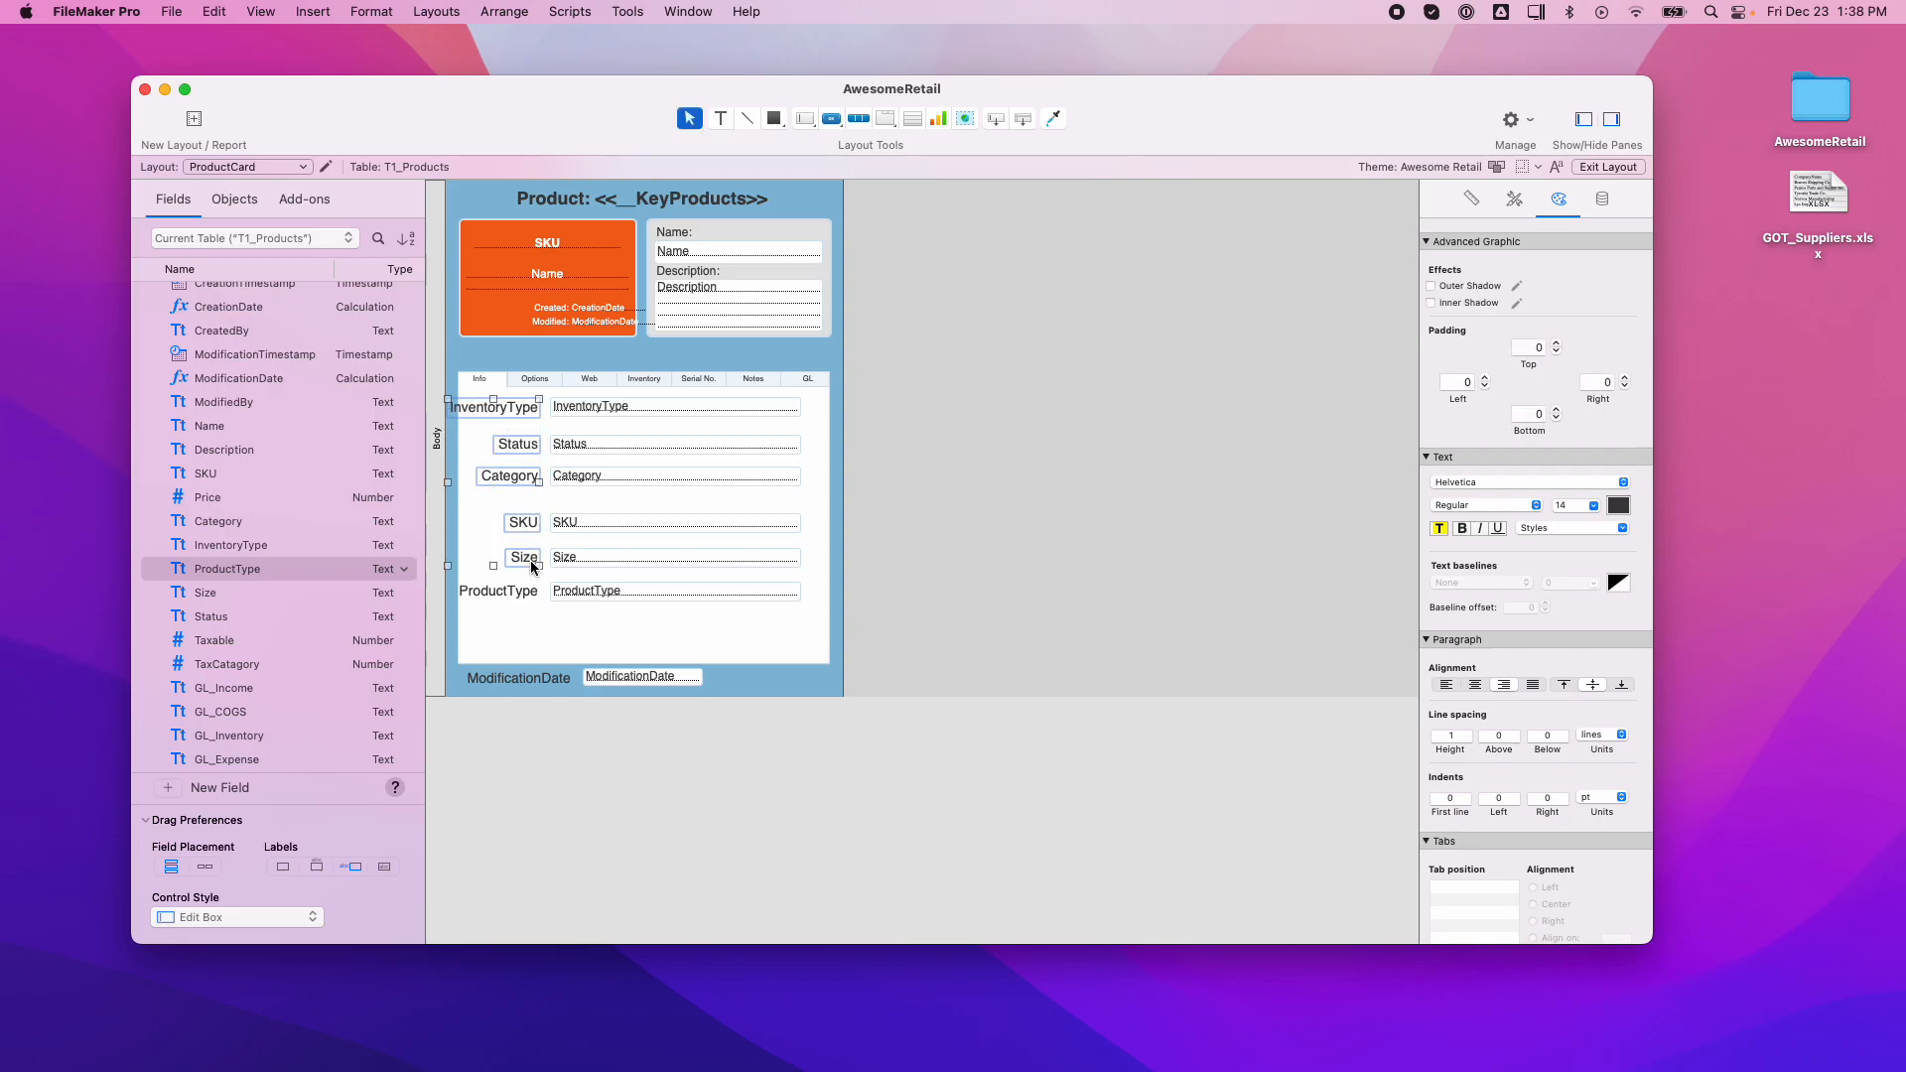
left_click(526, 593, "shift")
left_click(1593, 507)
left_click(1562, 565)
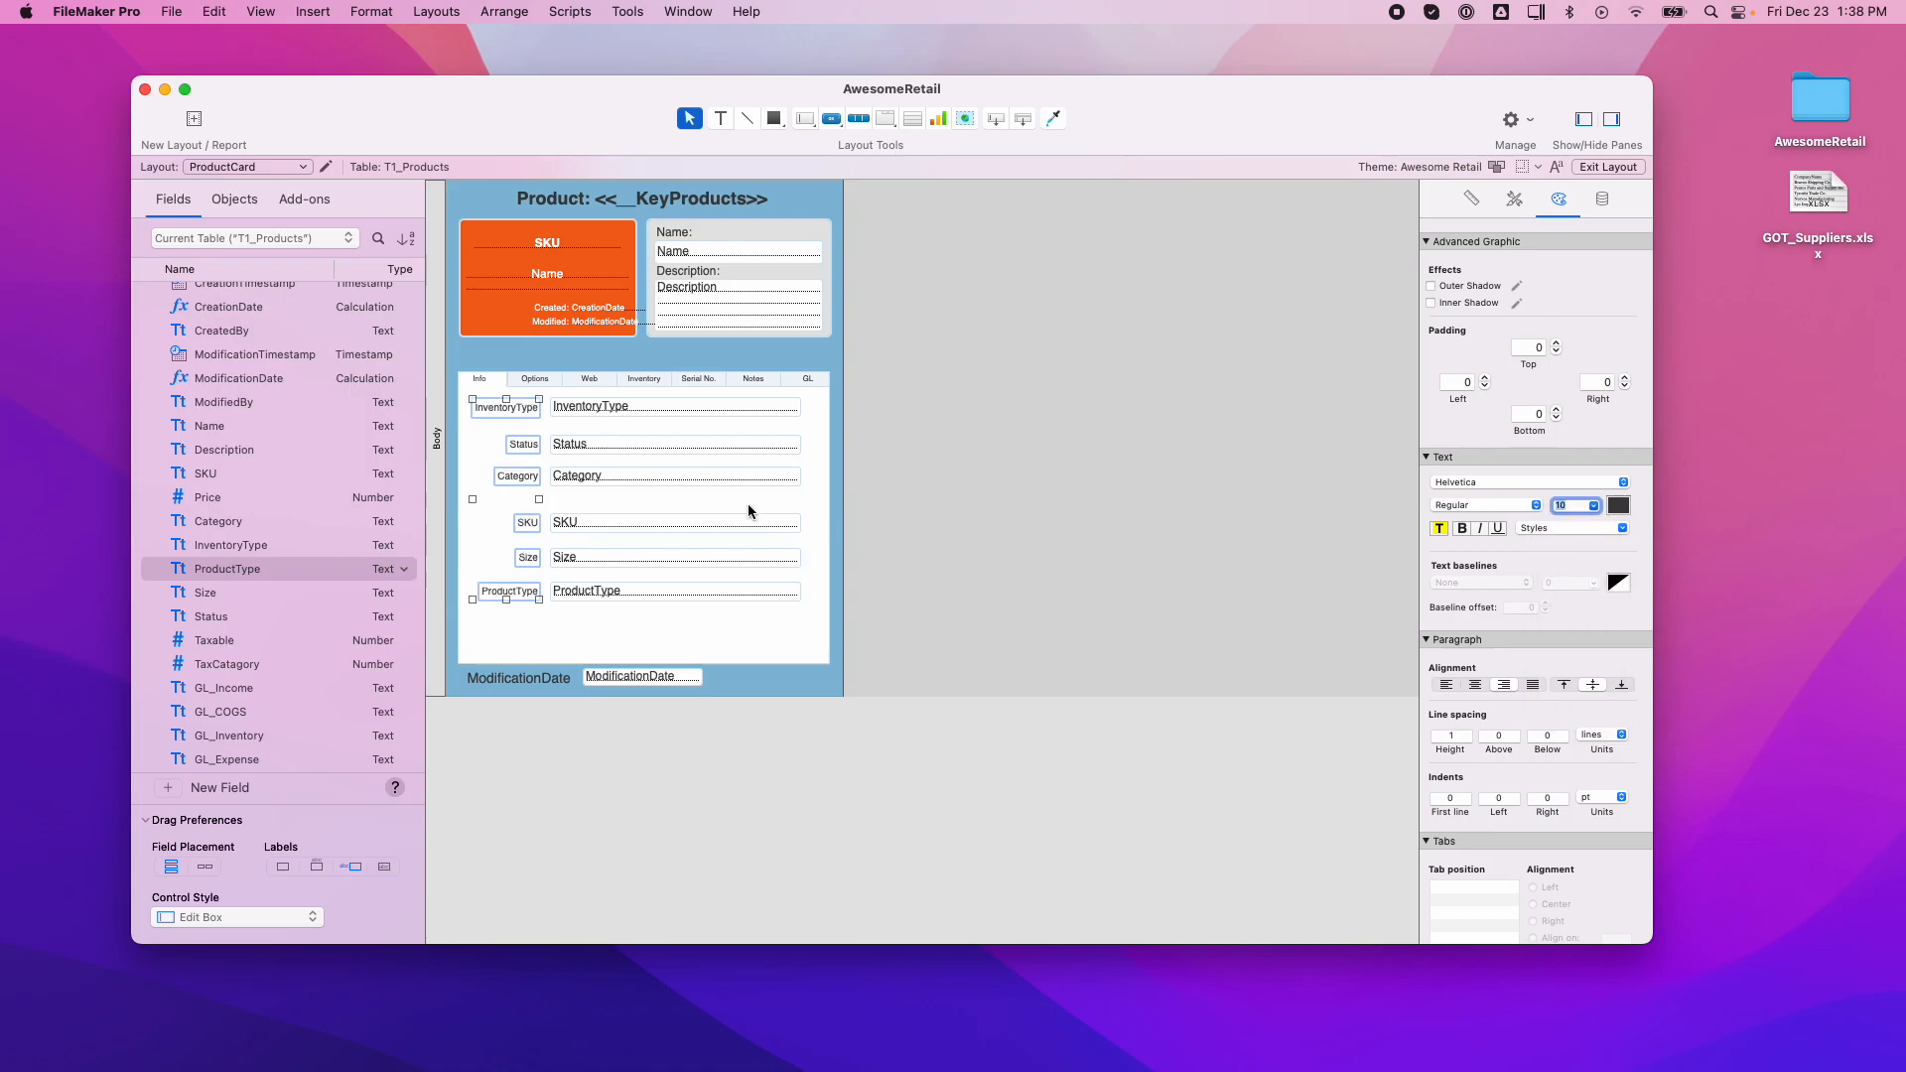
Rename the InventoryType label on the Info tab to "Inv. Type:".
double_click(515, 411)
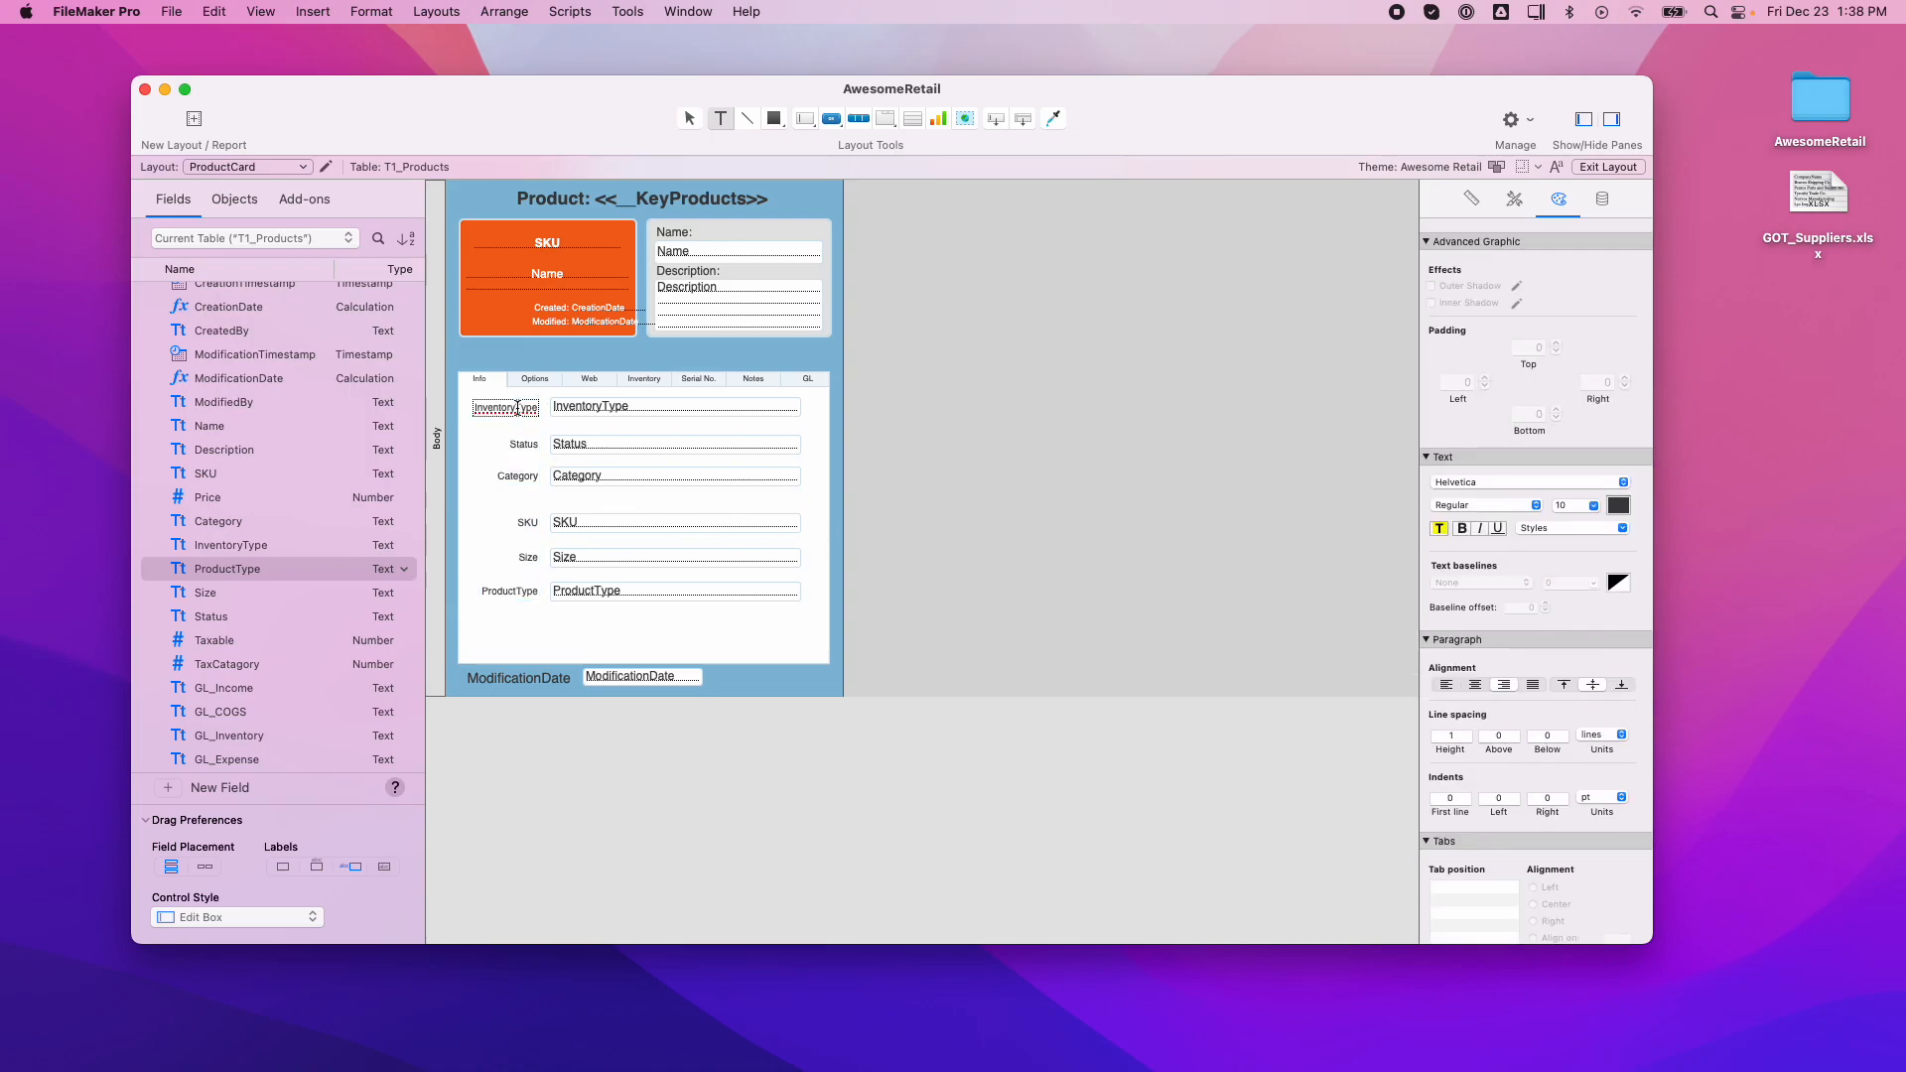
key("BackSpace")
key("BackSpace")
key("BackSpace")
key("BackSpace")
key("BackSpace")
key("BackSpace")
type(".")
key("Escape")
double_click(527, 415)
type(":")
Add a colon to the end of the Status, Category, SKU and Size labels.
double_click(537, 449)
type(":")
double_click(524, 479)
type(":")
double_click(534, 524)
type(":")
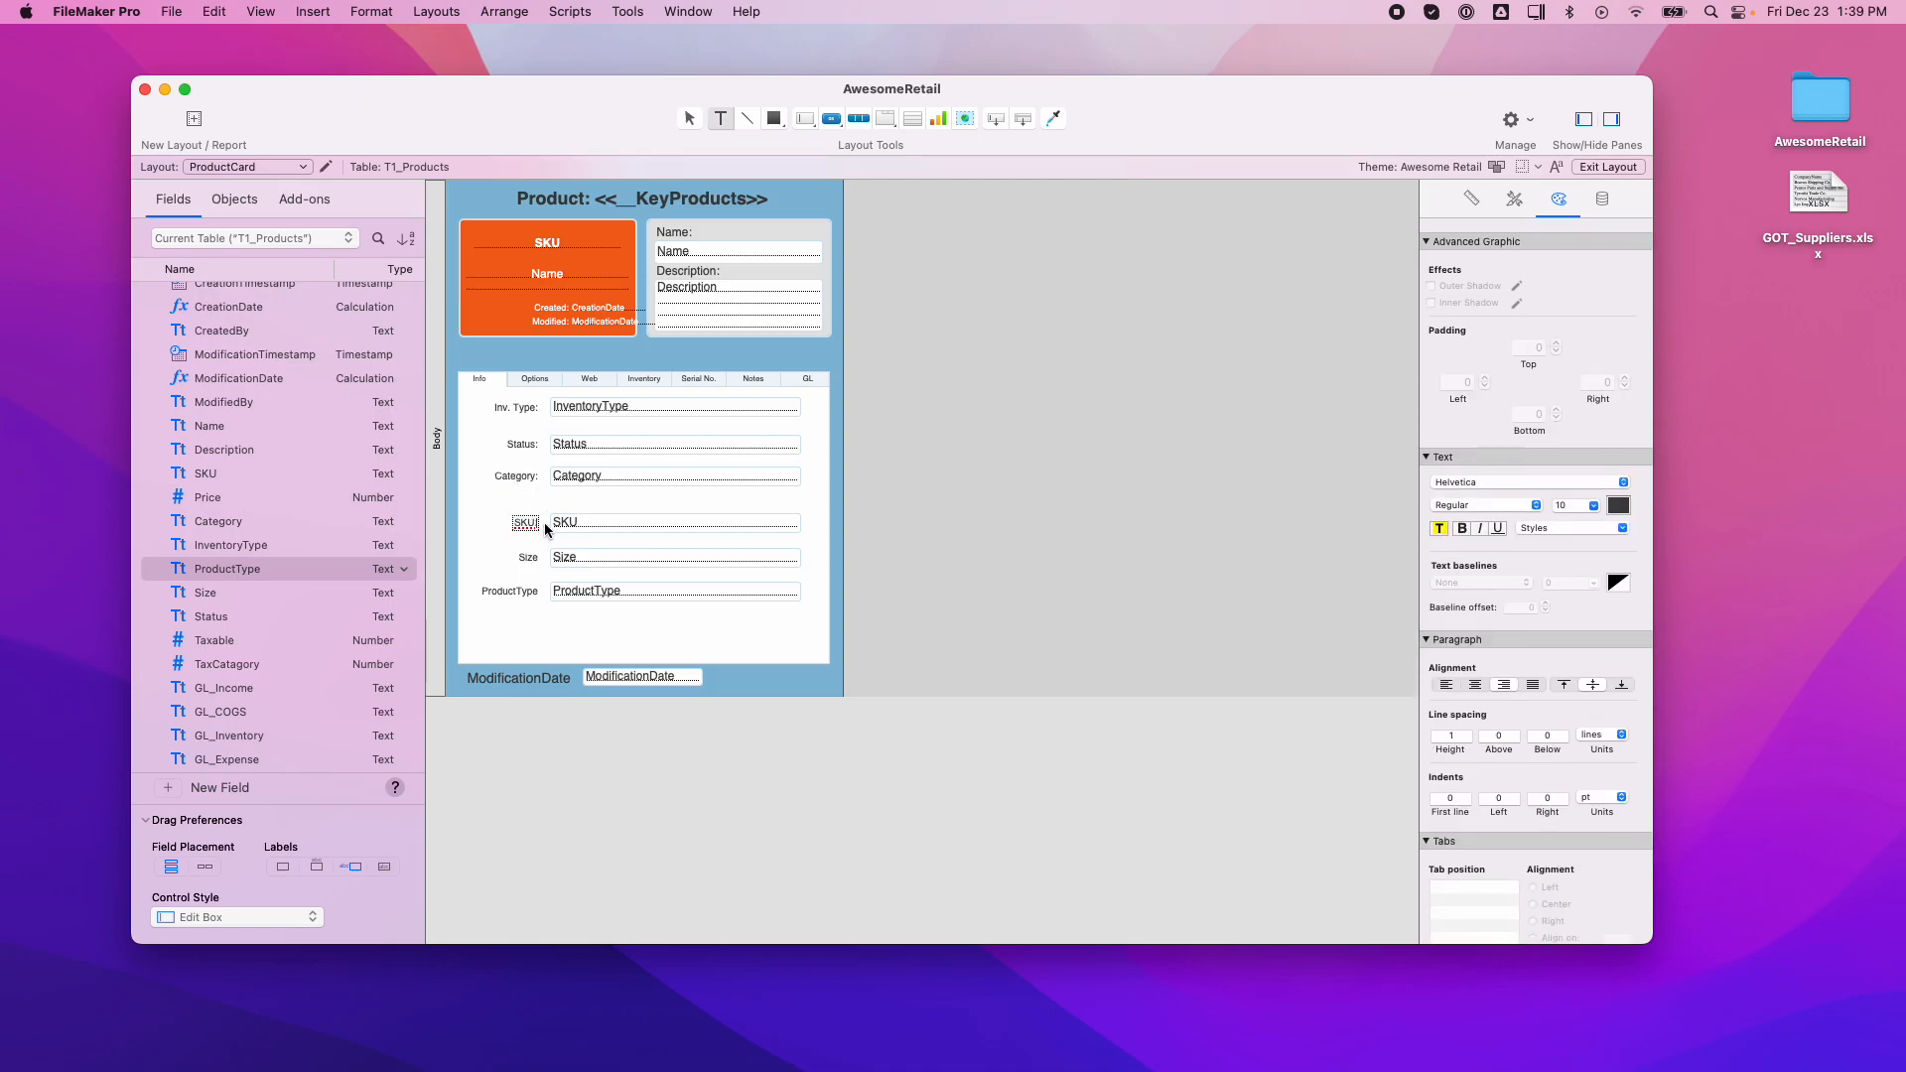
double_click(539, 562)
type(":")
Shorten the ProductType label on the Info tab to "Type:".
double_click(534, 590)
double_click(506, 591)
left_click(511, 591)
left_click_drag(517, 593, 433, 584)
key("BackSpace")
type(":")
Shorten the InventoryType field from its right end and set its width to exactly 100 pt.
left_click(574, 403)
left_click(701, 421)
left_click(793, 411)
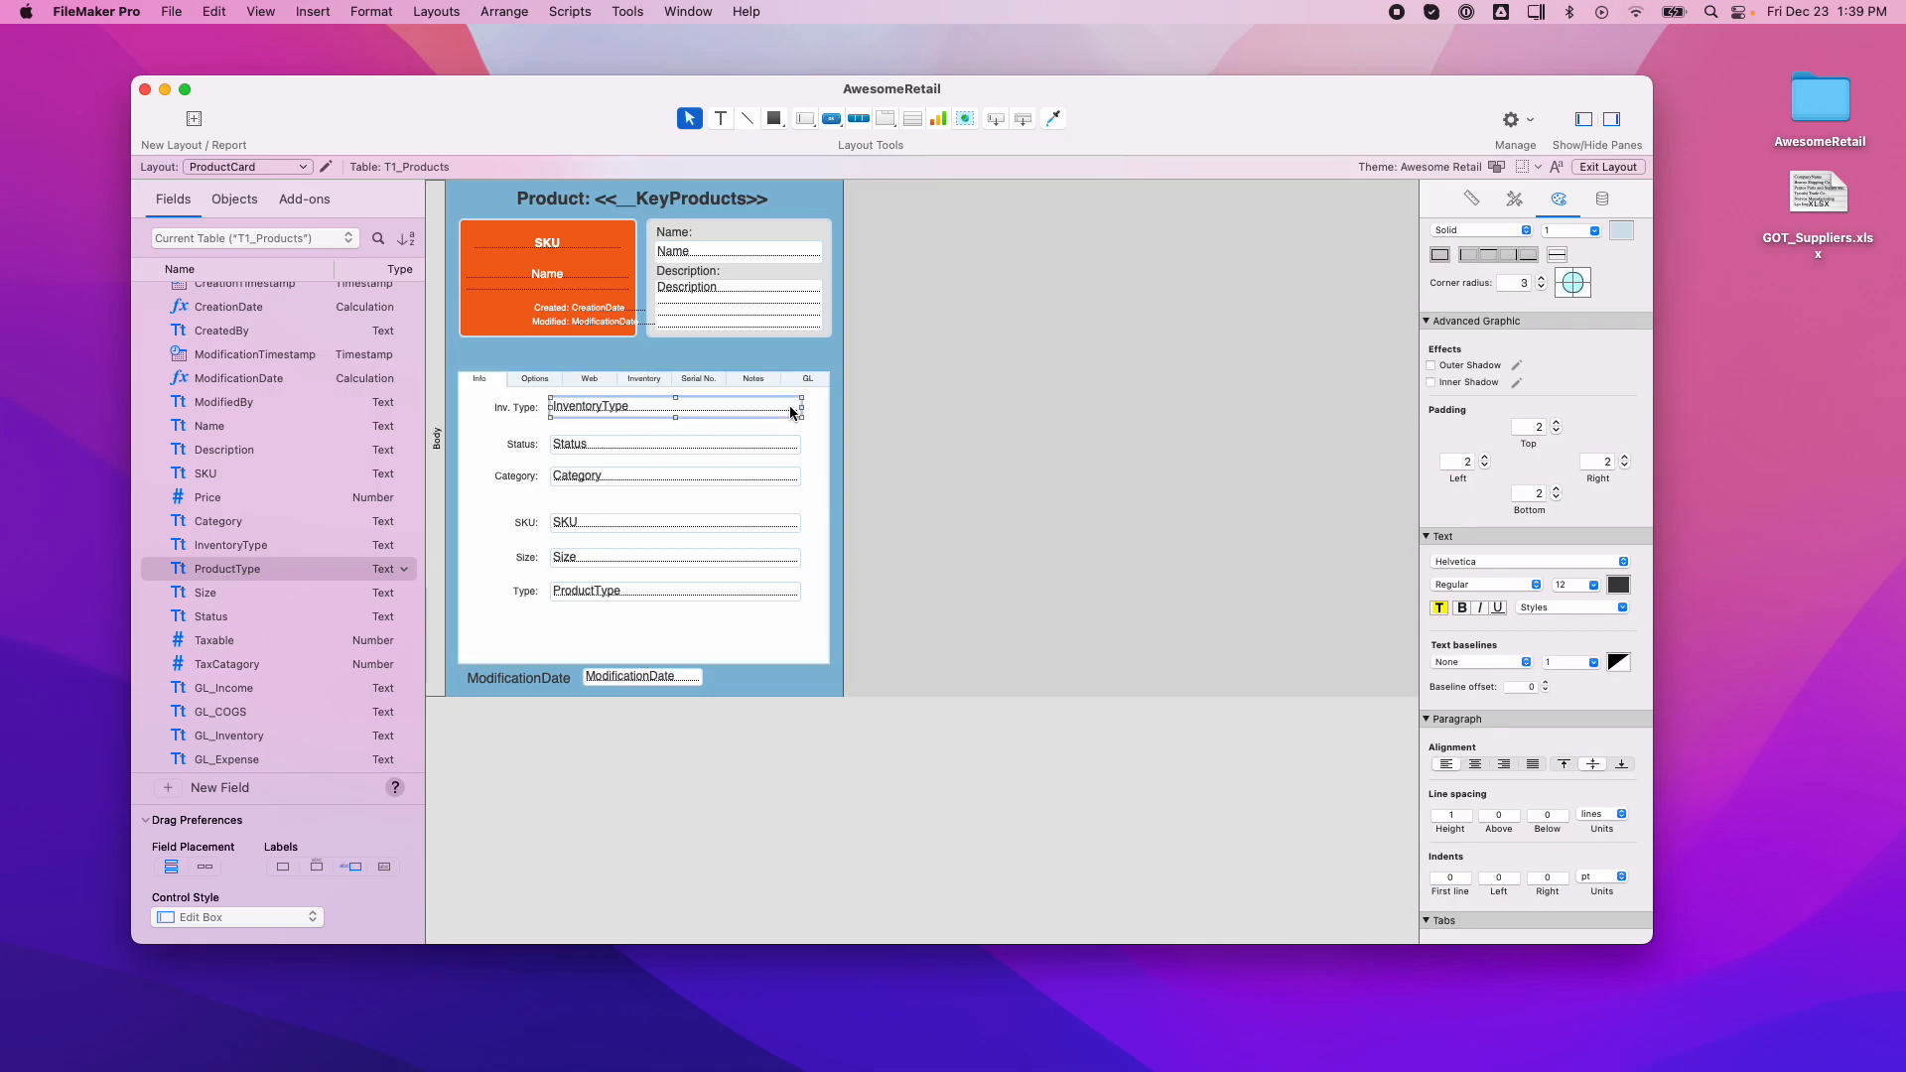
left_click_drag(799, 407, 650, 407)
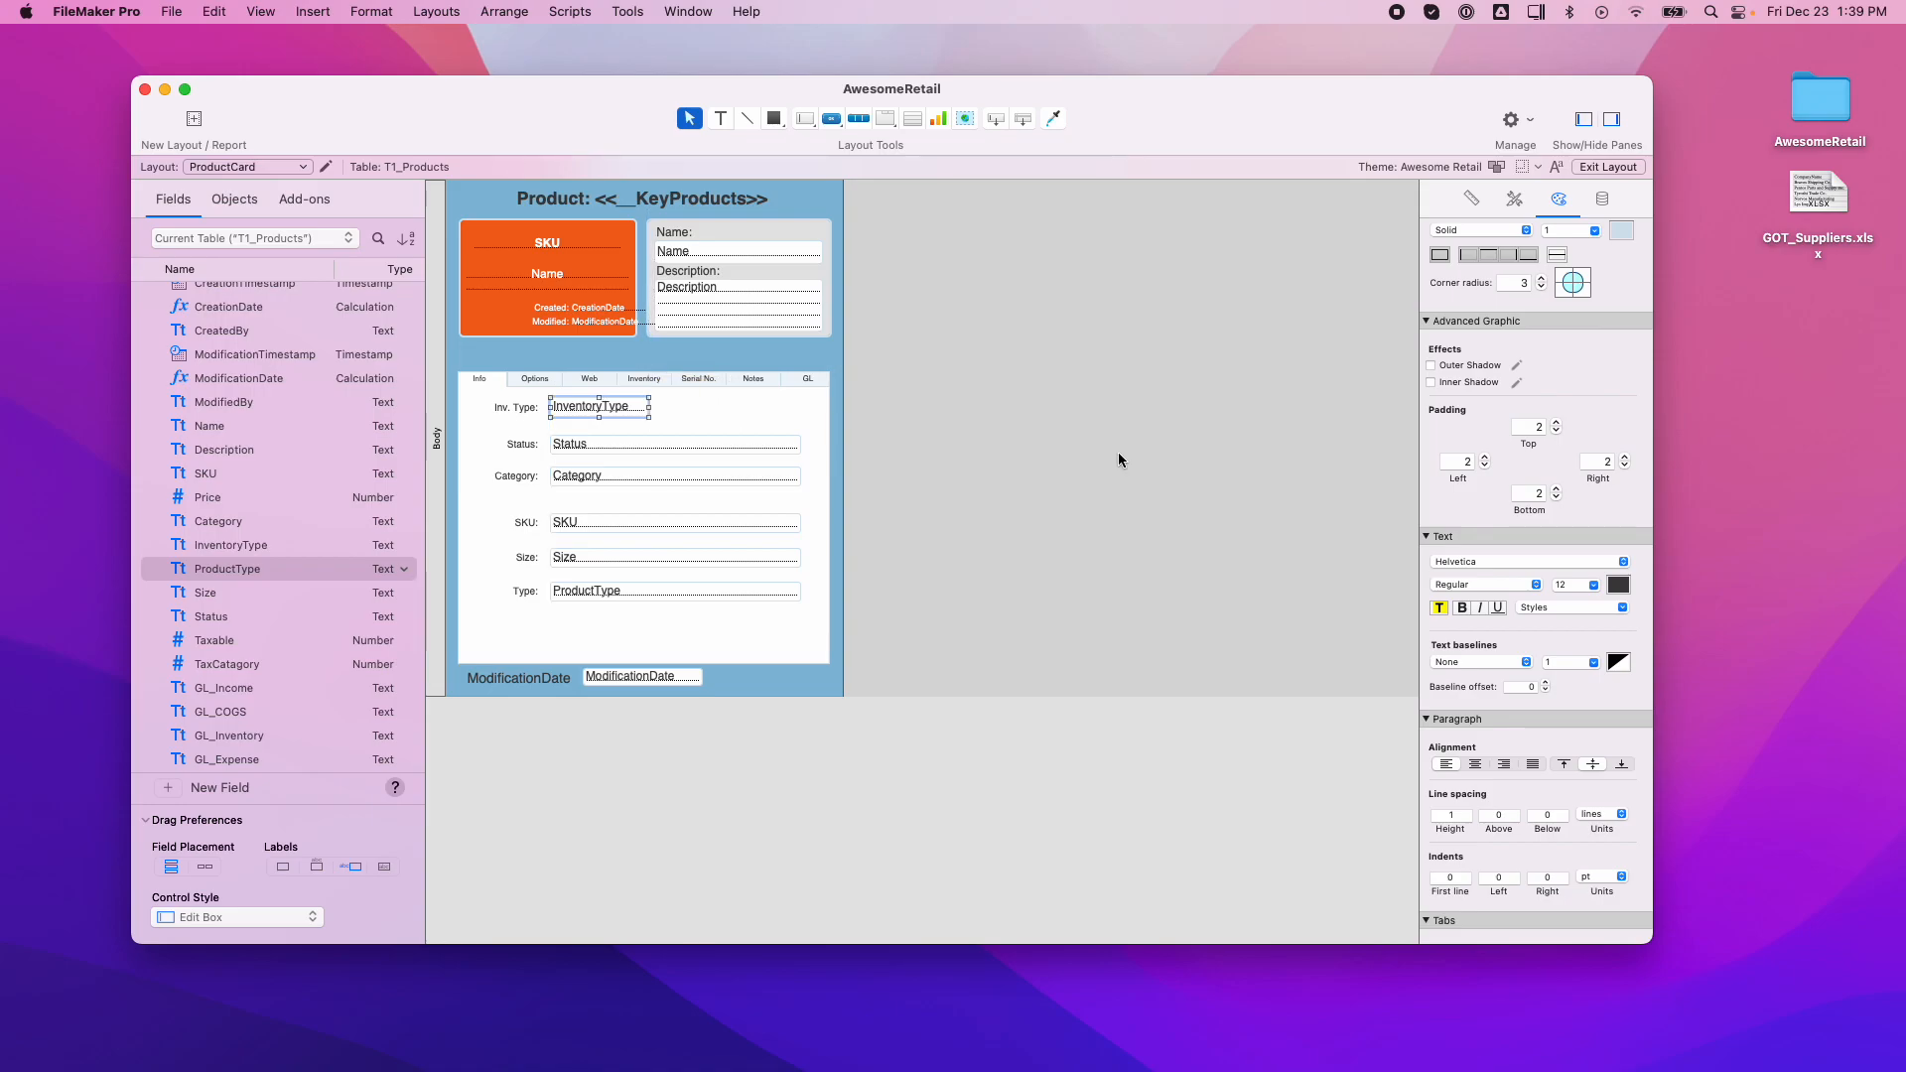
scroll(1529, 531, "up", 10)
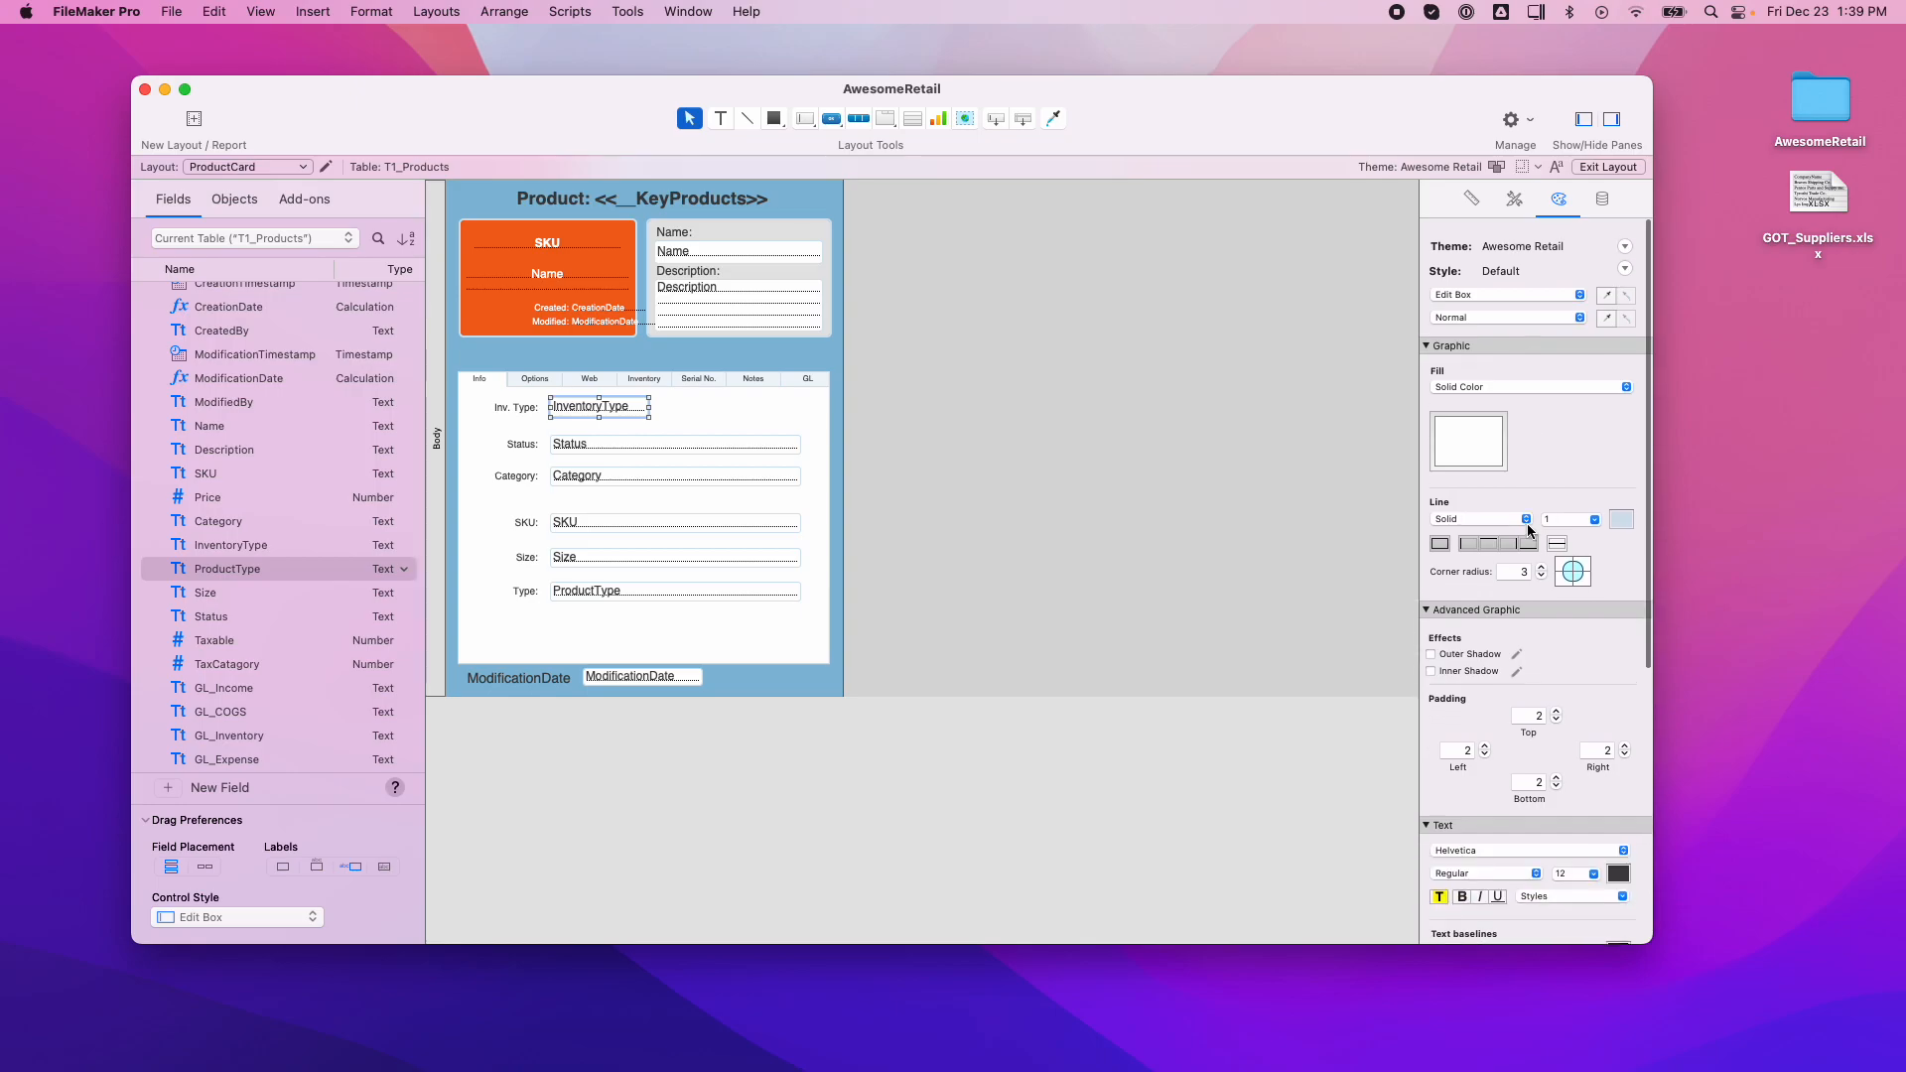
left_click(1515, 202)
left_click(1471, 199)
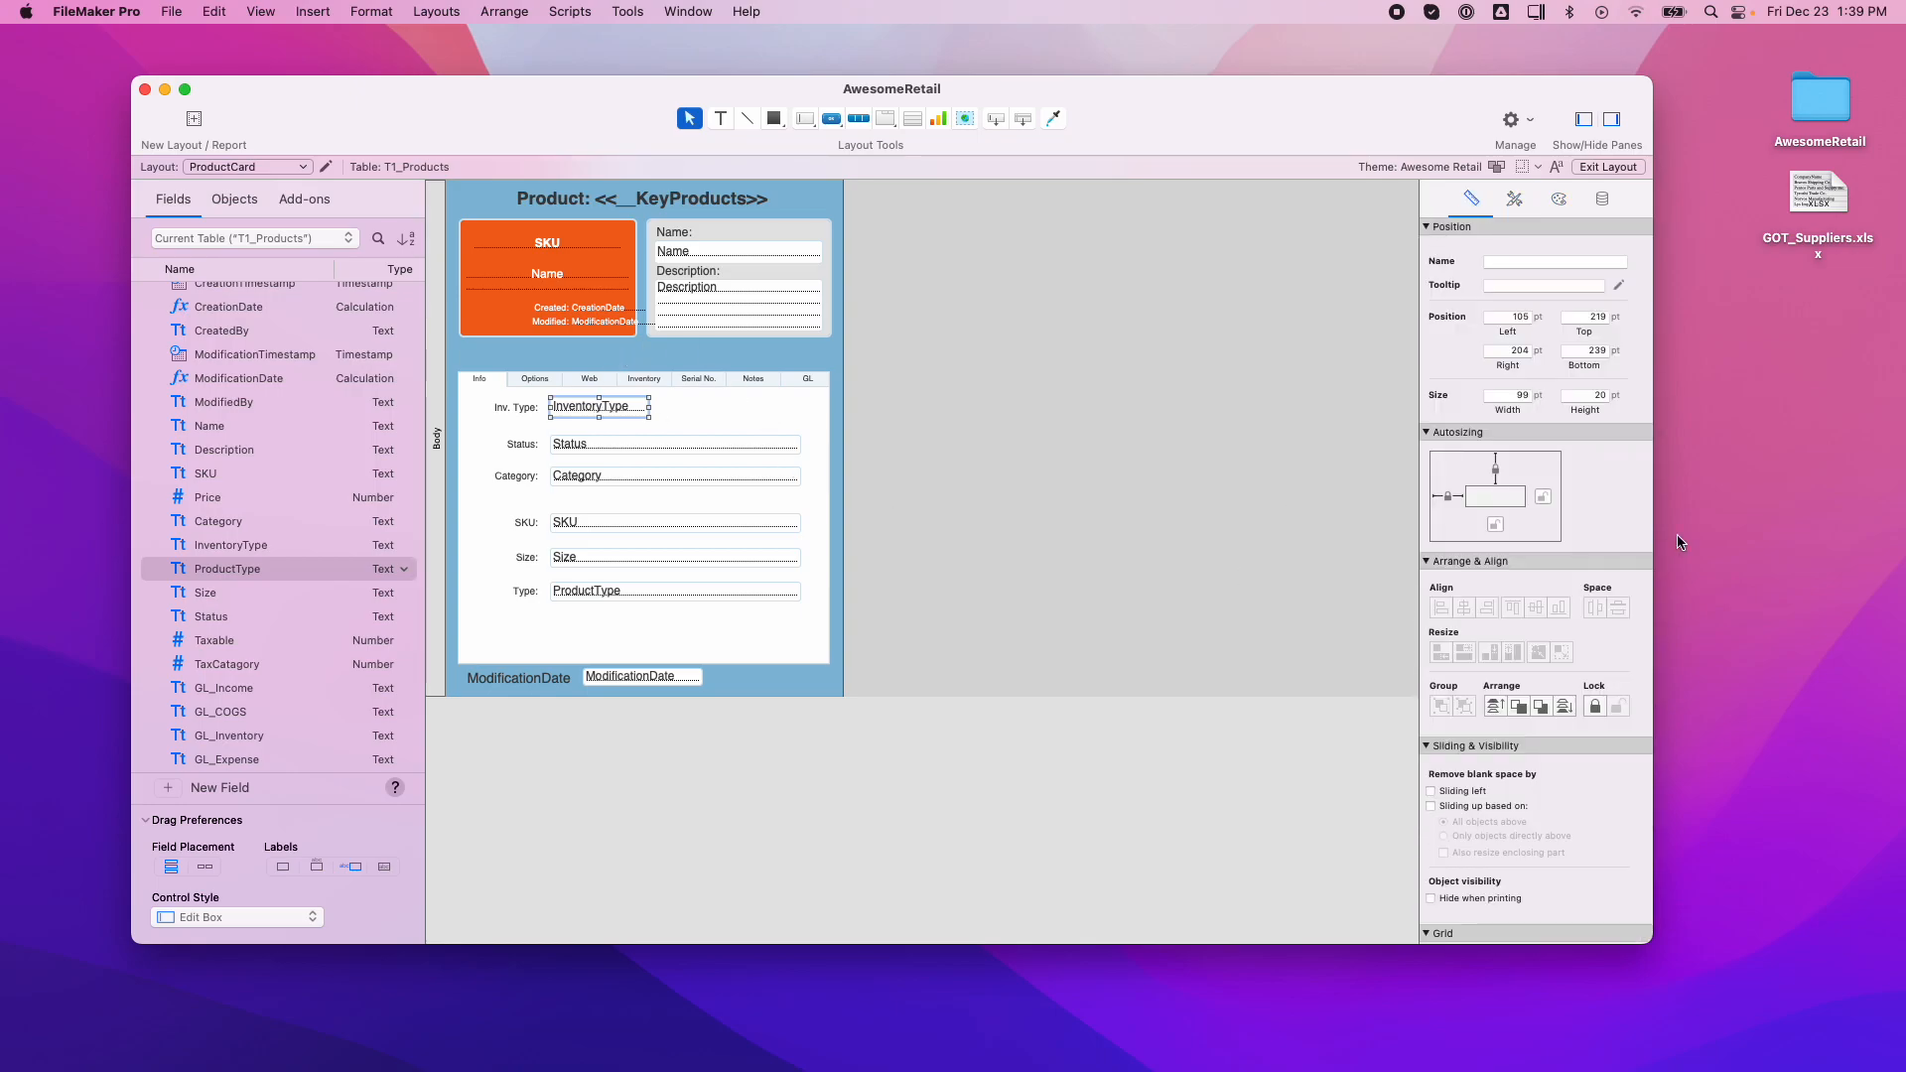
left_click(1516, 397)
type("100")
left_click(723, 408)
left_click(634, 407)
Change the InventoryType field's control style to Drop-down List and include the arrow to show and hide the list.
left_click(1561, 200)
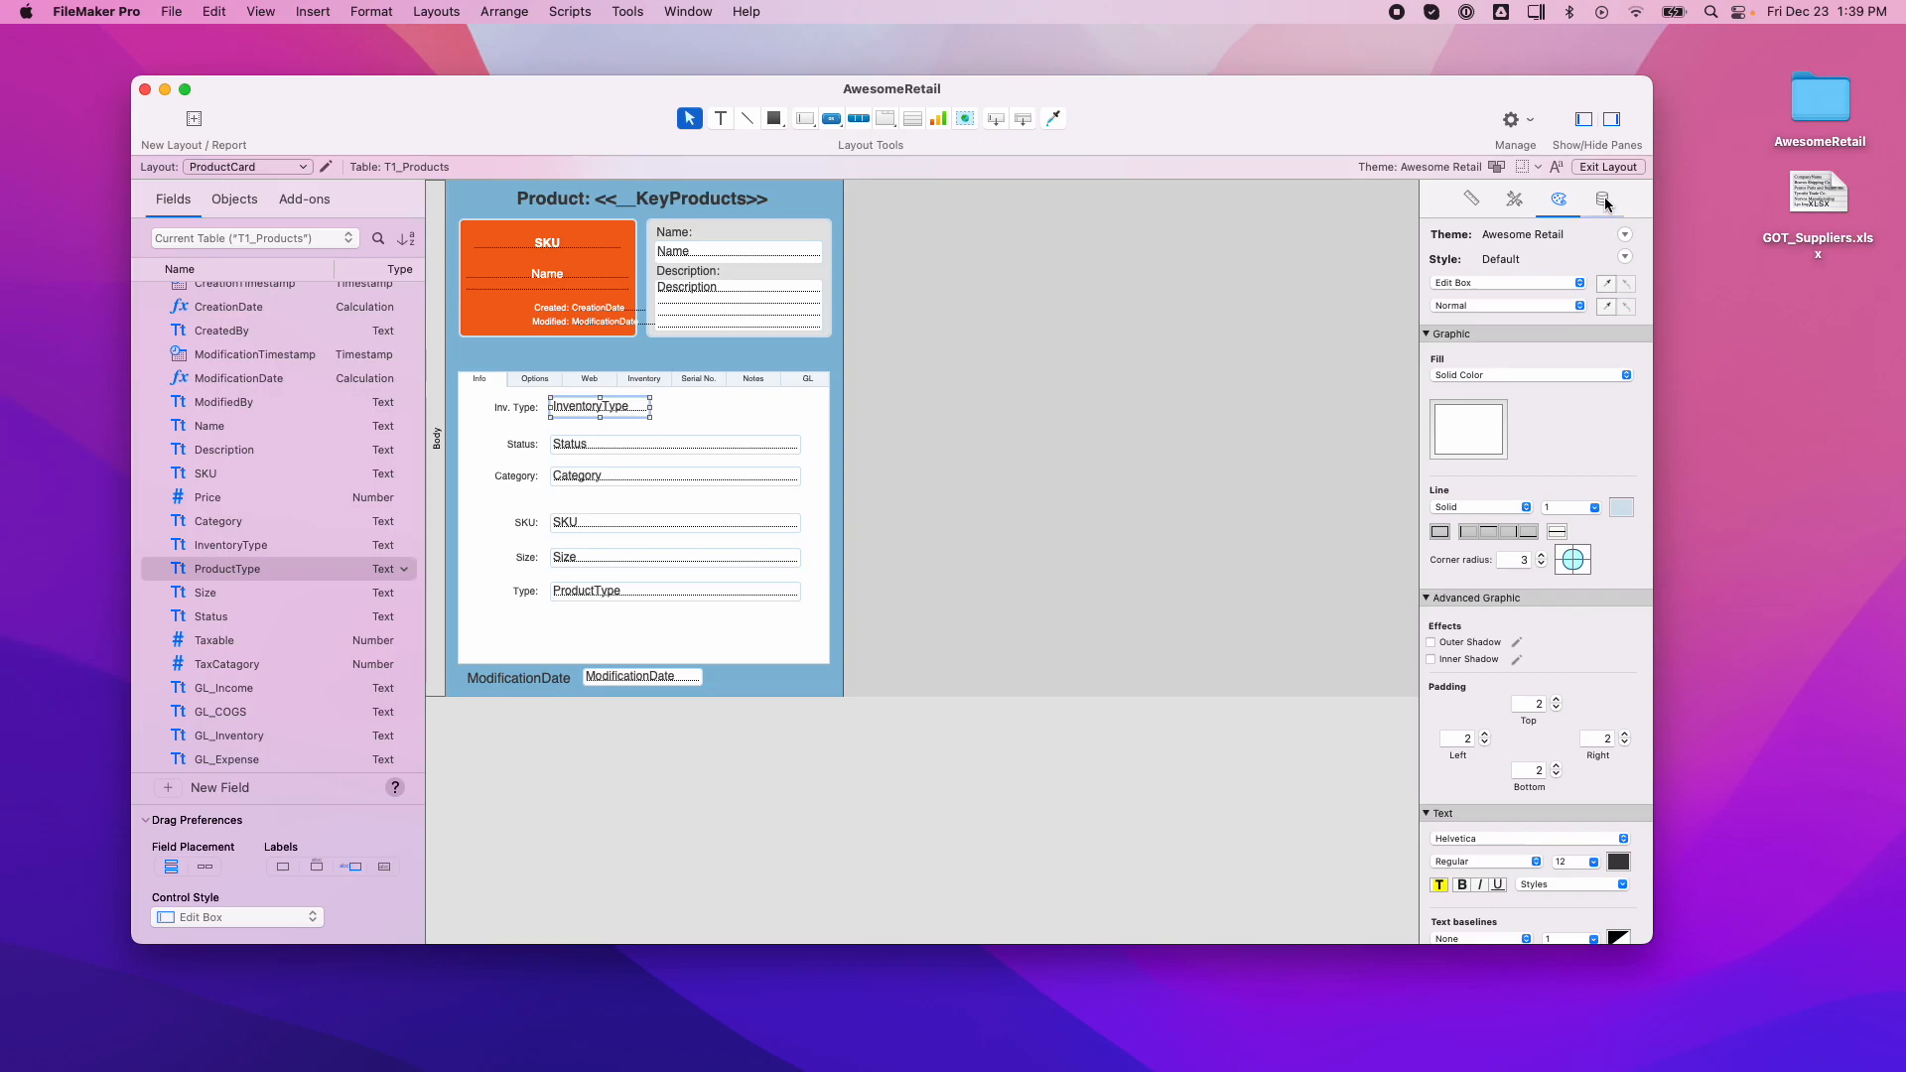
left_click(1603, 198)
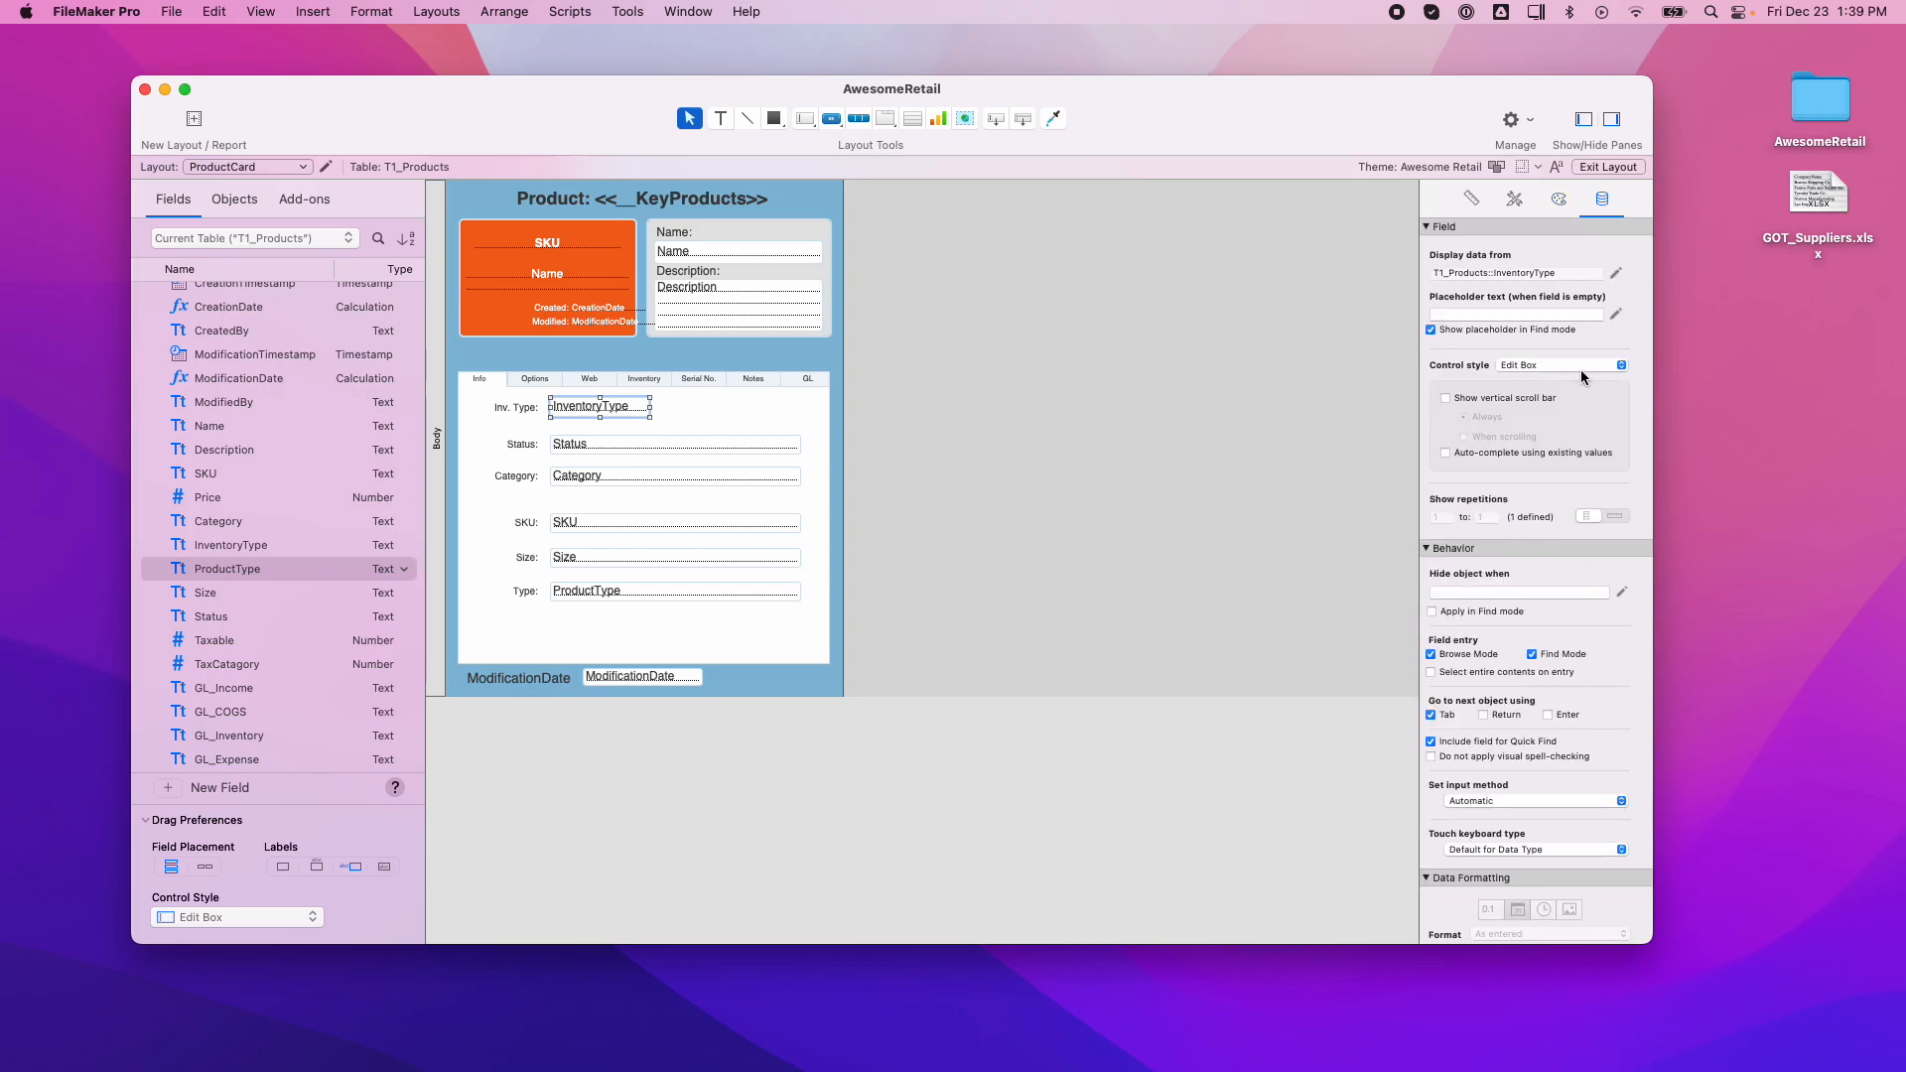
left_click(1618, 365)
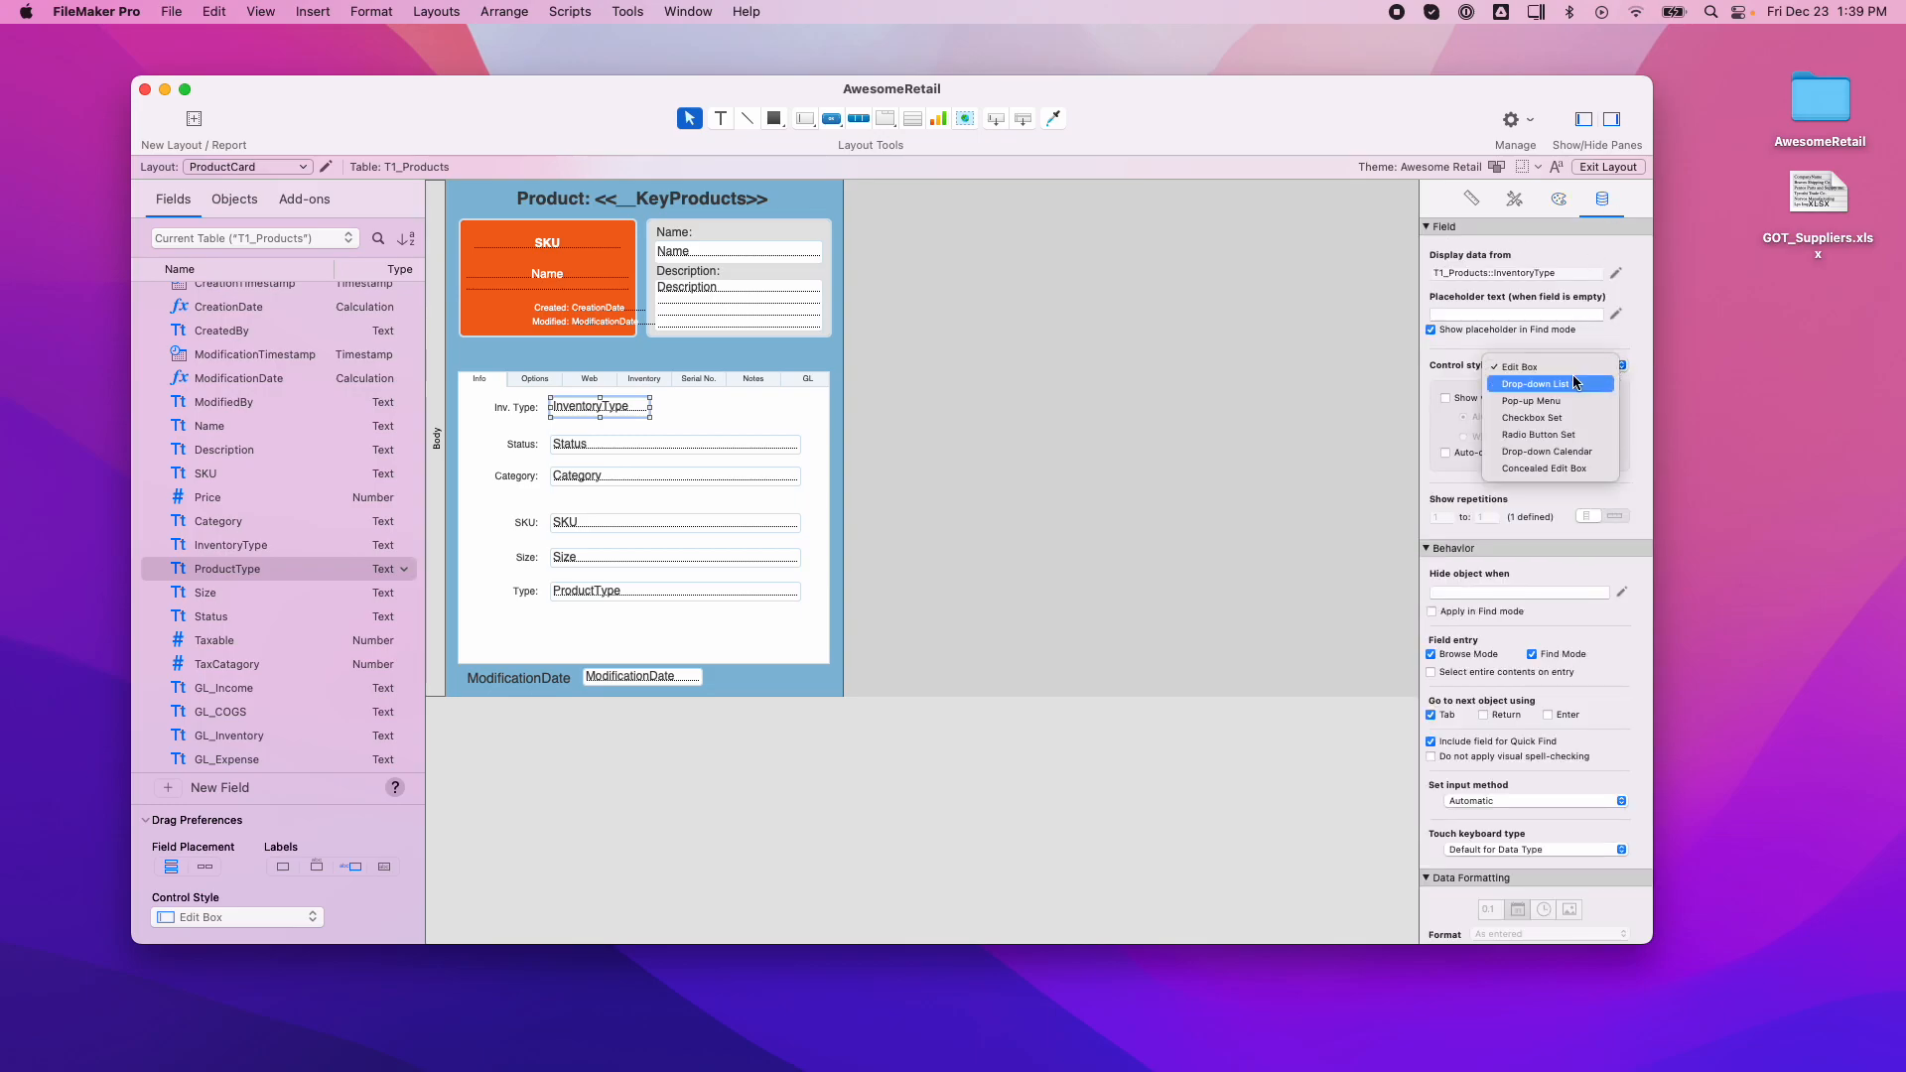
left_click(1573, 379)
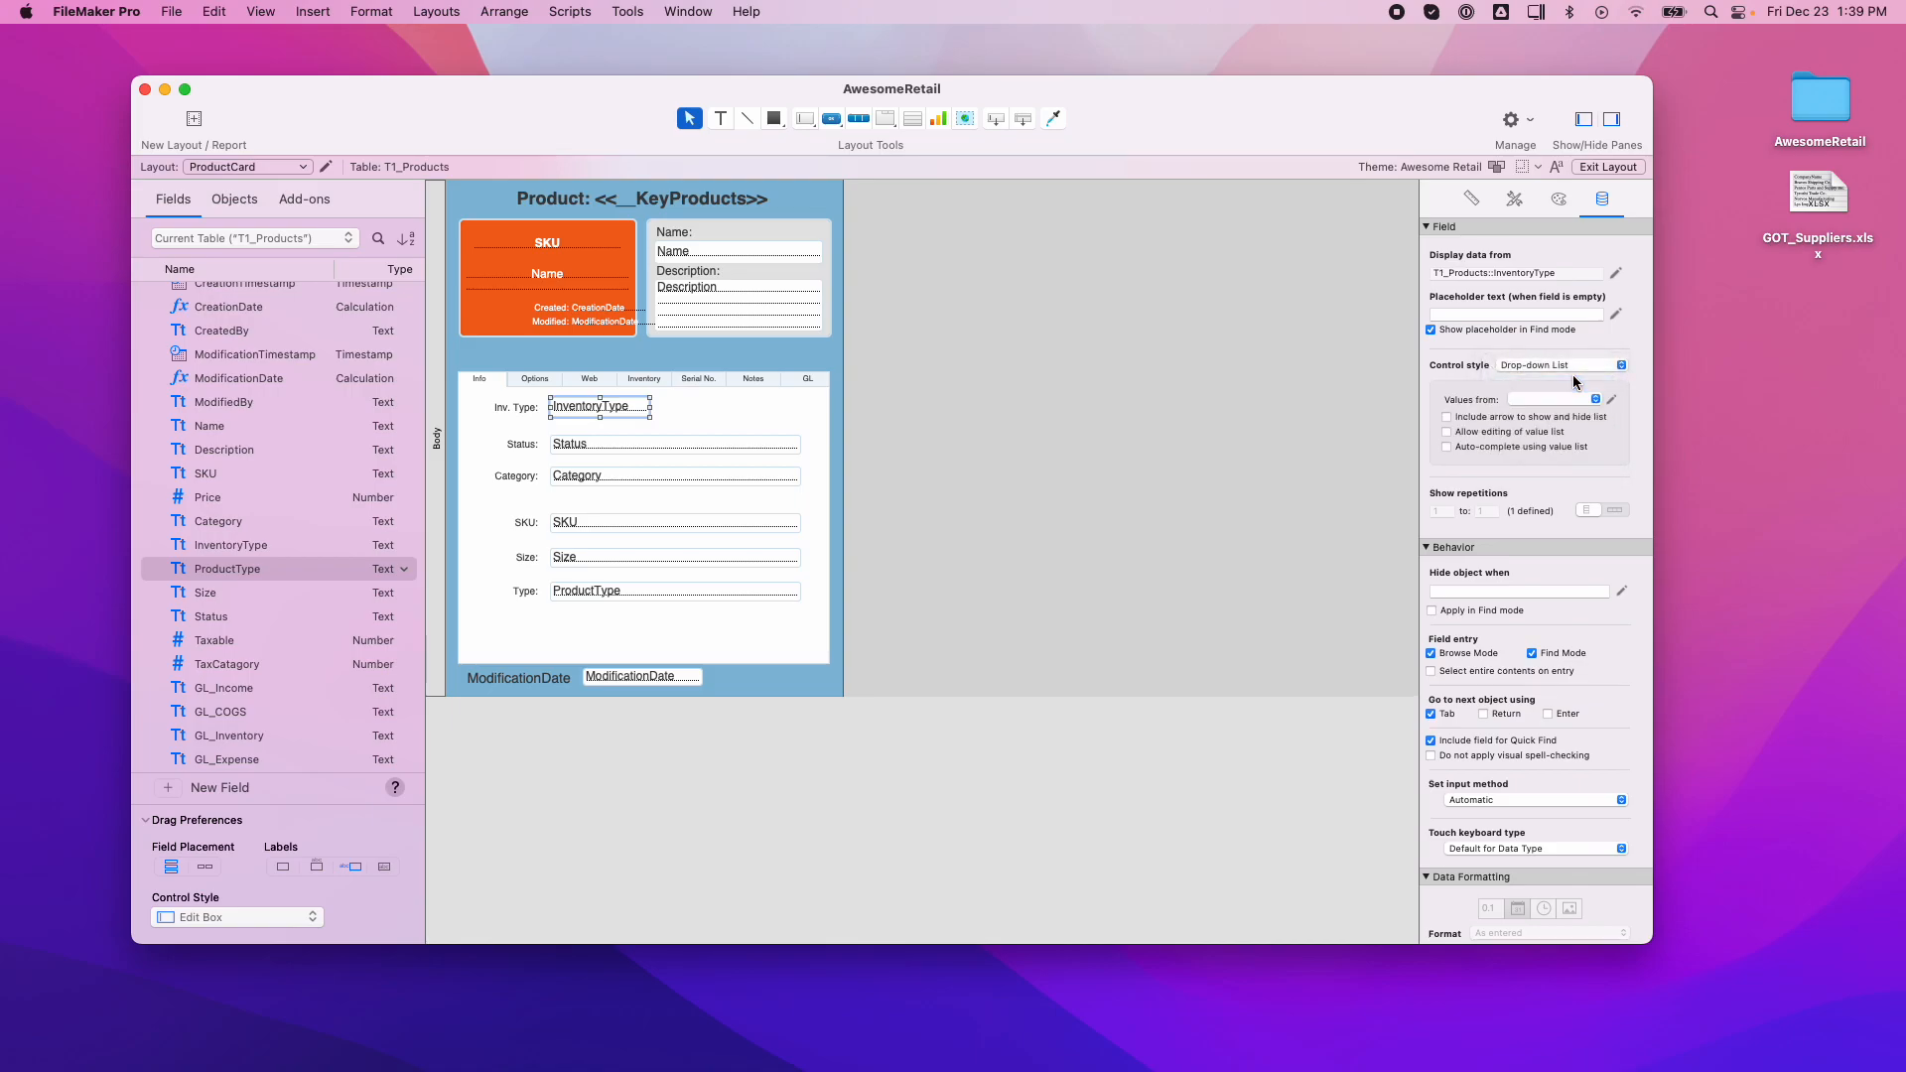
left_click(1447, 417)
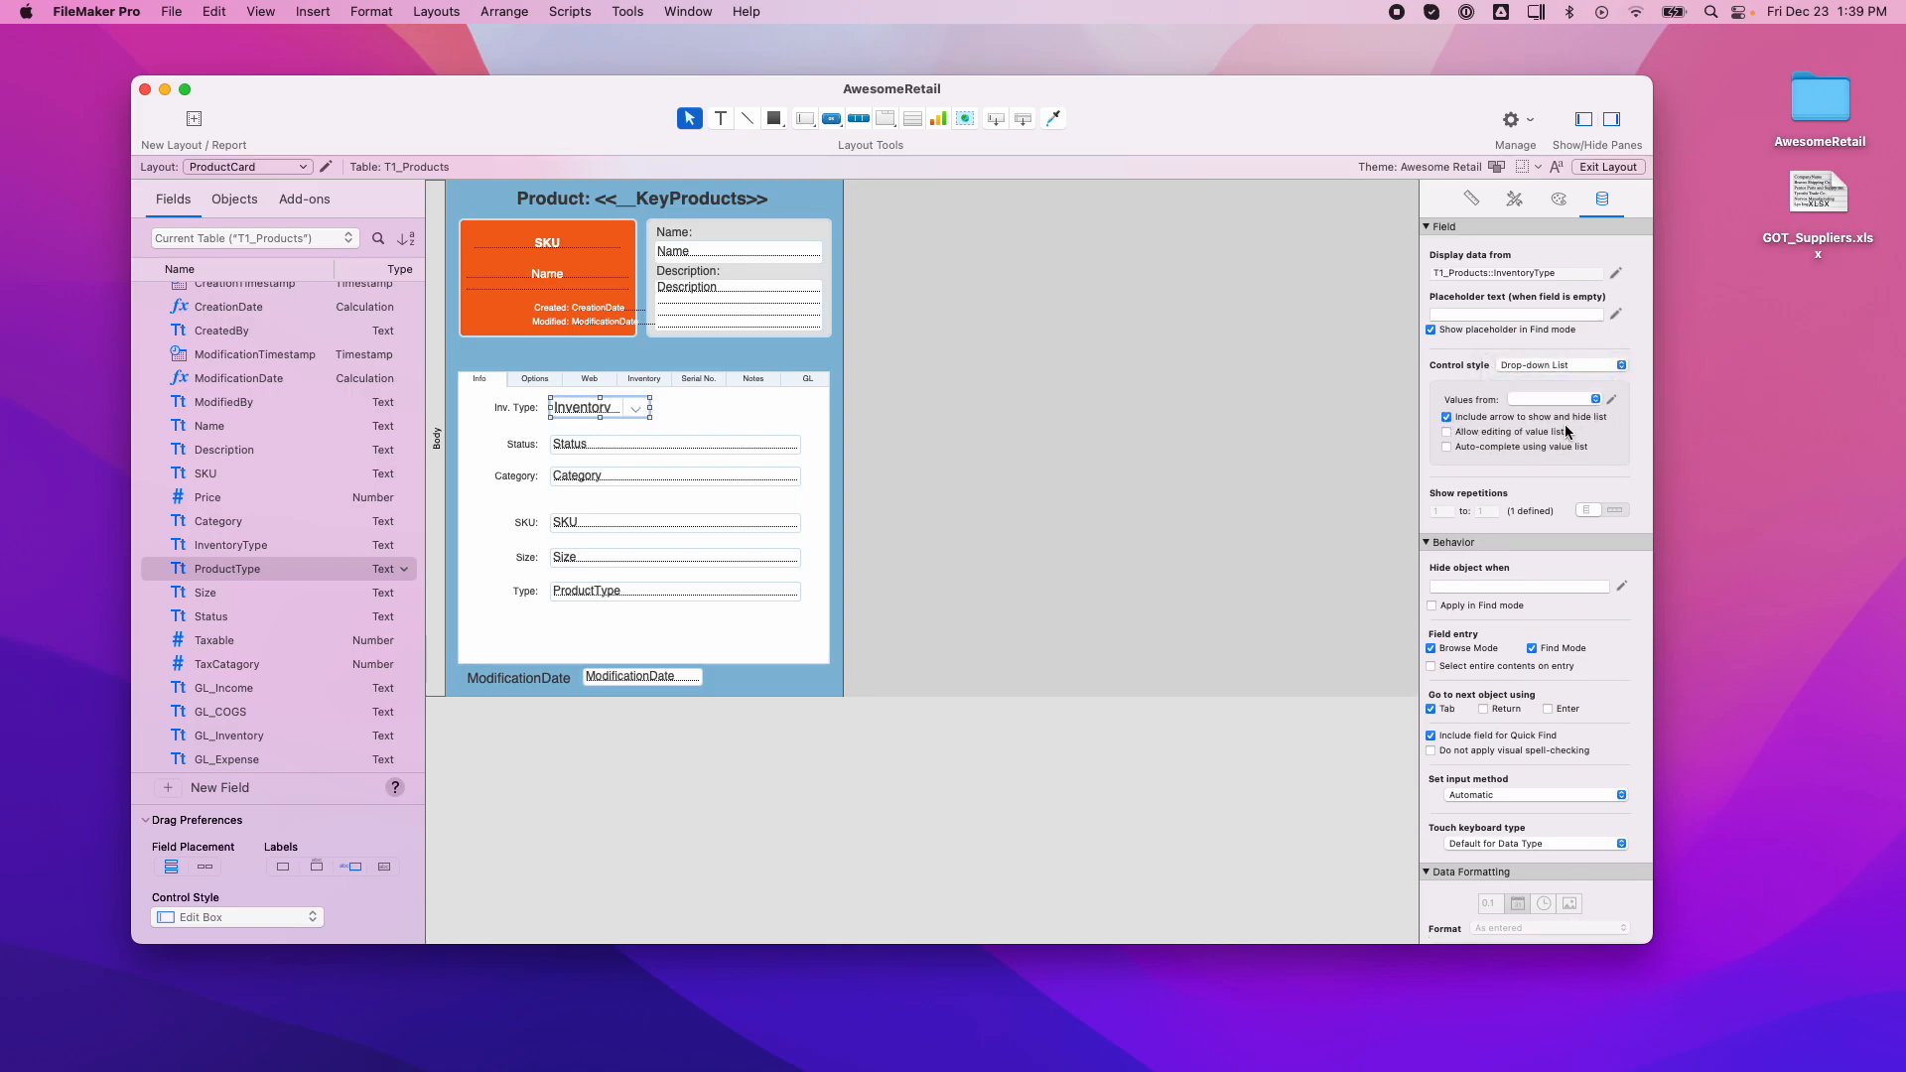
Create a new custom-values list named InvType for the InventoryType field.
left_click(1612, 397)
left_click(720, 539)
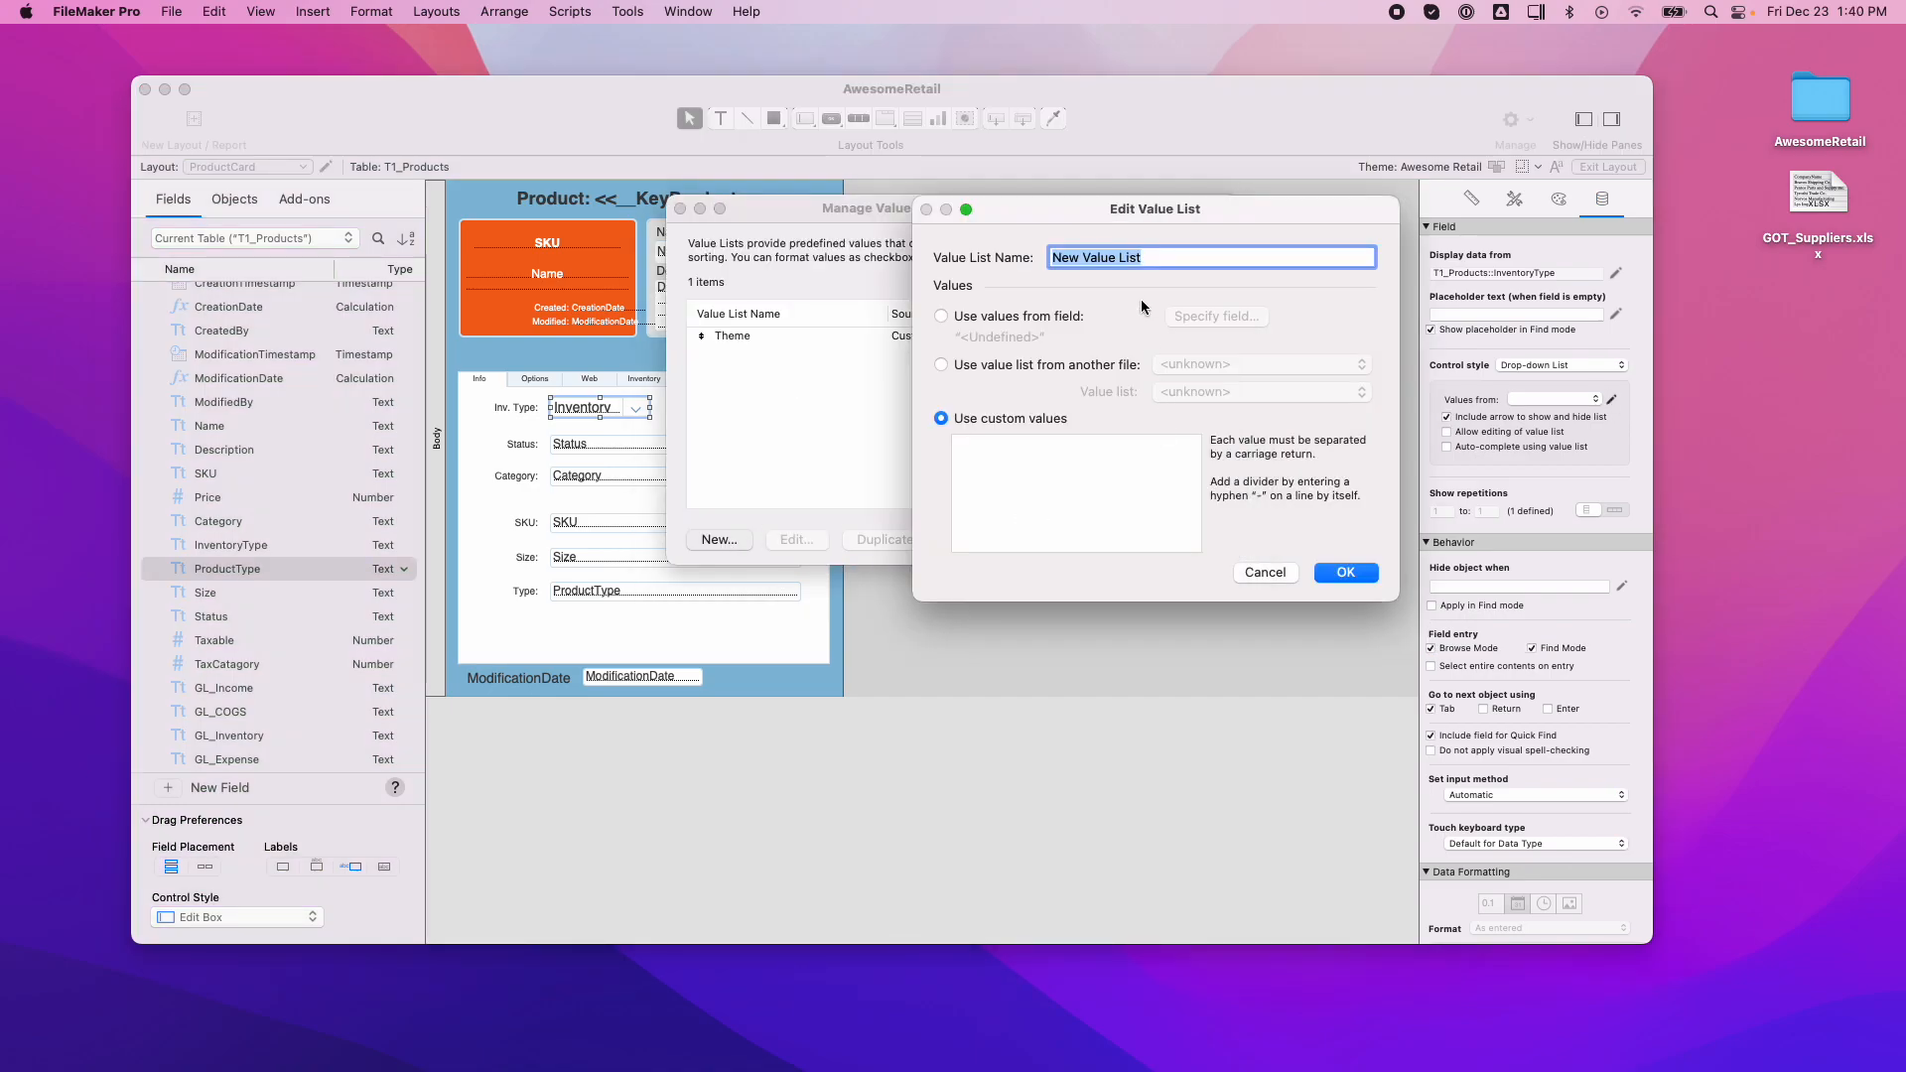
type("InvType")
left_click(1049, 456)
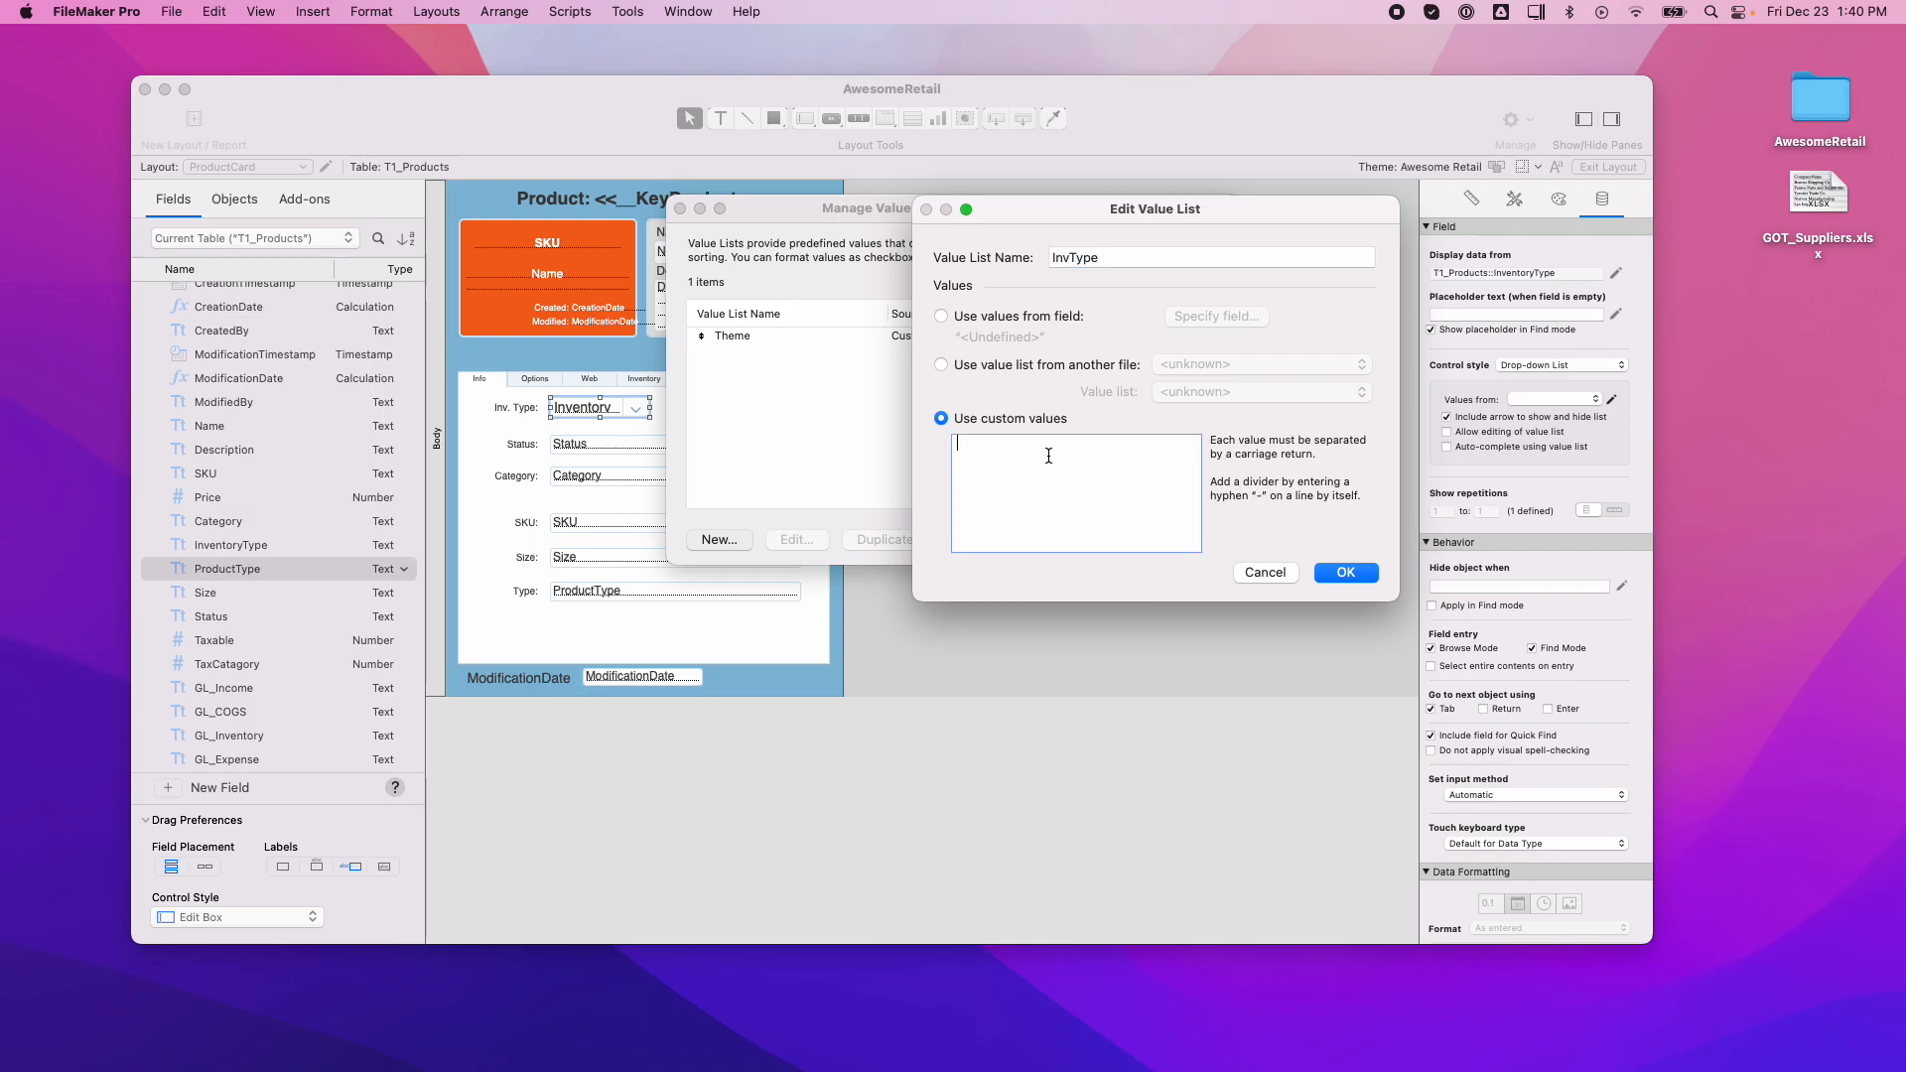
Enter Inventoried Products, Non-Inventoried Products, Services and Fees as the InvType list's values, then save the list and apply it to the field.
type("No")
key("BackSpace")
key("BackSpace")
type("Invent")
type("ory")
type("ied")
type(" Products")
key("Return")
type("Non-Inventoried PRo")
key("BackSpace")
key("BackSpace")
type("roducts")
key("Return")
type("Seravi")
key("BackSpace")
key("BackSpace")
type("vices")
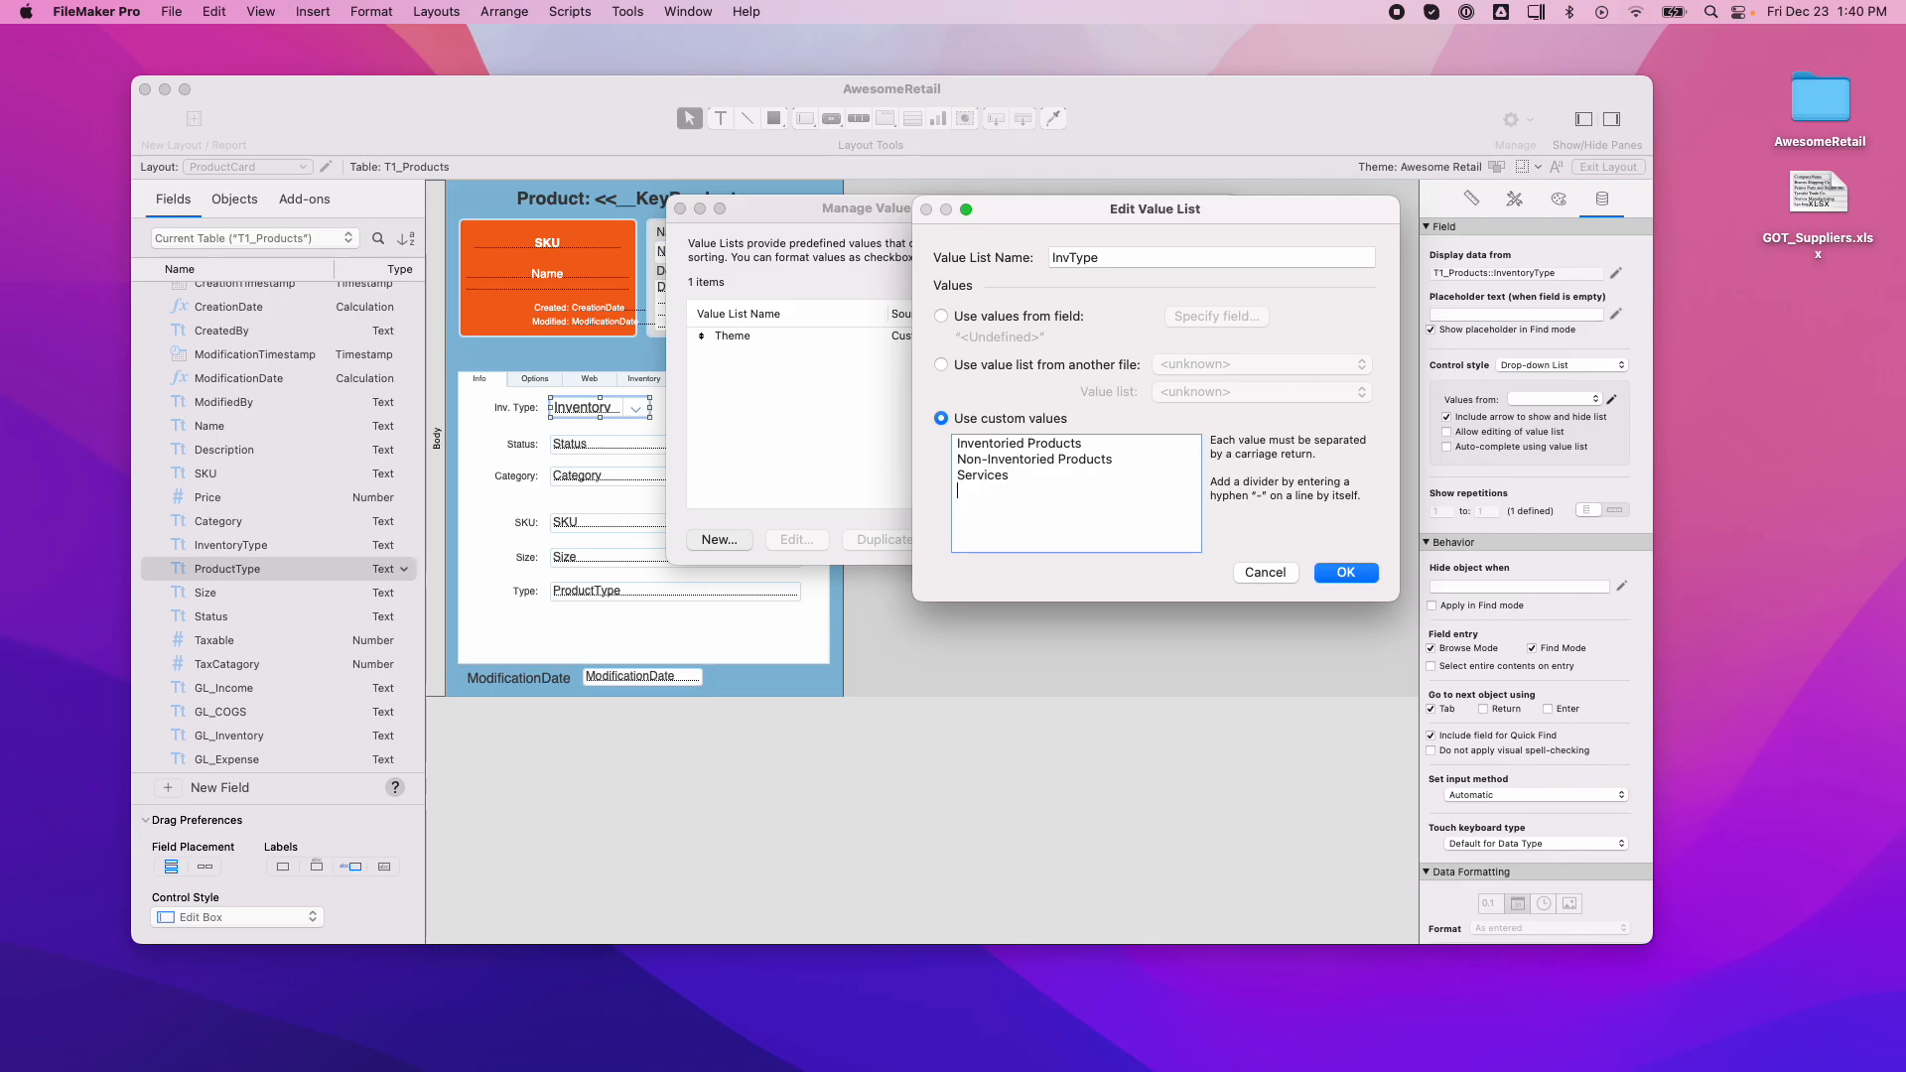
key("Return")
type("Fees")
left_click(1346, 573)
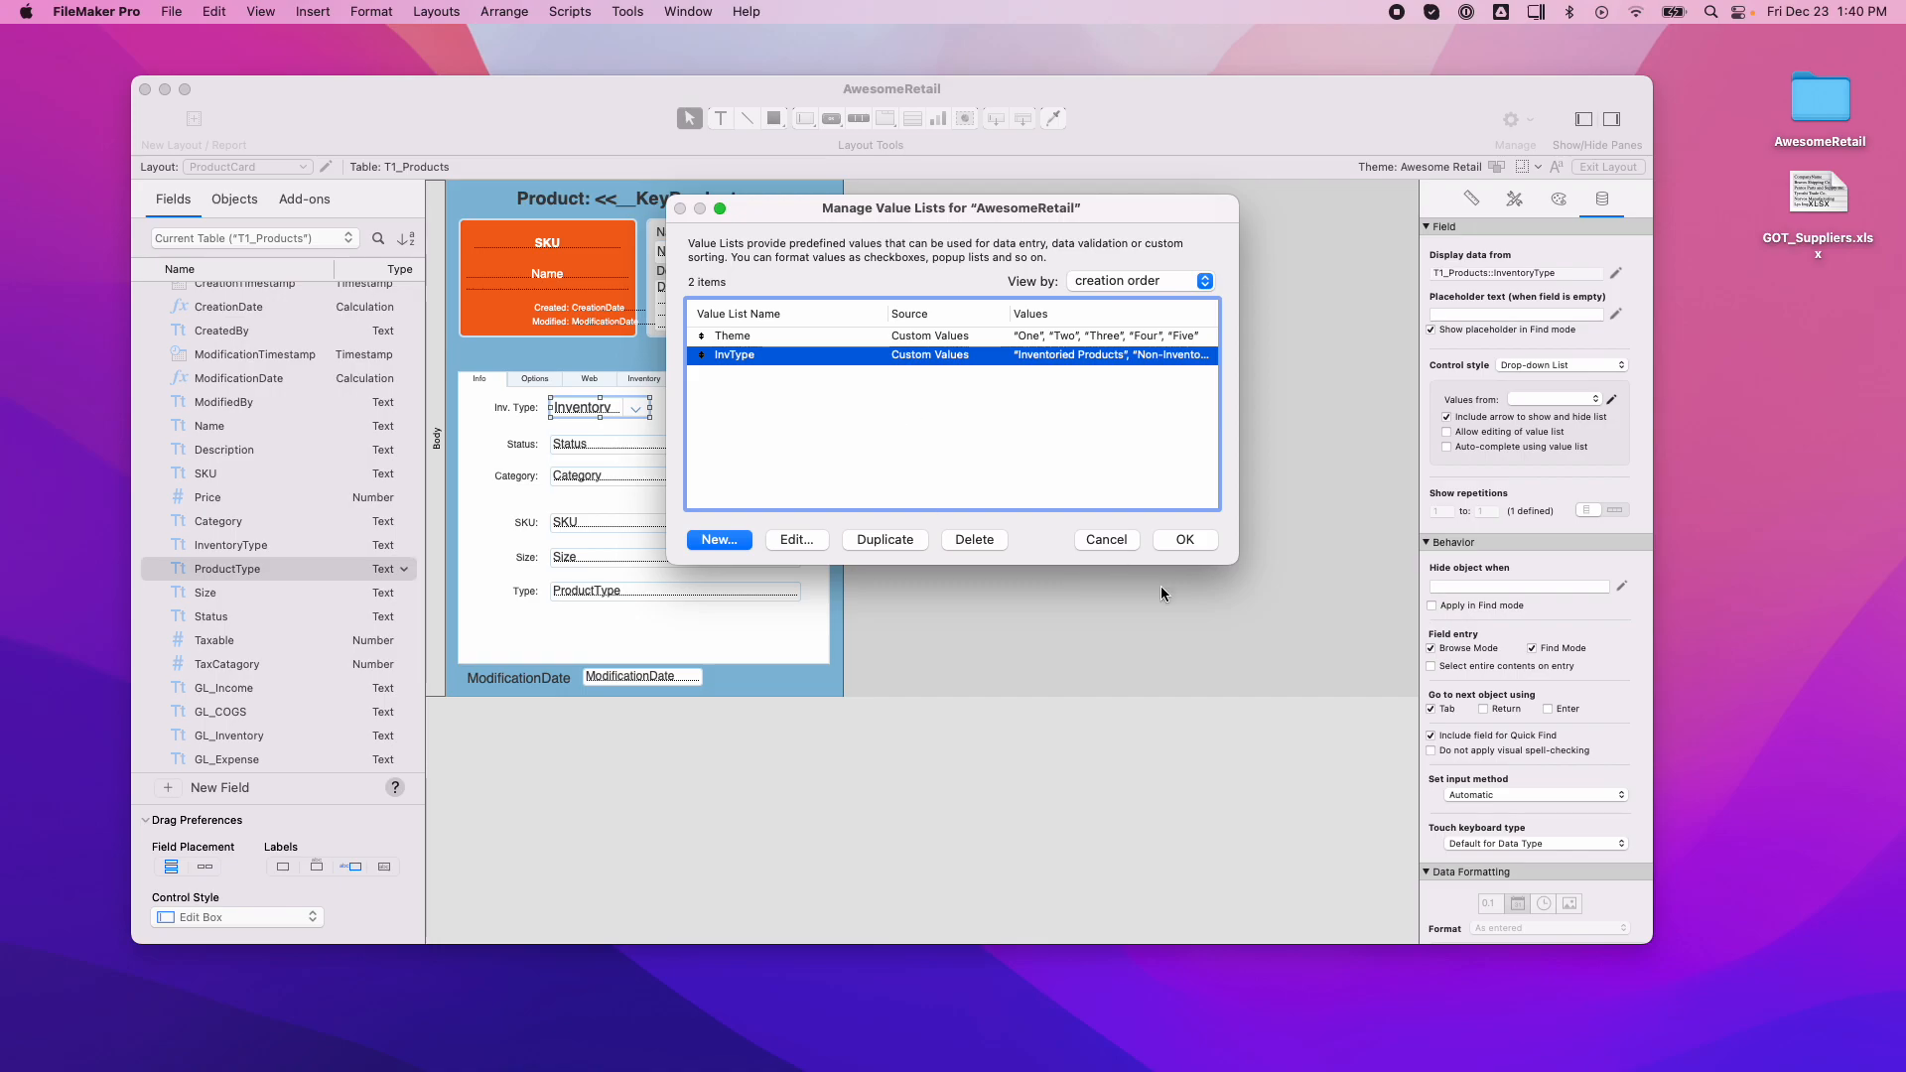
left_click(1185, 539)
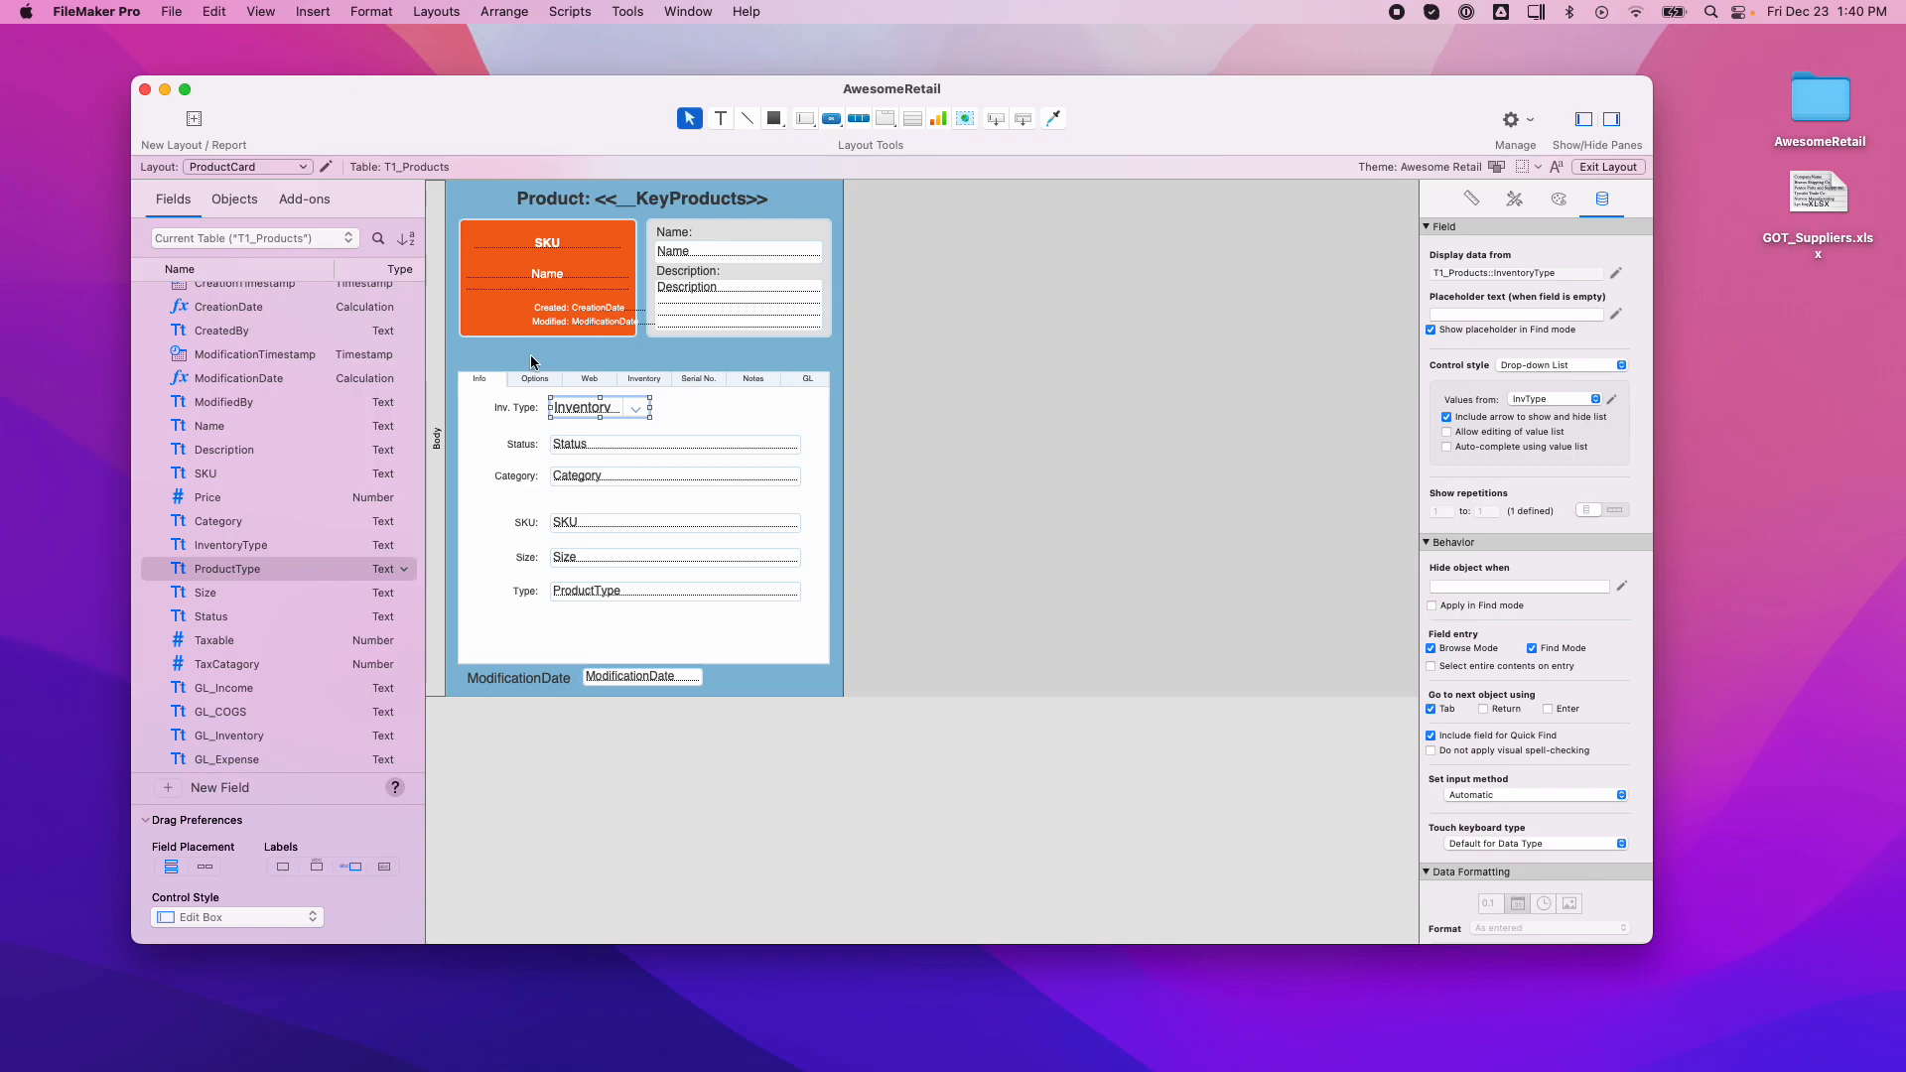
Move the "Inv. Type:" label and its drop-down field together toward the left edge of the Info tab.
left_click(504, 413, "shift")
left_click_drag(603, 413, 579, 413)
key("Left")
key("Left")
key("Left")
key("Left")
key("Left")
key("Left")
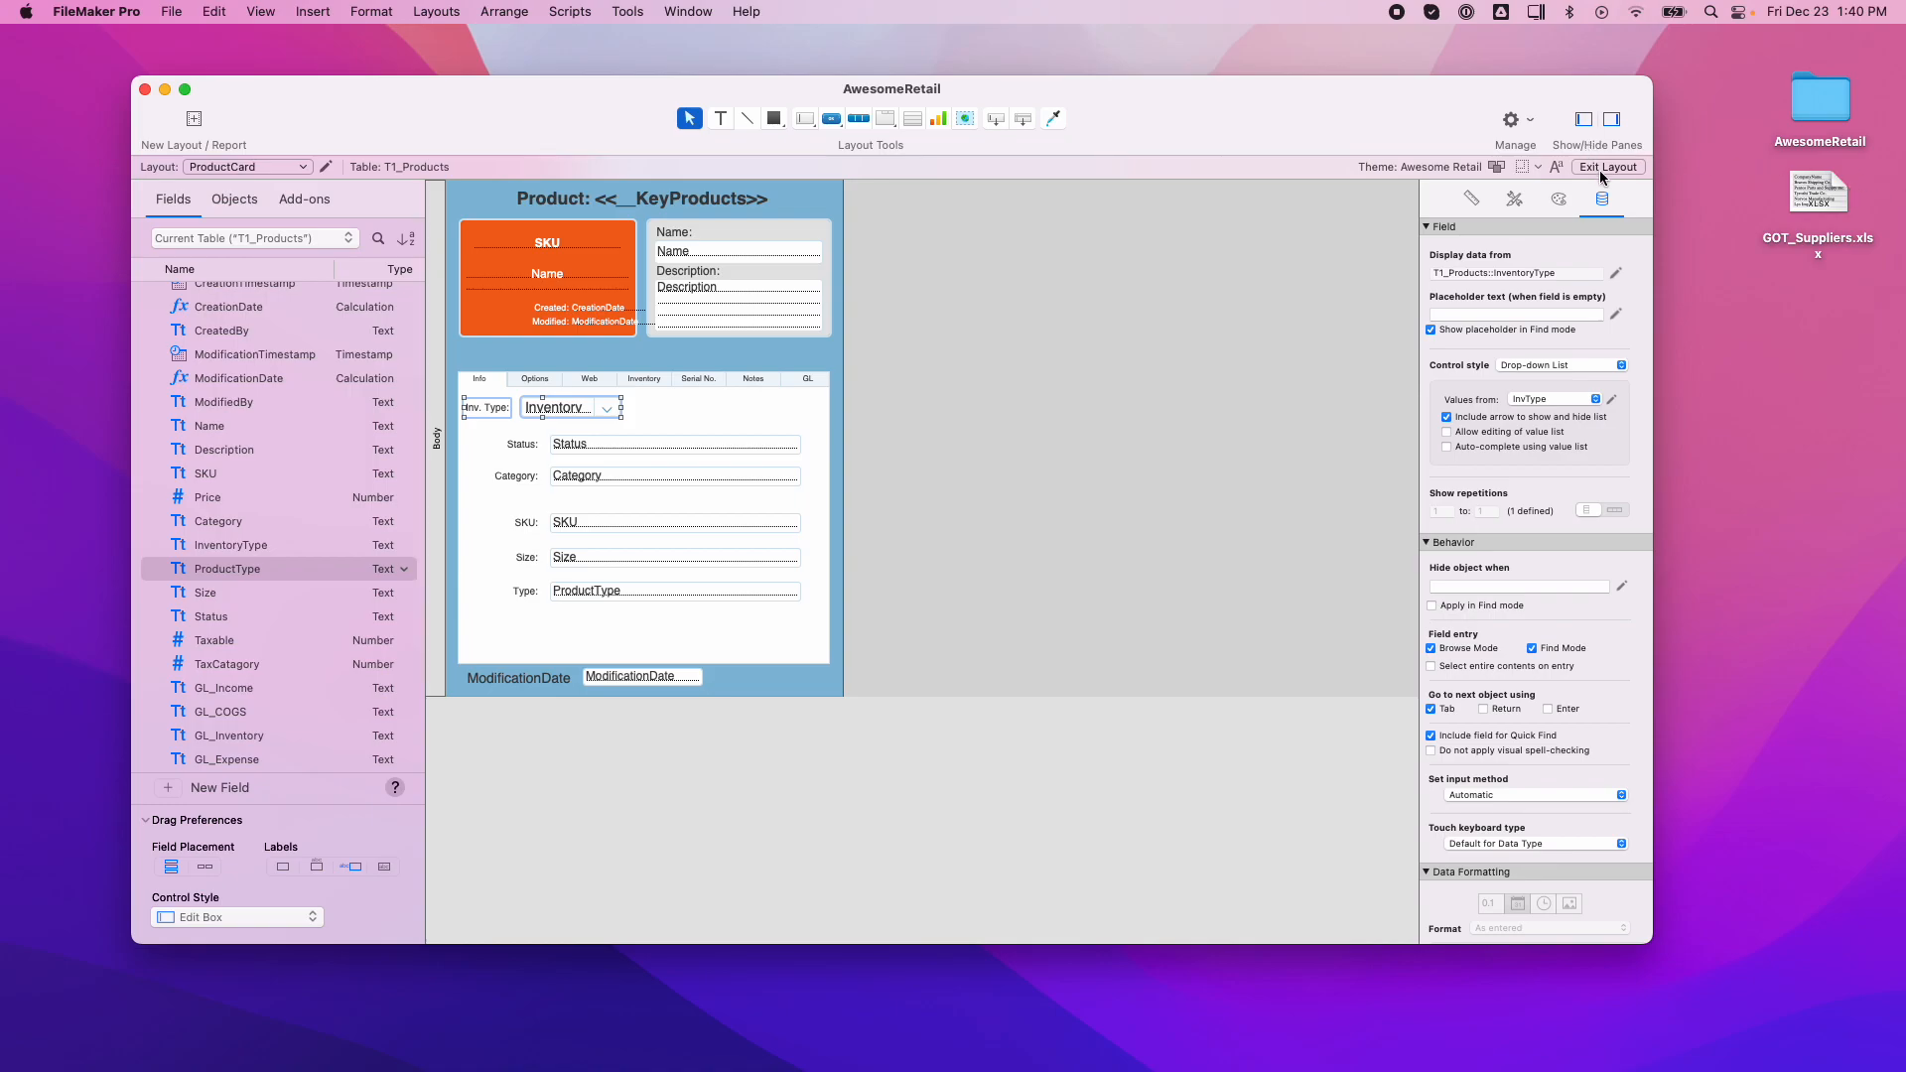
View the product record and check the choices offered by the Inv. Type drop-down list.
left_click(1602, 168)
left_click(588, 408)
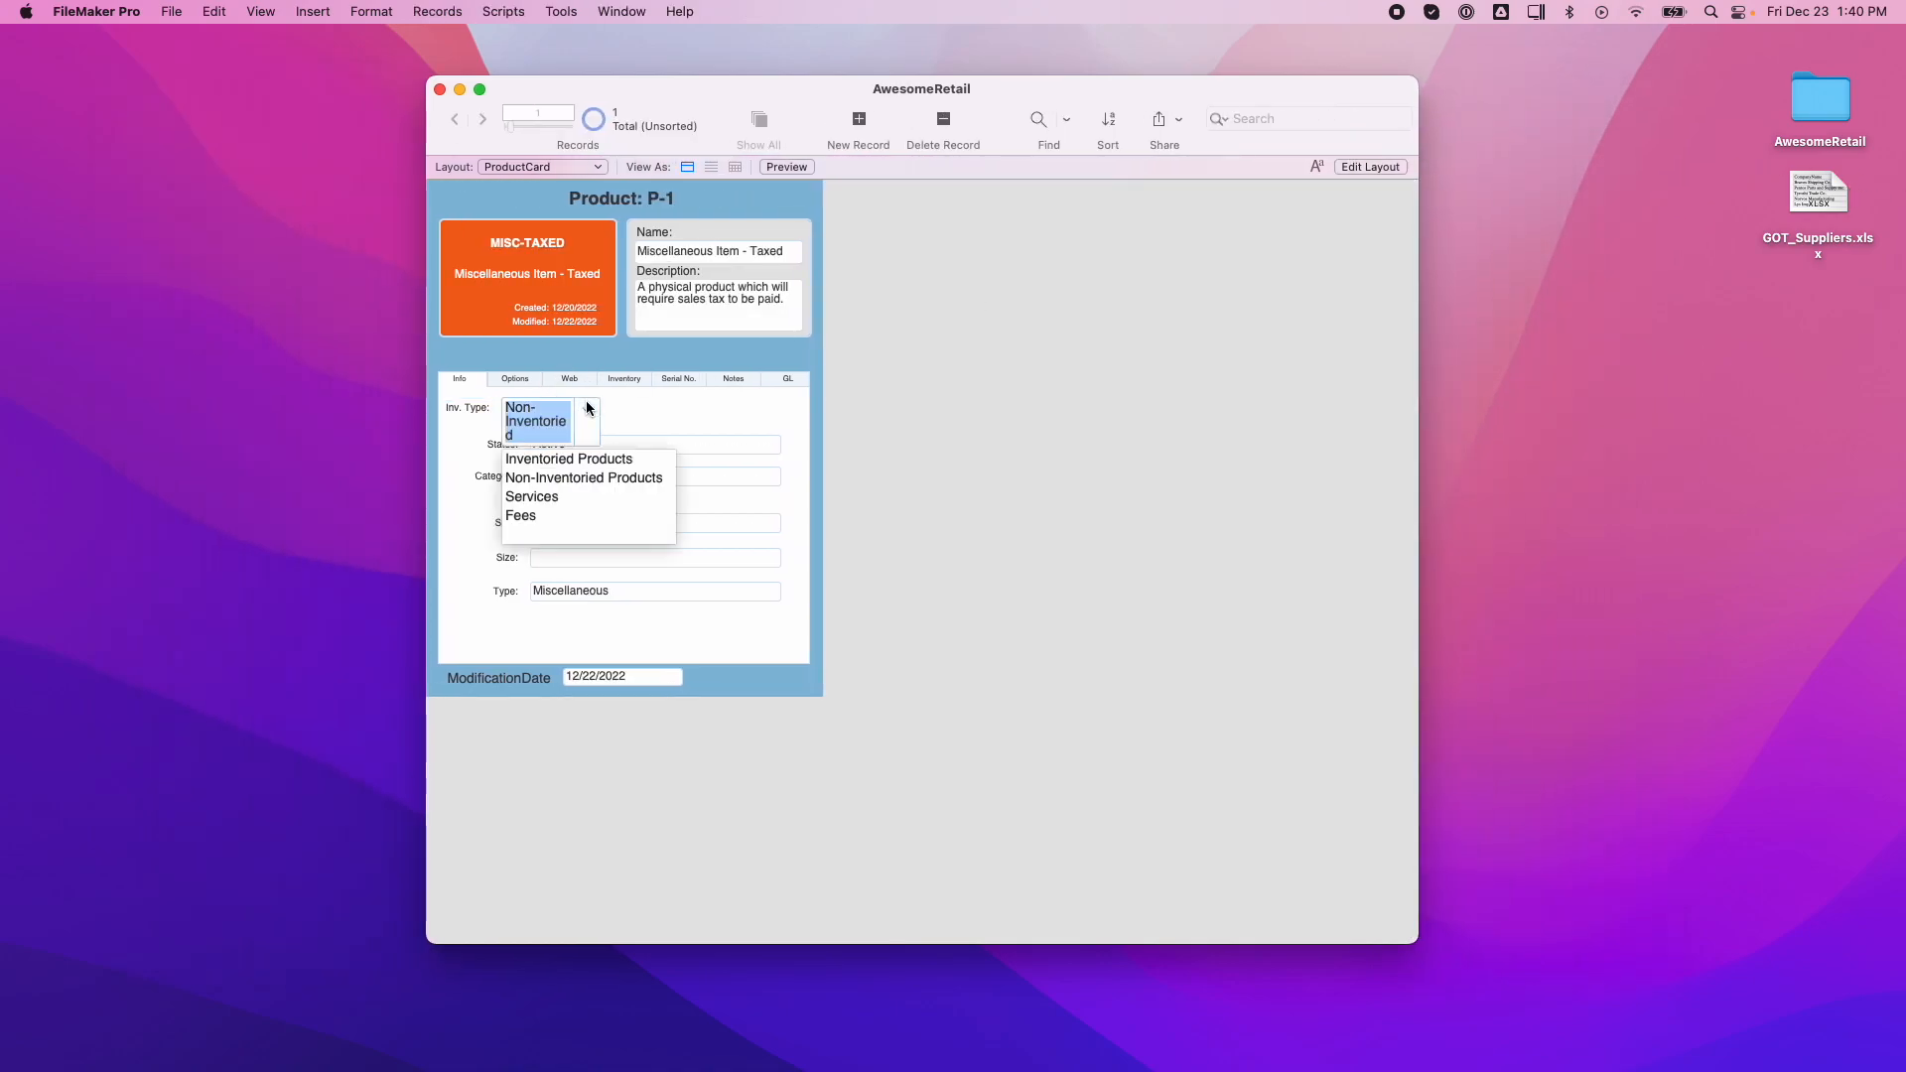
left_click(664, 398)
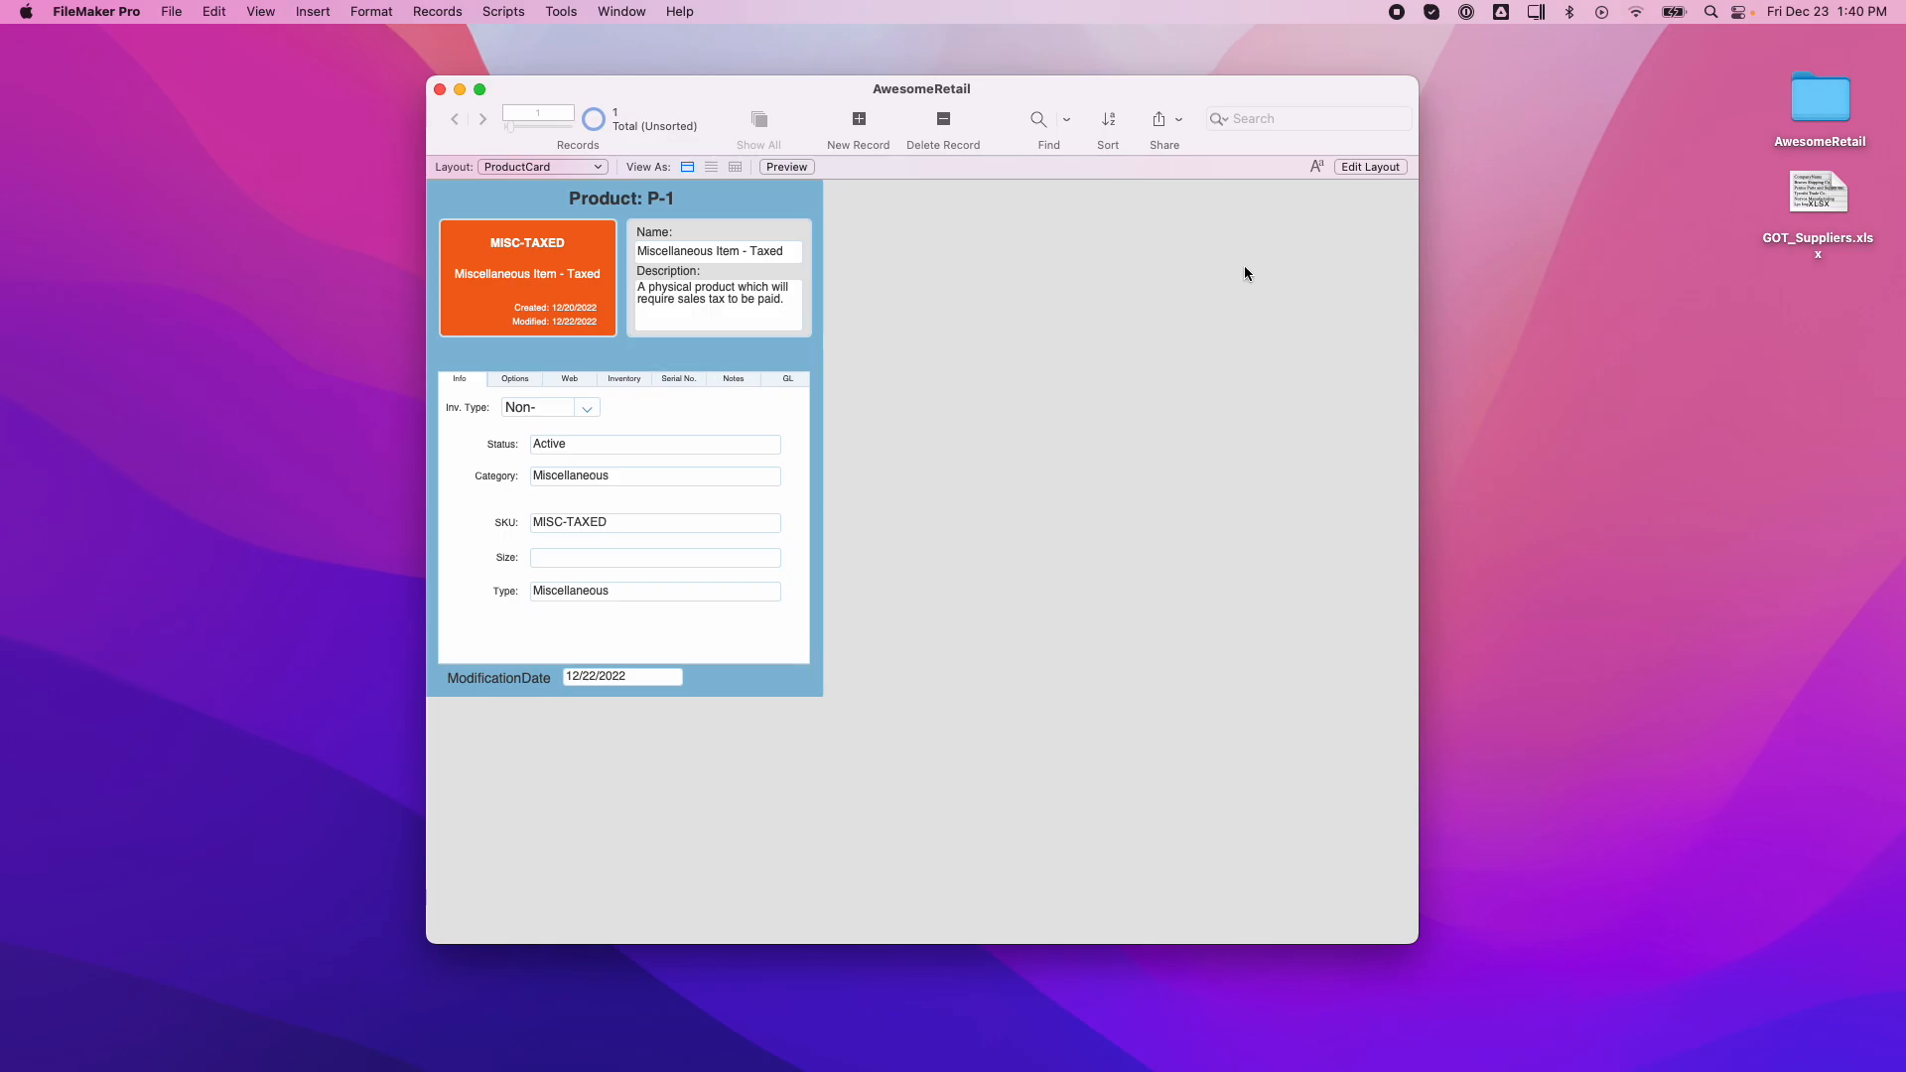
Set the InventoryType field's font size to 12 and check how its value fits in the record.
left_click(1355, 165)
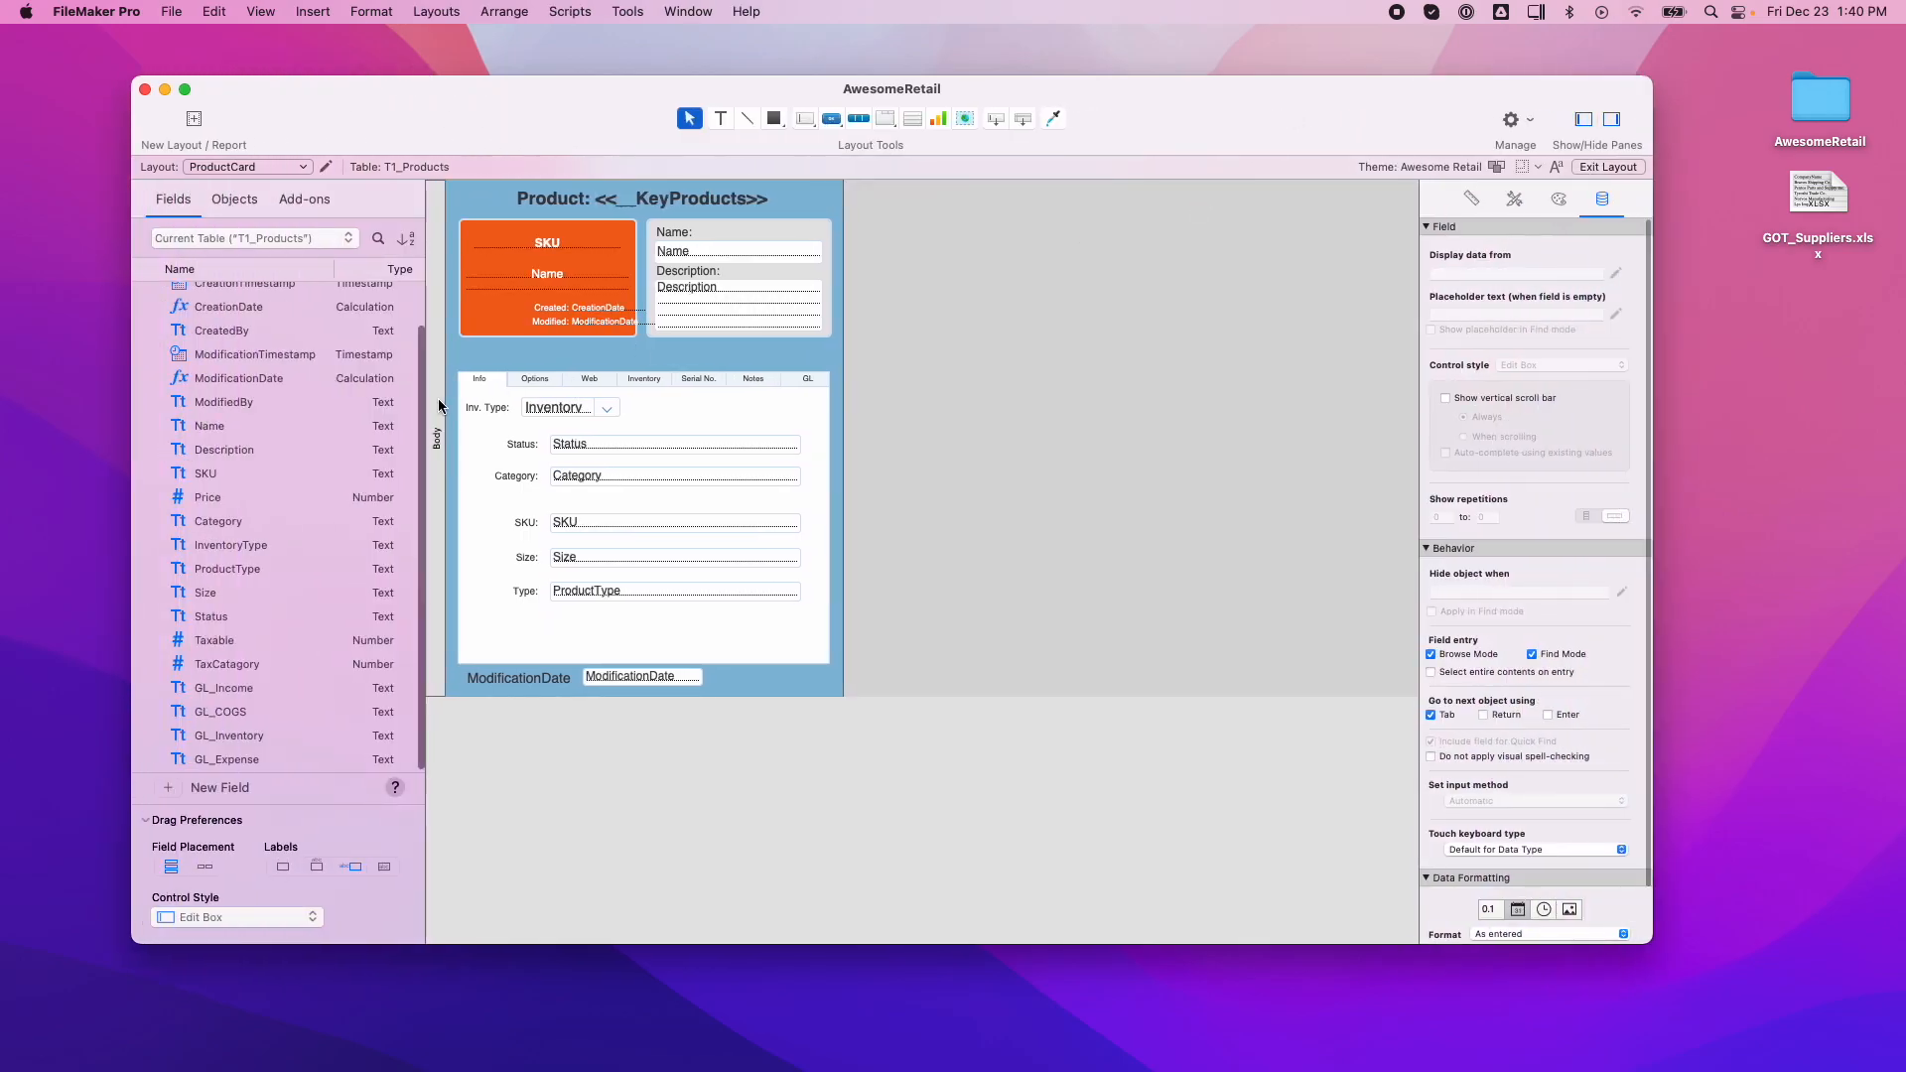
left_click(568, 410)
scroll(1516, 718, "down", 3)
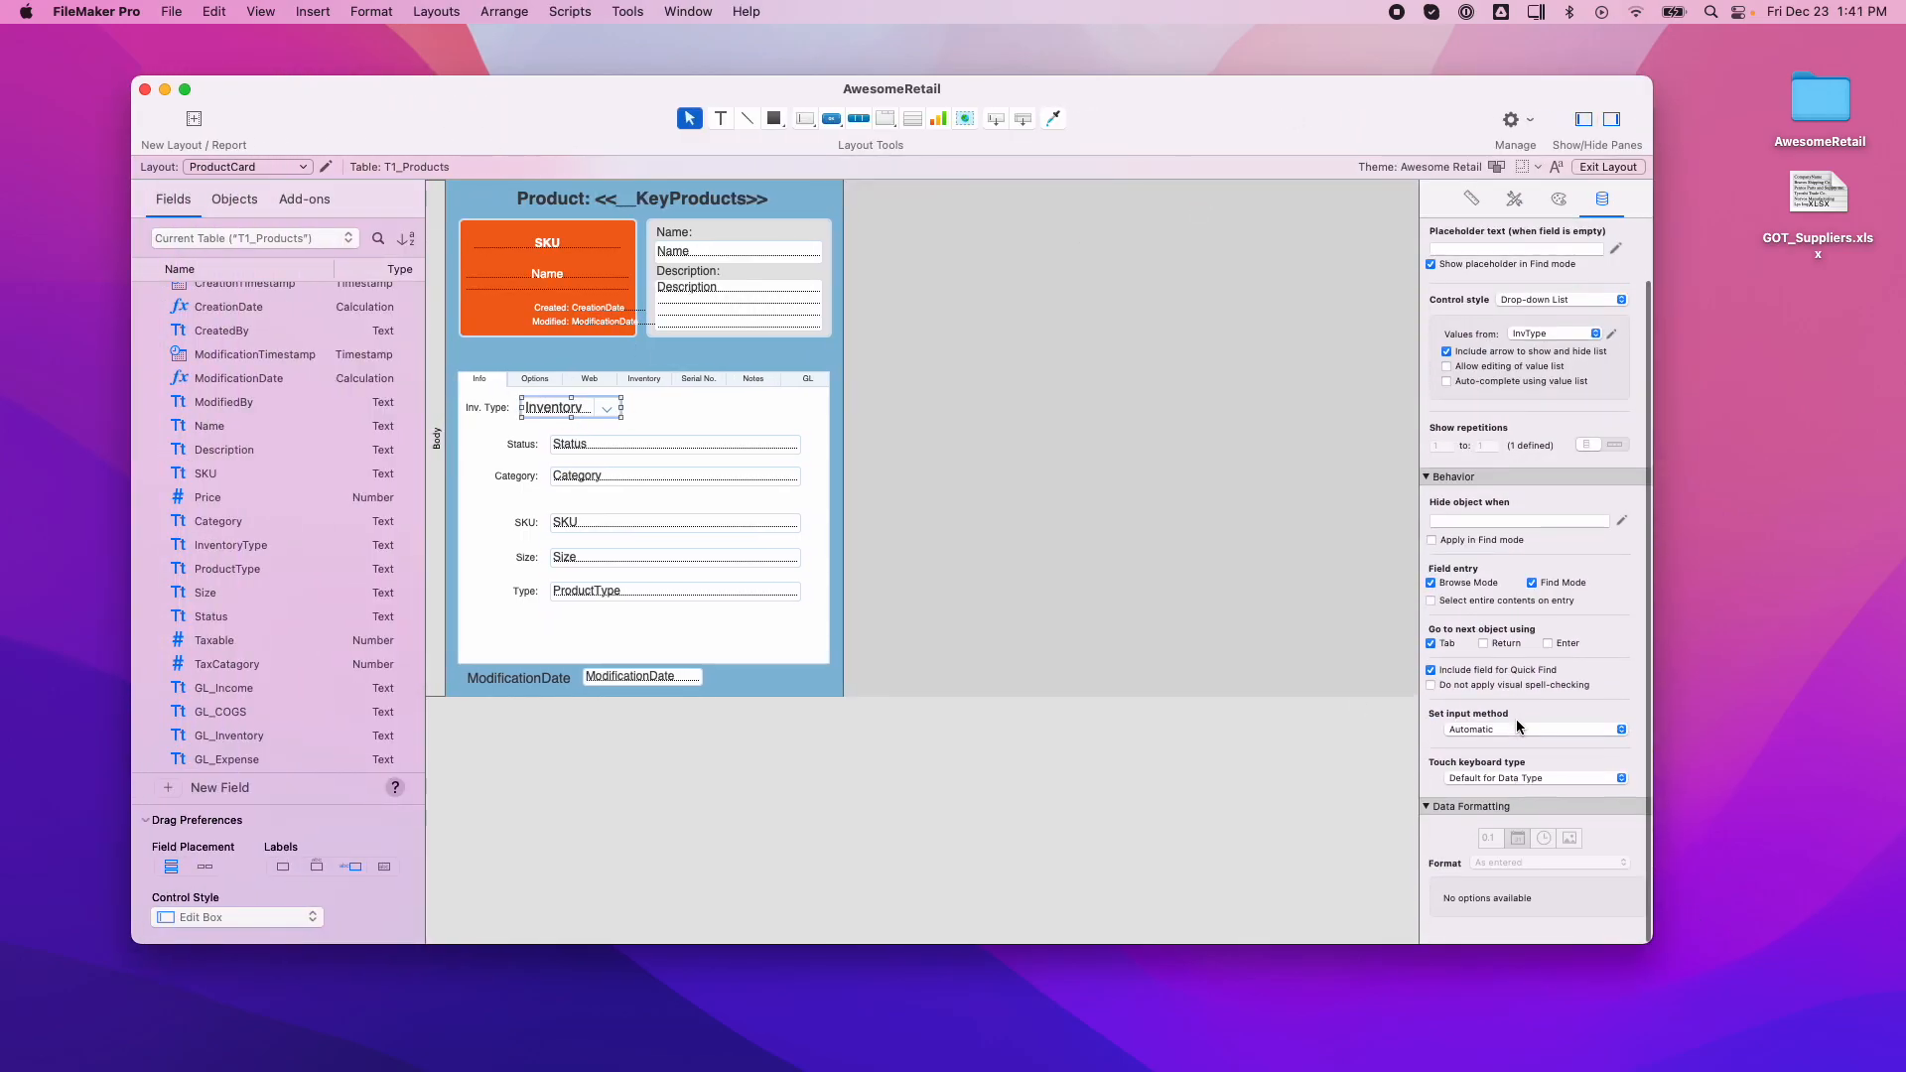
left_click(1558, 197)
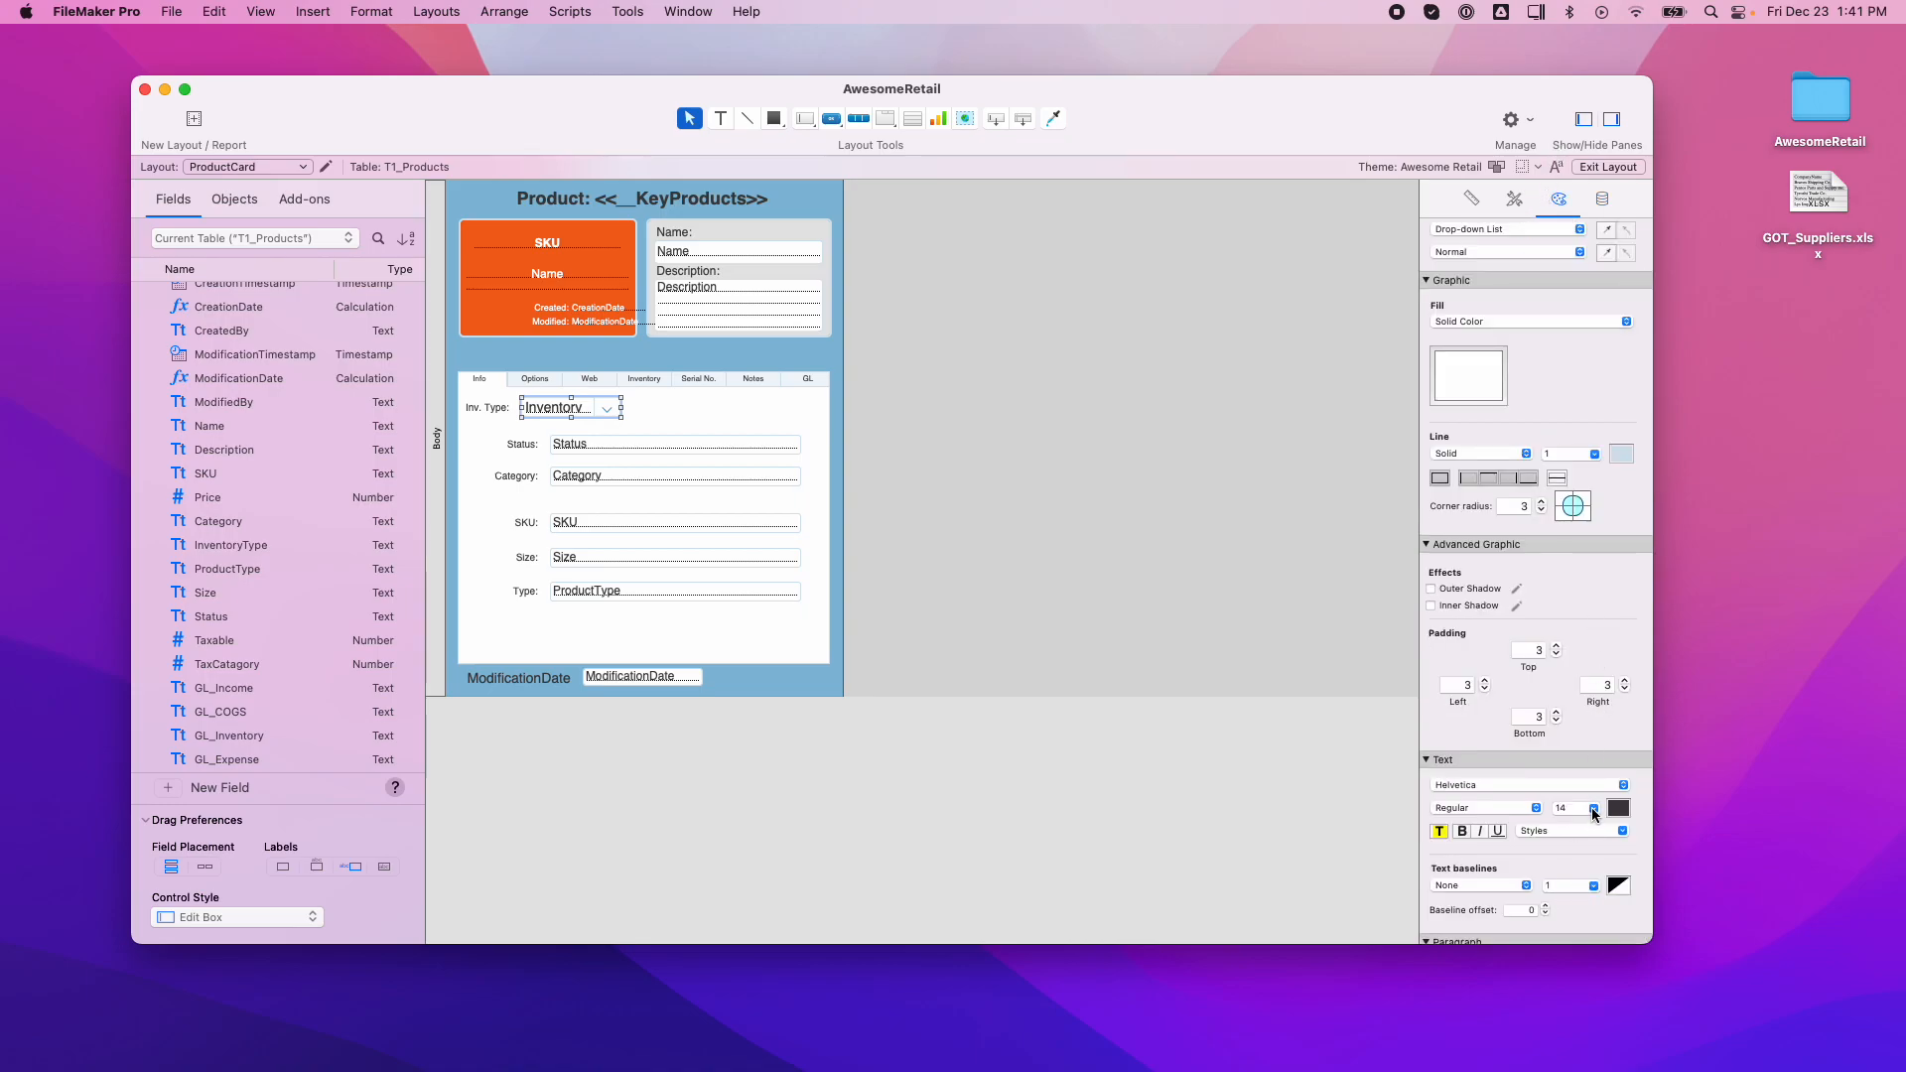
left_click(1593, 810)
left_click(1563, 898)
left_click(1614, 169)
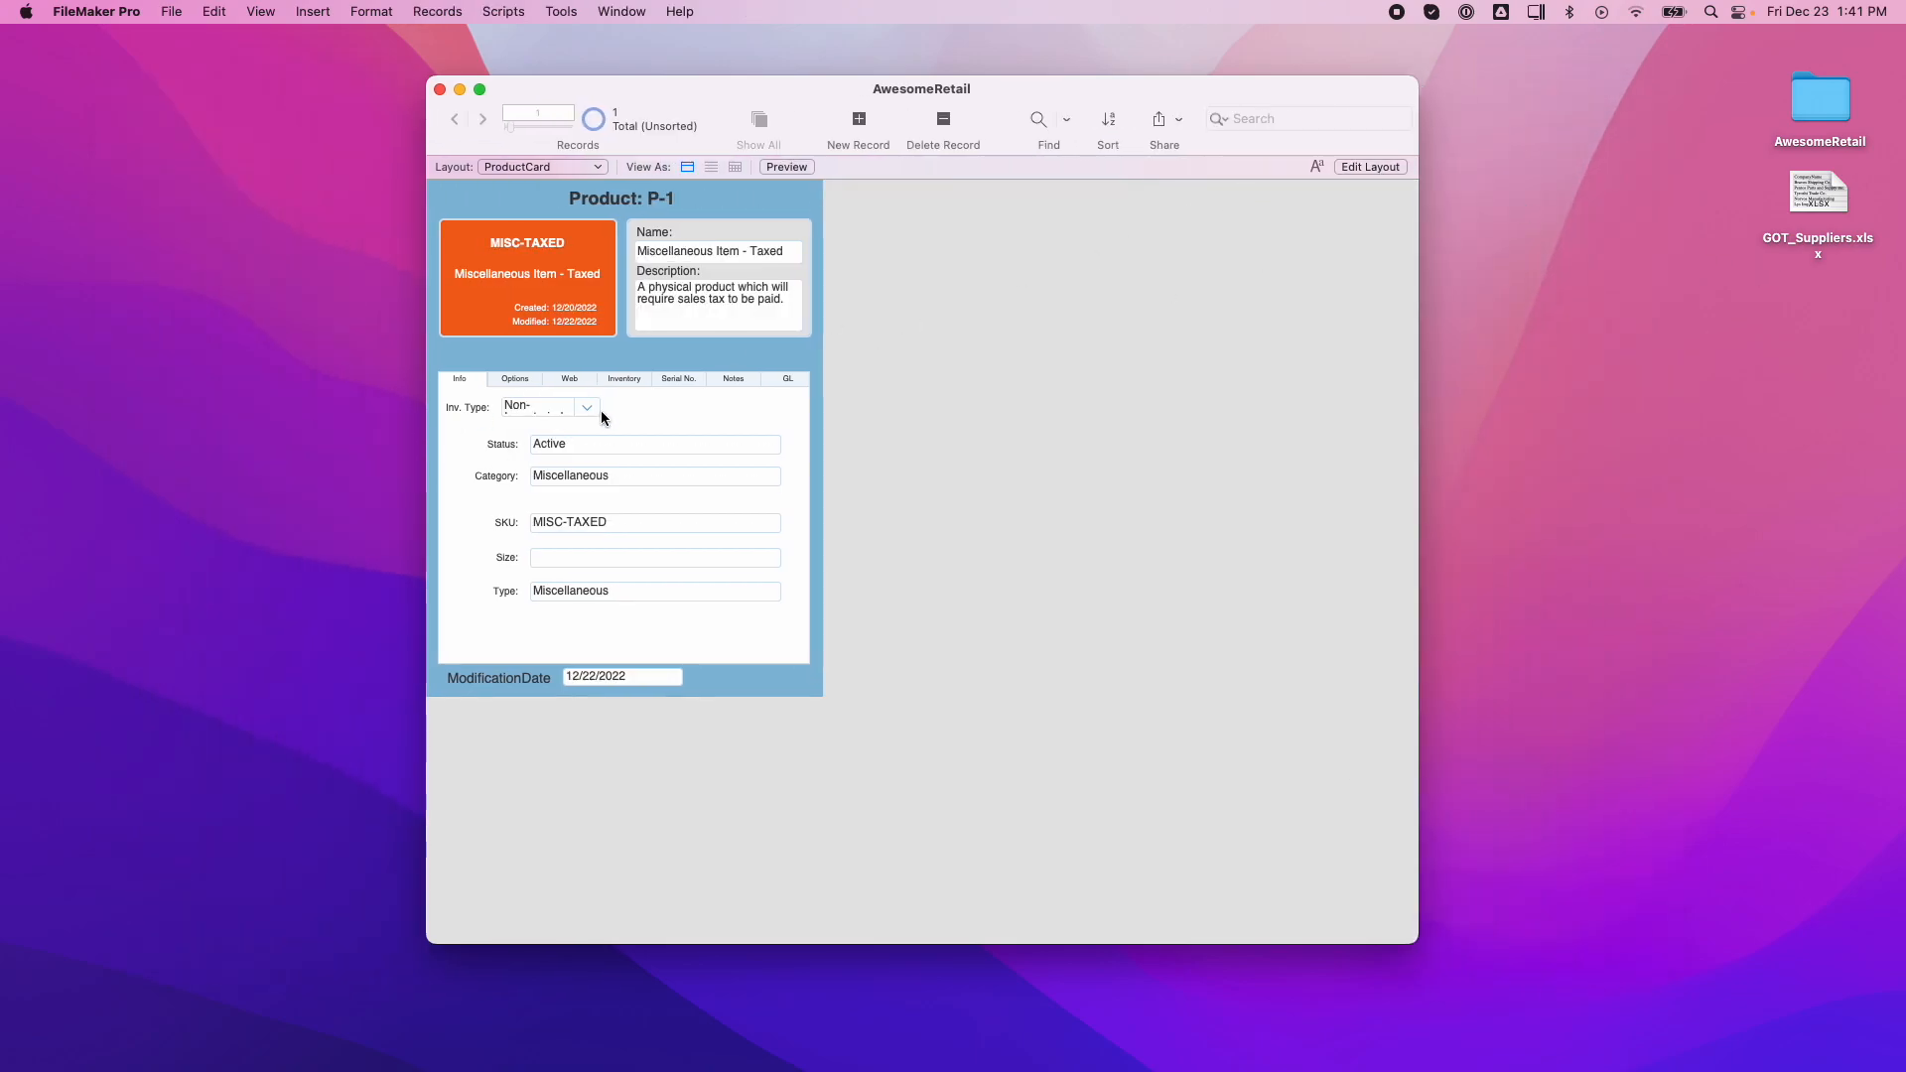
left_click(587, 409)
left_click(635, 409)
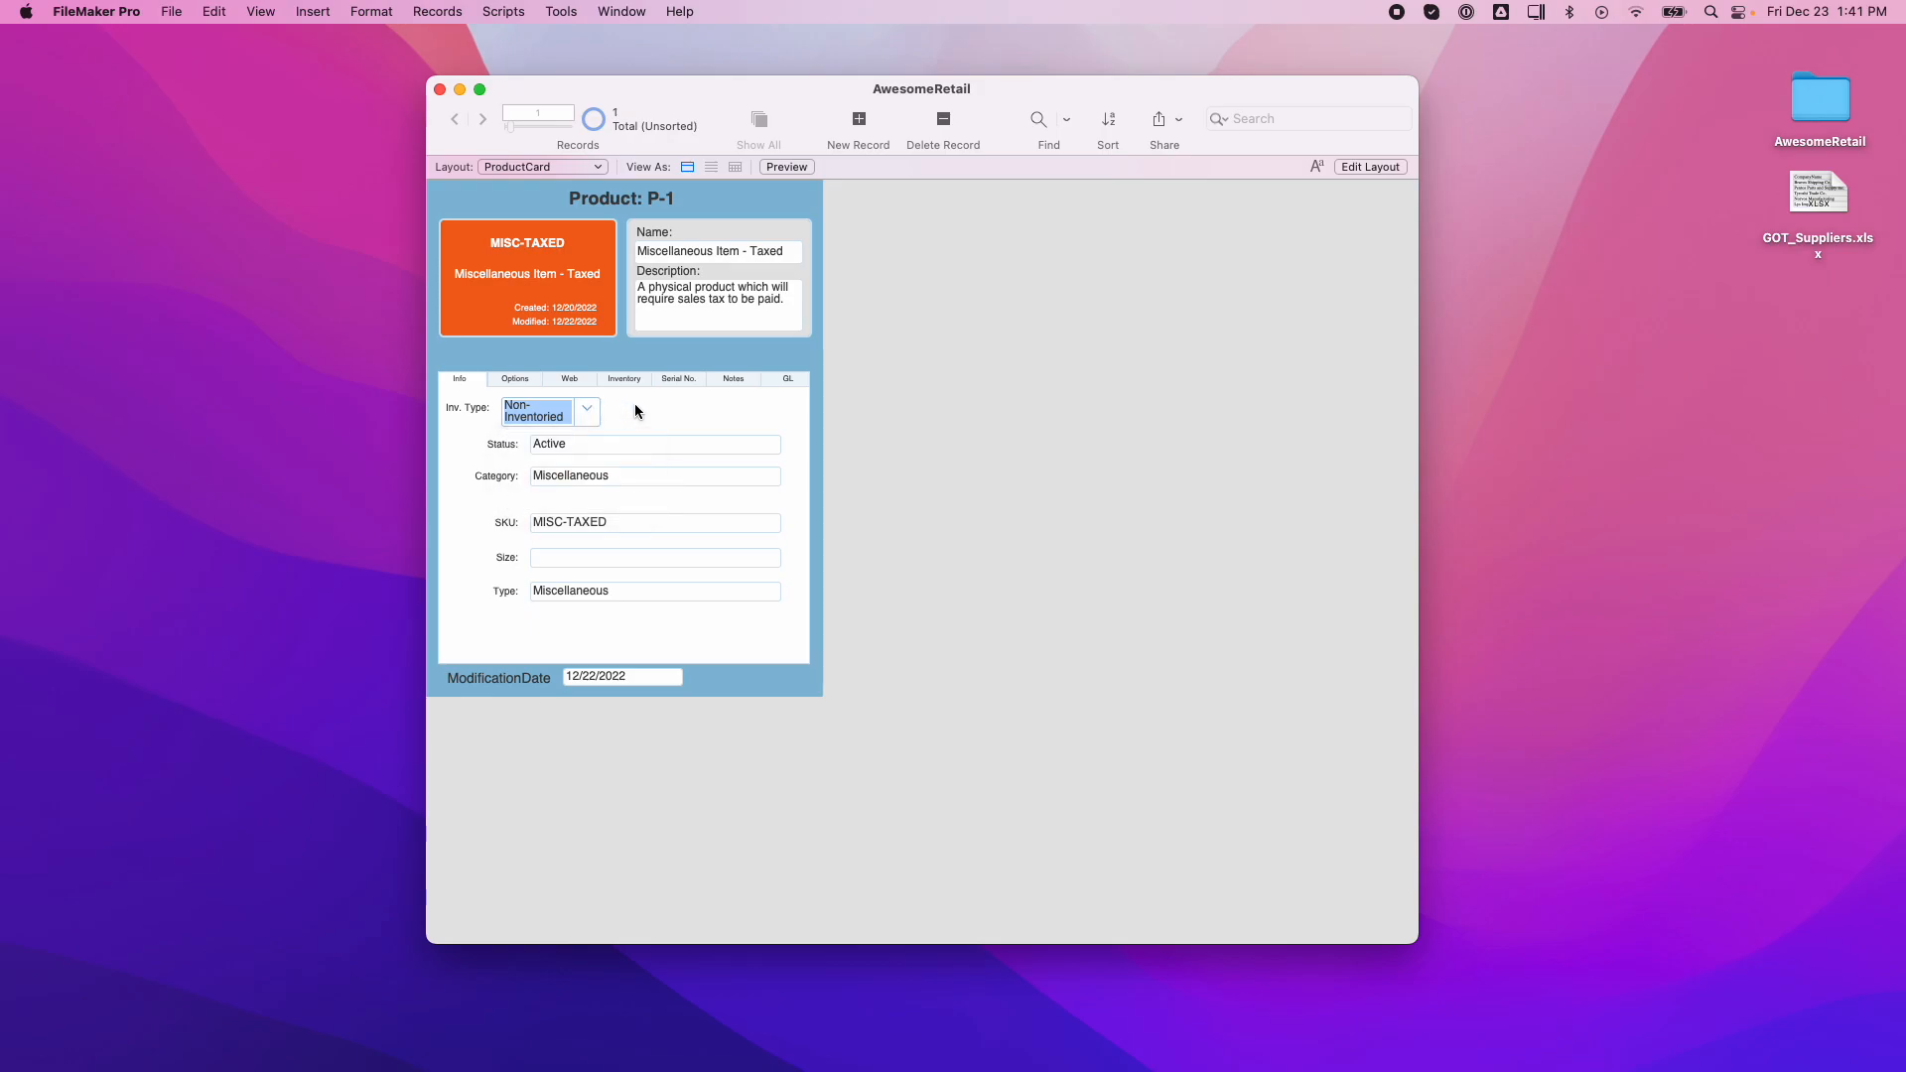
Widen the InventoryType field slightly toward the right, then check its value and drop-down list in the record.
left_click(1373, 167)
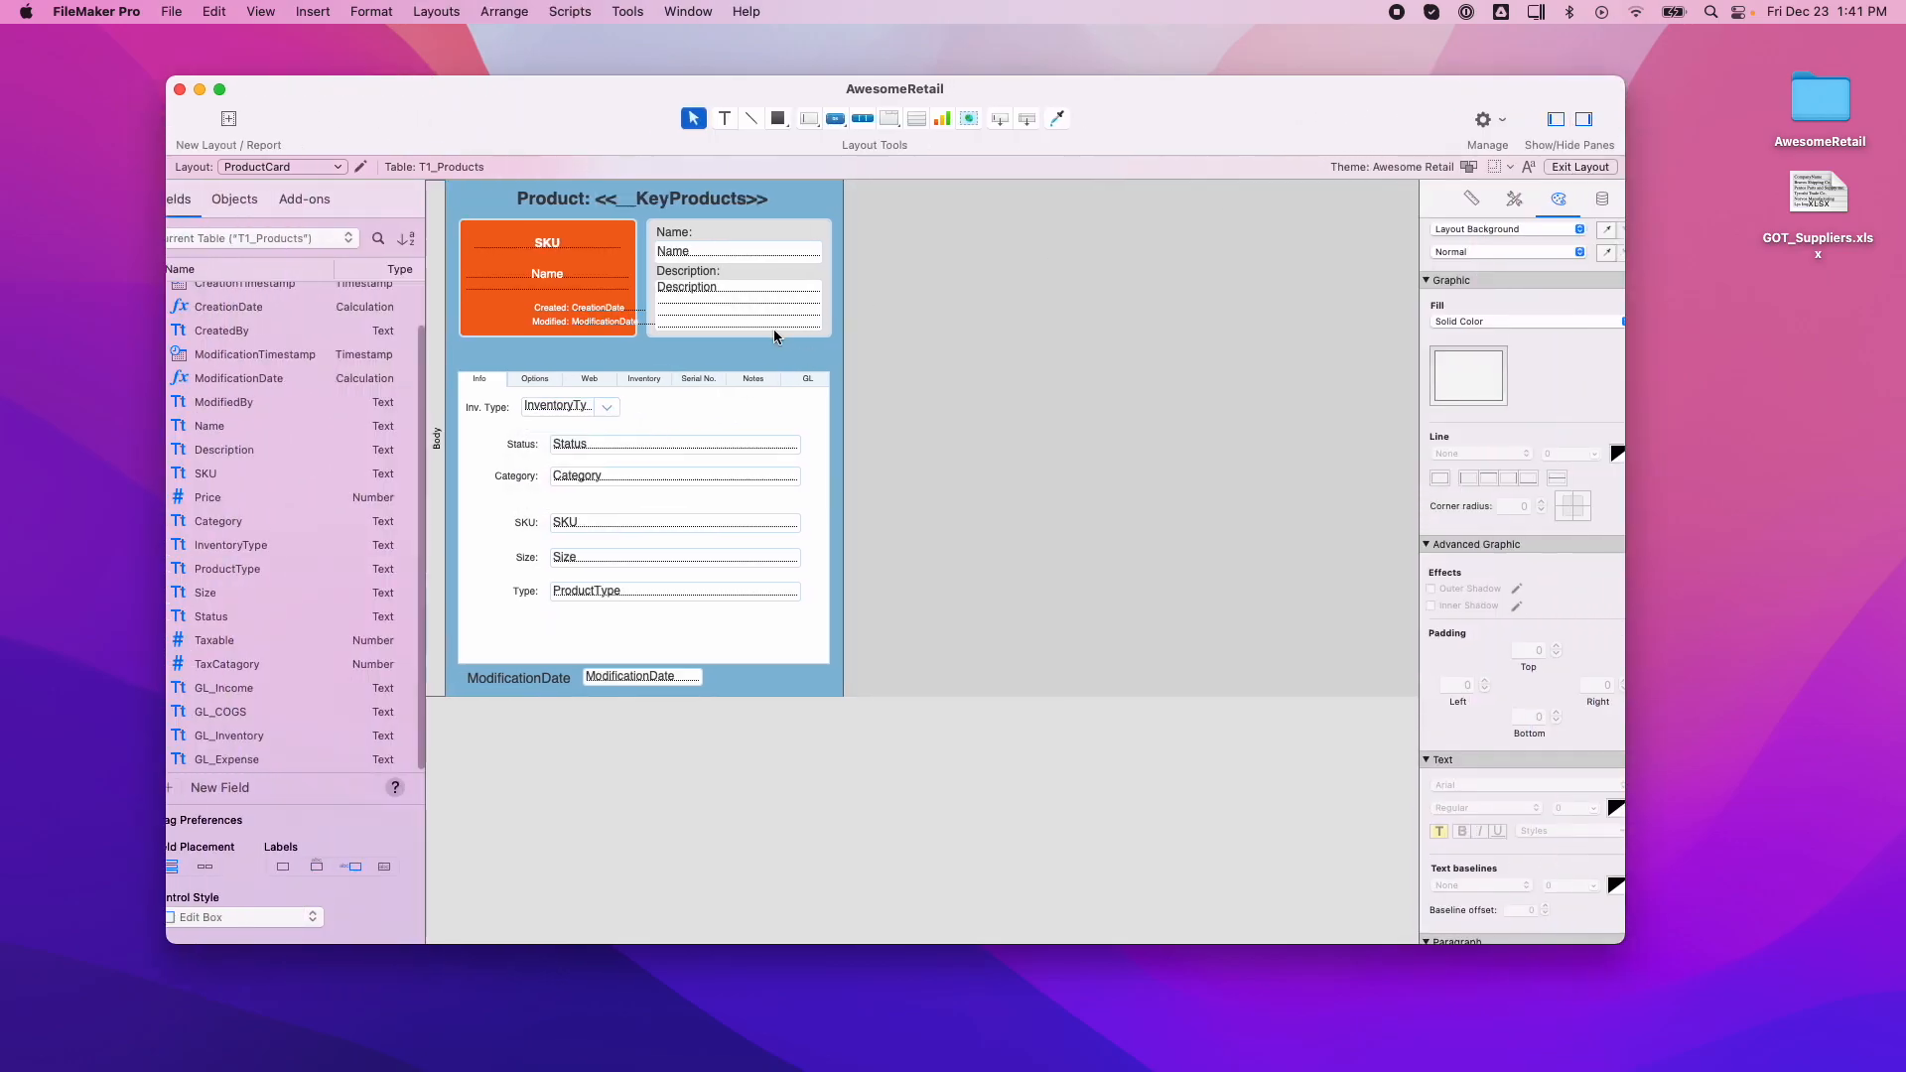
left_click(586, 407)
left_click_drag(622, 406, 646, 407)
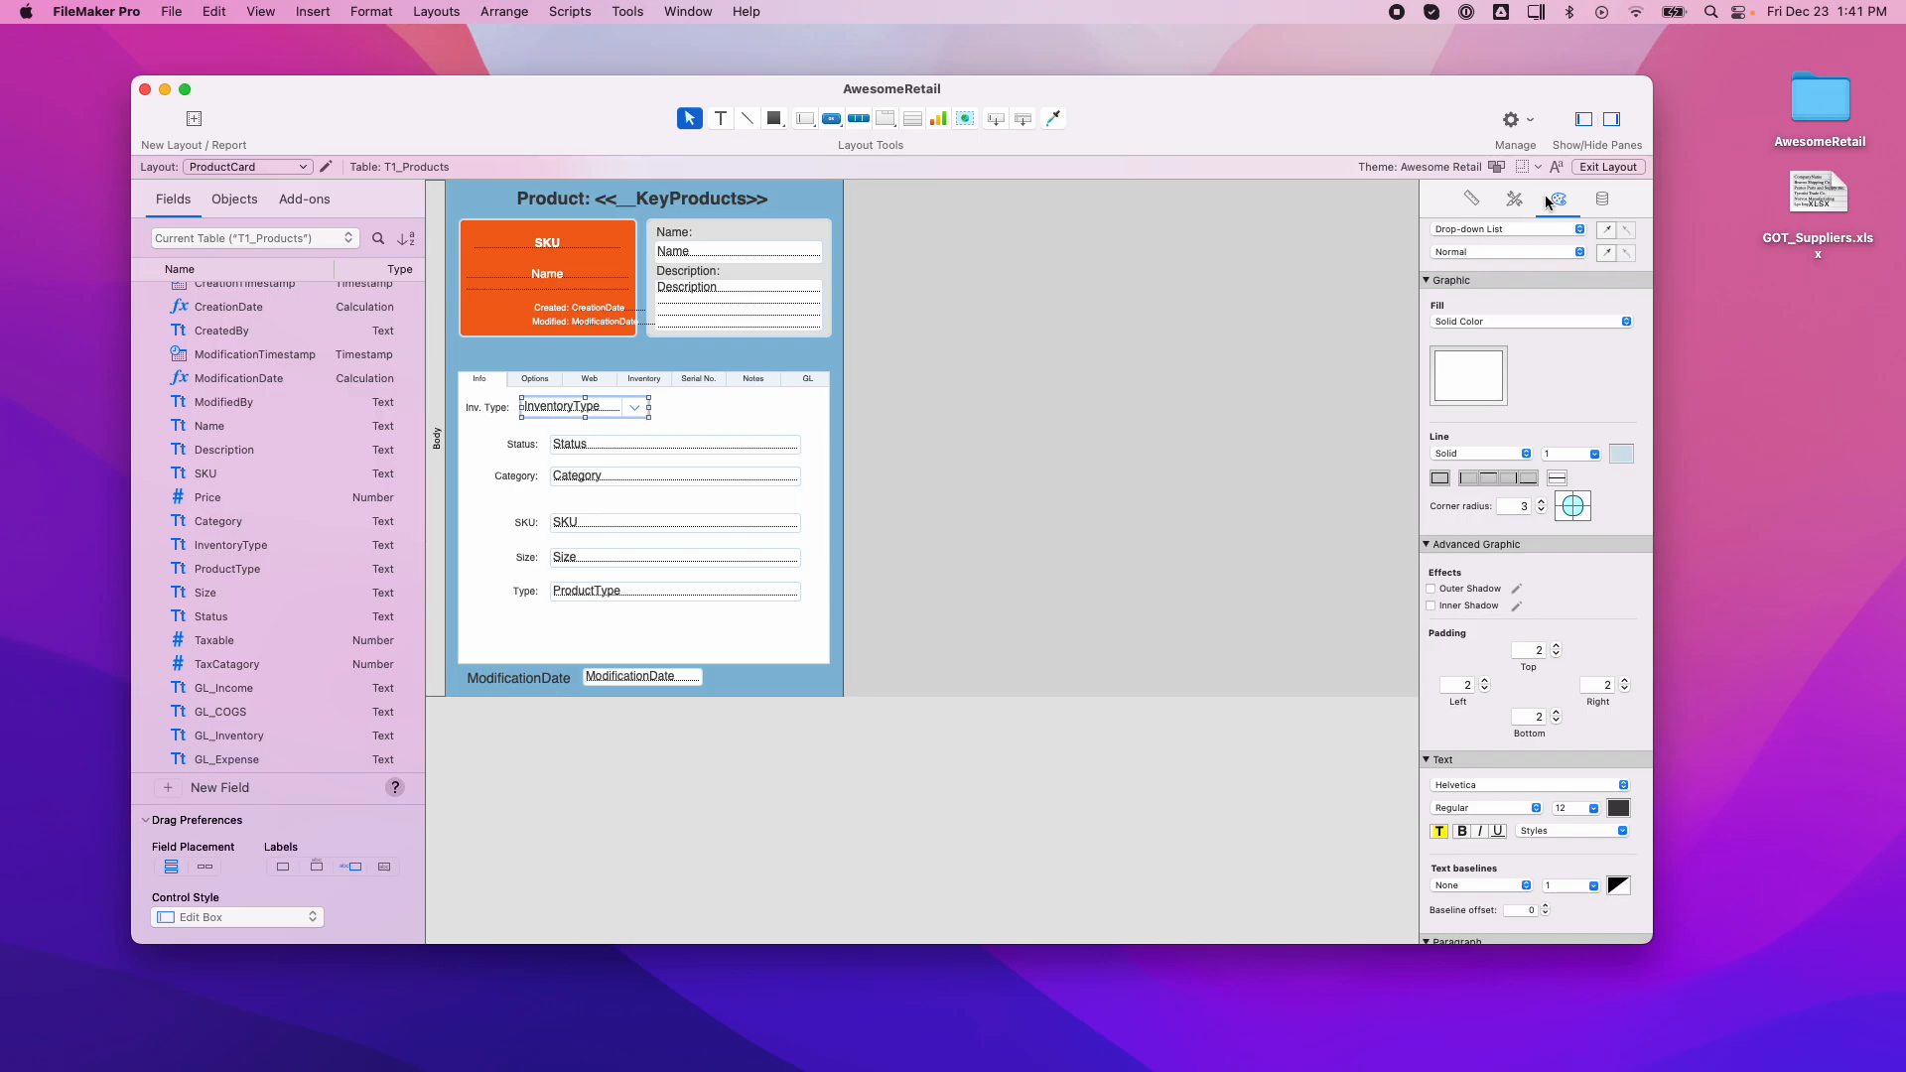
left_click(1606, 167)
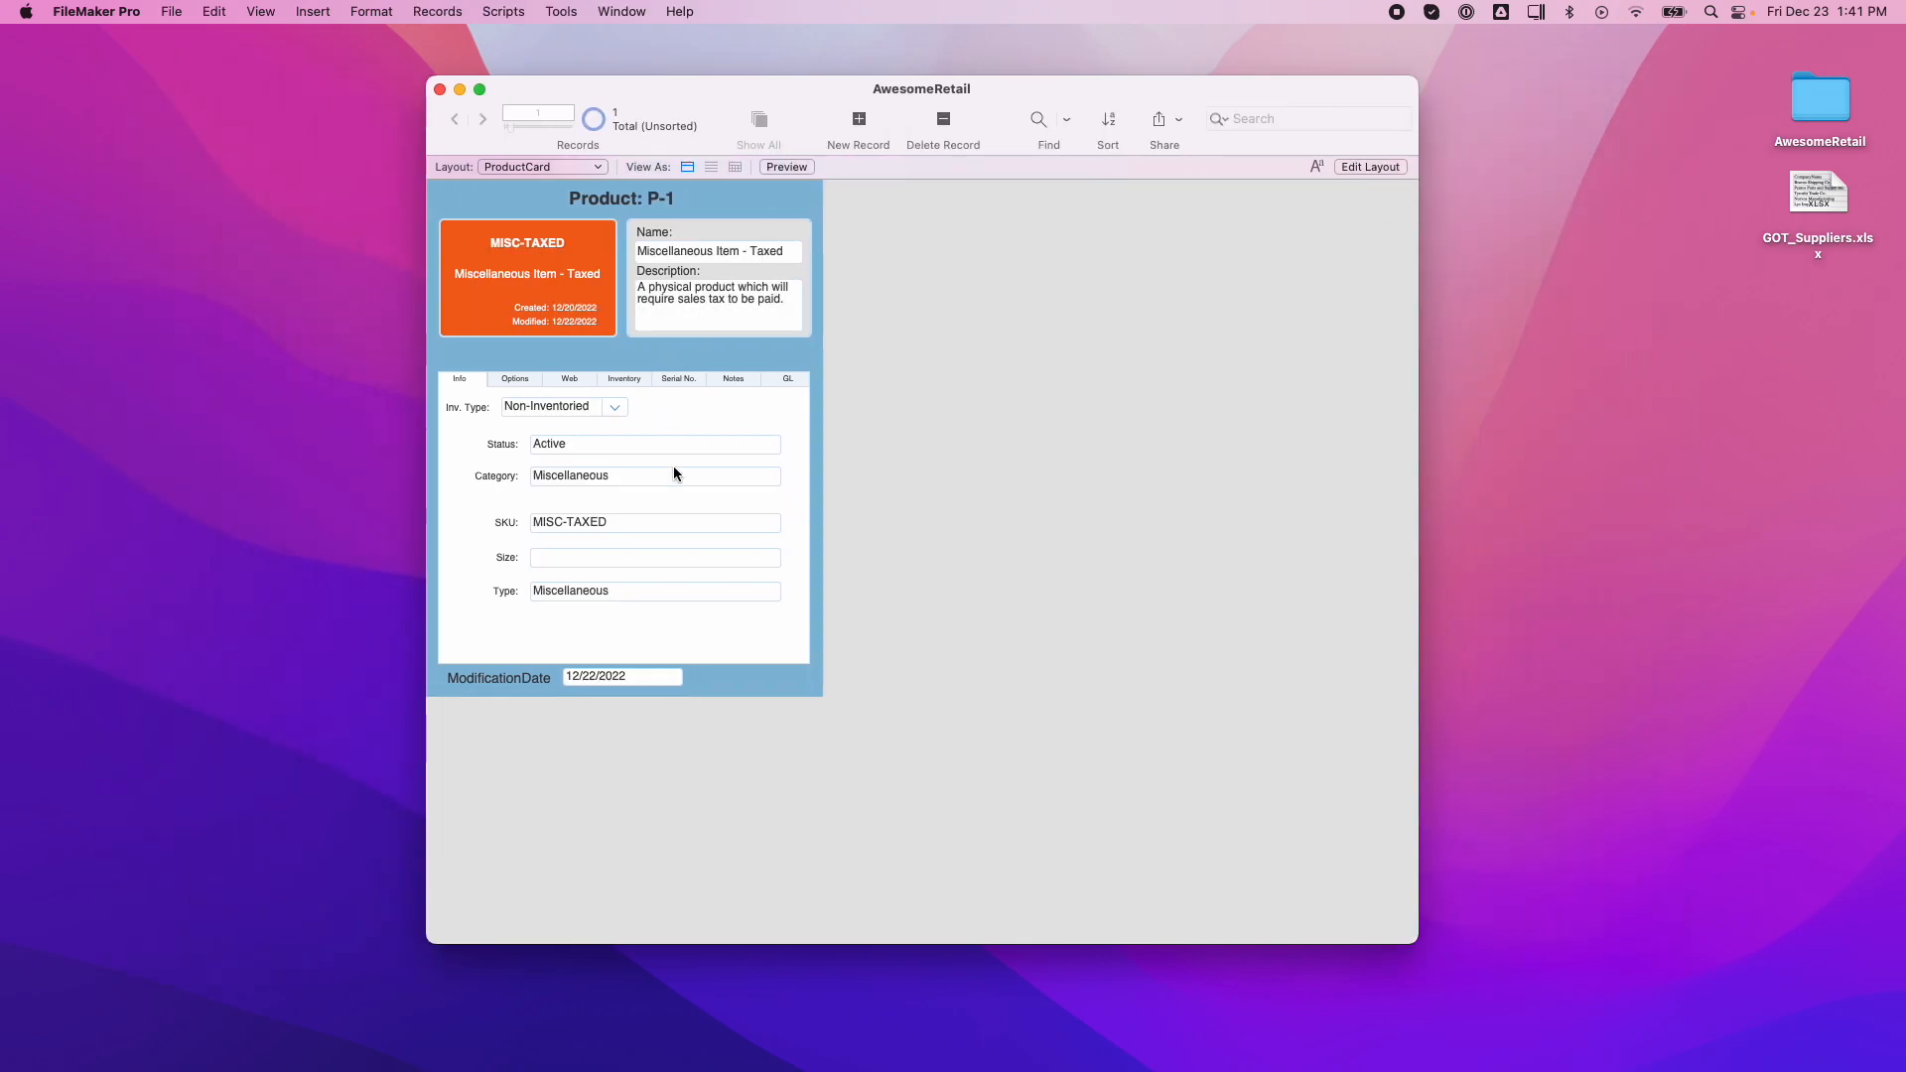
left_click(616, 407)
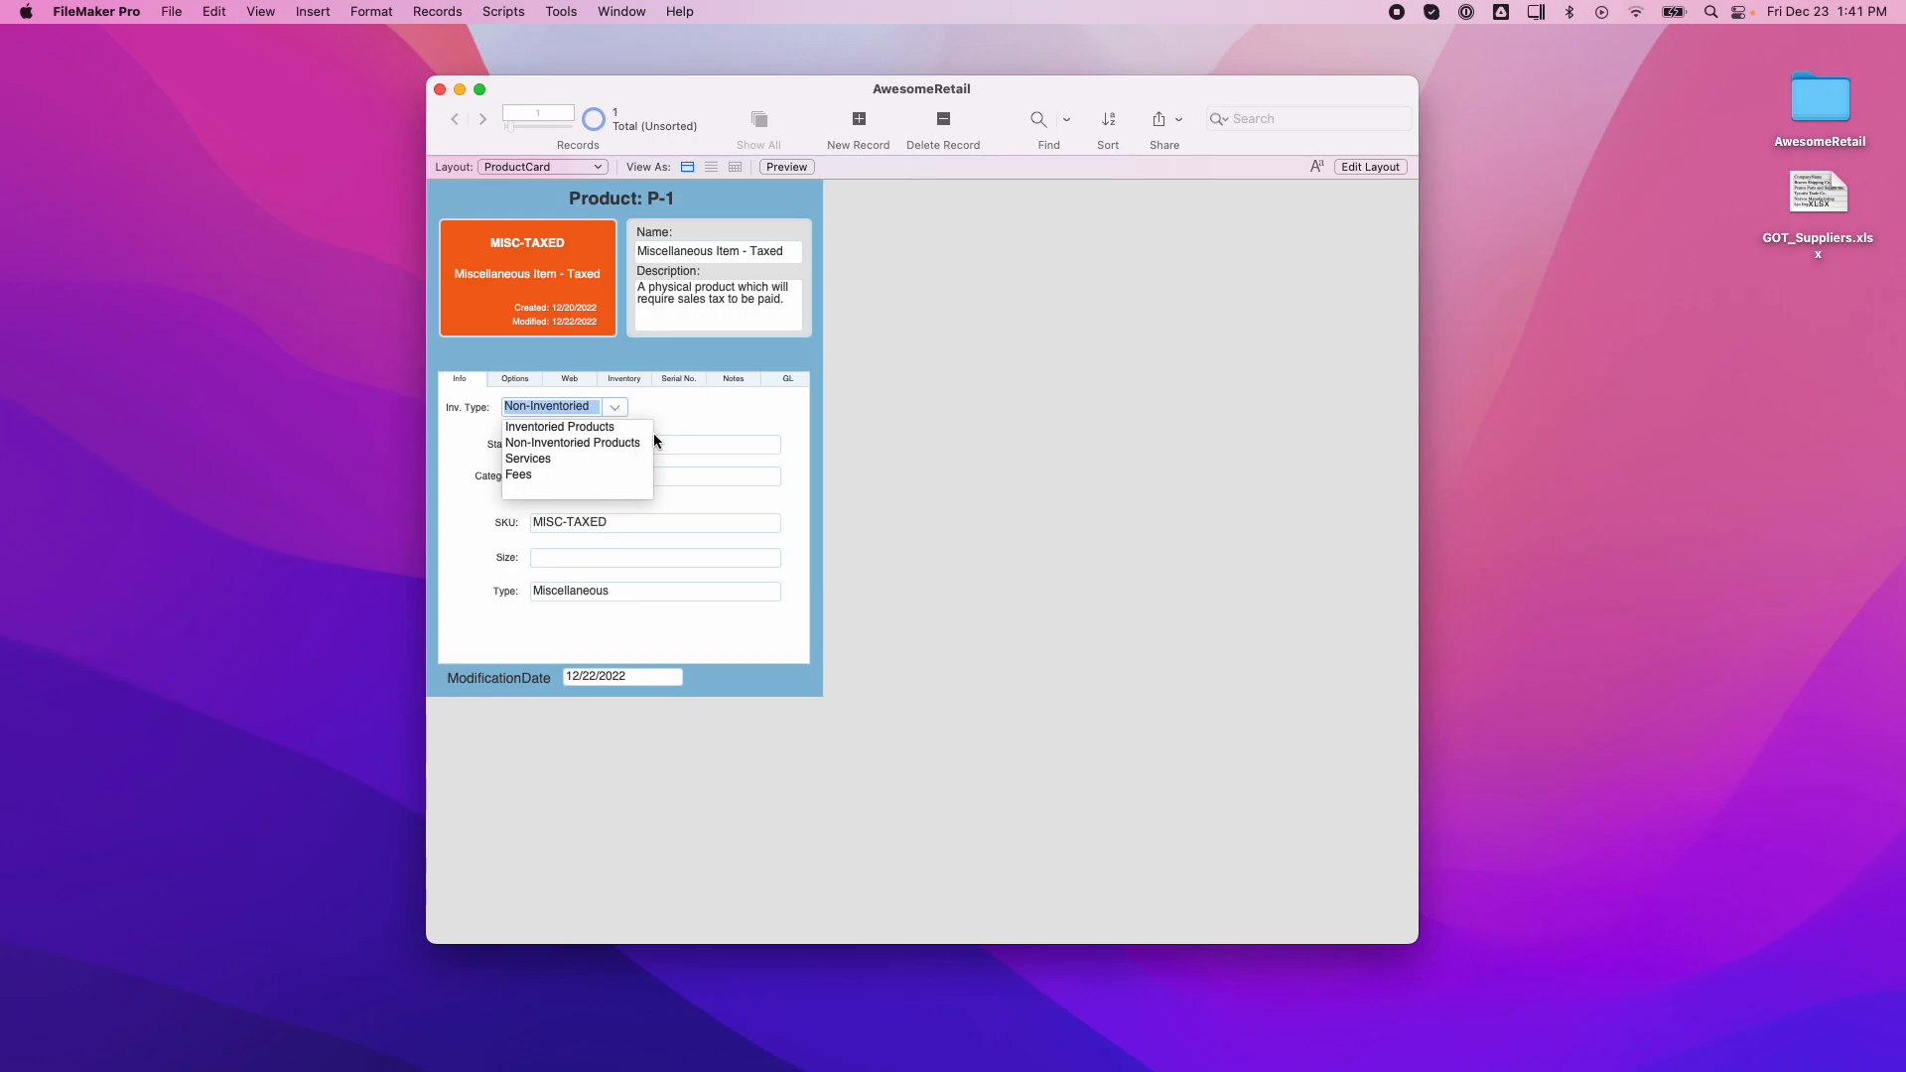
left_click(683, 414)
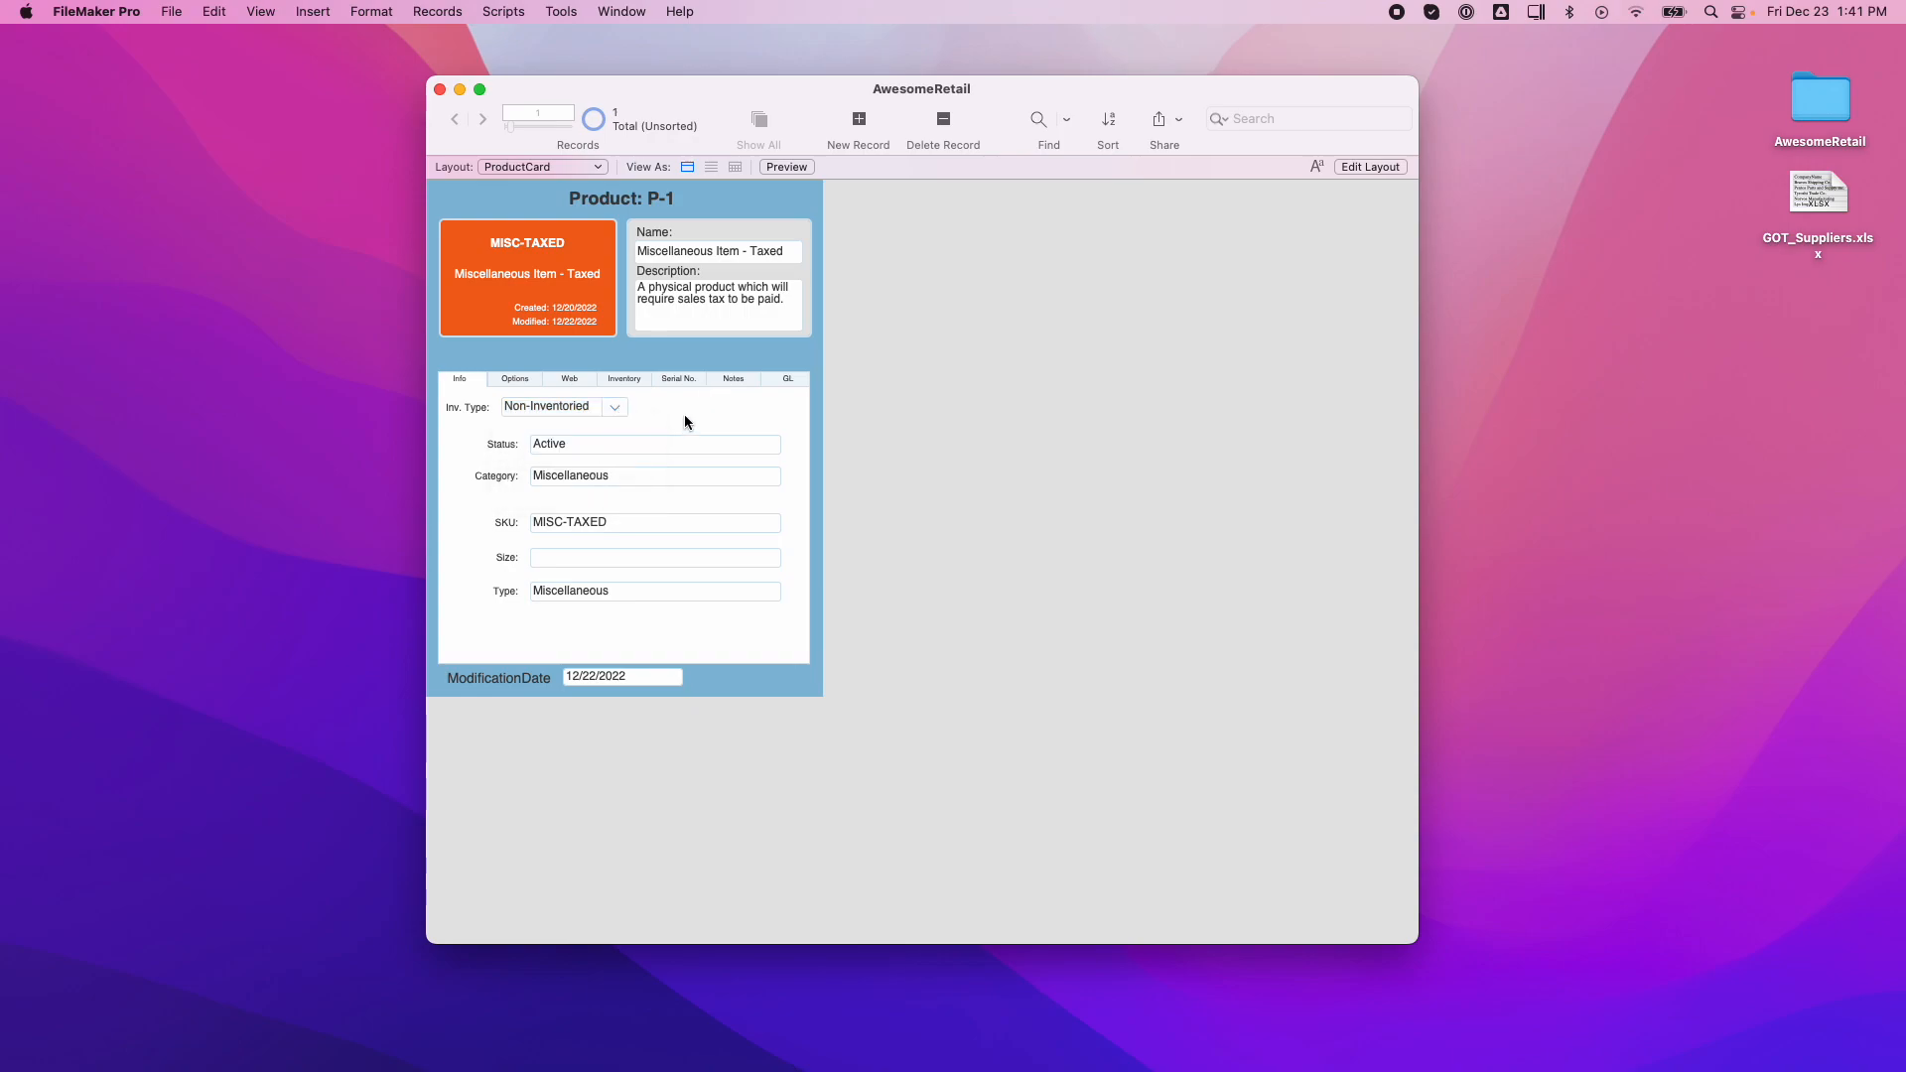
Return to editing the layout and set the InventoryType field's font size to 10.
left_click(1370, 167)
left_click(600, 409)
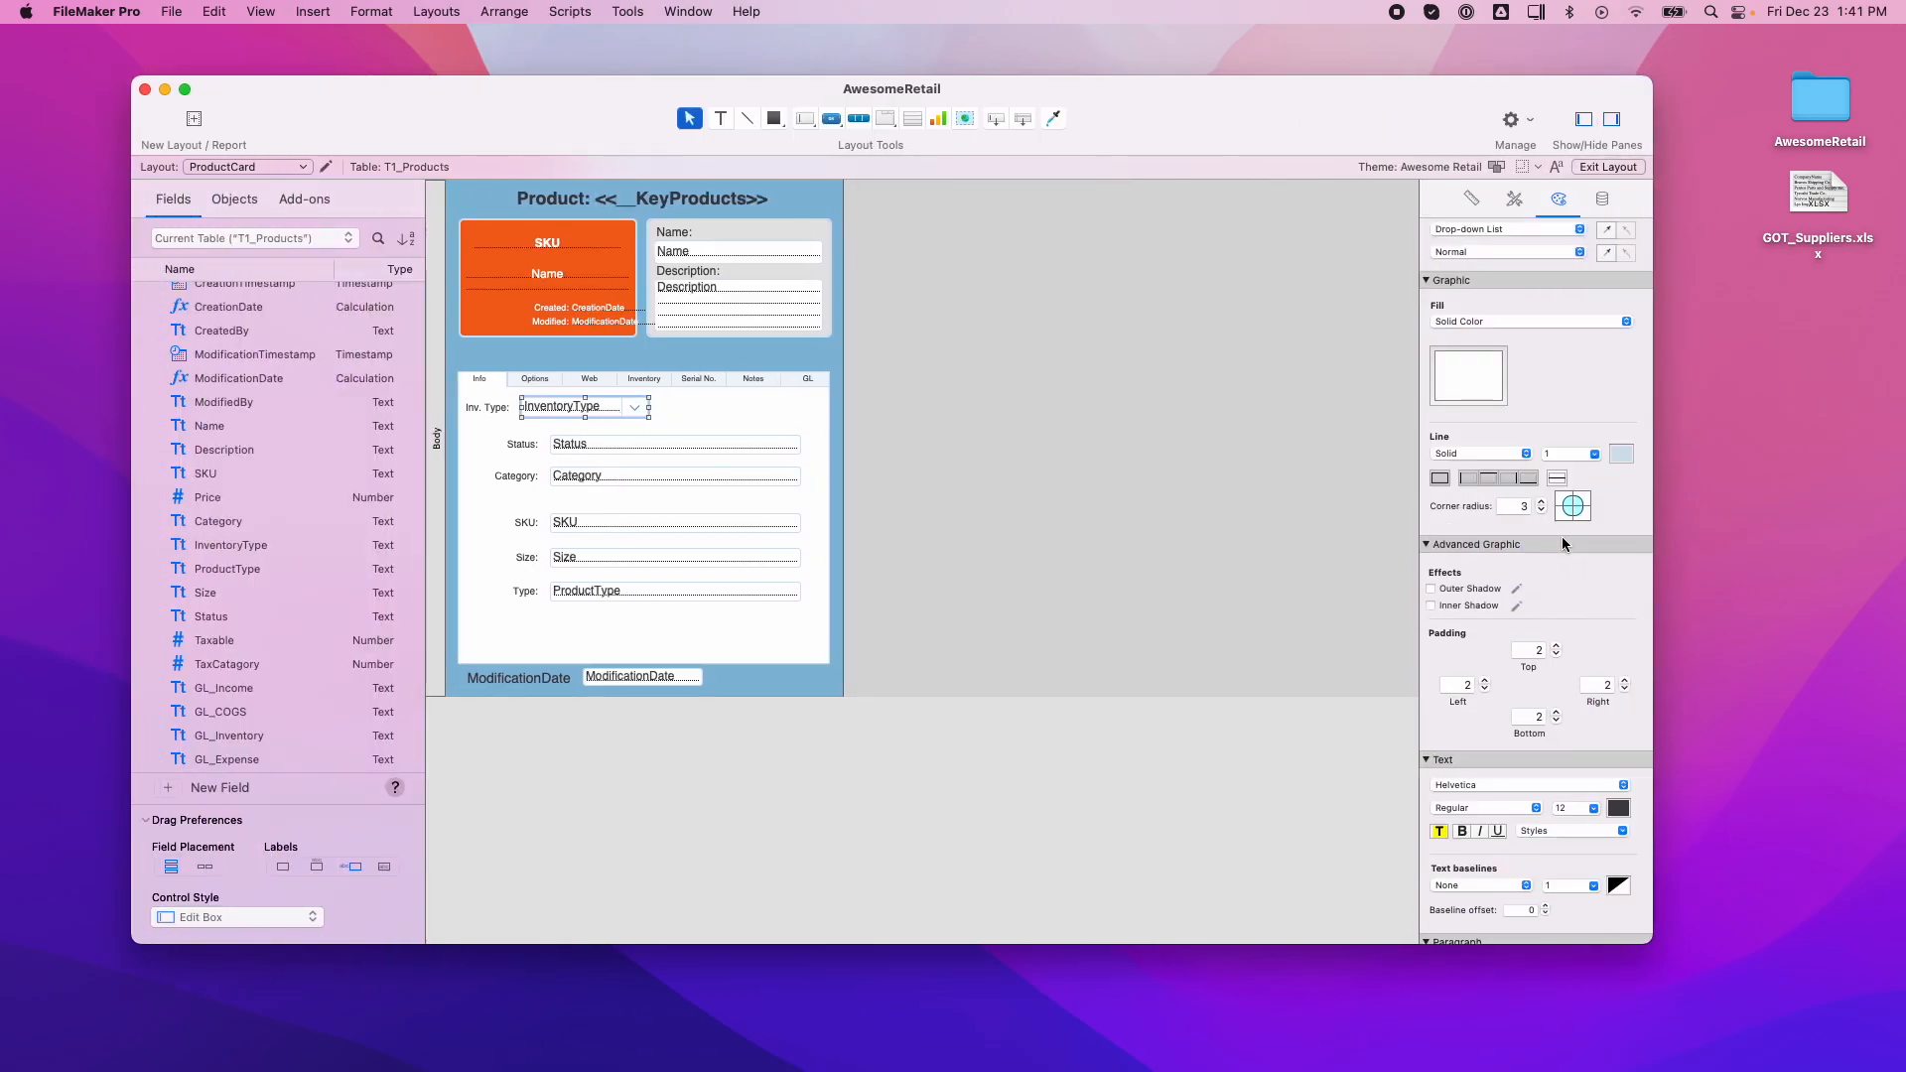
left_click(1592, 807)
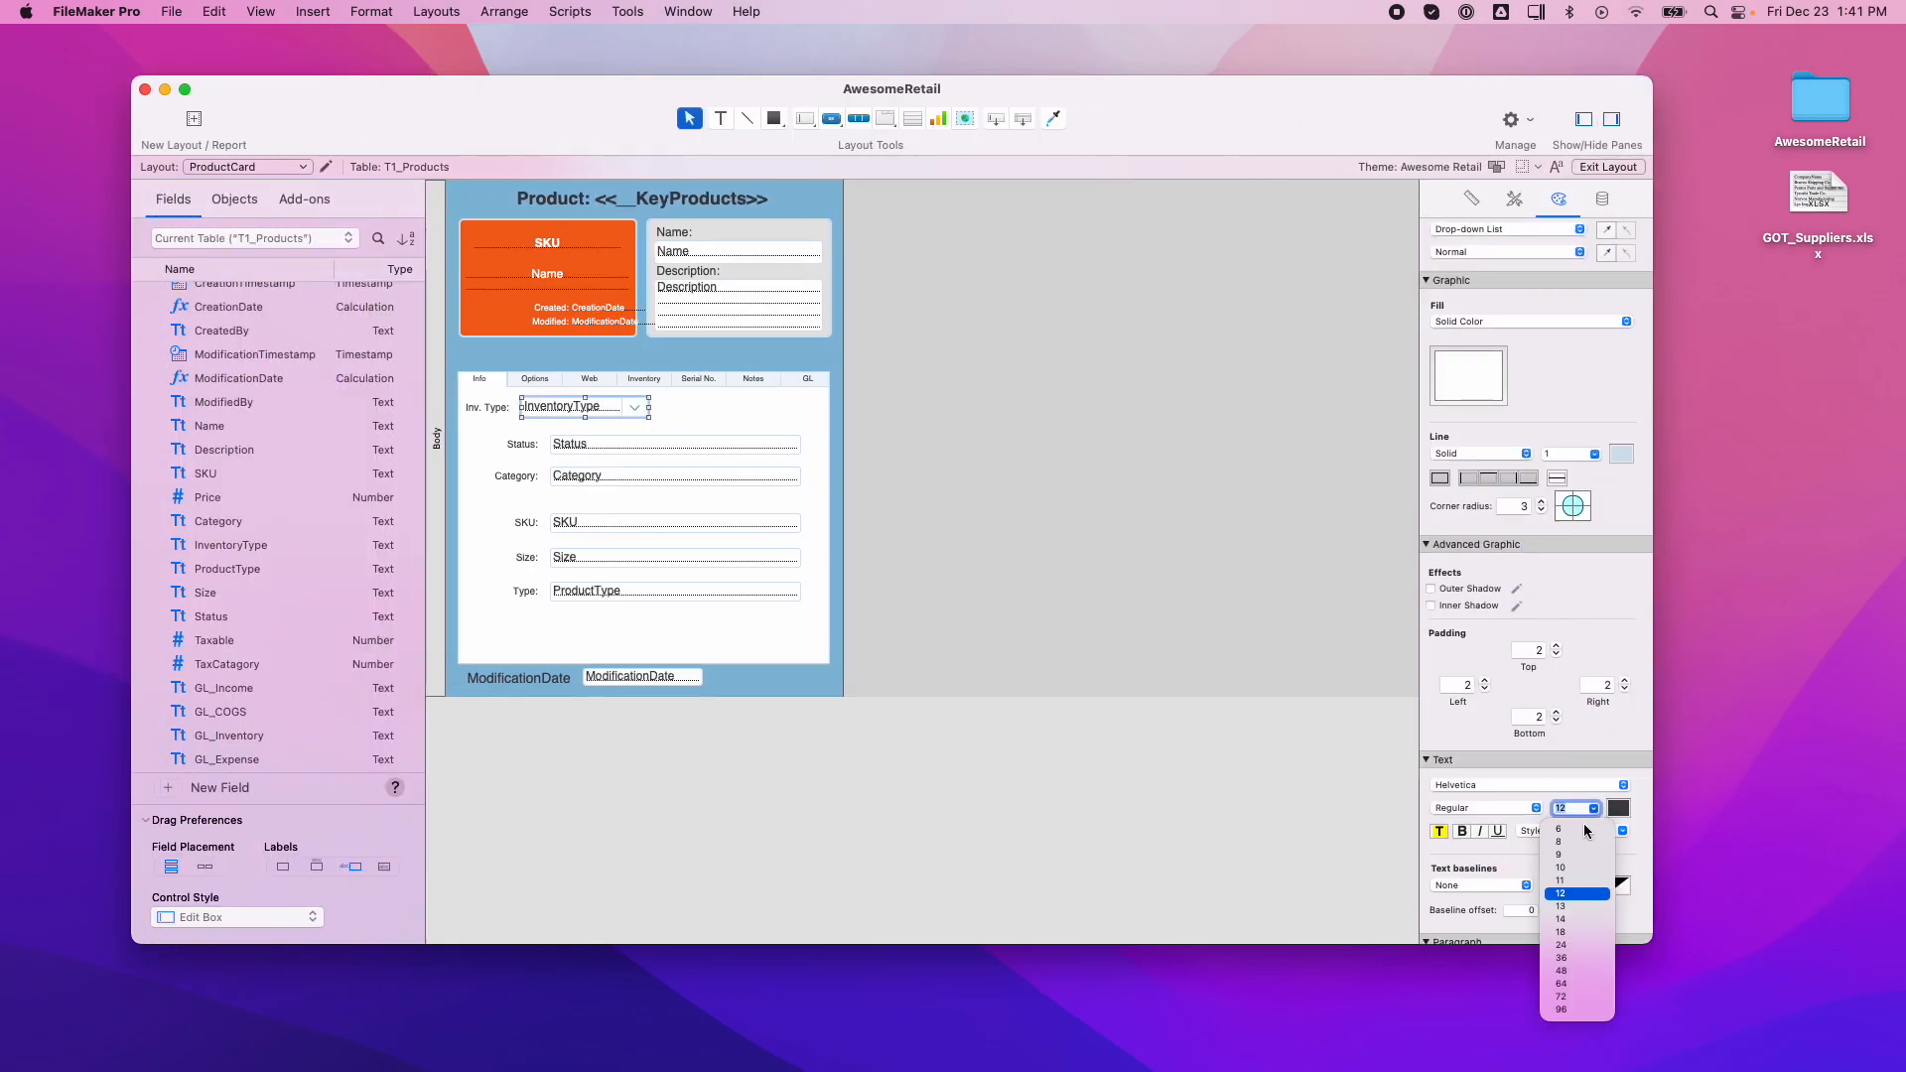
left_click(1569, 884)
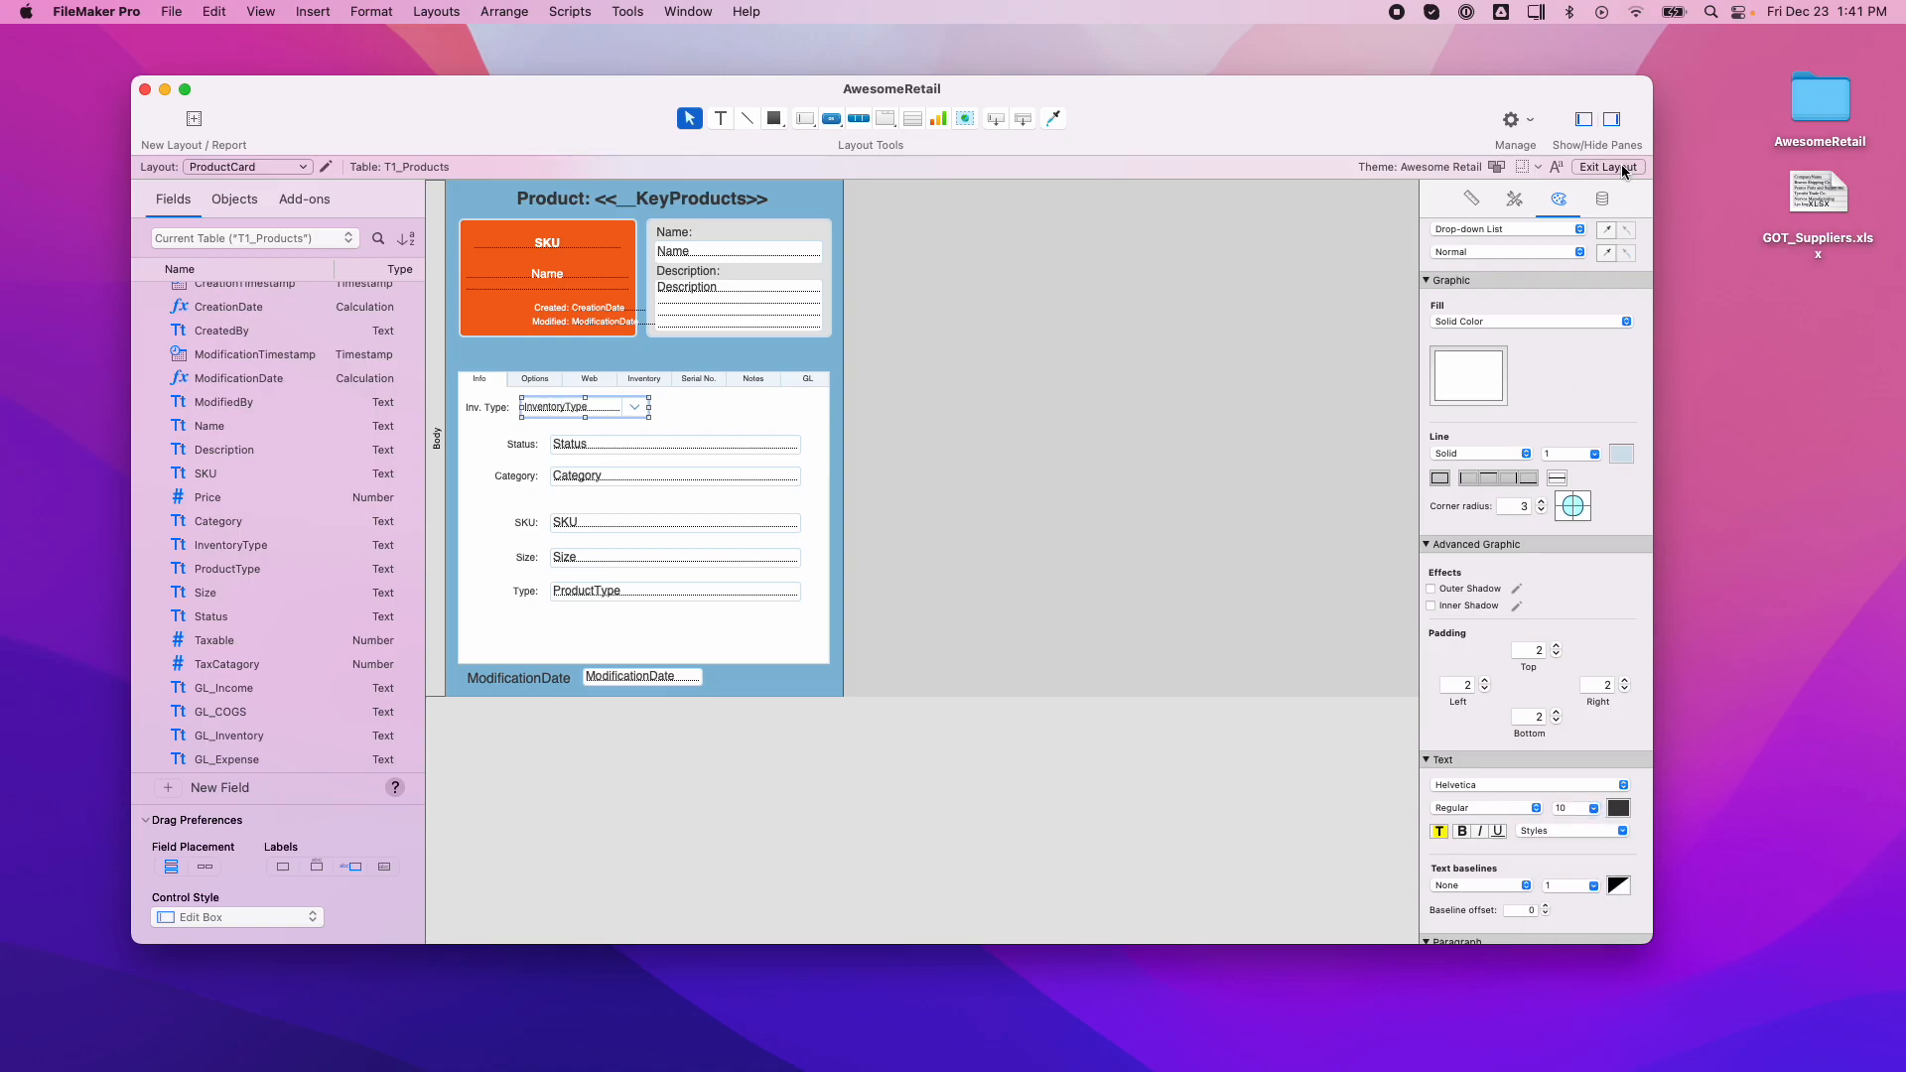
View the product record and check the Inv. Type value and its drop-down list, then return to editing the layout.
left_click(1622, 164)
left_click(604, 407)
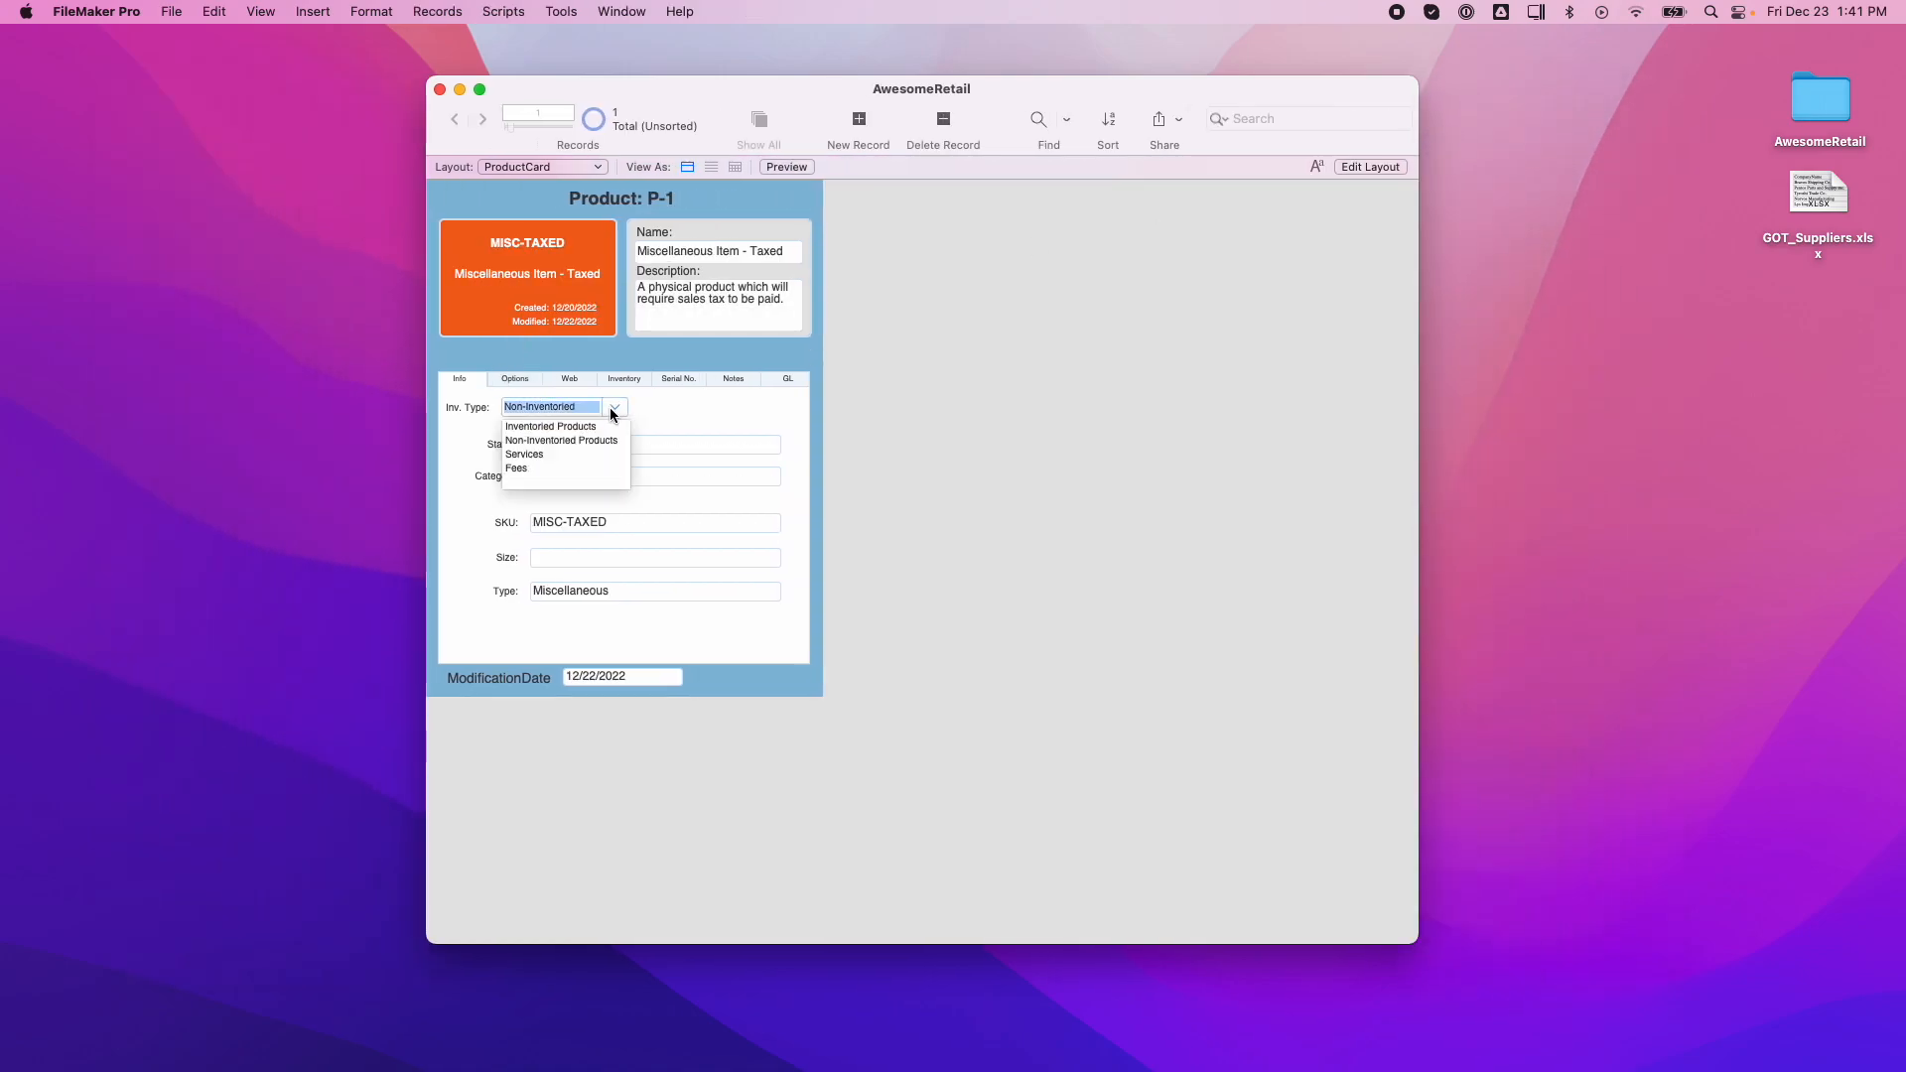
left_click(1354, 169)
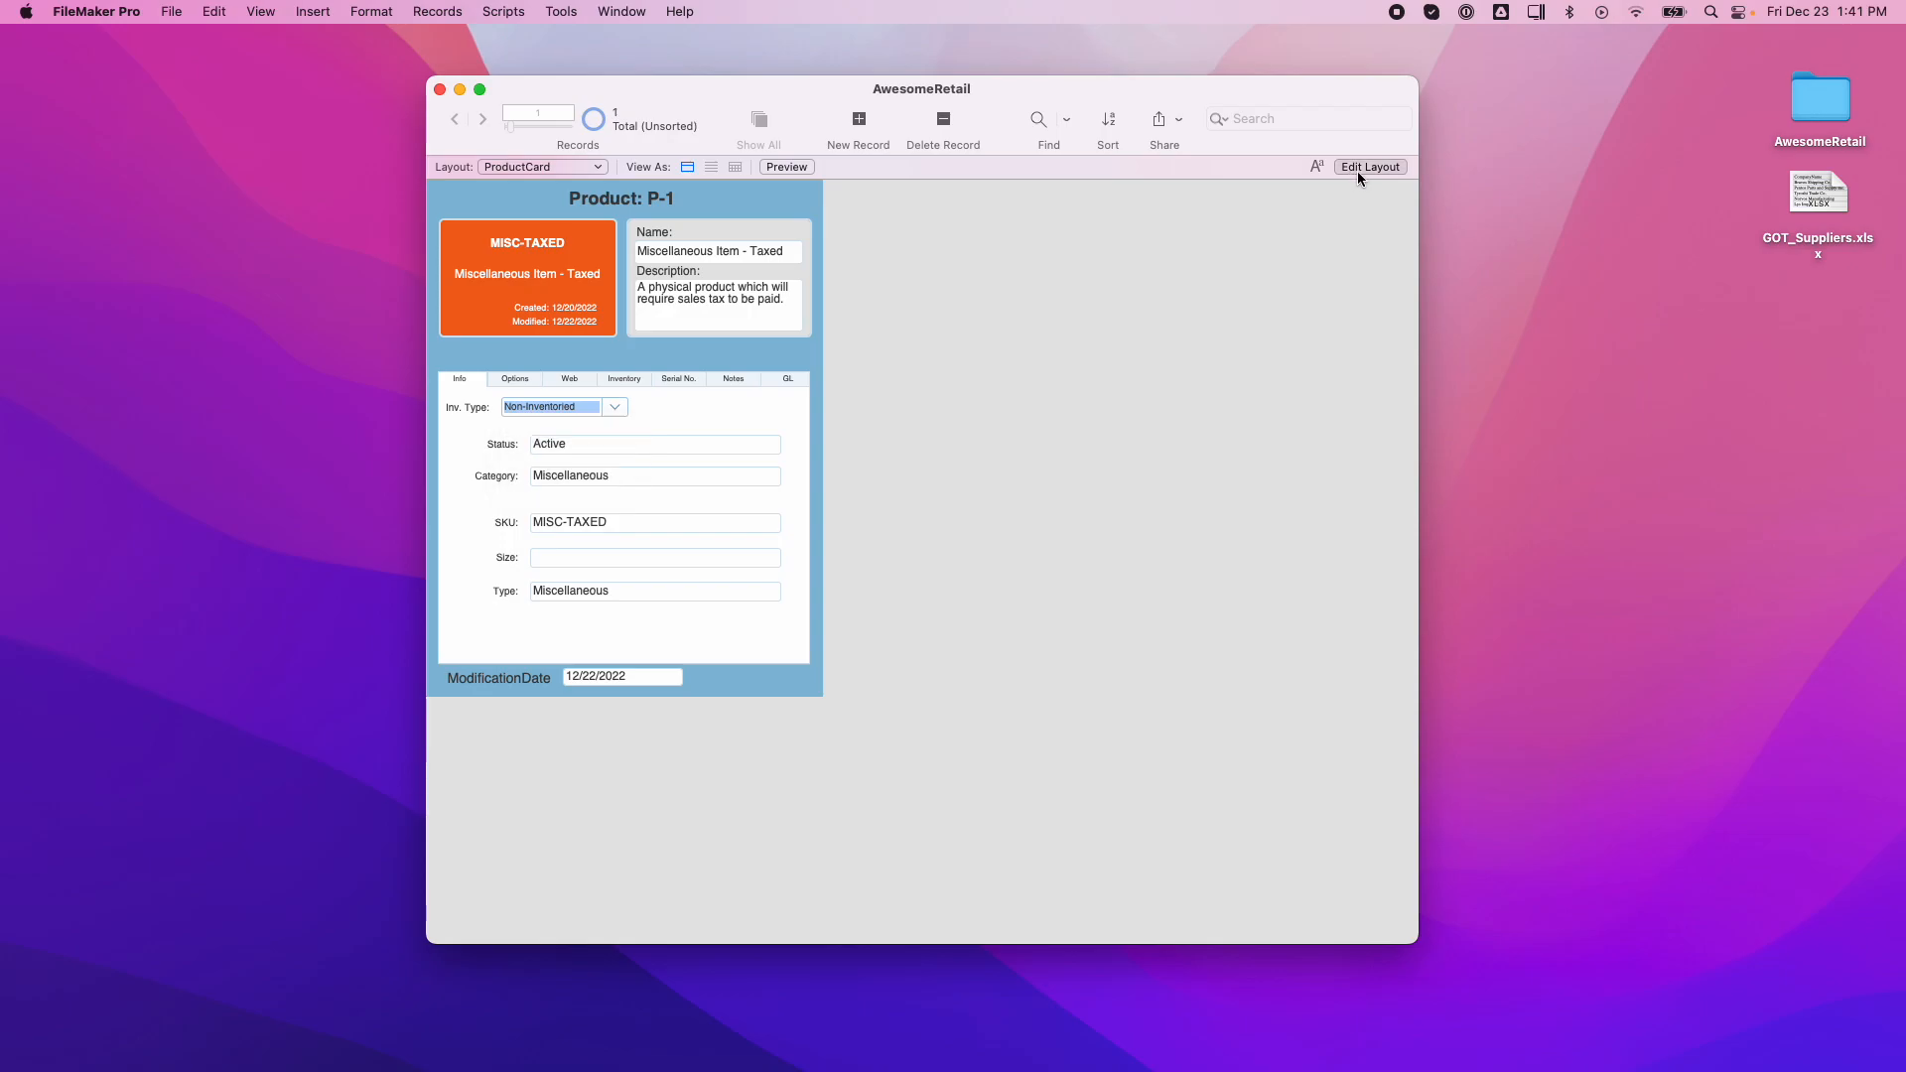
Widen the InventoryType field toward the right, then choose Non-Inventoried Products as the inventory type in the product record.
left_click_drag(649, 407, 674, 408)
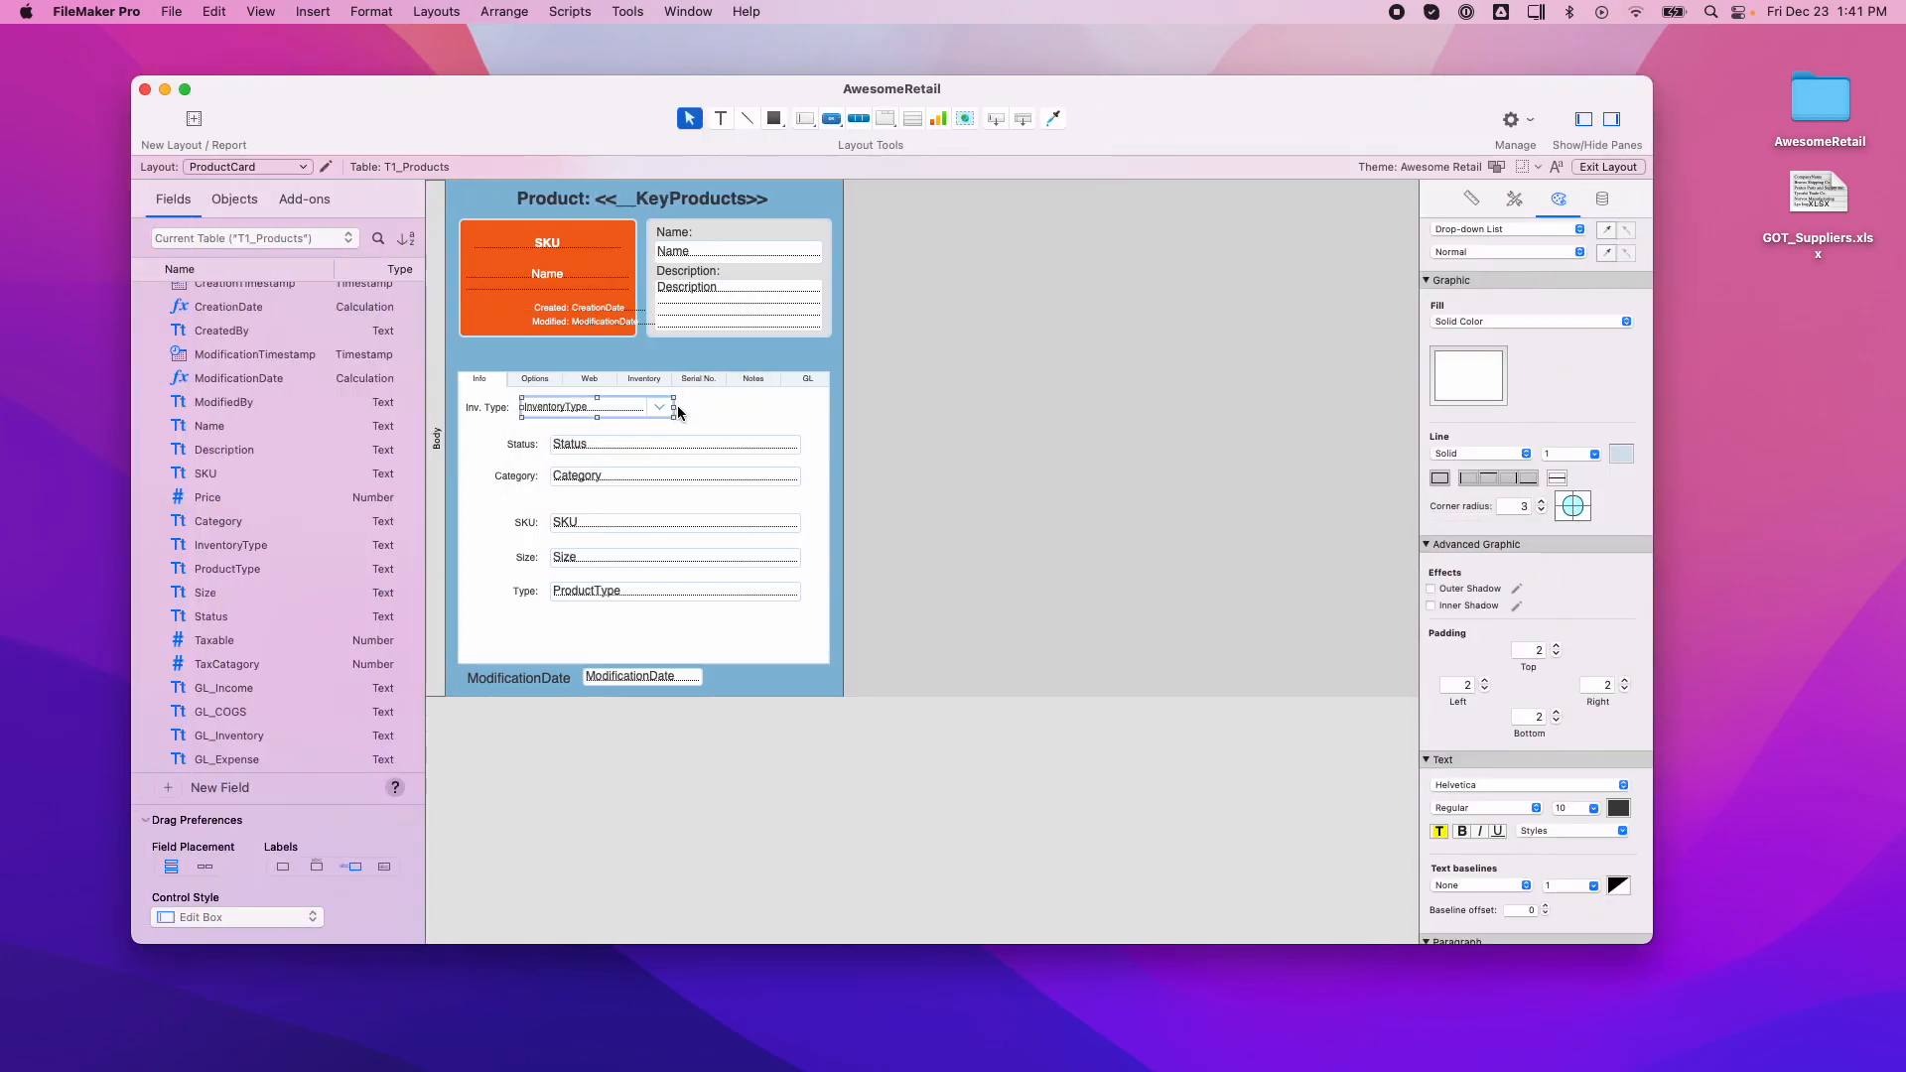
left_click(1610, 166)
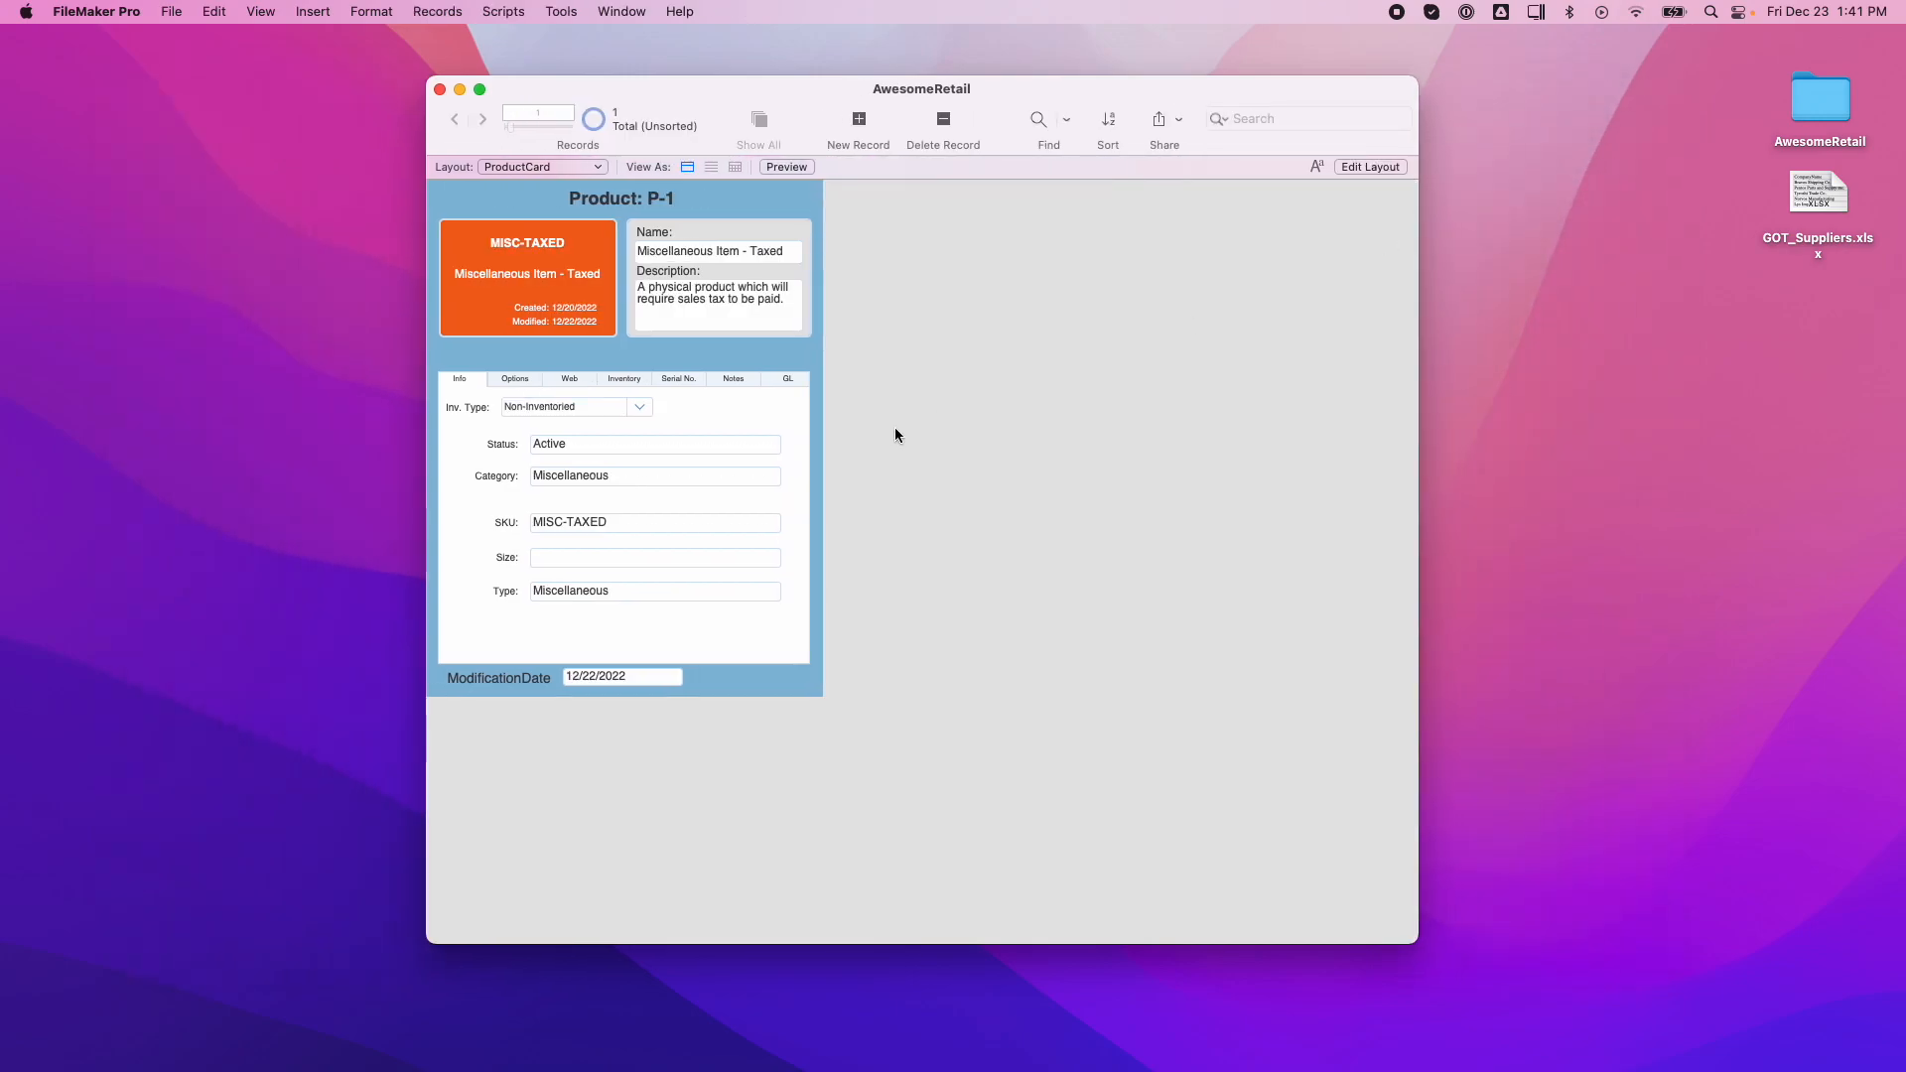
left_click(1366, 166)
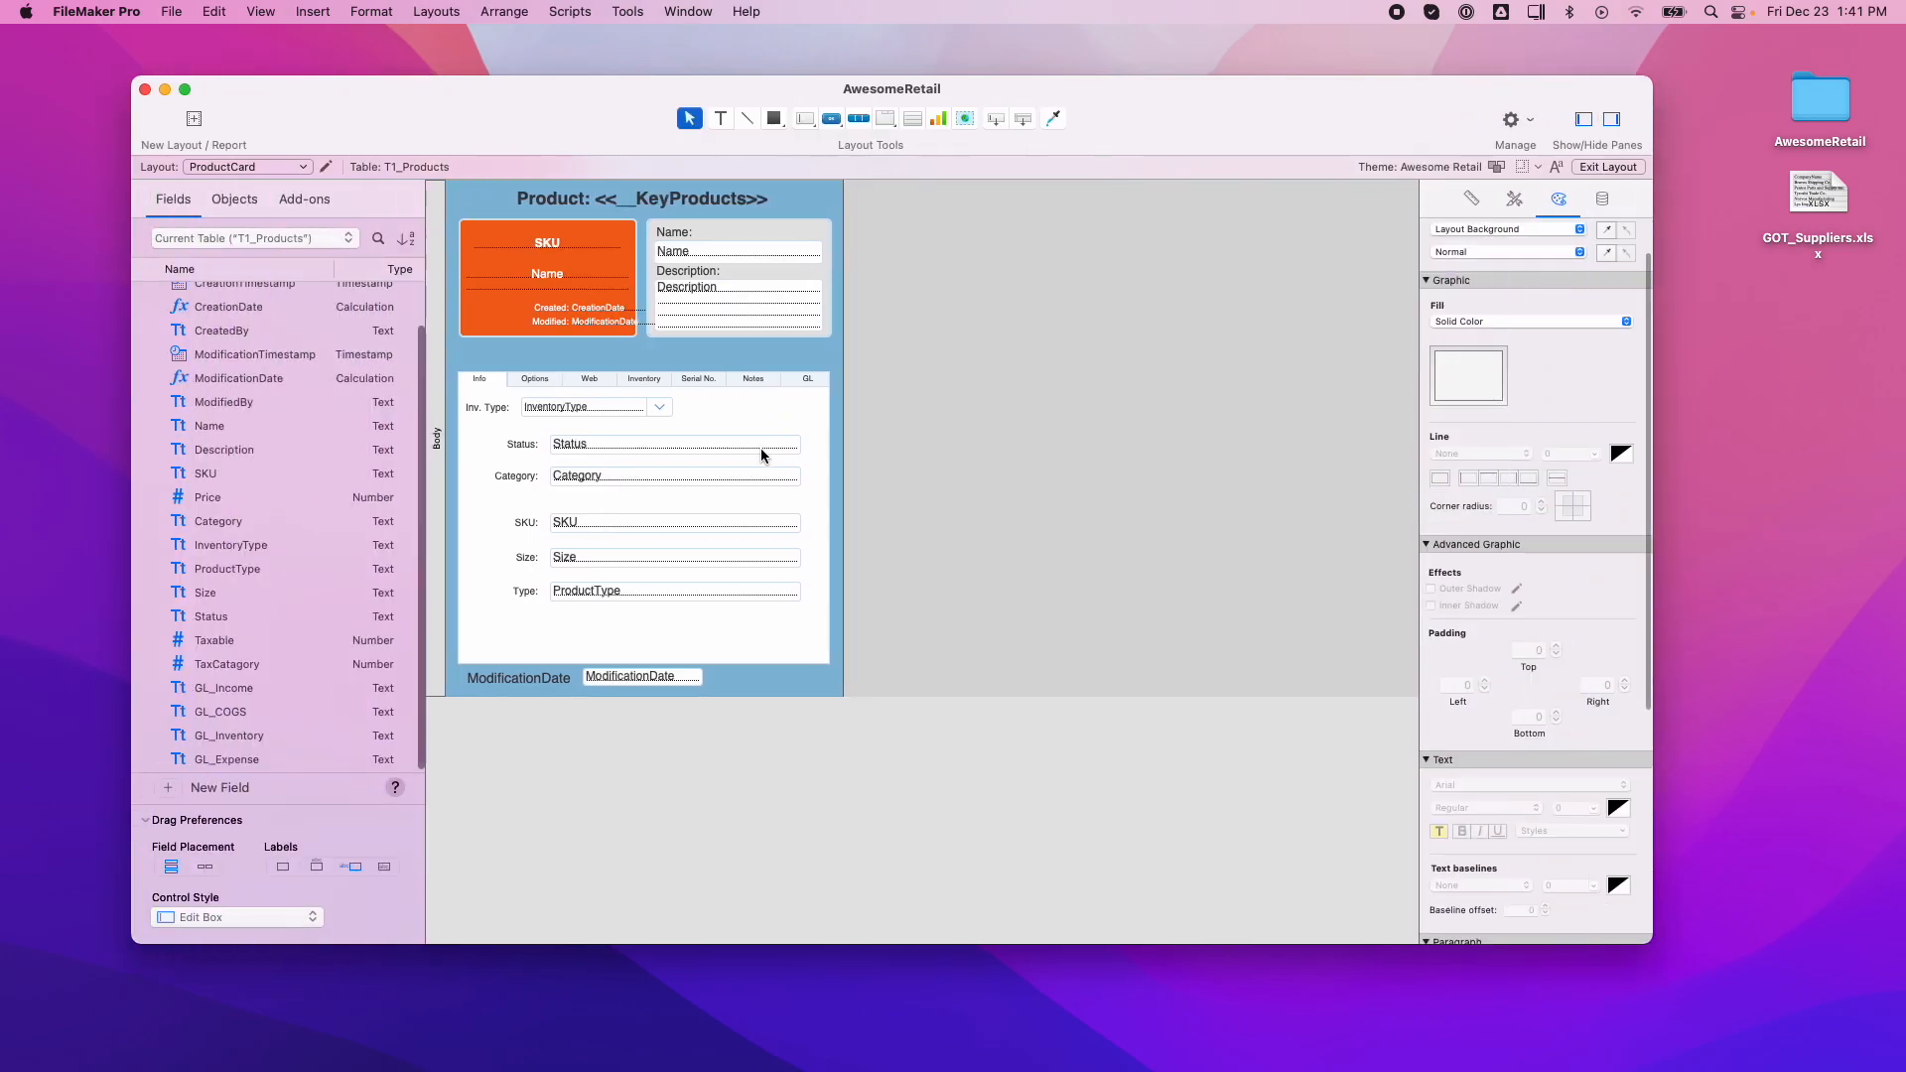
left_click_drag(672, 407, 709, 410)
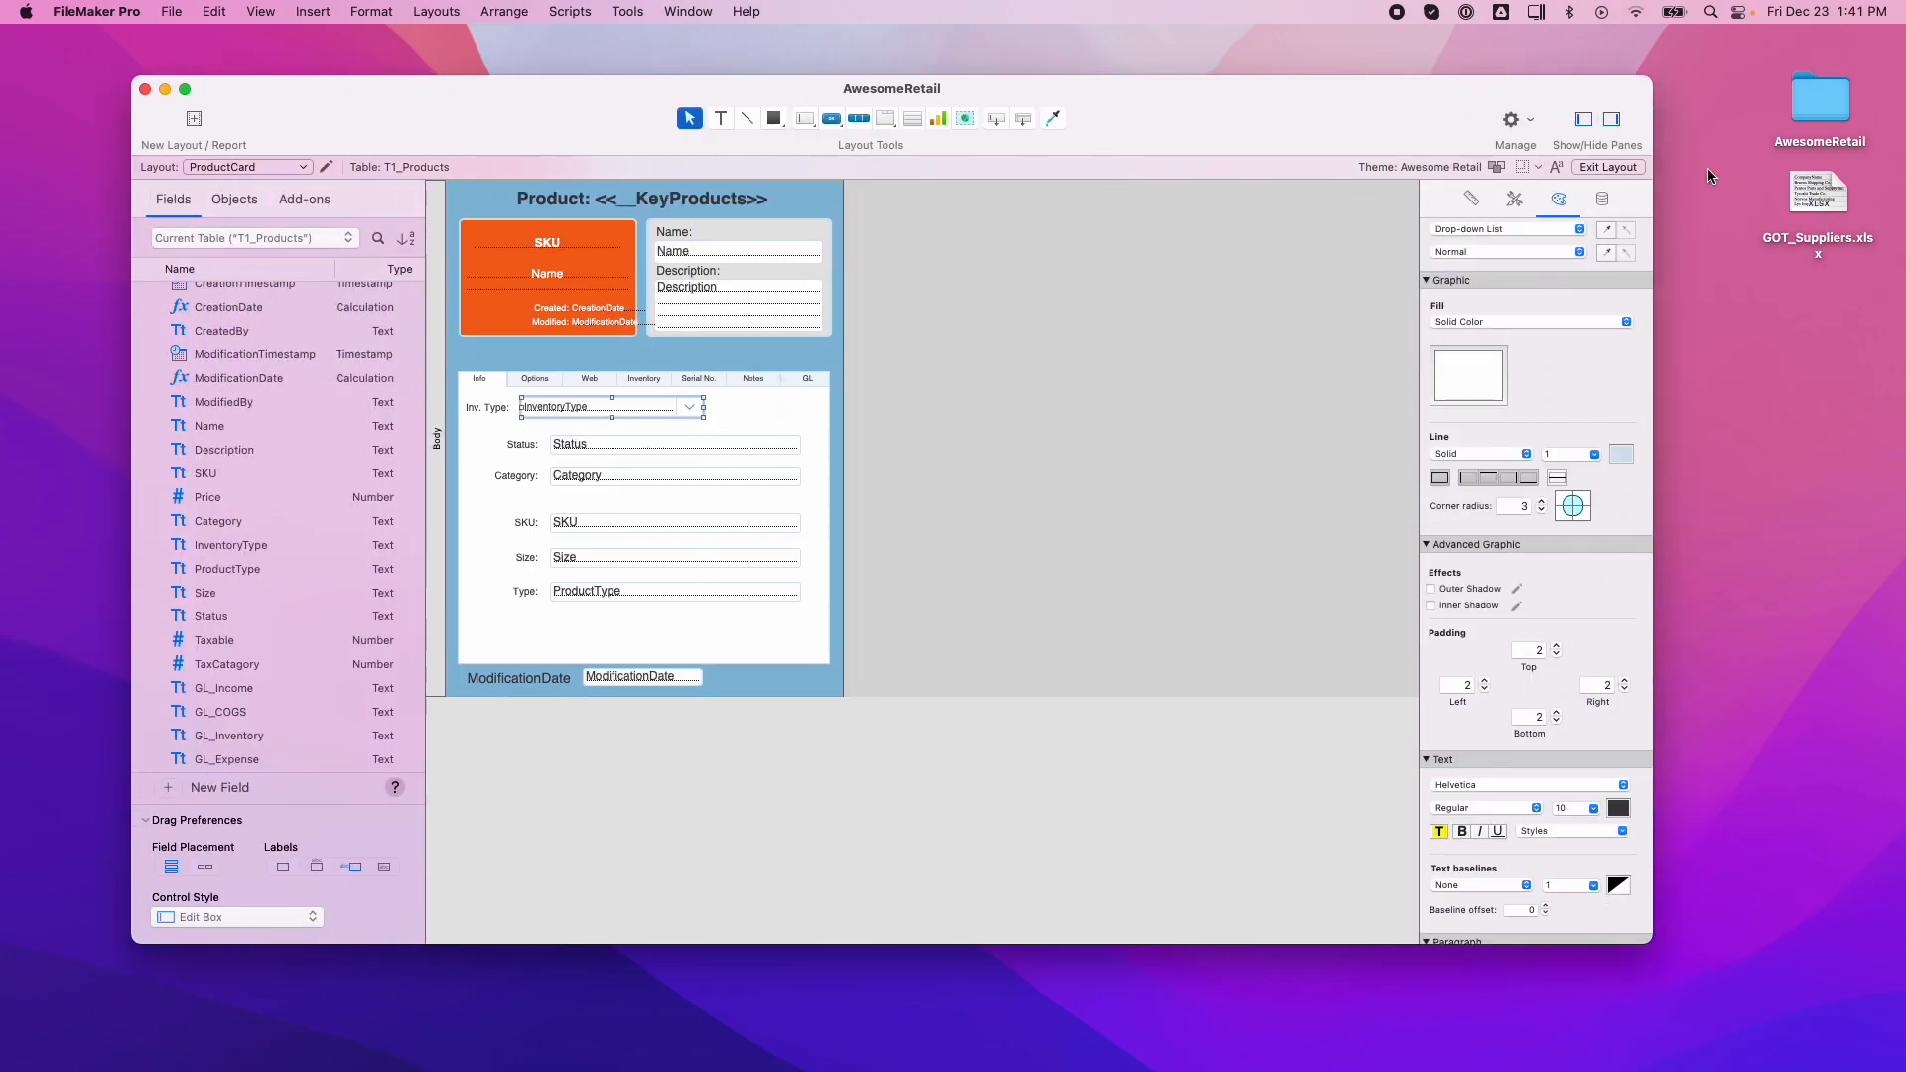
left_click(1617, 167)
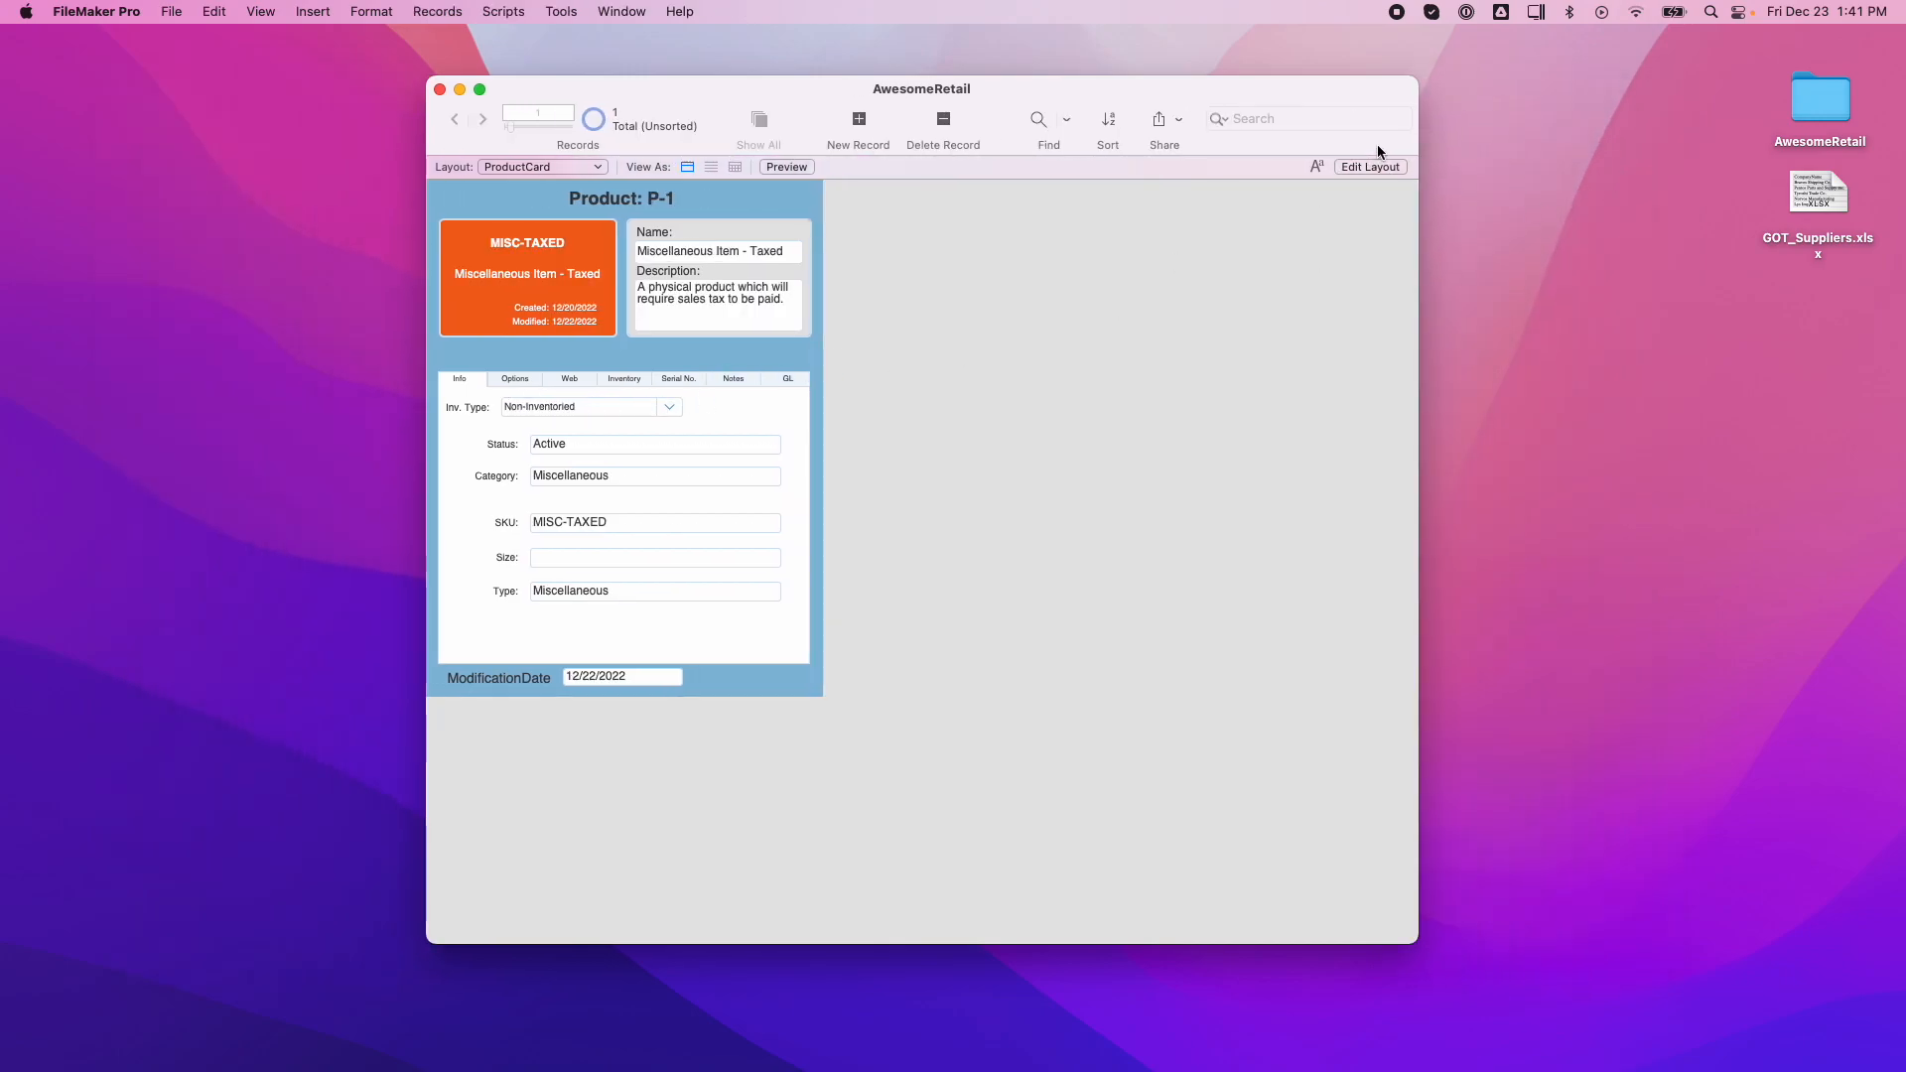
left_click(670, 413)
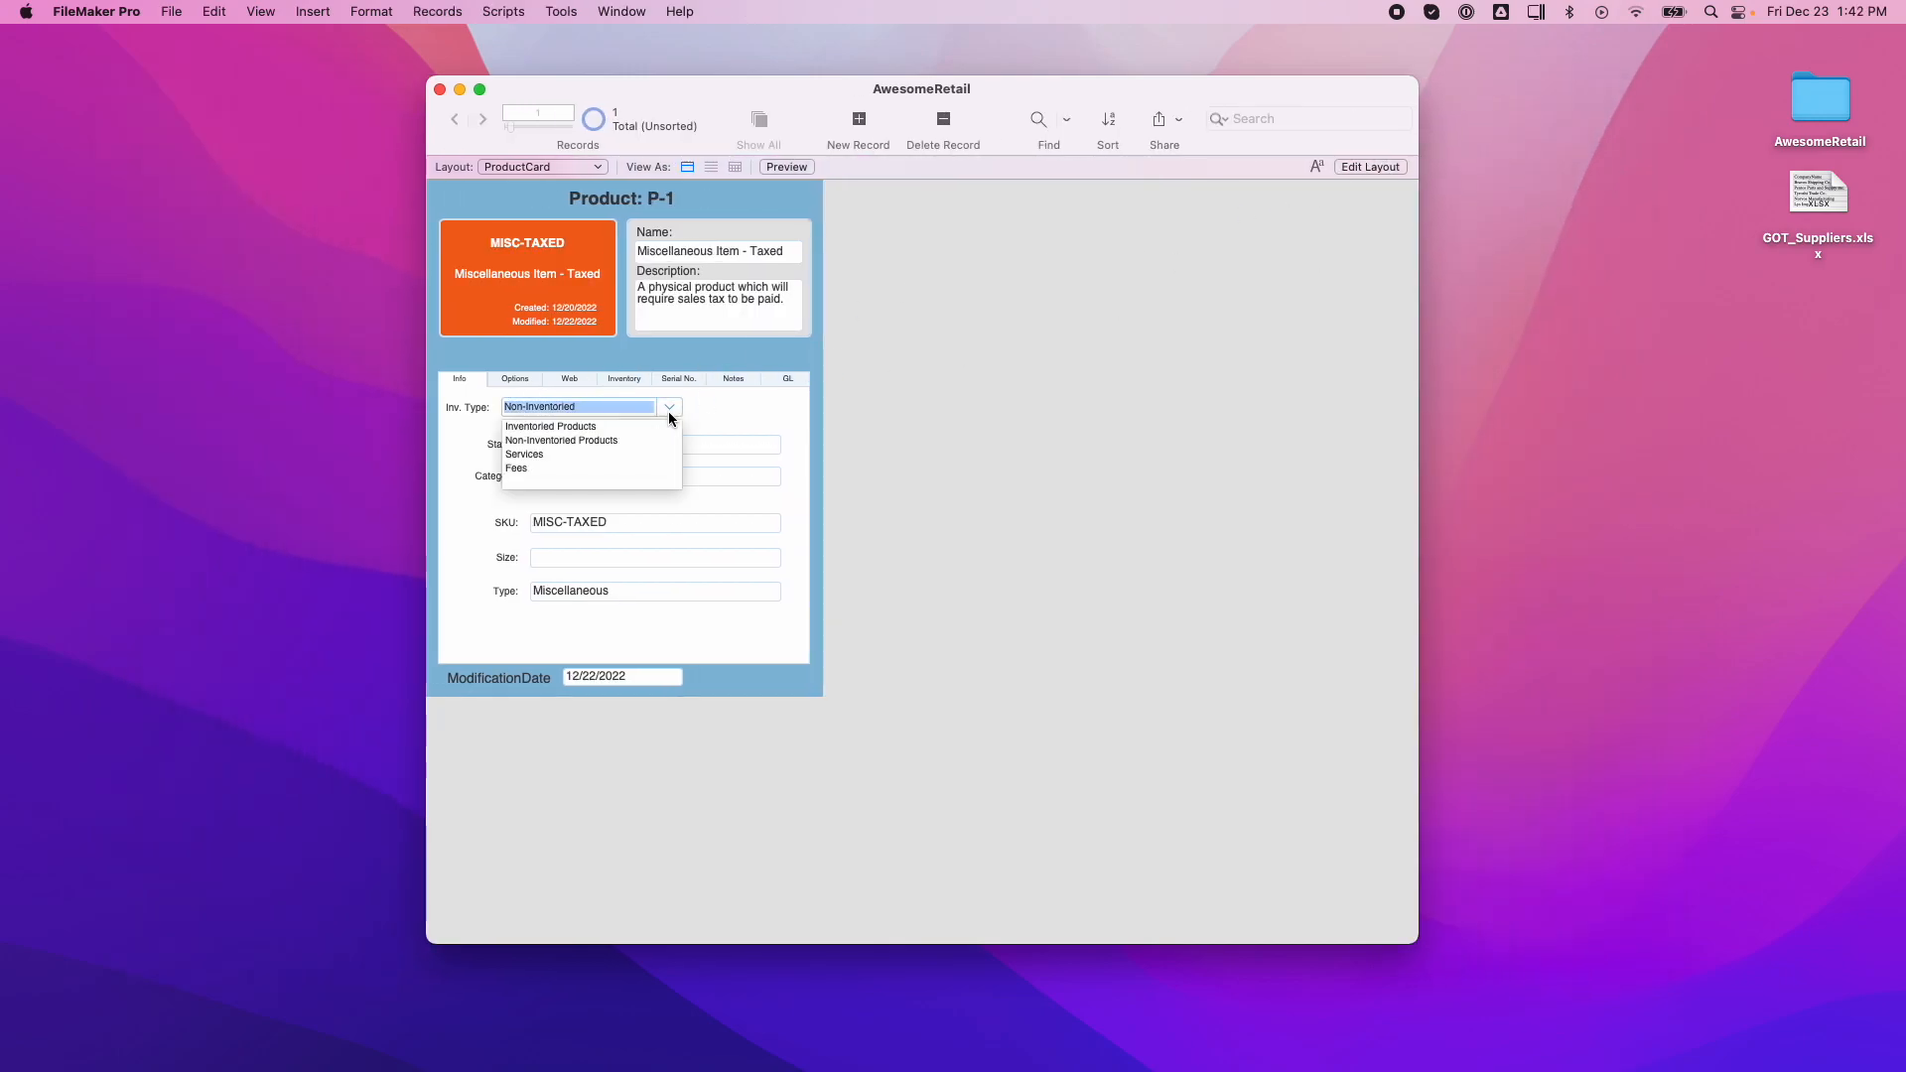
left_click(625, 440)
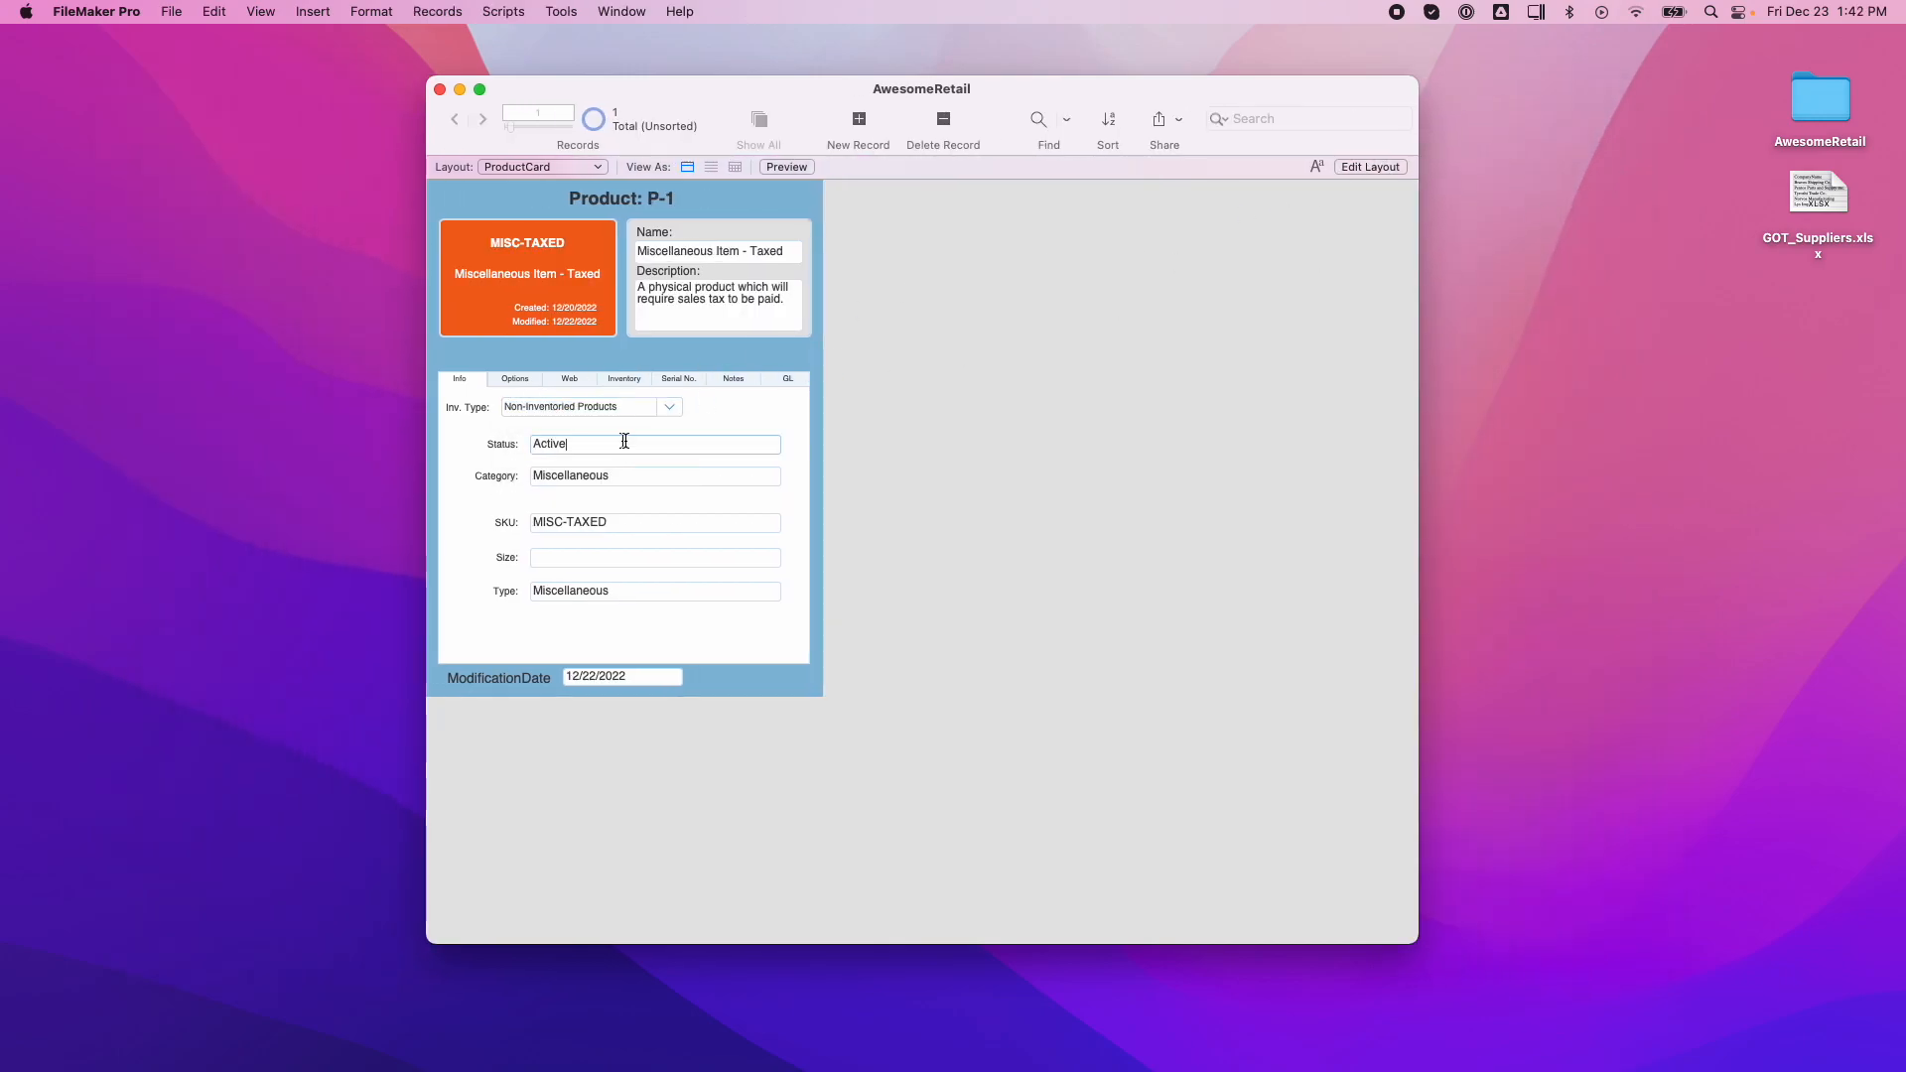
Narrow the InventoryType field from its right edge until Non-Inventoried Products just fits on one line, checking the fit in the record.
left_click(1358, 168)
left_click(681, 406)
left_click_drag(703, 406, 664, 407)
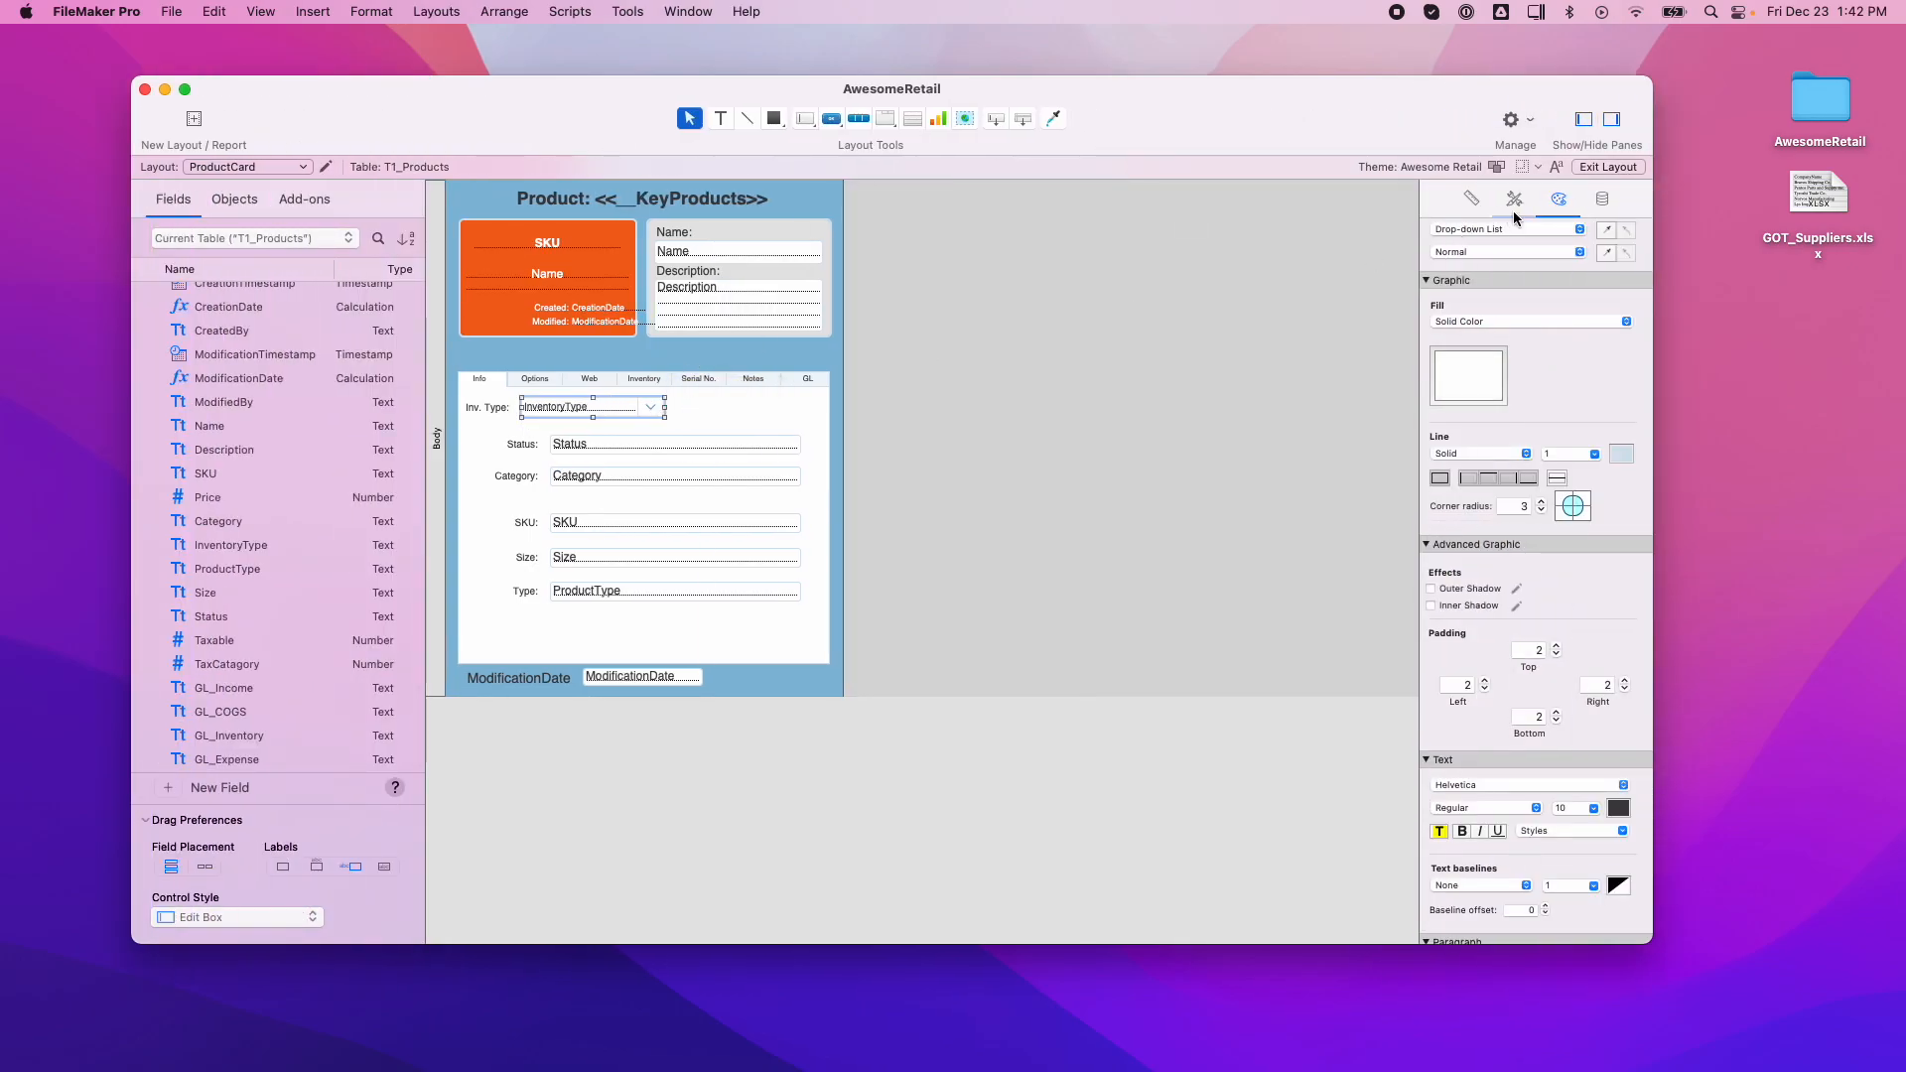
left_click(1630, 168)
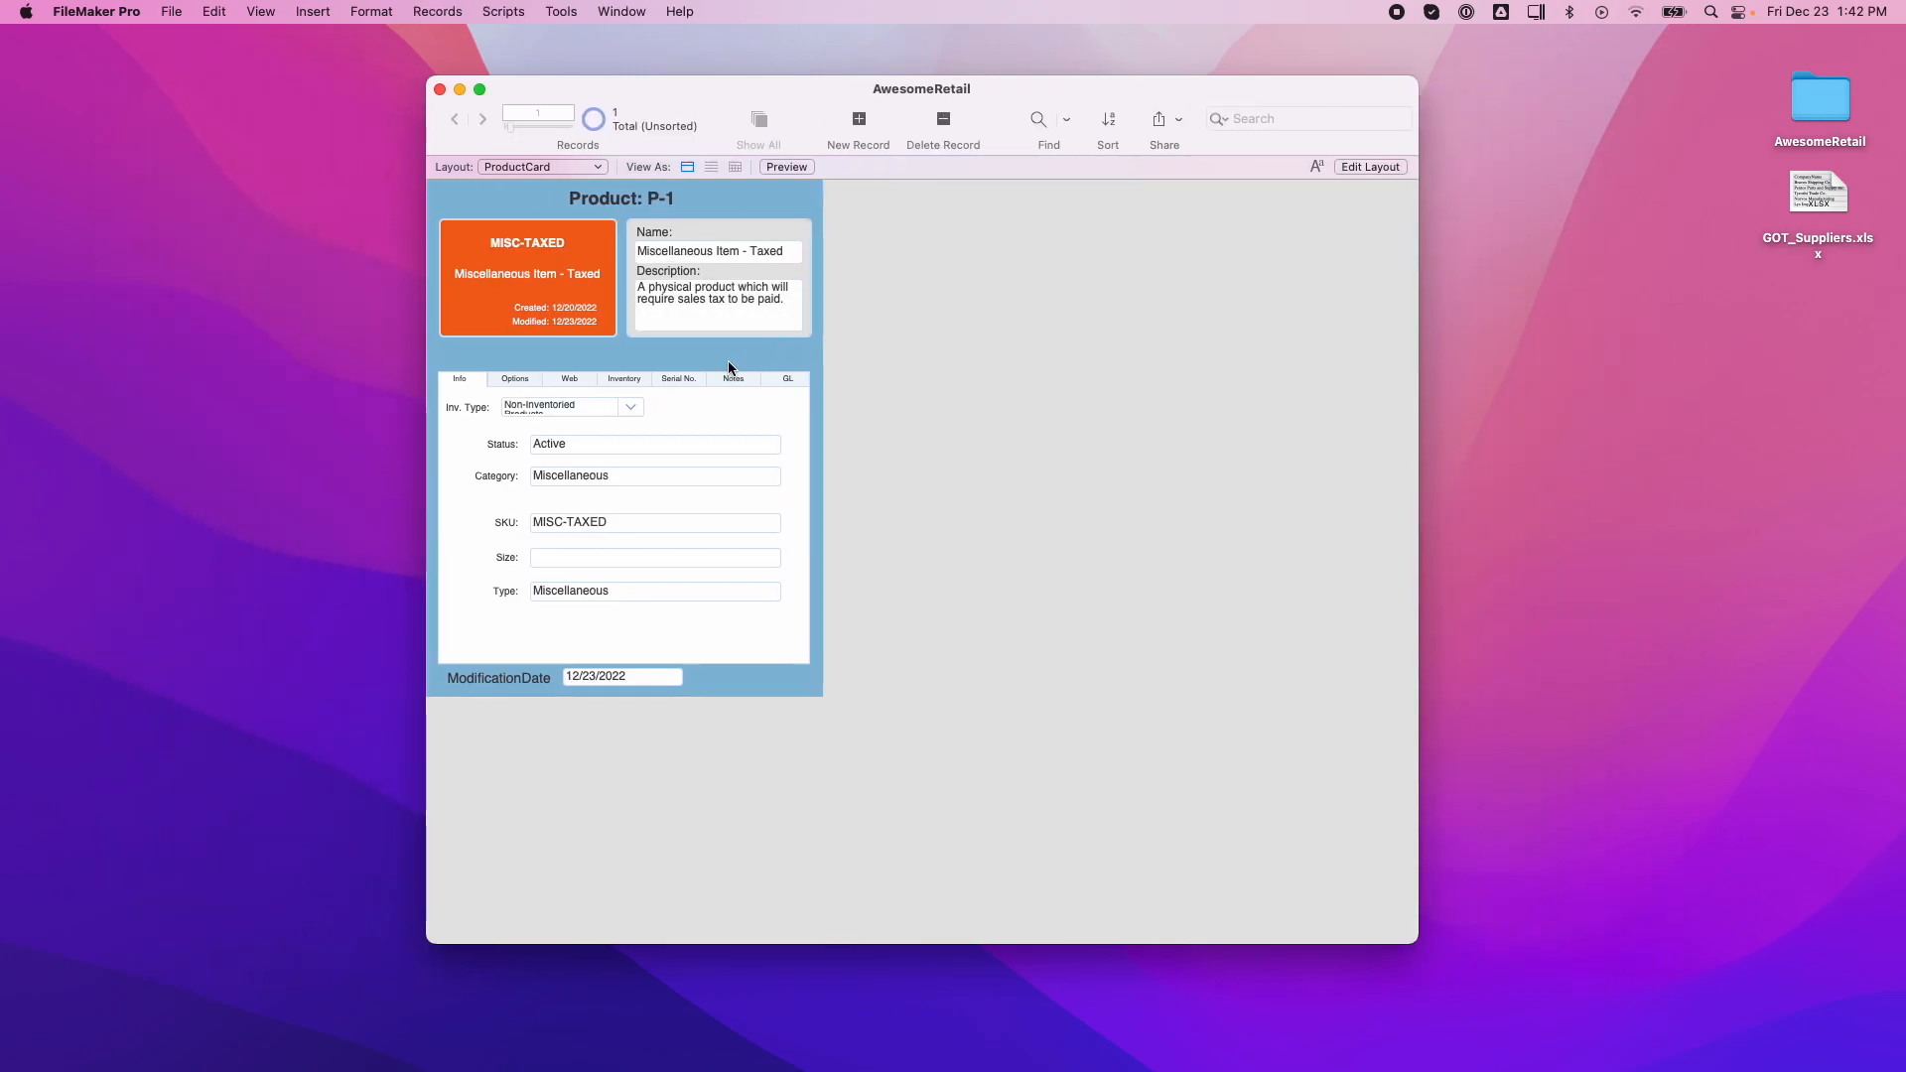
left_click(1372, 168)
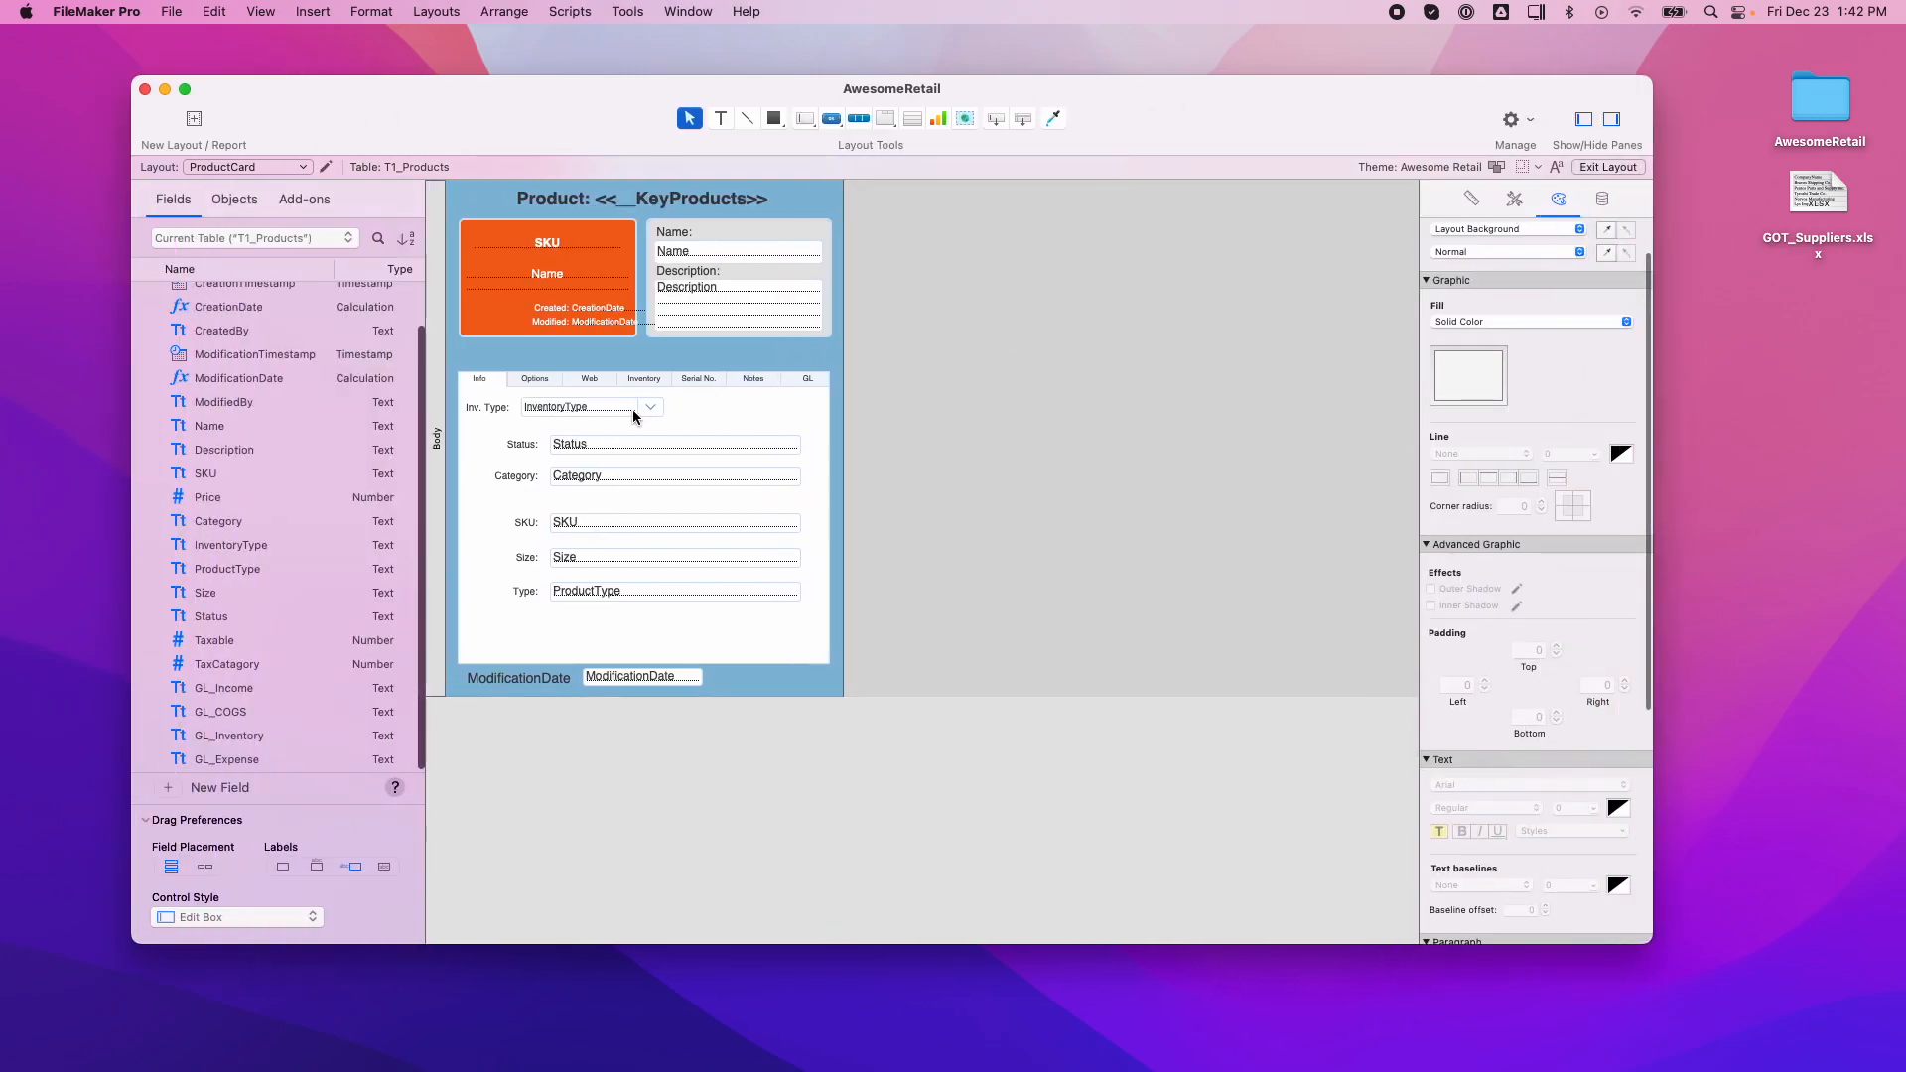
left_click_drag(664, 407, 679, 407)
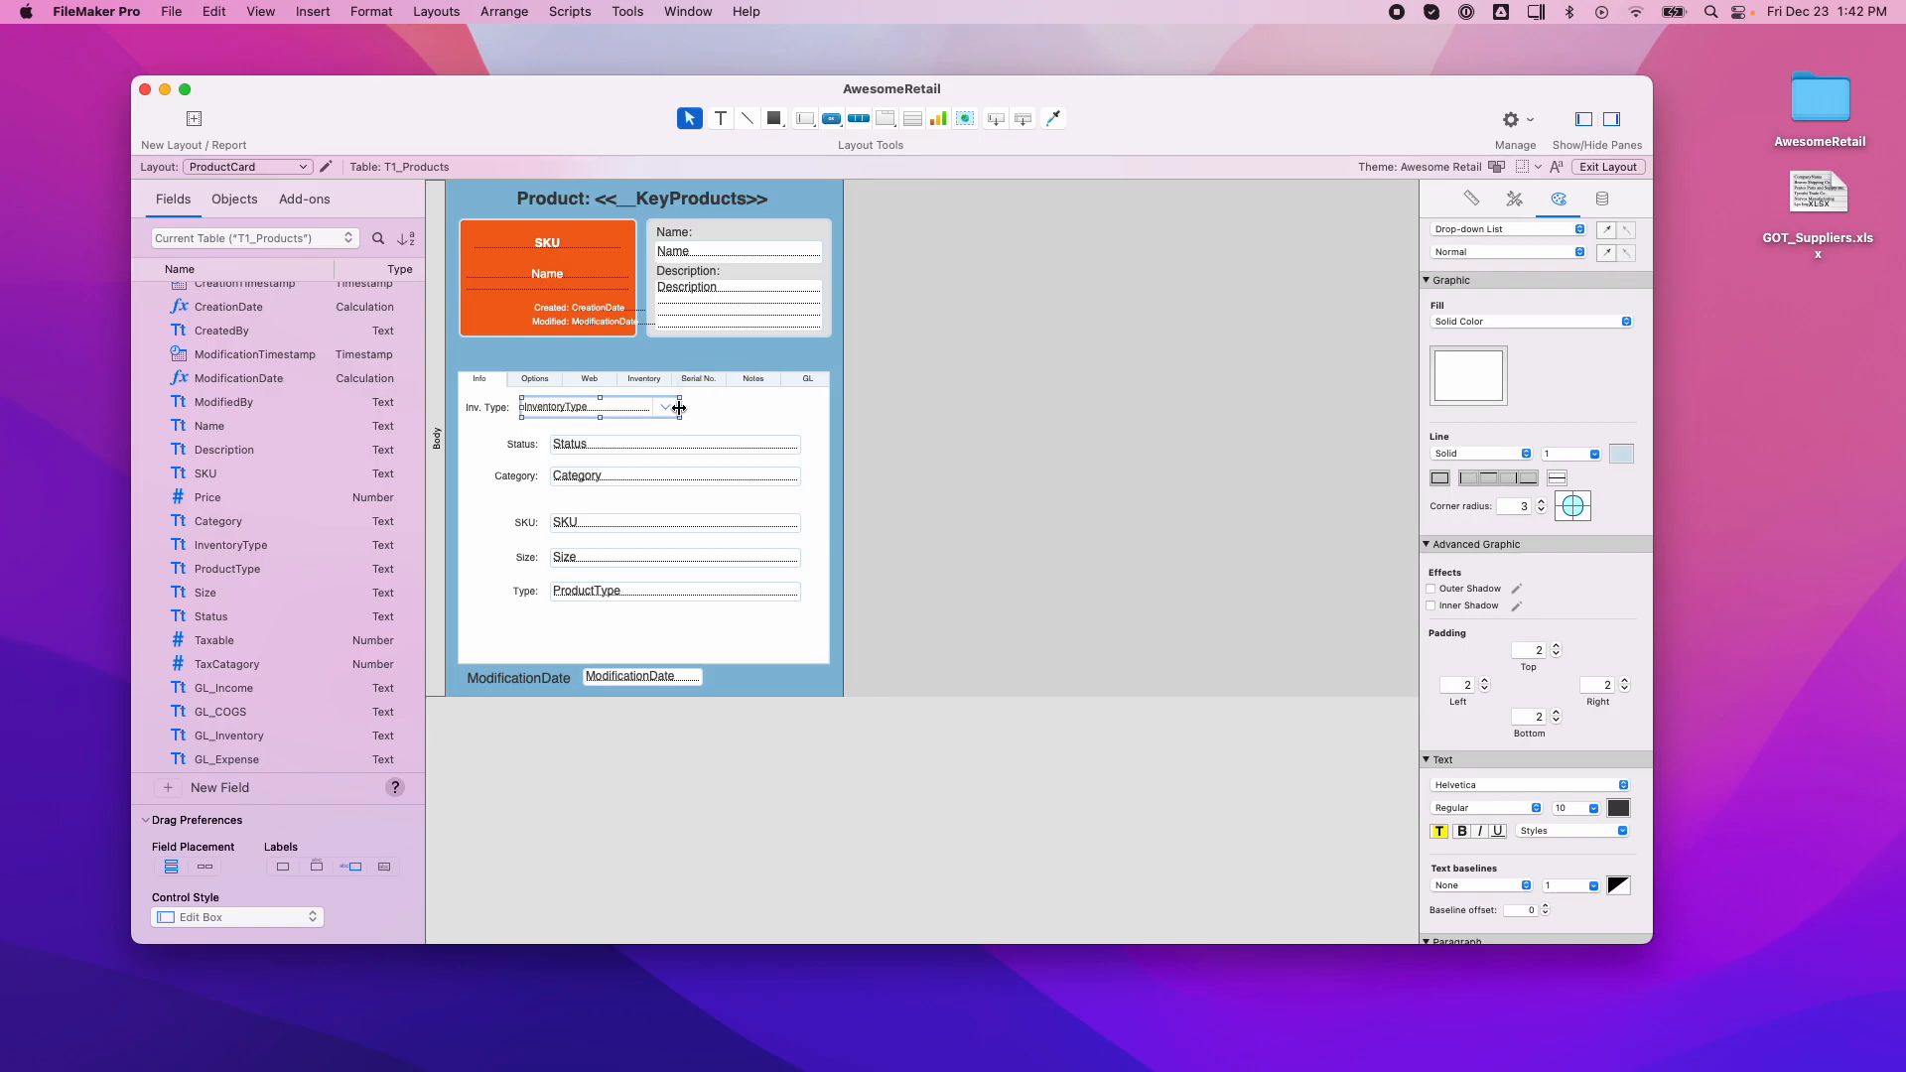
left_click(1626, 167)
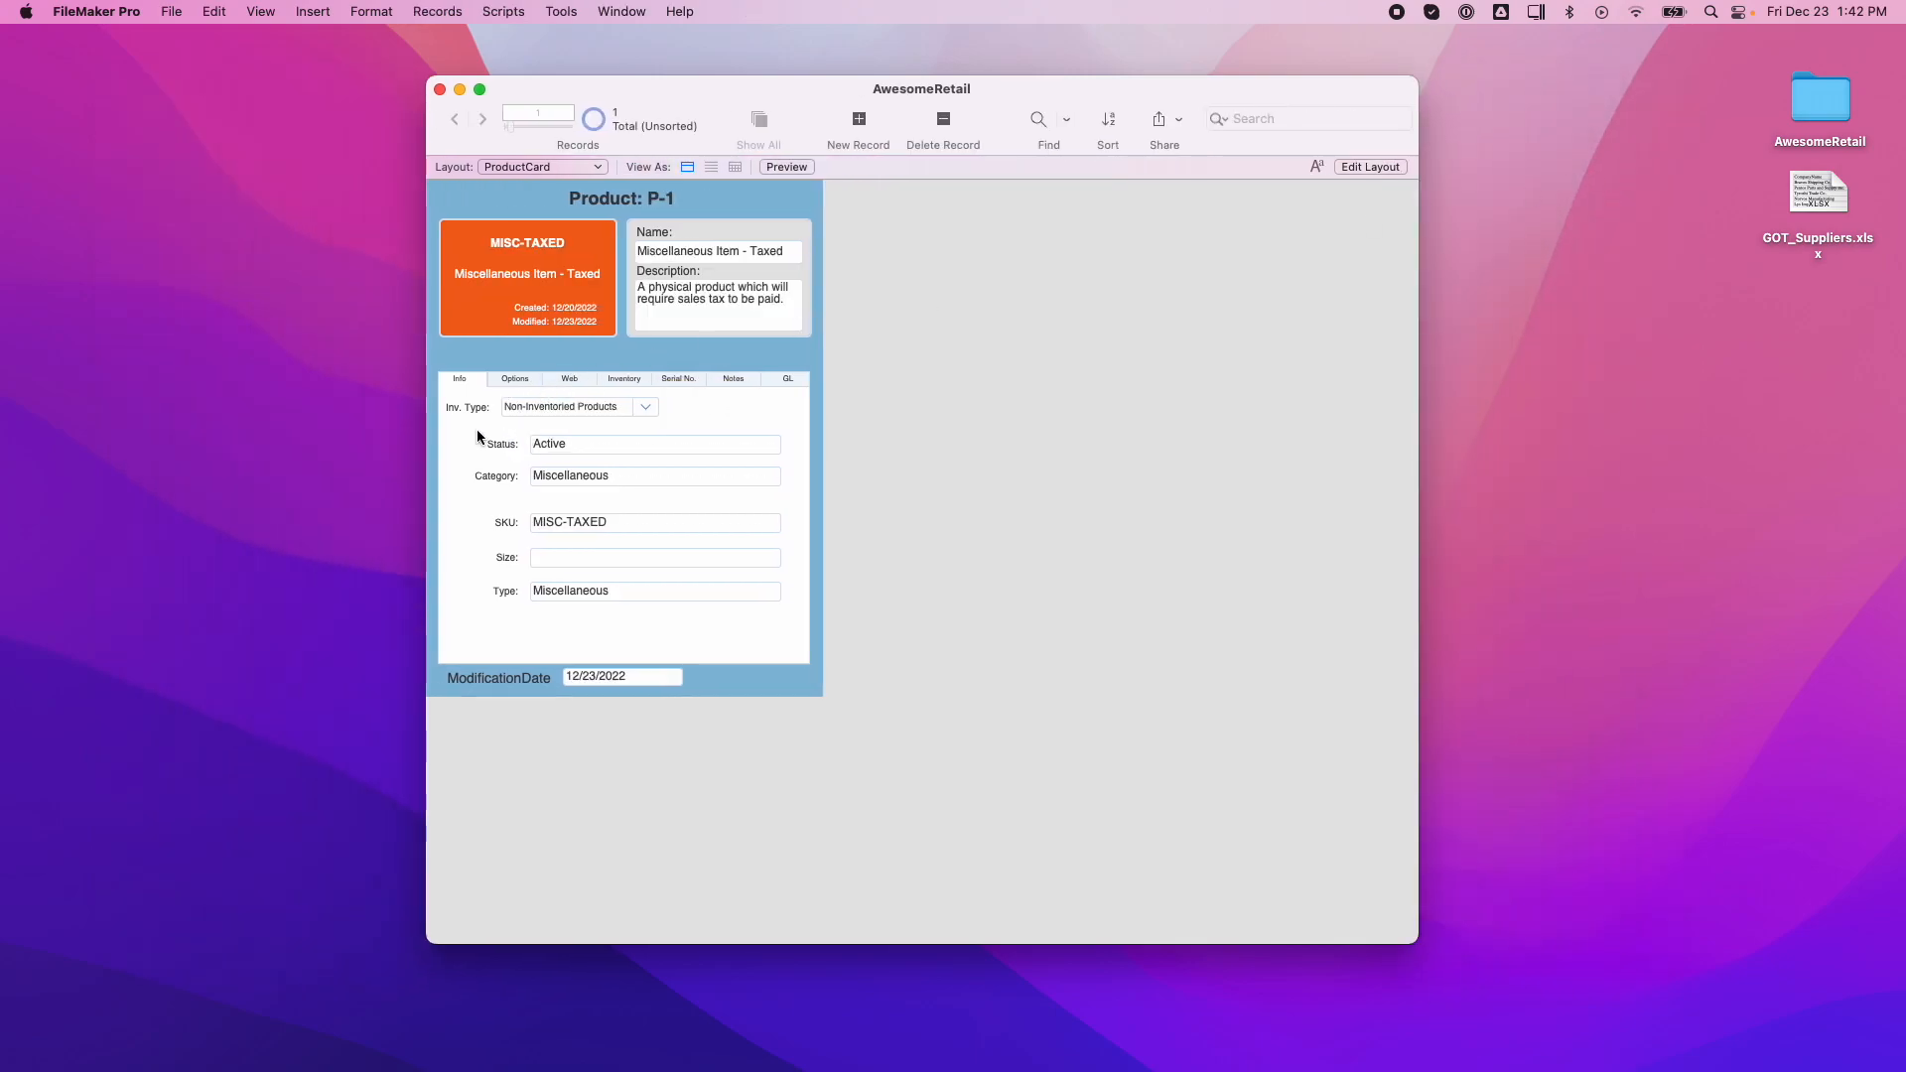
Return to editing the layout and move the InventoryType field slightly left, closer to its Inv. Type label.
left_click(1382, 166)
left_click(572, 409)
left_click_drag(587, 409, 577, 409)
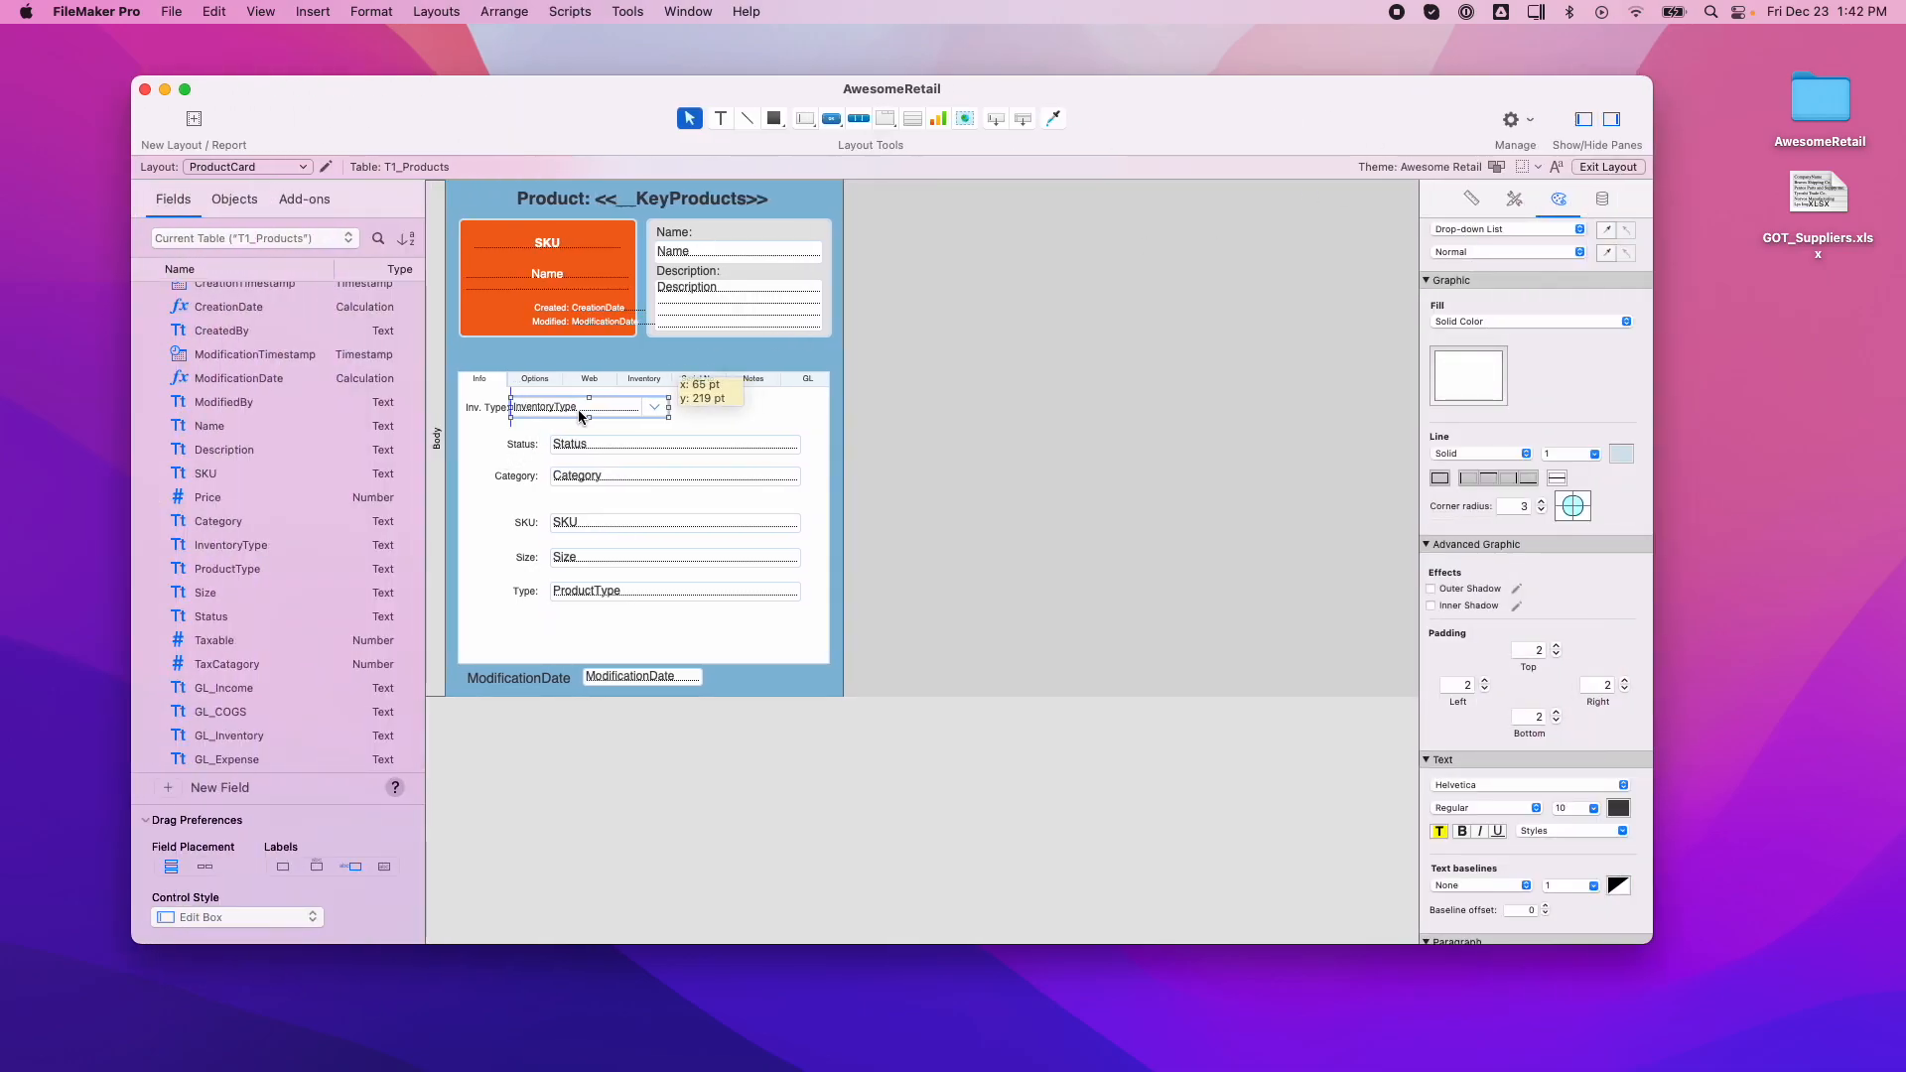
left_click(677, 415)
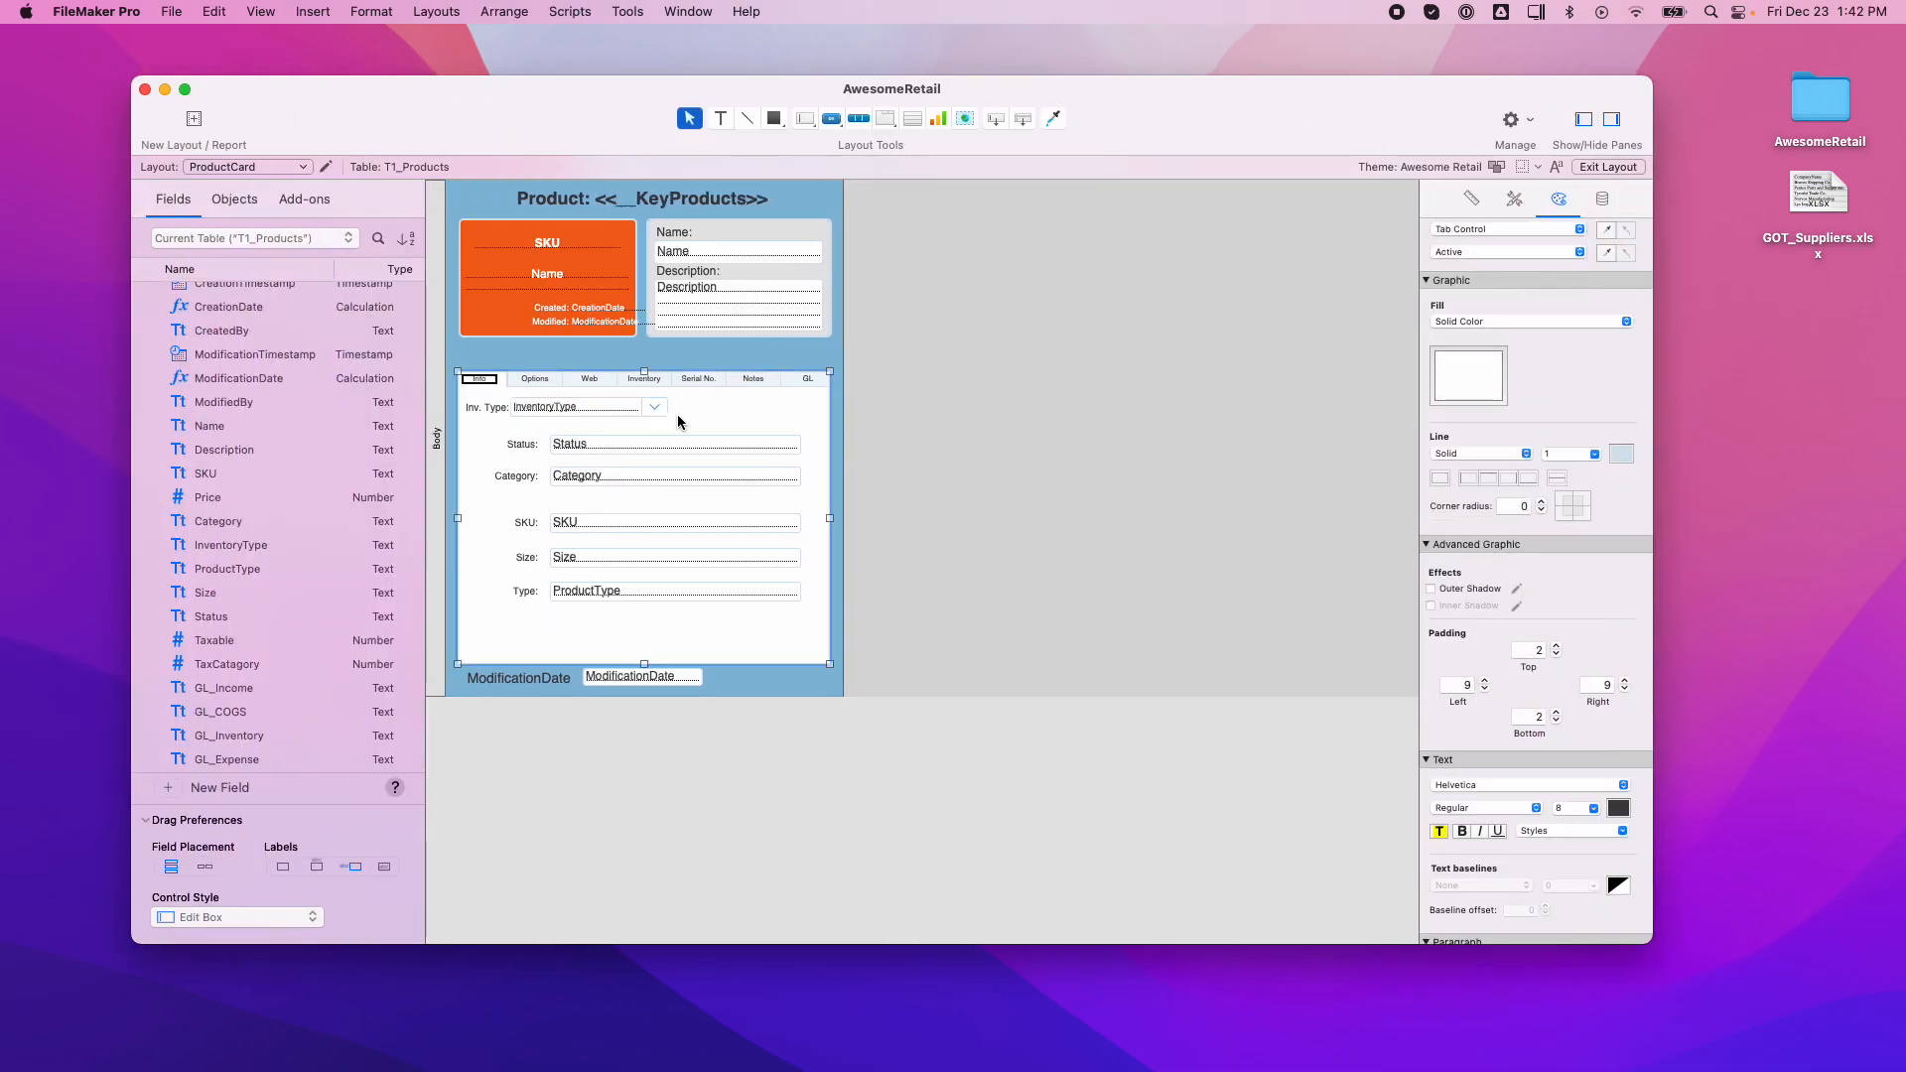
Save the InventoryType field's formatting changes to its current Default style and to the Awesome Retail theme, then view the record.
left_click(563, 409)
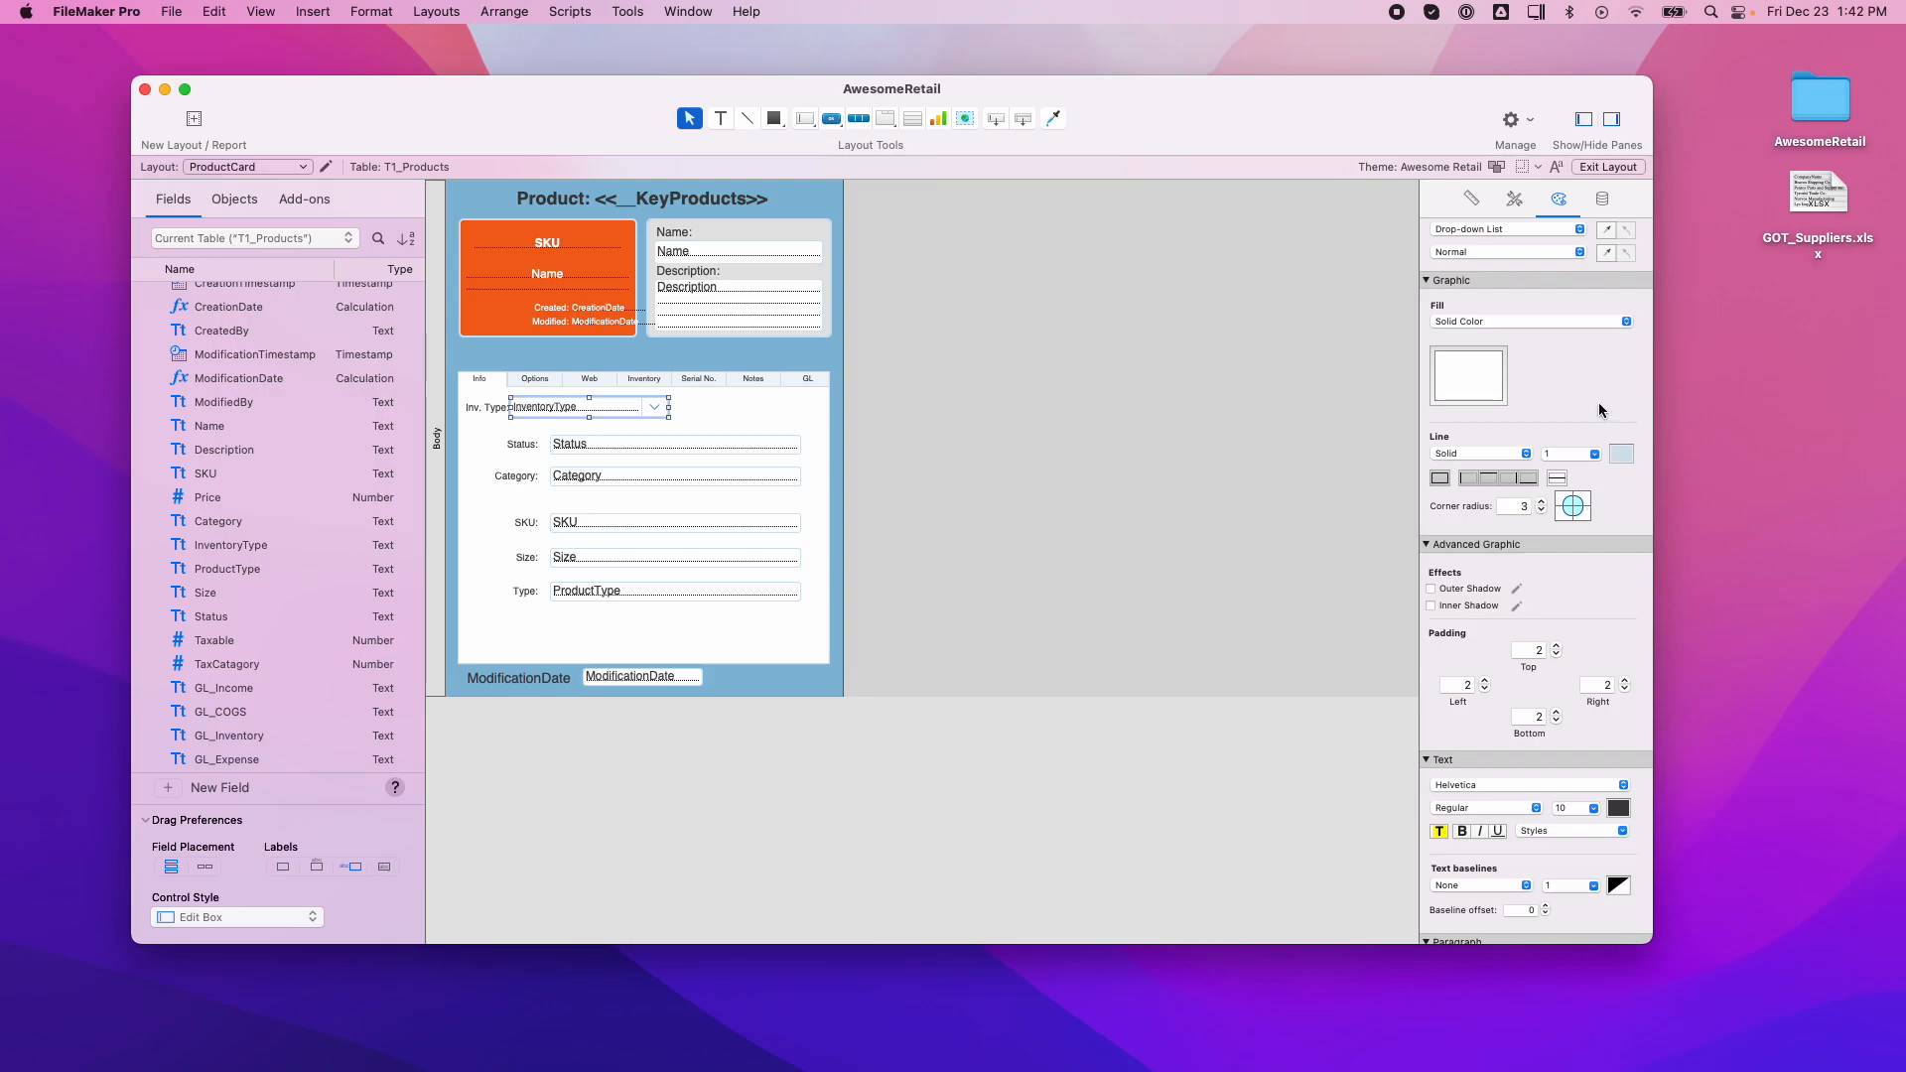
scroll(1592, 426, "up", 3)
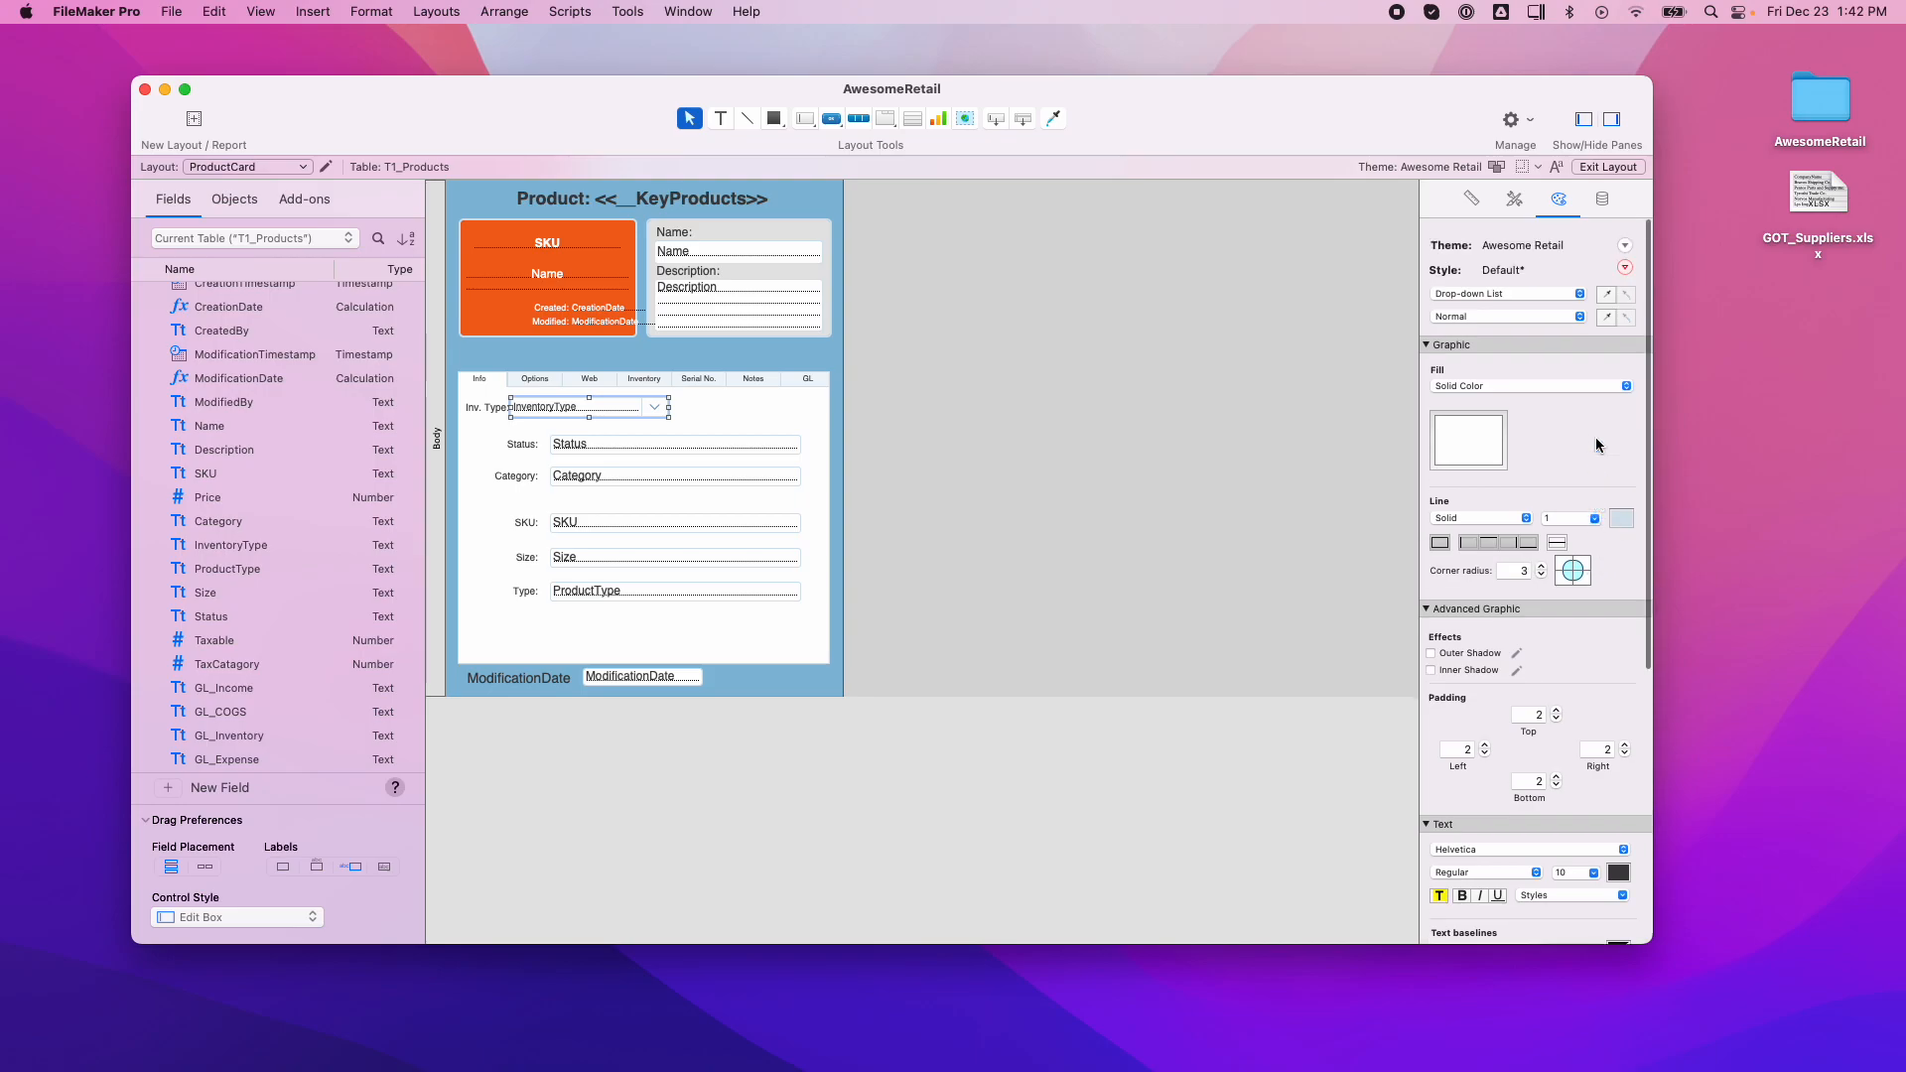
left_click(1624, 258)
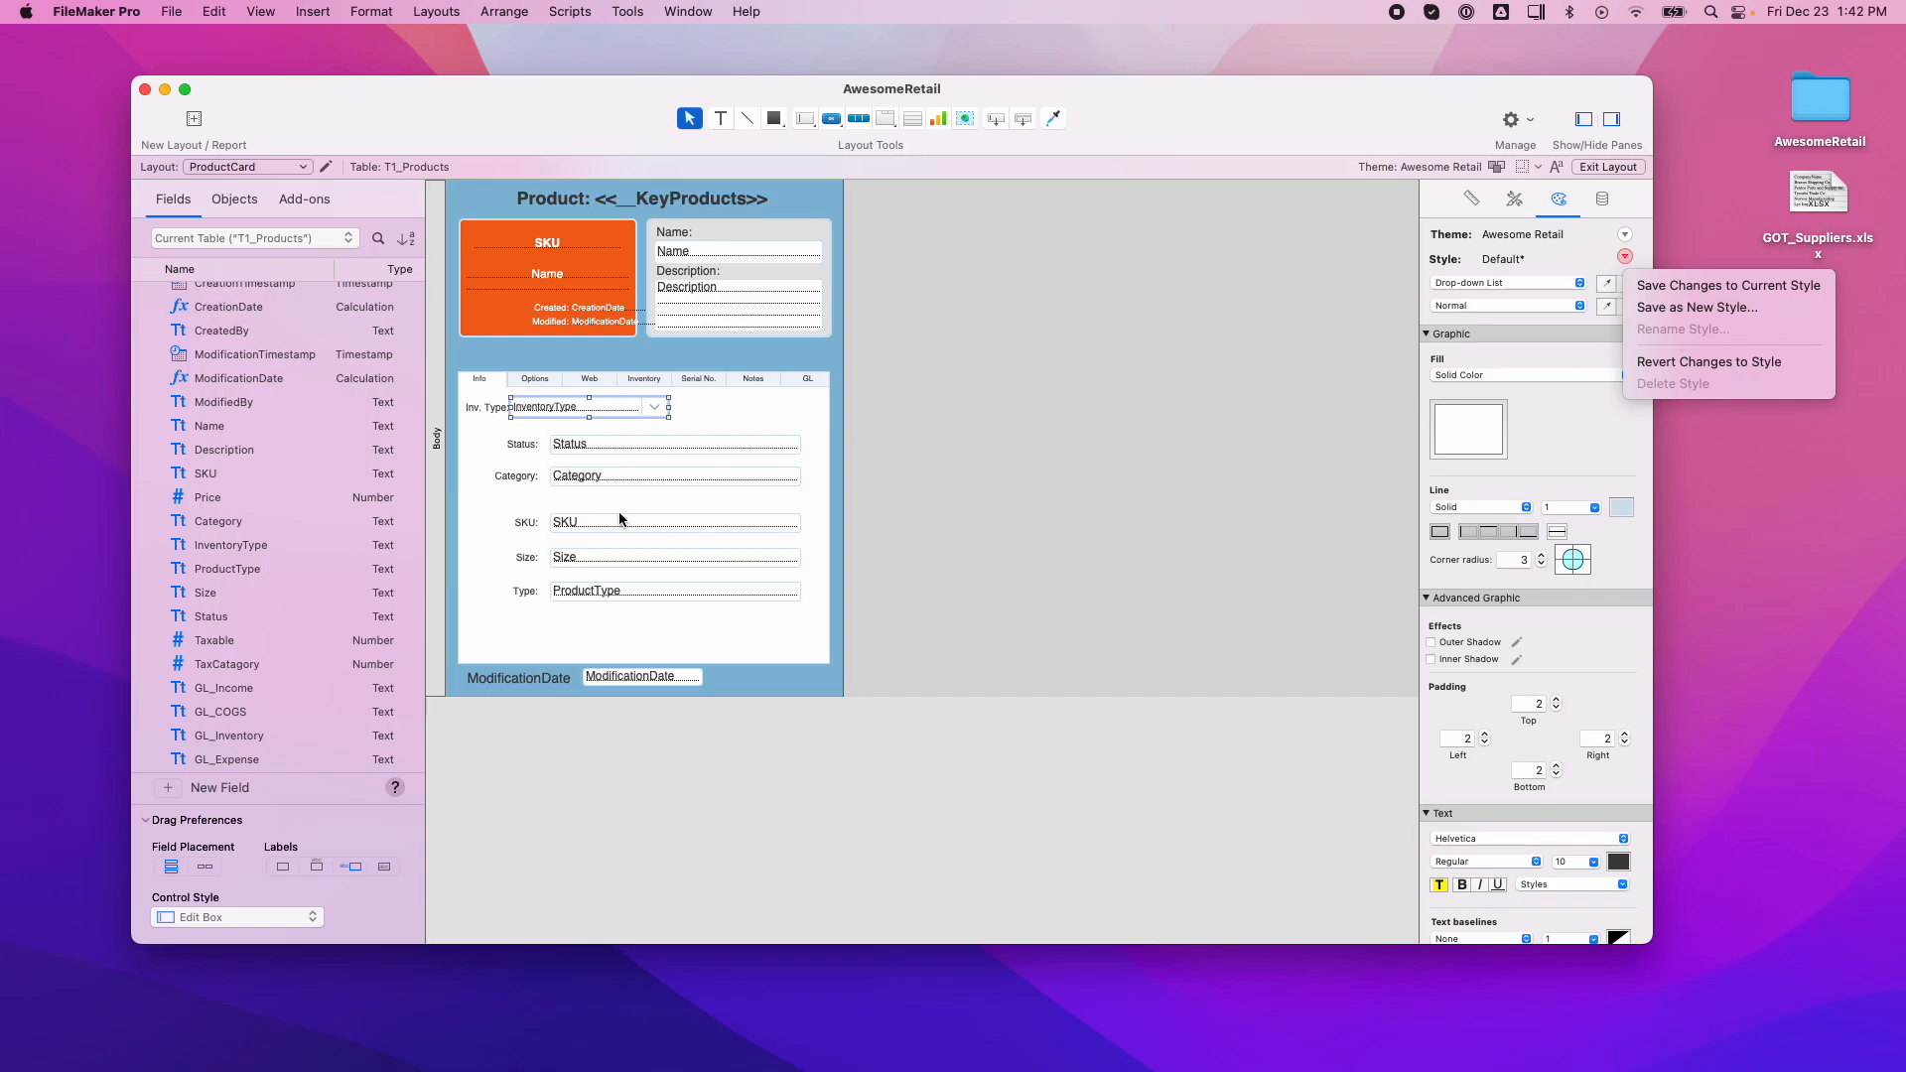
left_click(1720, 287)
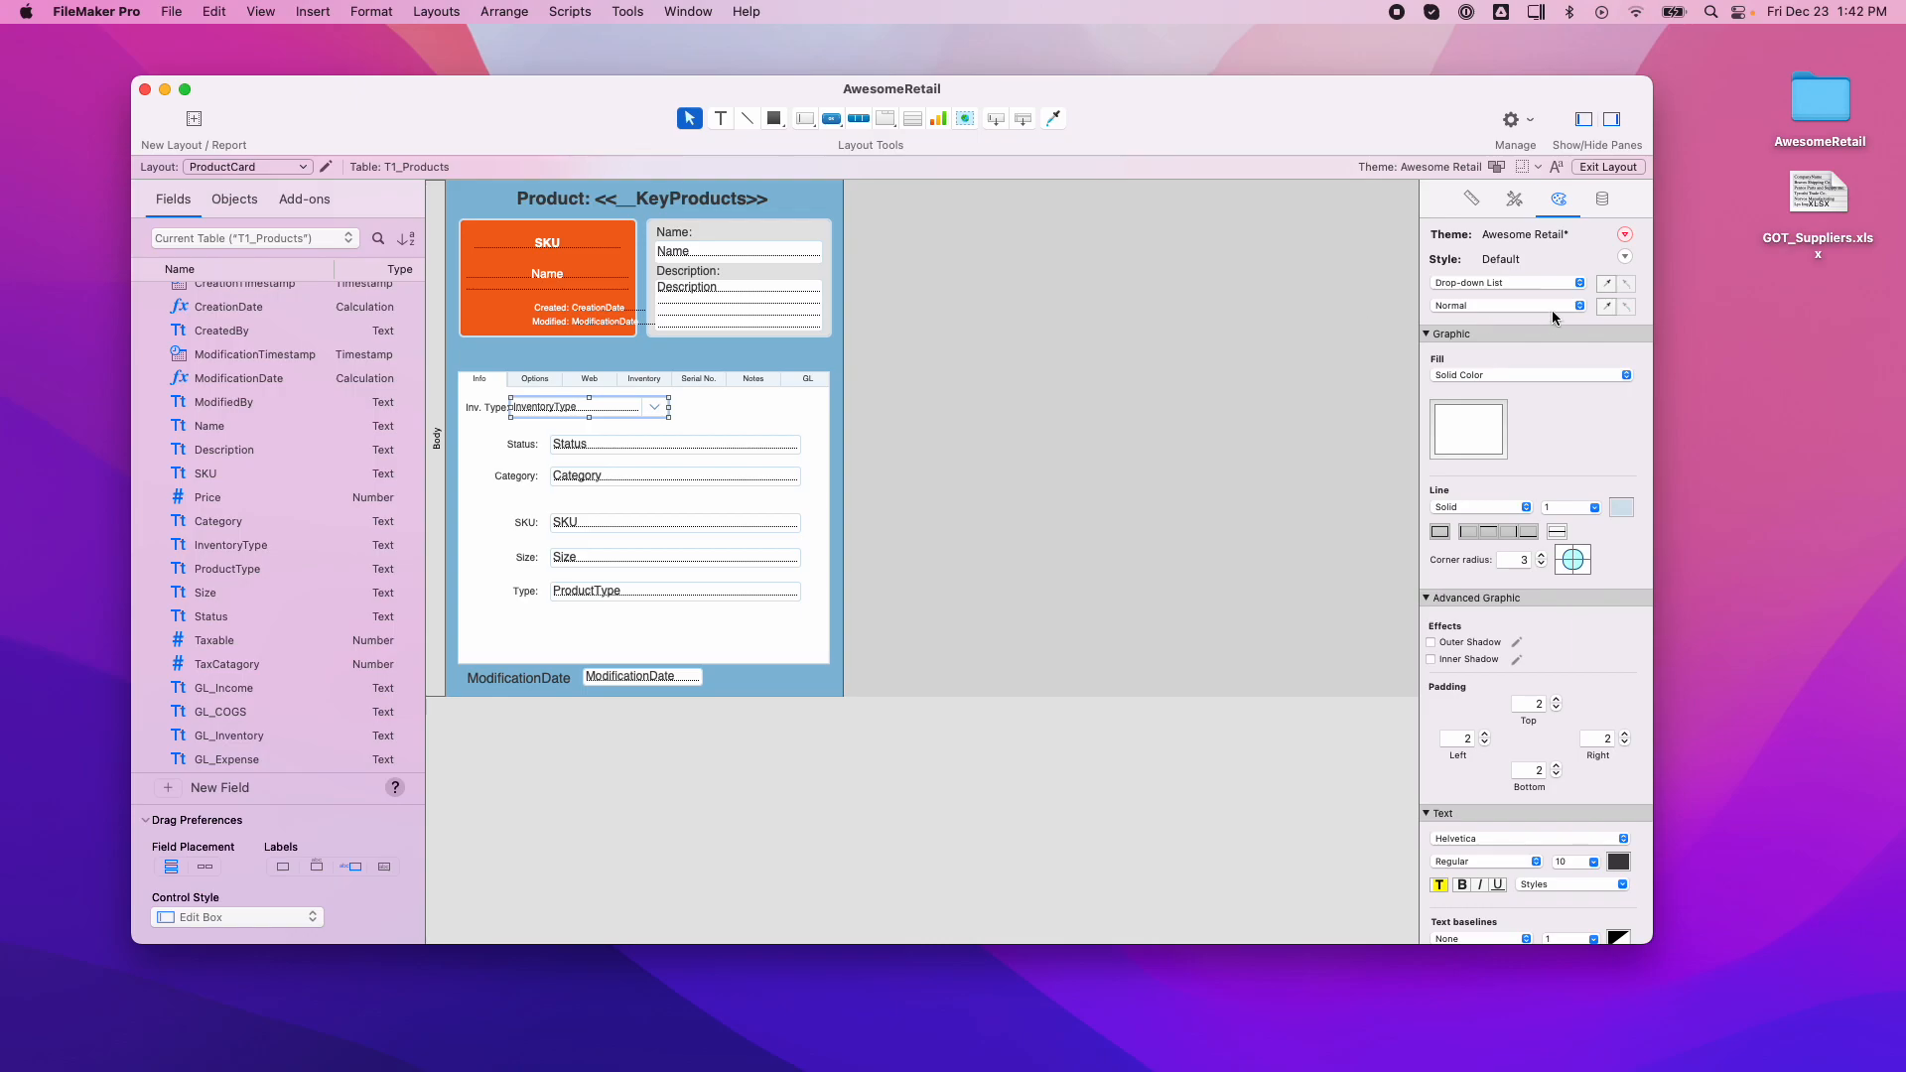
left_click(1625, 235)
left_click(1678, 253)
left_click(915, 287)
left_click(1609, 167)
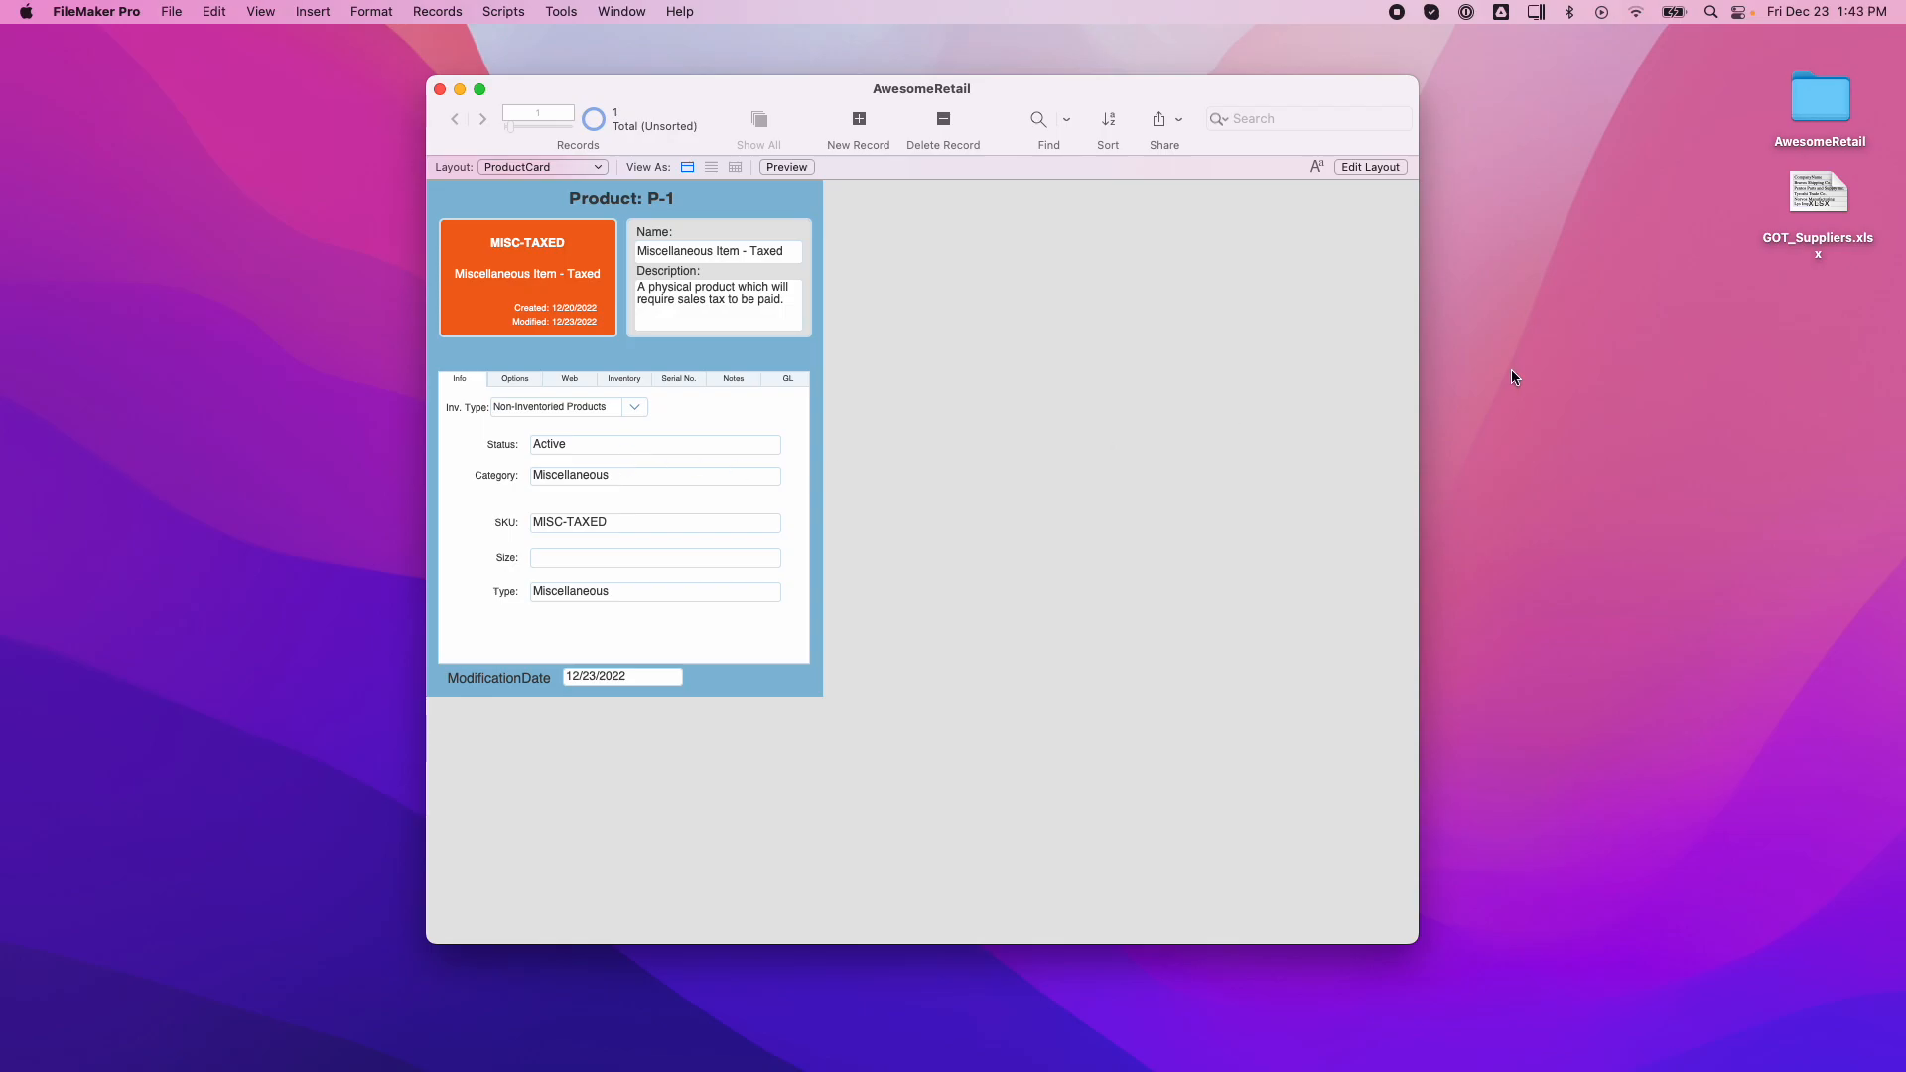
Apply the Default edit box style to the Status field on the Info tab and check it in the record.
left_click(1368, 167)
left_click(588, 445)
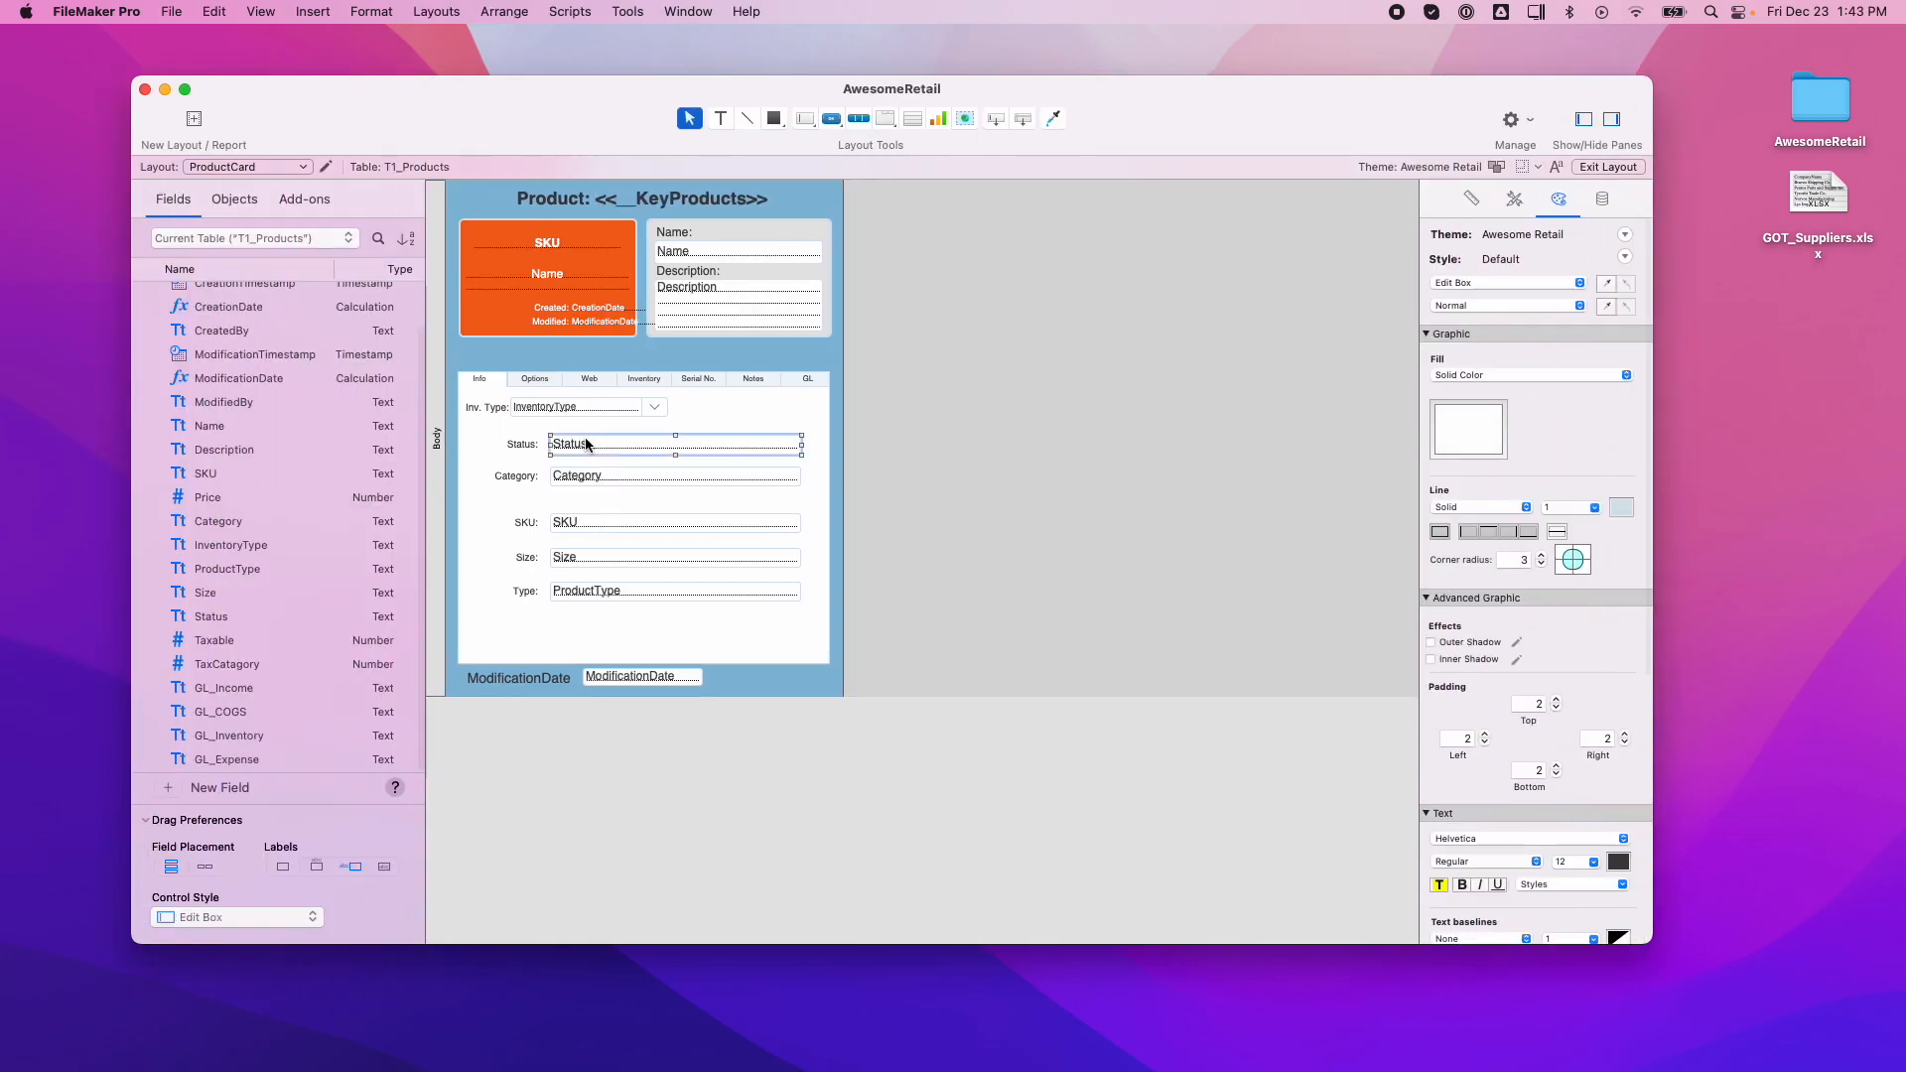
left_click(1513, 201)
left_click(1539, 311)
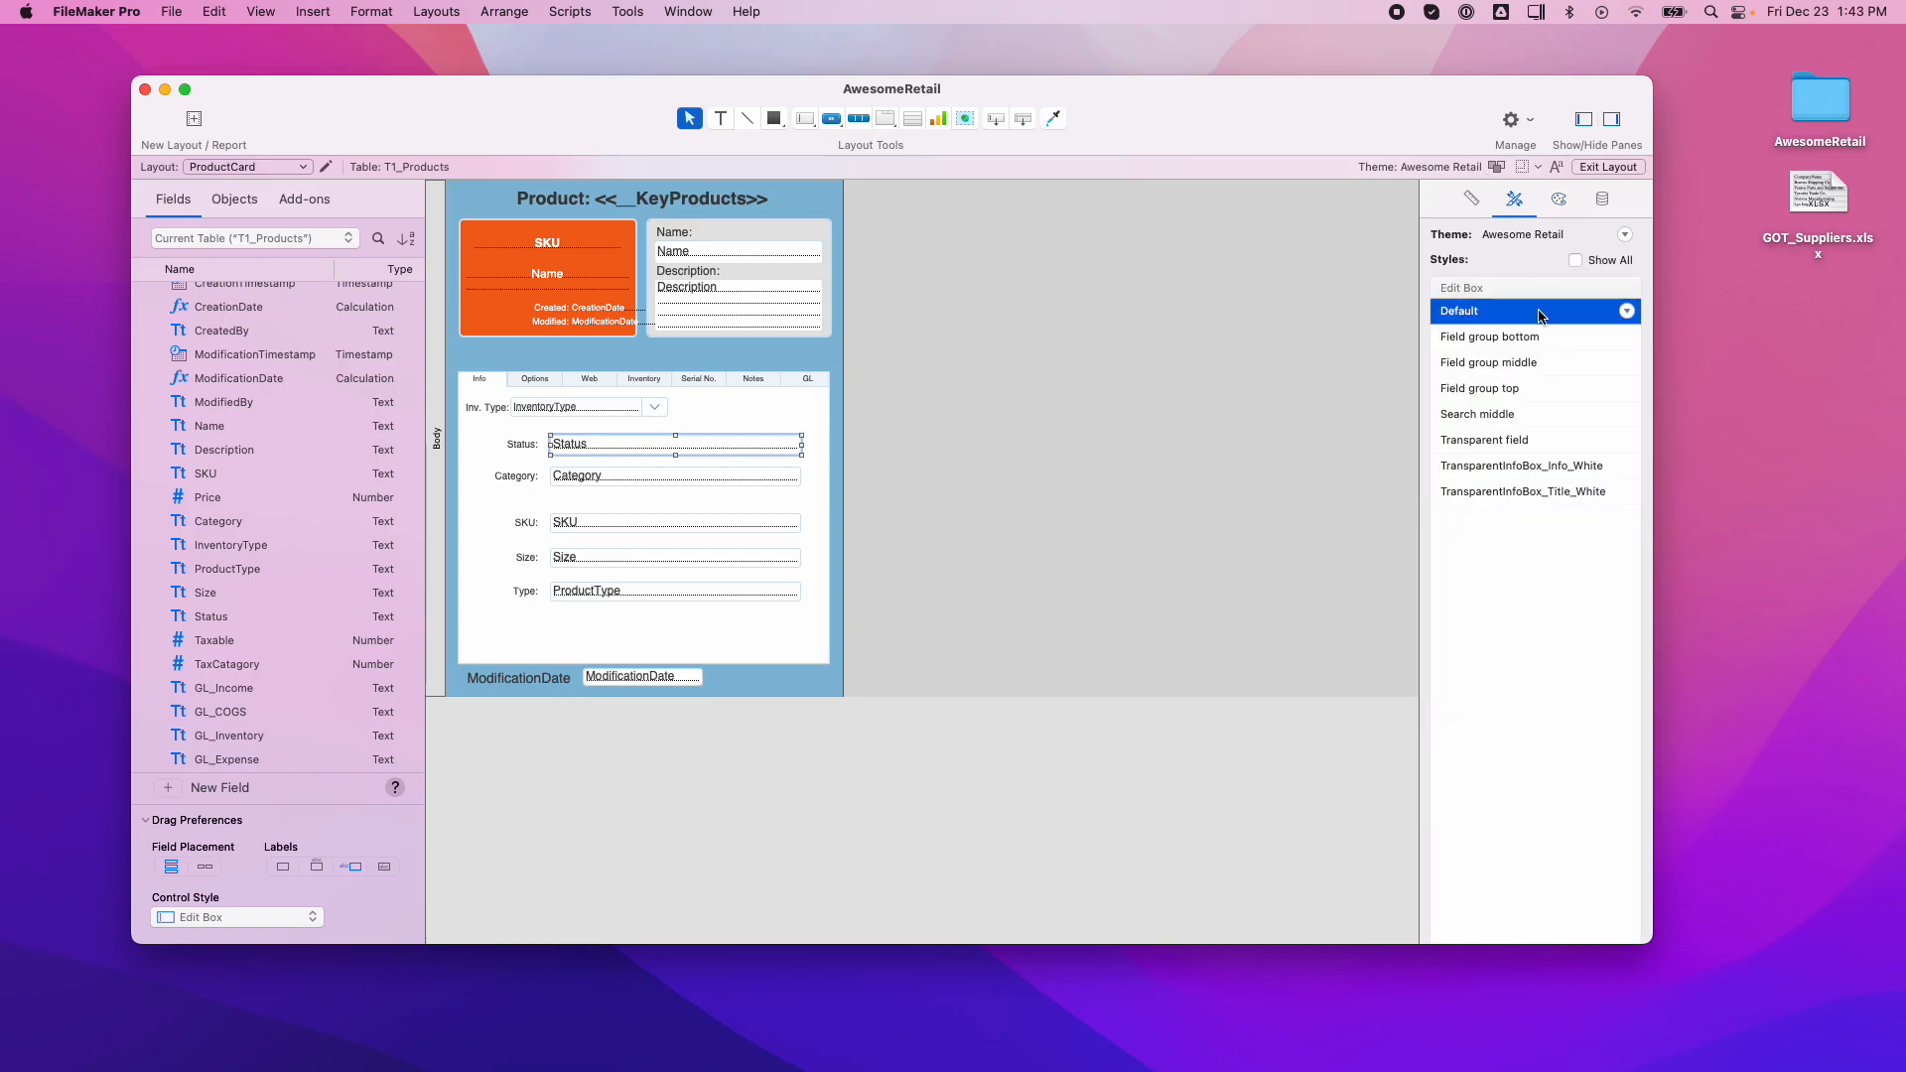
left_click(1631, 169)
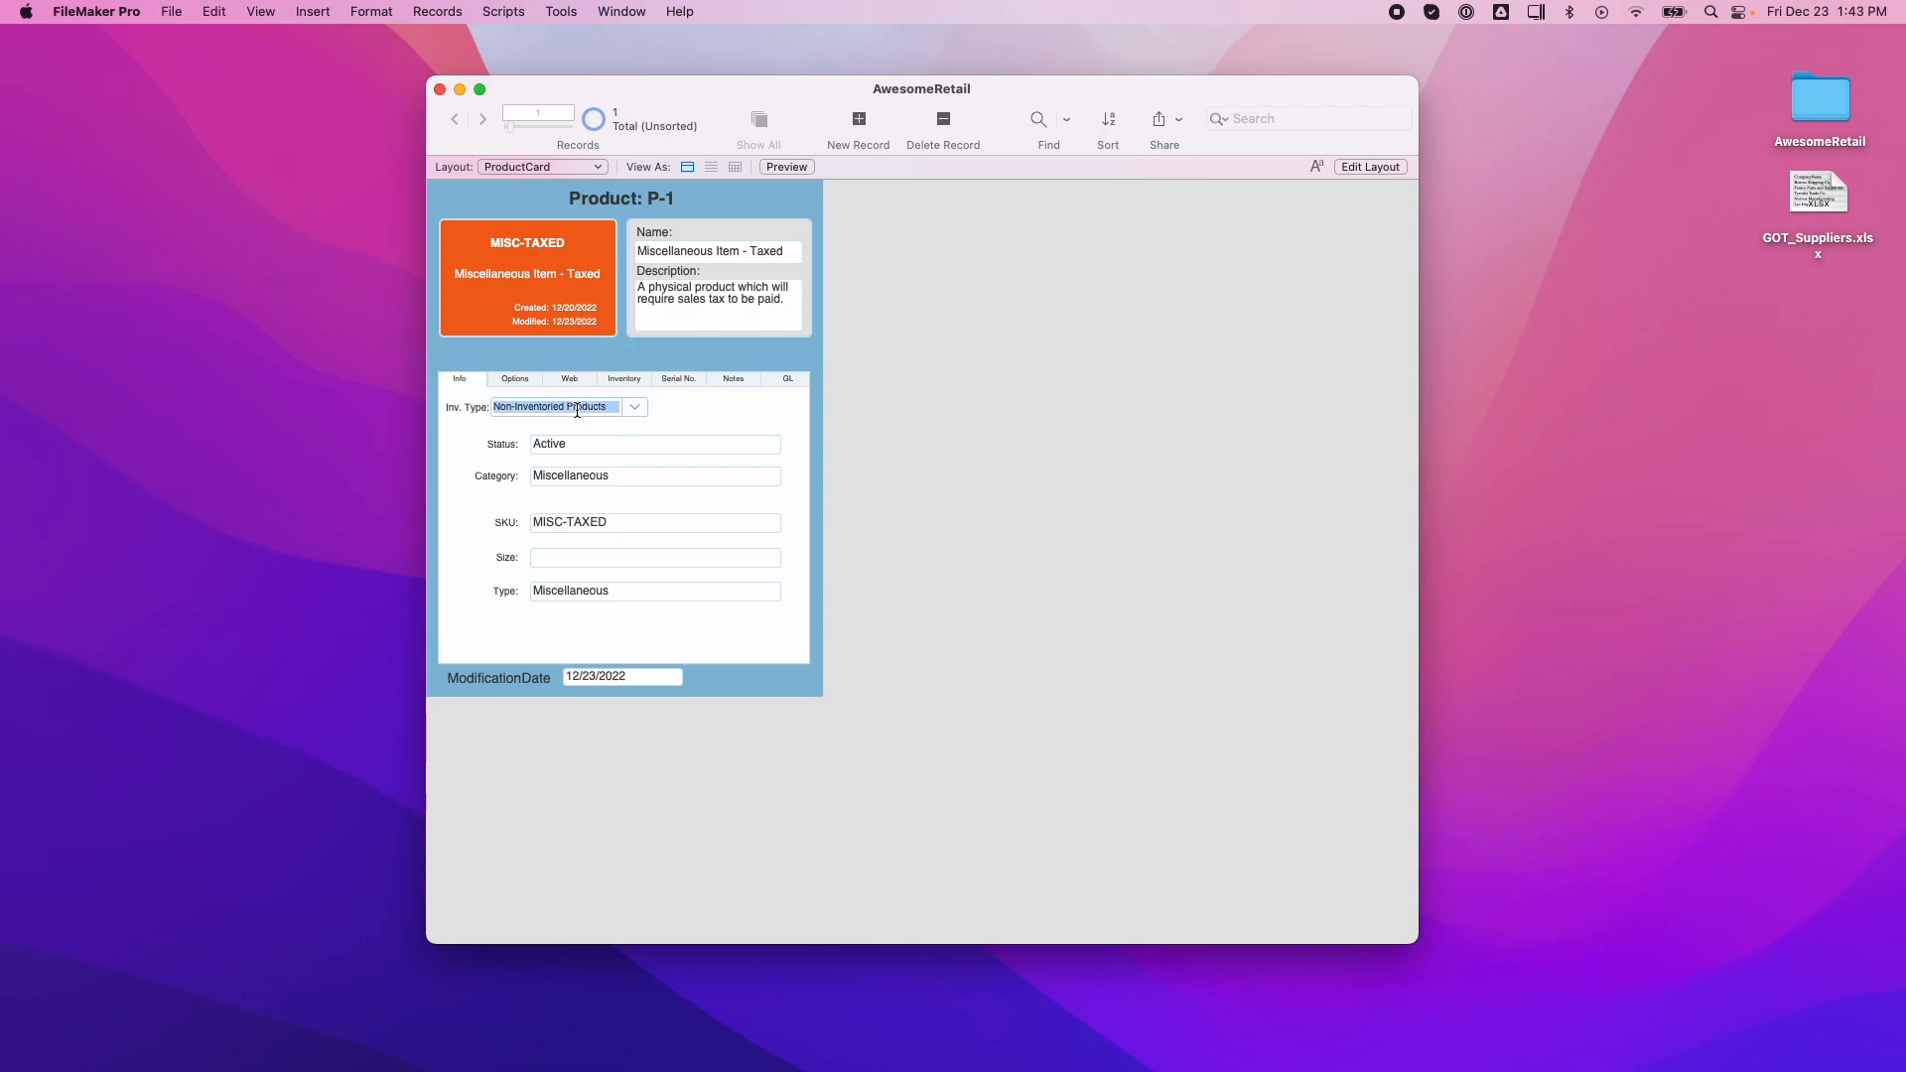
Compare the available styles and examine the text formatting of the InventoryType and Status fields in the layout.
left_click(1370, 165)
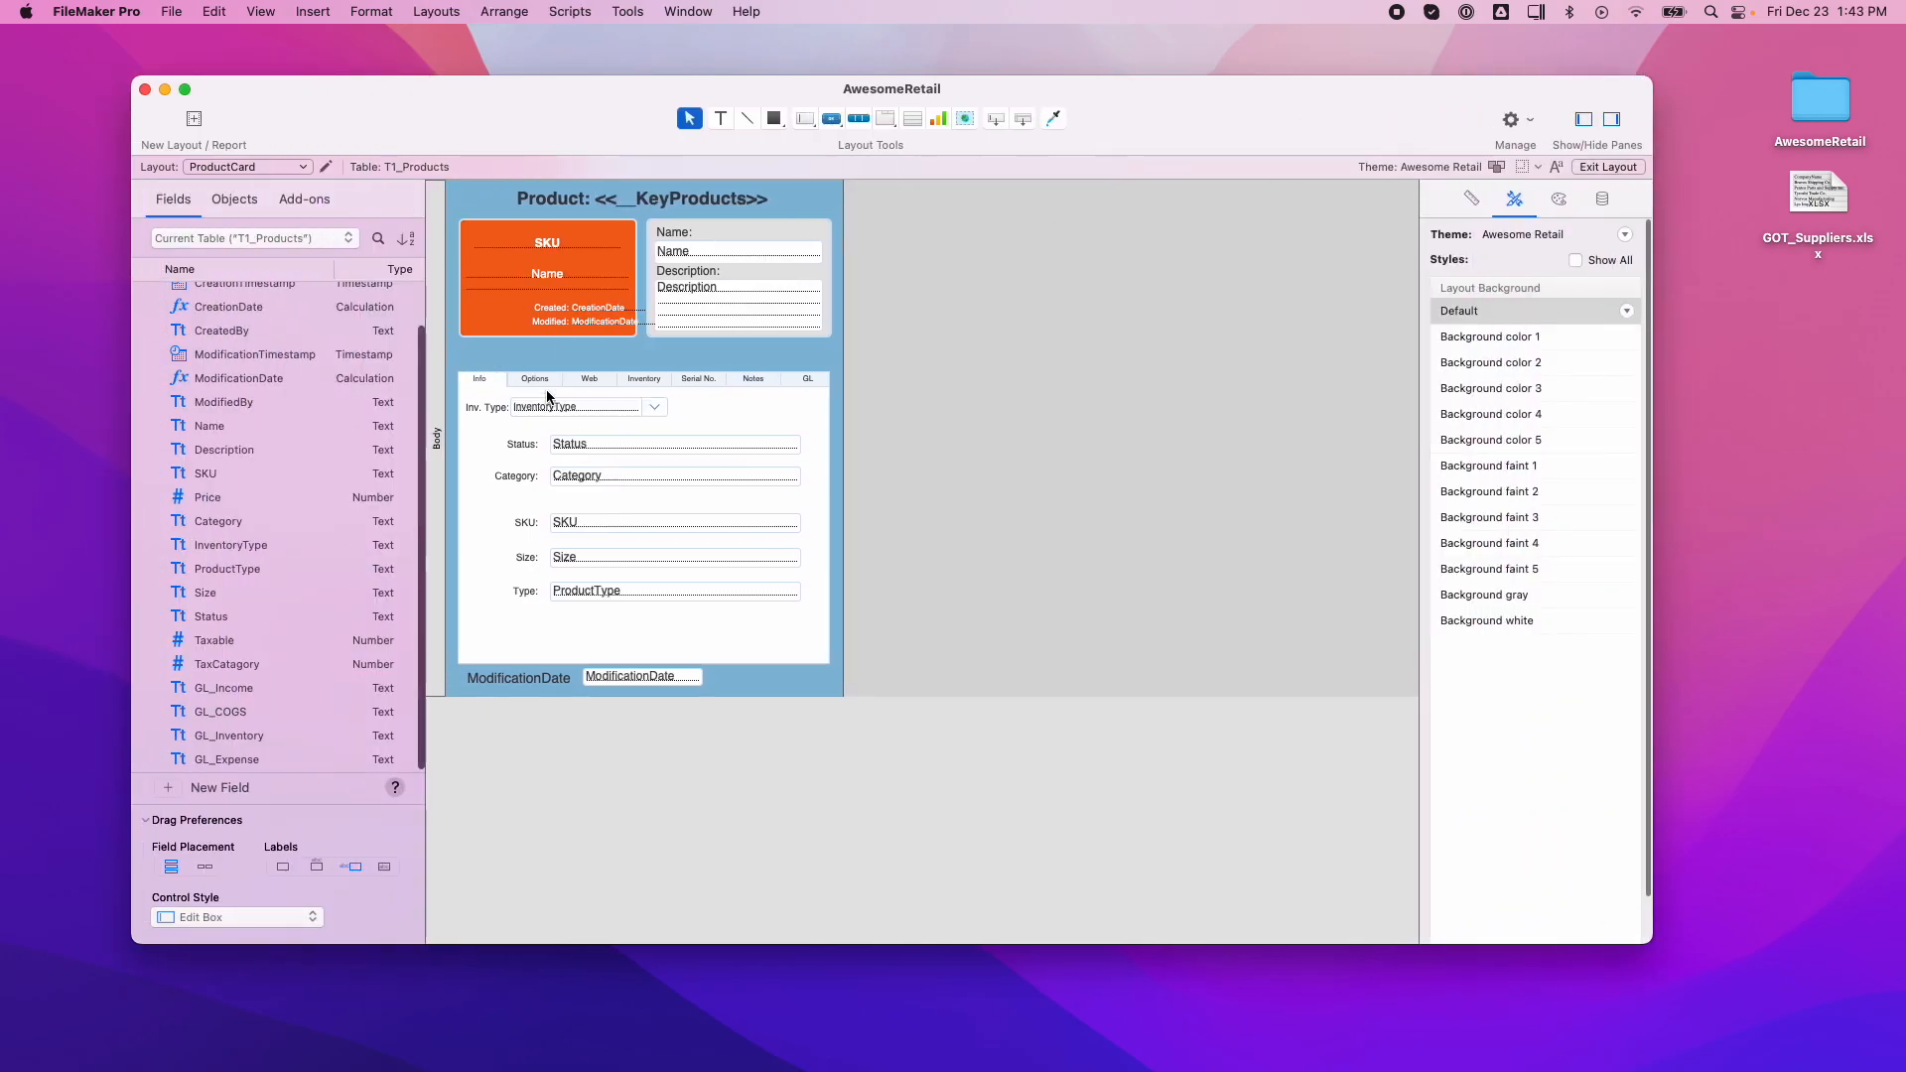
double_click(583, 408)
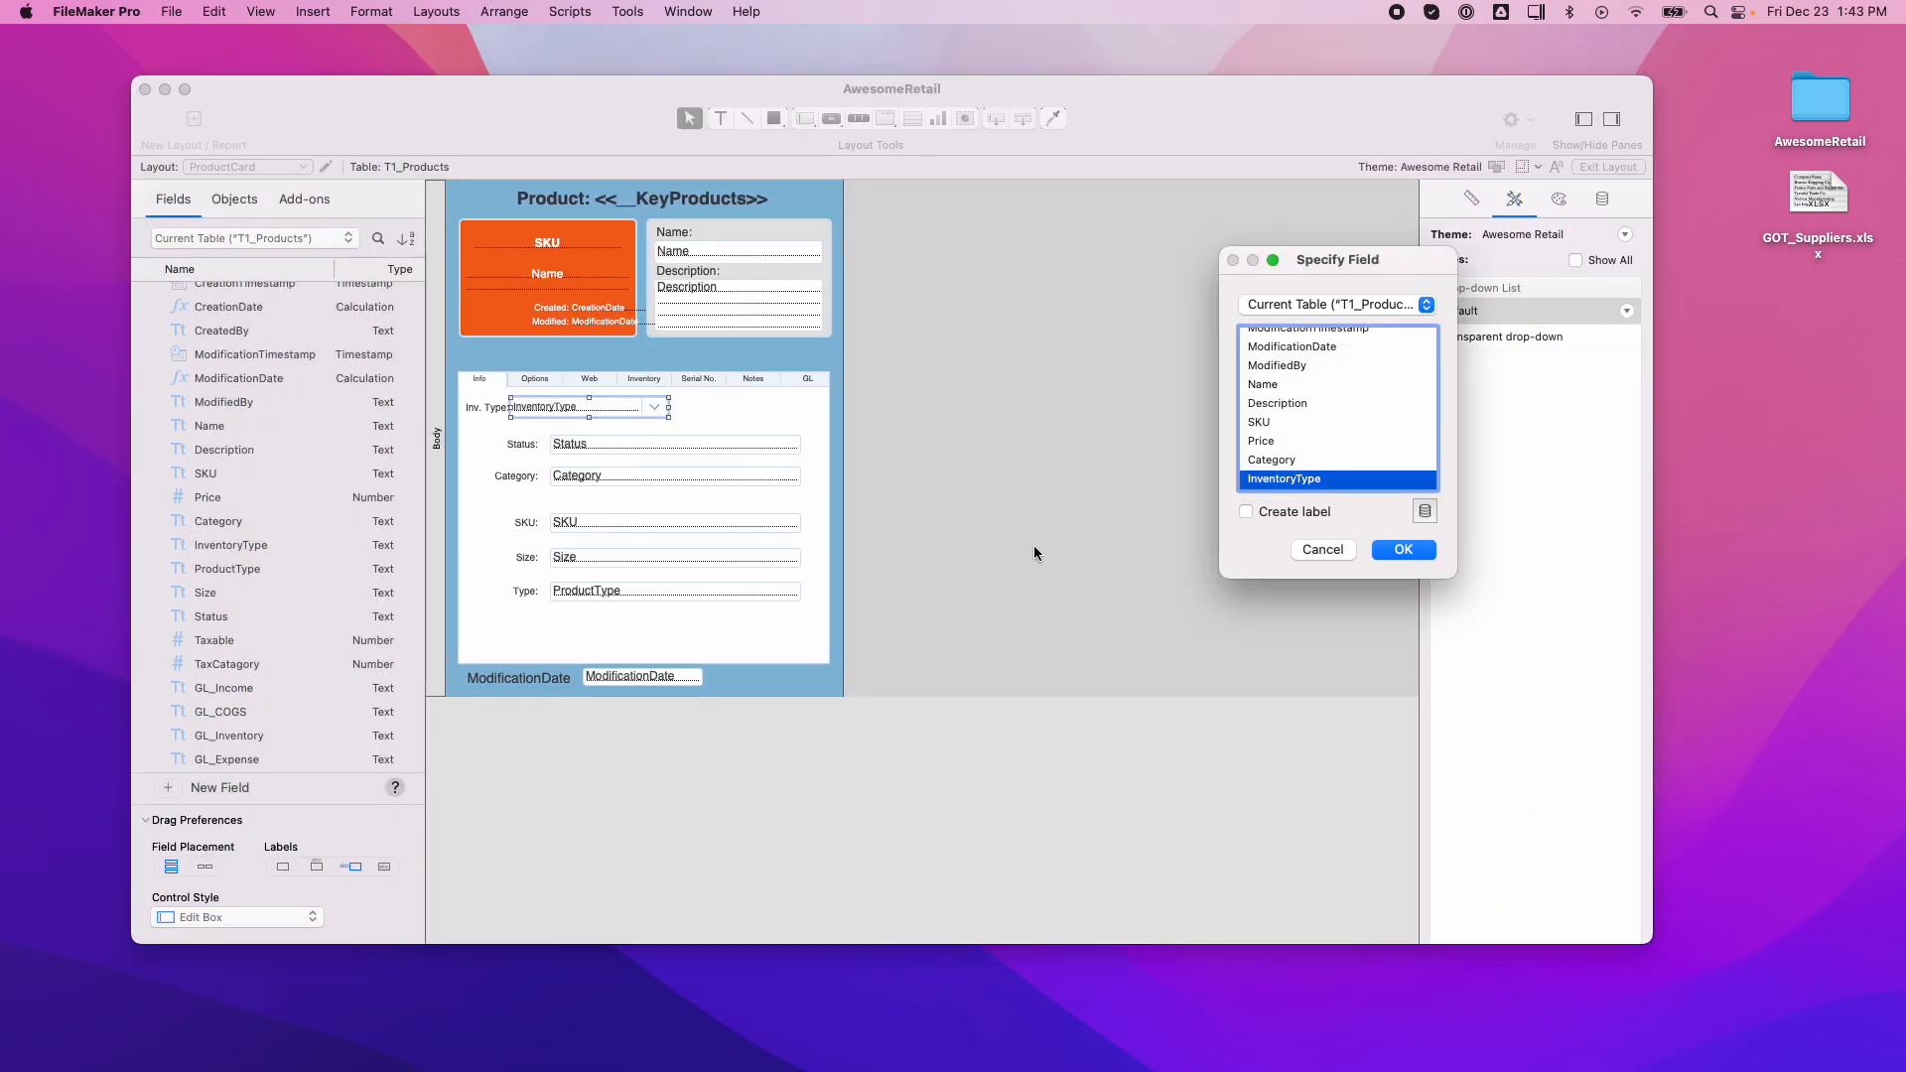
left_click(1317, 549)
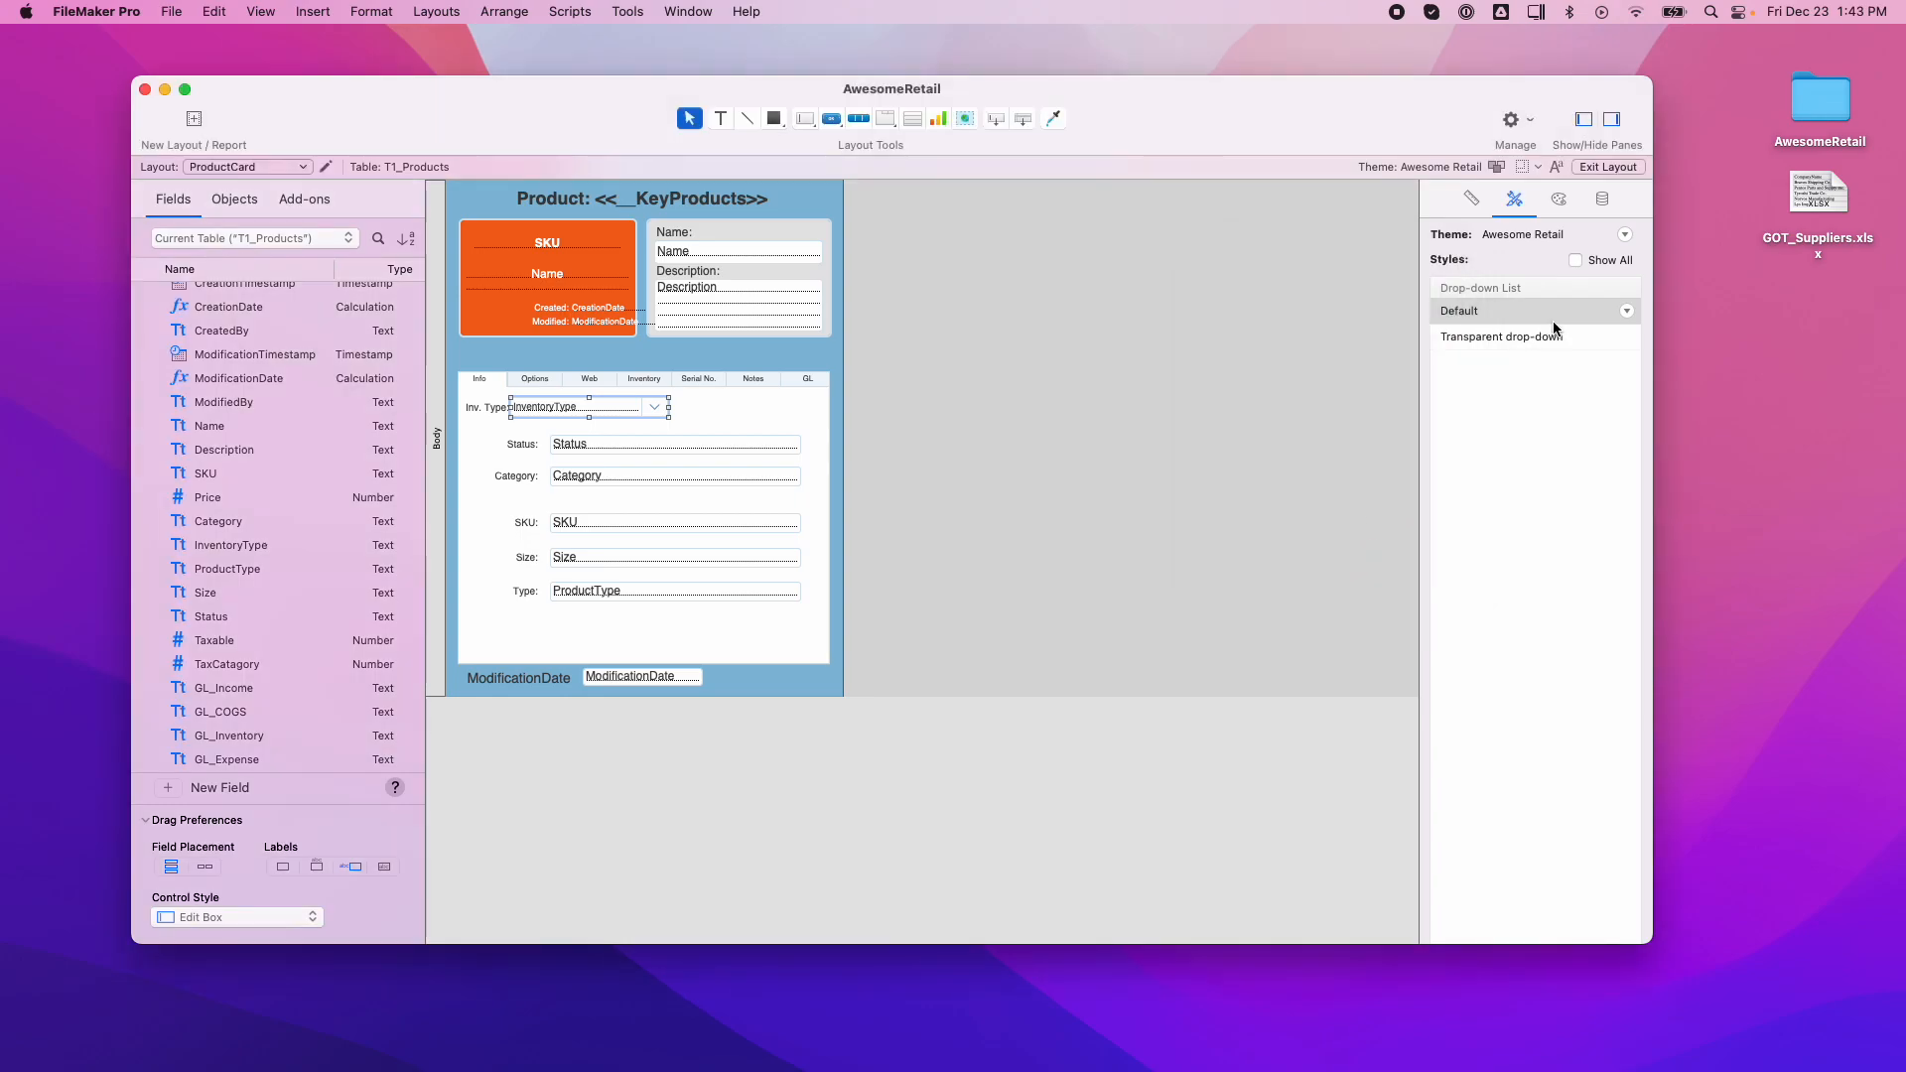
left_click(568, 449)
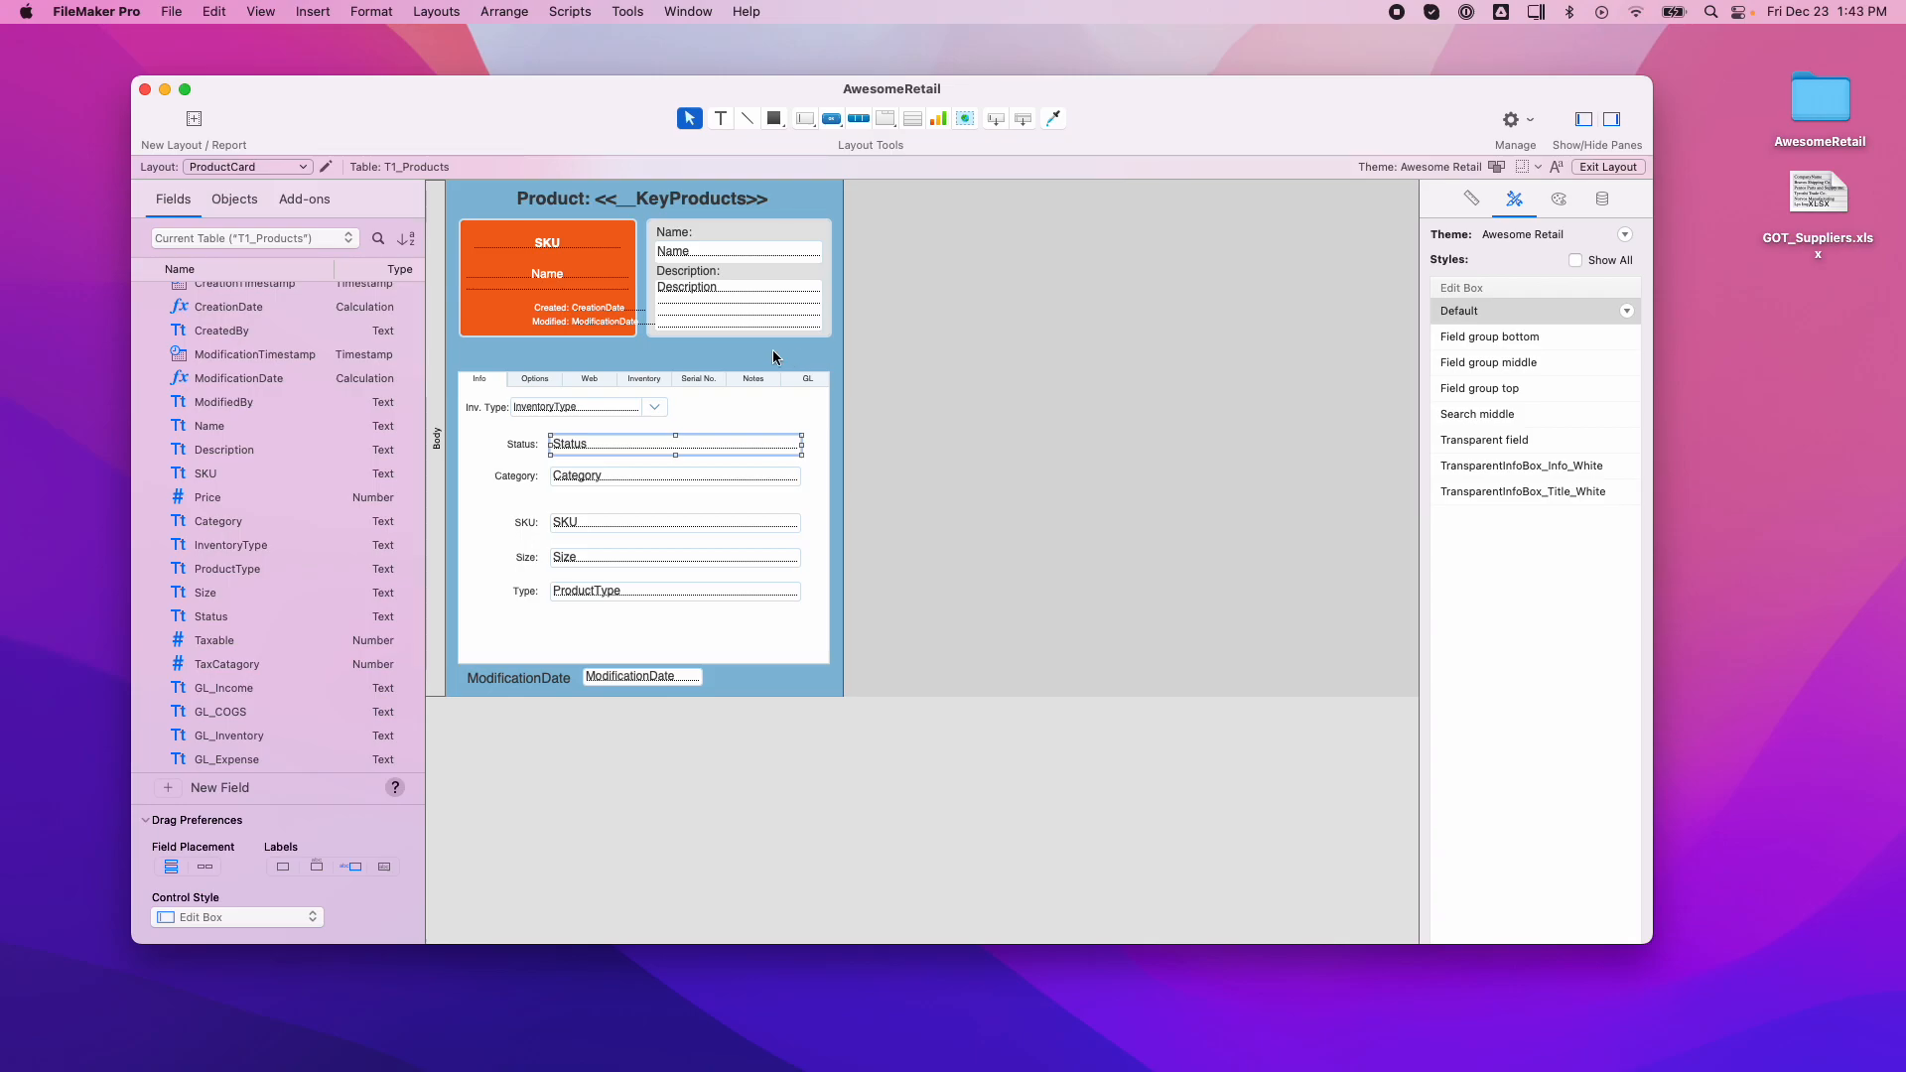
left_click(617, 407)
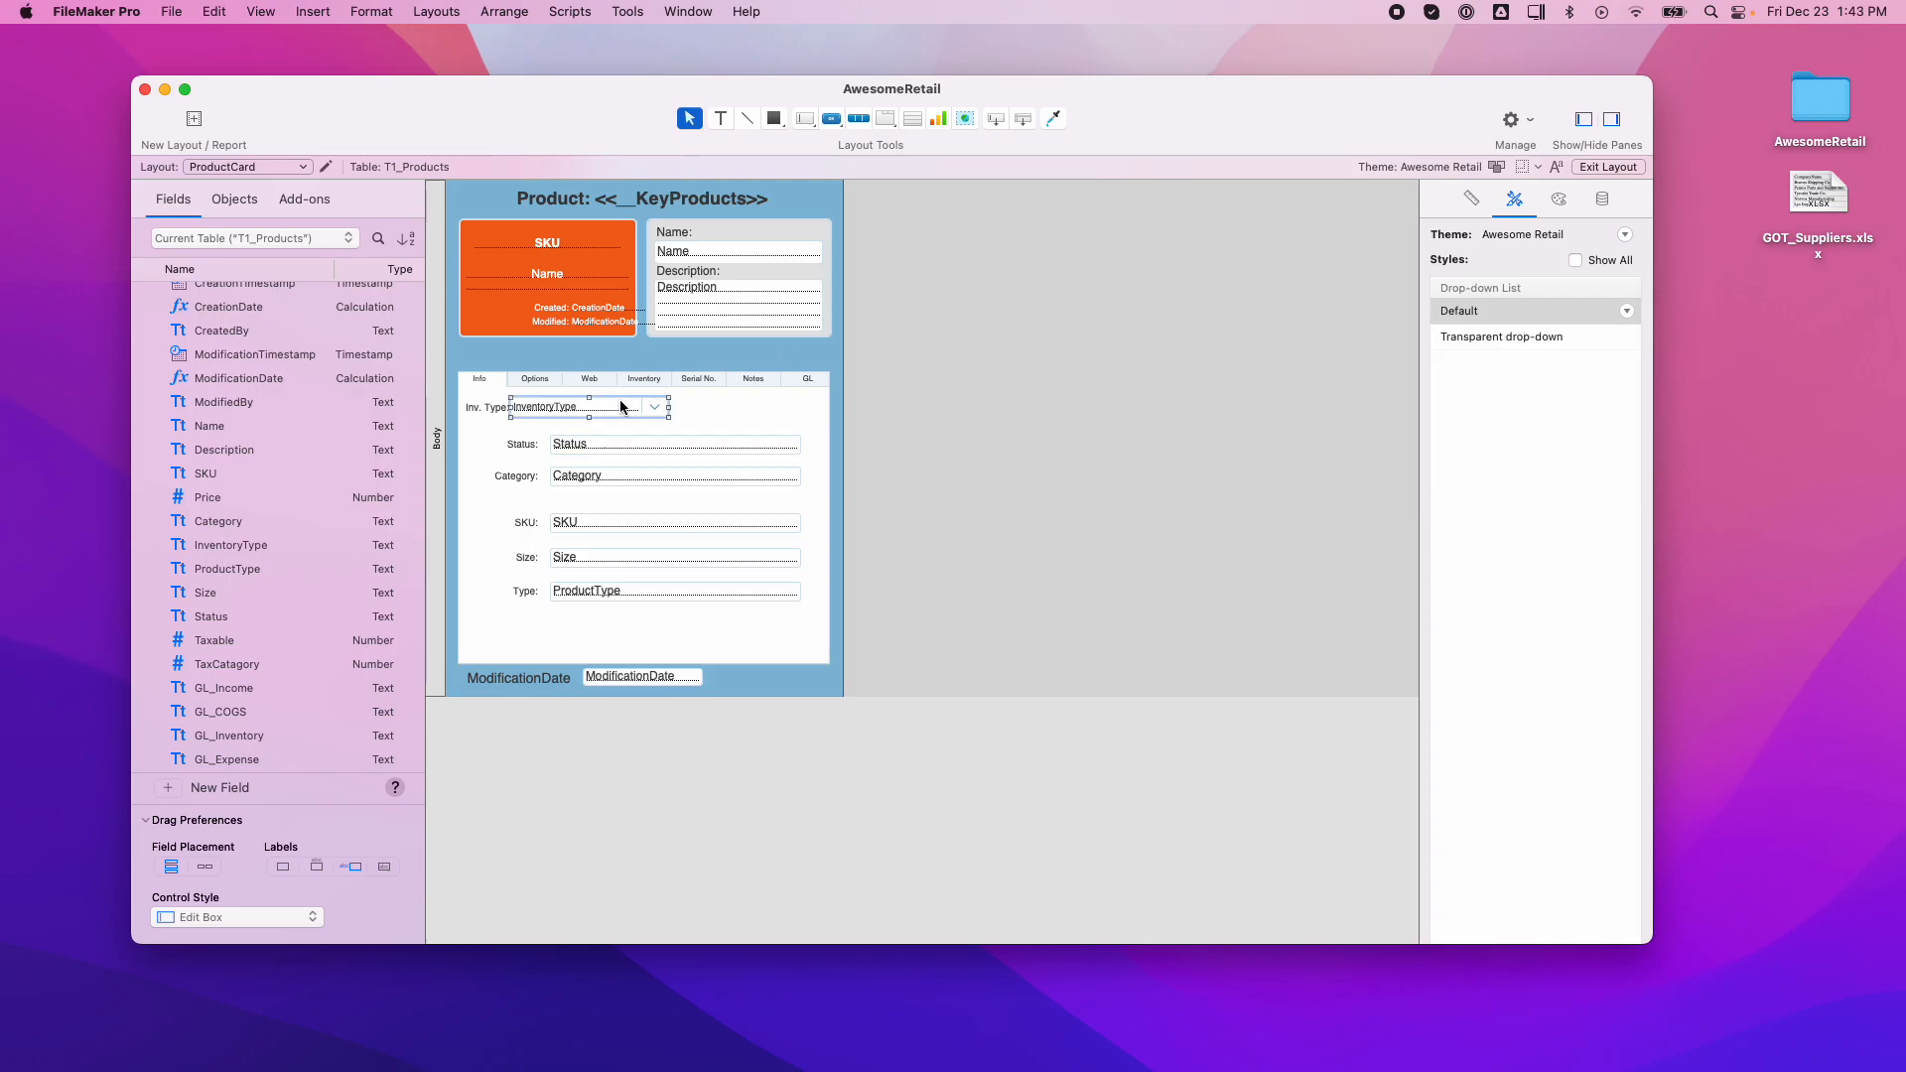
left_click(1598, 201)
left_click(1559, 200)
scroll(1540, 802, "down", 3)
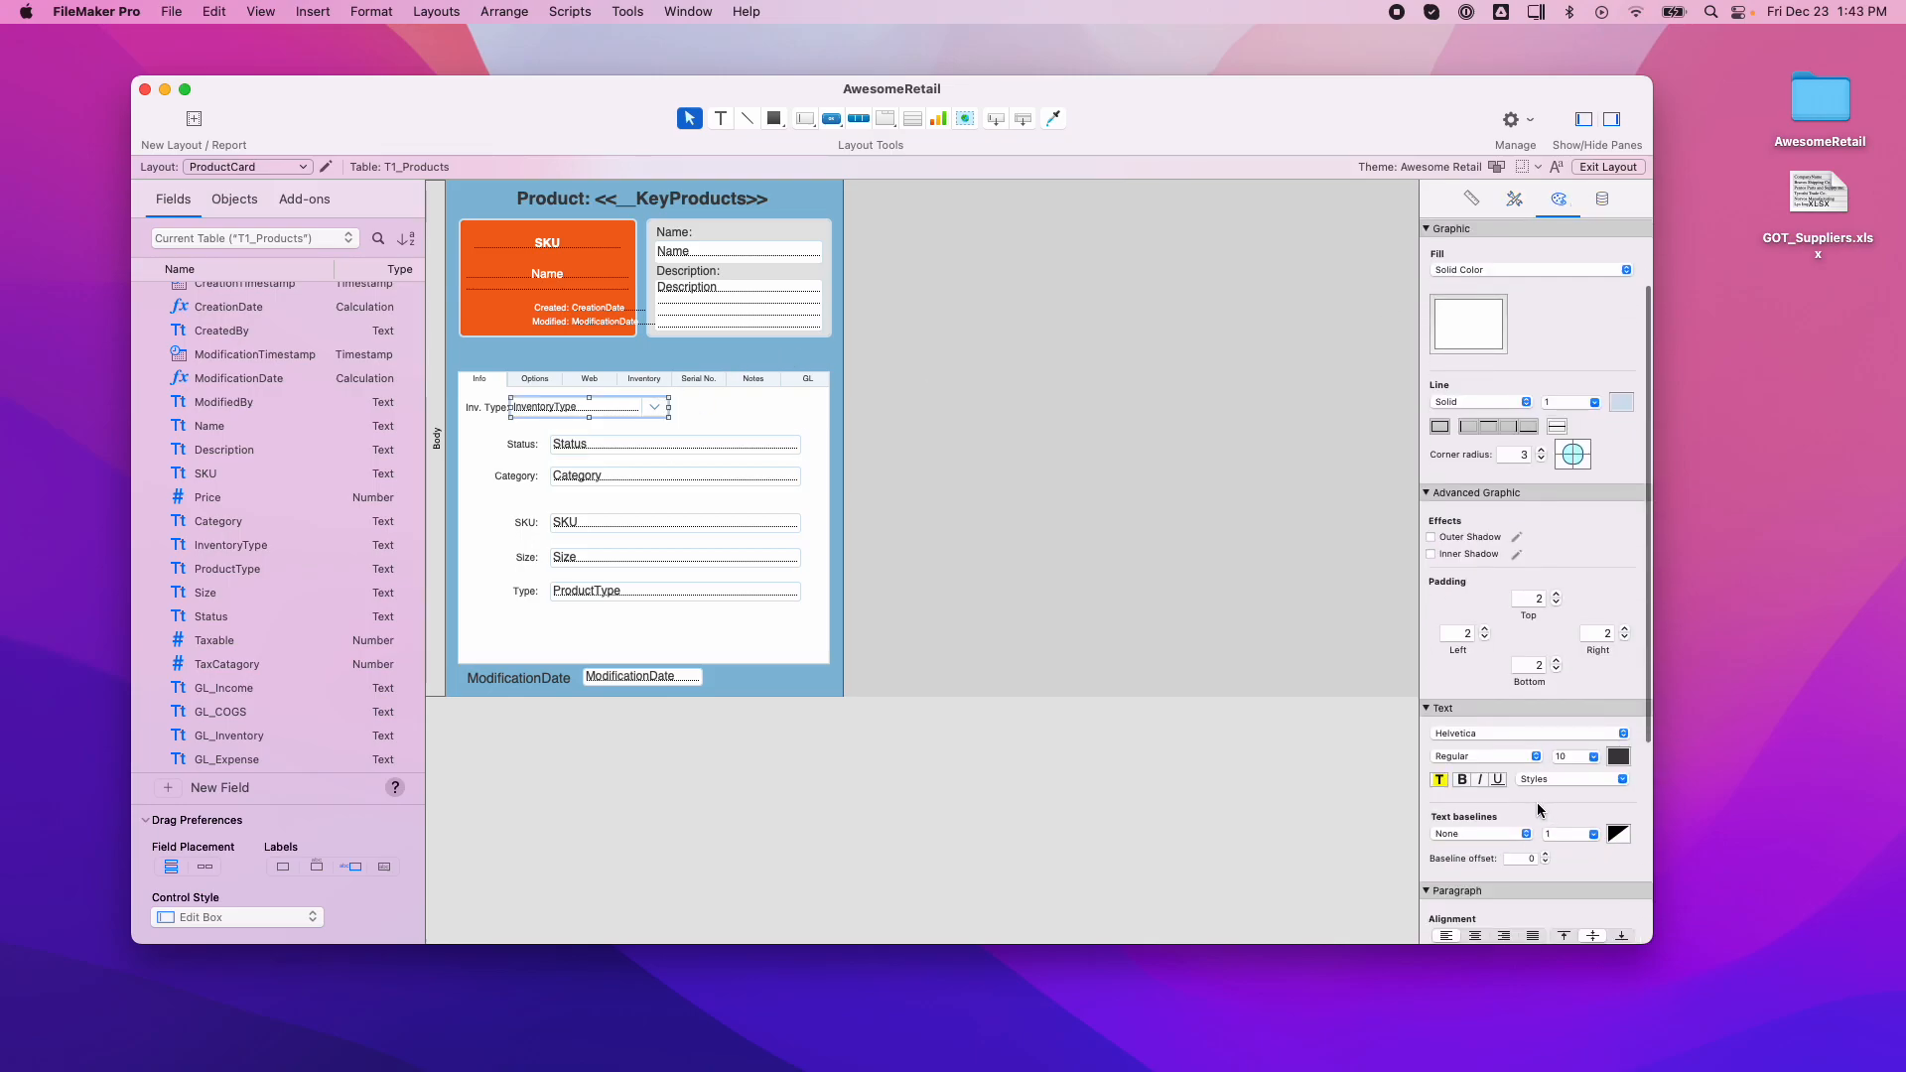
Set the font size of the Status, Category, SKU, Size and ProductType fields to 10.
left_click(606, 444)
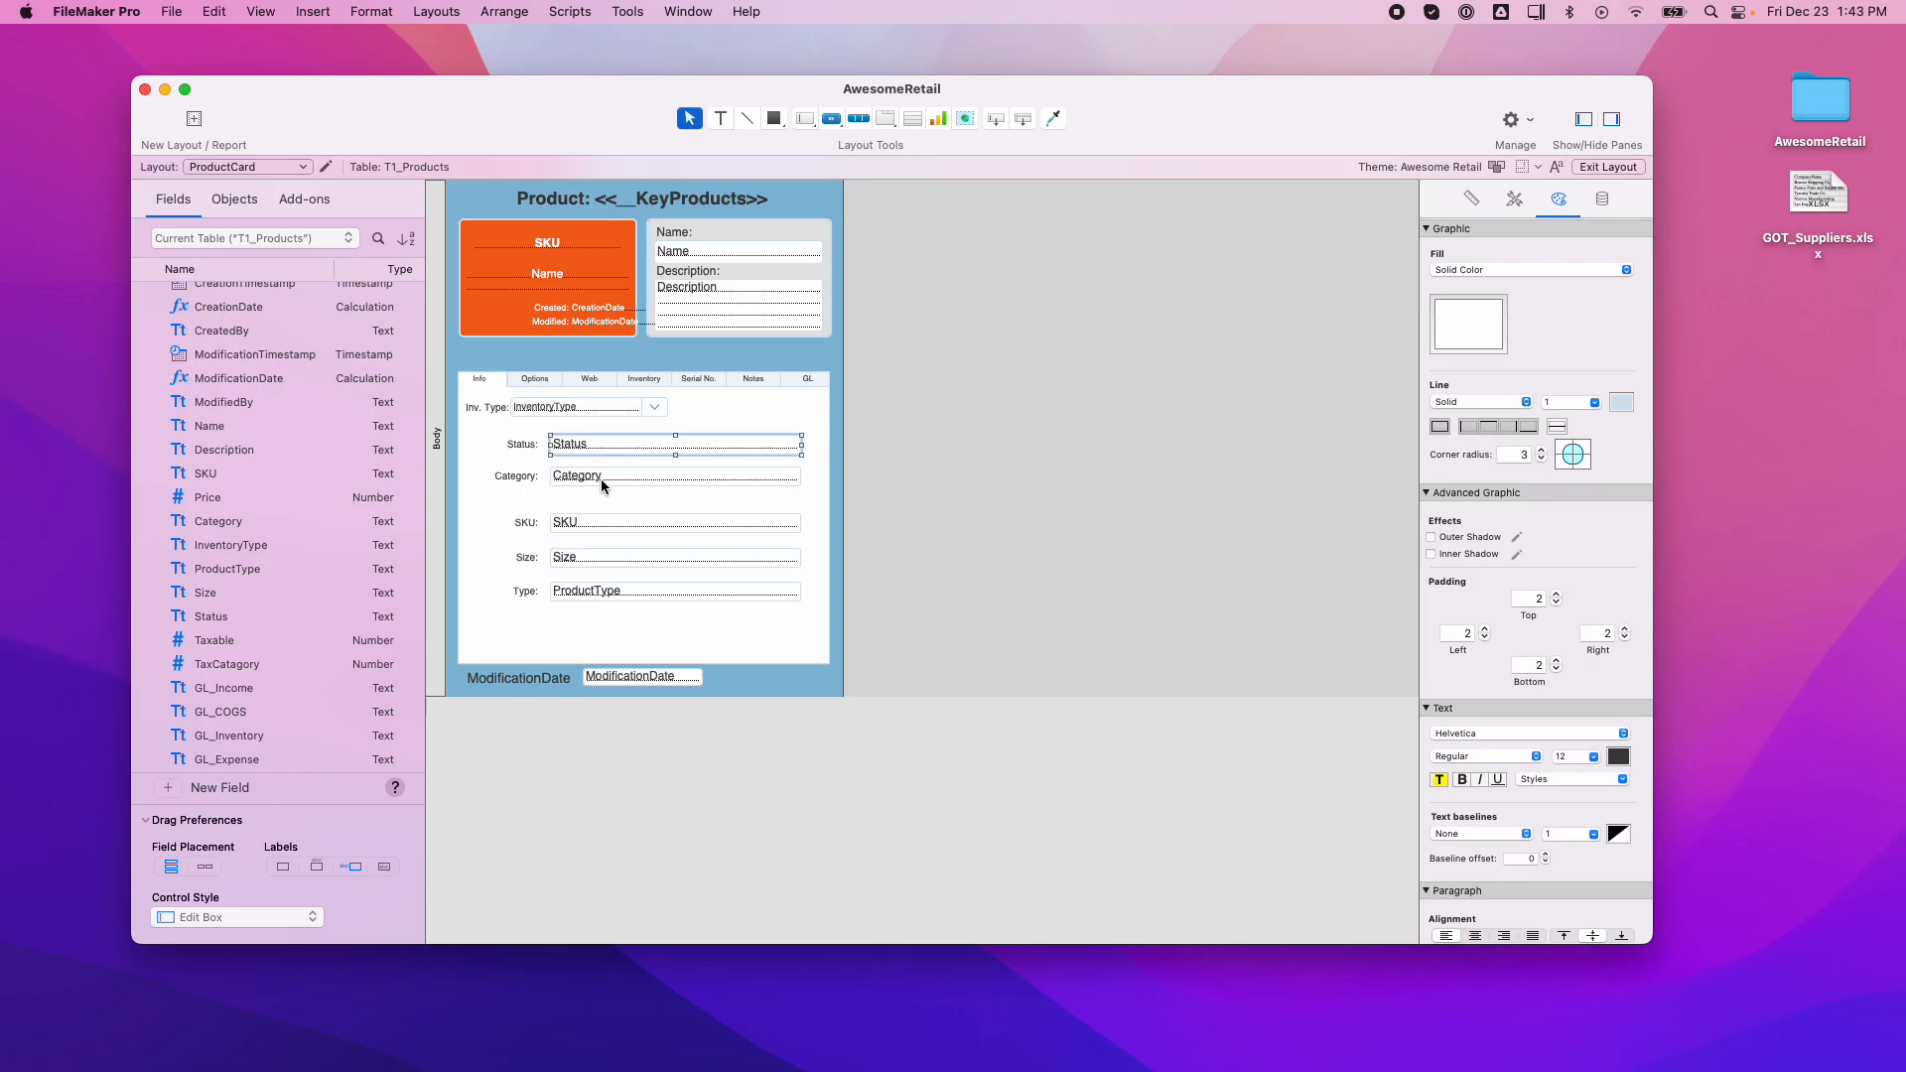
left_click(601, 484, "shift")
left_click(592, 526, "shift")
left_click(587, 558, "shift")
left_click(587, 589, "shift")
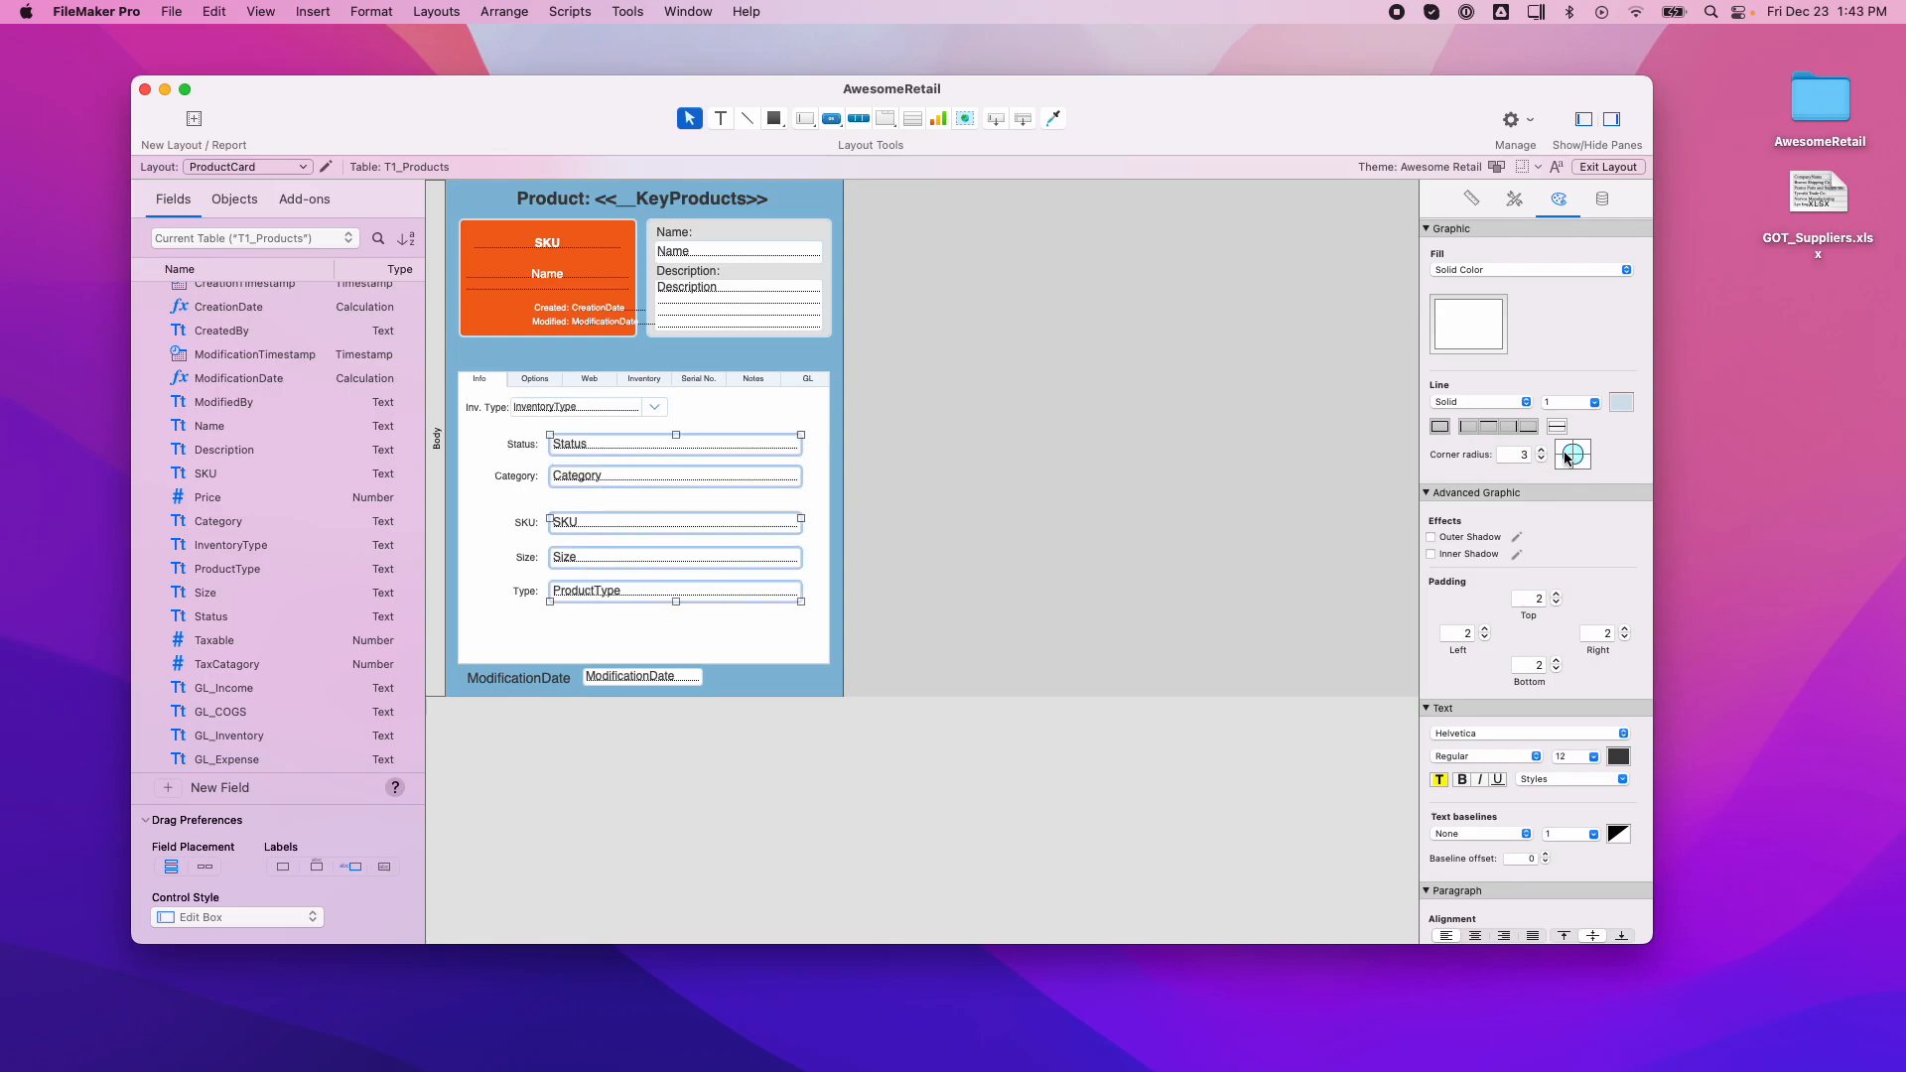
left_click(1595, 757)
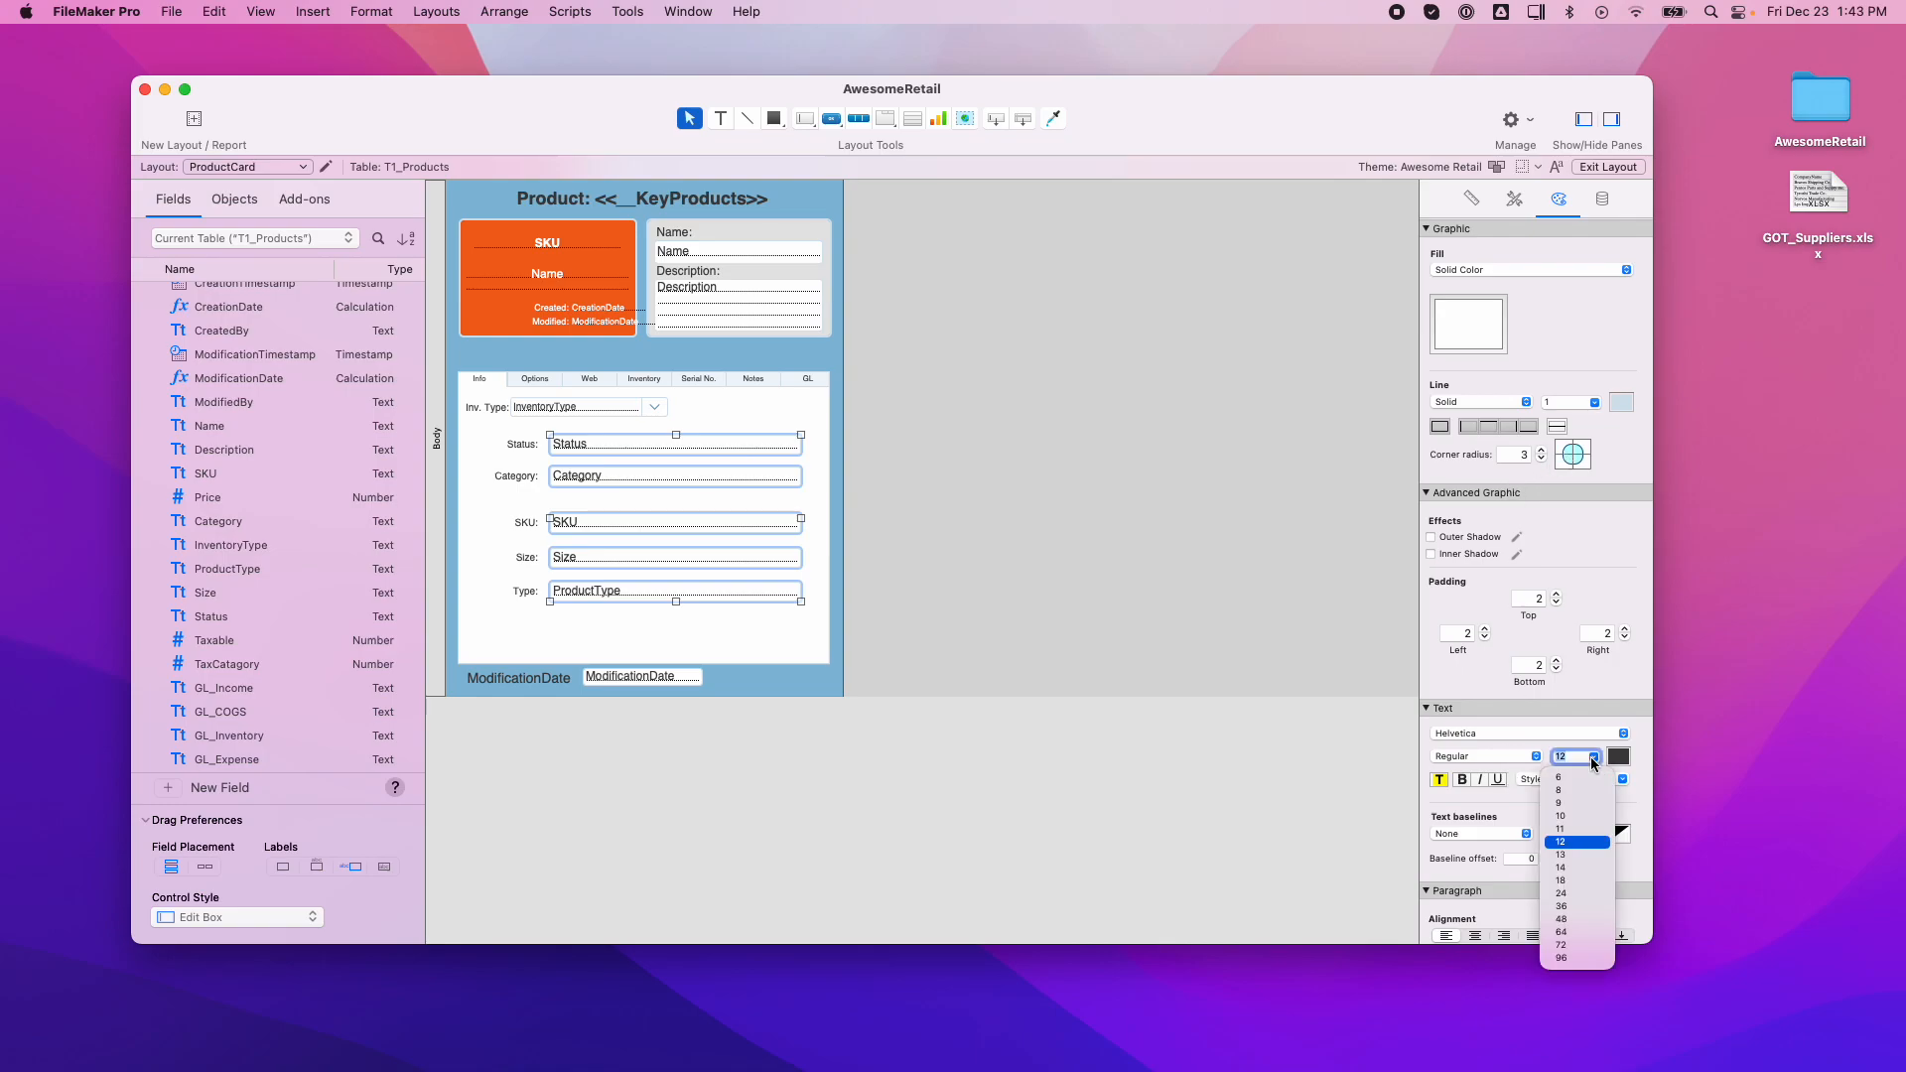
left_click(1581, 816)
Check the style-saving options for the five selected Info tab fields and view them in the record.
scroll(1616, 348, "up", 3)
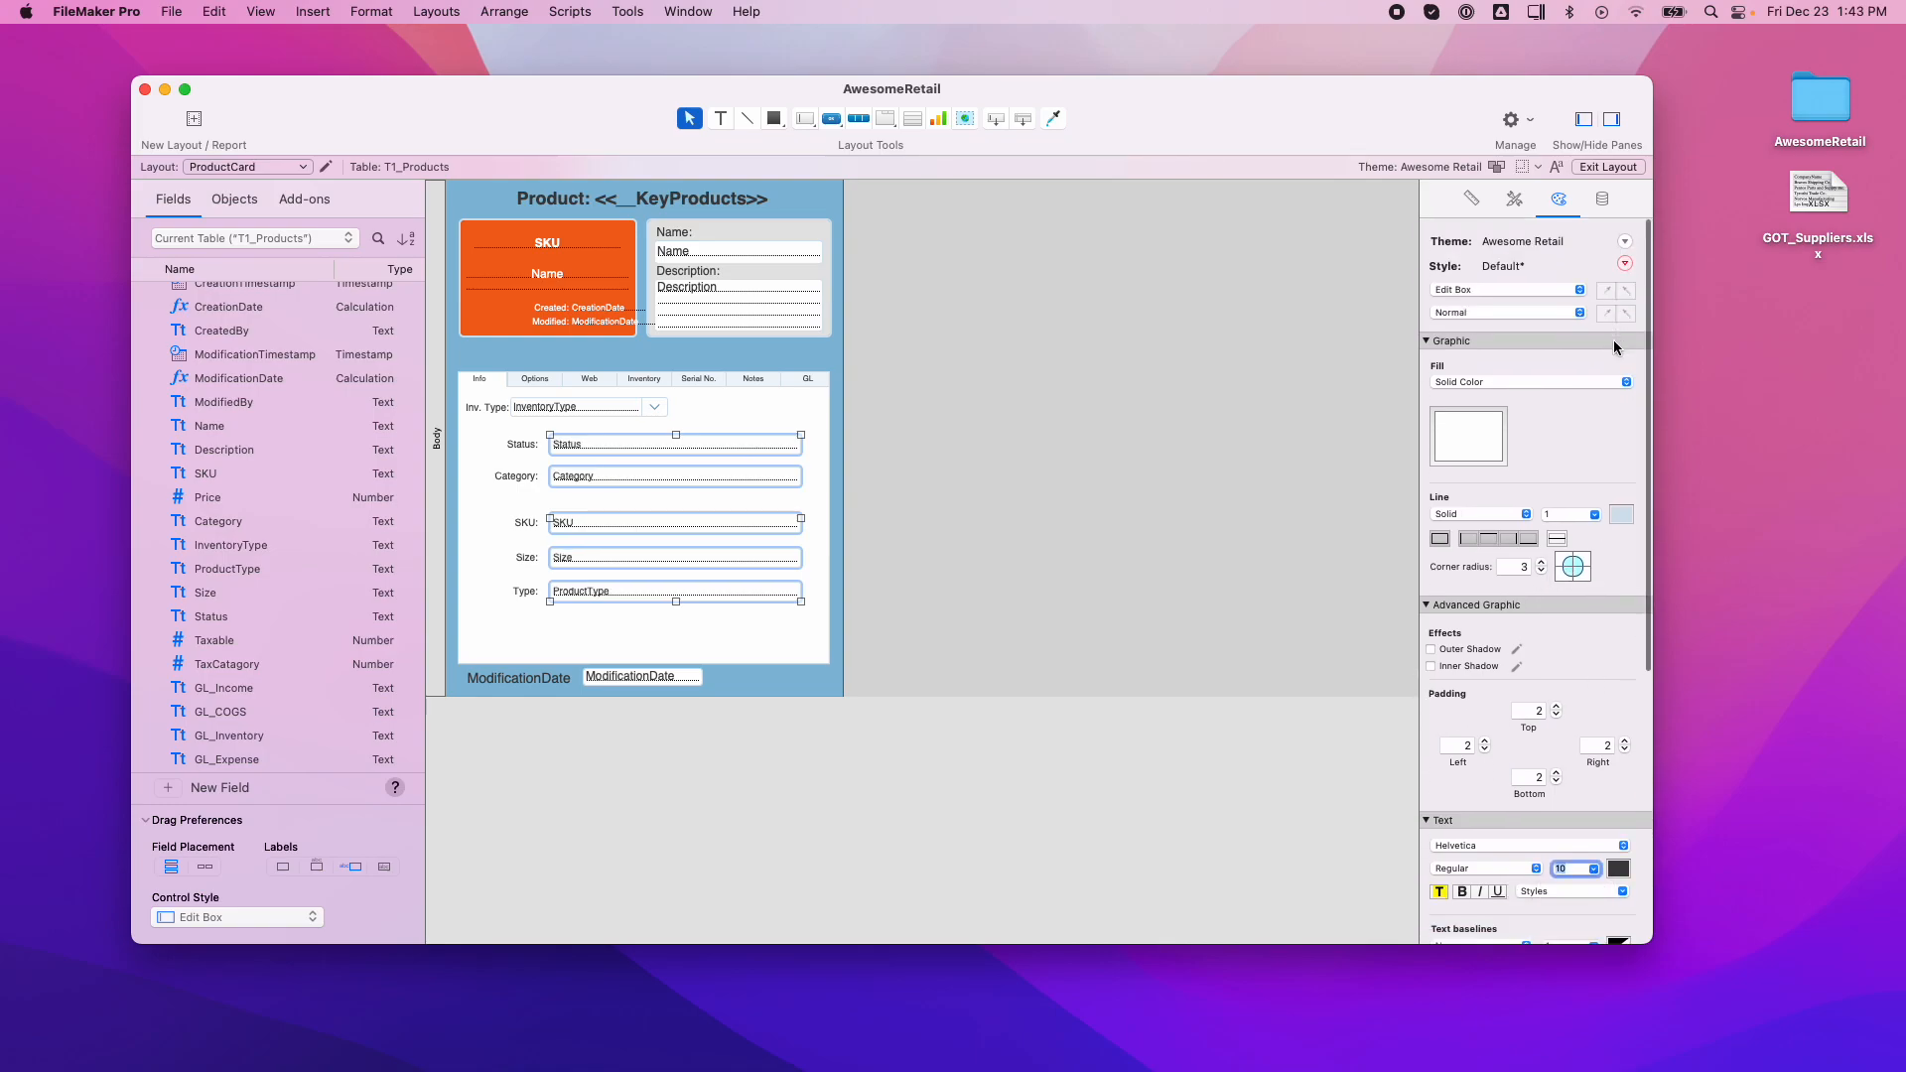
left_click(1625, 257)
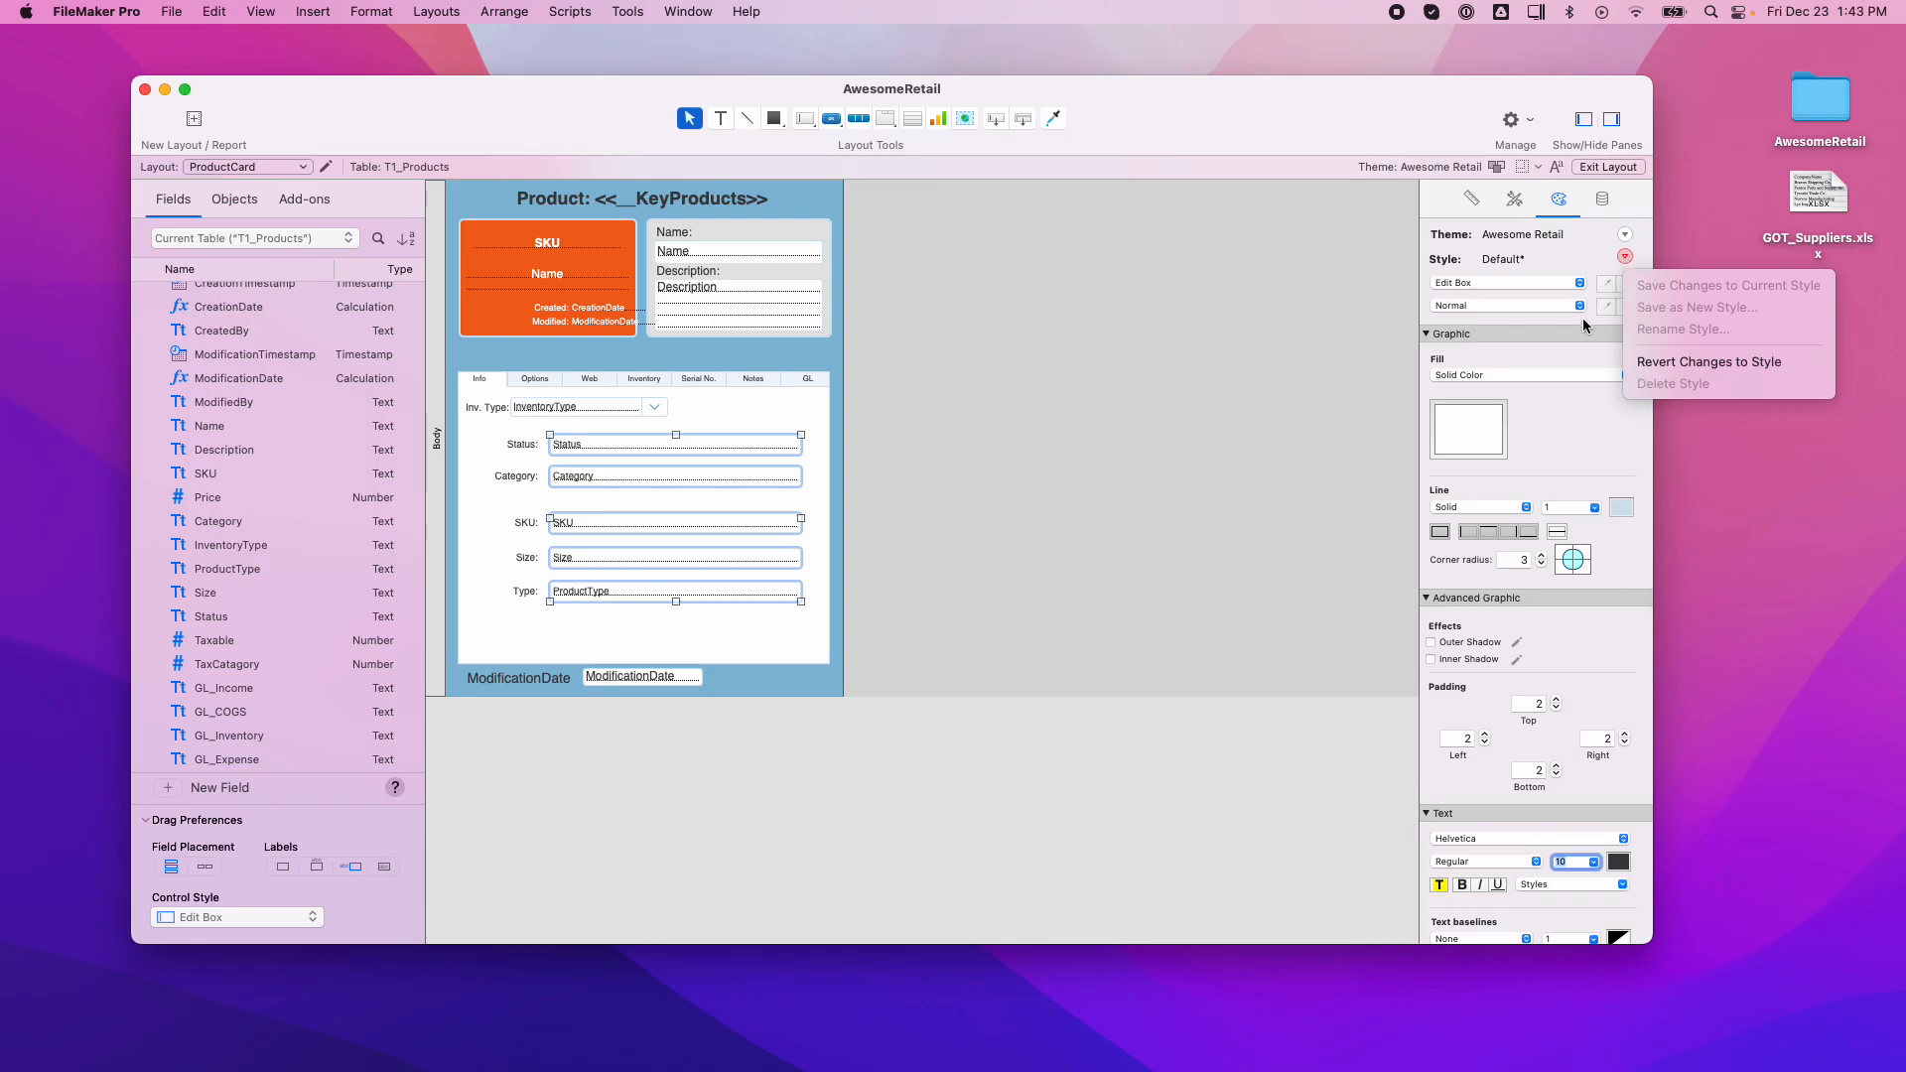
left_click(1536, 361)
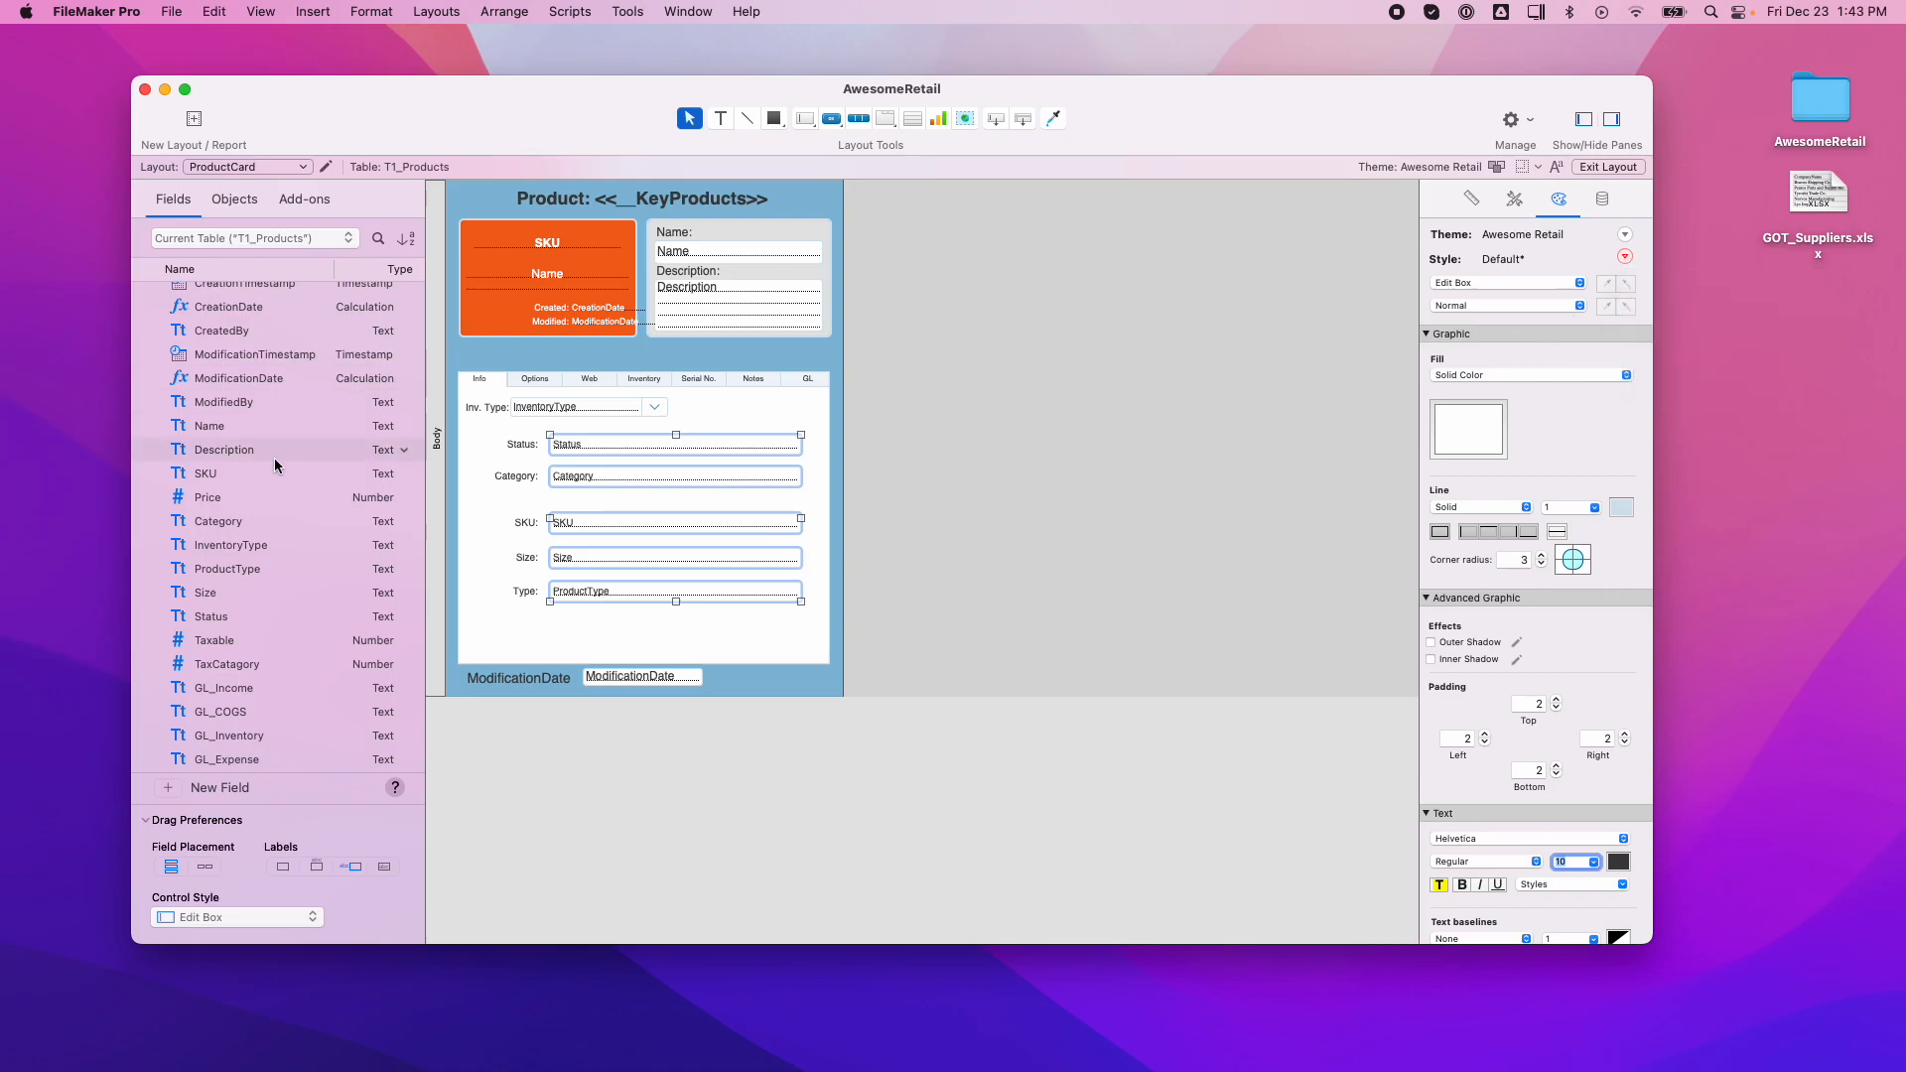
left_click(1624, 167)
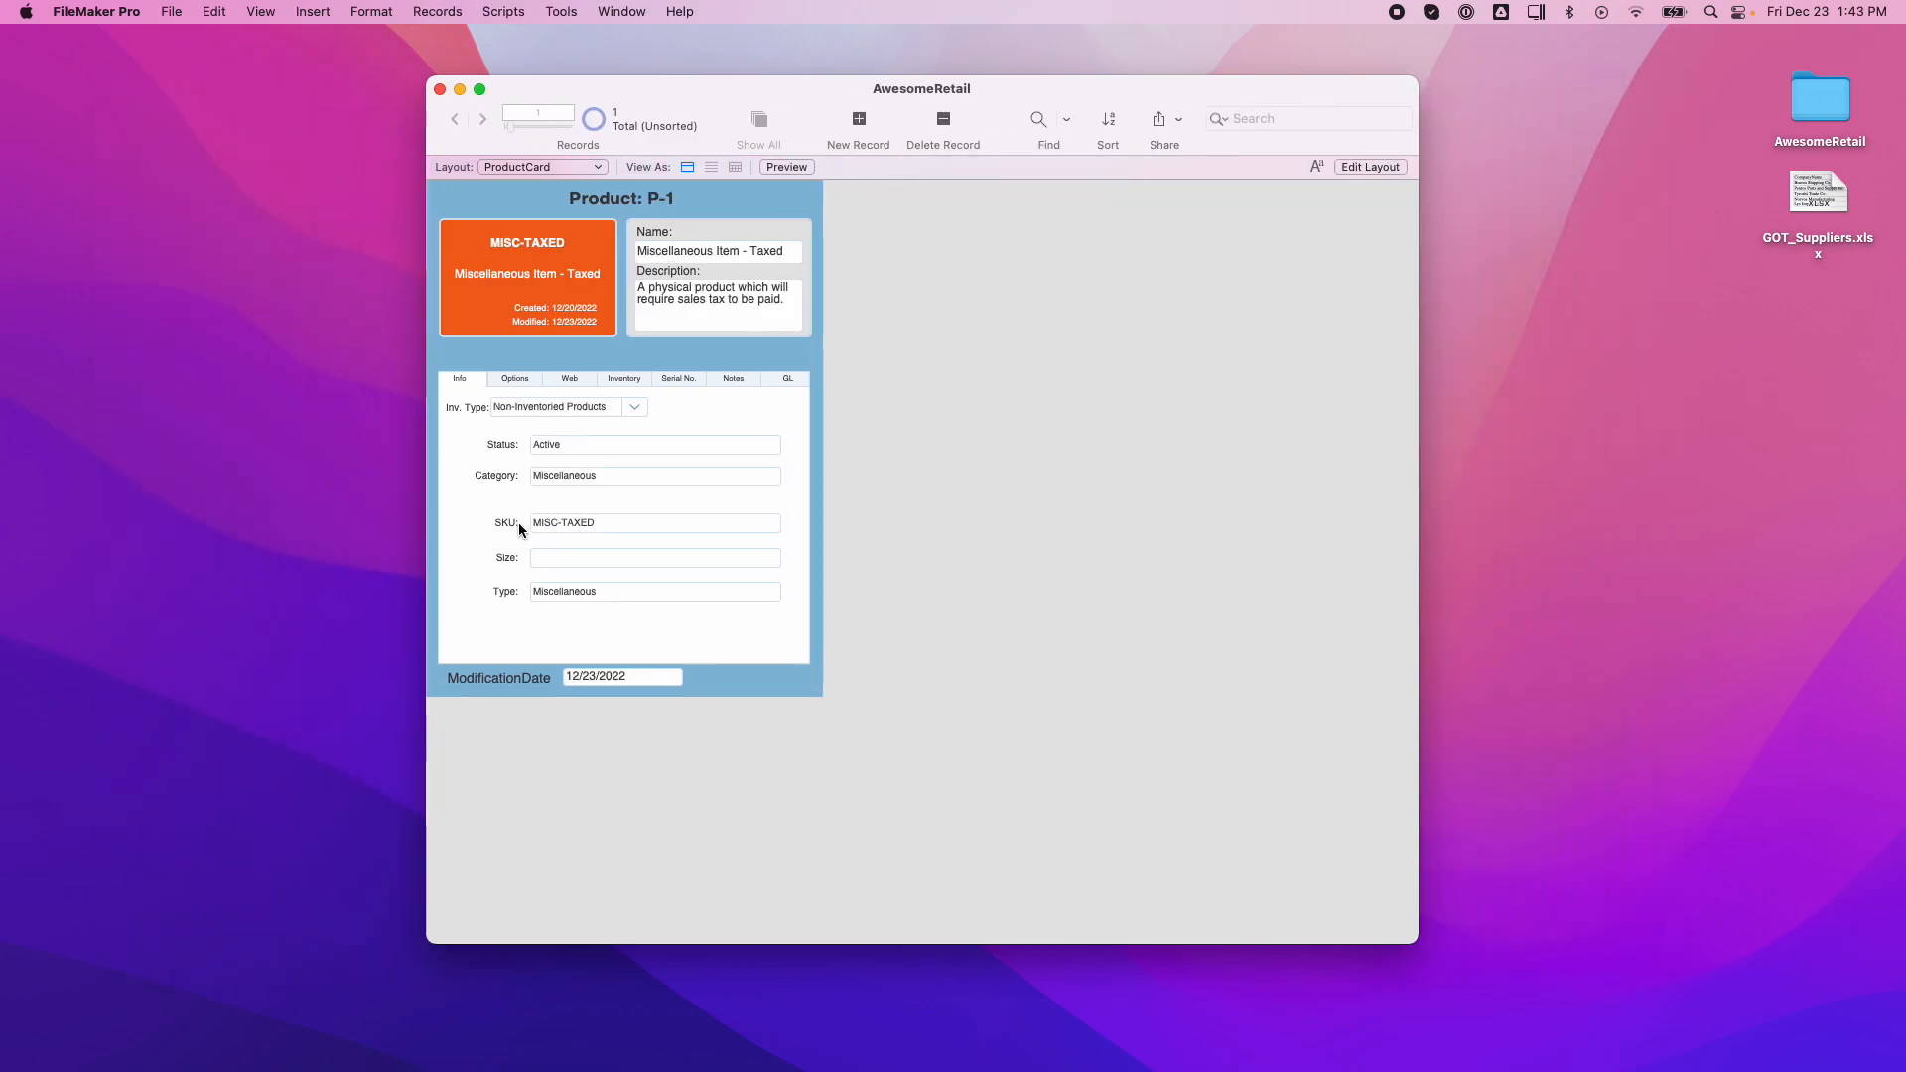
Move the Status, Category, SKU, Size and Type labels up against their fields and check them in the record.
left_click(1369, 167)
left_click(519, 447)
left_click_drag(519, 450, 539, 596)
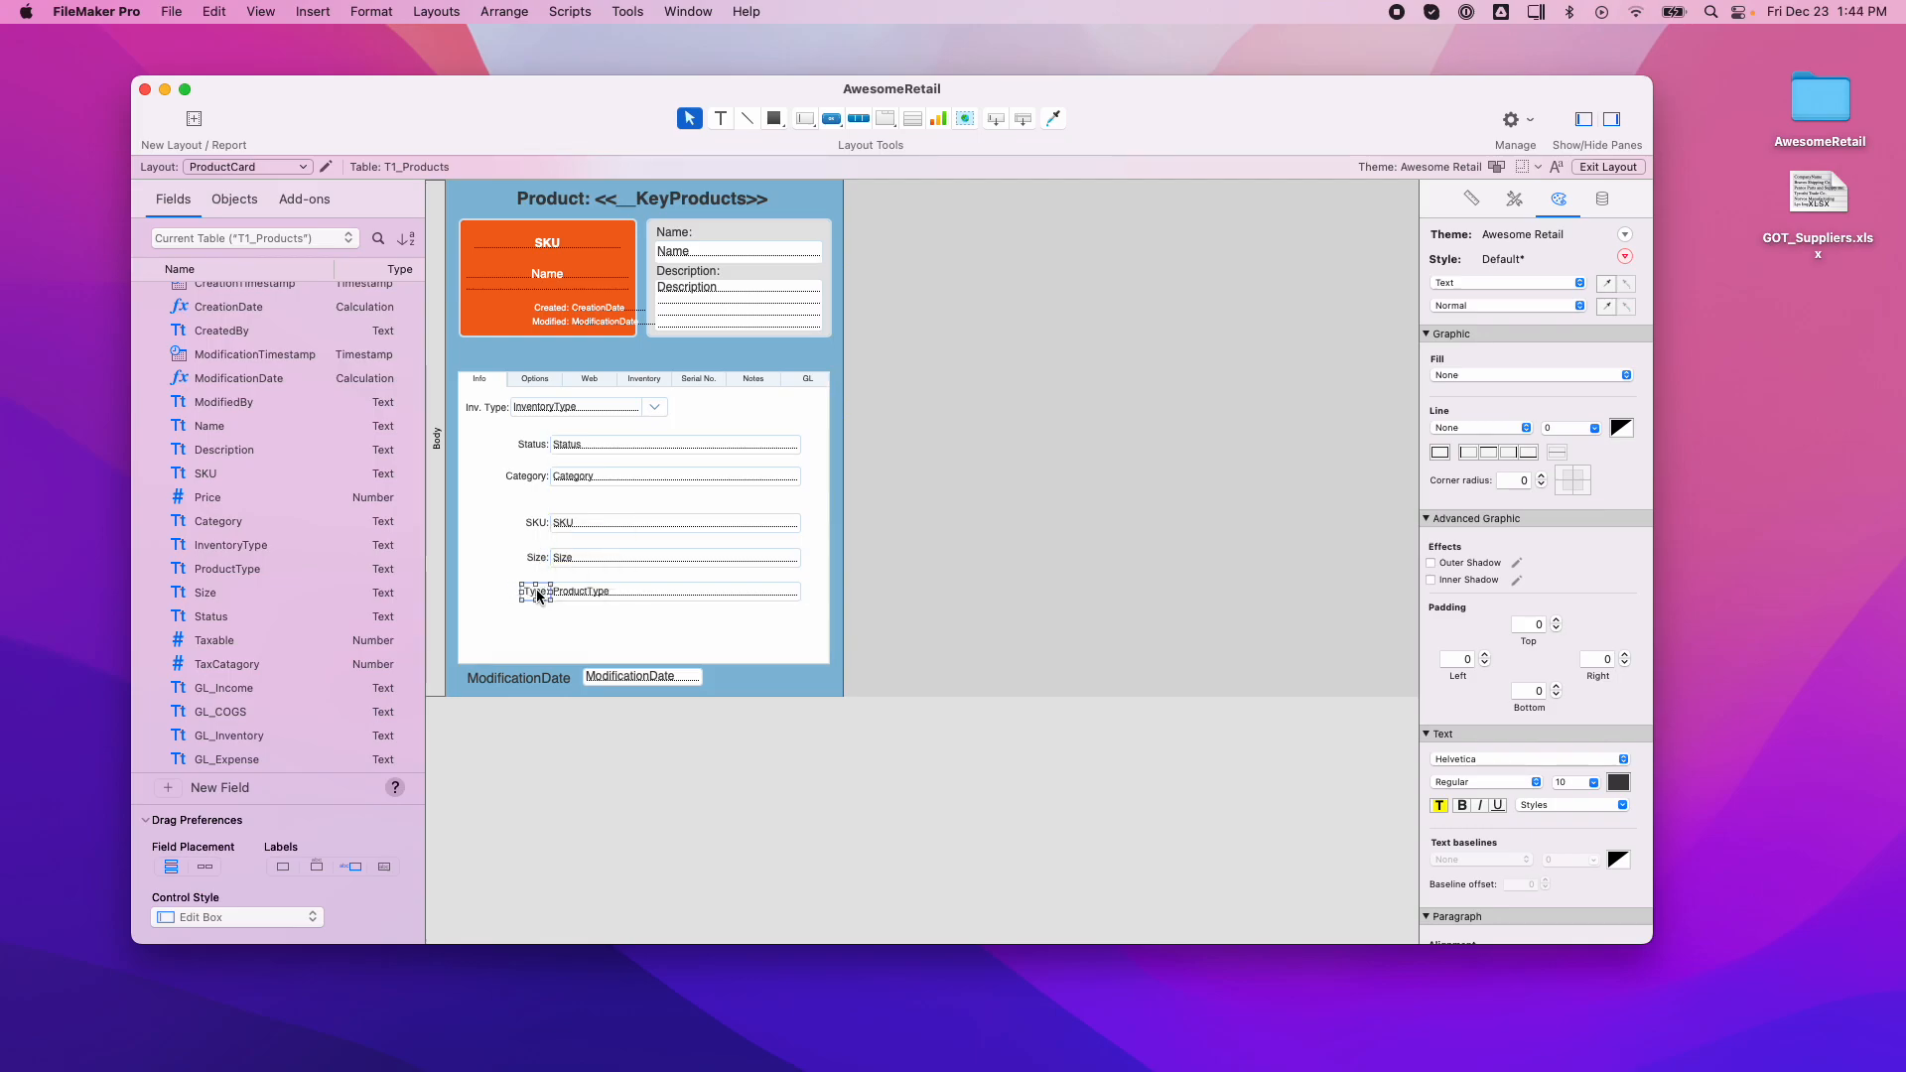
left_click(1609, 166)
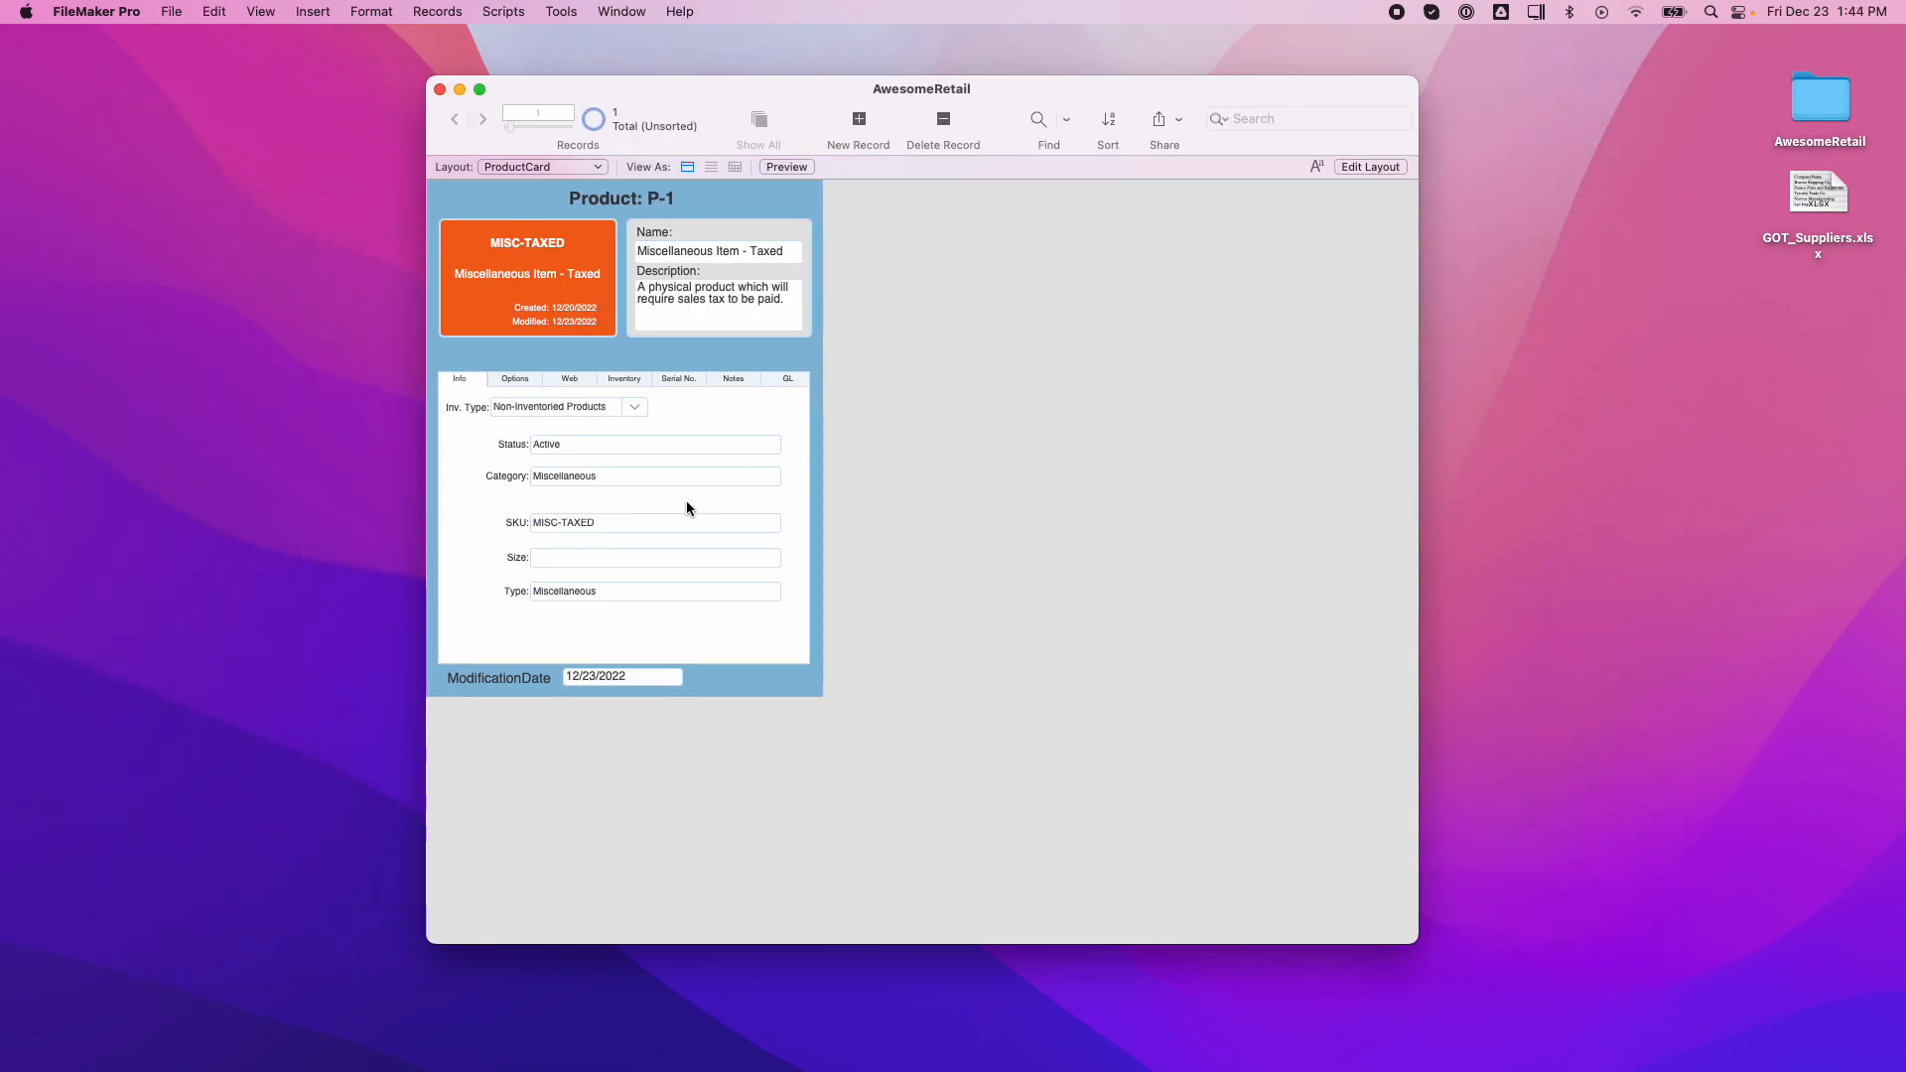
Shorten the Status field and place it with its label beside the InventoryType drop-down in the Info tab's first row.
left_click(1370, 167)
left_click(719, 447)
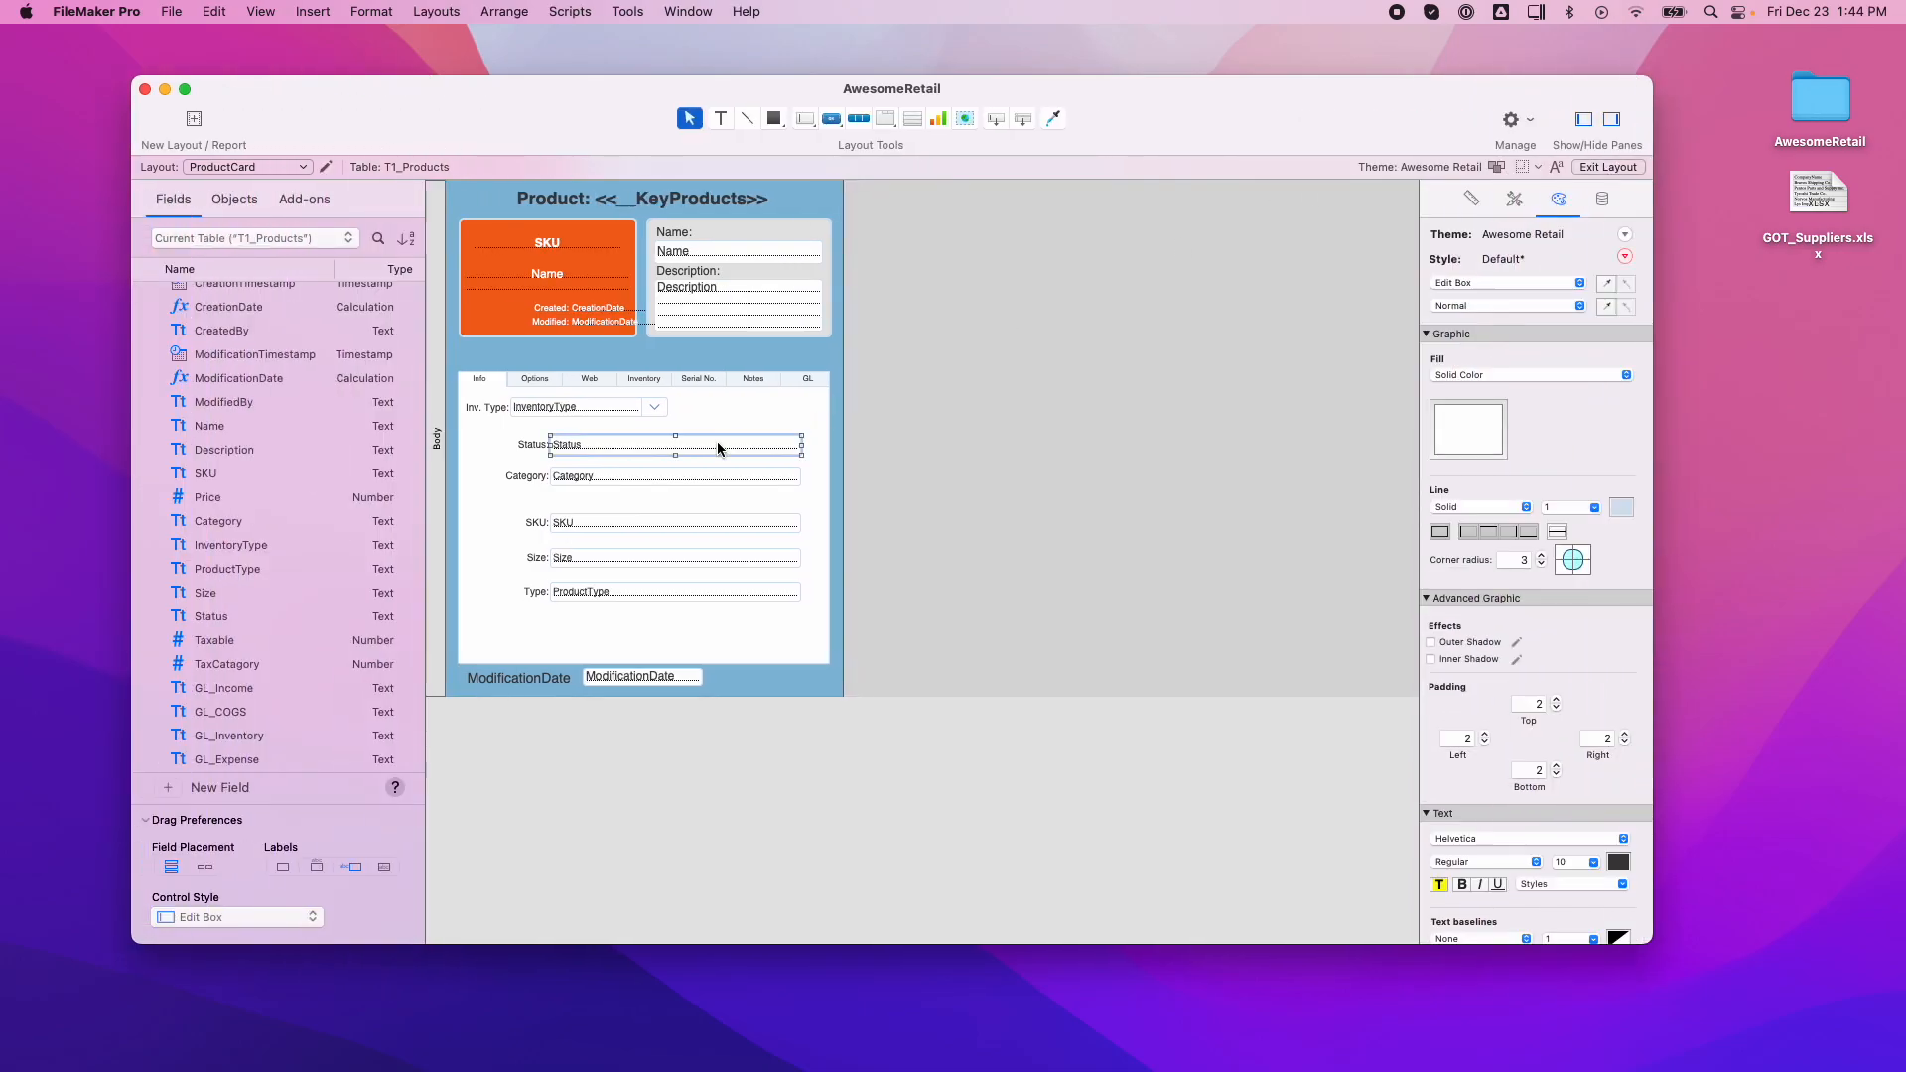
left_click_drag(797, 445, 692, 445)
key("super+z")
left_click_drag(801, 445, 751, 417)
left_click(533, 444, "shift")
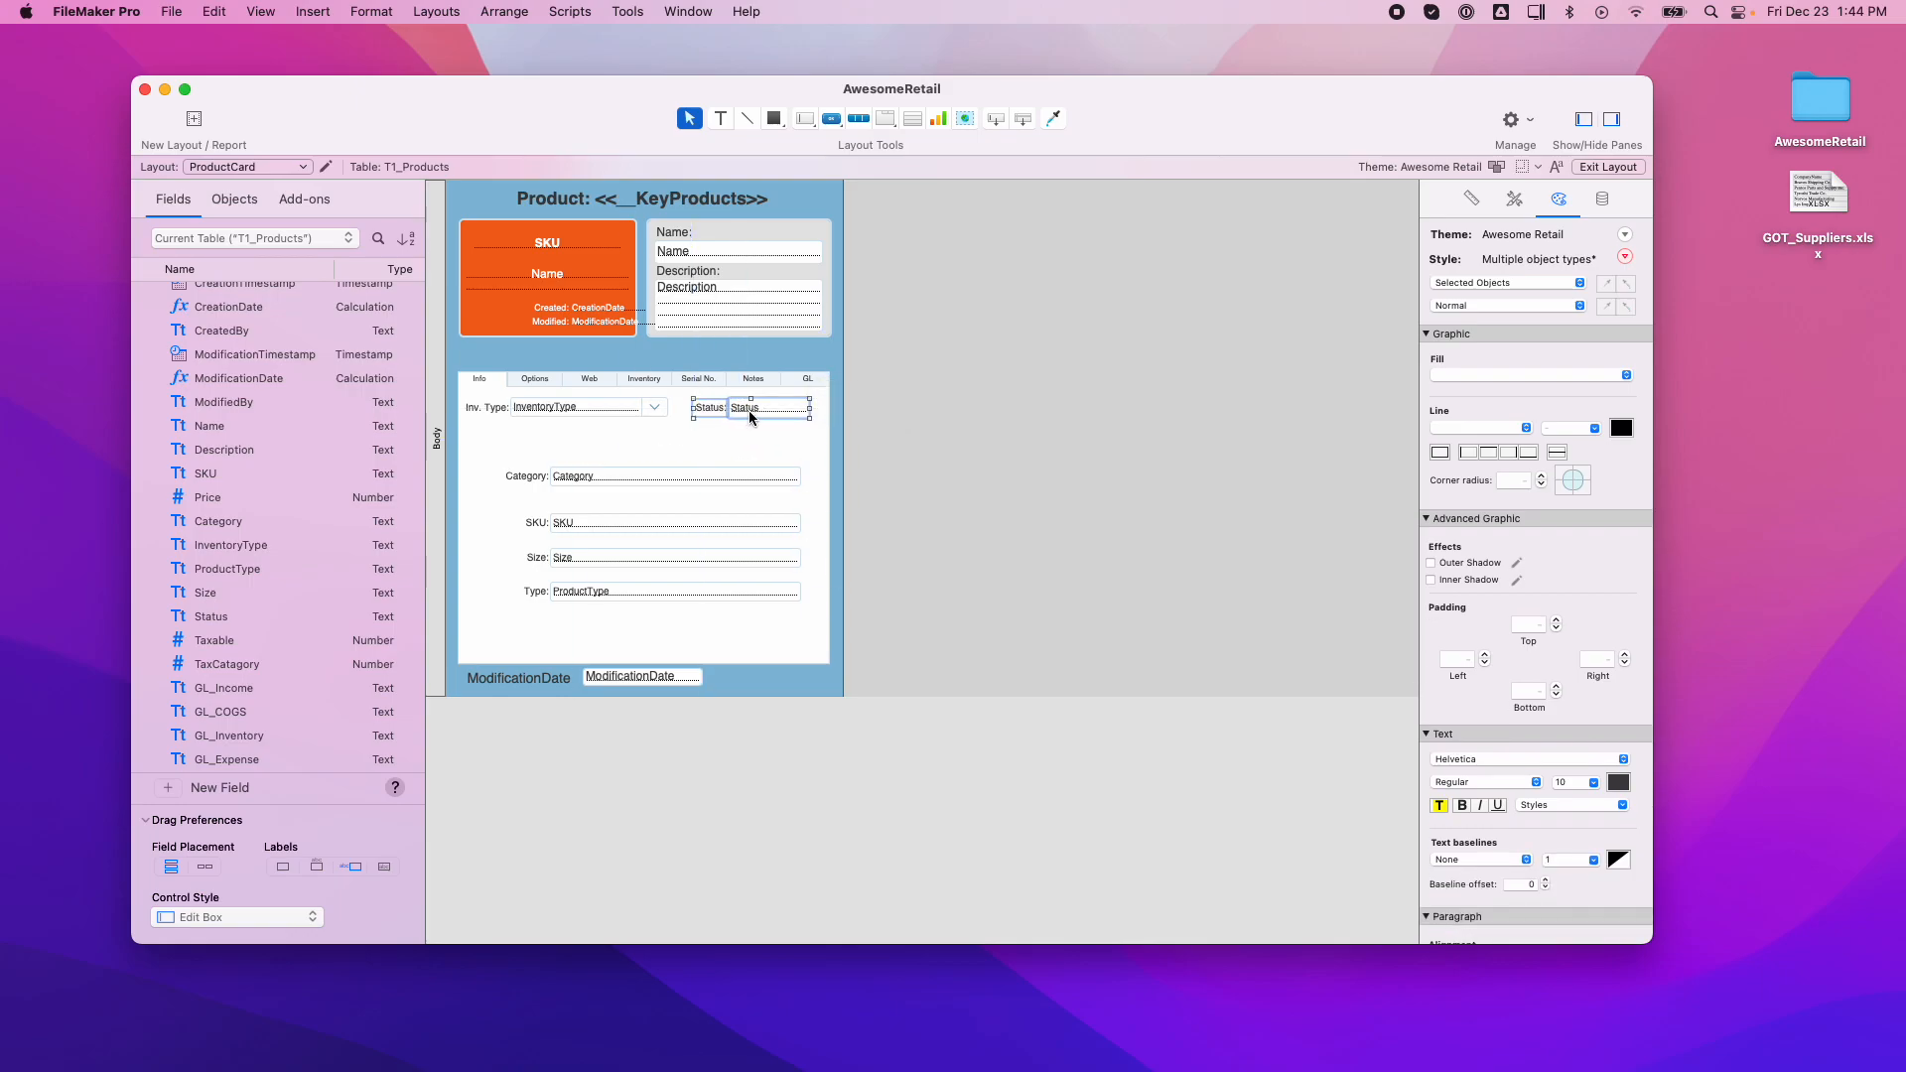
Move the Category label and field directly below the InventoryType row and narrow them to end level with the drop-down.
left_click(590, 477)
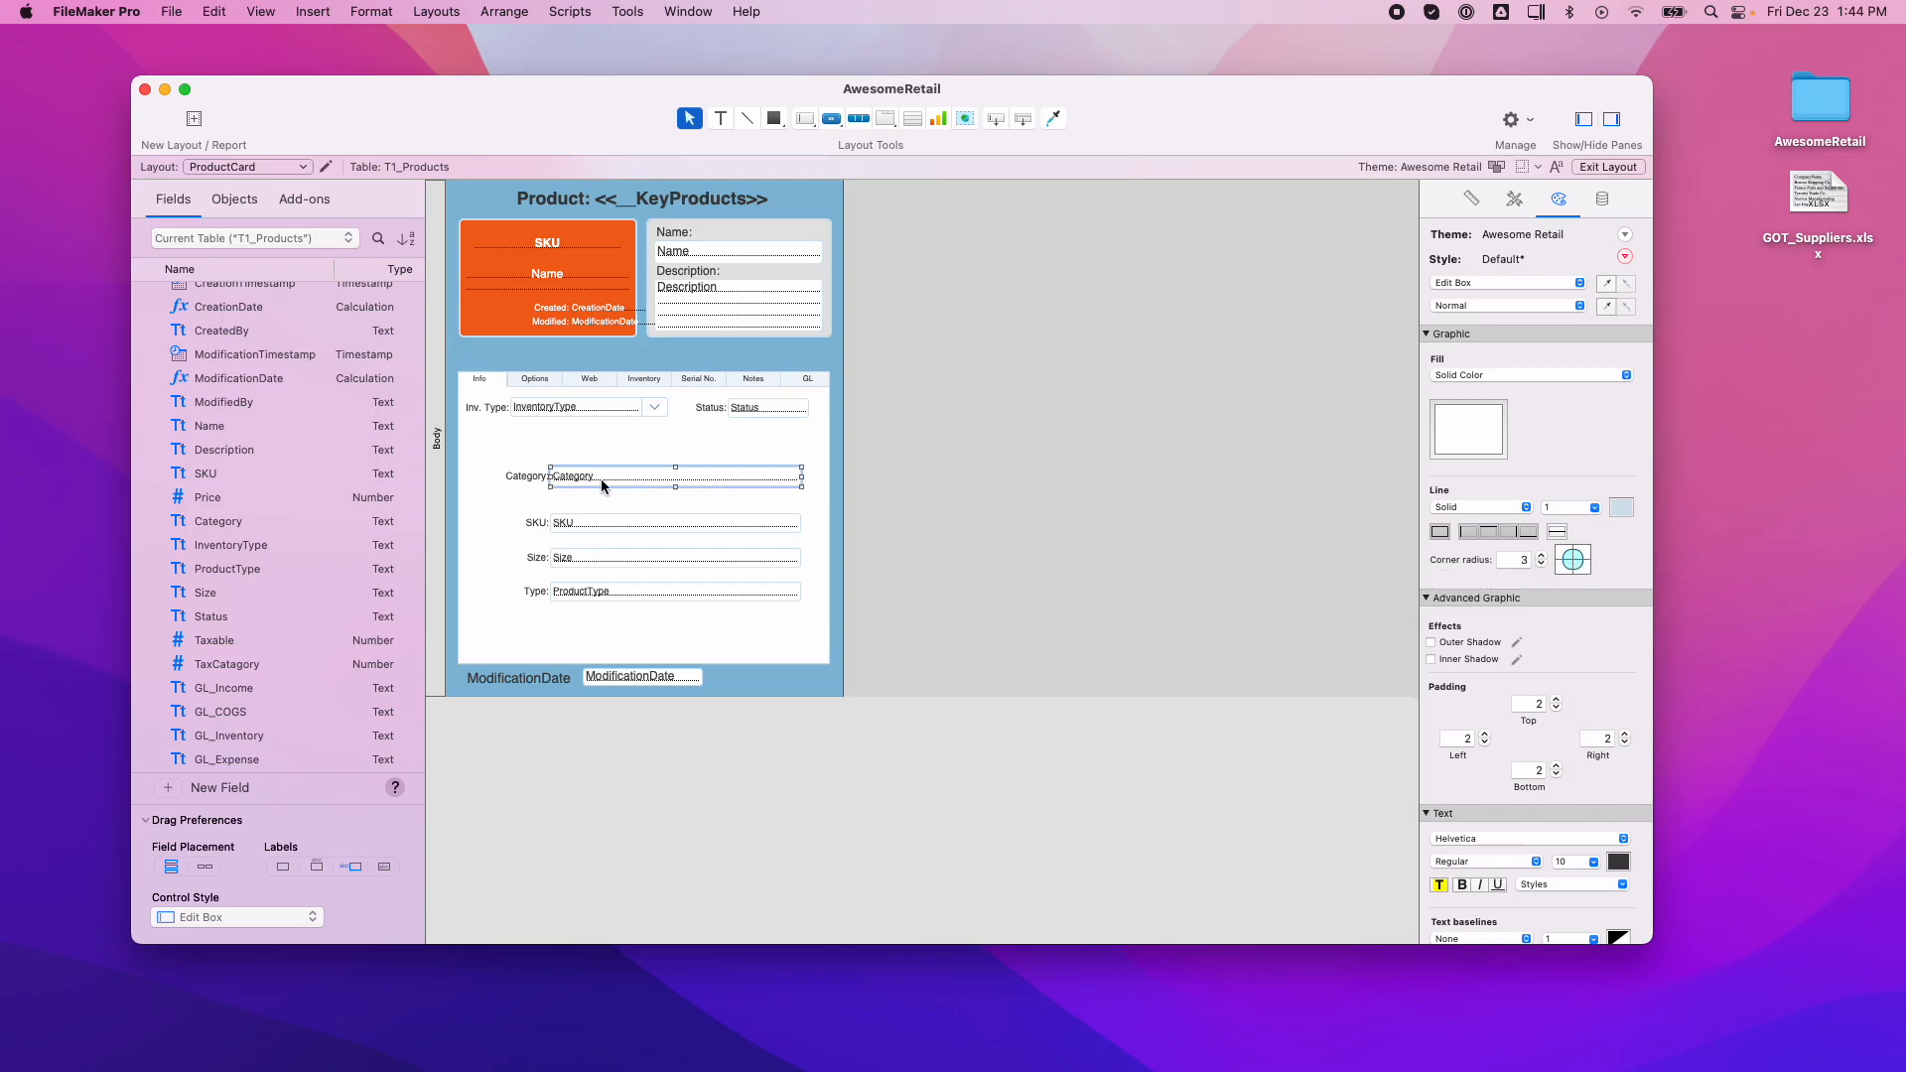
left_click(517, 476, "shift")
left_click_drag(606, 483, 593, 427)
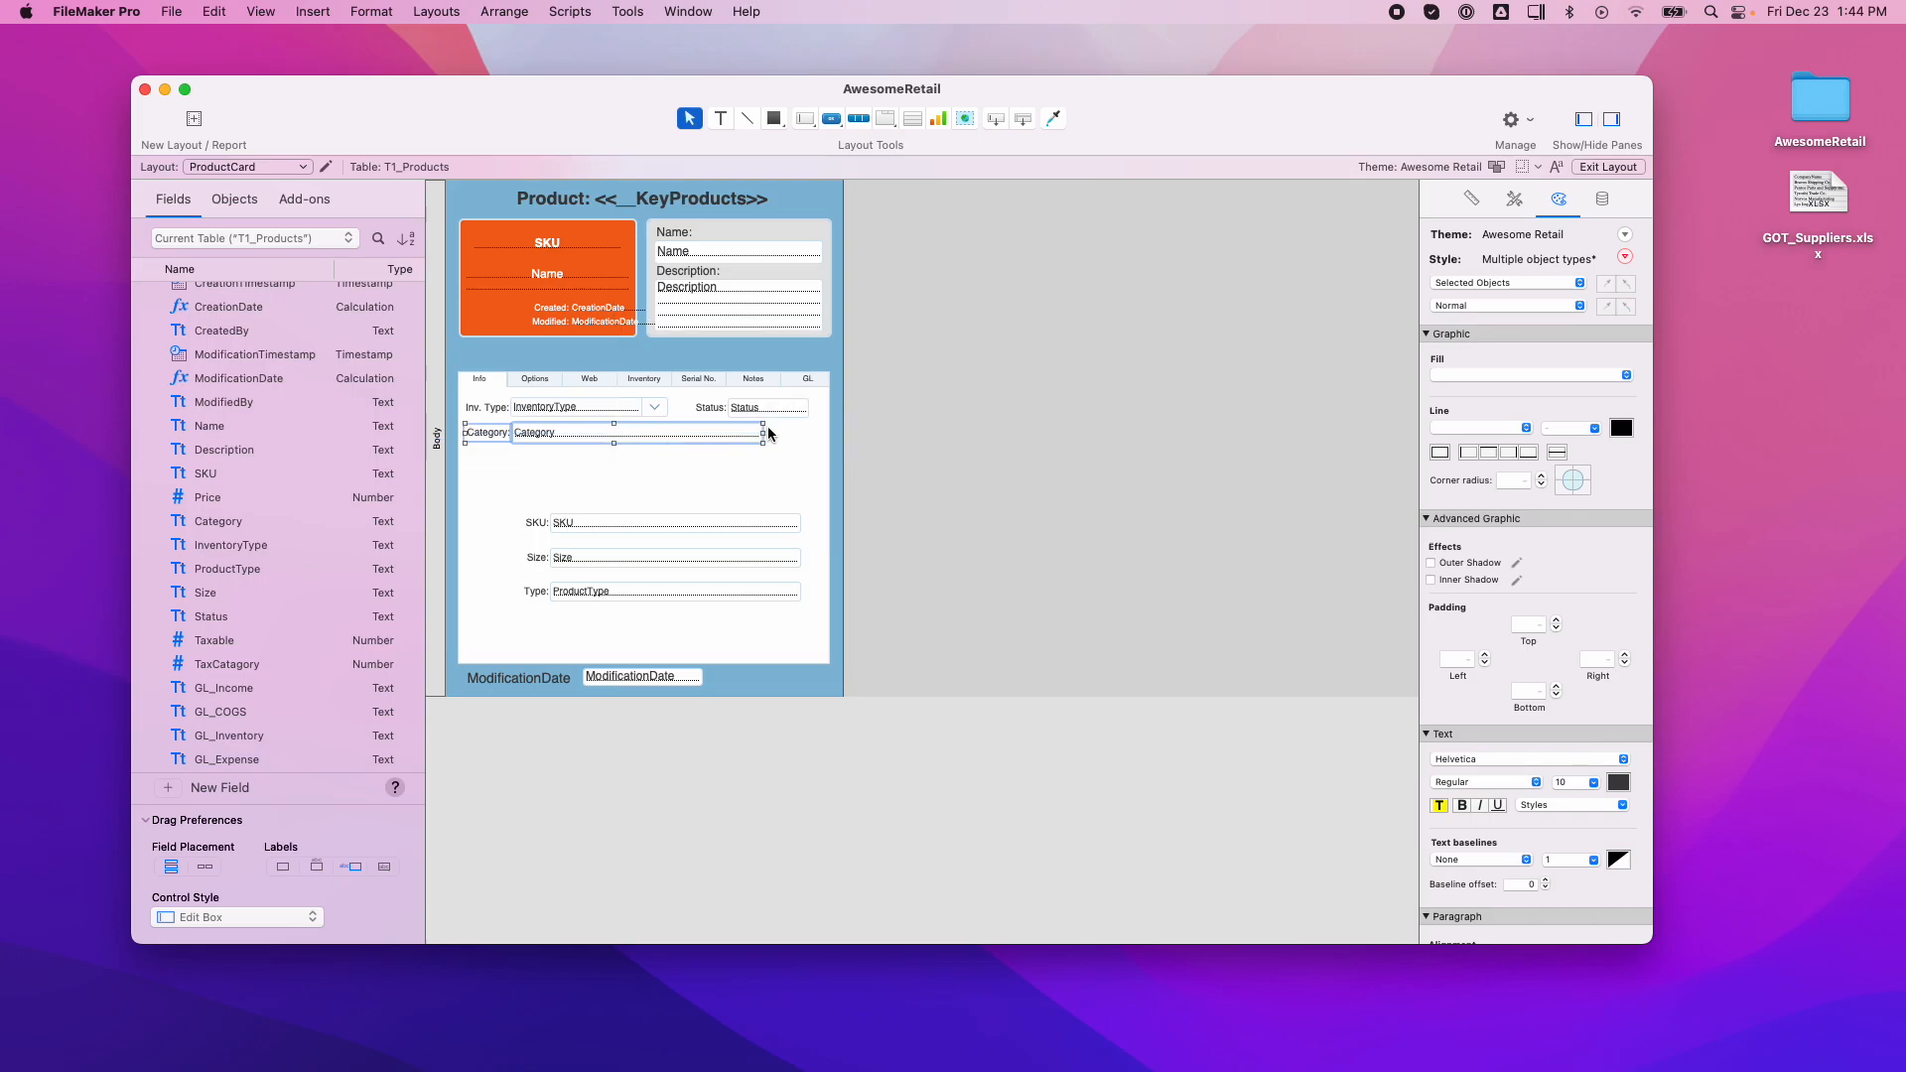
left_click_drag(767, 430, 668, 434)
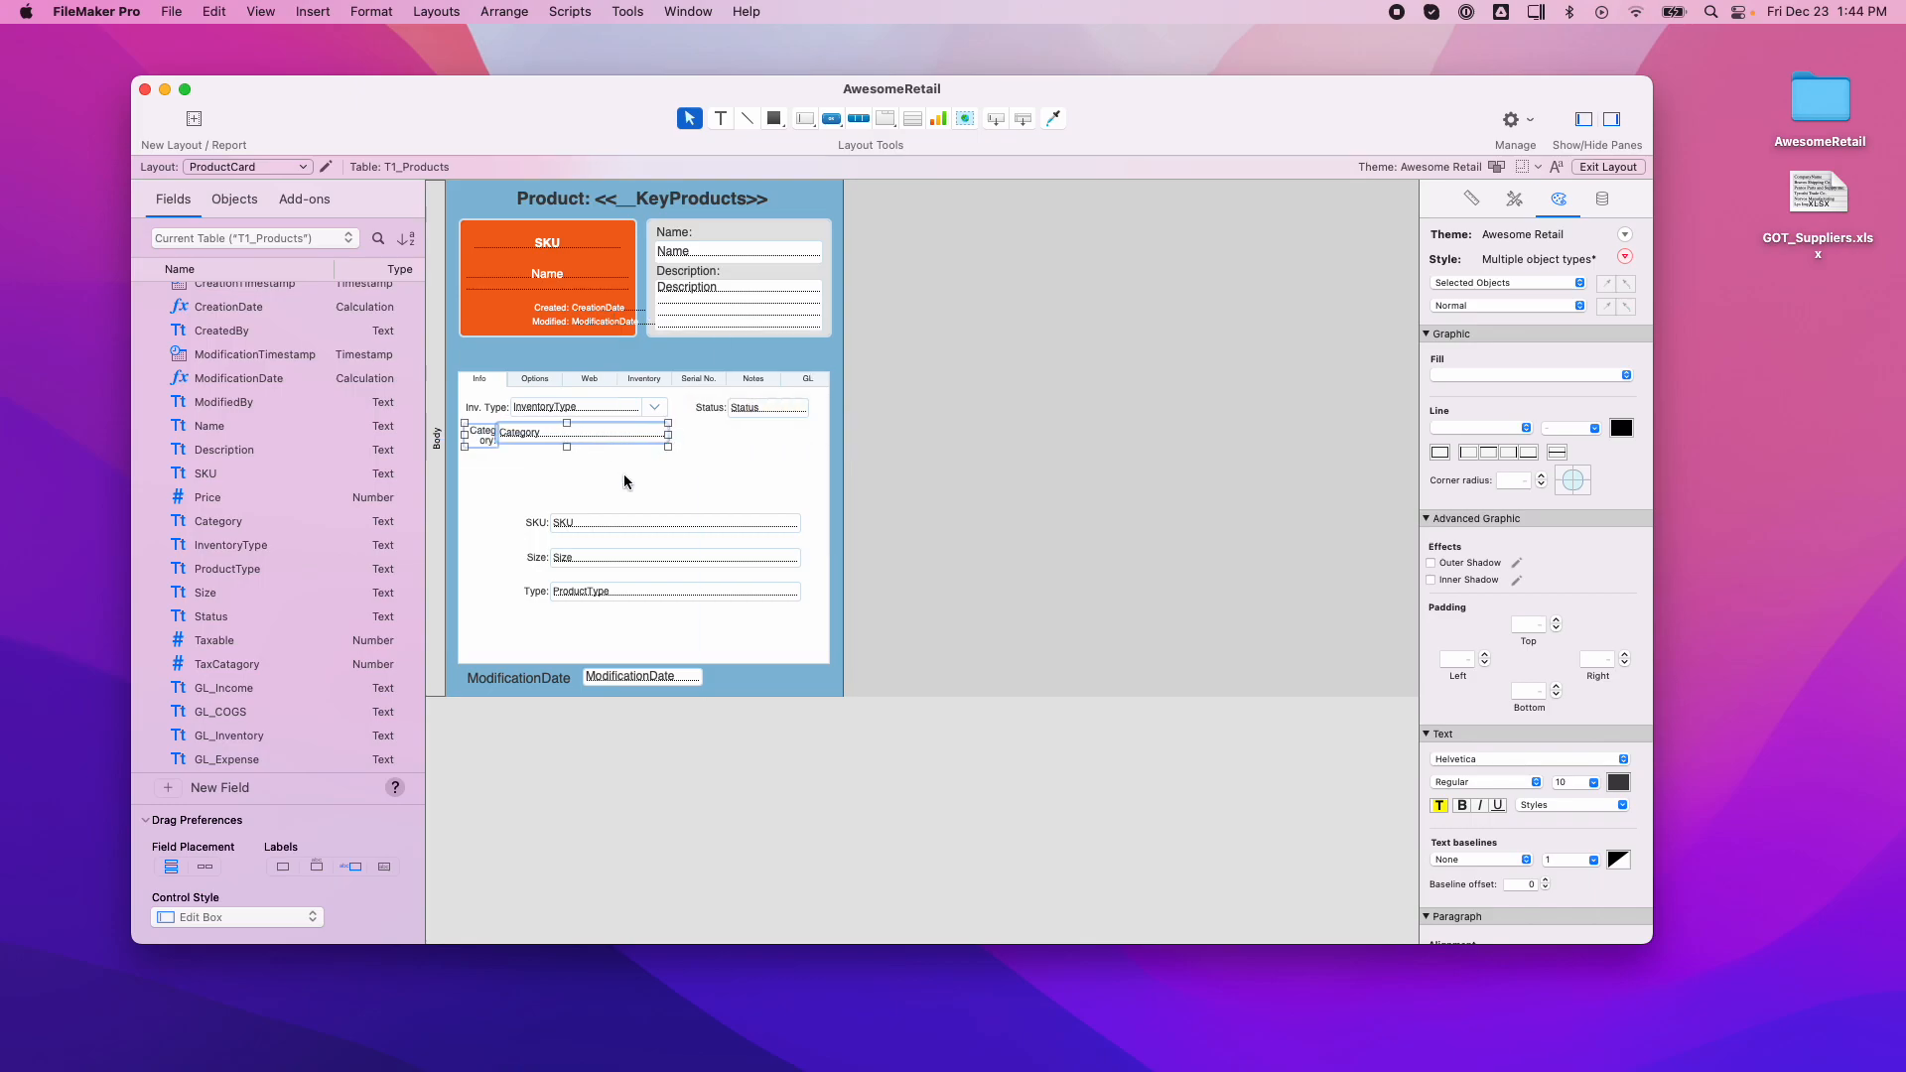
Align the Category field's left edge with InventoryType, fit its label on one line, and check the record.
left_click(527, 429)
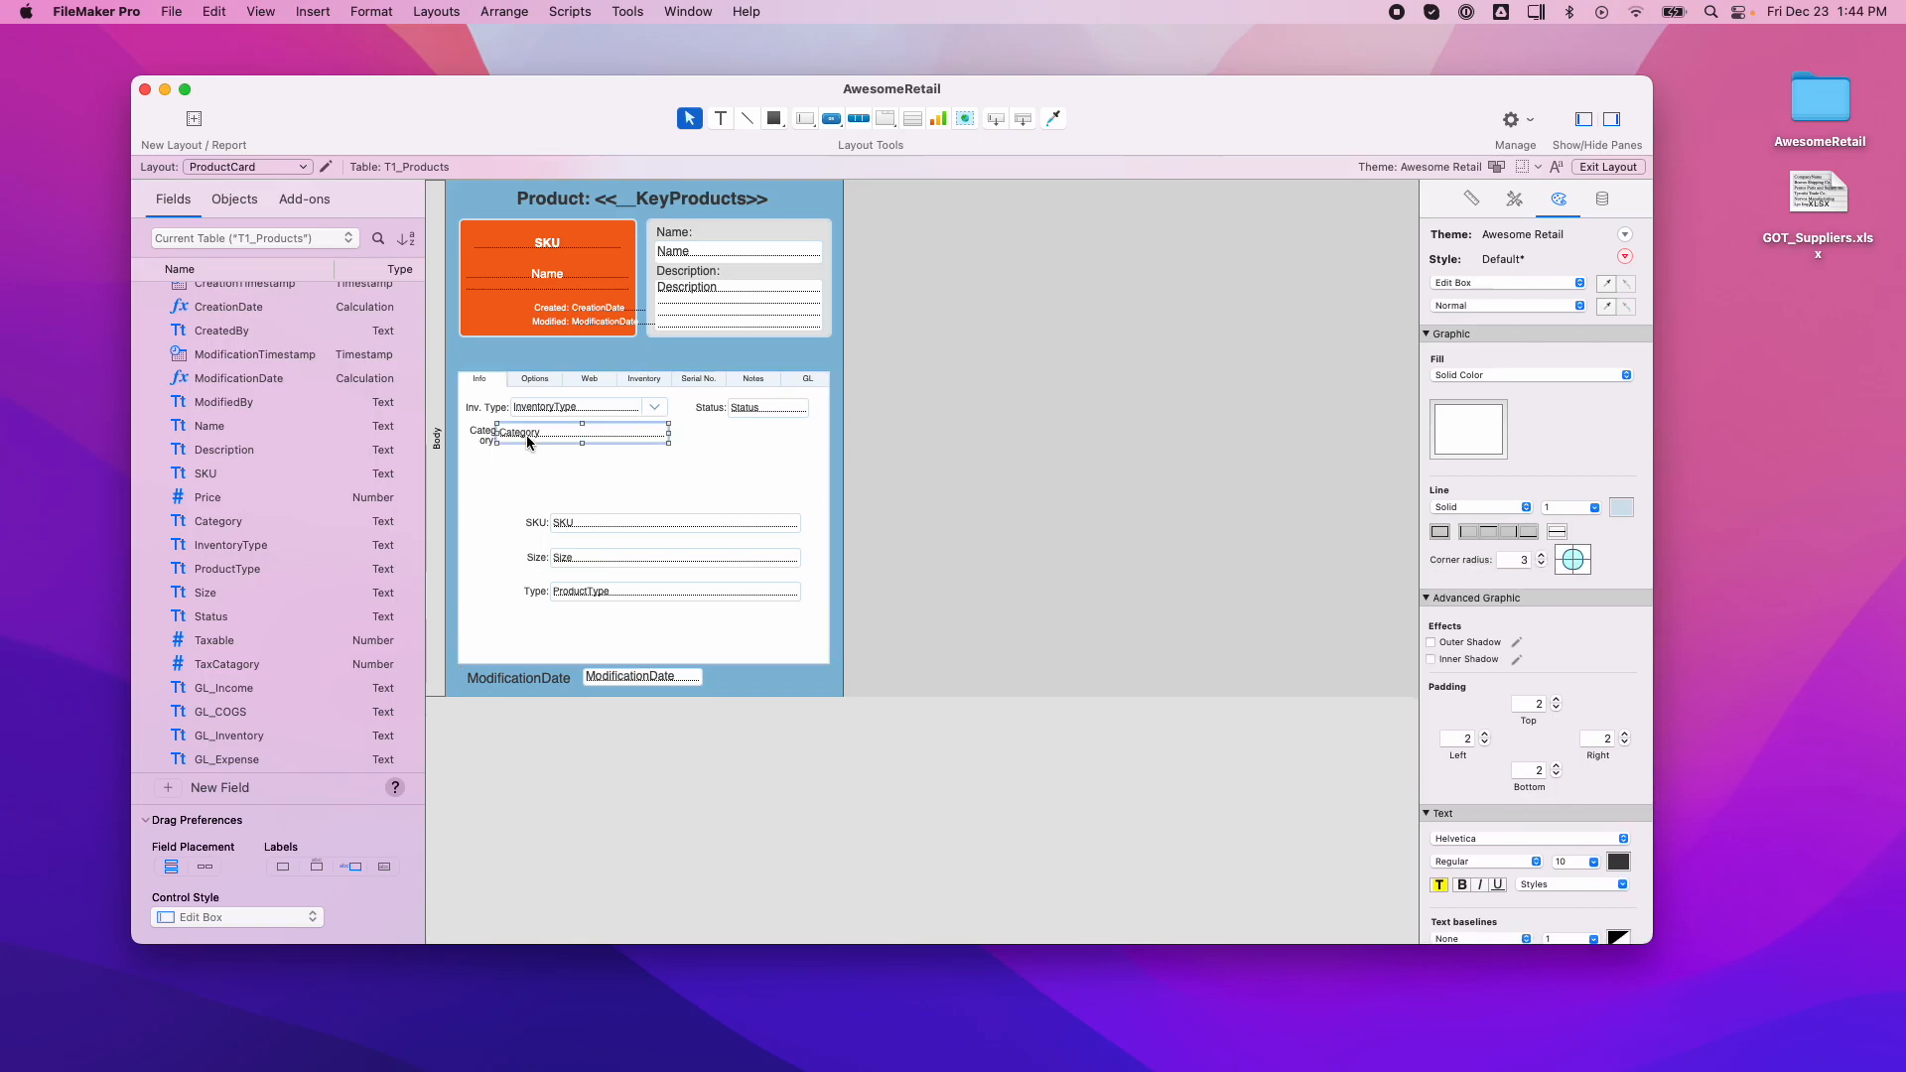
mouse_move(498, 433)
left_mouse_down()
mouse_move(513, 435)
mouse_move(491, 439)
left_mouse_up()
left_click(481, 441)
left_click(542, 471)
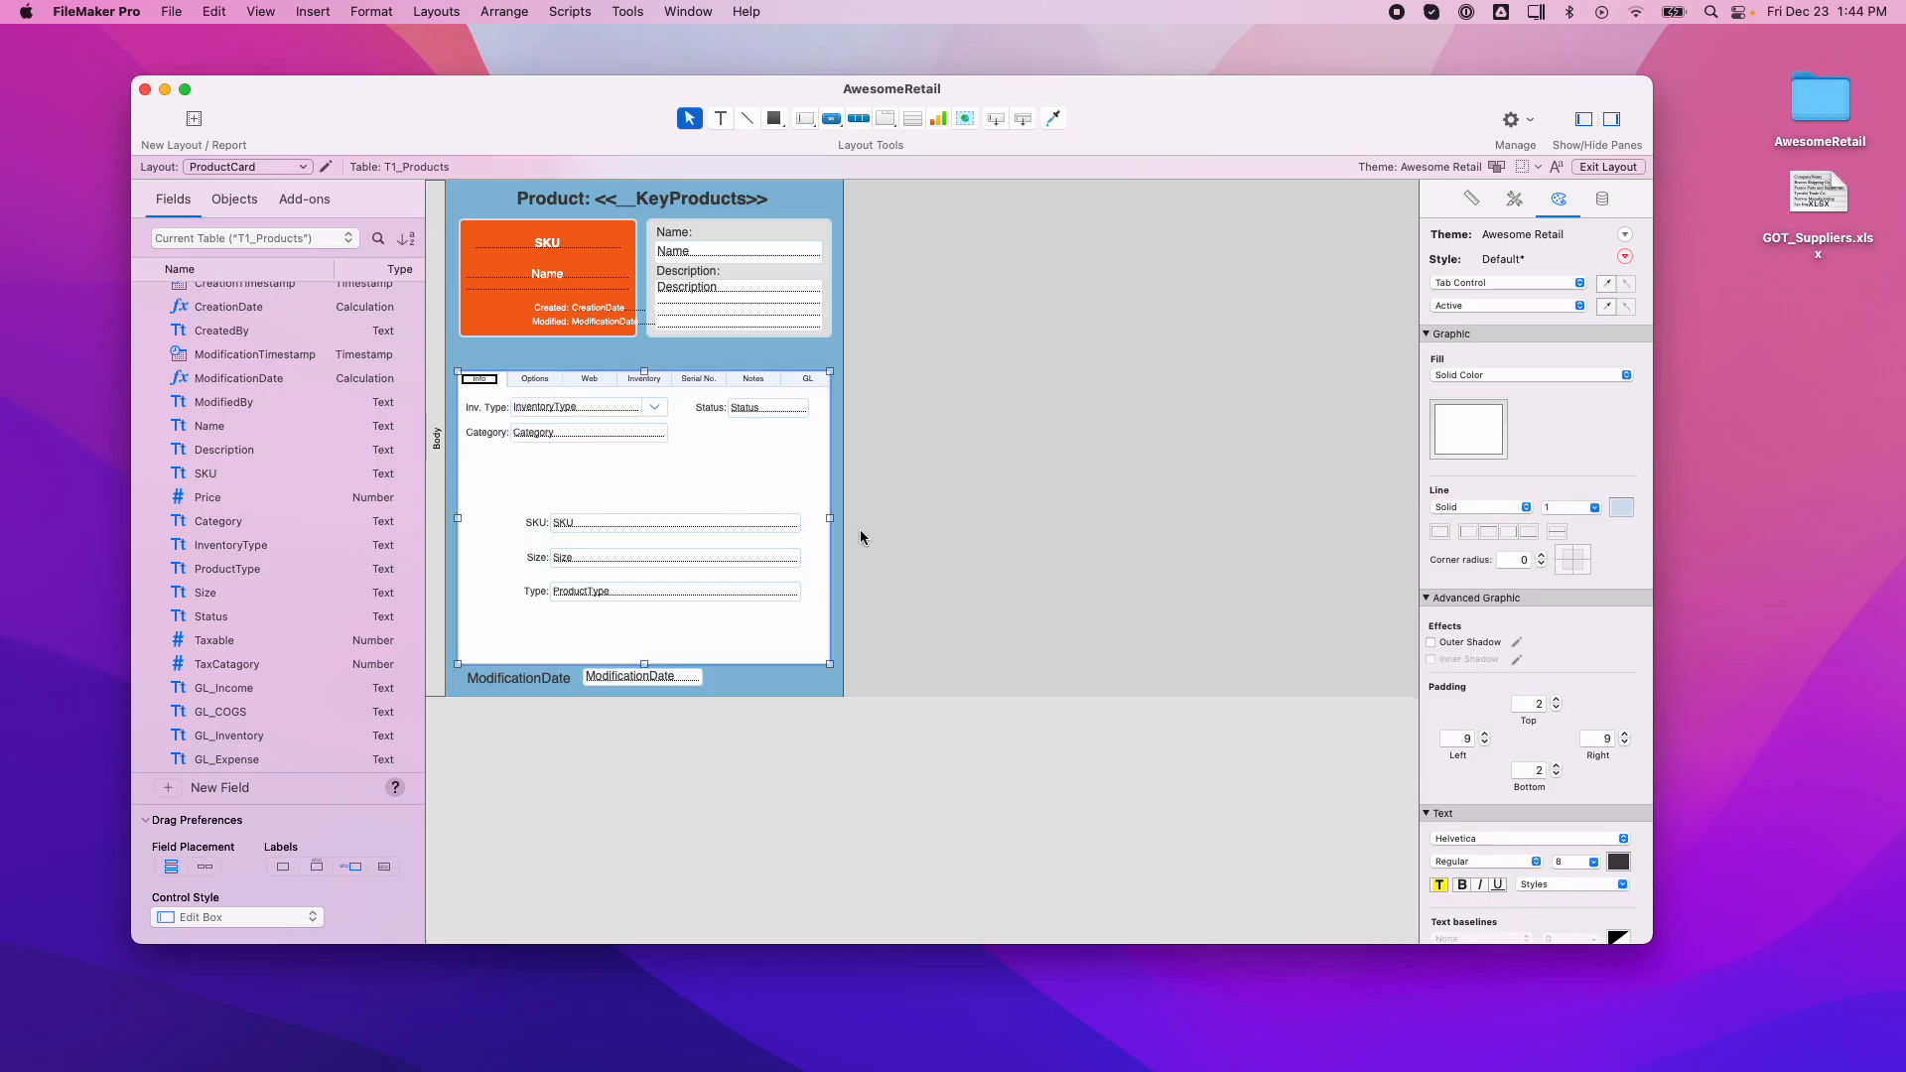
left_click(1601, 168)
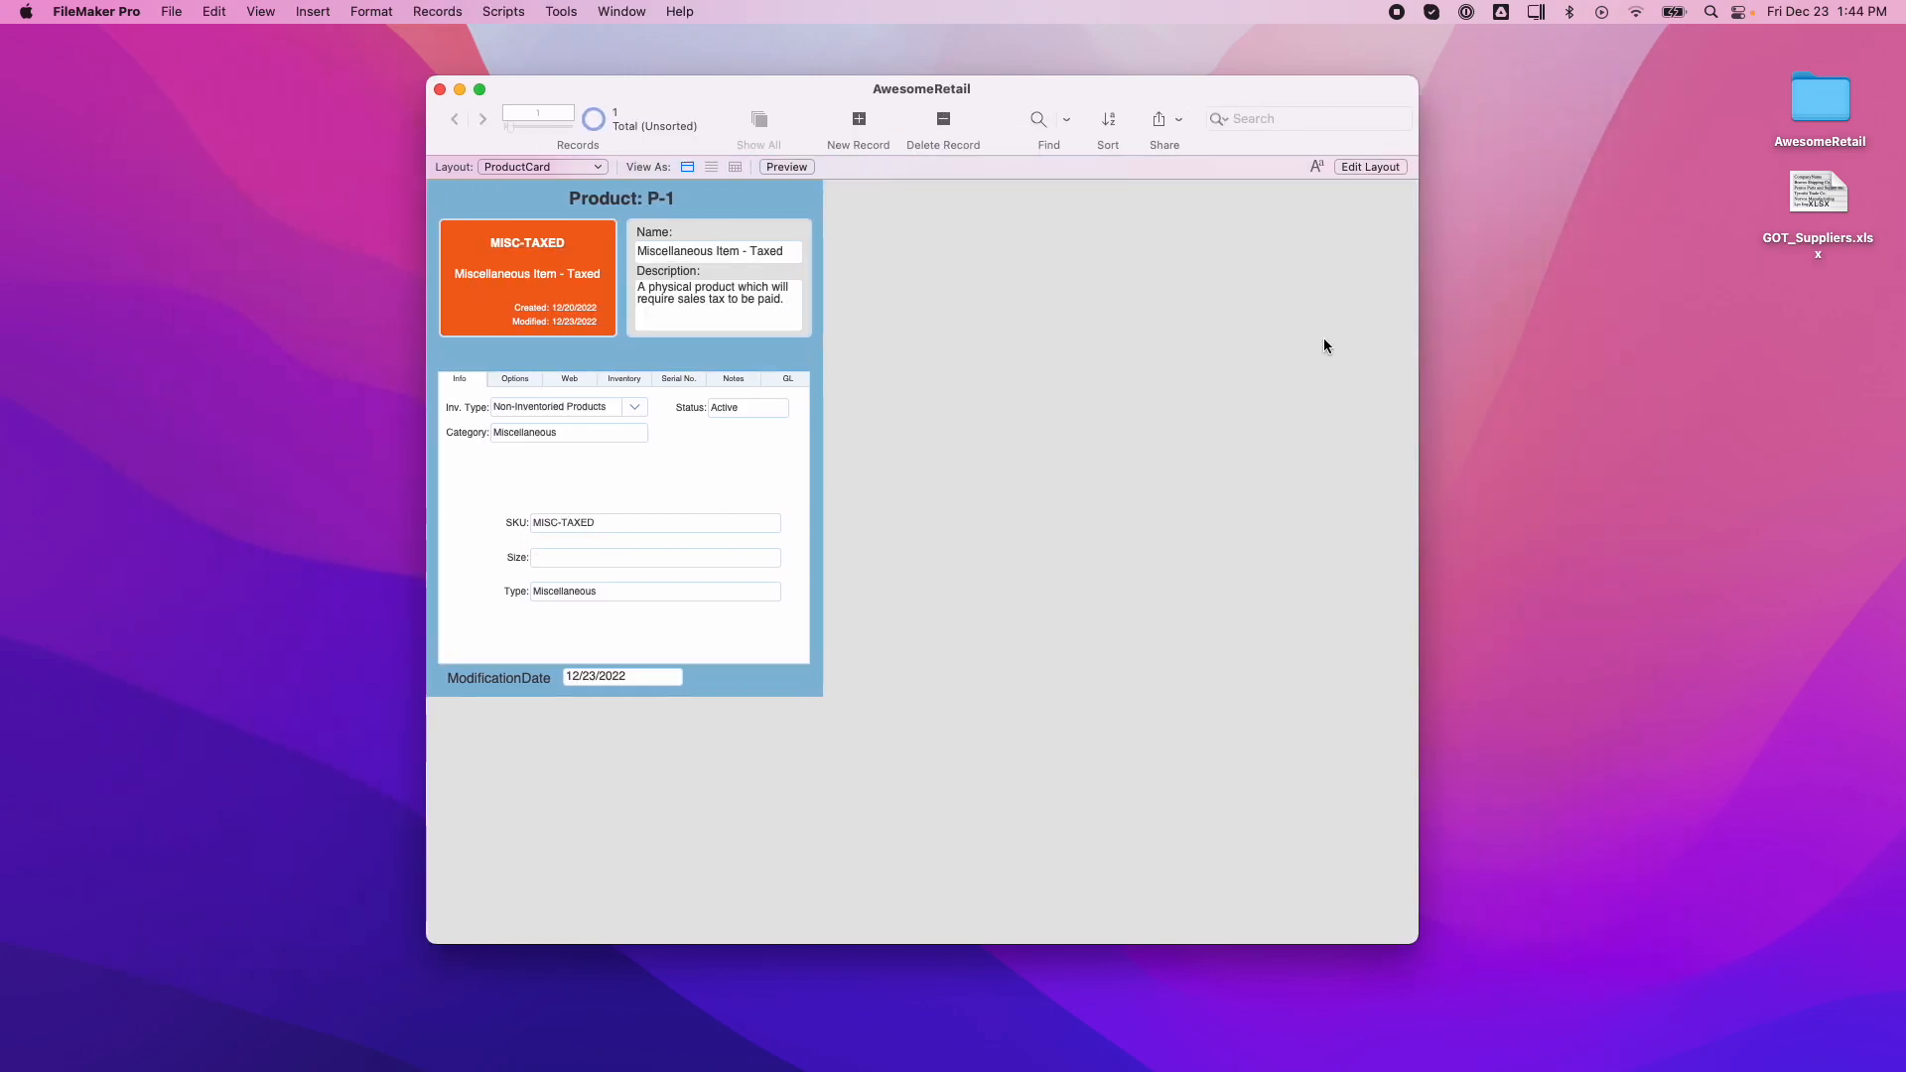
Place the SKU field and its label below Status, shortening the field to match the Status field's width.
left_click(1358, 167)
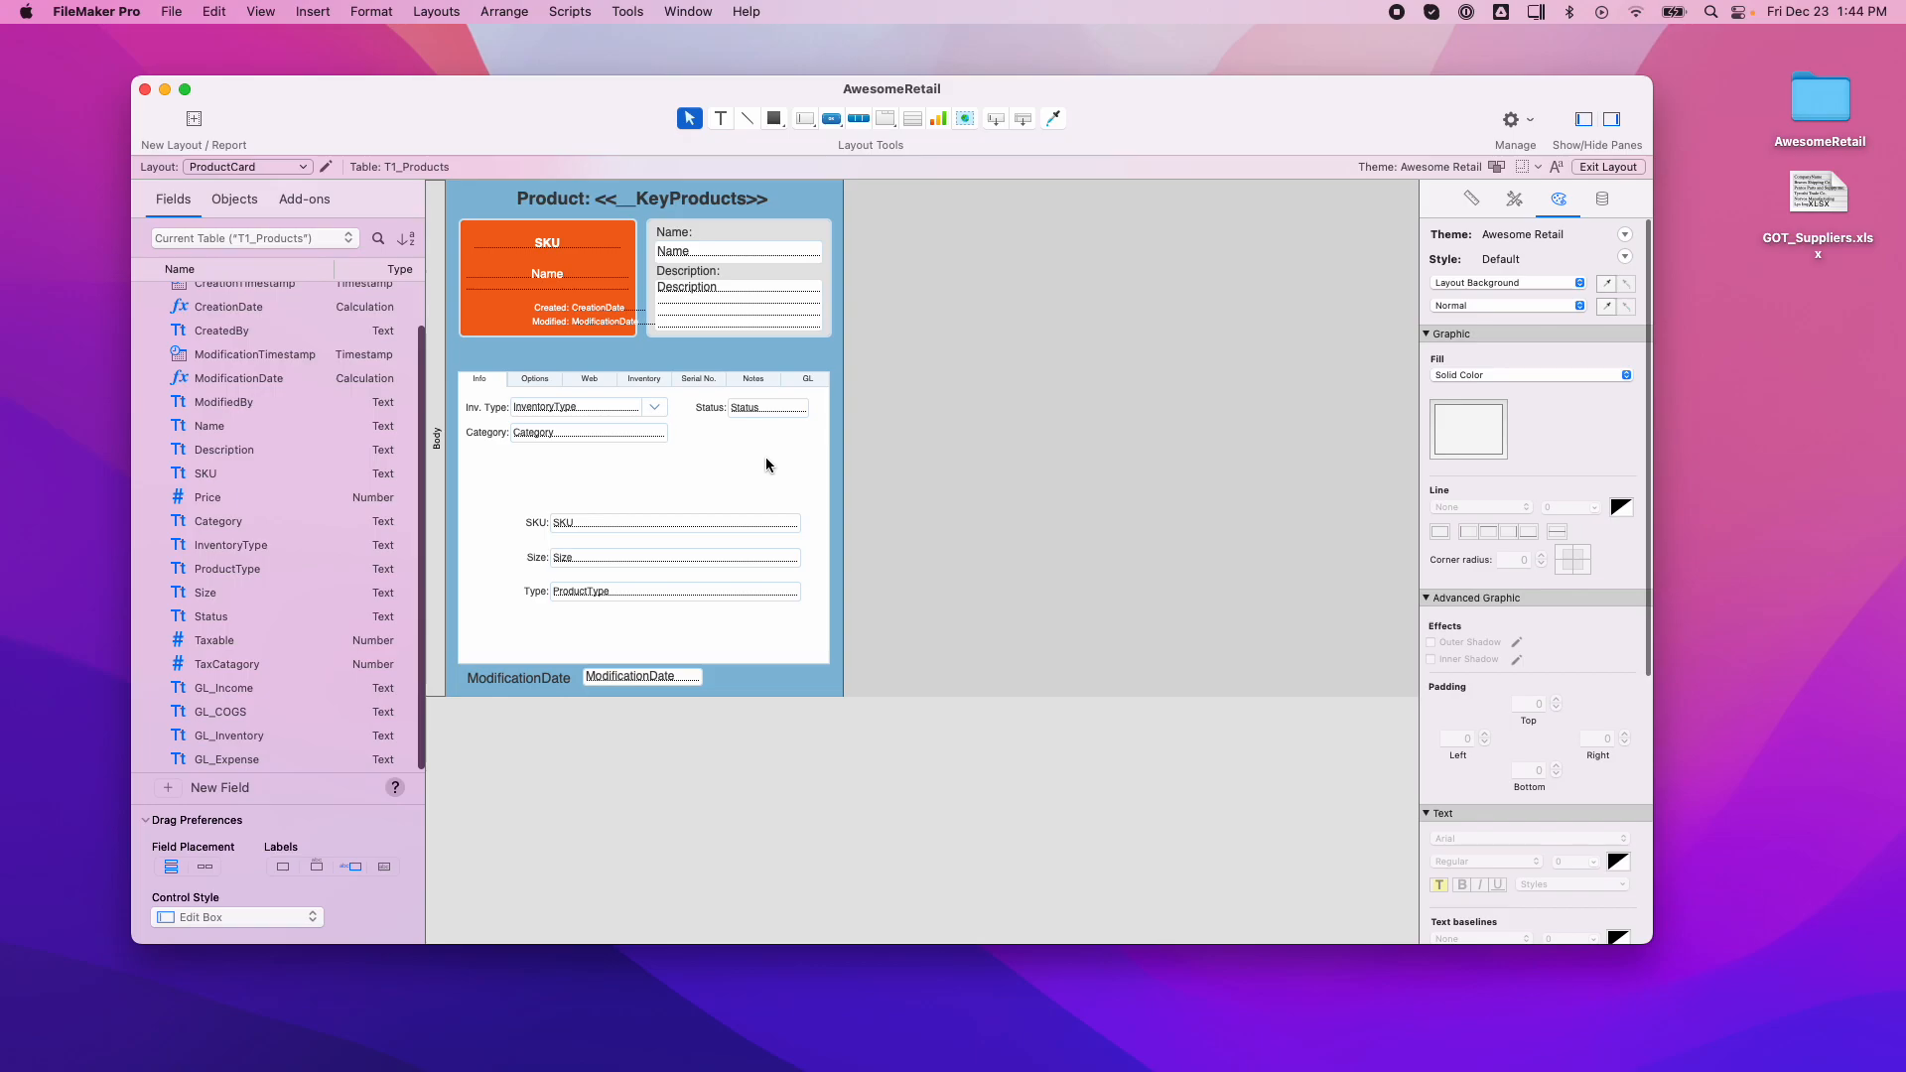
left_click(613, 522)
left_click_drag(682, 523, 687, 441)
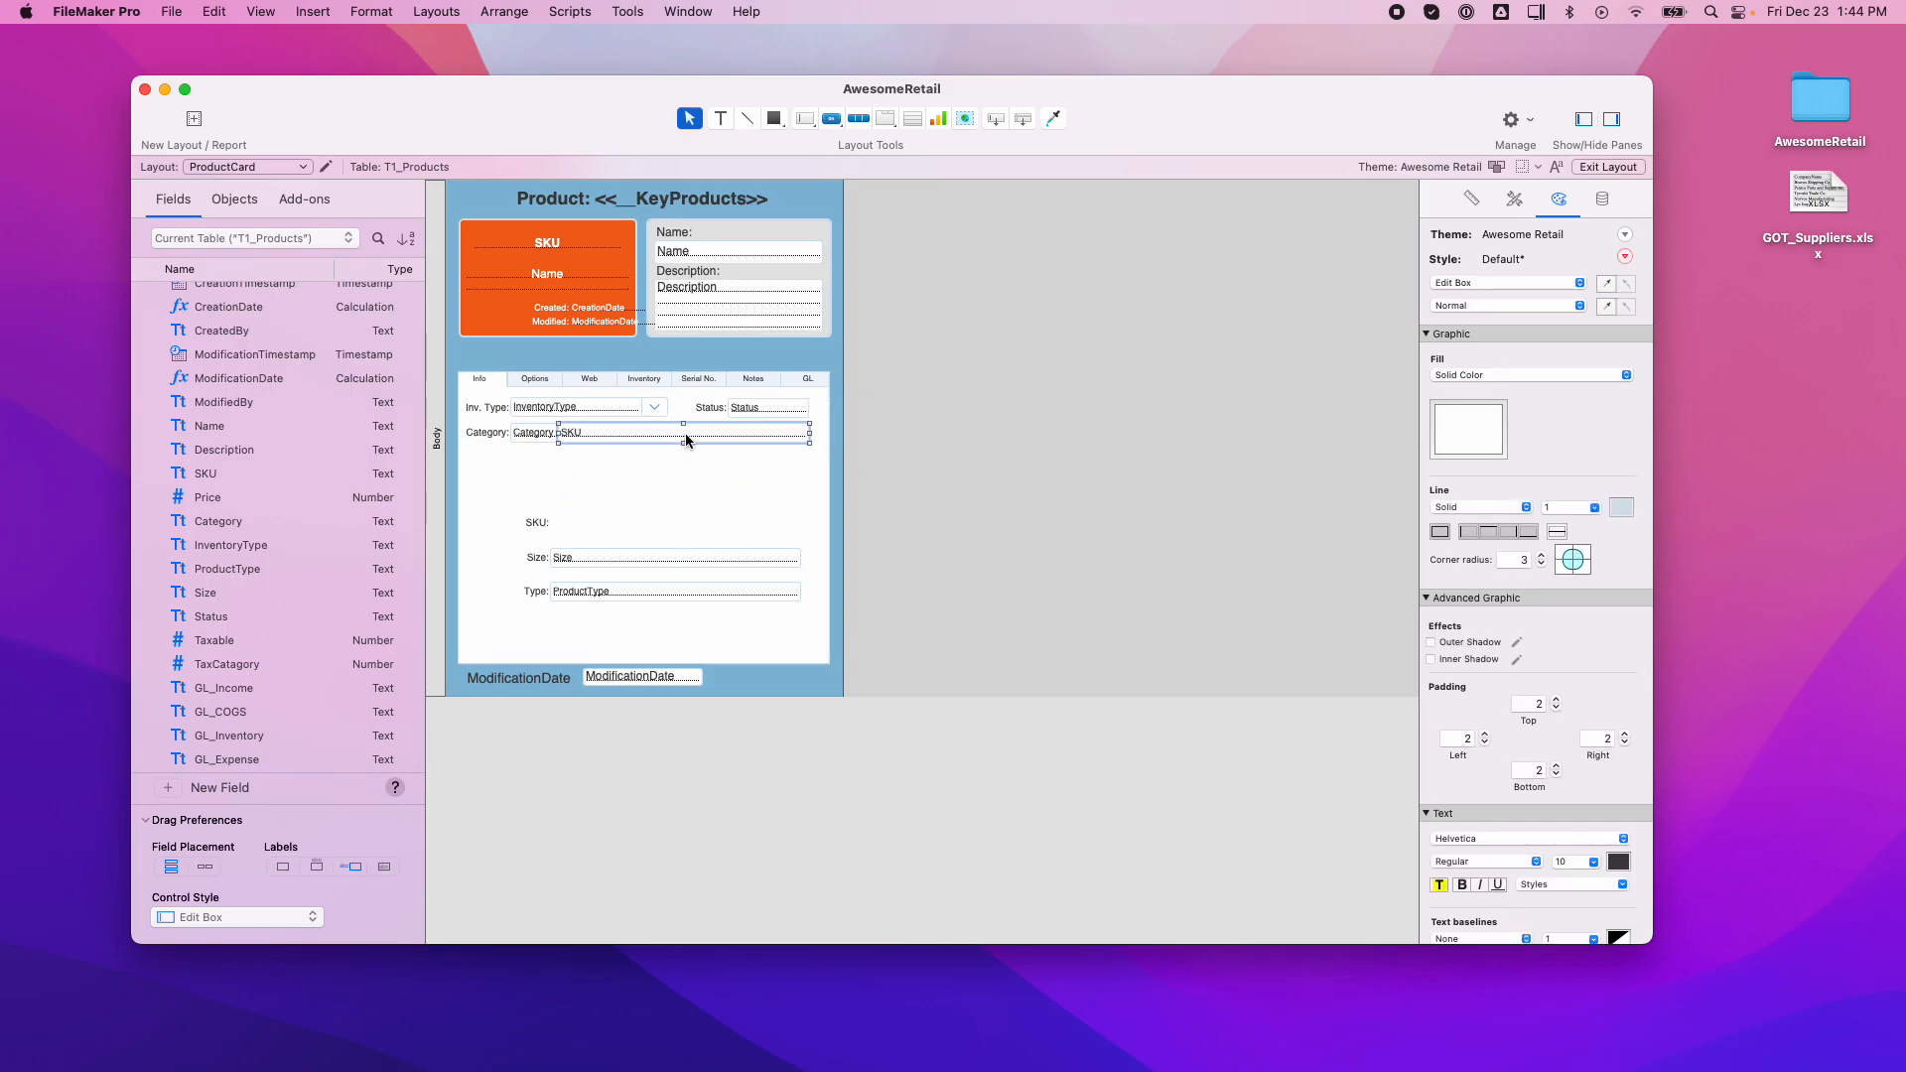
left_click_drag(558, 433, 729, 433)
left_click(537, 522)
left_click_drag(539, 521, 717, 434)
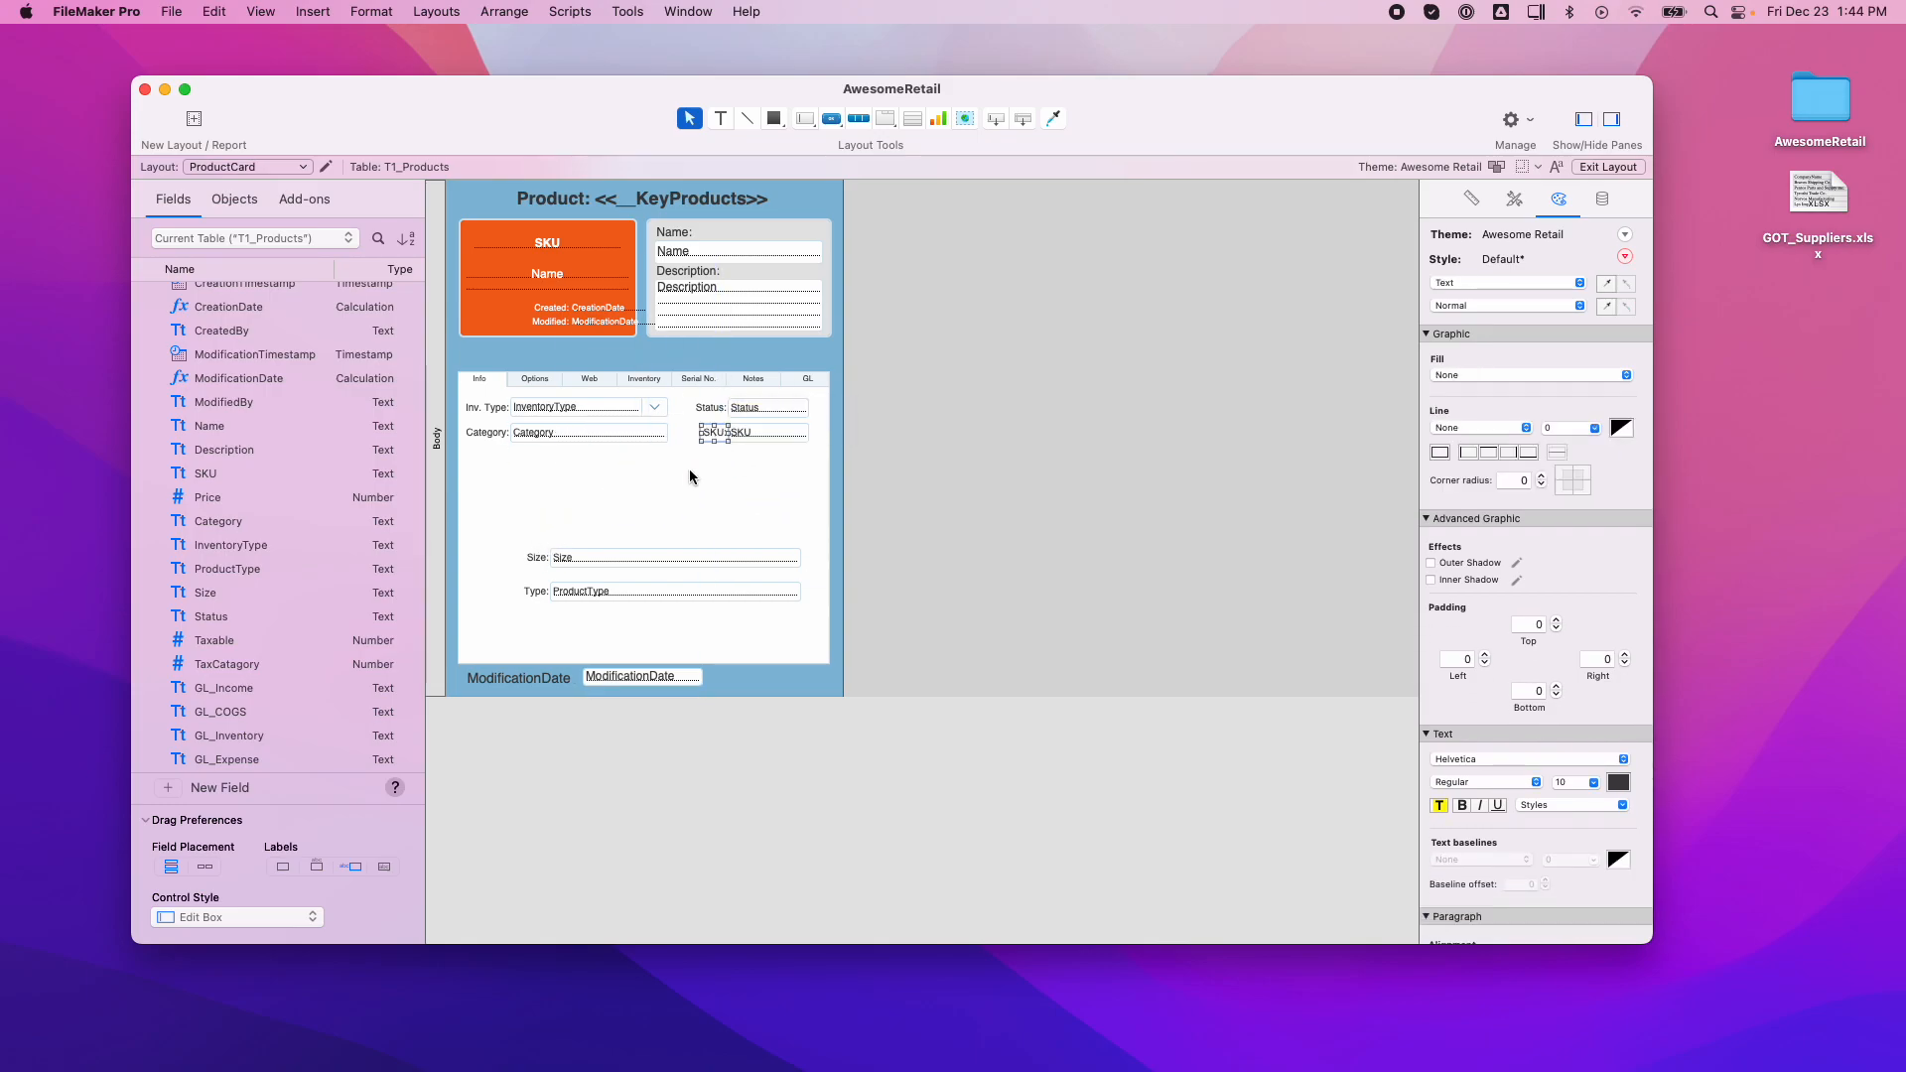
Place the Size field and its label below SKU, shortening the field to match the SKU field's width.
left_click(624, 562)
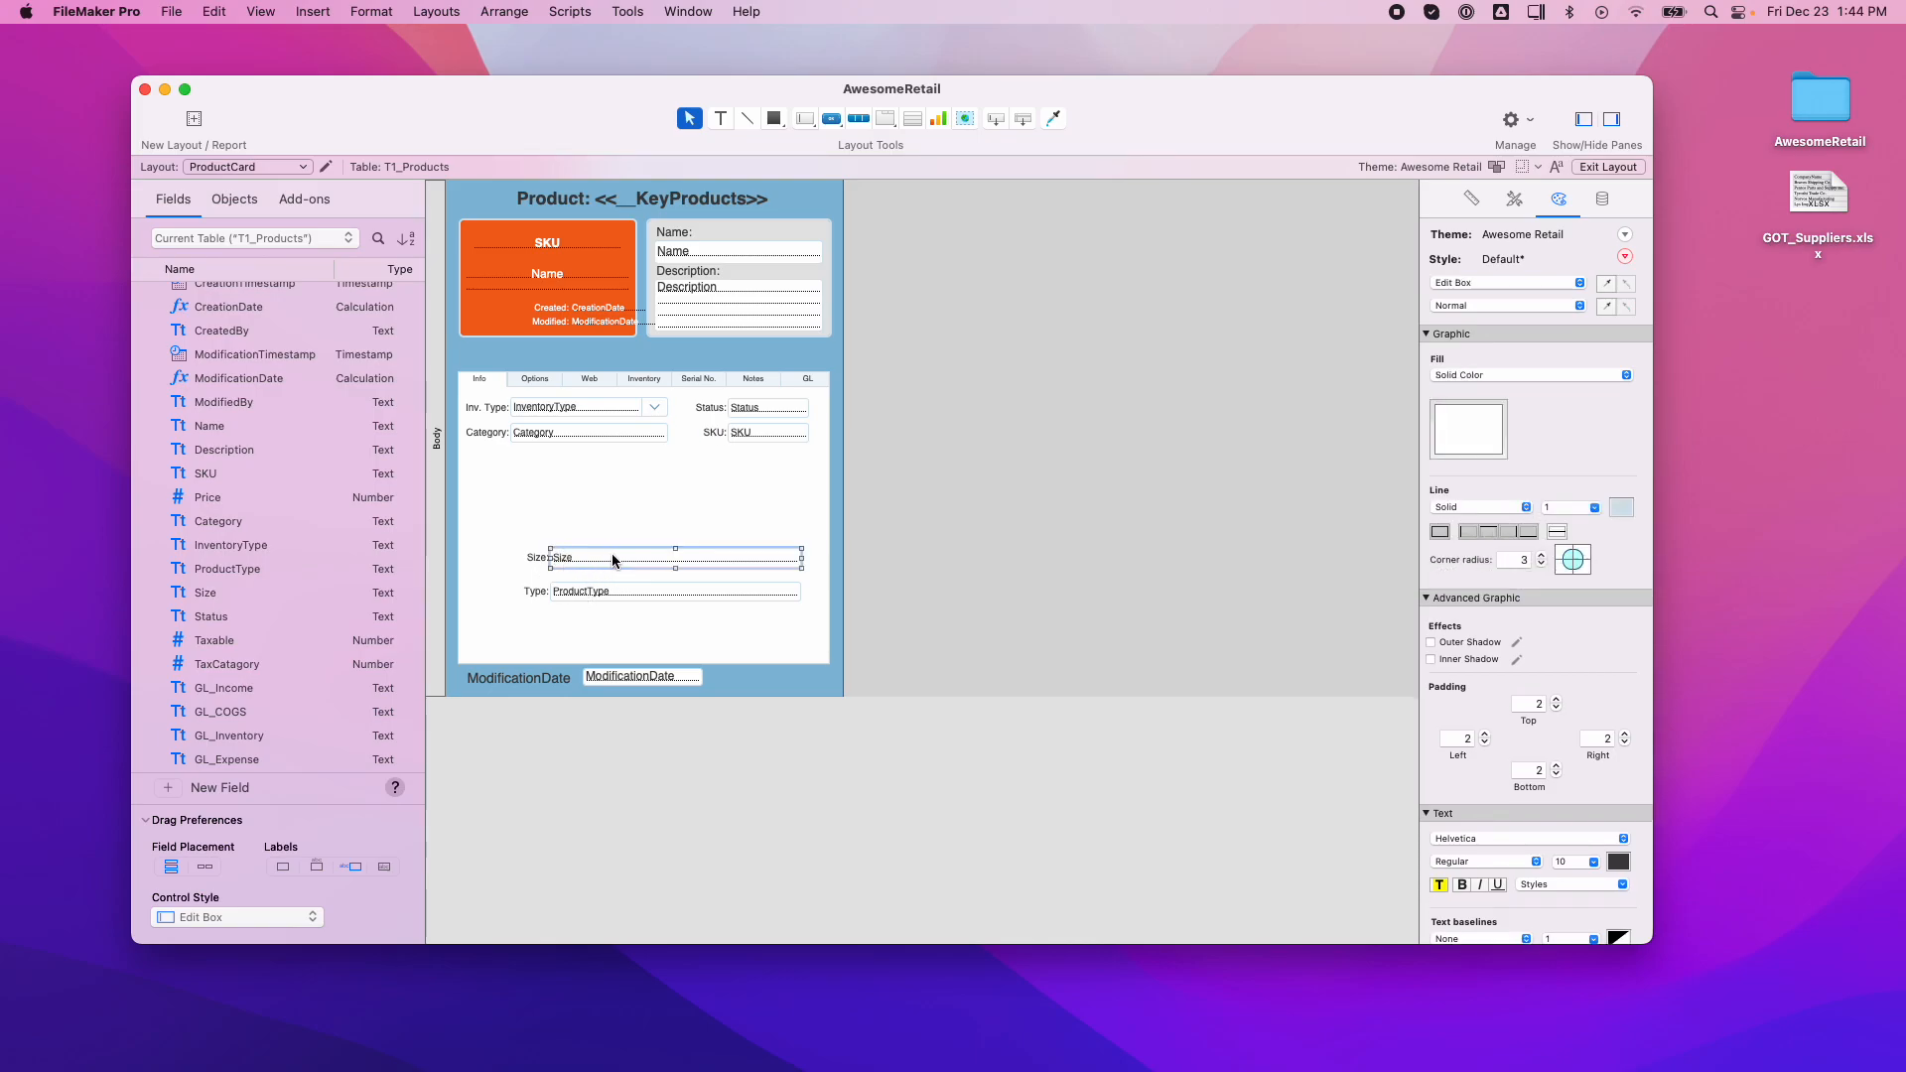
left_click_drag(649, 568, 727, 458)
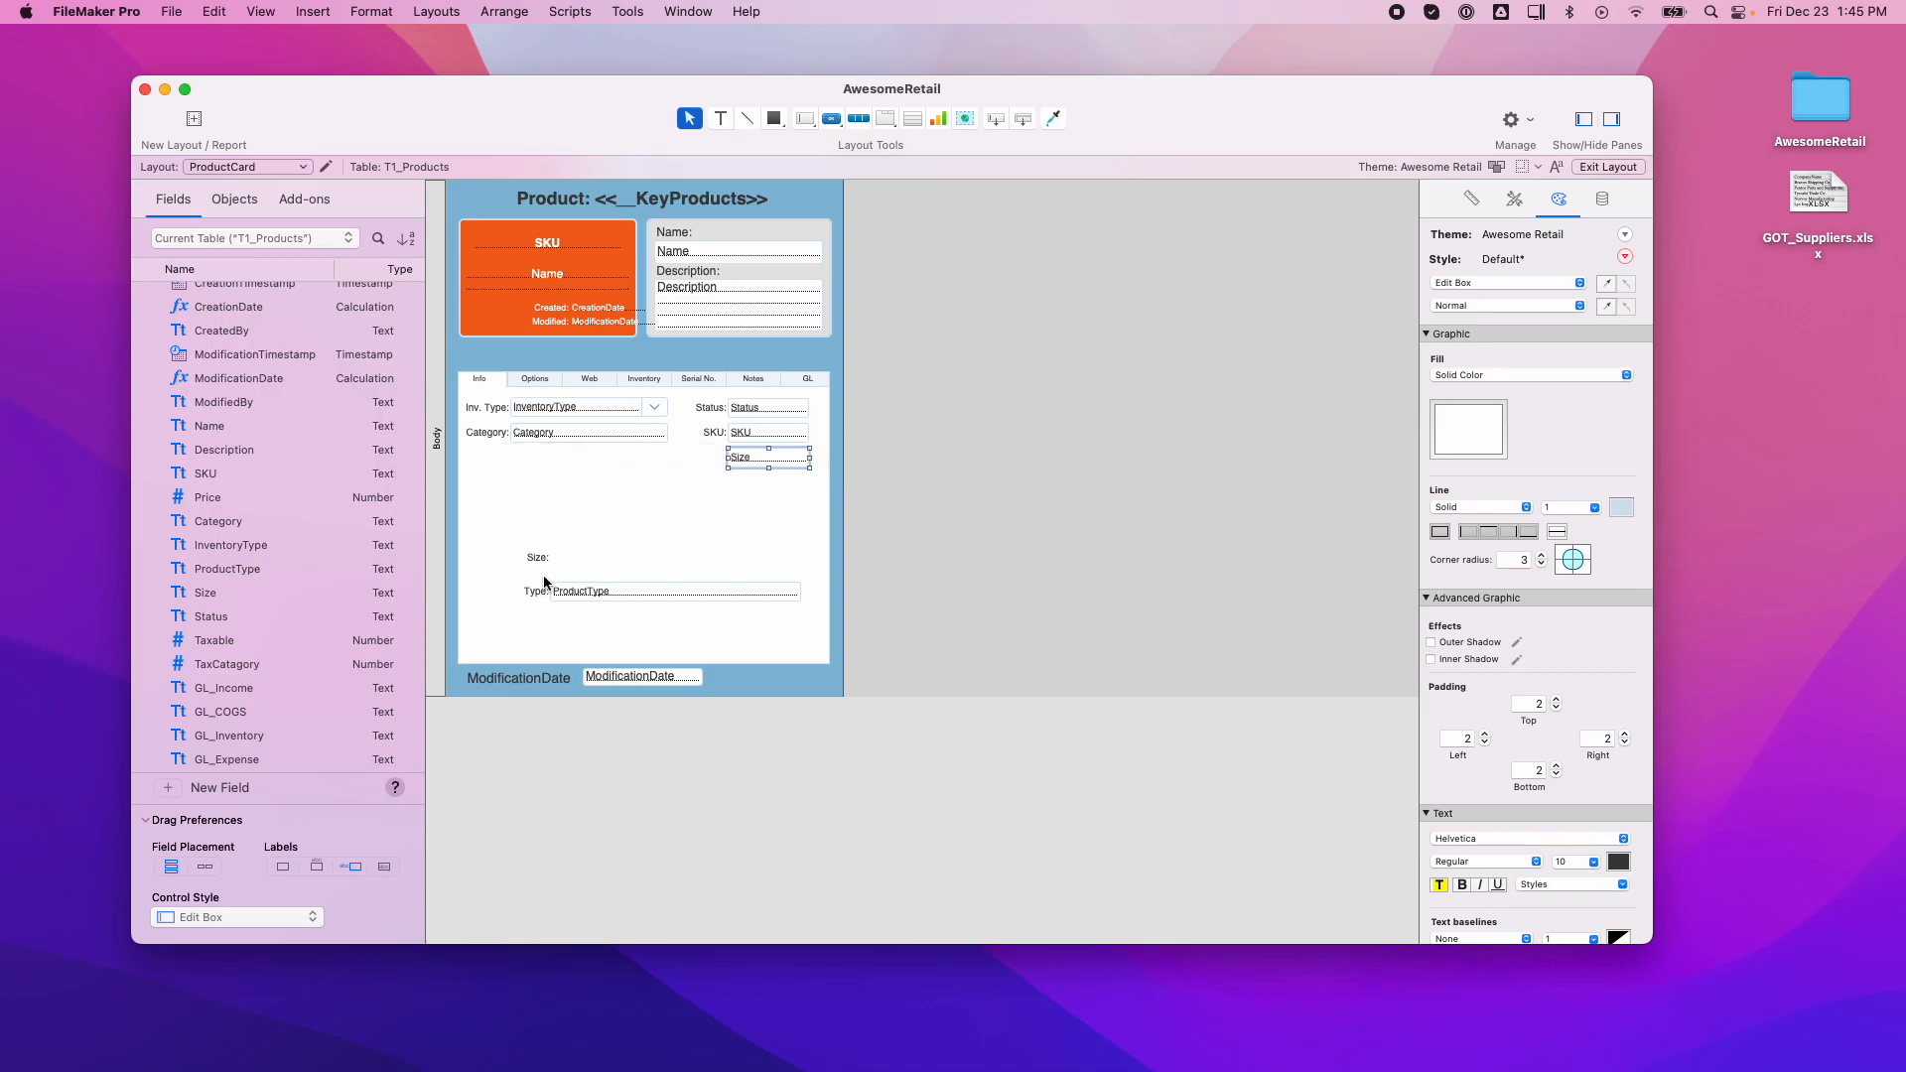
left_click_drag(531, 567, 710, 463)
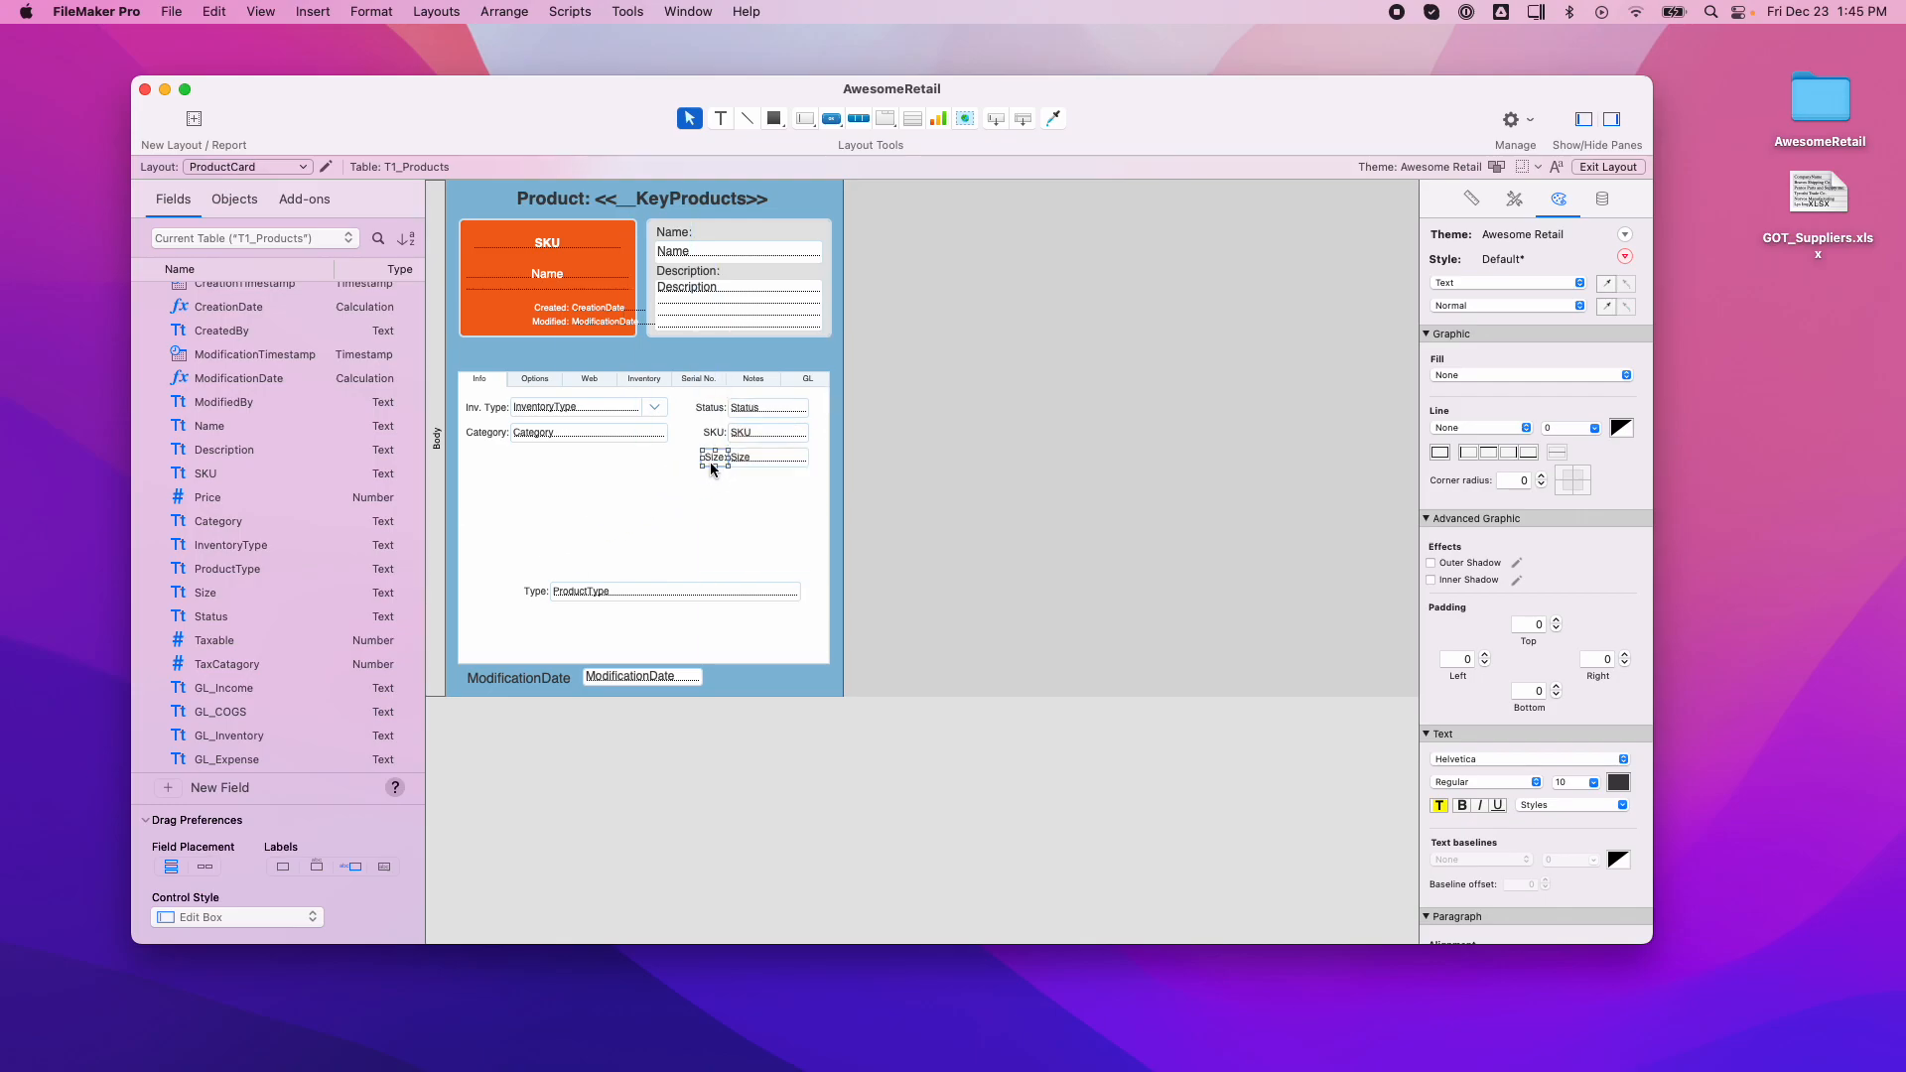
Place the ProductType field and its Type label below Category, narrowing the field to match the Category field's width.
left_click(596, 593)
left_click_drag(784, 587, 669, 460)
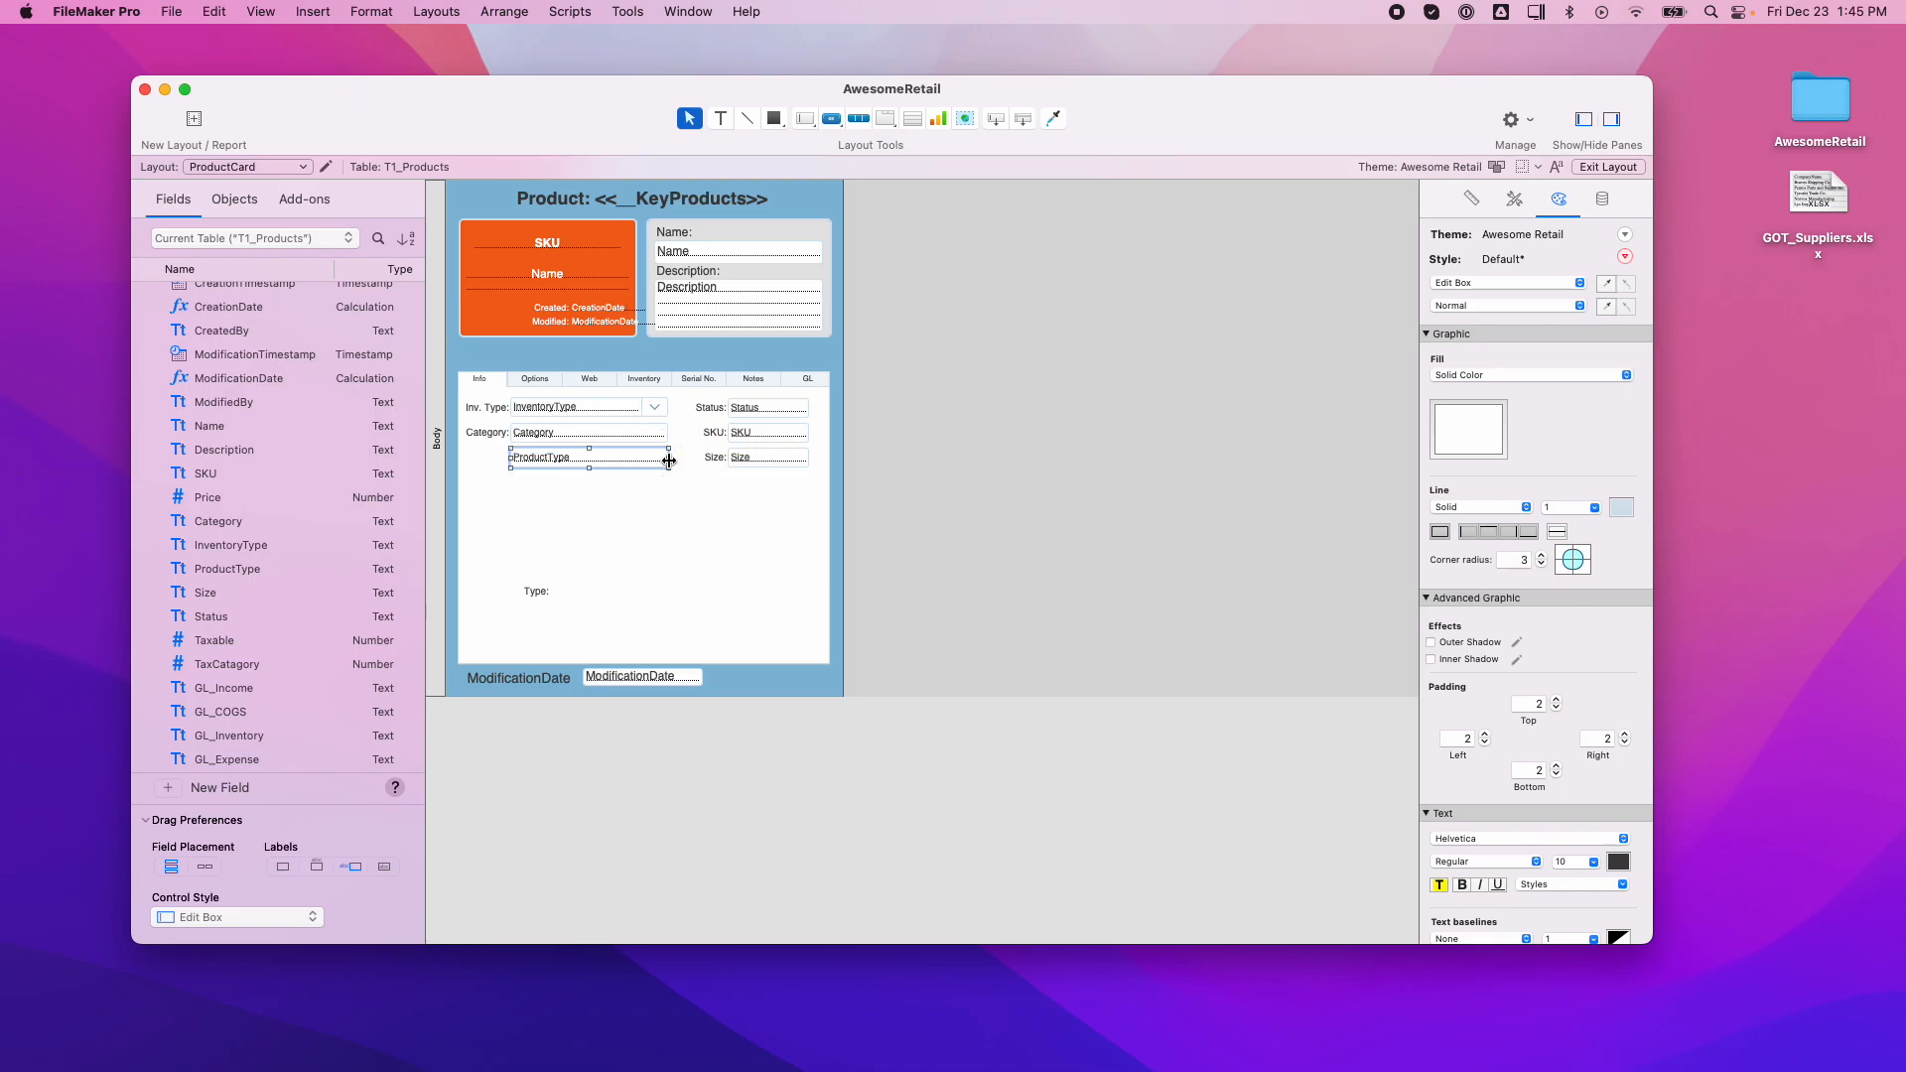
left_click(654, 536)
left_click_drag(534, 594, 493, 459)
left_click(575, 637)
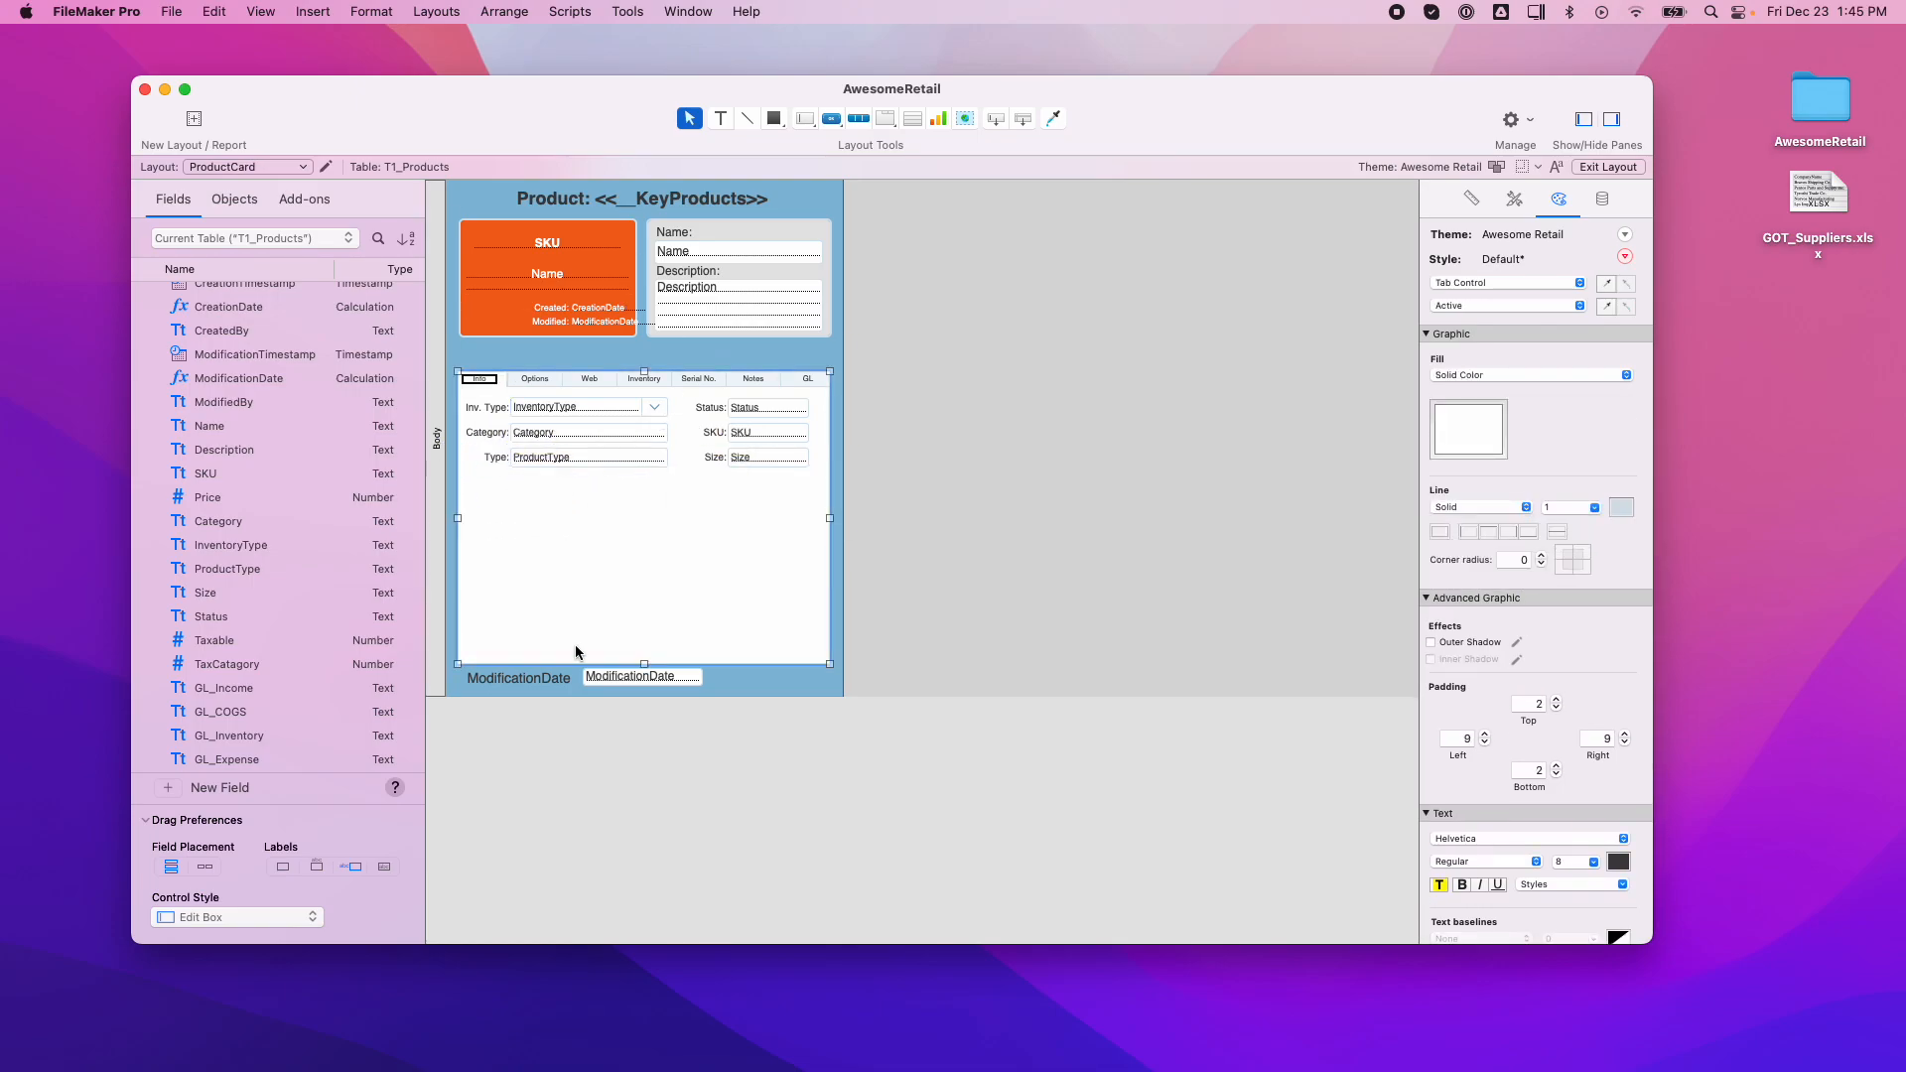
Delete the ModificationDate field and its label below the tab panel, and view the record.
left_click(538, 683)
left_click(623, 677)
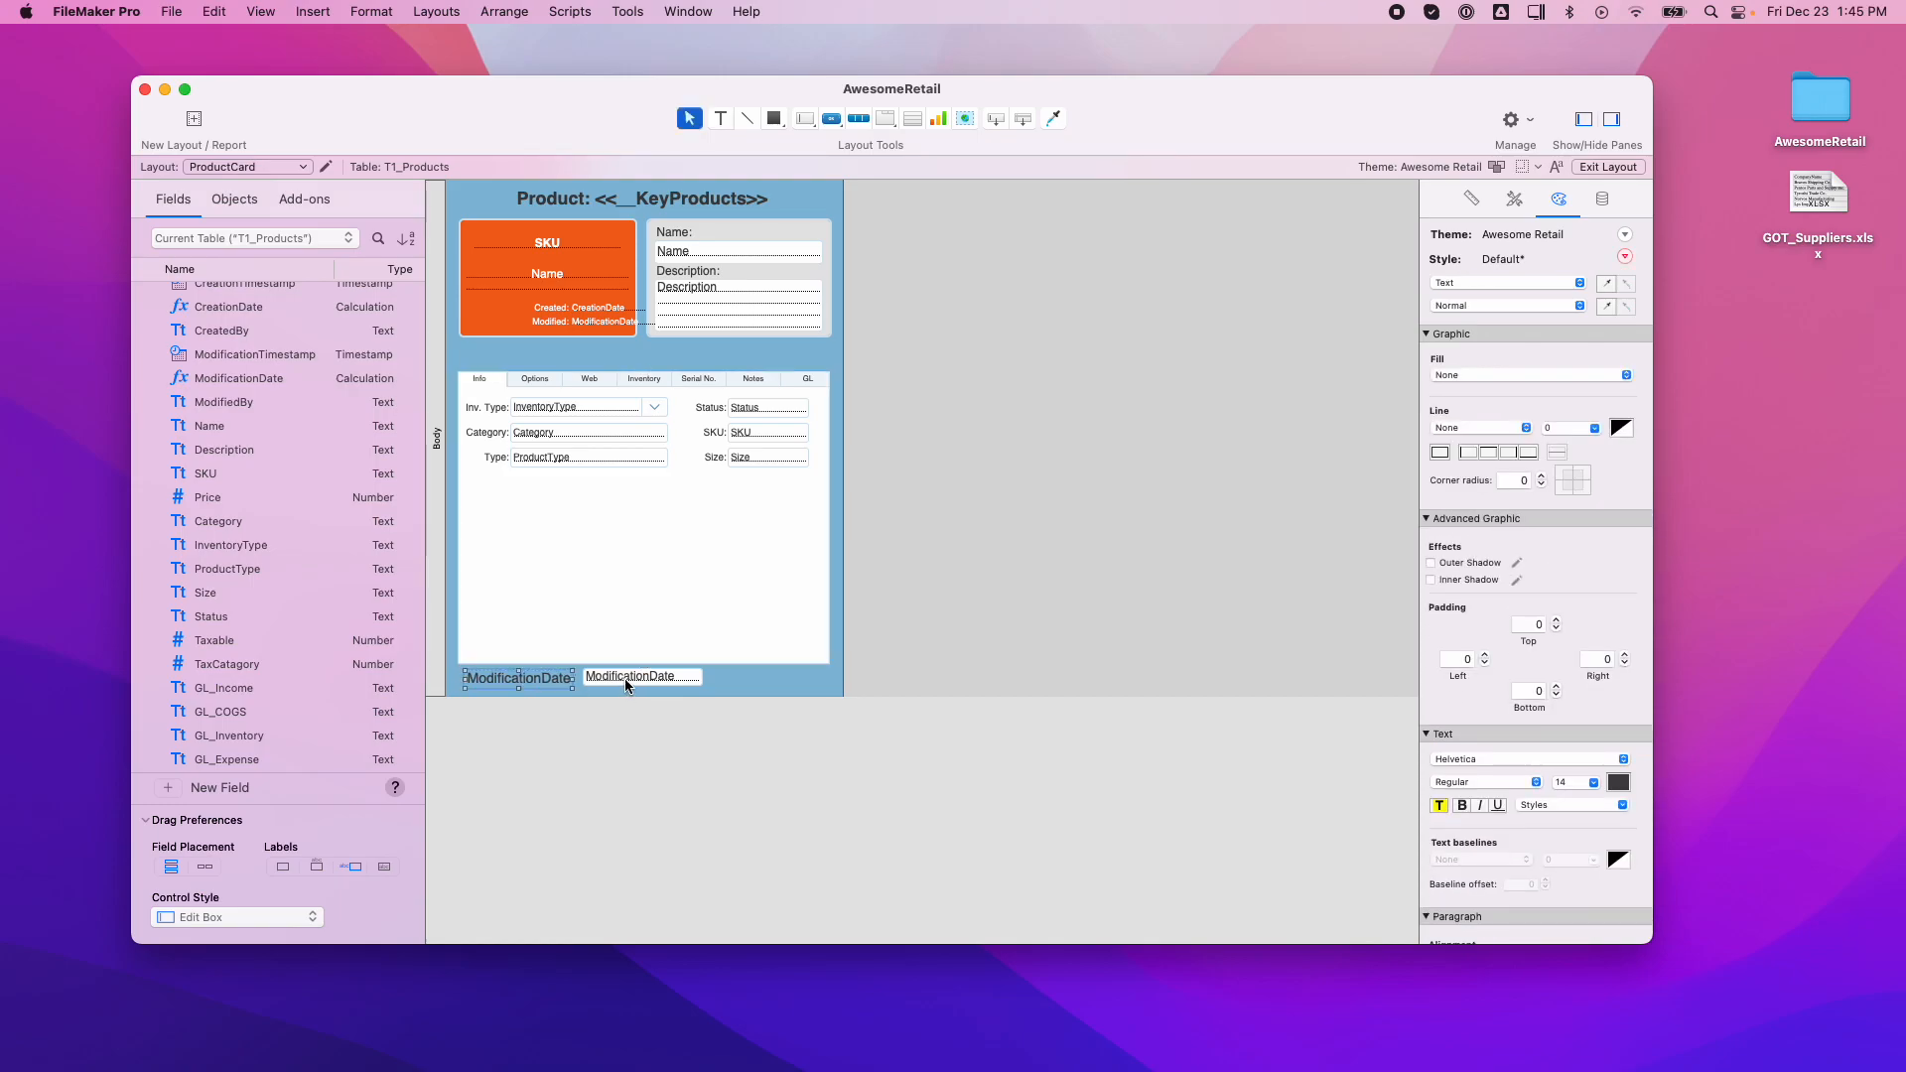
left_click(538, 680, "shift")
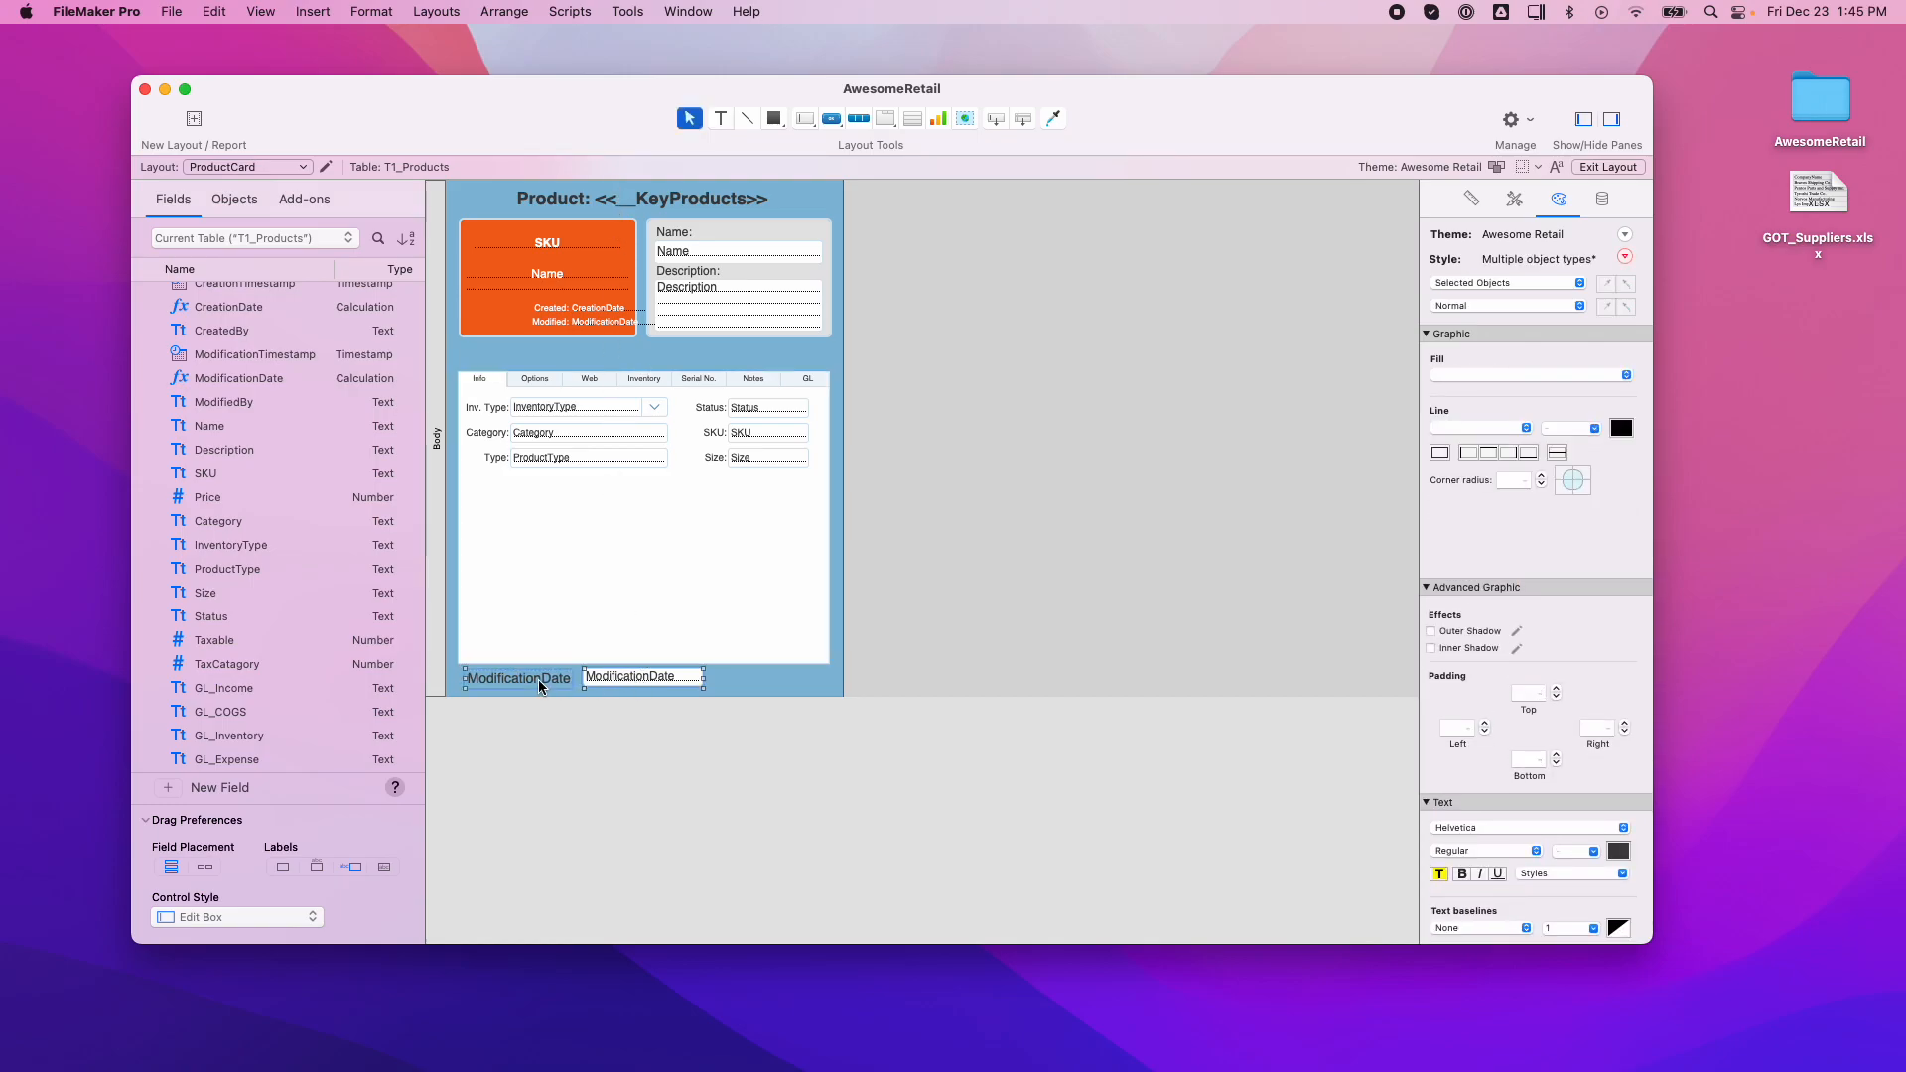
key("Delete")
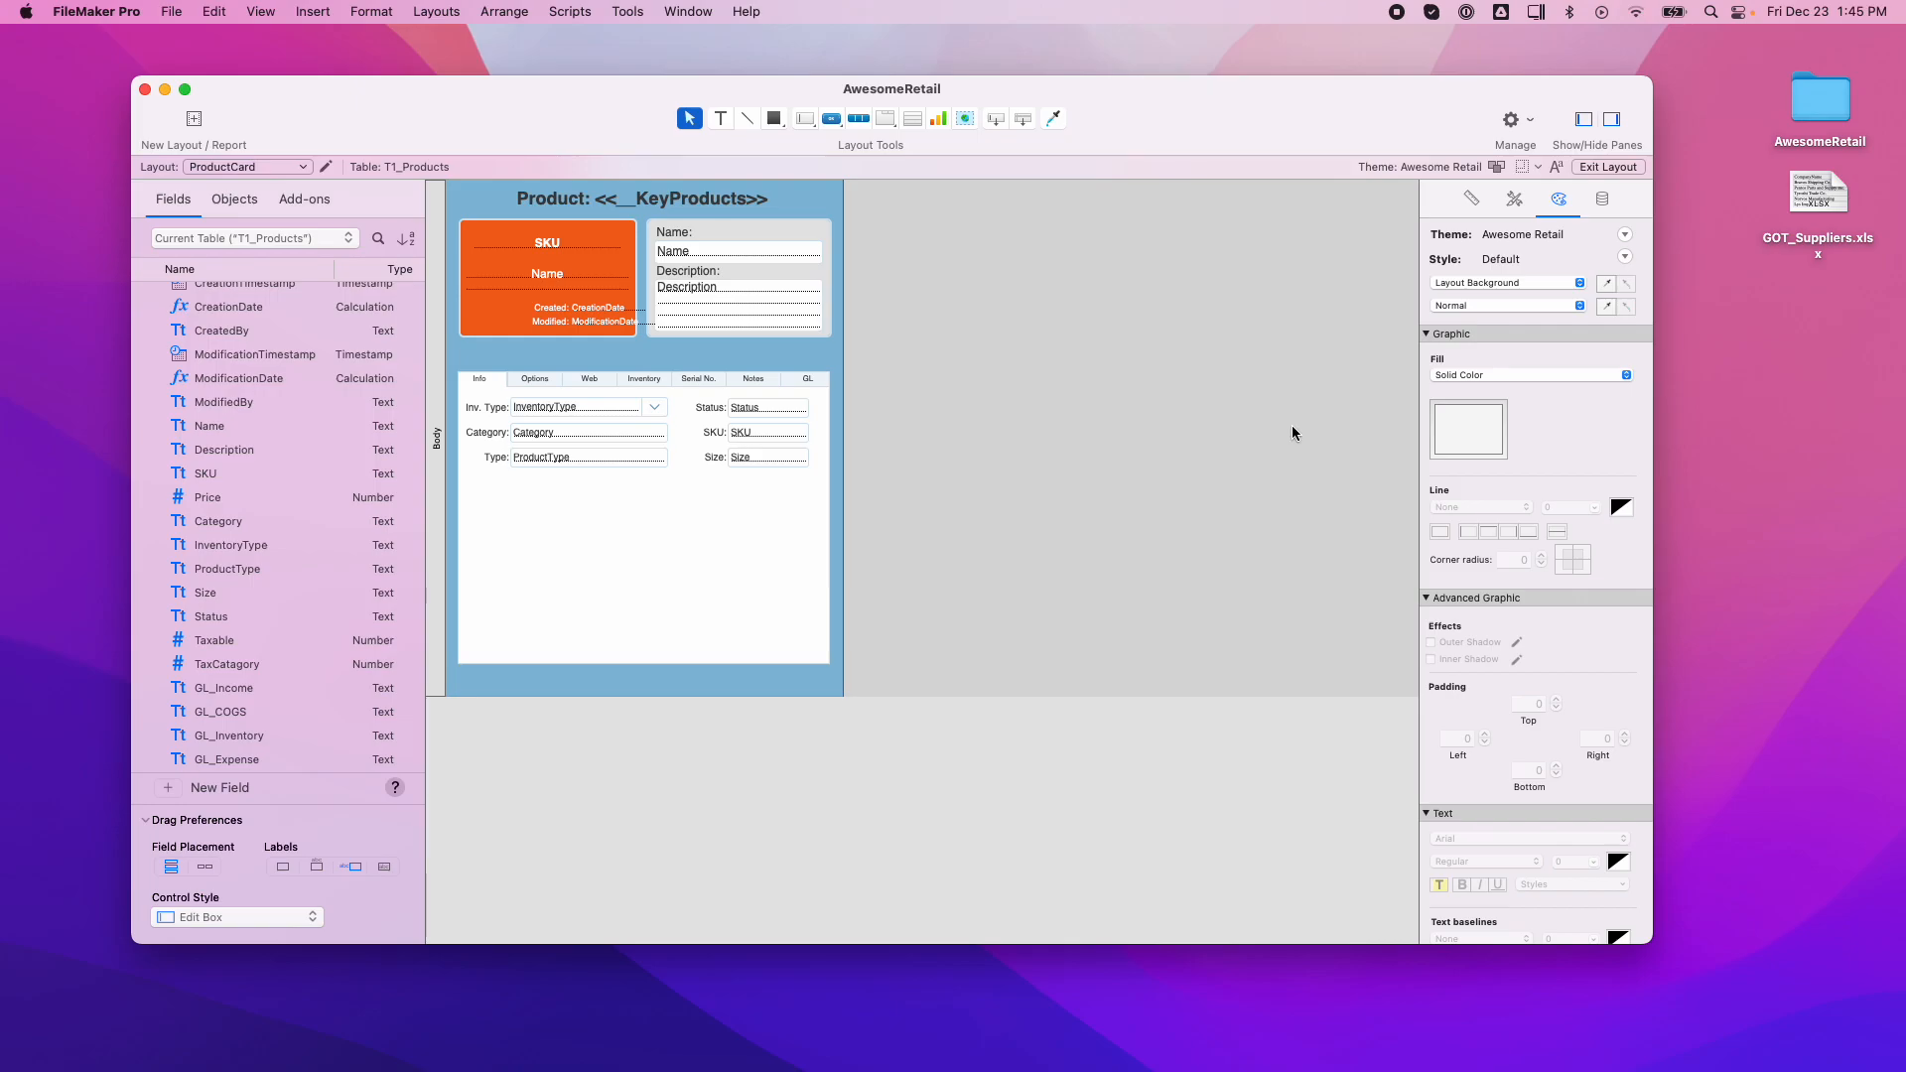
left_click(1608, 167)
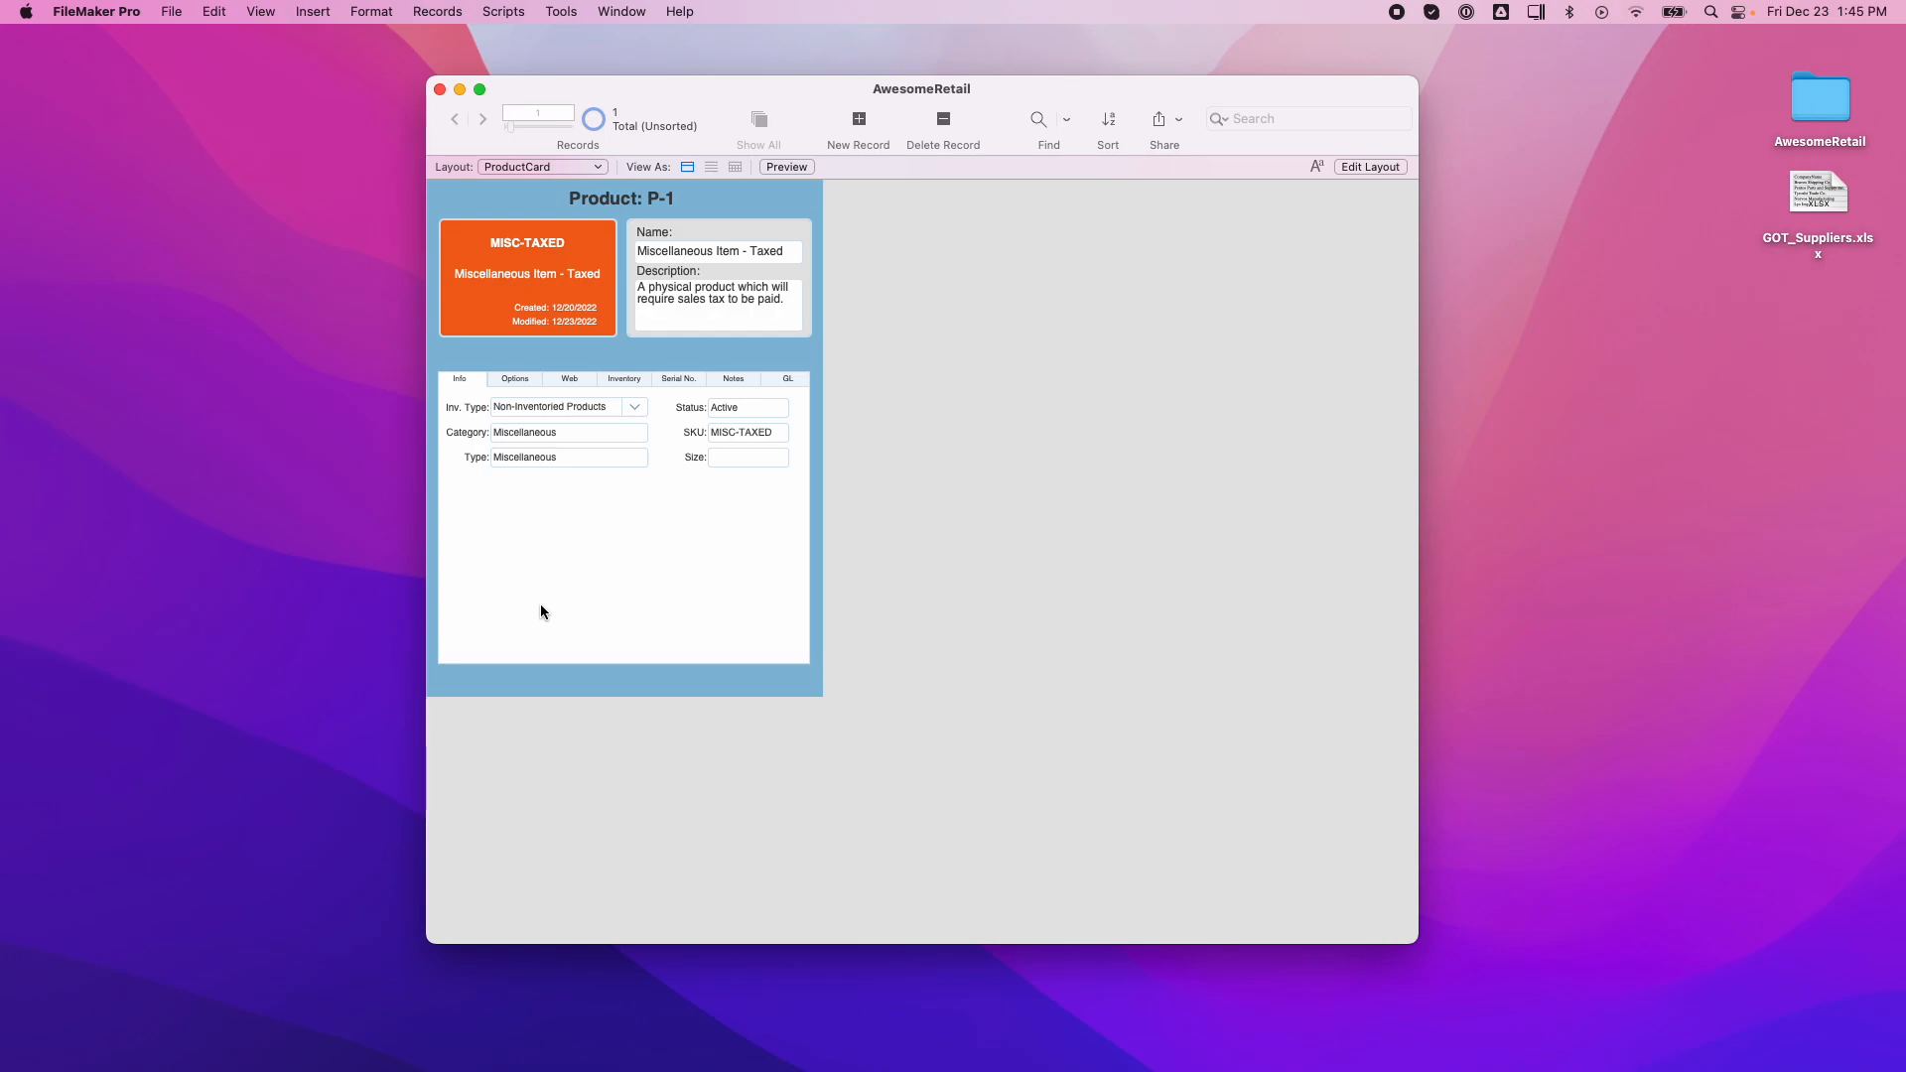
Add the Price field with its label near the bottom of the Info tab, aligned under ProductType, and view the record.
left_click(1366, 166)
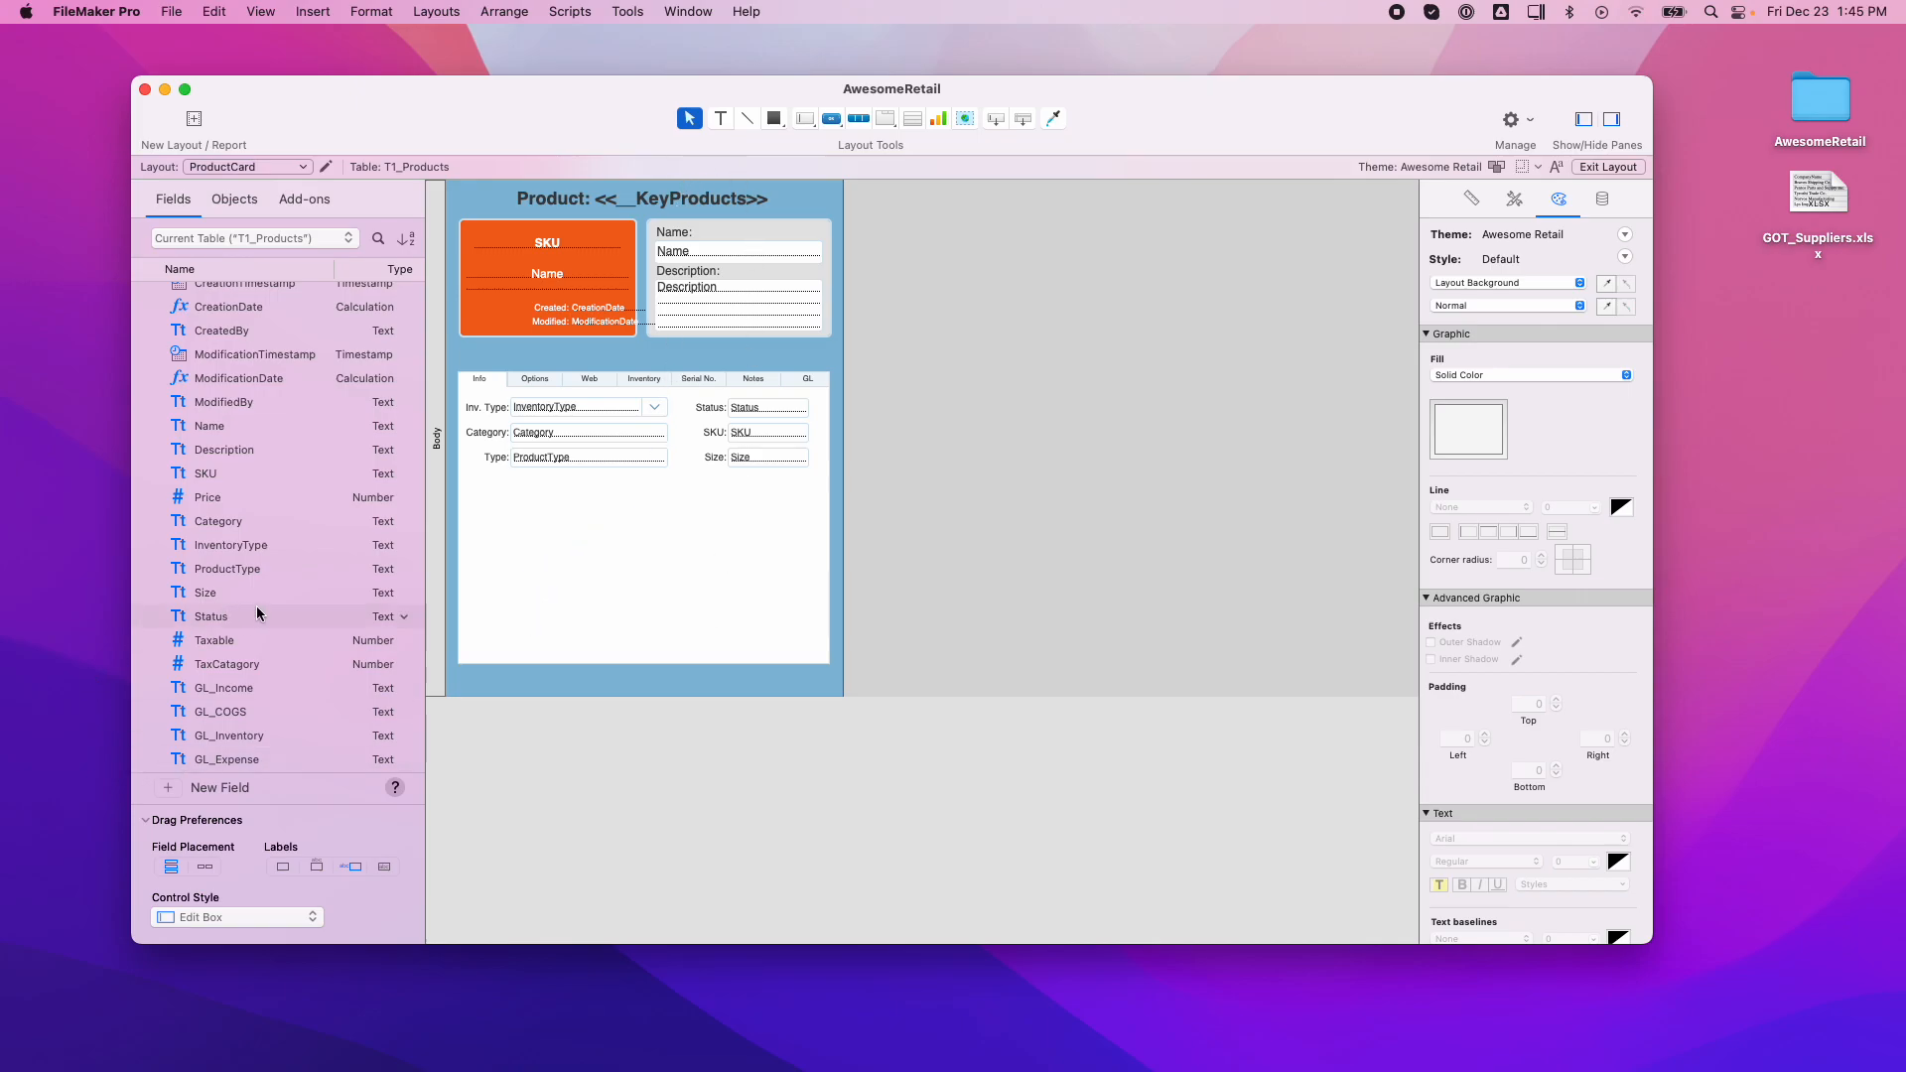
scroll(243, 651, "down", 2)
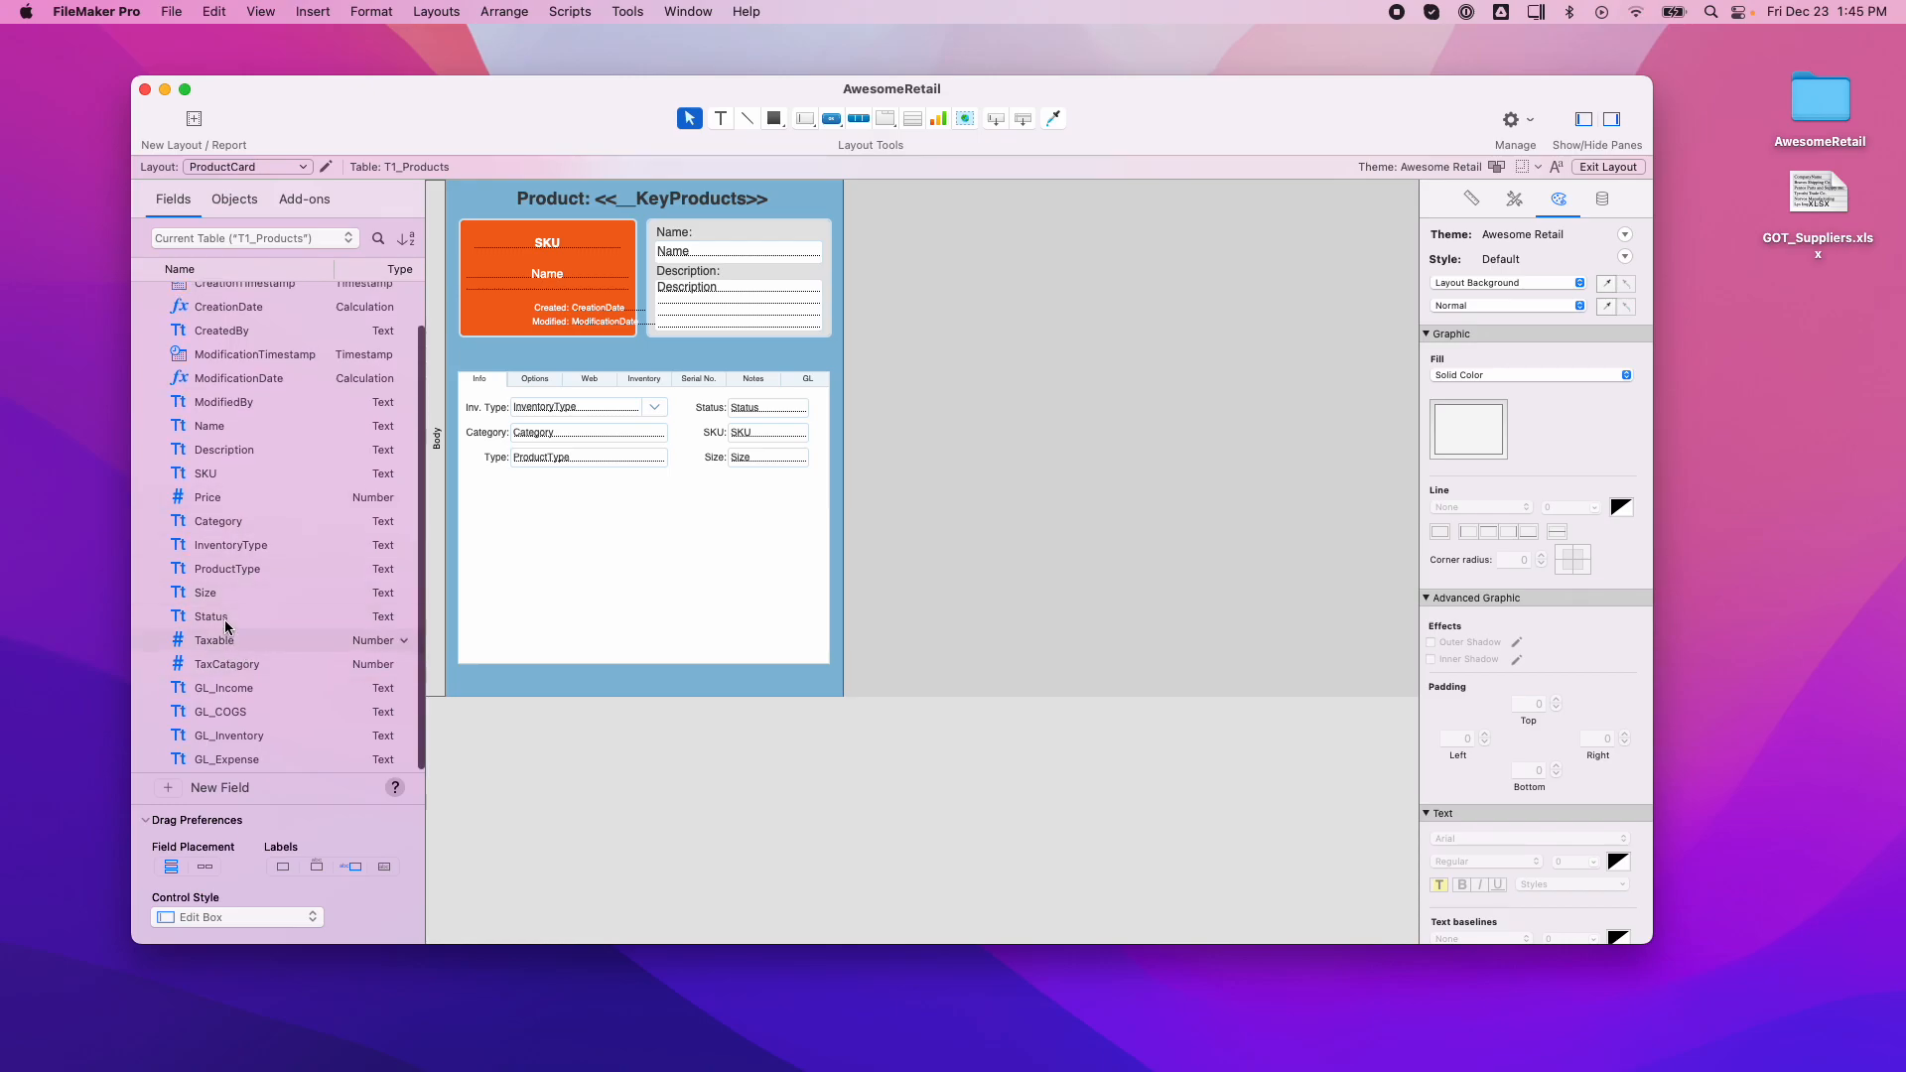
left_click_drag(221, 501, 564, 640)
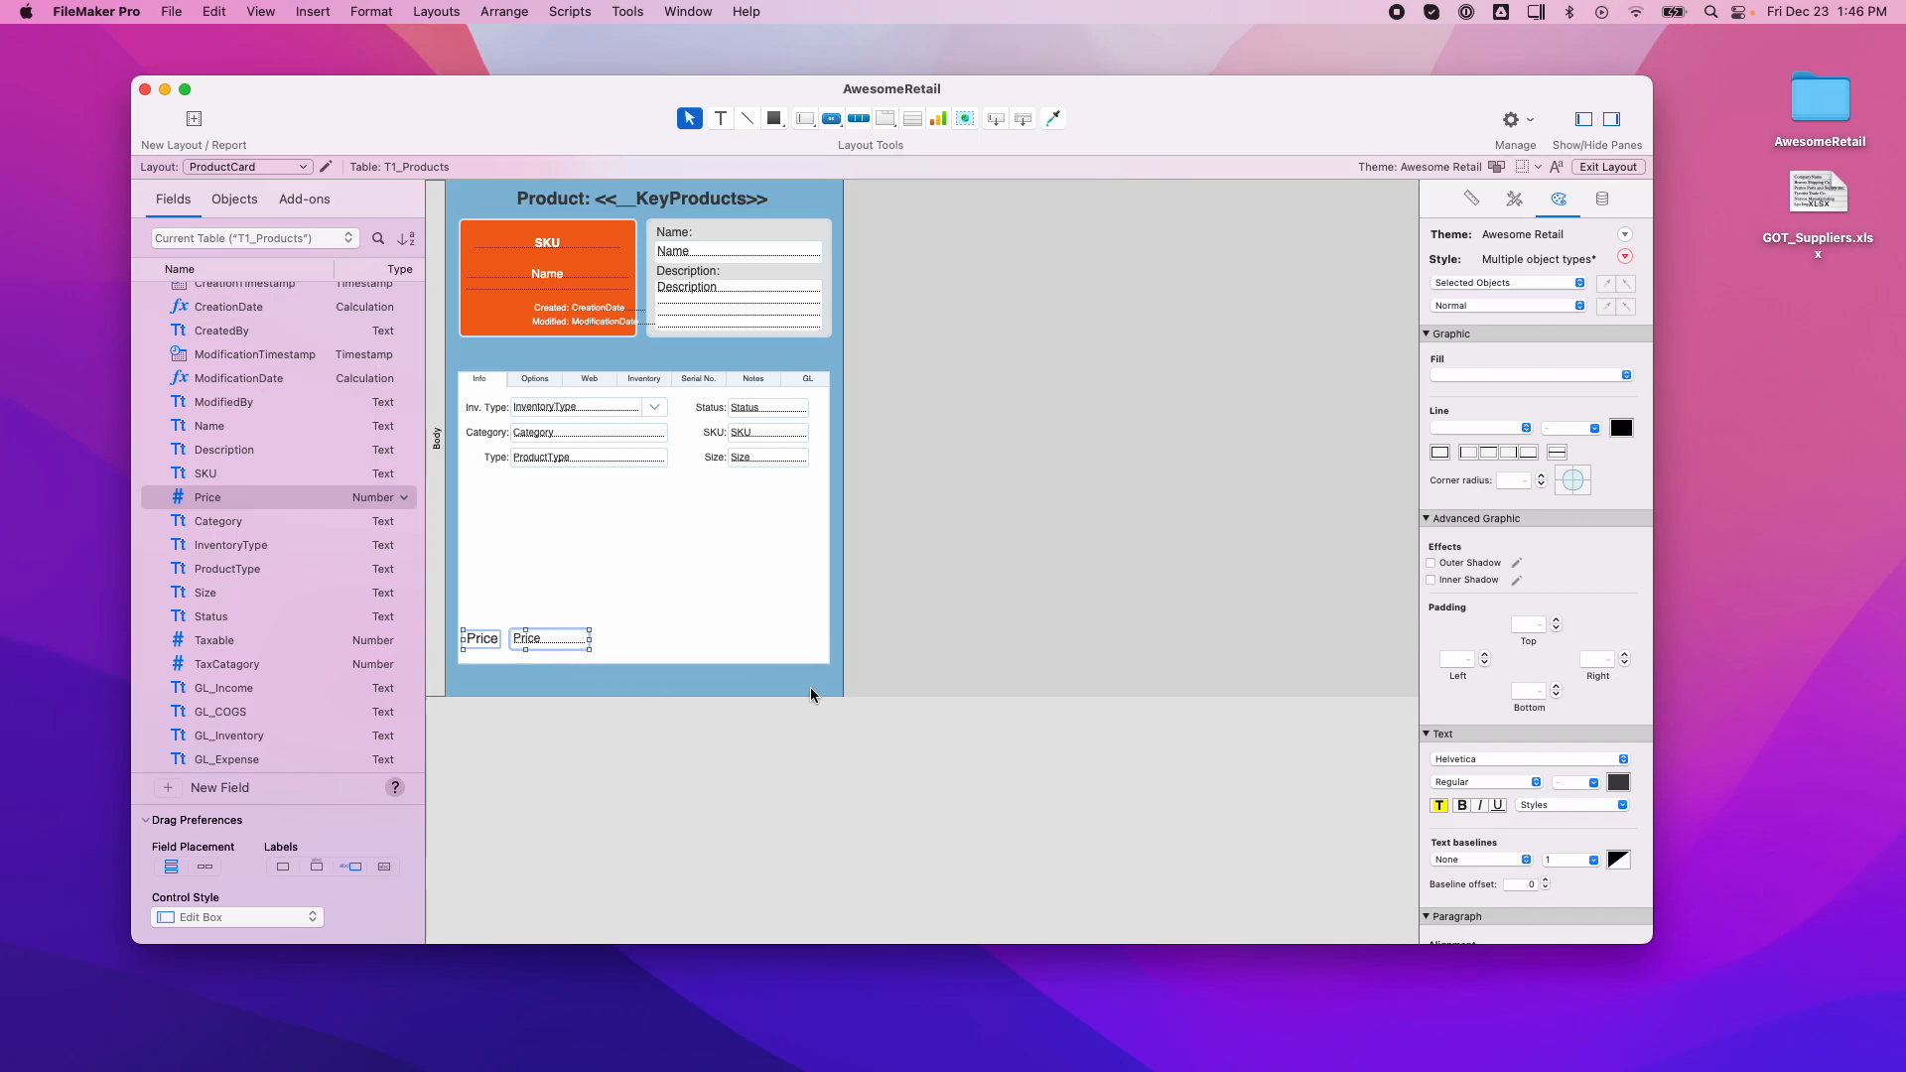
left_click(1592, 168)
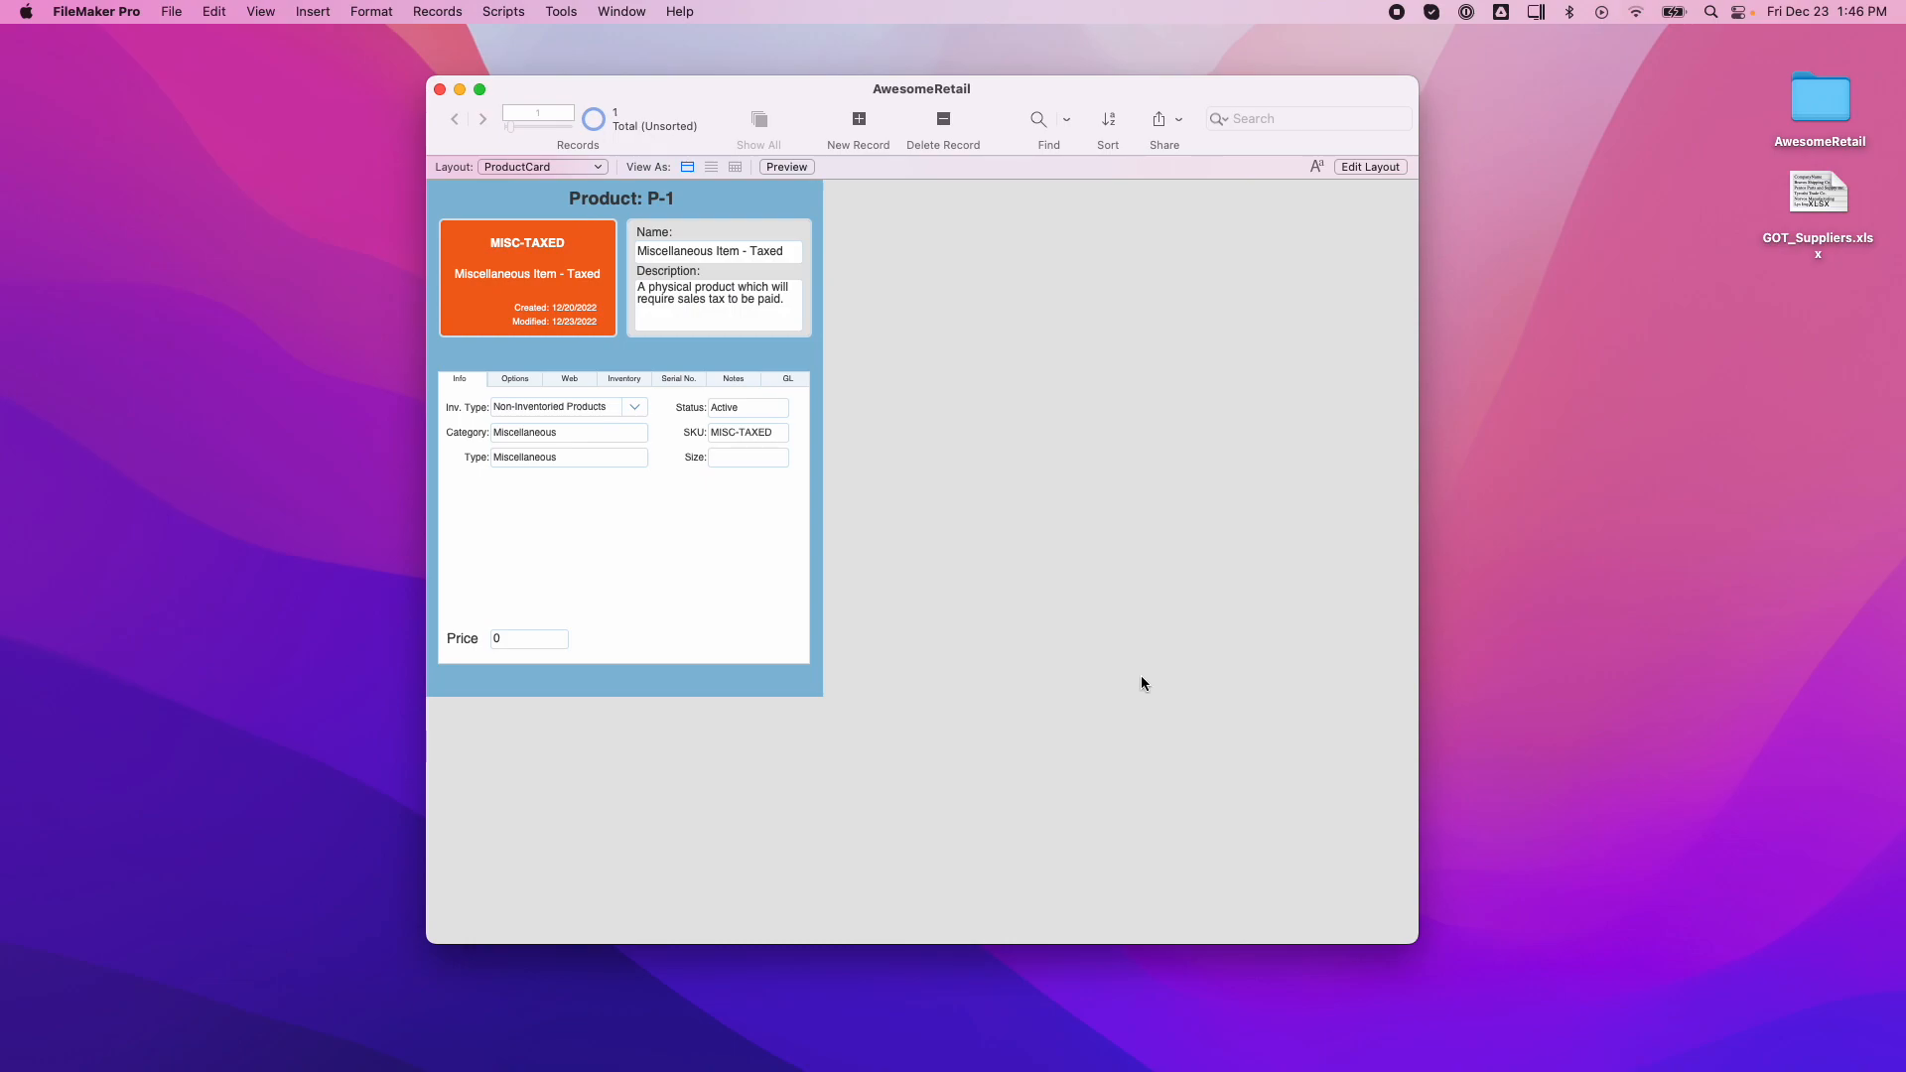